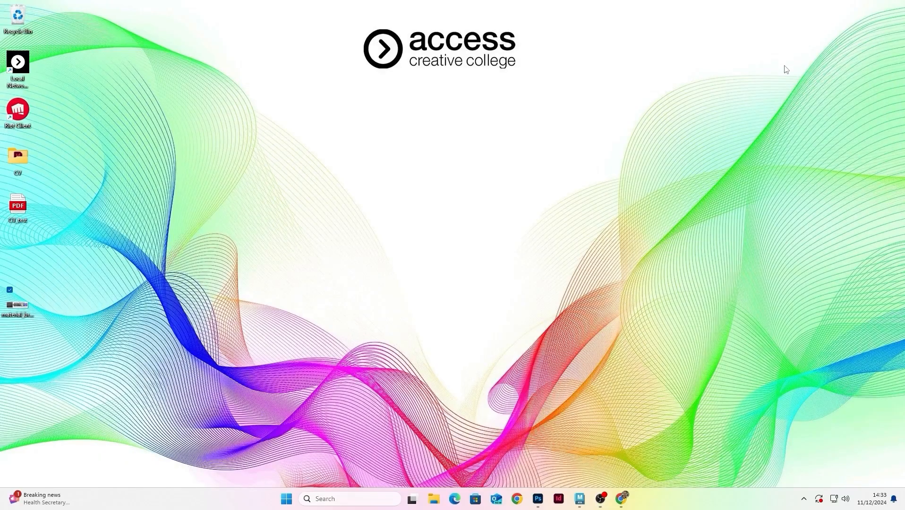
# Open material_breakdown.jpg from the desktop, examine the metalness workflow maps, and minimize the image viewer
pyautogui.click(18, 310)
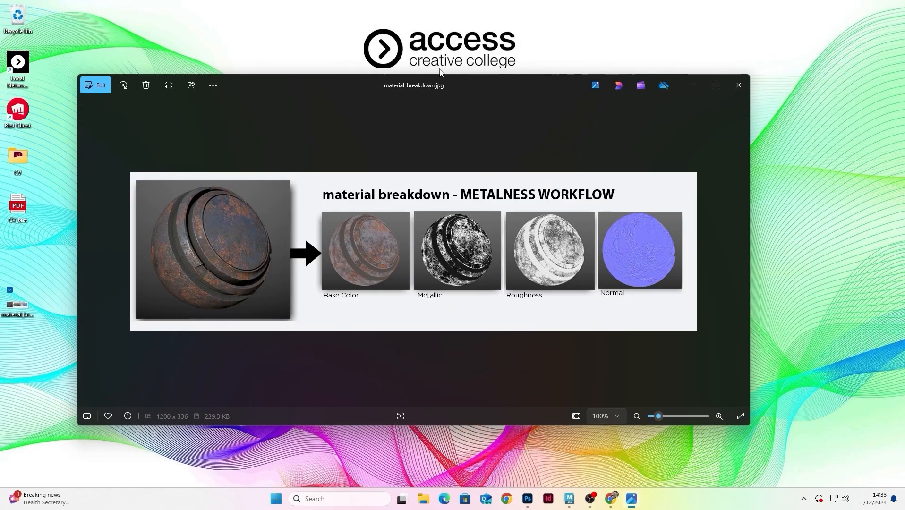
pyautogui.moveTo(416, 87); pyautogui.dragTo(472, 74)
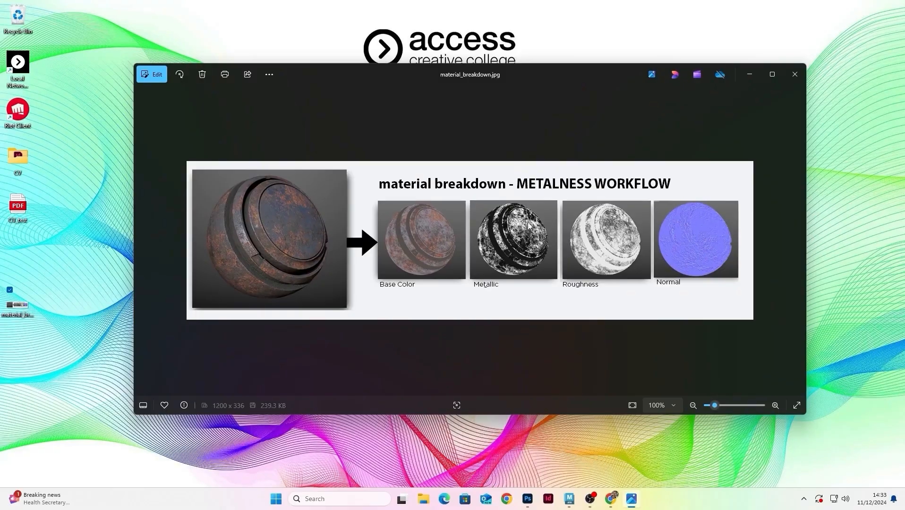
pyautogui.click(740, 107)
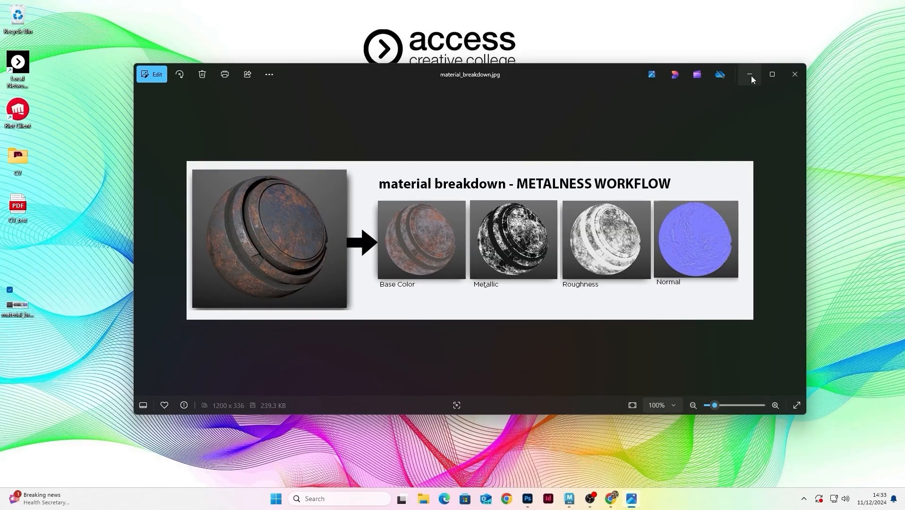
pyautogui.moveTo(587, 74); pyautogui.dragTo(580, 62)
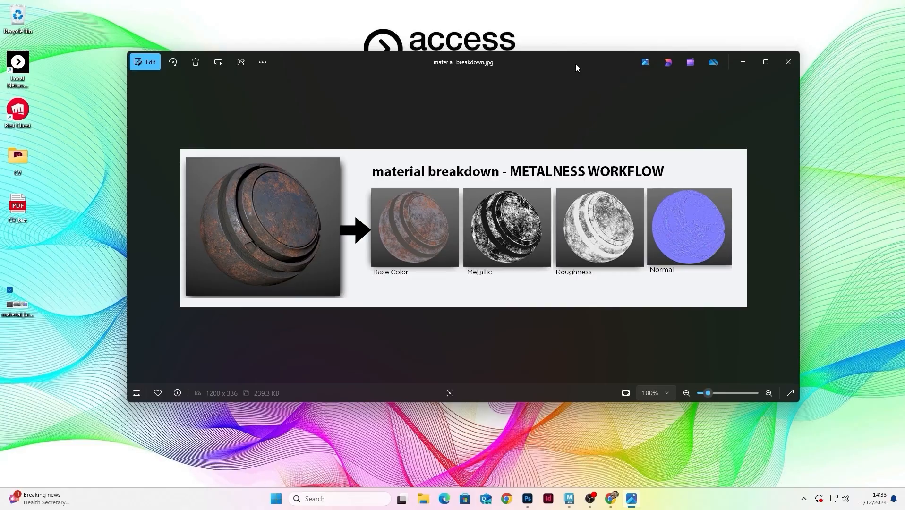
pyautogui.click(750, 56)
pyautogui.click(590, 118)
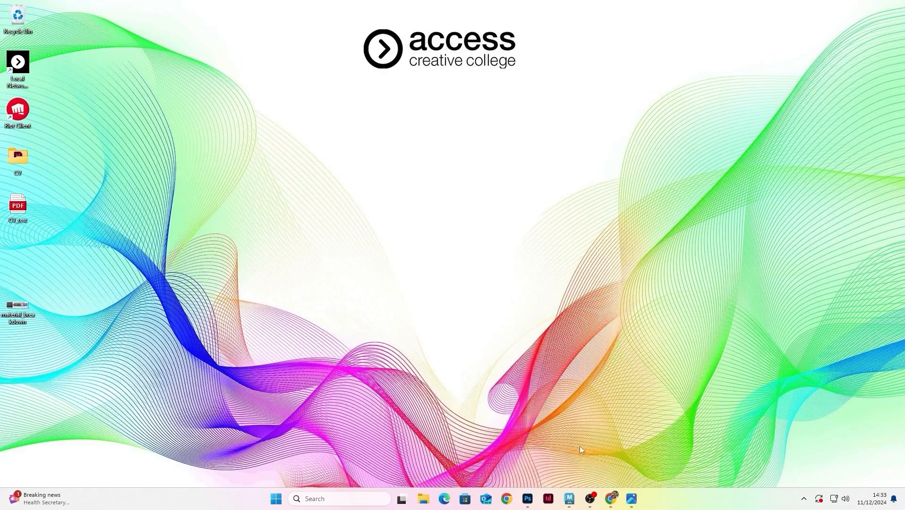
# Switch to Google Drive in Chrome and go to the assets folder inside 3D_Modelling's tutorials folder
pyautogui.click(611, 499)
pyautogui.click(697, 43)
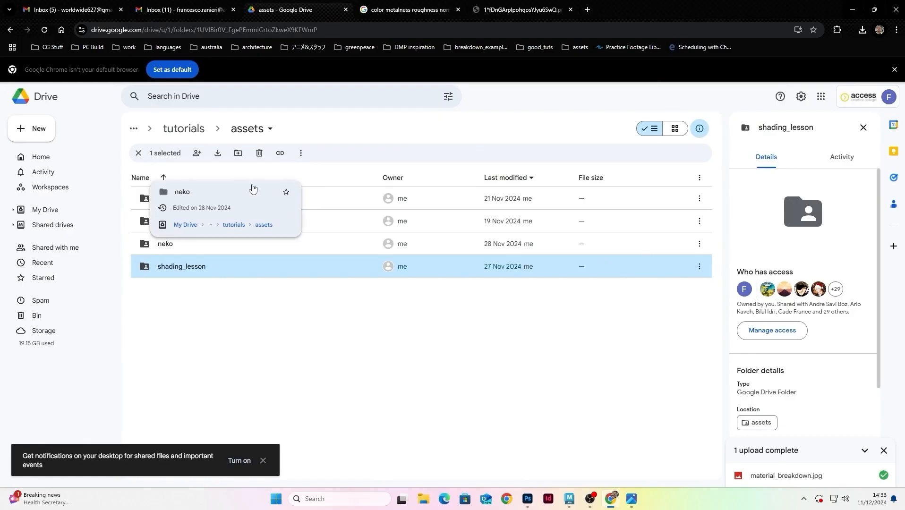
pyautogui.click(187, 135)
pyautogui.click(188, 135)
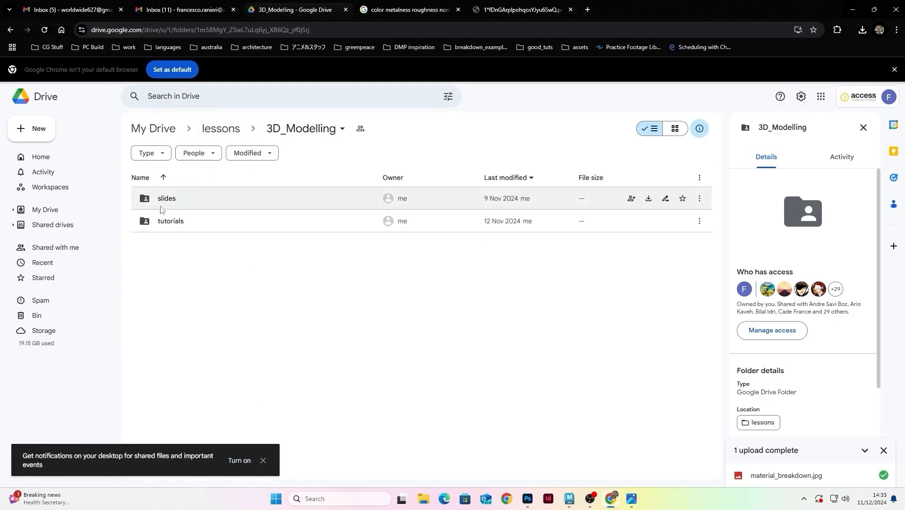
pyautogui.doubleClick(178, 221)
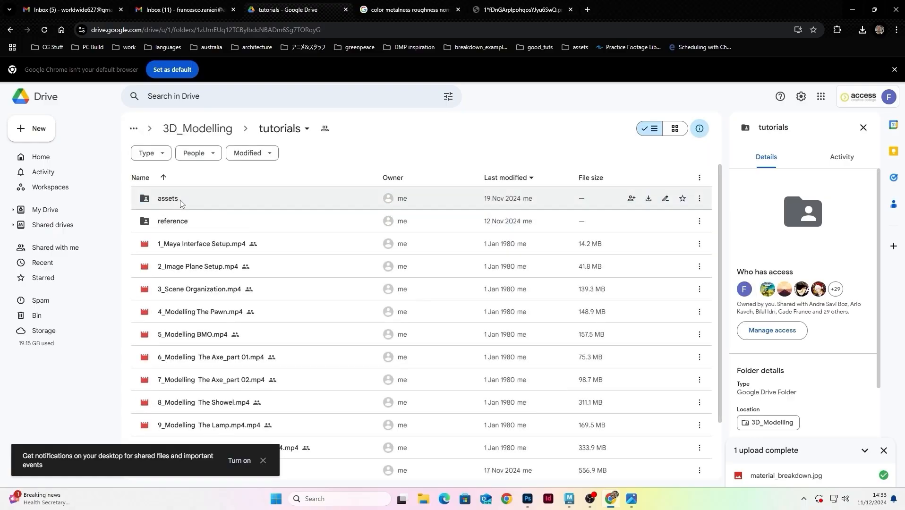
pyautogui.doubleClick(182, 199)
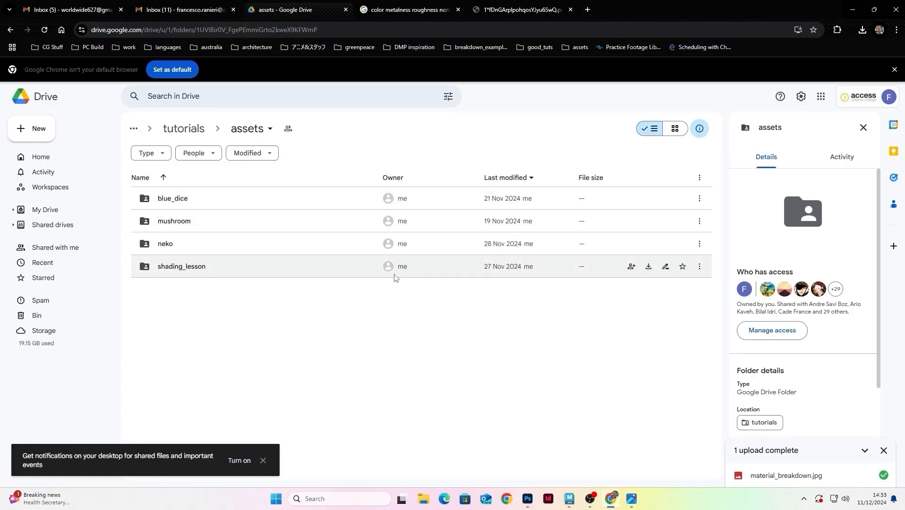
# Download the shading_lesson folder from Drive, with the browser reduced to a widened window that leaves the desktop icons exposed
pyautogui.click(646, 275)
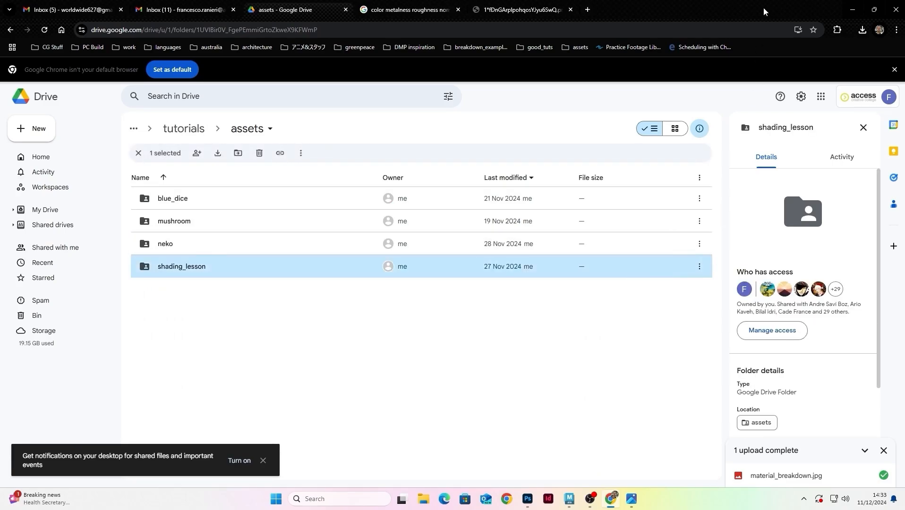
pyautogui.doubleClick(765, 10)
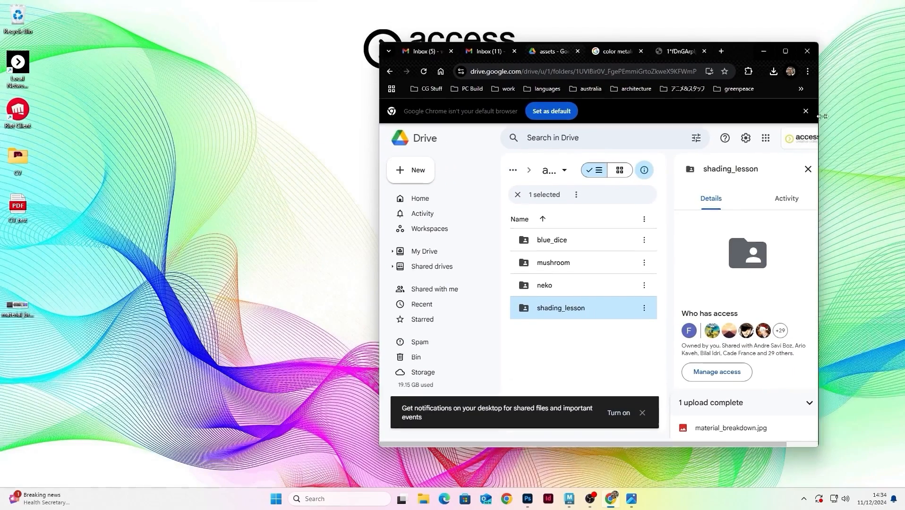
pyautogui.moveTo(821, 117); pyautogui.dragTo(876, 117)
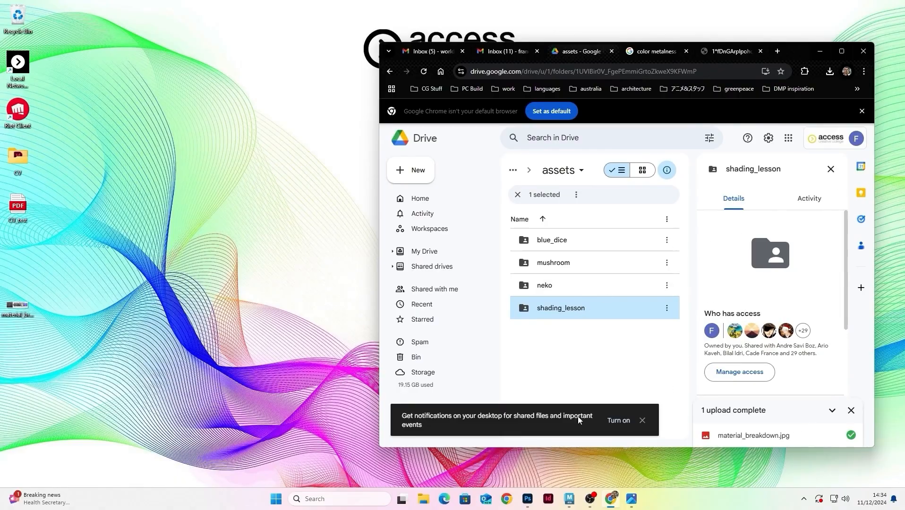
pyautogui.click(666, 308)
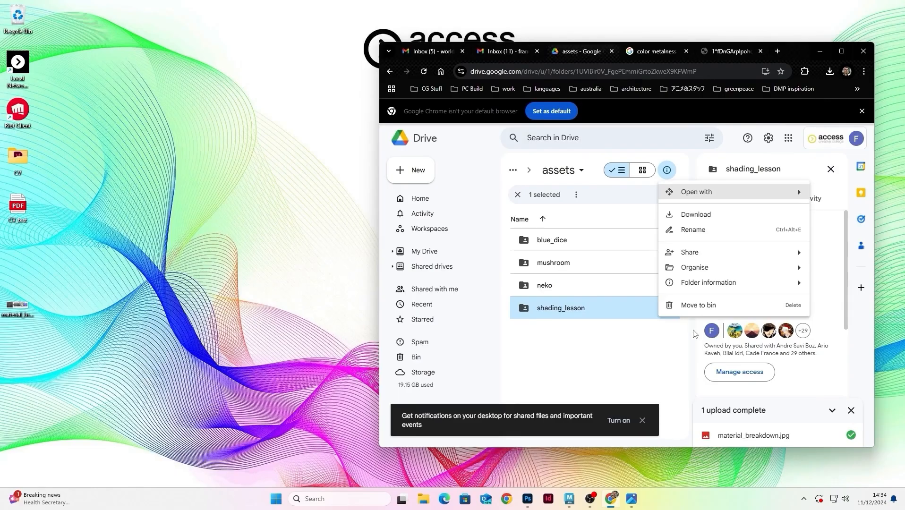
pyautogui.click(694, 215)
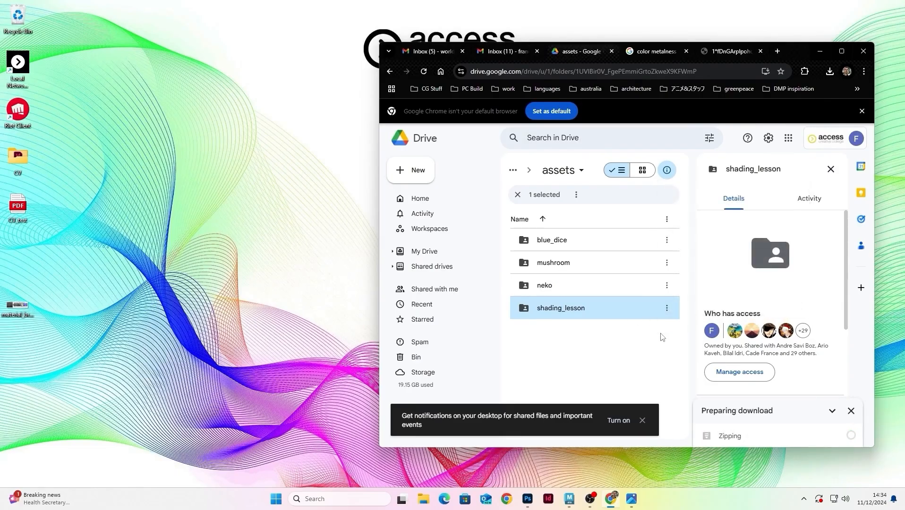
pyautogui.moveTo(802, 50); pyautogui.dragTo(732, 51)
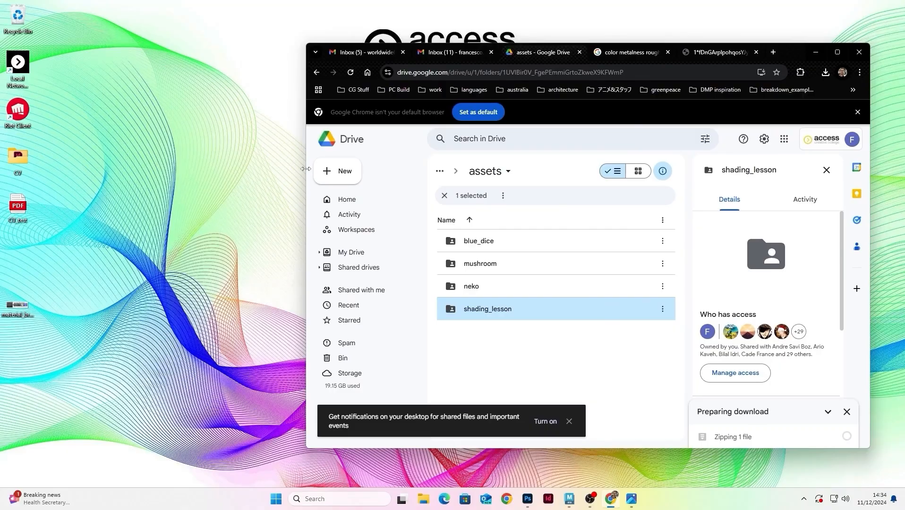
pyautogui.moveTo(307, 169); pyautogui.dragTo(168, 169)
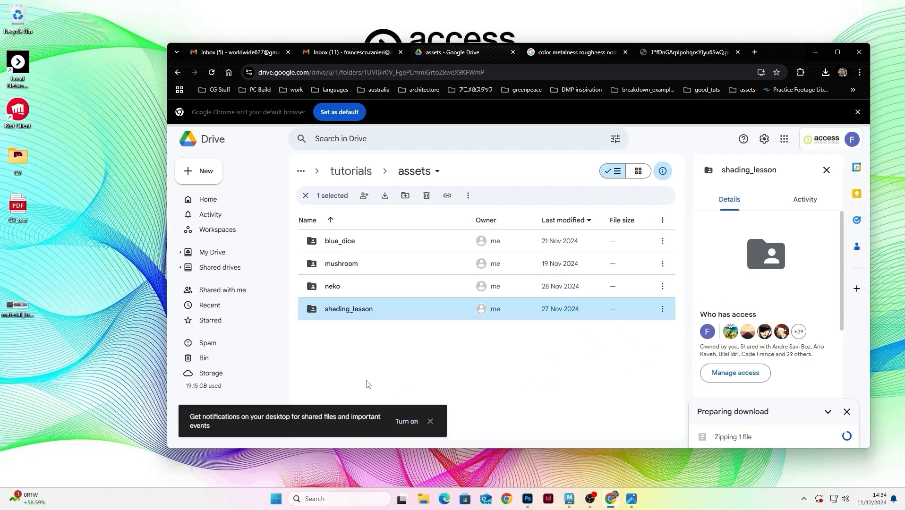
# Place the downloaded shading_lesson zip from the browser's recent downloads onto the desktop and minimize the browser
pyautogui.click(826, 73)
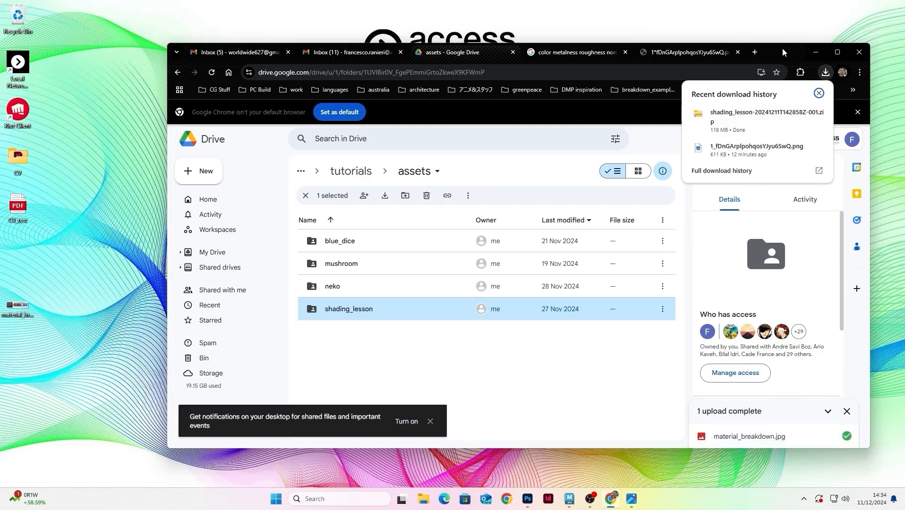
pyautogui.moveTo(782, 52); pyautogui.dragTo(788, 54)
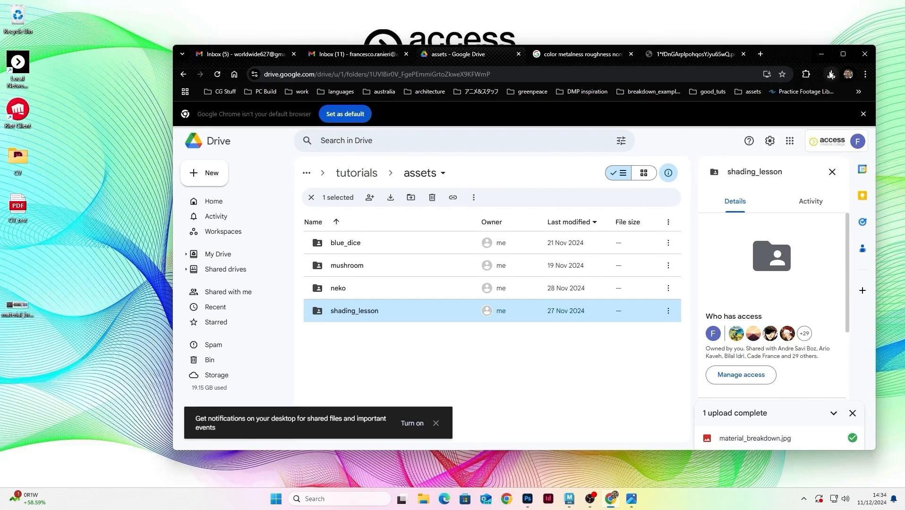
pyautogui.click(831, 72)
pyautogui.moveTo(783, 122)
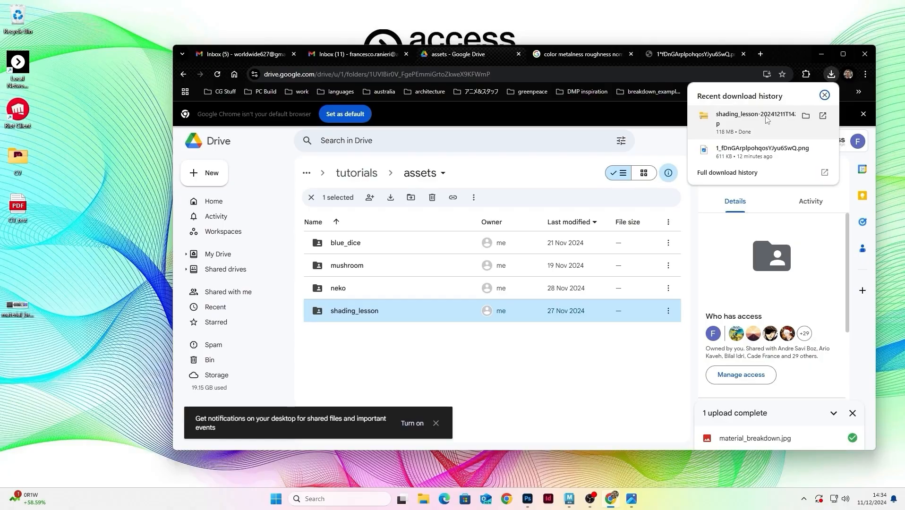
pyautogui.moveTo(766, 119); pyautogui.dragTo(124, 122)
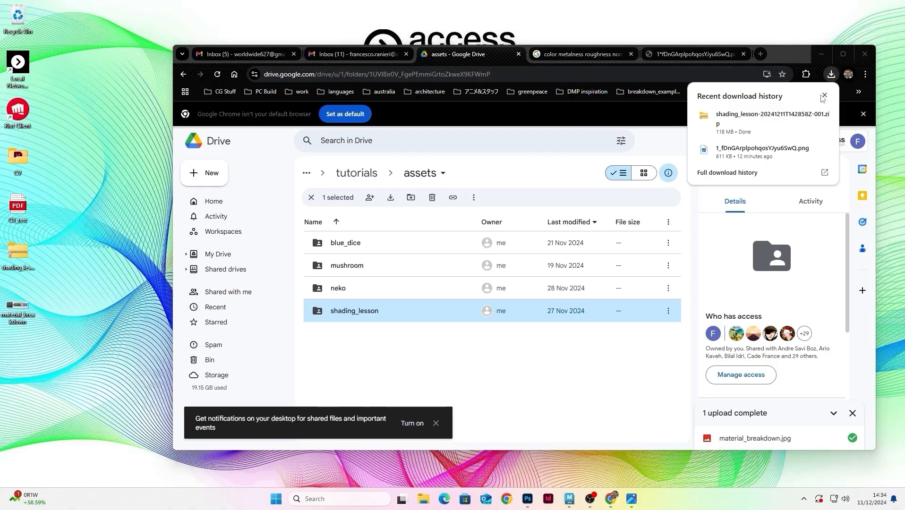
pyautogui.click(807, 58)
pyautogui.click(820, 56)
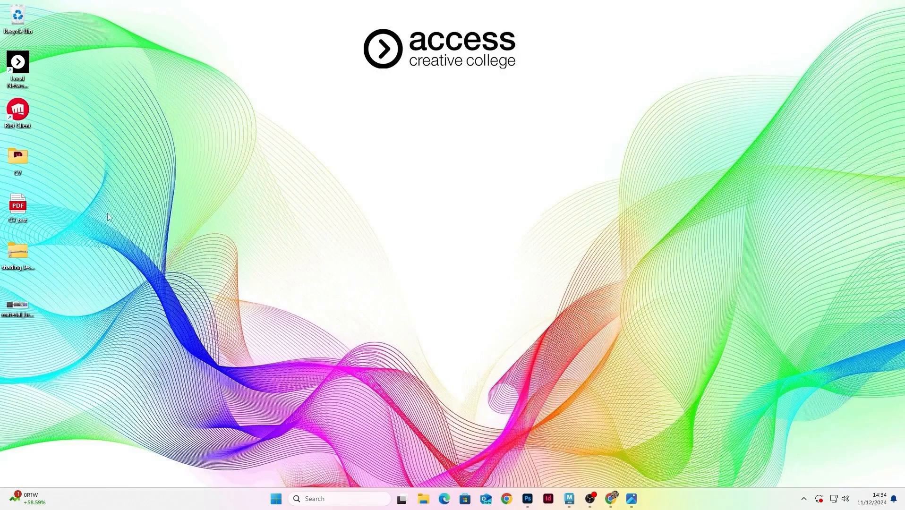
# Move the shading_lesson zip to a free area of the desktop and open the archive to show its contents
pyautogui.moveTo(24, 251); pyautogui.dragTo(526, 156)
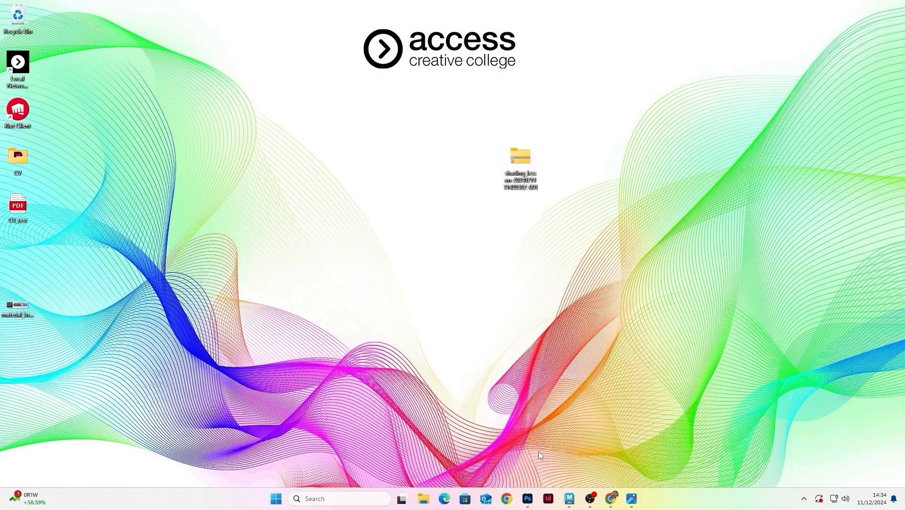
pyautogui.click(610, 498)
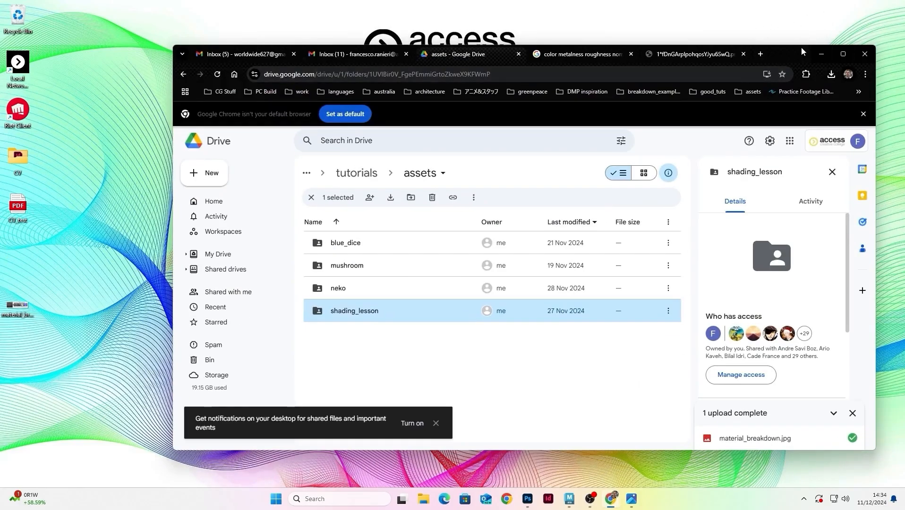
pyautogui.click(821, 54)
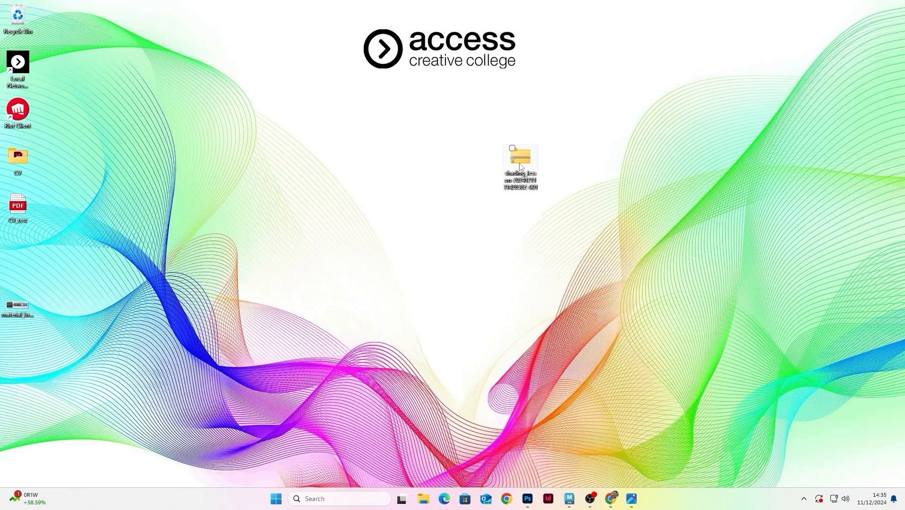
pyautogui.moveTo(517, 157); pyautogui.dragTo(538, 167)
pyautogui.doubleClick(530, 162)
pyautogui.moveTo(441, 77); pyautogui.dragTo(670, 96)
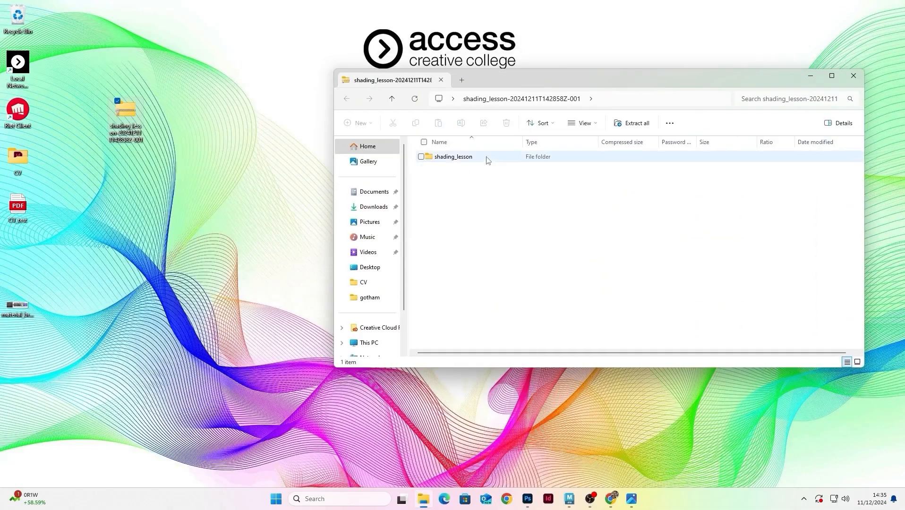
# Extract the shading_lesson folder from the zip archive onto the desktop and close the archive window
pyautogui.moveTo(465, 163); pyautogui.dragTo(475, 160)
pyautogui.click(482, 173)
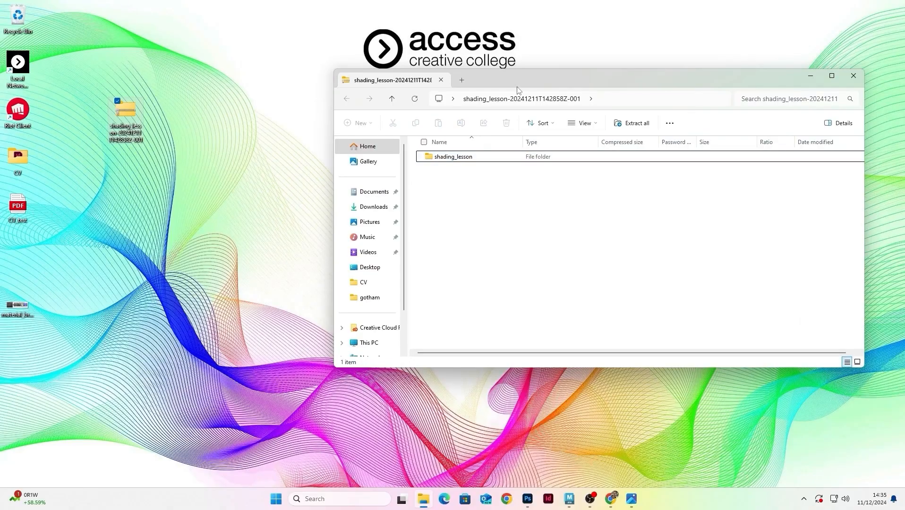
pyautogui.moveTo(761, 73); pyautogui.dragTo(648, 139)
pyautogui.click(739, 142)
pyautogui.moveTo(128, 113); pyautogui.dragTo(660, 83)
pyautogui.doubleClick(564, 161)
pyautogui.click(458, 159)
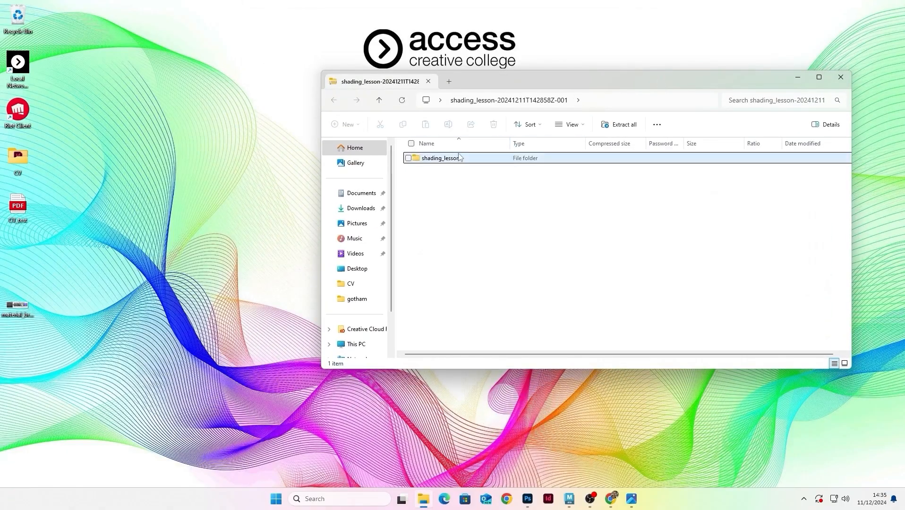
pyautogui.moveTo(460, 163); pyautogui.dragTo(231, 137)
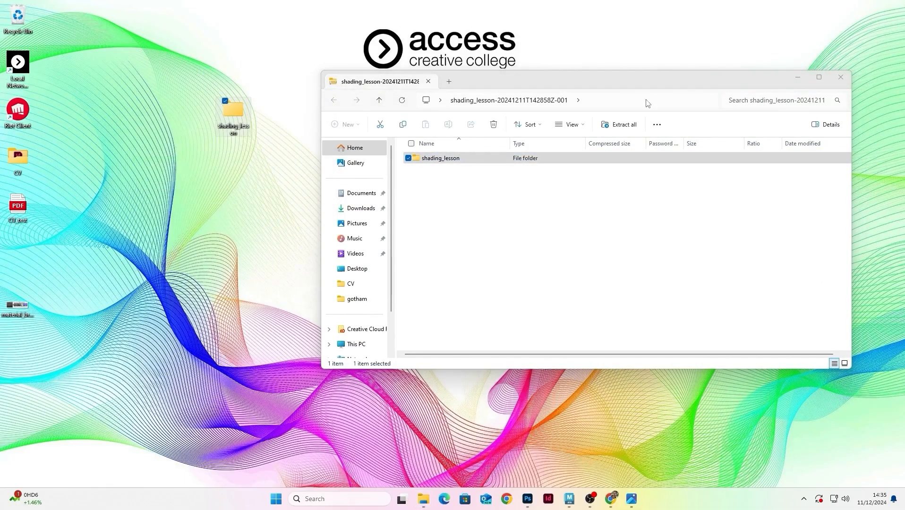
pyautogui.click(841, 77)
# Delete the shading_lesson zip from the desktop and move the extracted folder lower on the desktop
pyautogui.click(556, 158)
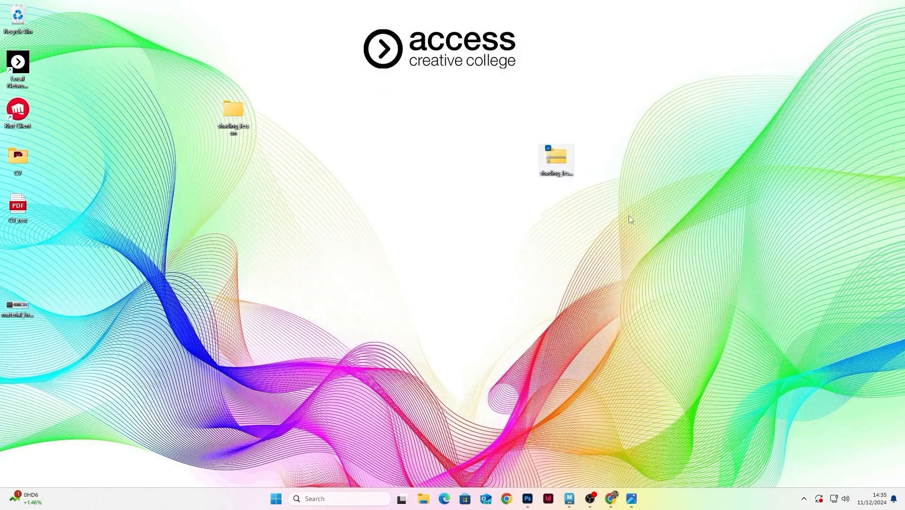
pyautogui.rightClick(565, 159)
pyautogui.click(599, 112)
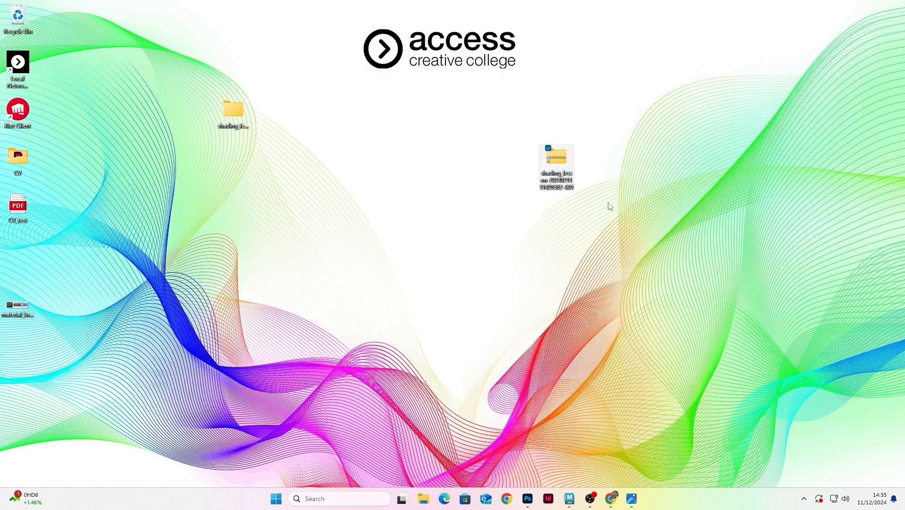
pyautogui.rightClick(555, 162)
pyautogui.click(640, 171)
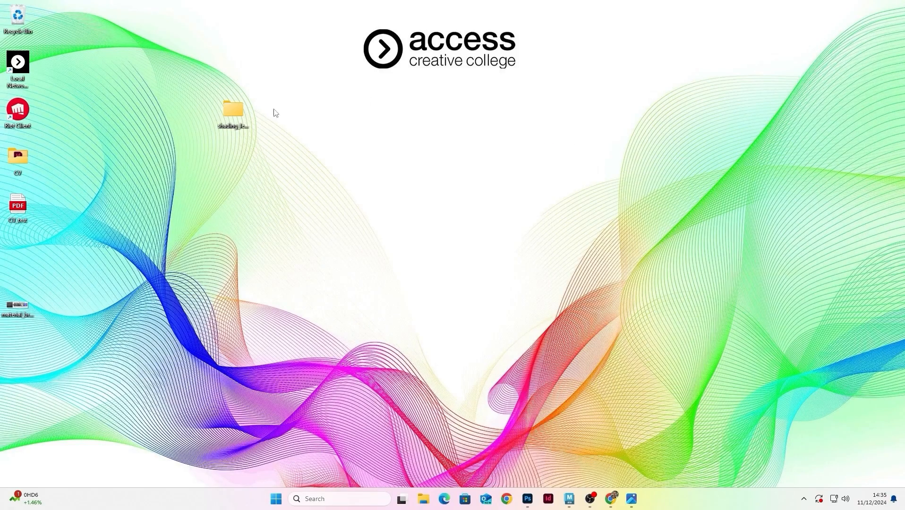
pyautogui.moveTo(236, 113); pyautogui.dragTo(236, 206)
pyautogui.click(420, 100)
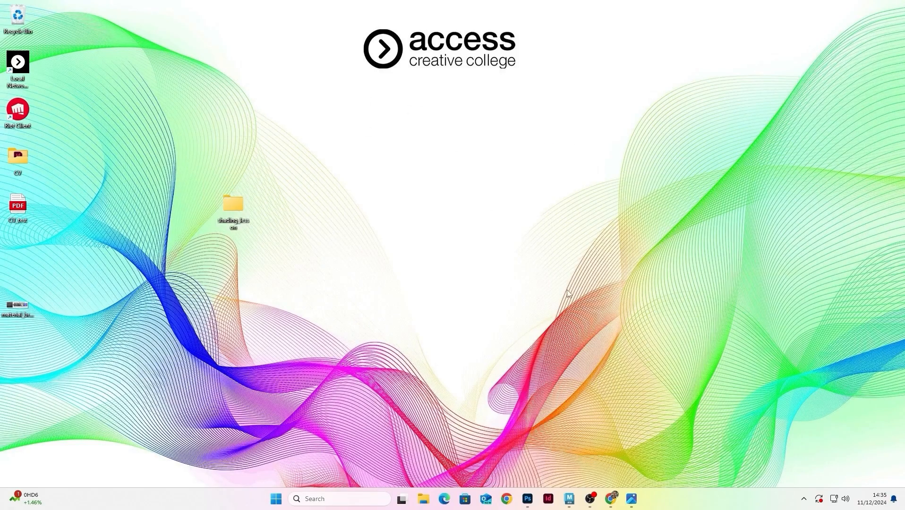
# Review the material_breakdown.jpg image once more, minimize it, and open the extracted shading_lesson folder
pyautogui.click(633, 499)
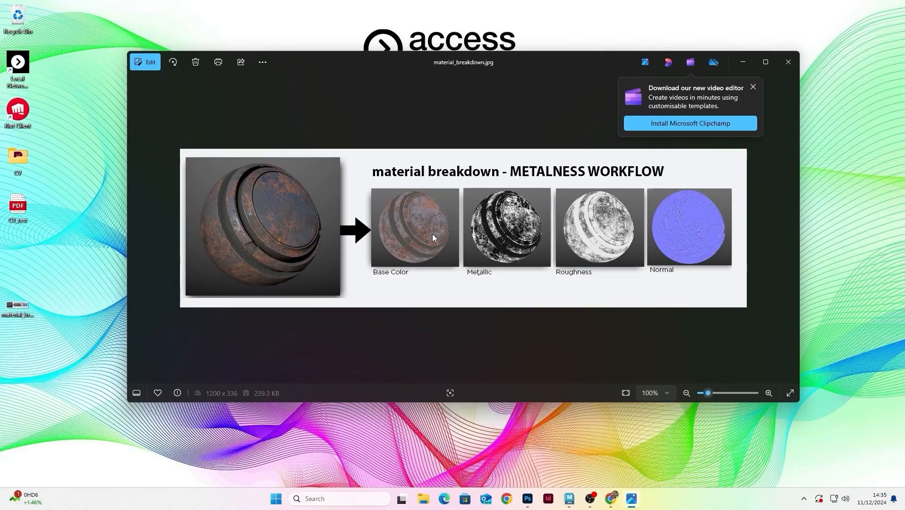
pyautogui.click(744, 62)
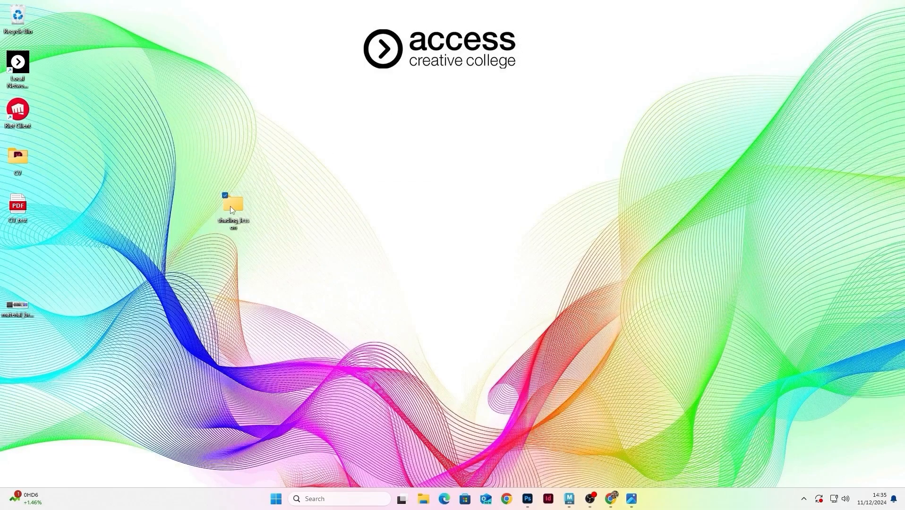
pyautogui.doubleClick(232, 206)
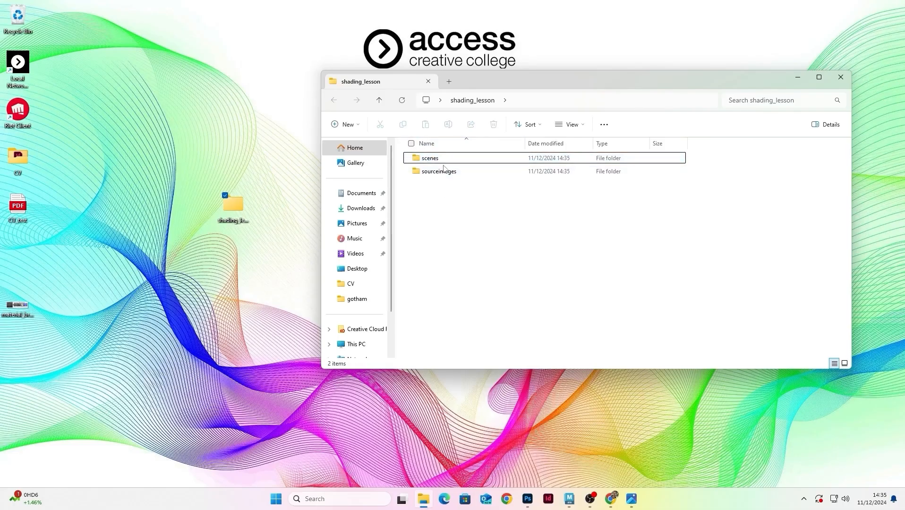
# Open the rusty_metal folder inside sourceimages and examine its texture maps
pyautogui.click(438, 160)
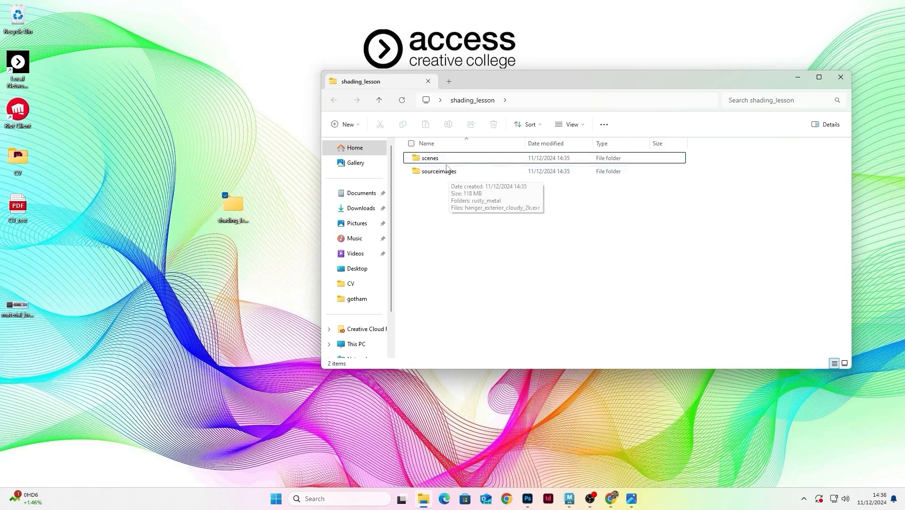
pyautogui.moveTo(520, 87); pyautogui.dragTo(529, 106)
pyautogui.doubleClick(456, 194)
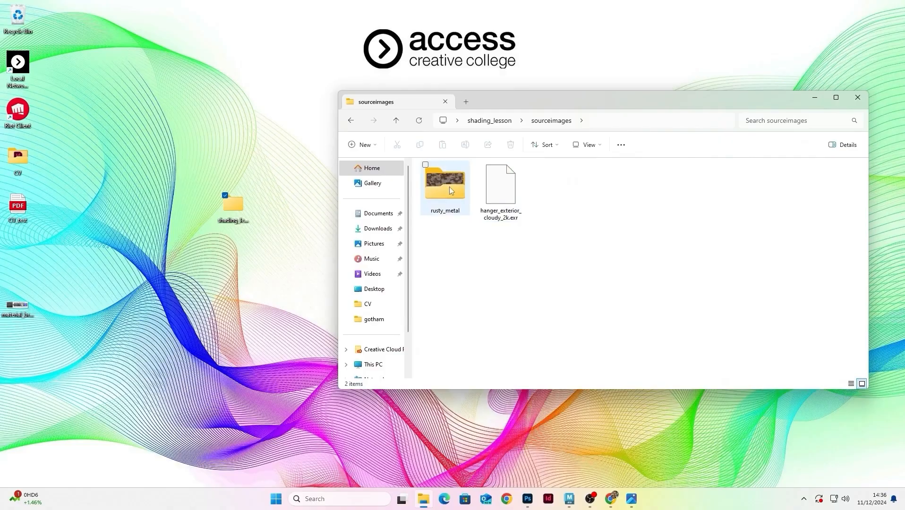
pyautogui.doubleClick(450, 189)
pyautogui.moveTo(696, 246); pyautogui.dragTo(333, 134)
pyautogui.click(454, 226)
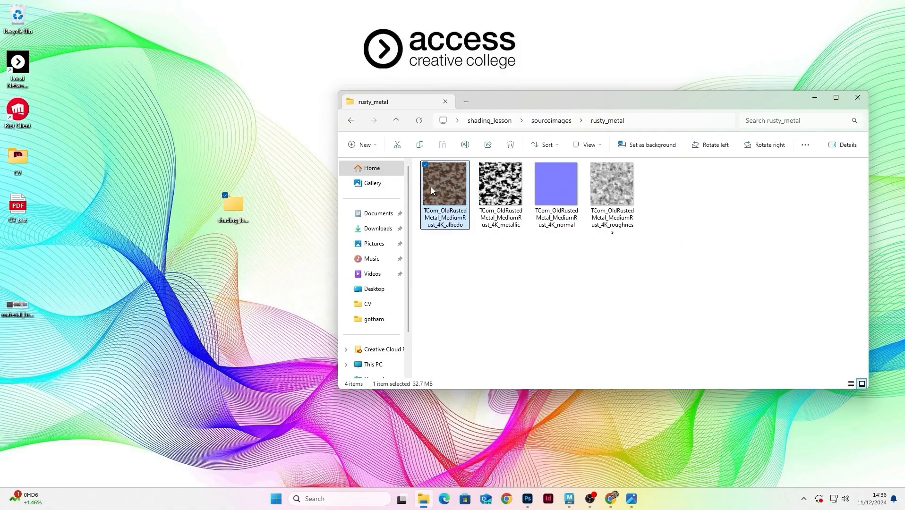
# Compare the material_breakdown.jpg image with the rusty_metal textures side by side and close the image
pyautogui.click(632, 499)
pyautogui.moveTo(453, 70); pyautogui.dragTo(352, 70)
pyautogui.moveTo(692, 161); pyautogui.dragTo(348, 161)
pyautogui.moveTo(165, 70); pyautogui.dragTo(215, 53)
pyautogui.scroll(5, 229, 214)
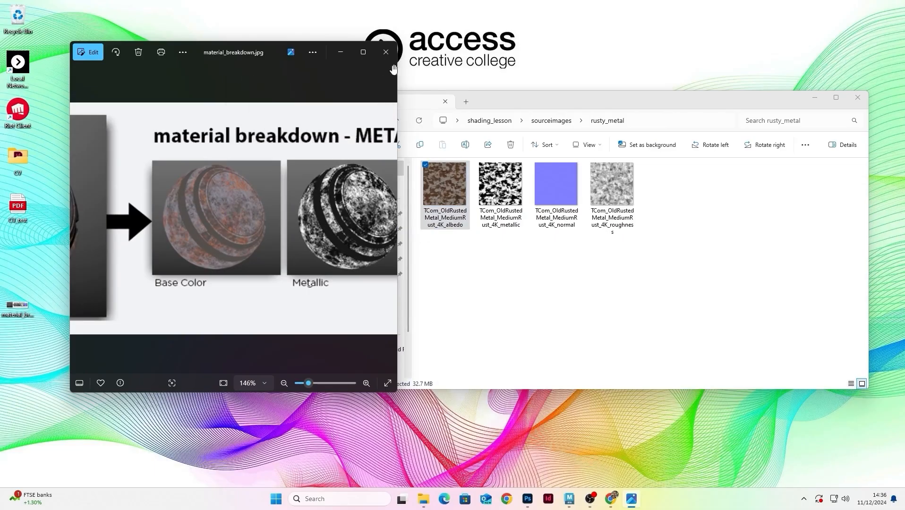
pyautogui.scroll(-5, 284, 190)
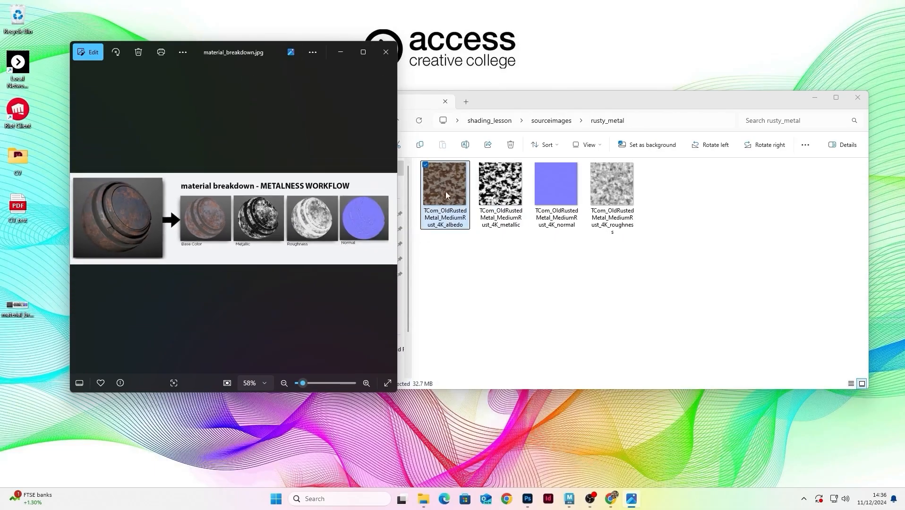
pyautogui.click(389, 54)
# Check the open Maya session briefly and go back up to the shading_lesson folder
pyautogui.moveTo(672, 248); pyautogui.dragTo(432, 184)
pyautogui.click(614, 288)
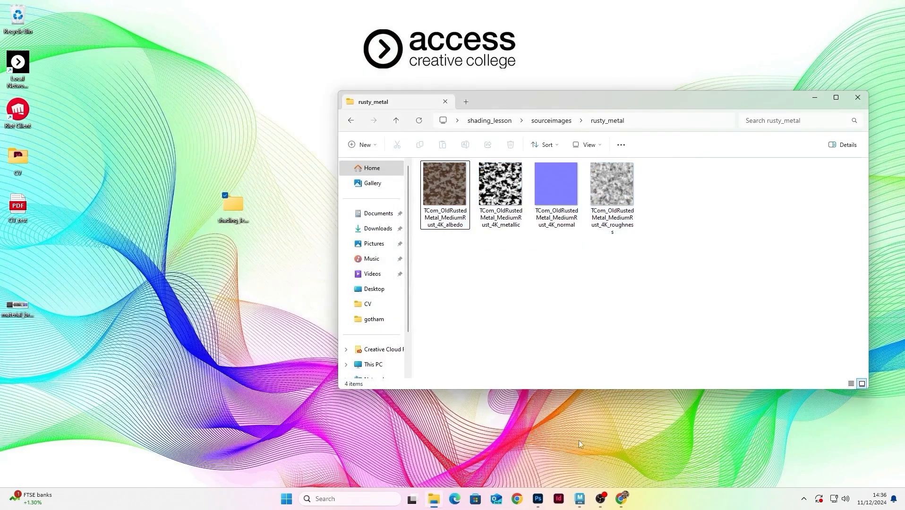
pyautogui.click(580, 499)
pyautogui.click(852, 5)
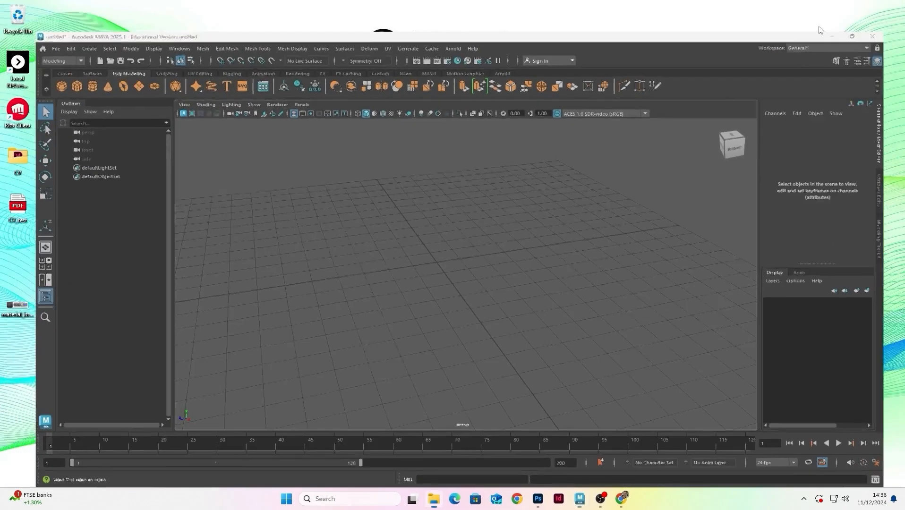
pyautogui.click(508, 124)
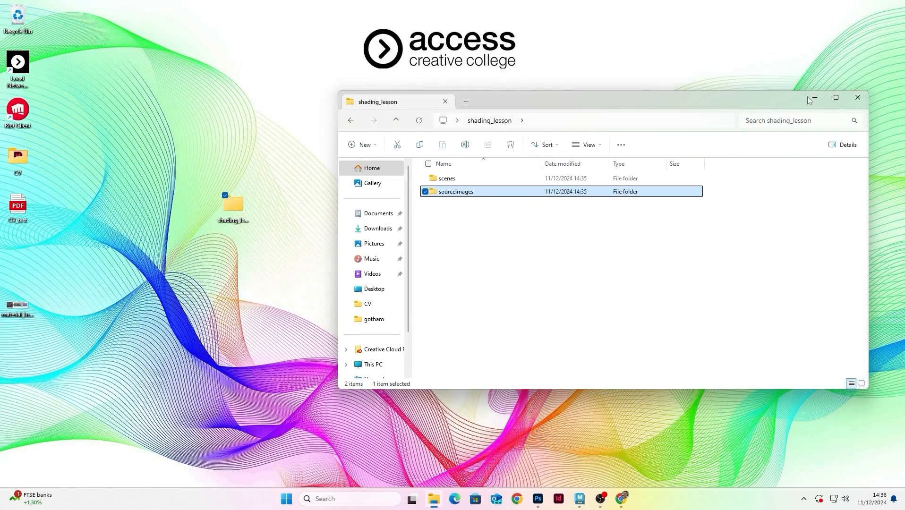
# Reopen the shading_lesson folder from the desktop and locate shadinglesson_V001.ma in its scenes folder
pyautogui.click(858, 98)
pyautogui.doubleClick(238, 201)
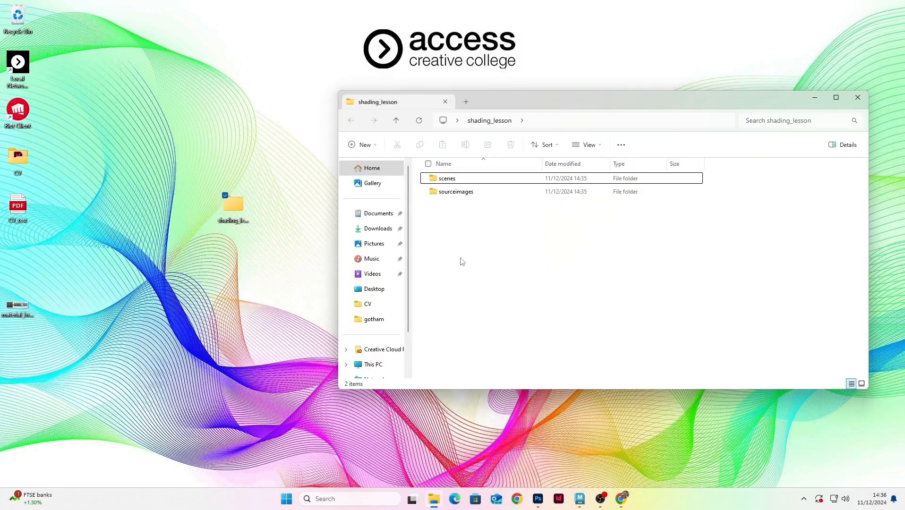
pyautogui.doubleClick(452, 180)
pyautogui.moveTo(520, 239); pyautogui.dragTo(445, 164)
pyautogui.click(481, 191)
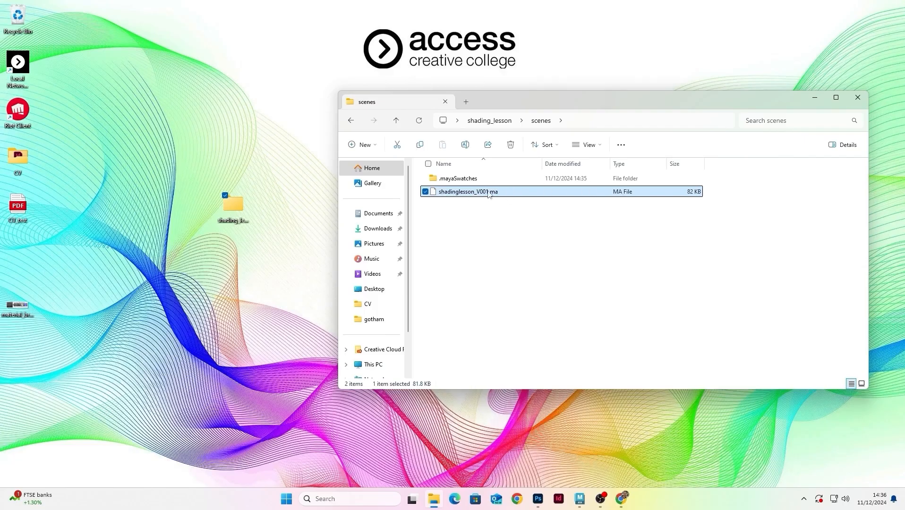
pyautogui.click(562, 254)
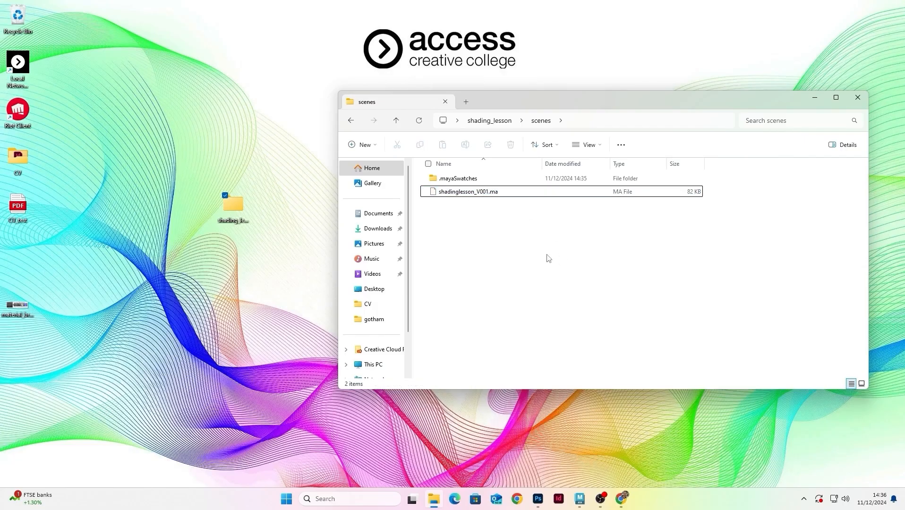
# Inspect the contents of the .mayaSwatches folder and return to the scenes folder
pyautogui.click(469, 182)
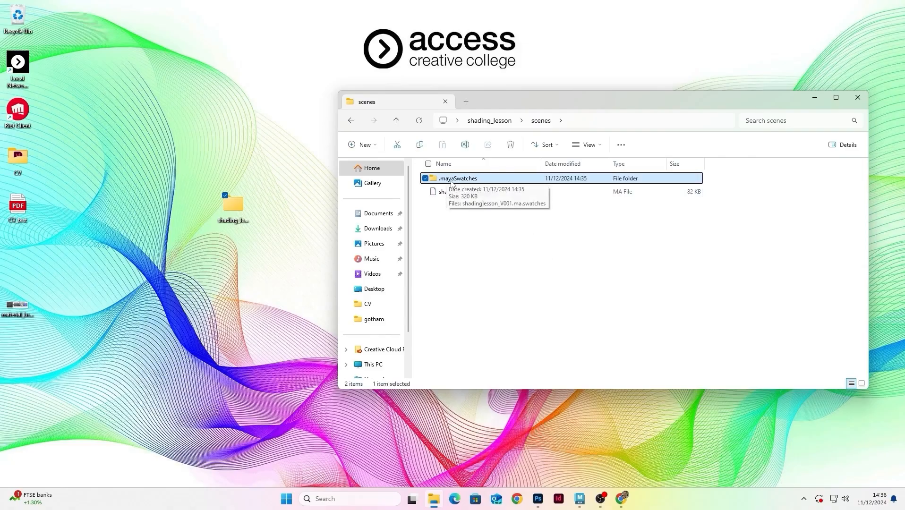
pyautogui.click(488, 226)
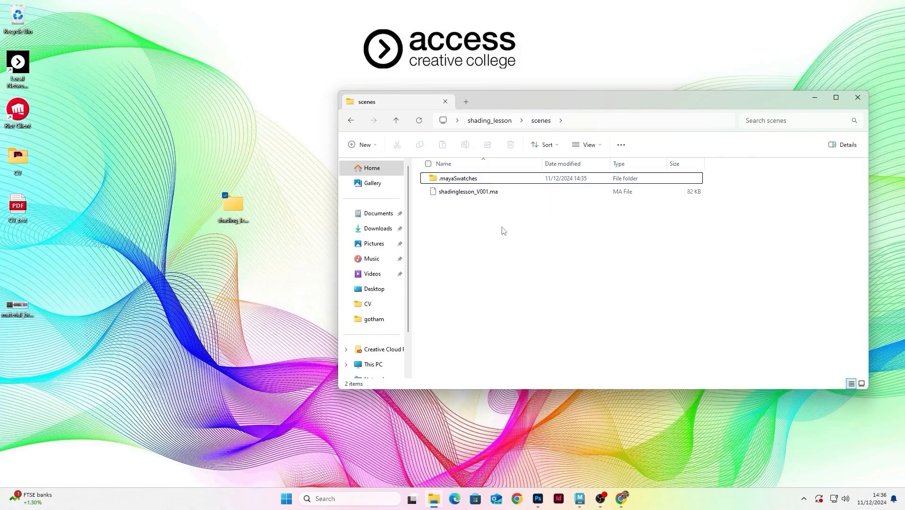
pyautogui.doubleClick(451, 180)
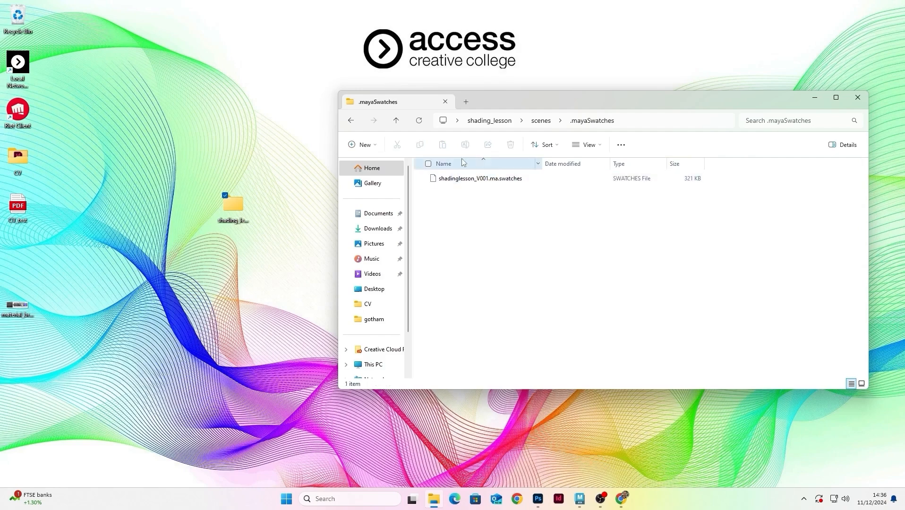
pyautogui.click(513, 178)
pyautogui.click(534, 122)
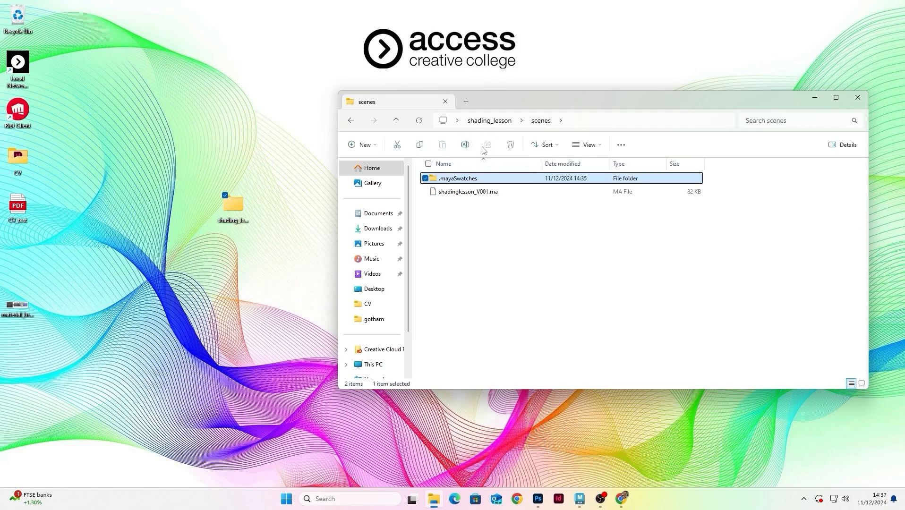
pyautogui.click(488, 209)
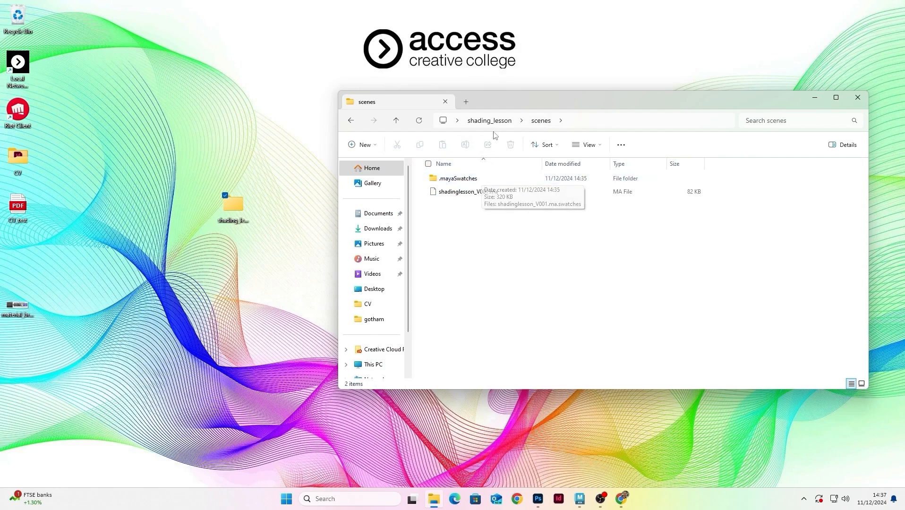
pyautogui.click(475, 178)
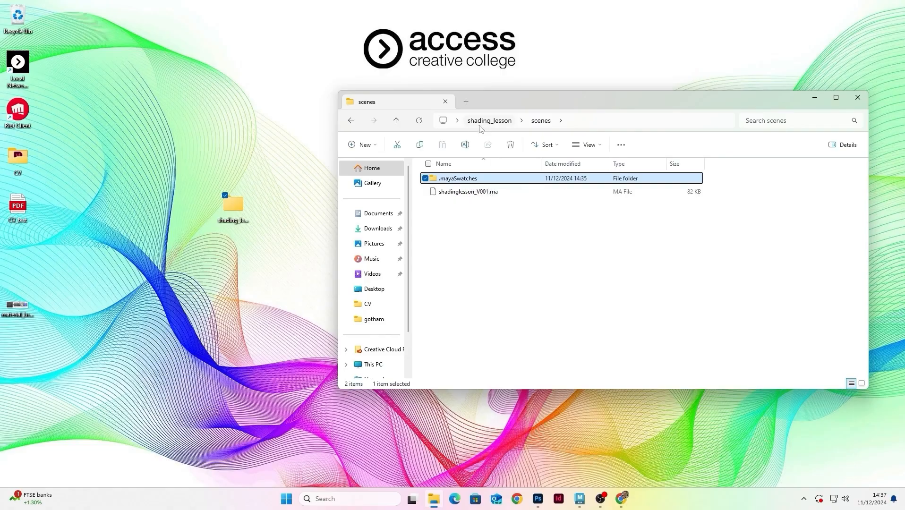
pyautogui.moveTo(463, 179); pyautogui.dragTo(464, 178)
pyautogui.click(512, 226)
pyautogui.moveTo(646, 249); pyautogui.dragTo(345, 76)
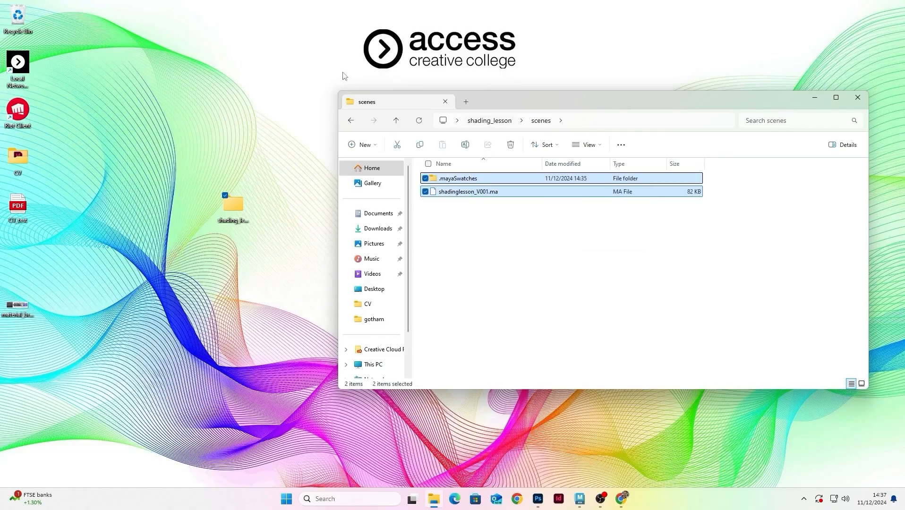
pyautogui.click(529, 221)
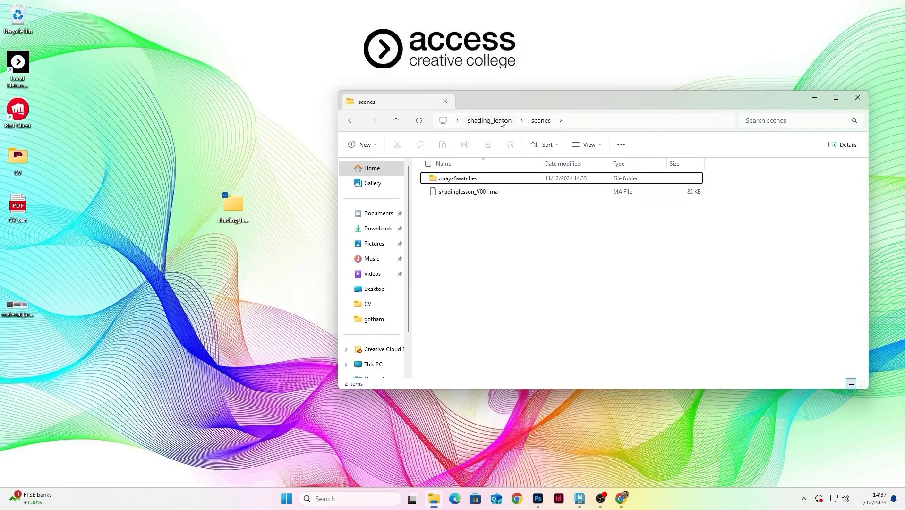
# Review the contents of the sourceimages folder, including a look inside its rusty_metal subfolder
pyautogui.click(500, 122)
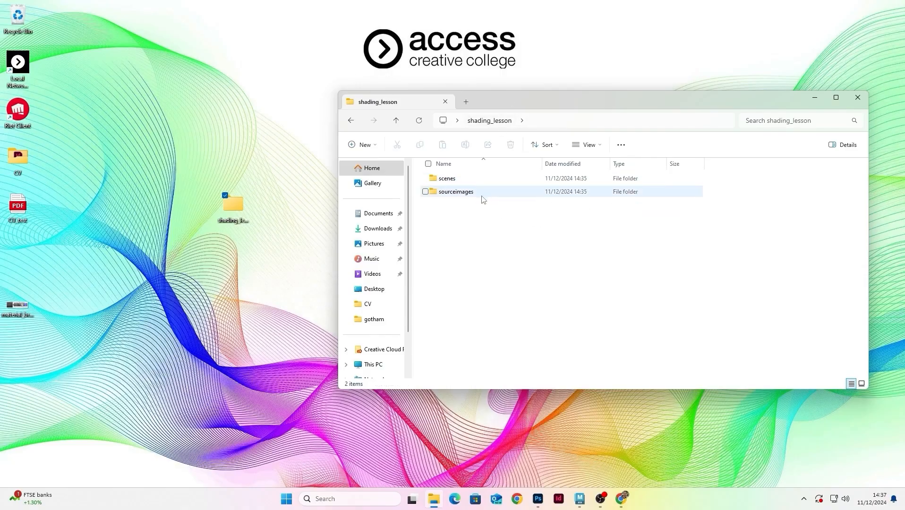
pyautogui.doubleClick(447, 193)
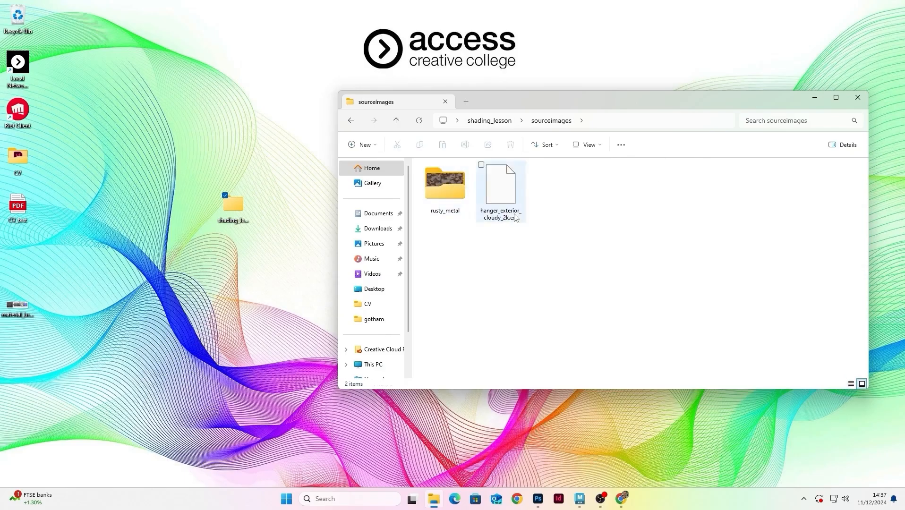
pyautogui.moveTo(631, 260); pyautogui.dragTo(303, 74)
pyautogui.click(572, 236)
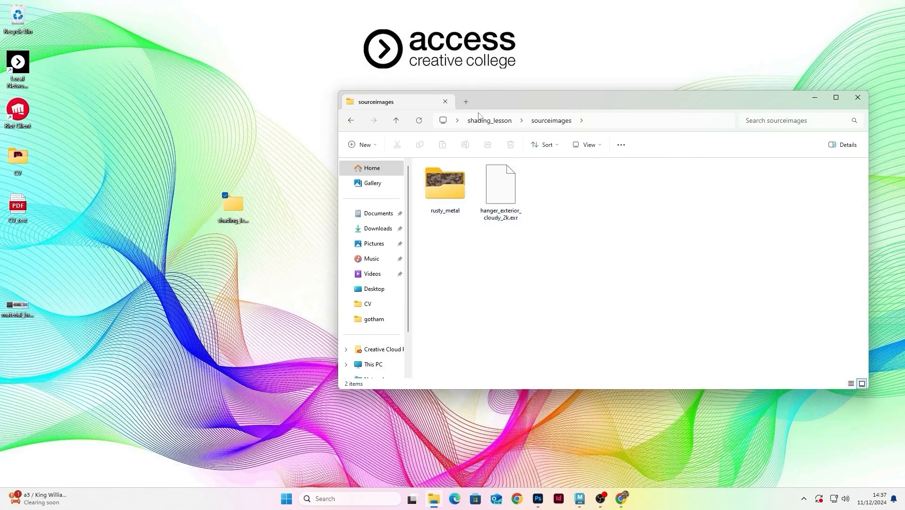
pyautogui.moveTo(496, 103)
pyautogui.mouseDown()
pyautogui.moveTo(468, 134)
pyautogui.moveTo(488, 93)
pyautogui.mouseUp()
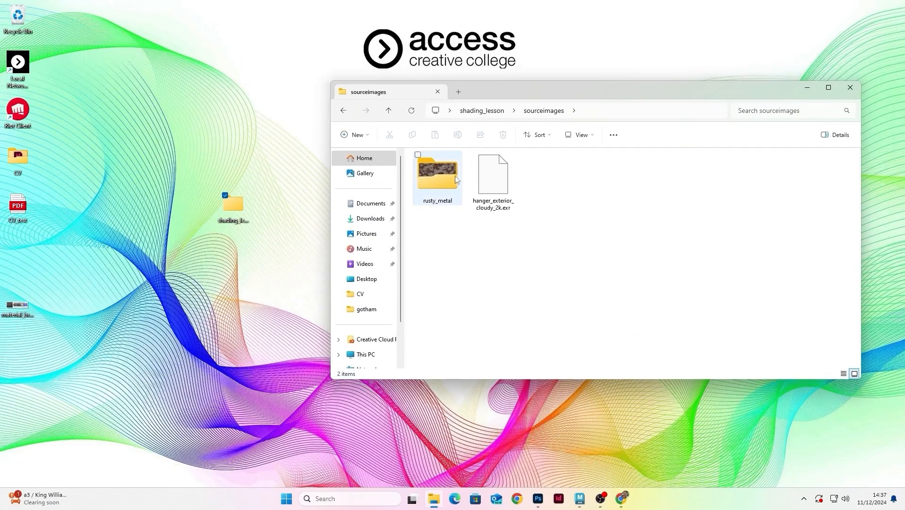
pyautogui.doubleClick(438, 175)
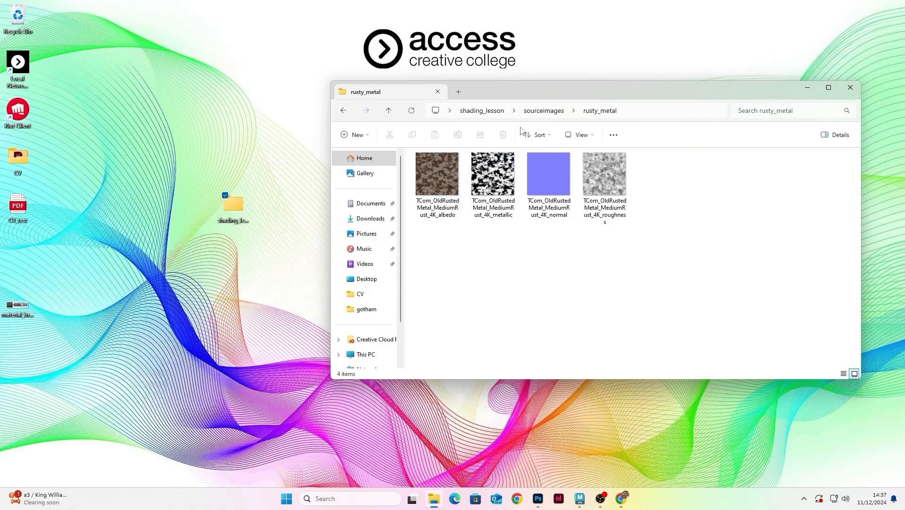
pyautogui.click(534, 114)
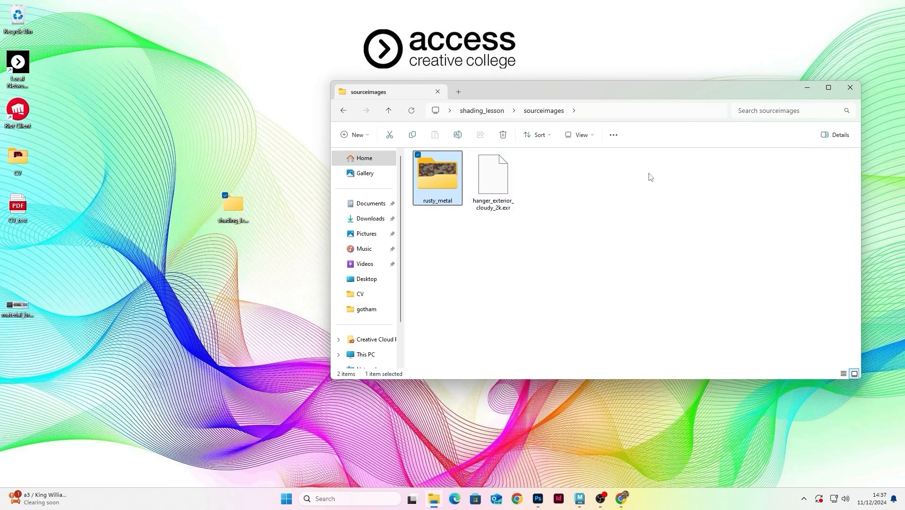
# Look through the rusty_metal texture set again and return to the sourceimages folder
pyautogui.doubleClick(452, 177)
pyautogui.moveTo(631, 249); pyautogui.dragTo(408, 163)
pyautogui.moveTo(669, 265); pyautogui.dragTo(410, 161)
pyautogui.click(543, 111)
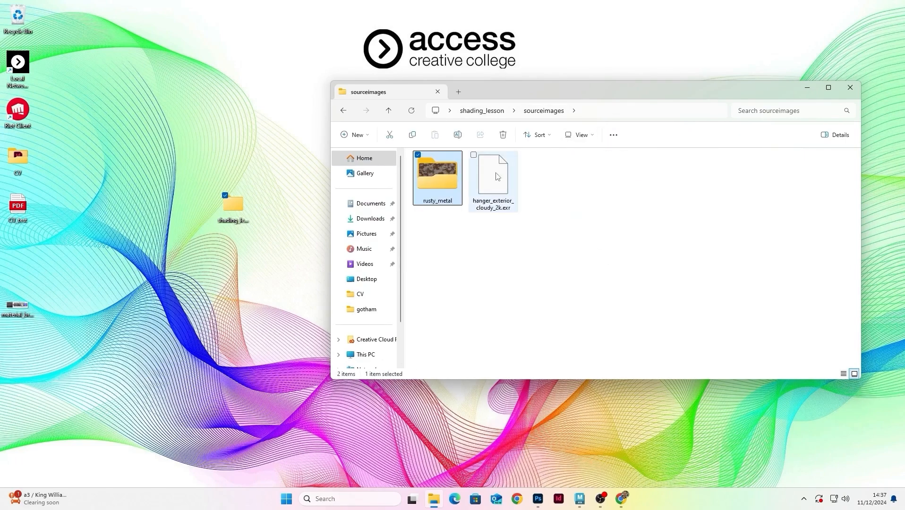
pyautogui.click(464, 231)
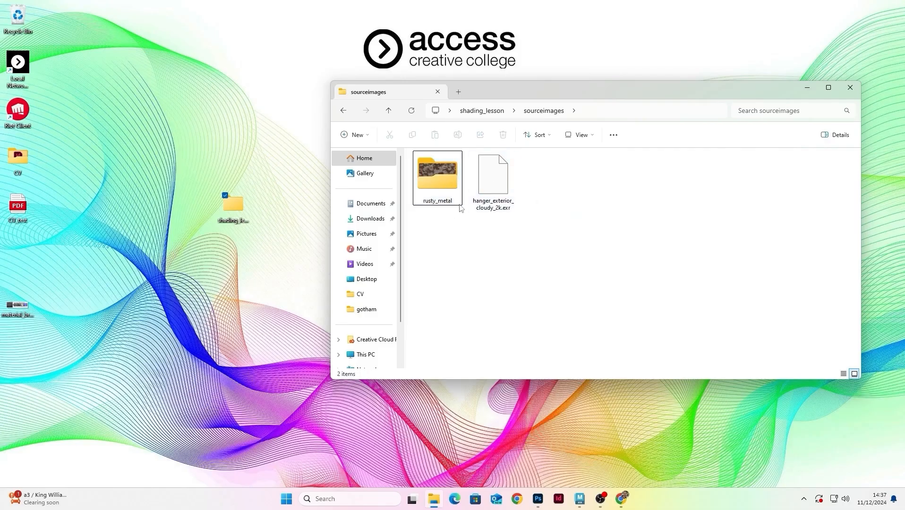
pyautogui.doubleClick(434, 177)
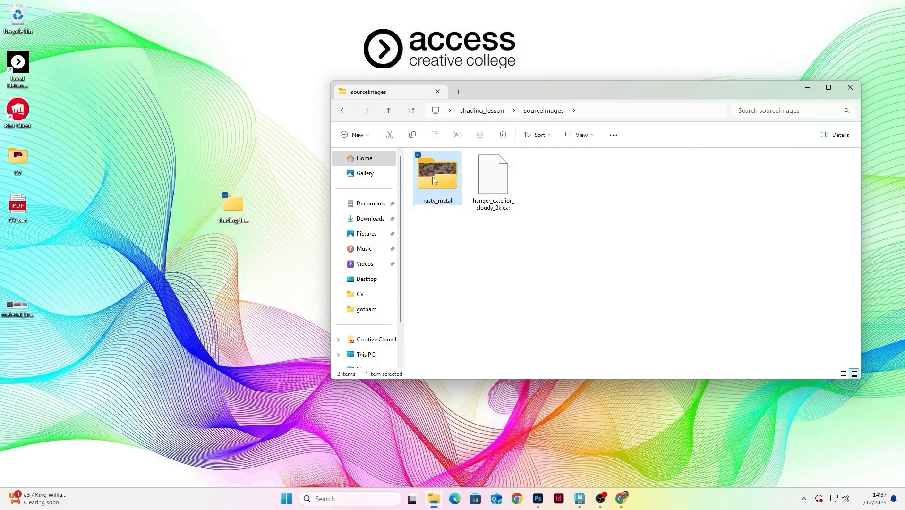
pyautogui.moveTo(633, 261); pyautogui.dragTo(361, 136)
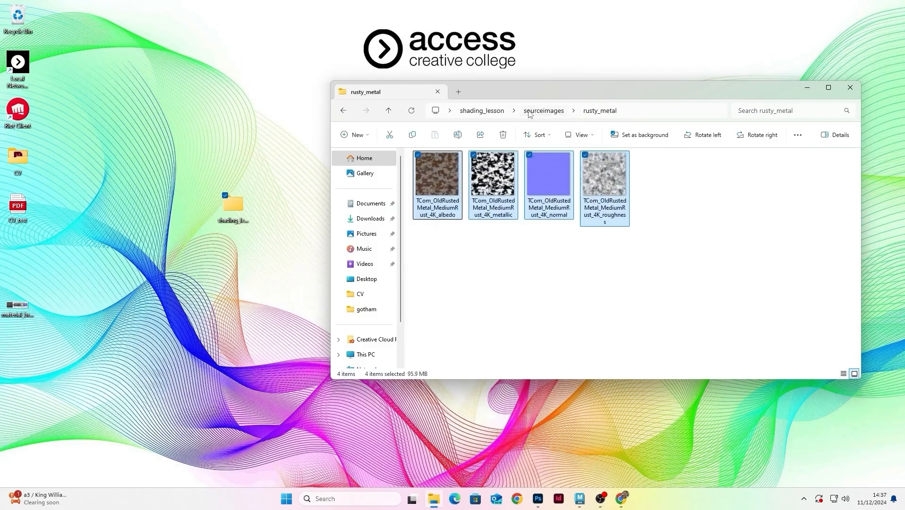
pyautogui.click(544, 110)
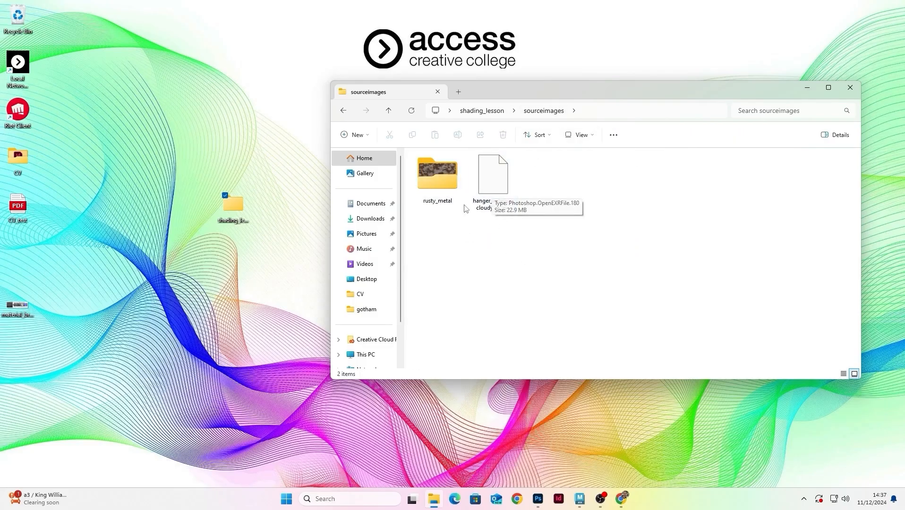
pyautogui.rightClick(484, 259)
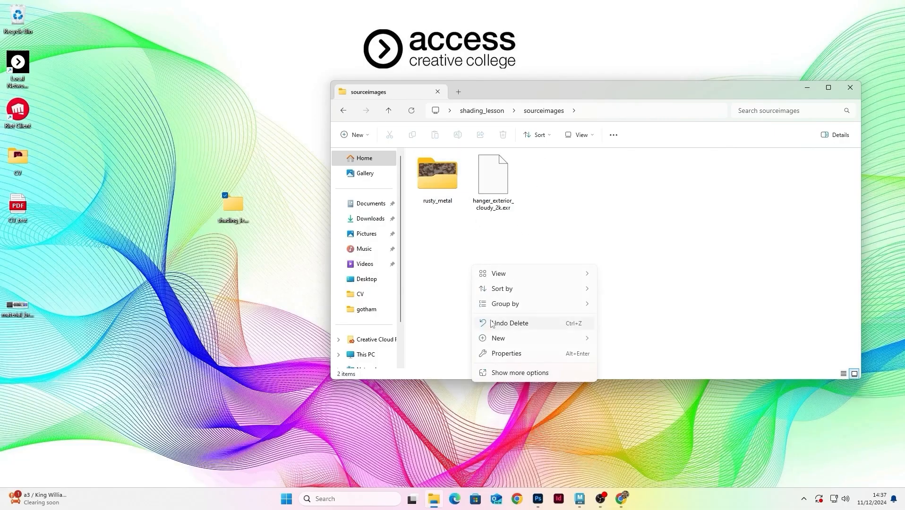
pyautogui.click(439, 261)
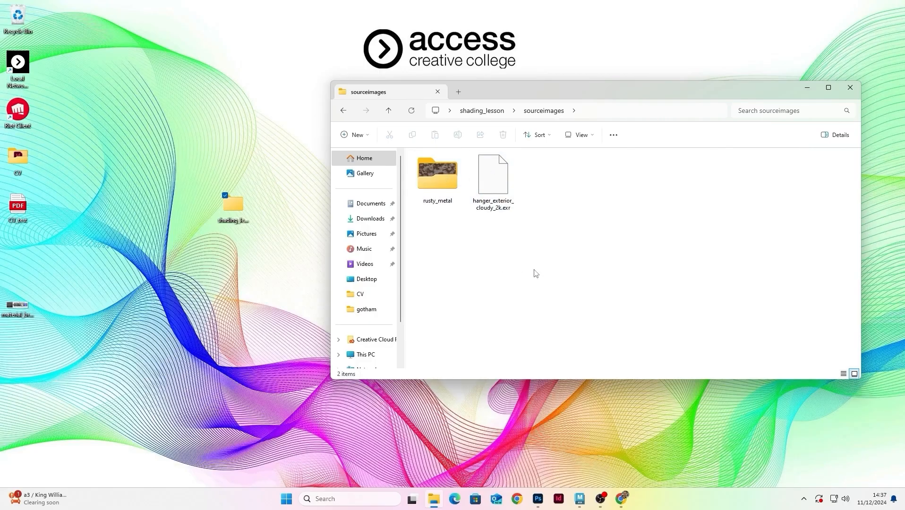
# Go through the albedo, metallic, normal and roughness maps one by one in the rusty_metal folder
pyautogui.doubleClick(438, 174)
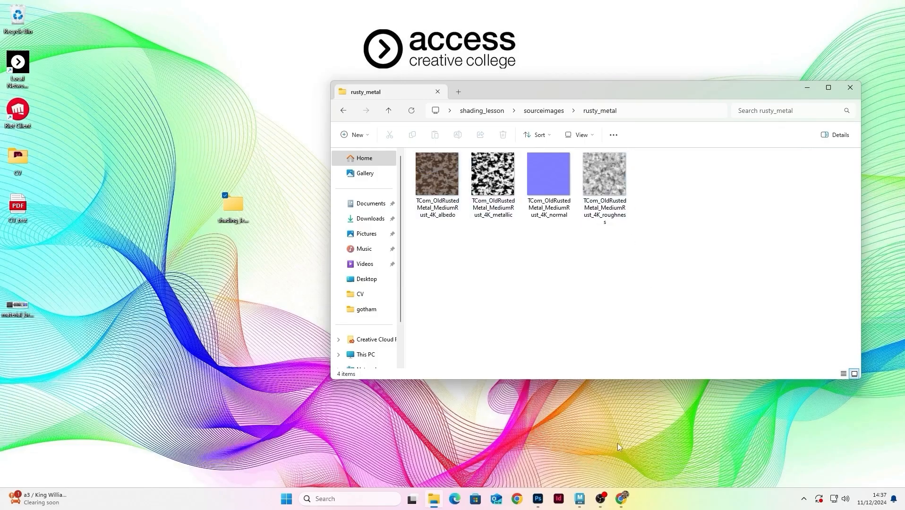
pyautogui.click(440, 178)
pyautogui.click(493, 175)
pyautogui.click(550, 174)
pyautogui.click(617, 169)
pyautogui.moveTo(658, 251); pyautogui.dragTo(451, 214)
pyautogui.click(523, 266)
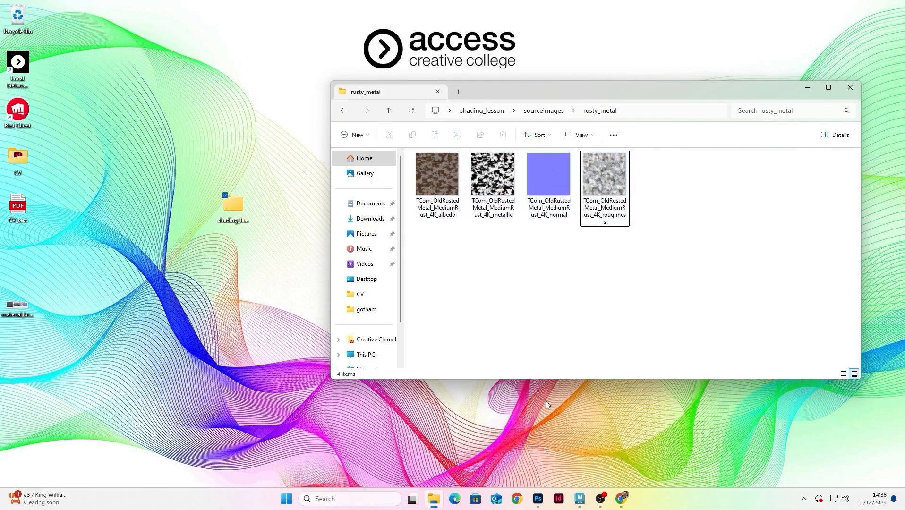
# Switch to Photoshop and load the albedo, metallic, normal and roughness maps from the rusty_metal folder into one layered document with Load Files into Stack
pyautogui.click(538, 499)
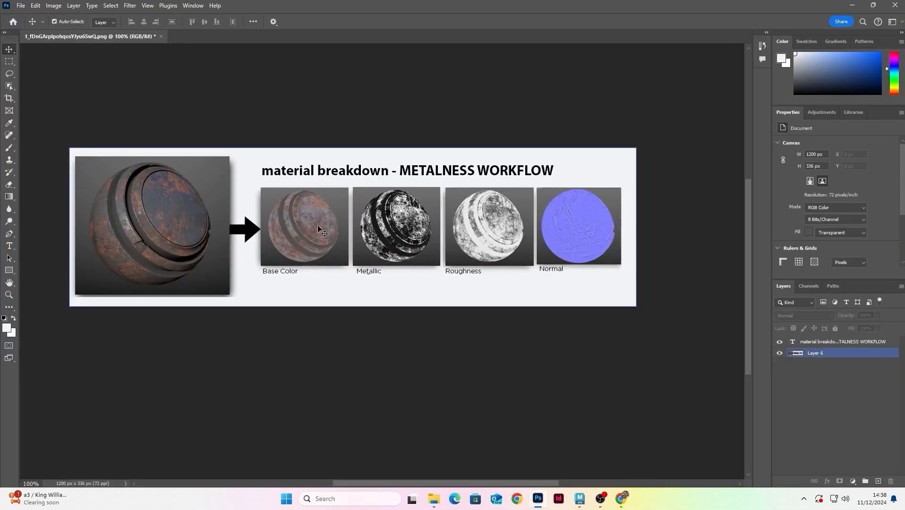
pyautogui.click(18, 5)
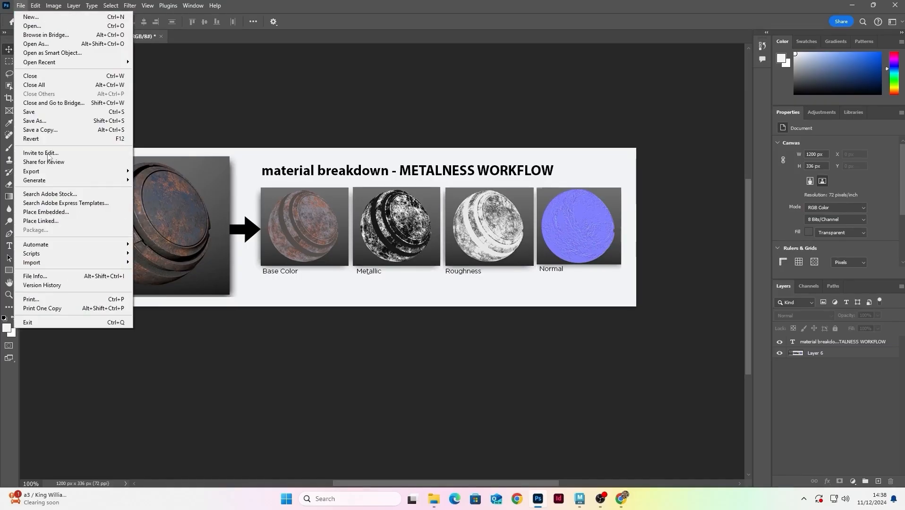
pyautogui.moveTo(54, 258)
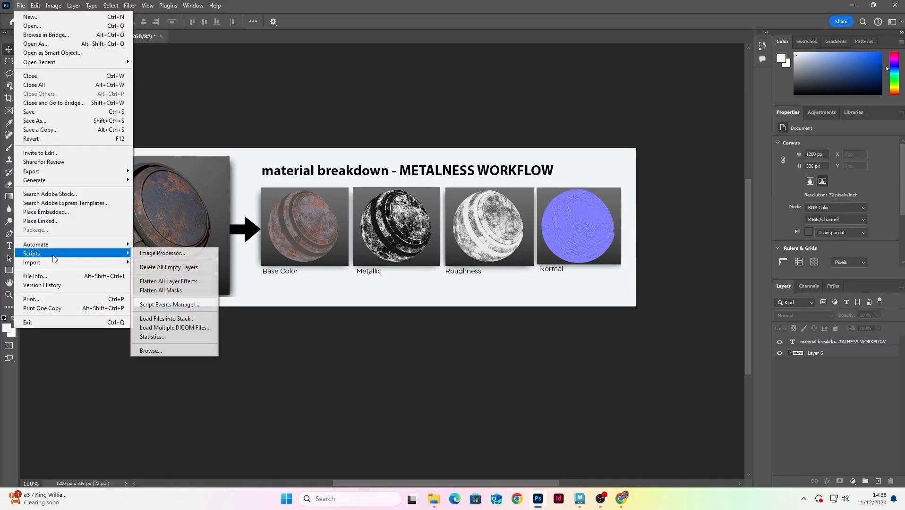
pyautogui.click(180, 319)
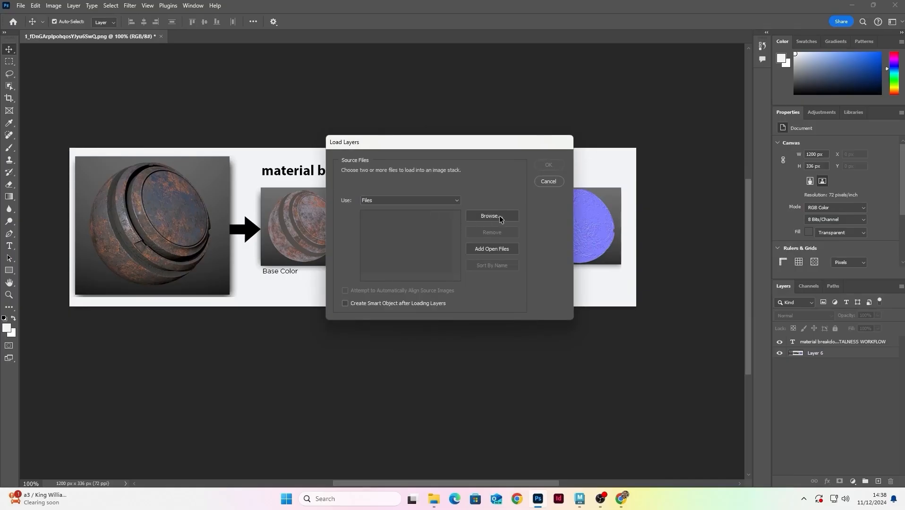
pyautogui.click(499, 216)
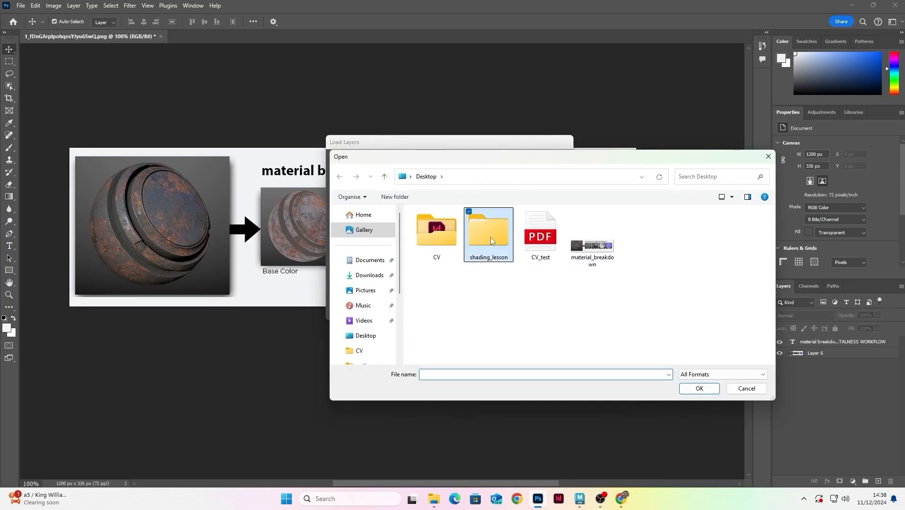
pyautogui.doubleClick(487, 226)
pyautogui.doubleClick(460, 240)
pyautogui.doubleClick(435, 232)
pyautogui.click(435, 231)
pyautogui.keyDown('shift'); pyautogui.click(594, 233); pyautogui.keyUp('shift')
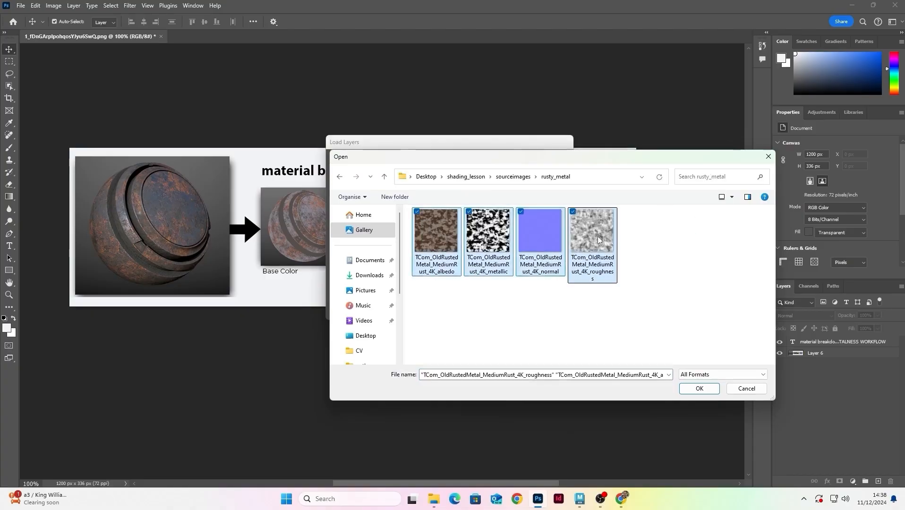
pyautogui.click(699, 388)
pyautogui.click(556, 164)
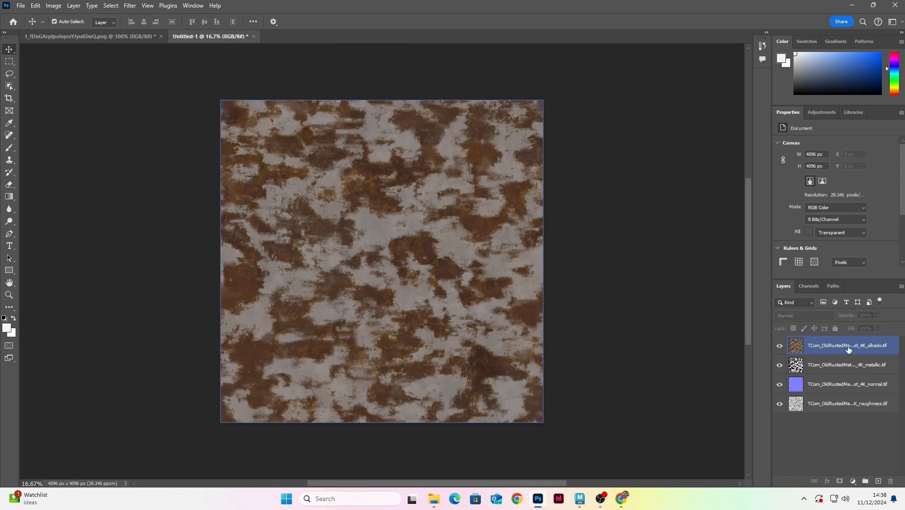
# Move the roughness layer above the normal layer and clear the layer selection
pyautogui.click(847, 385)
pyautogui.moveTo(847, 405); pyautogui.dragTo(840, 380)
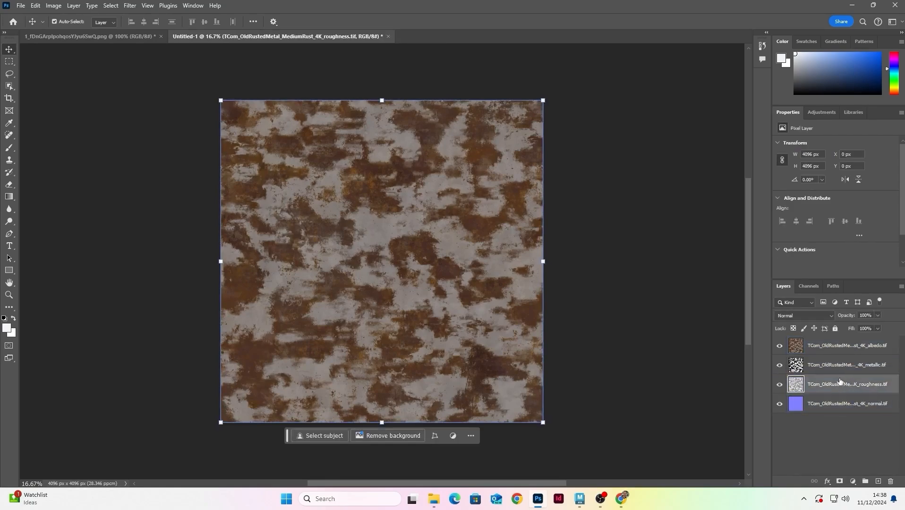
pyautogui.click(612, 229)
pyautogui.click(392, 197)
pyautogui.click(587, 160)
pyautogui.click(396, 151)
pyautogui.moveTo(416, 156); pyautogui.dragTo(390, 128, button='middle')
pyautogui.moveTo(445, 133); pyautogui.dragTo(454, 143, button='middle')
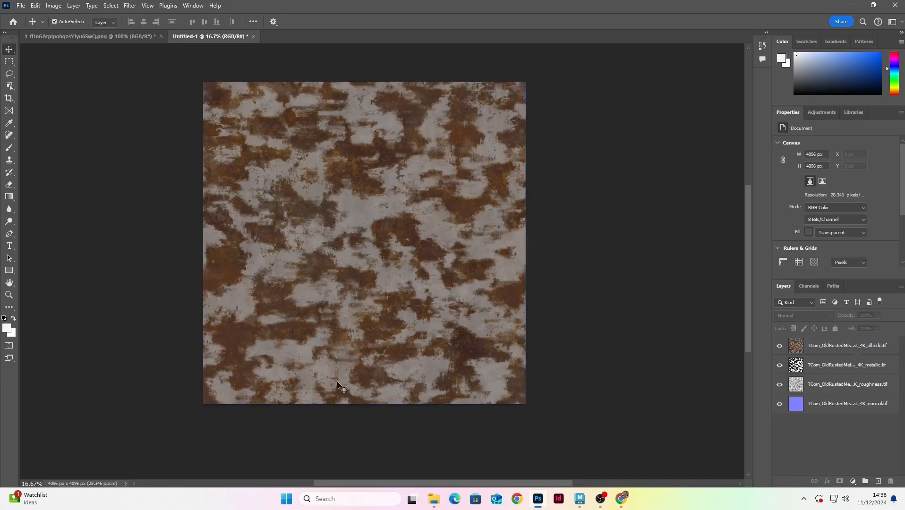
pyautogui.moveTo(336, 232); pyautogui.dragTo(318, 243, button='middle')
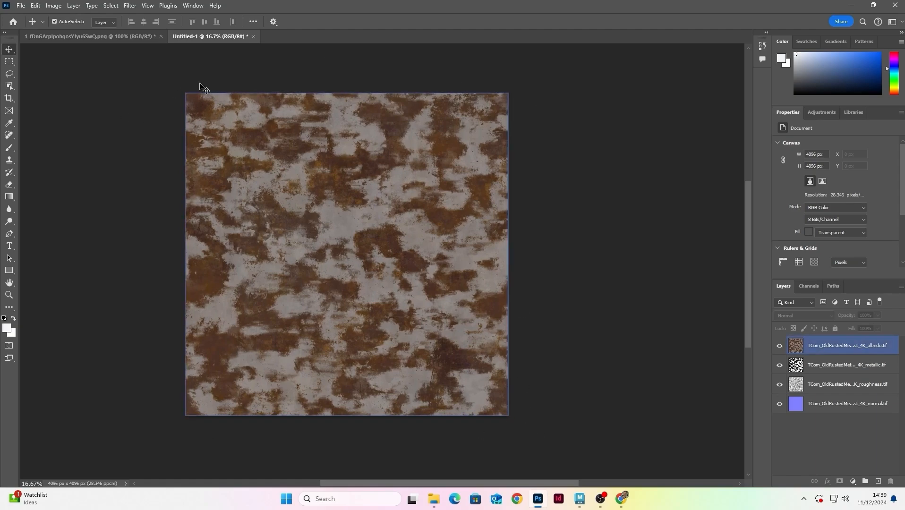
pyautogui.click(353, 186)
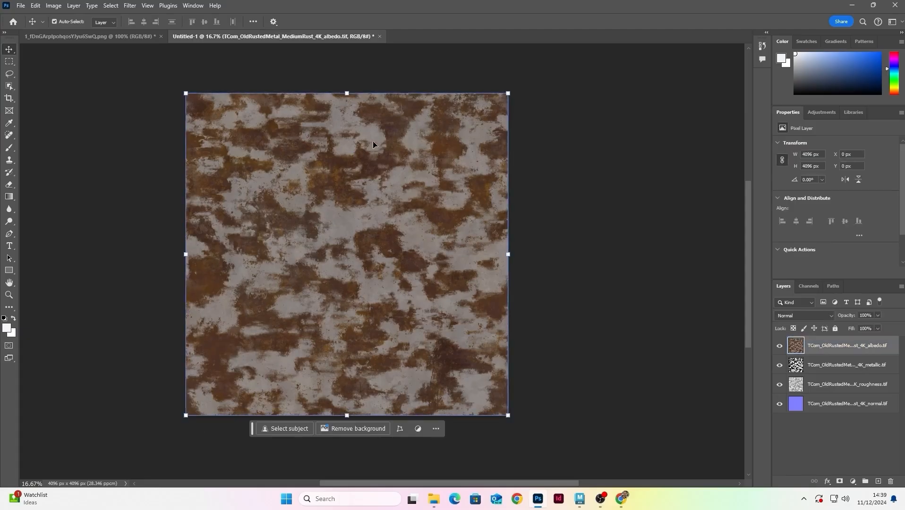
pyautogui.click(582, 149)
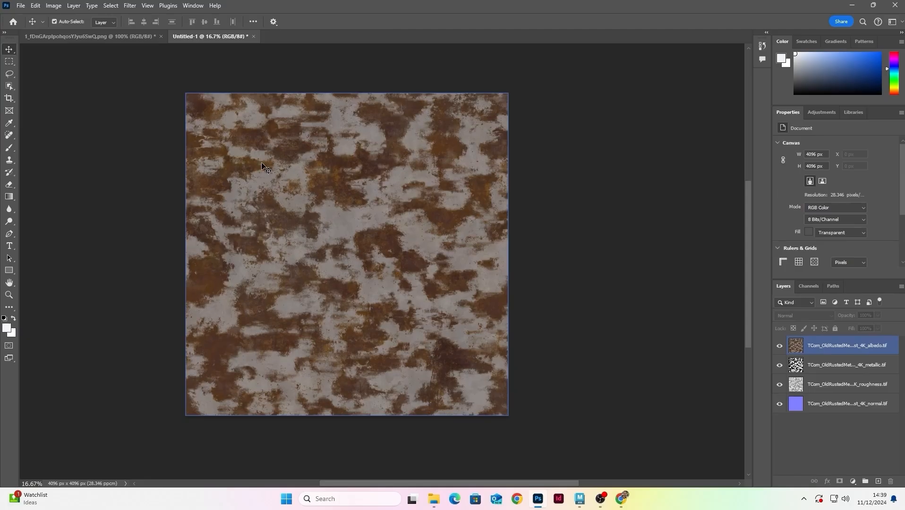
pyautogui.moveTo(552, 82); pyautogui.dragTo(134, 399)
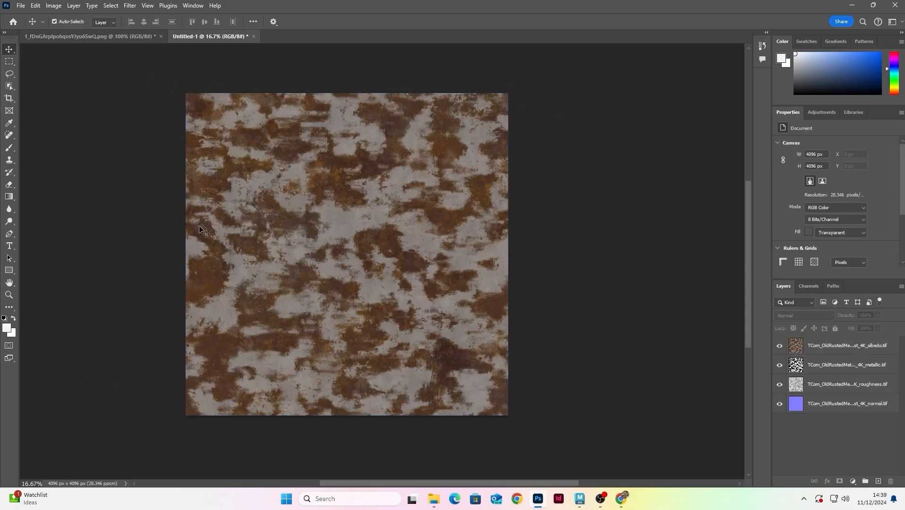
# Go over the stack from the albedo to the normal layer, and examine the albedo map at closer range
pyautogui.click(866, 345)
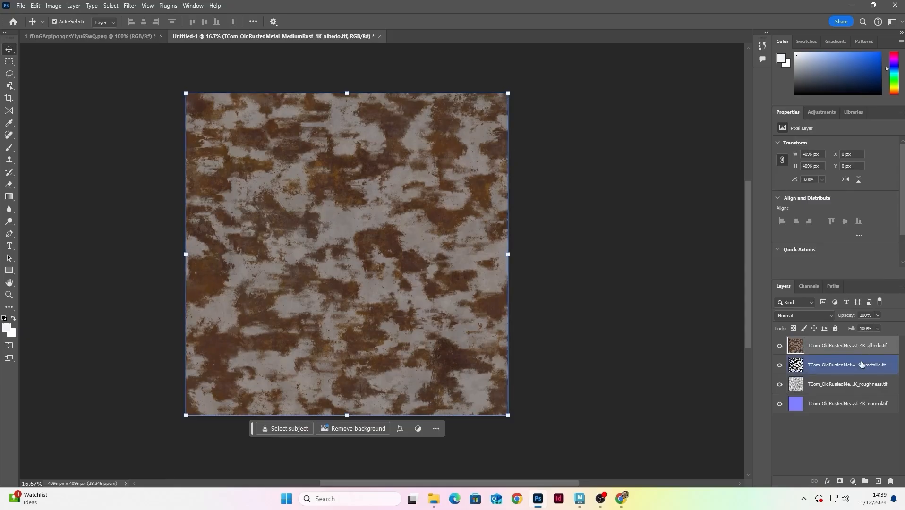
pyautogui.click(865, 403)
pyautogui.click(867, 346)
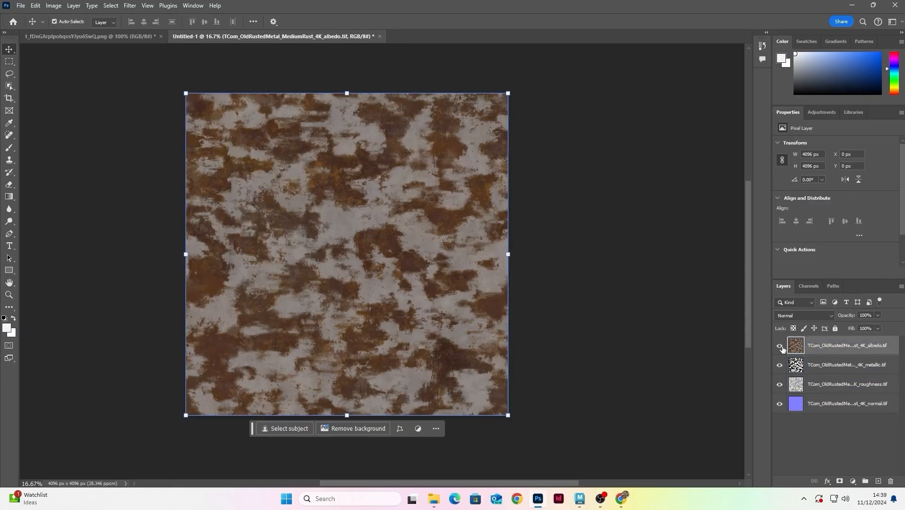
pyautogui.press('z')
pyautogui.moveTo(479, 210); pyautogui.dragTo(543, 185)
pyautogui.moveTo(464, 259); pyautogui.dragTo(532, 241)
pyautogui.moveTo(503, 150); pyautogui.dragTo(406, 163)
pyautogui.moveTo(461, 163)
pyautogui.mouseDown()
pyautogui.moveTo(484, 176)
pyautogui.moveTo(467, 178)
pyautogui.mouseUp()
pyautogui.moveTo(489, 165); pyautogui.dragTo(468, 177)
pyautogui.moveTo(476, 200); pyautogui.dragTo(469, 190)
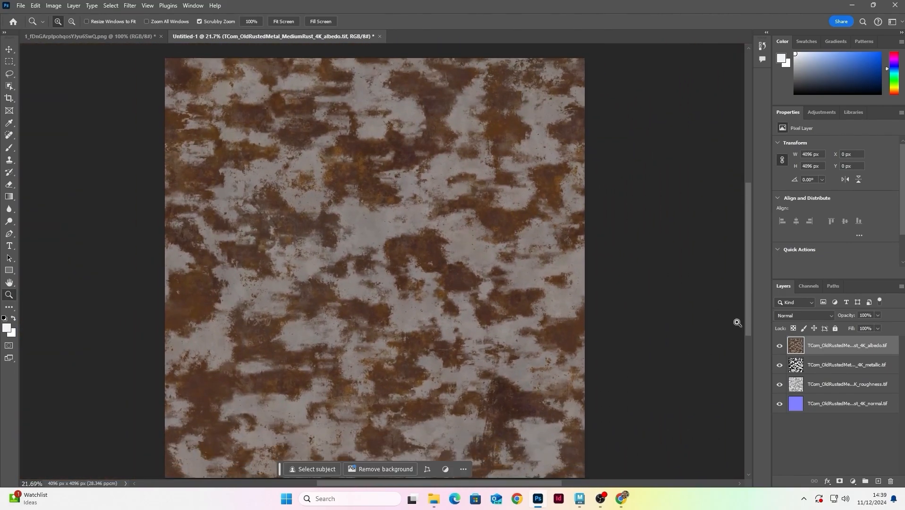
# Hide the albedo layer and examine the black and white areas of the metallic map up close
pyautogui.click(781, 347)
pyautogui.moveTo(496, 127); pyautogui.dragTo(580, 225)
pyautogui.moveTo(579, 225); pyautogui.dragTo(528, 217)
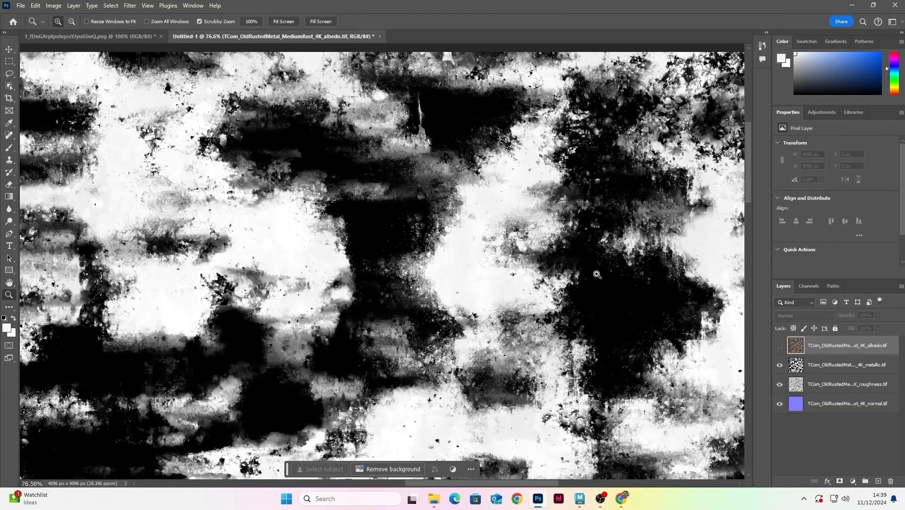
pyautogui.moveTo(560, 263); pyautogui.dragTo(524, 230)
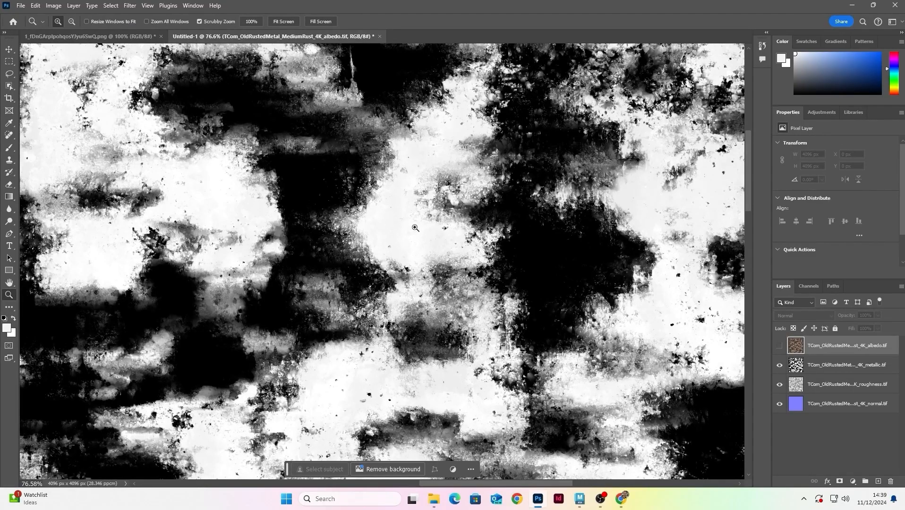
pyautogui.moveTo(556, 262); pyautogui.dragTo(516, 239)
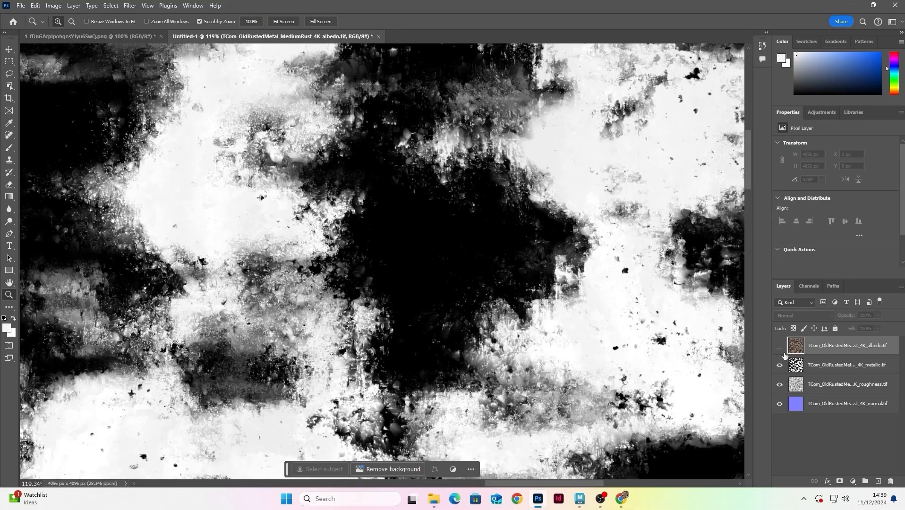
pyautogui.click(798, 371)
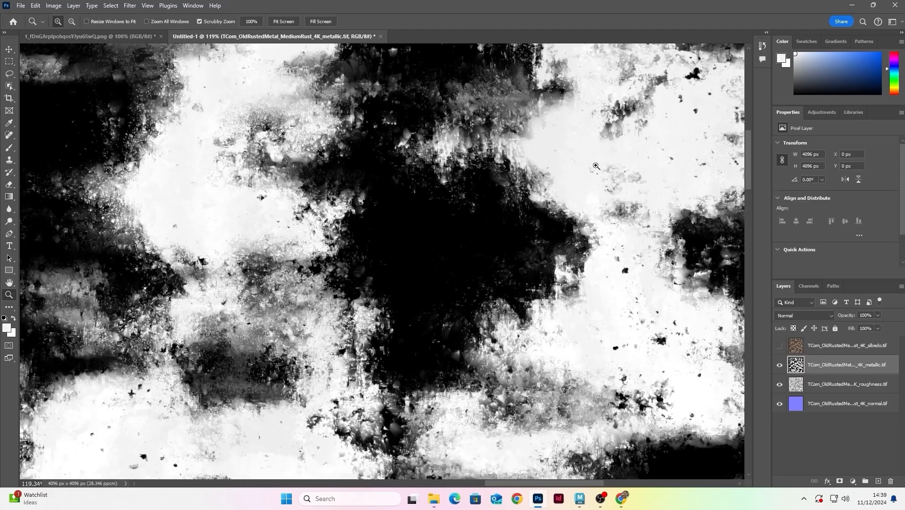
pyautogui.moveTo(594, 167); pyautogui.dragTo(600, 138)
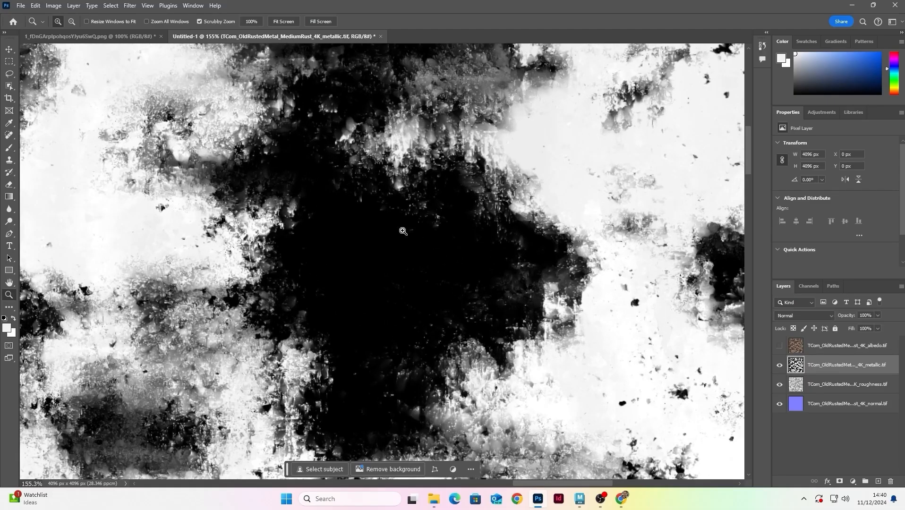
pyautogui.moveTo(480, 270); pyautogui.dragTo(393, 242)
pyautogui.moveTo(541, 269); pyautogui.dragTo(583, 283)
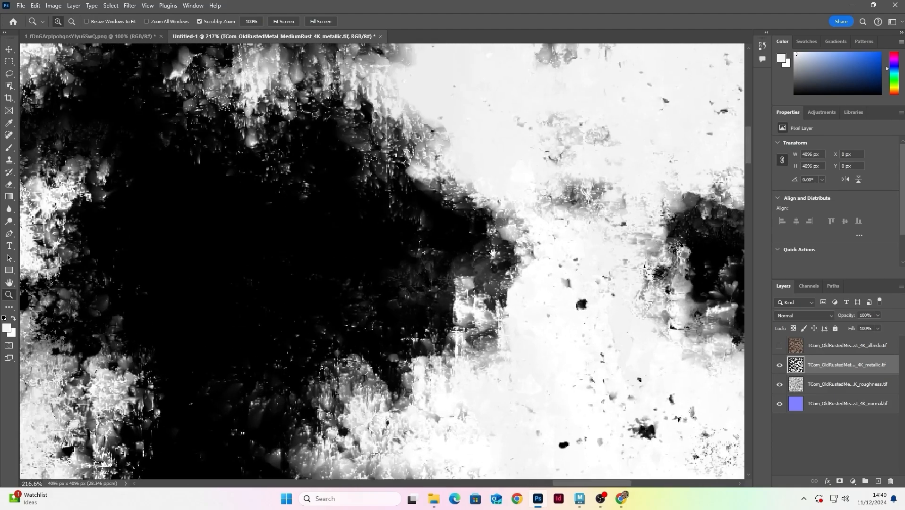
# Show the albedo layer again and toggle its visibility repeatedly to compare it with the metallic map
pyautogui.click(849, 350)
pyautogui.click(781, 349)
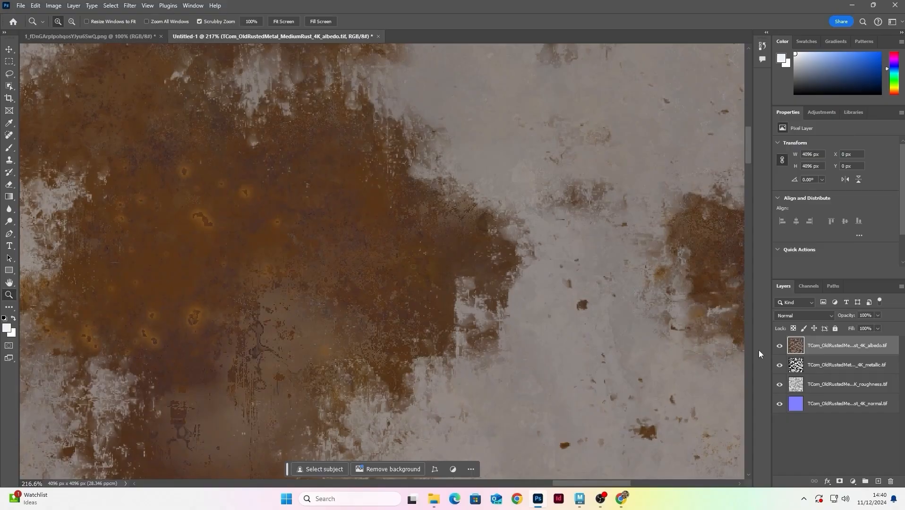
pyautogui.click(779, 349)
pyautogui.click(778, 348)
pyautogui.click(779, 348)
pyautogui.click(779, 348)
pyautogui.click(778, 348)
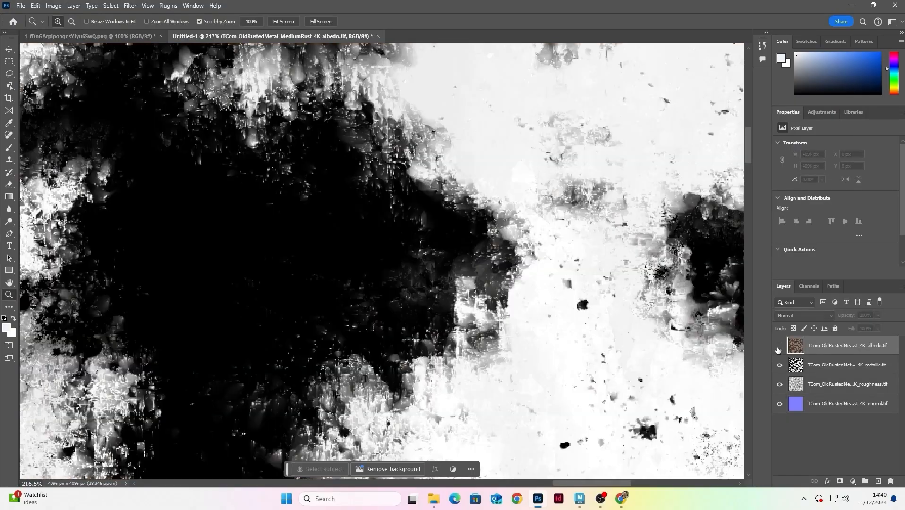
pyautogui.click(778, 348)
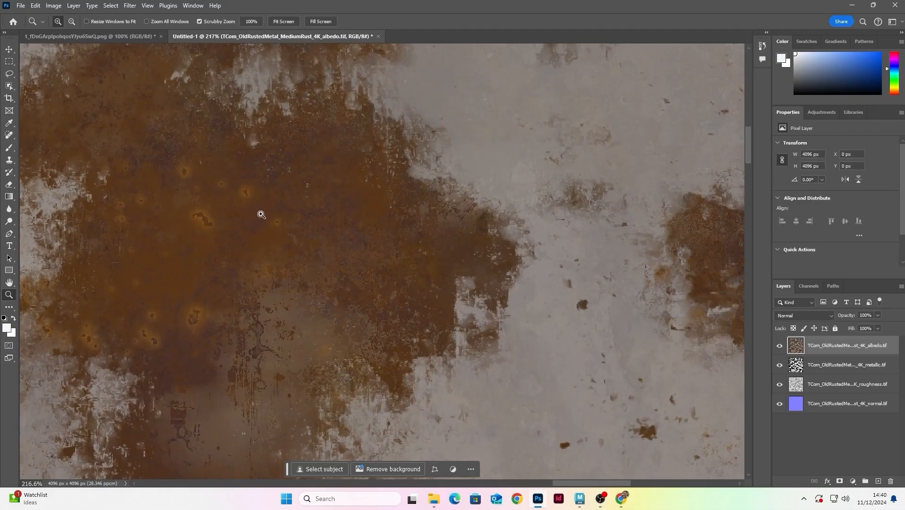
# Inspect the rust patches and bare metal on the albedo map, checking them once more against the metallic map
pyautogui.moveTo(292, 209); pyautogui.dragTo(220, 203)
pyautogui.moveTo(236, 204); pyautogui.dragTo(319, 222)
pyautogui.moveTo(266, 191); pyautogui.dragTo(292, 192)
pyautogui.moveTo(338, 223); pyautogui.dragTo(261, 201)
pyautogui.moveTo(356, 229); pyautogui.dragTo(401, 234)
pyautogui.moveTo(489, 252); pyautogui.dragTo(408, 240)
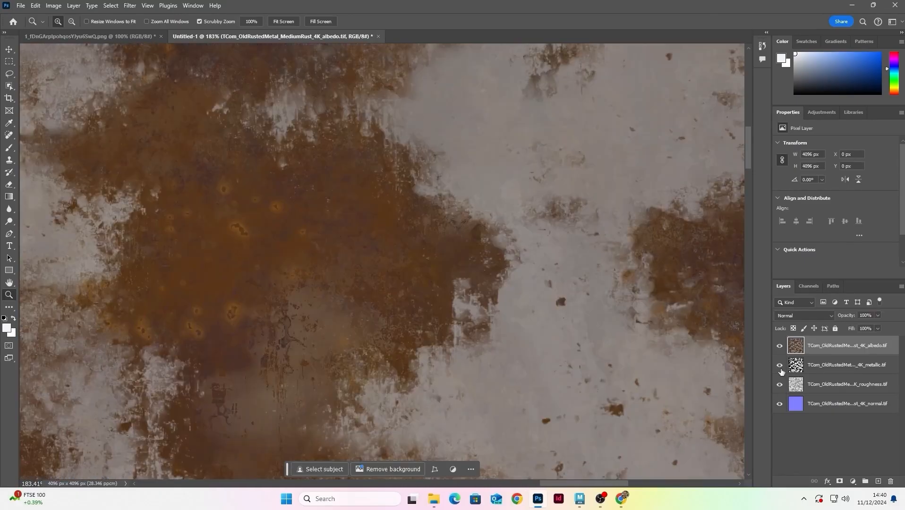
pyautogui.click(780, 347)
pyautogui.click(780, 346)
# Return to the whole texture and select the metallic, roughness and normal layers together
pyautogui.moveTo(575, 246); pyautogui.dragTo(523, 260)
pyautogui.moveTo(542, 242); pyautogui.dragTo(586, 184)
pyautogui.moveTo(591, 217); pyautogui.dragTo(584, 220)
pyautogui.moveTo(575, 283); pyautogui.dragTo(552, 235)
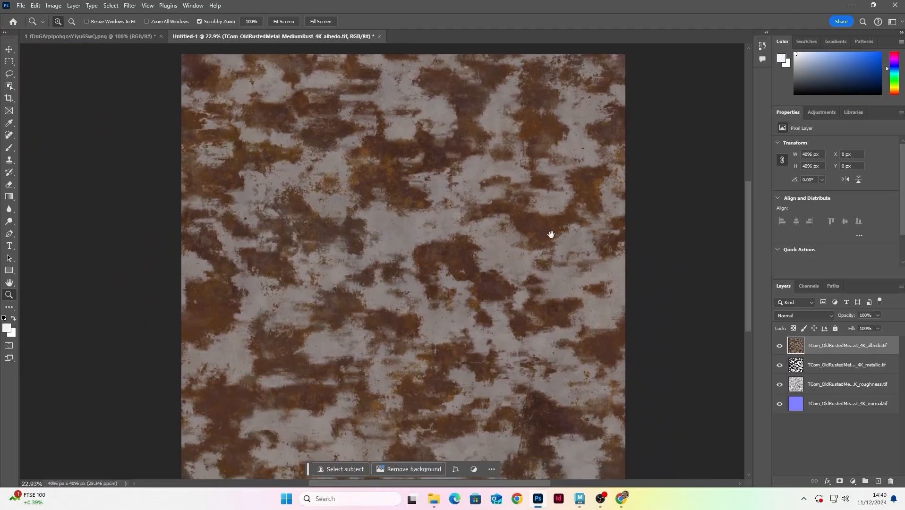
pyautogui.click(563, 260)
pyautogui.moveTo(571, 265); pyautogui.dragTo(525, 247)
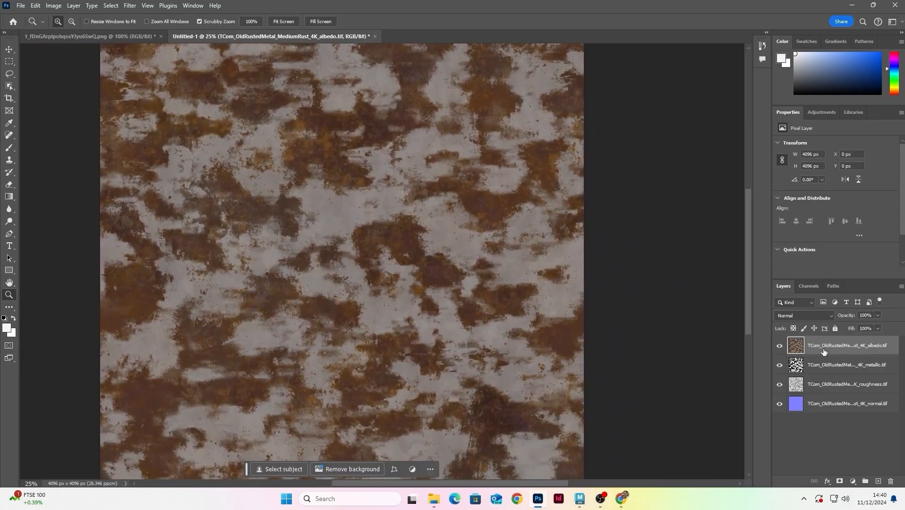
pyautogui.keyDown('shift'); pyautogui.click(838, 404); pyautogui.keyUp('shift')
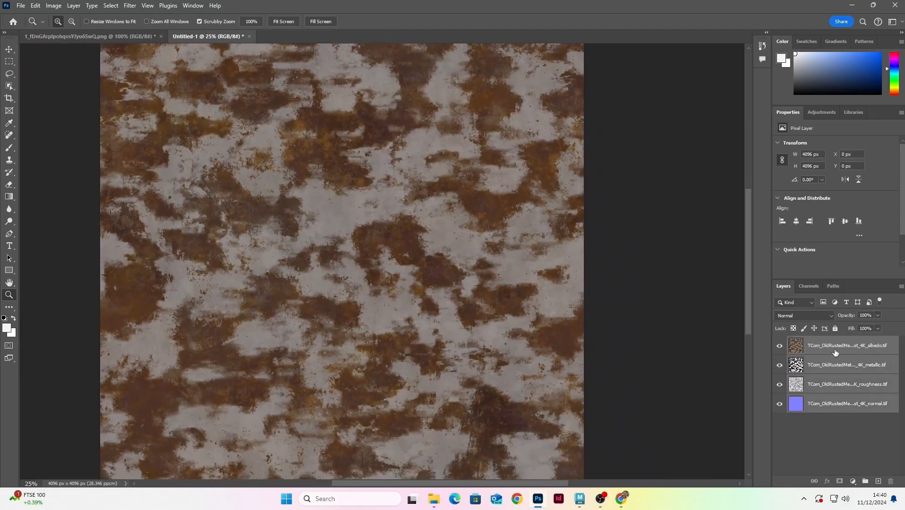
pyautogui.moveTo(522, 190); pyautogui.dragTo(492, 190)
pyautogui.moveTo(522, 208); pyautogui.dragTo(514, 210)
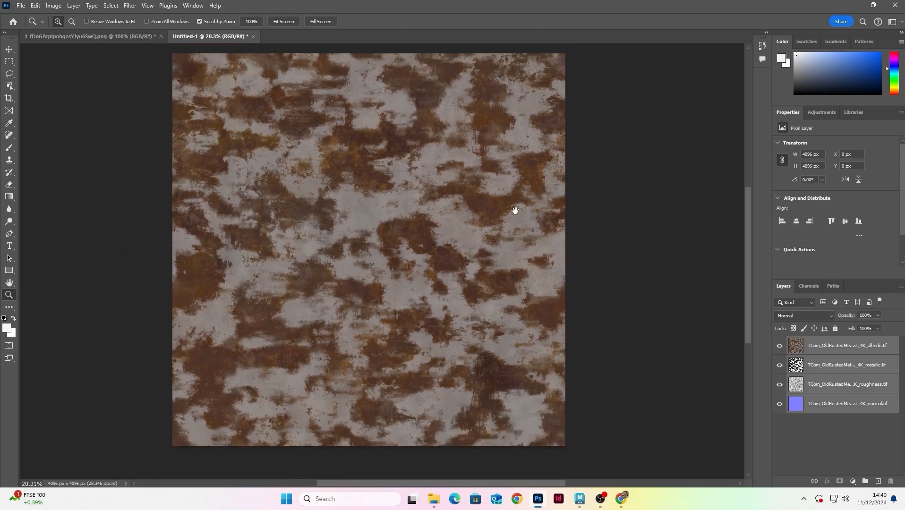
pyautogui.click(828, 352)
pyautogui.keyDown('shift'); pyautogui.click(846, 405); pyautogui.keyUp('shift')
pyautogui.click(824, 350)
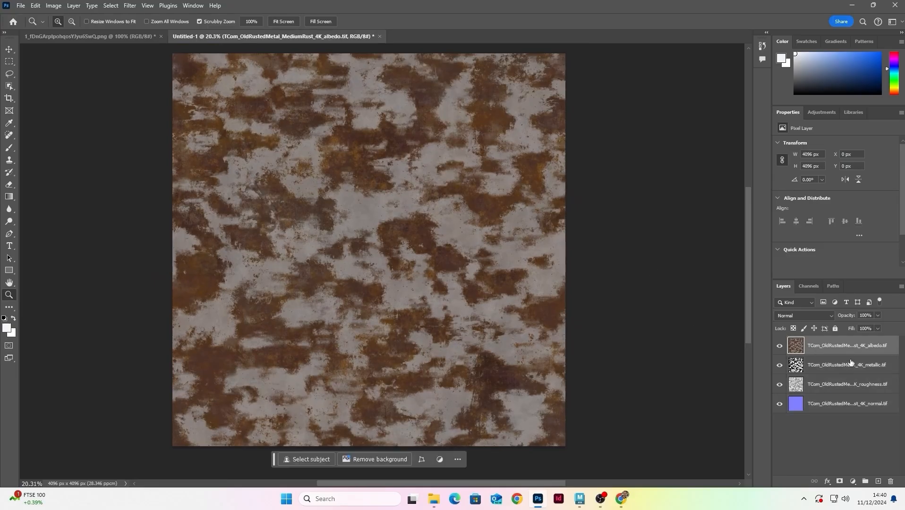
pyautogui.keyDown('shift'); pyautogui.click(862, 404); pyautogui.keyUp('shift')
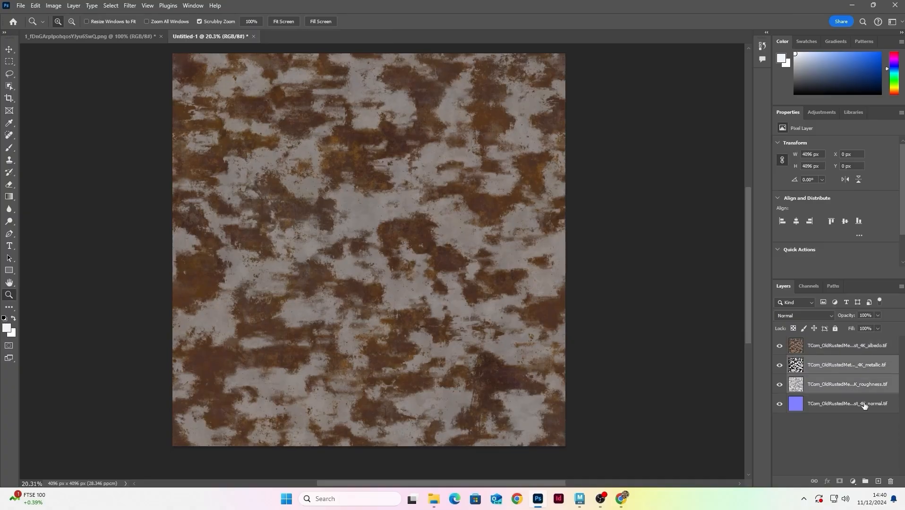
# Compare a rusted area close up by switching the albedo layer off and on over the metallic map, ending with the albedo shown
pyautogui.moveTo(492, 218); pyautogui.dragTo(544, 196)
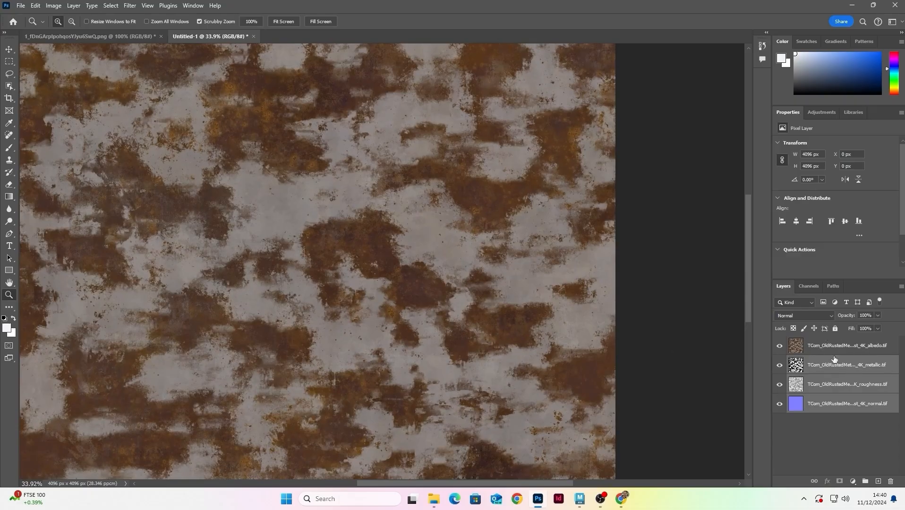
pyautogui.moveTo(591, 252); pyautogui.dragTo(619, 236)
pyautogui.click(782, 351)
pyautogui.moveTo(542, 208); pyautogui.dragTo(600, 208)
pyautogui.moveTo(406, 186); pyautogui.dragTo(508, 234)
pyautogui.click(779, 345)
pyautogui.click(780, 346)
pyautogui.click(780, 346)
pyautogui.click(780, 345)
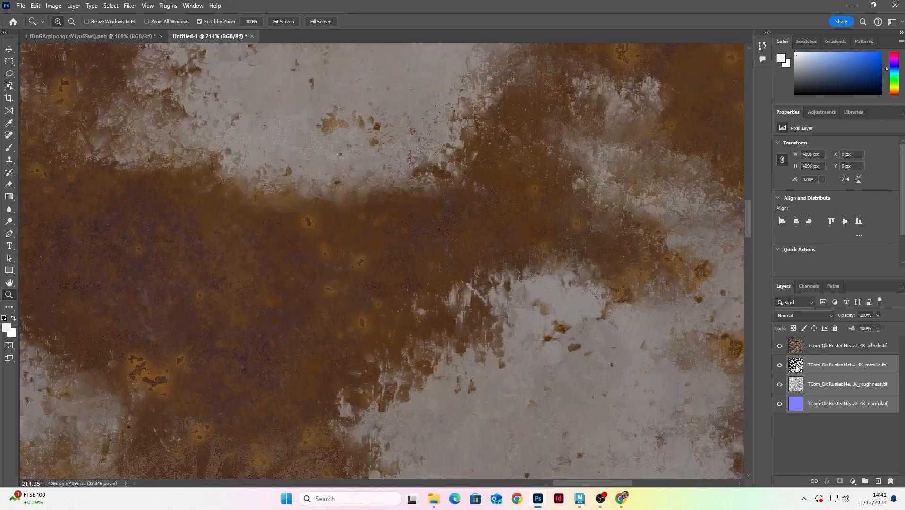
pyautogui.click(782, 350)
pyautogui.click(780, 348)
pyautogui.moveTo(383, 222); pyautogui.dragTo(423, 169)
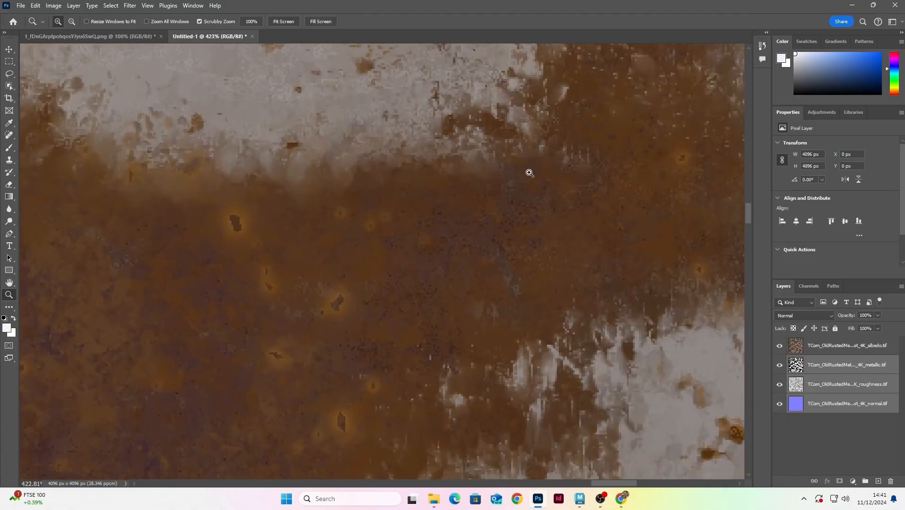
# Compare the rust patches over a wider area by toggling the albedo layer over the metallic map, ending with the albedo hidden
pyautogui.moveTo(559, 212); pyautogui.dragTo(524, 206)
pyautogui.click(776, 348)
pyautogui.click(776, 348)
pyautogui.click(780, 347)
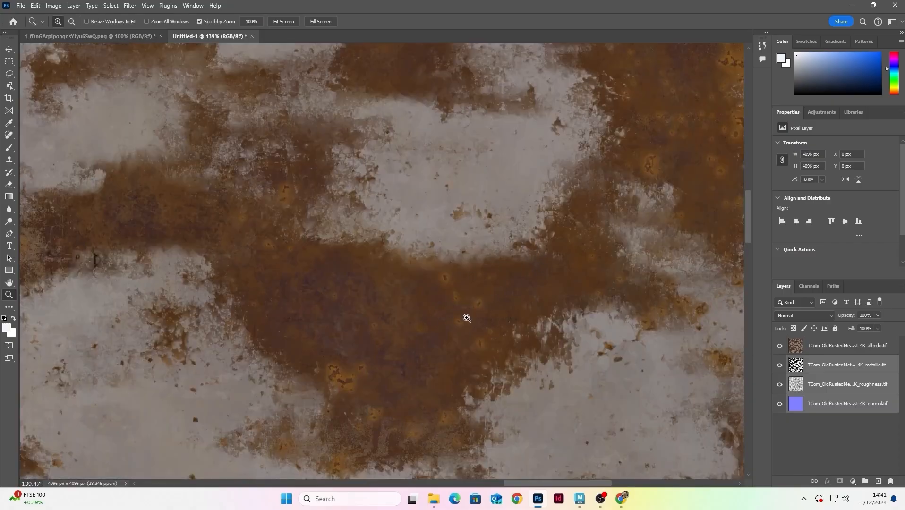
pyautogui.click(779, 347)
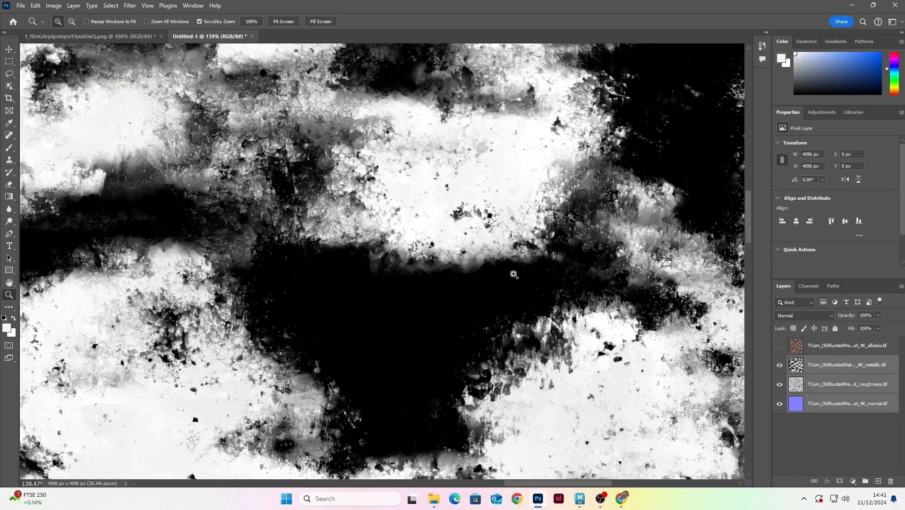
pyautogui.click(780, 350)
pyautogui.click(780, 347)
# Select the metallic layer and compare it with the albedo map, ending with the albedo shown
pyautogui.click(851, 367)
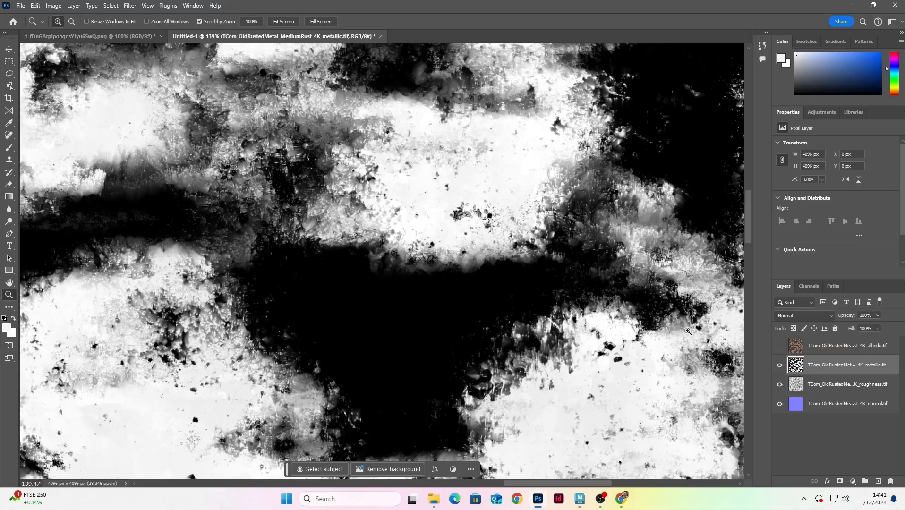
pyautogui.click(780, 346)
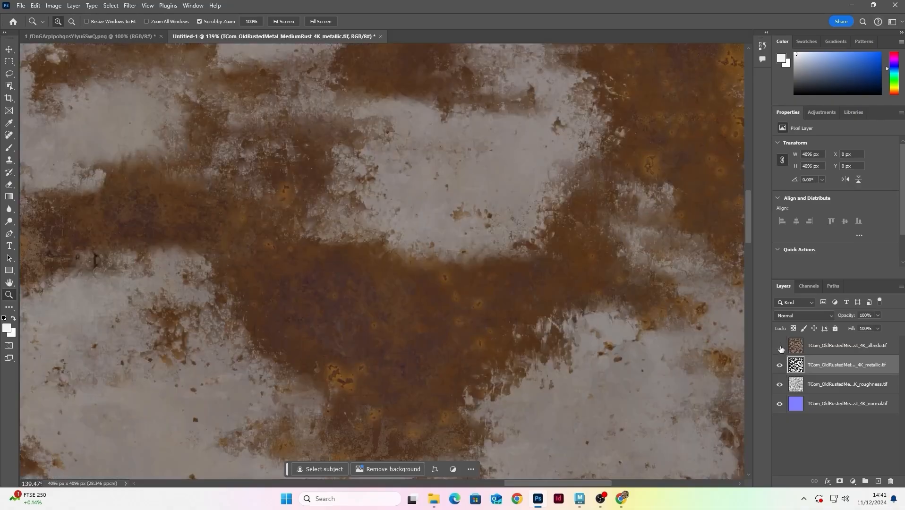
pyautogui.click(780, 347)
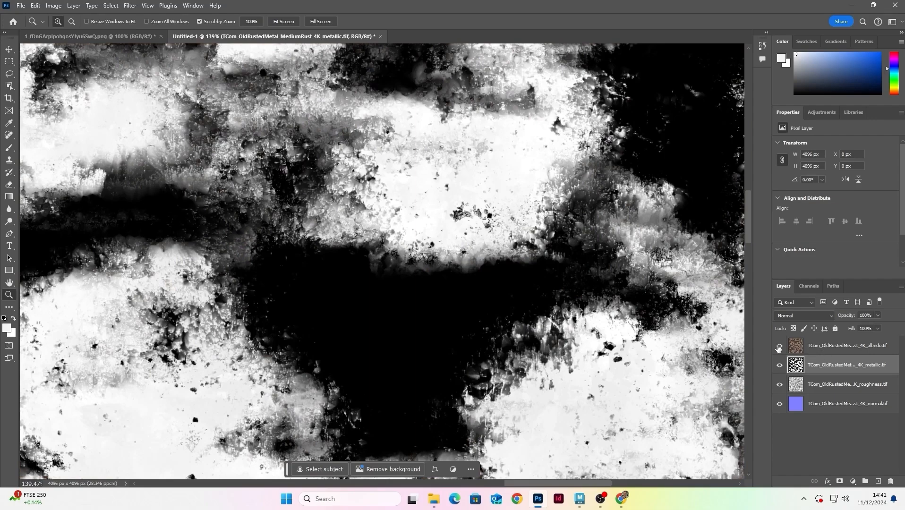
pyautogui.click(780, 347)
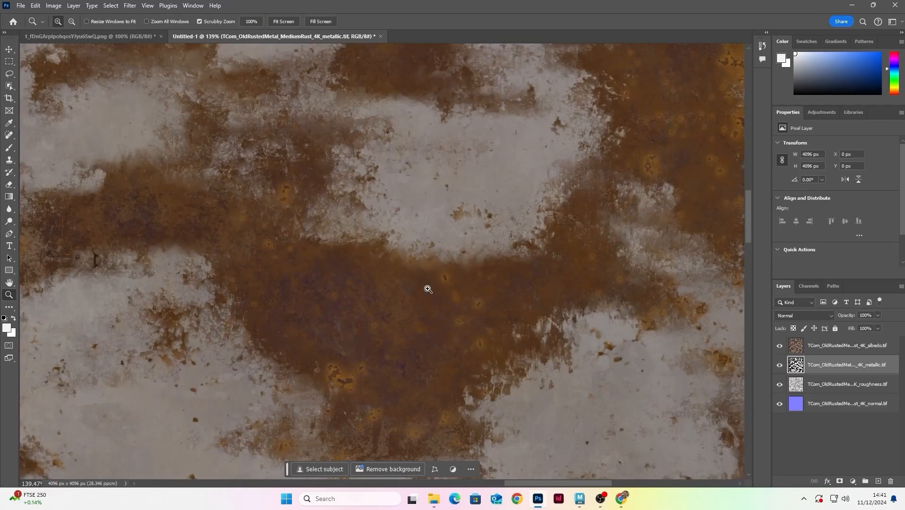
# Select the albedo layer and compare a broader stretch of rust and bare metal with the metallic map, leaving the albedo hidden
pyautogui.click(854, 349)
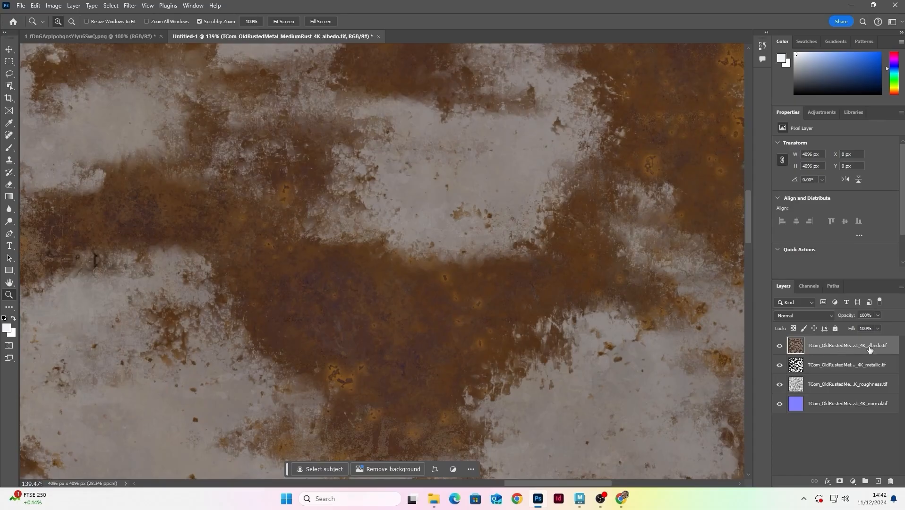
pyautogui.click(779, 347)
pyautogui.click(780, 346)
pyautogui.moveTo(508, 190); pyautogui.dragTo(476, 227)
pyautogui.click(475, 226)
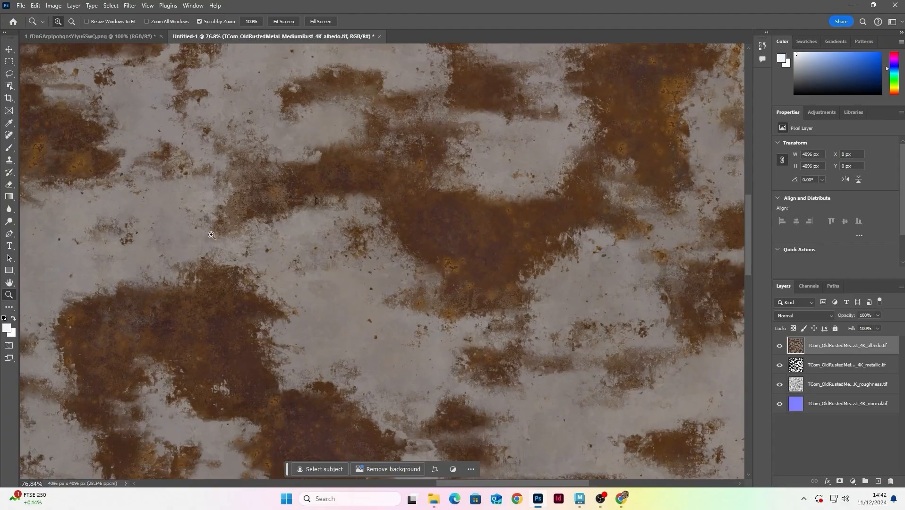
pyautogui.click(780, 348)
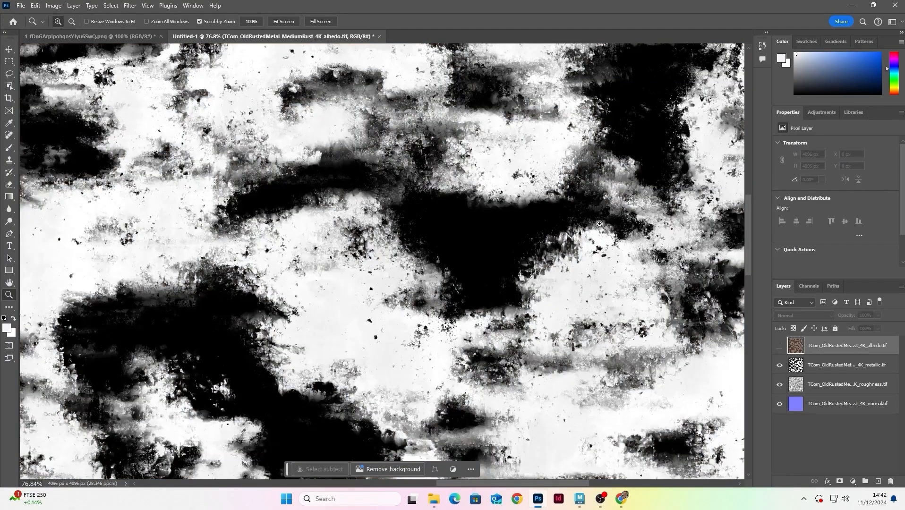
# Select the metallic layer, examine its black and white areas, and show the albedo again over the whole texture
pyautogui.moveTo(559, 215); pyautogui.dragTo(576, 203)
pyautogui.click(858, 372)
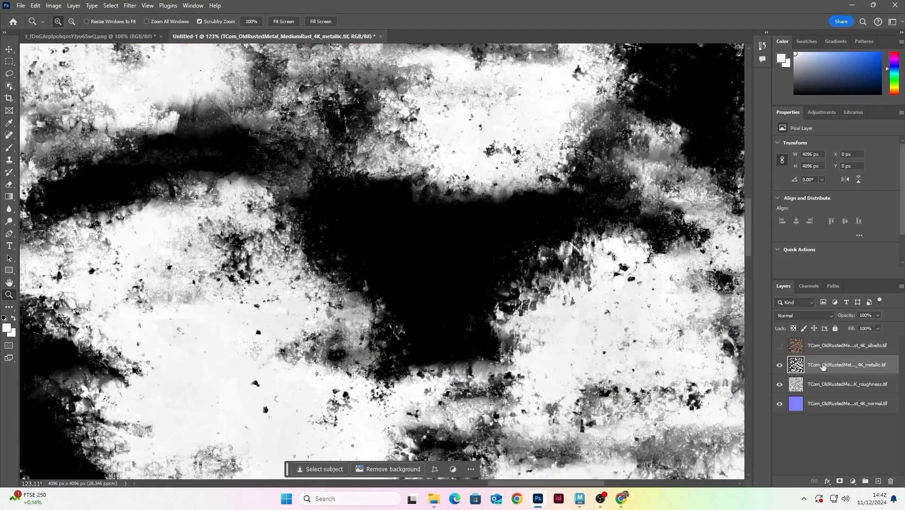
pyautogui.moveTo(562, 219); pyautogui.dragTo(507, 232)
pyautogui.click(780, 347)
pyautogui.moveTo(538, 184); pyautogui.dragTo(487, 190)
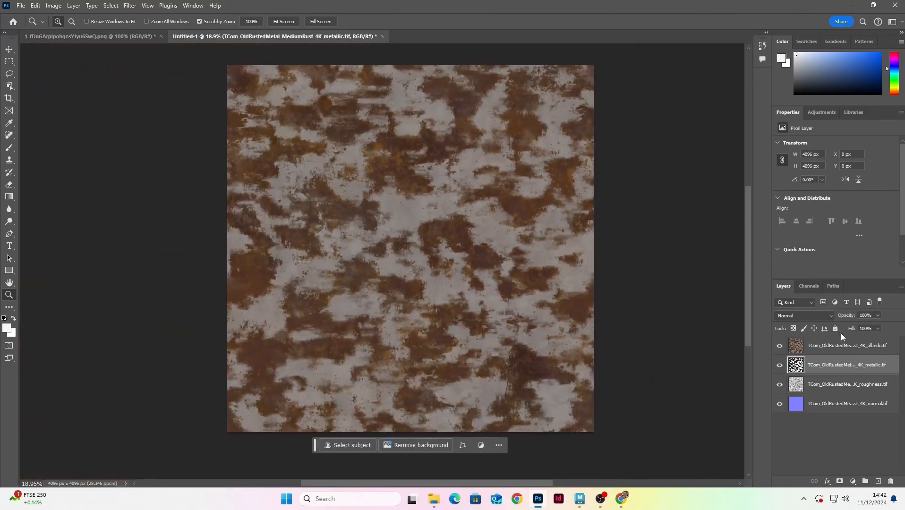
# Select all four map layers from albedo to normal and look over the whole texture
pyautogui.click(846, 346)
pyautogui.keyDown('shift'); pyautogui.click(845, 406); pyautogui.keyUp('shift')
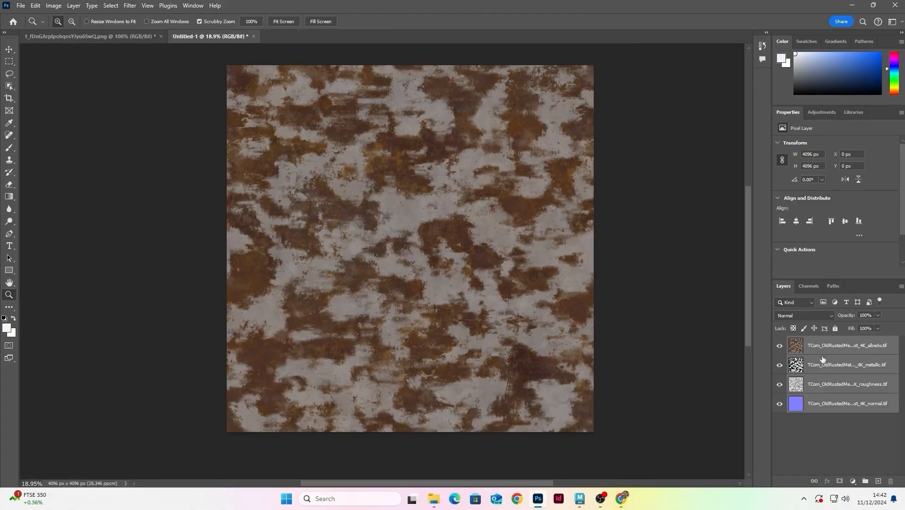
pyautogui.click(838, 349)
pyautogui.keyDown('shift'); pyautogui.click(849, 409); pyautogui.keyUp('shift')
pyautogui.click(837, 348)
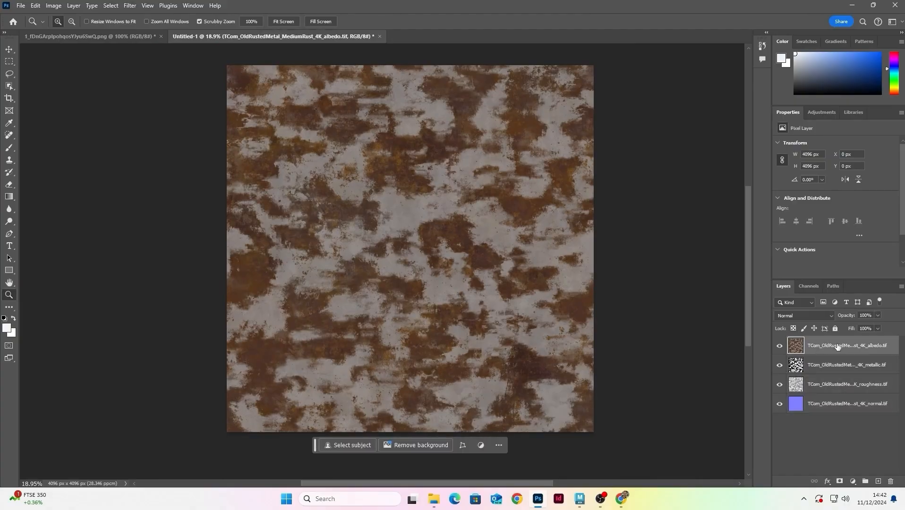
pyautogui.keyDown('shift'); pyautogui.click(849, 407); pyautogui.keyUp('shift')
pyautogui.moveTo(537, 216); pyautogui.dragTo(467, 202)
pyautogui.moveTo(489, 214); pyautogui.dragTo(476, 203)
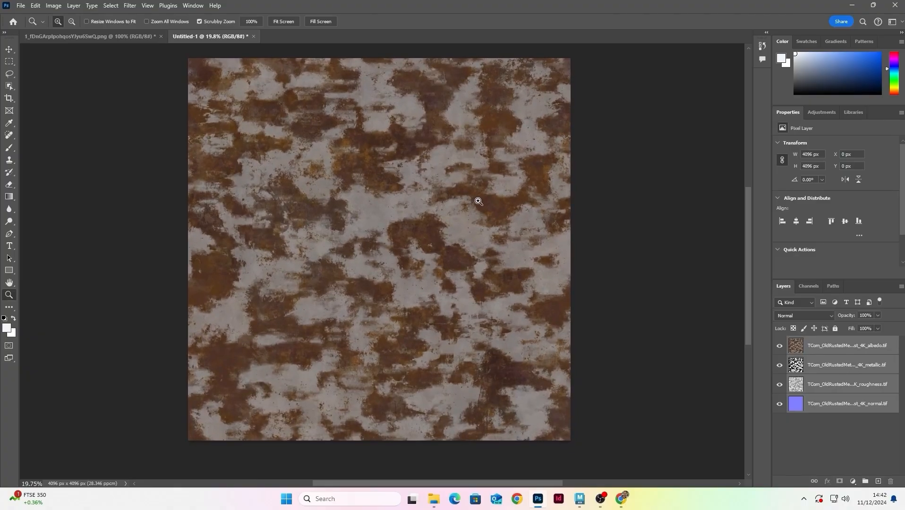
# Hide the albedo, metallic and roughness layers one after another to reveal the normal map
pyautogui.click(780, 345)
pyautogui.click(779, 365)
pyautogui.moveTo(498, 180); pyautogui.dragTo(494, 204)
pyautogui.click(779, 384)
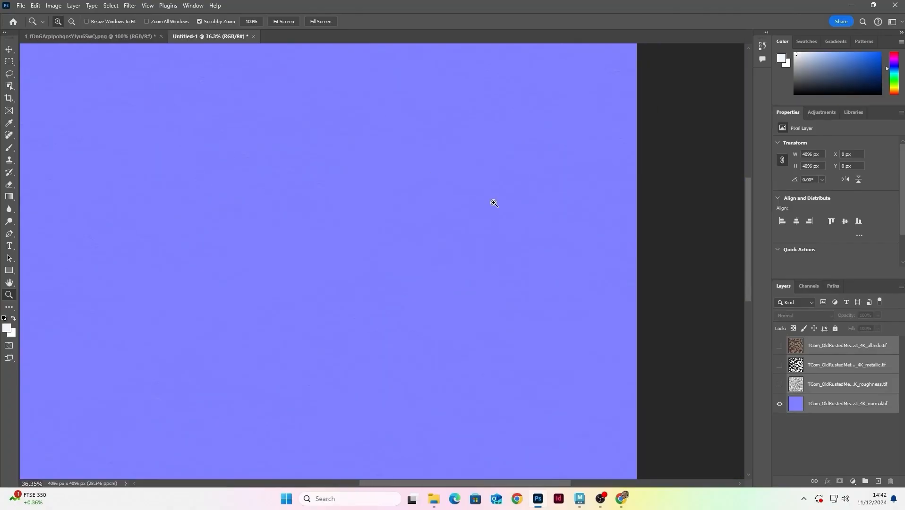
# Show the hidden map layers again and toggle the albedo over the metallic map, ending with the albedo hidden
pyautogui.click(781, 347)
pyautogui.click(779, 347)
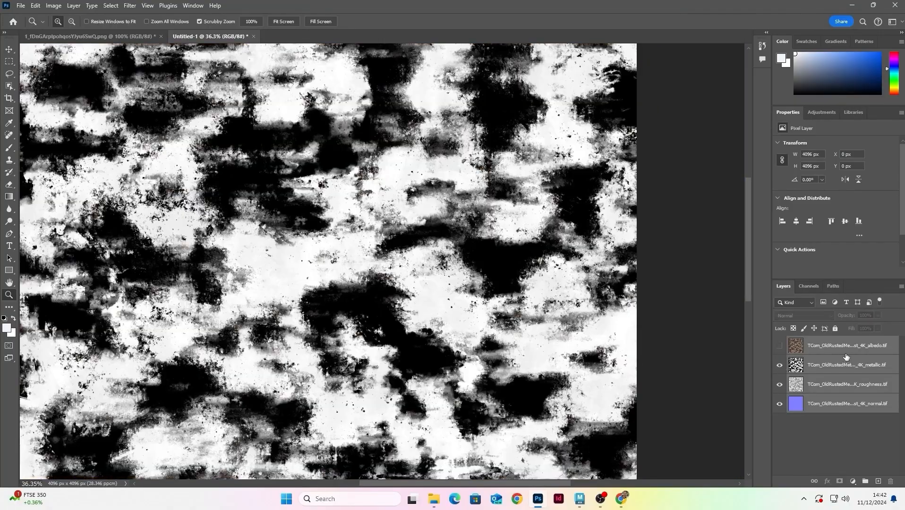
pyautogui.click(780, 347)
pyautogui.click(780, 347)
# Hide the metallic layer and inspect the light and dark areas of the roughness map at close range
pyautogui.moveTo(570, 221); pyautogui.dragTo(589, 209)
pyautogui.click(780, 366)
pyautogui.moveTo(509, 299); pyautogui.dragTo(449, 237)
pyautogui.moveTo(517, 215); pyautogui.dragTo(380, 248)
pyautogui.moveTo(456, 235)
pyautogui.mouseDown()
pyautogui.moveTo(493, 226)
pyautogui.moveTo(466, 230)
pyautogui.mouseUp()
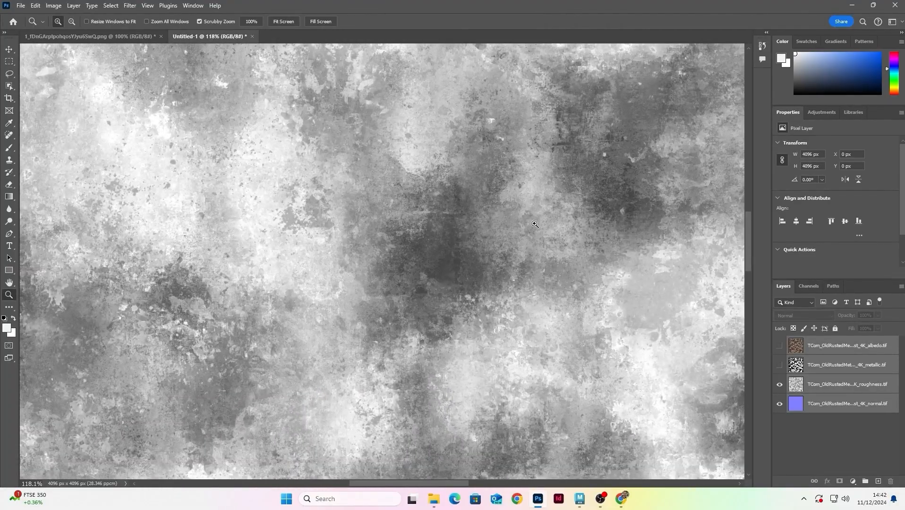
pyautogui.moveTo(533, 224); pyautogui.dragTo(511, 227)
pyautogui.moveTo(546, 198); pyautogui.dragTo(476, 218)
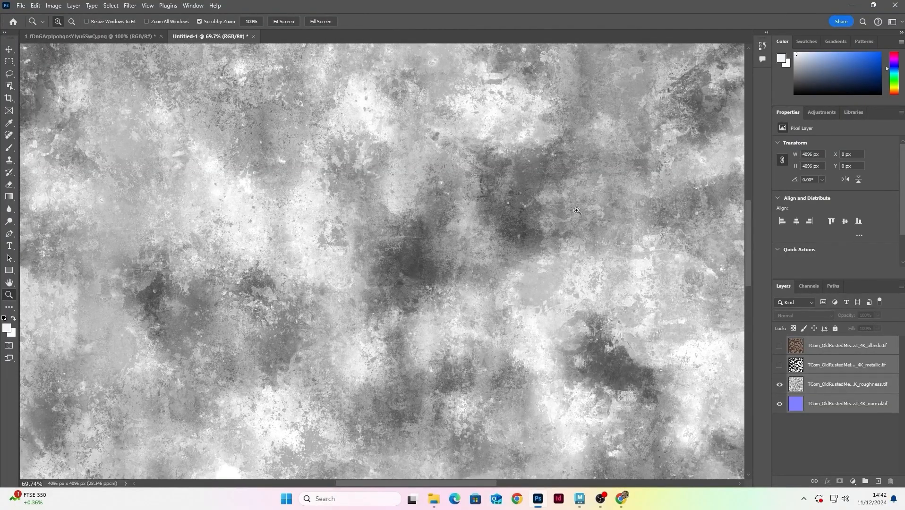
# Hide the roughness layer, select the normal layer and inspect the surface detail of the normal map up close
pyautogui.click(846, 387)
pyautogui.click(780, 385)
pyautogui.moveTo(654, 246); pyautogui.dragTo(699, 247)
pyautogui.moveTo(607, 231); pyautogui.dragTo(578, 153)
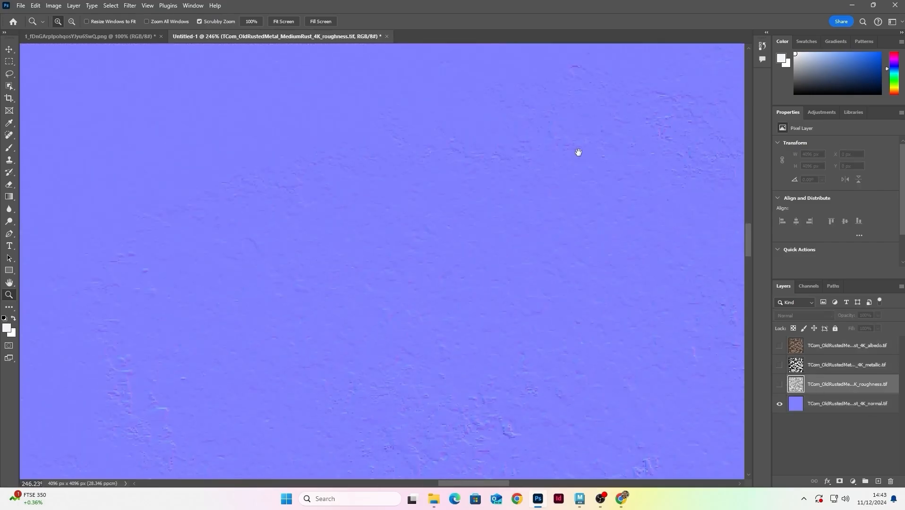
pyautogui.click(794, 407)
pyautogui.moveTo(555, 238); pyautogui.dragTo(513, 240)
pyautogui.moveTo(512, 240); pyautogui.dragTo(499, 261)
pyautogui.moveTo(506, 208); pyautogui.dragTo(552, 237)
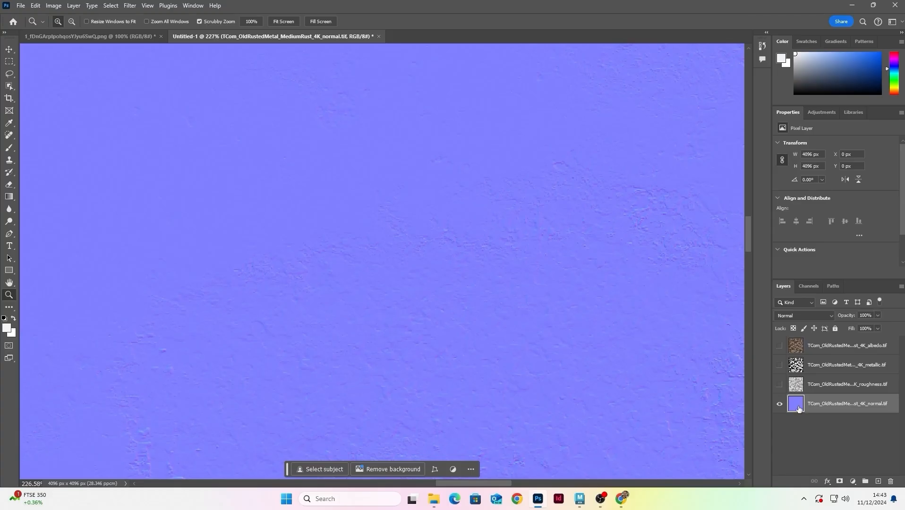
pyautogui.moveTo(561, 195); pyautogui.dragTo(548, 198)
pyautogui.moveTo(475, 216); pyautogui.dragTo(520, 224)
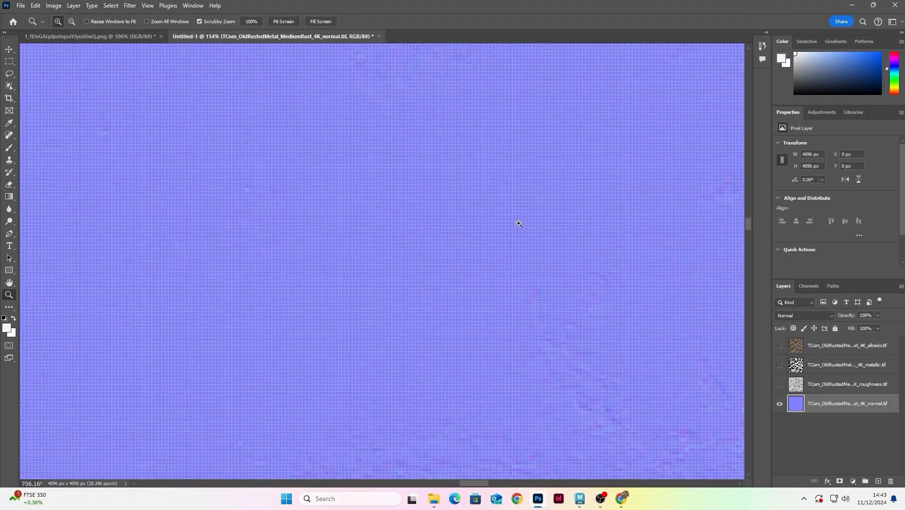
# Turn off the pixel grid display and examine the fine bumps of the normal map without it
pyautogui.click(147, 6)
pyautogui.moveTo(189, 204)
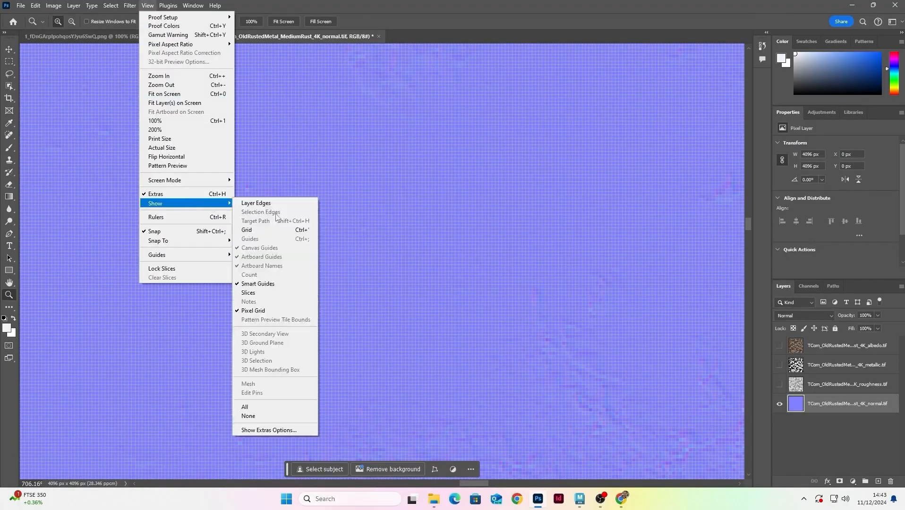
pyautogui.click(267, 313)
pyautogui.moveTo(434, 248); pyautogui.dragTo(297, 147)
pyautogui.moveTo(420, 185); pyautogui.dragTo(434, 217)
pyautogui.moveTo(469, 196); pyautogui.dragTo(455, 215)
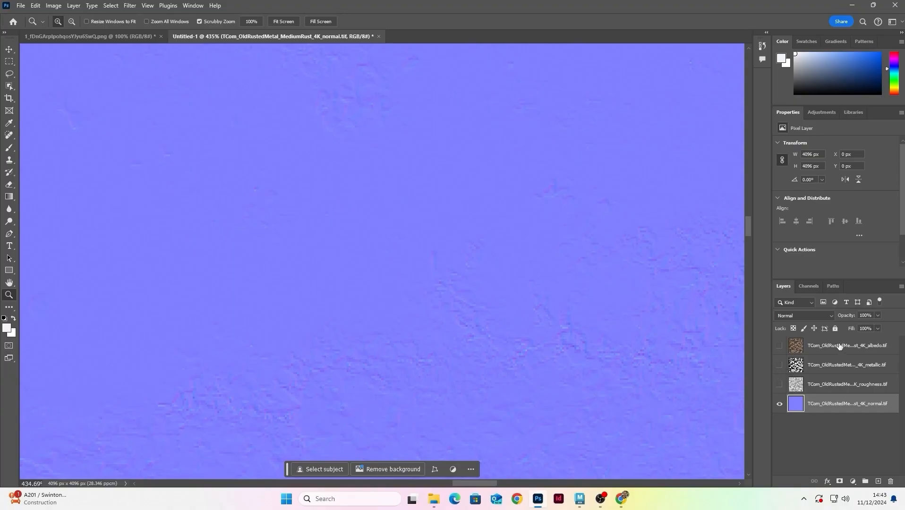
# Compare the rust edges in the albedo with the normal map's bumps by toggling the albedo layer, ending with it hidden
pyautogui.click(780, 346)
pyautogui.click(780, 347)
pyautogui.click(780, 346)
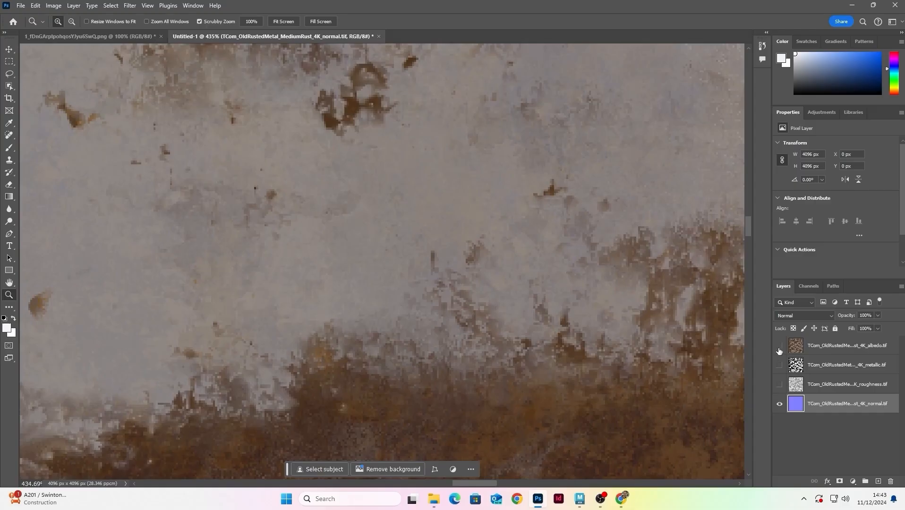
pyautogui.click(780, 347)
pyautogui.moveTo(417, 376); pyautogui.dragTo(395, 367)
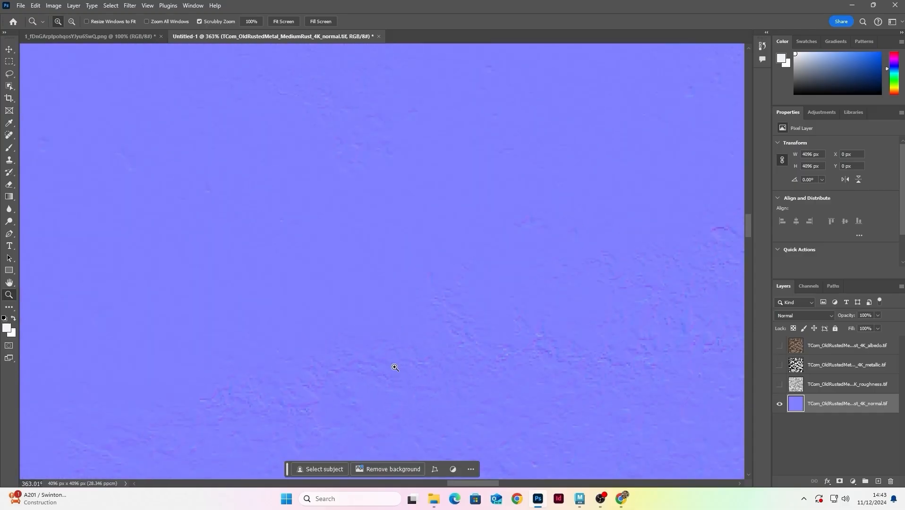
pyautogui.click(780, 345)
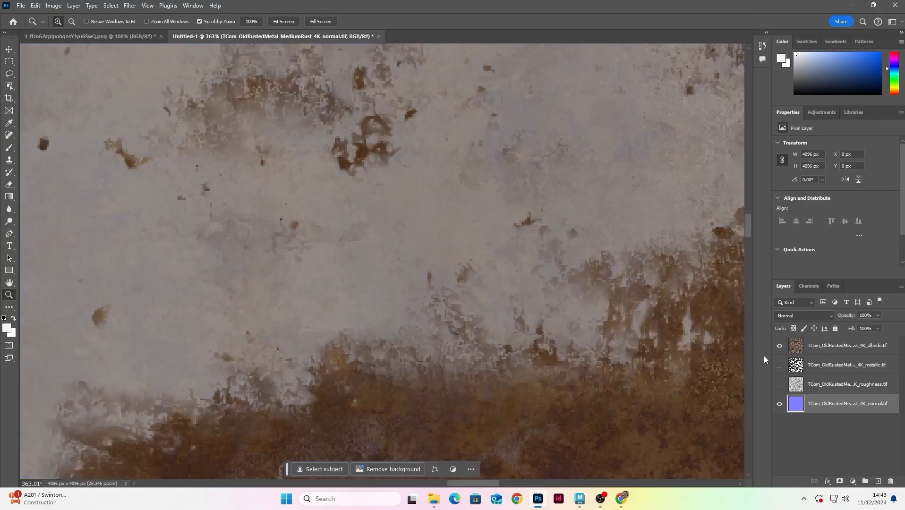
pyautogui.click(780, 346)
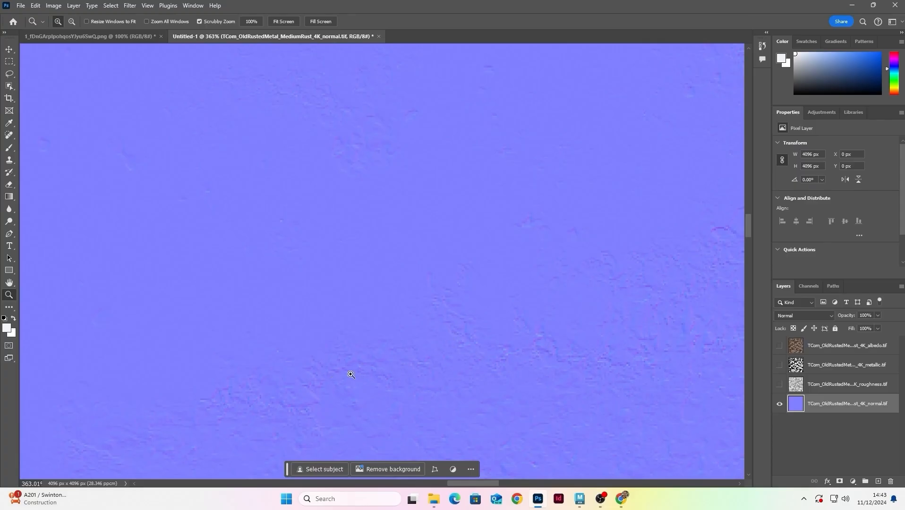
# Make the albedo, metallic and roughness layers visible again and select all four layers with the whole texture in view
pyautogui.click(780, 347)
pyautogui.moveTo(778, 348); pyautogui.dragTo(784, 373)
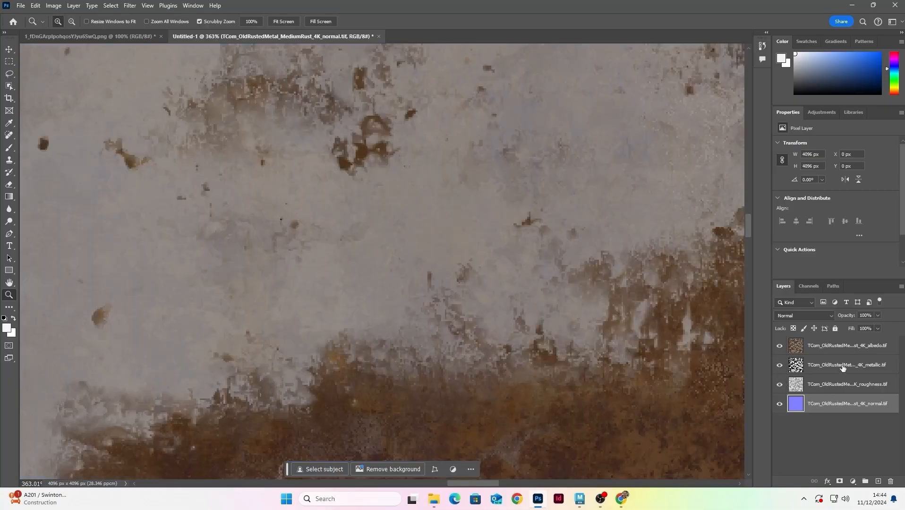
pyautogui.keyDown('shift'); pyautogui.click(843, 348); pyautogui.keyUp('shift')
pyautogui.moveTo(554, 215); pyautogui.dragTo(493, 211)
pyautogui.moveTo(494, 212); pyautogui.dragTo(398, 211)
pyautogui.moveTo(479, 217); pyautogui.dragTo(446, 209)
pyautogui.moveTo(493, 217)
pyautogui.mouseDown()
pyautogui.moveTo(477, 216)
pyautogui.moveTo(487, 213)
pyautogui.mouseUp()
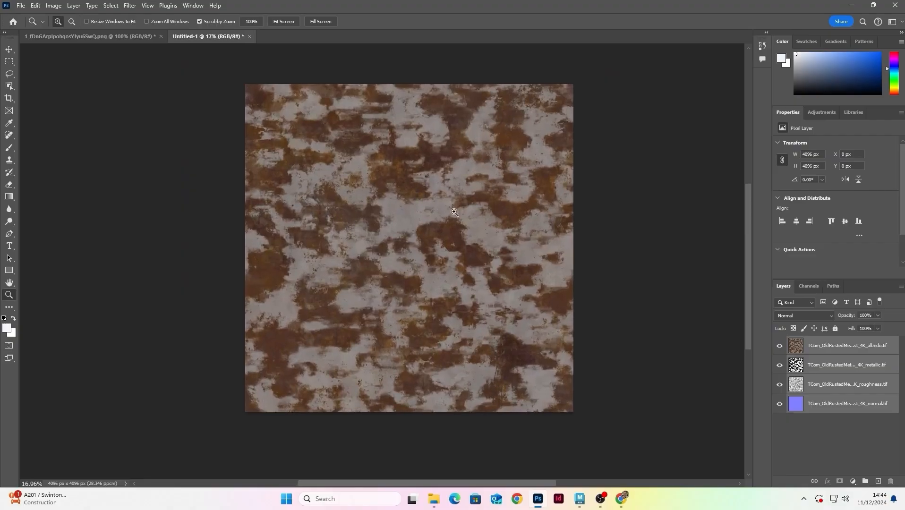
# Examine the base color, metallic and roughness spheres in the metalness-workflow breakdown image, checking them against the stacked rusty texture document
pyautogui.click(87, 36)
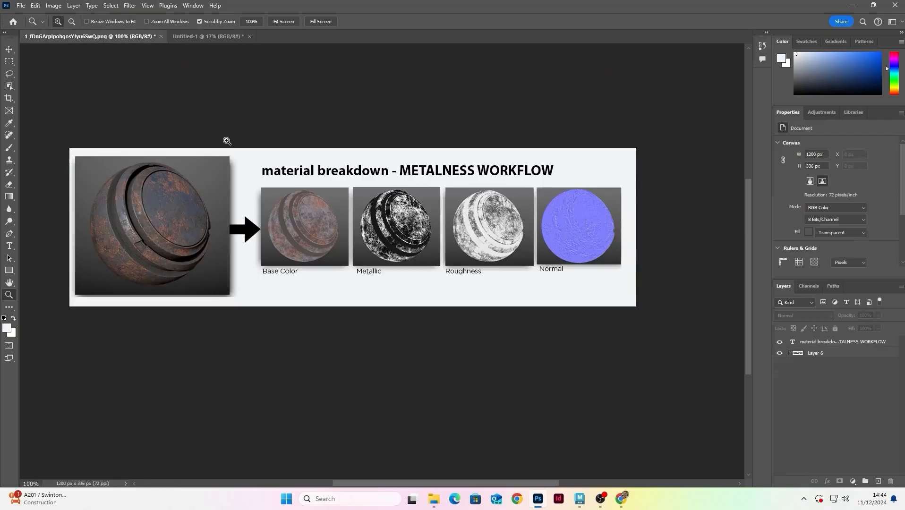
pyautogui.moveTo(142, 194); pyautogui.dragTo(178, 198)
pyautogui.moveTo(294, 211)
pyautogui.mouseDown()
pyautogui.moveTo(257, 214)
pyautogui.moveTo(305, 207)
pyautogui.mouseUp()
pyautogui.moveTo(259, 211); pyautogui.dragTo(324, 196)
pyautogui.moveTo(439, 215); pyautogui.dragTo(334, 223)
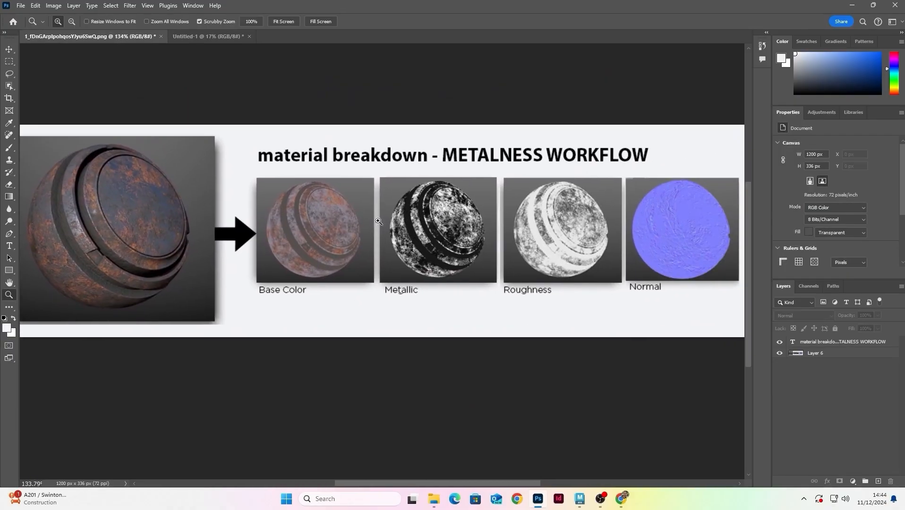
pyautogui.moveTo(259, 171); pyautogui.dragTo(264, 190)
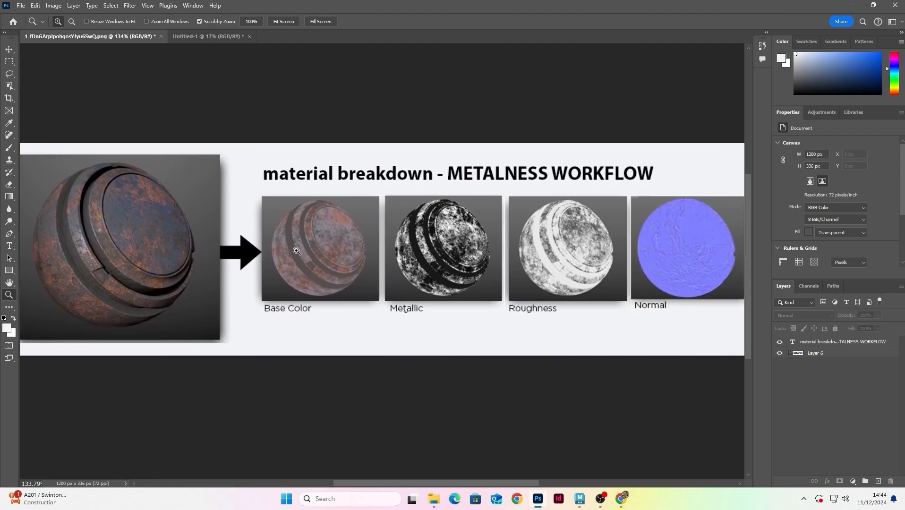
pyautogui.moveTo(375, 206); pyautogui.dragTo(315, 214)
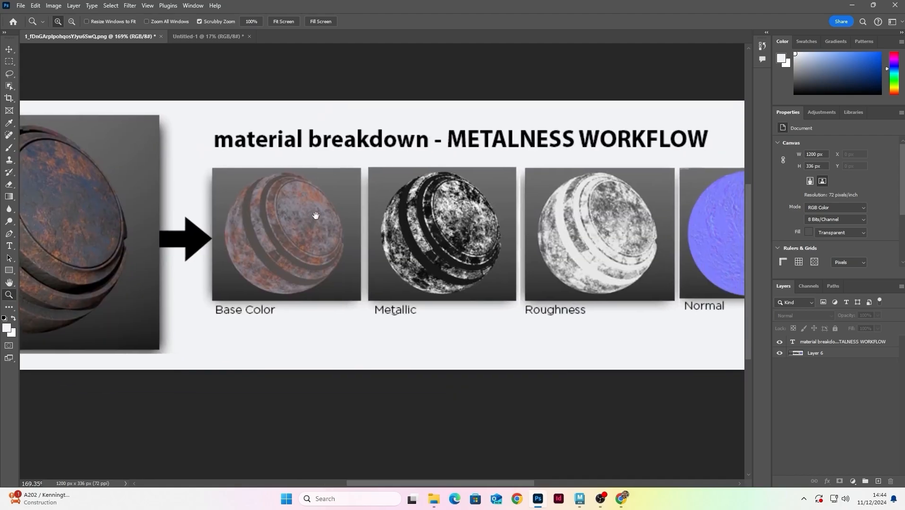
pyautogui.click(208, 37)
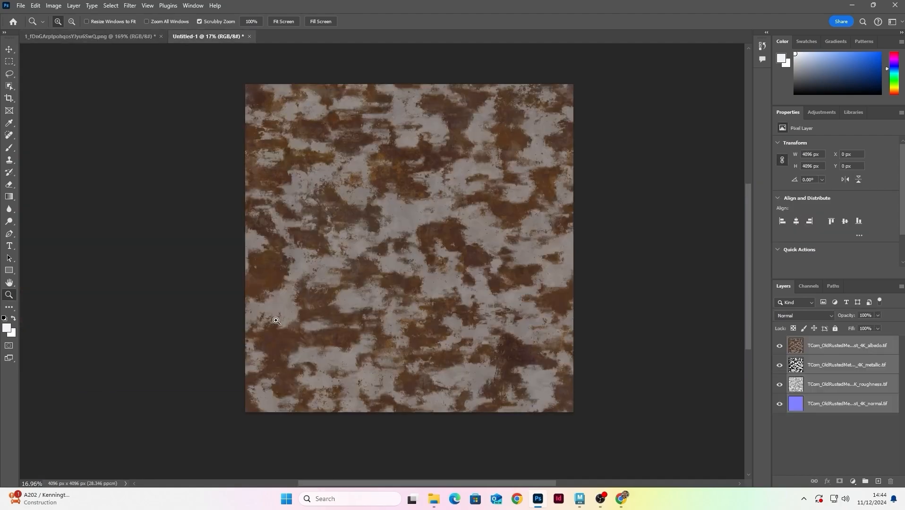
pyautogui.click(108, 36)
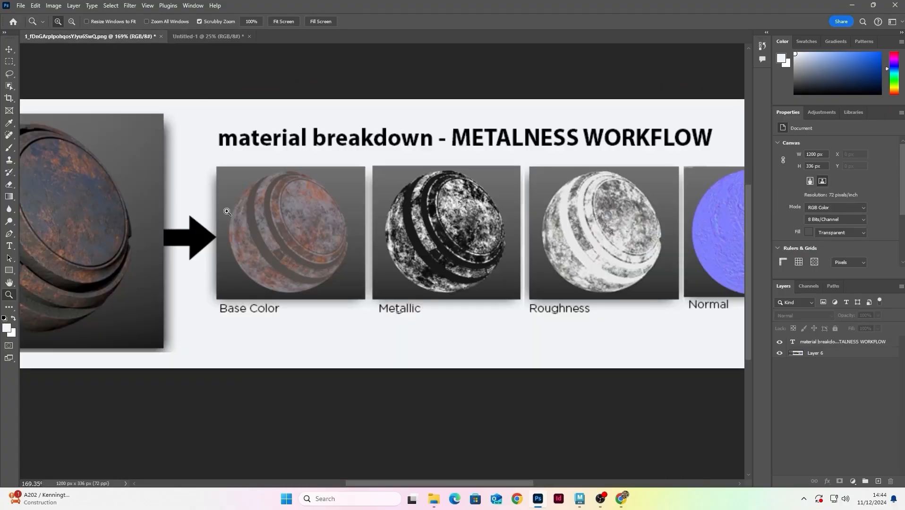
# Compare the finished rusty sphere and its base color, metallic, roughness and normal breakdown with the stacked rusty texture document
pyautogui.keyDown('alt'); pyautogui.scroll(-3, 366, 210); pyautogui.keyUp('alt')
pyautogui.moveTo(435, 213); pyautogui.dragTo(342, 205)
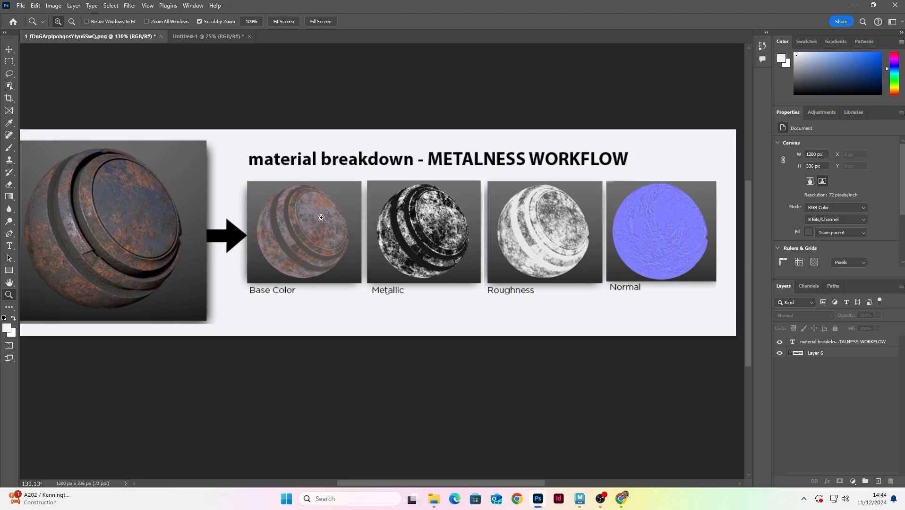
pyautogui.click(218, 38)
pyautogui.moveTo(438, 227); pyautogui.dragTo(418, 227)
pyautogui.click(131, 36)
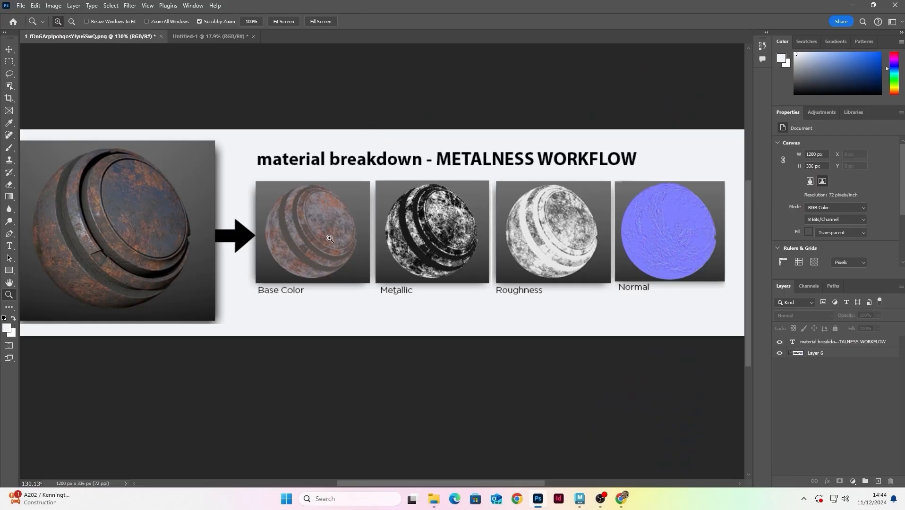
pyautogui.click(211, 37)
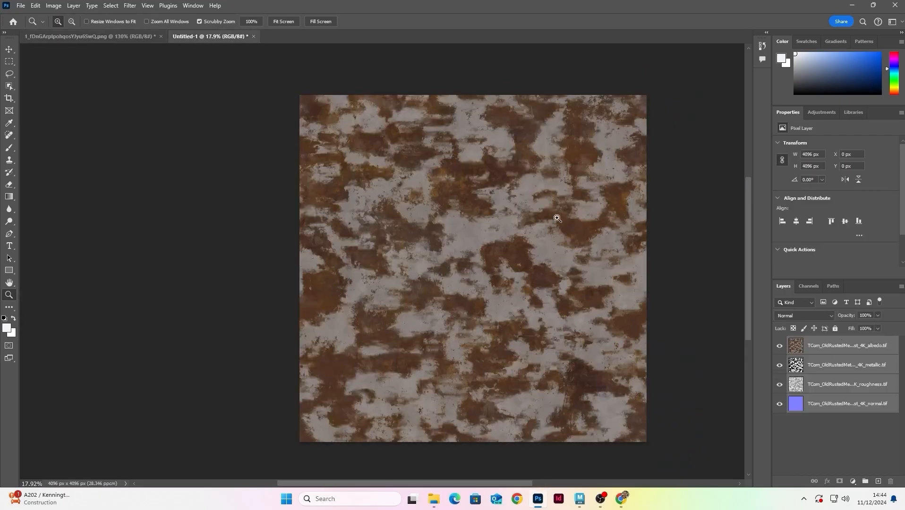
pyautogui.moveTo(429, 141); pyautogui.dragTo(439, 142)
pyautogui.click(125, 37)
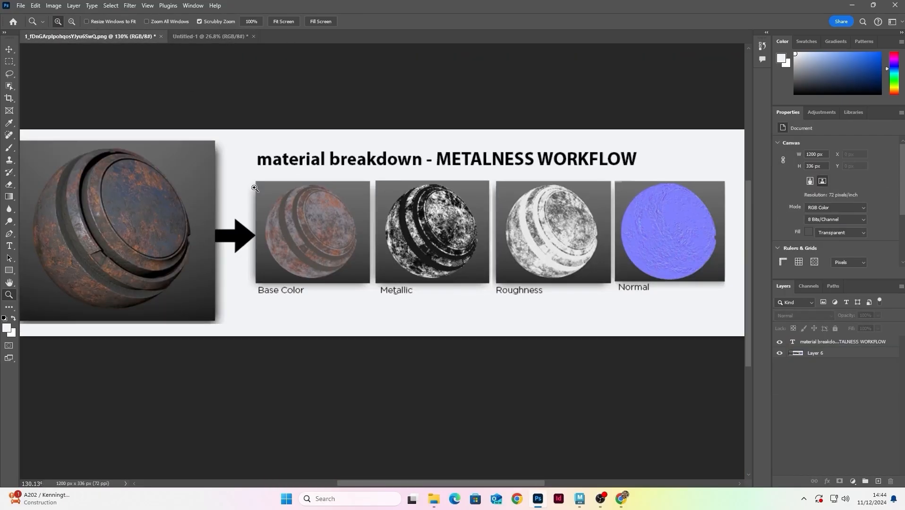
pyautogui.moveTo(245, 205); pyautogui.dragTo(399, 198)
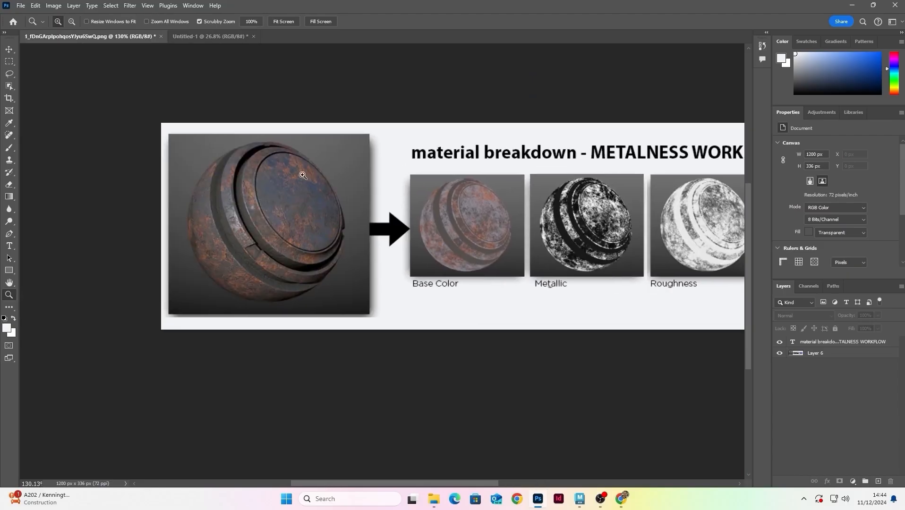
pyautogui.click(206, 37)
pyautogui.moveTo(497, 249); pyautogui.dragTo(489, 249)
pyautogui.moveTo(503, 192); pyautogui.dragTo(453, 149)
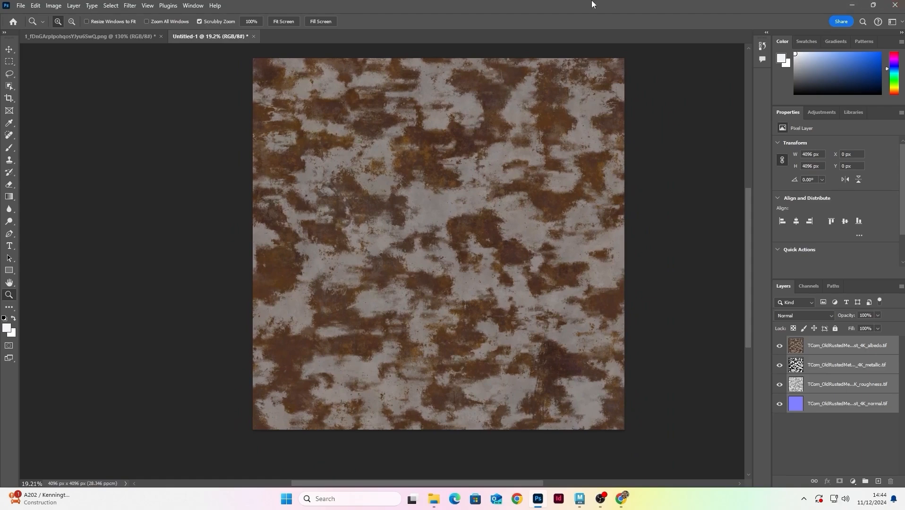
# Clear the desktop by closing the shading_lesson folder window, shift the folder's icon slightly, and switch to Maya
pyautogui.click(853, 5)
pyautogui.click(560, 113)
pyautogui.click(491, 113)
pyautogui.moveTo(520, 246); pyautogui.dragTo(393, 130)
pyautogui.click(587, 272)
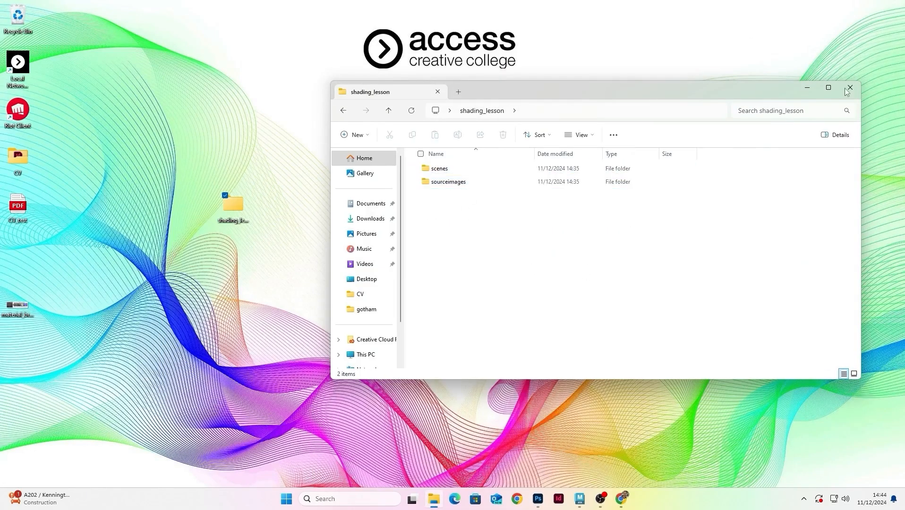
pyautogui.click(849, 90)
pyautogui.moveTo(233, 204); pyautogui.dragTo(269, 204)
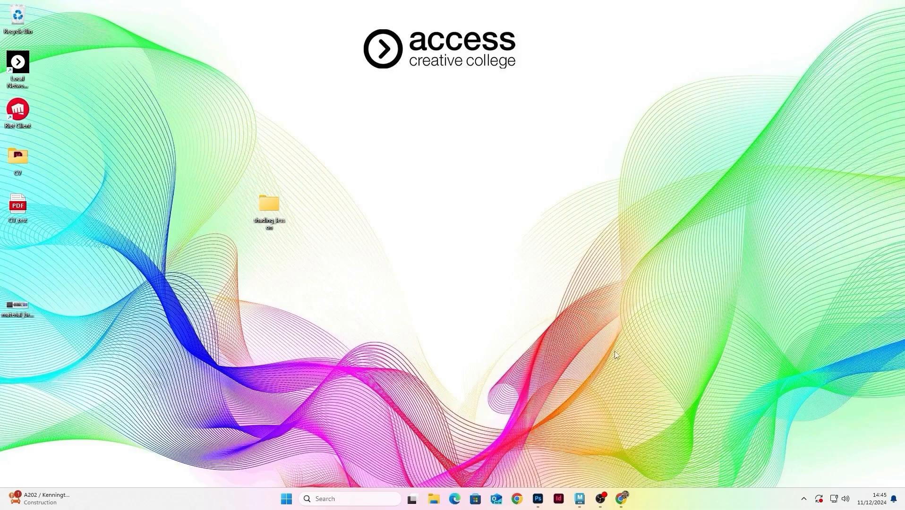
pyautogui.click(580, 498)
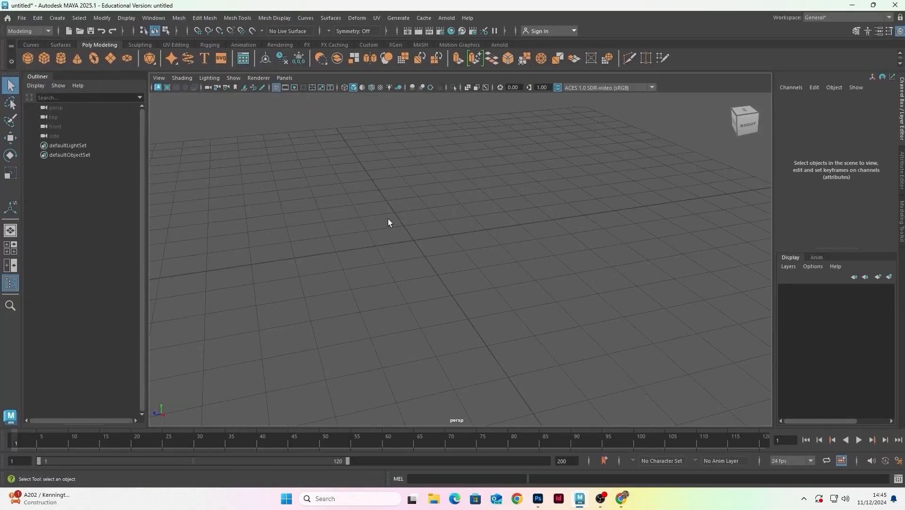
# Open the scene shadinglesson_V001.ma from the scenes folder of shading_lesson on the Desktop, discarding changes to the untitled scene
pyautogui.keyDown('alt'); pyautogui.moveTo(393, 225); pyautogui.dragTo(396, 196); pyautogui.keyUp('alt')
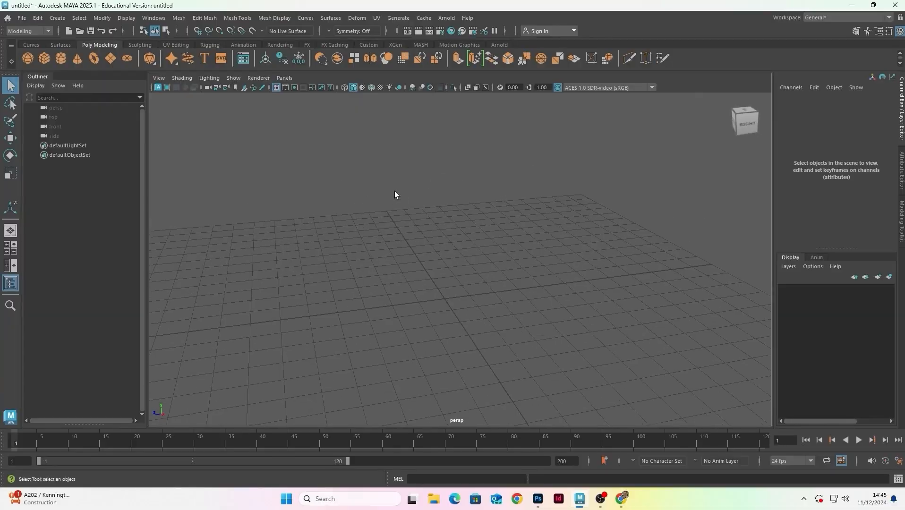
pyautogui.click(26, 18)
pyautogui.click(48, 47)
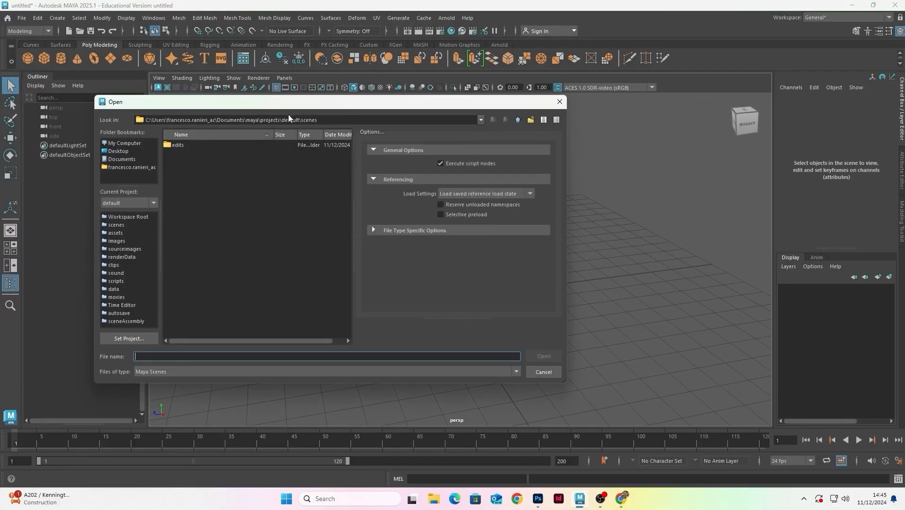
pyautogui.click(118, 152)
pyautogui.doubleClick(192, 153)
pyautogui.doubleClick(185, 149)
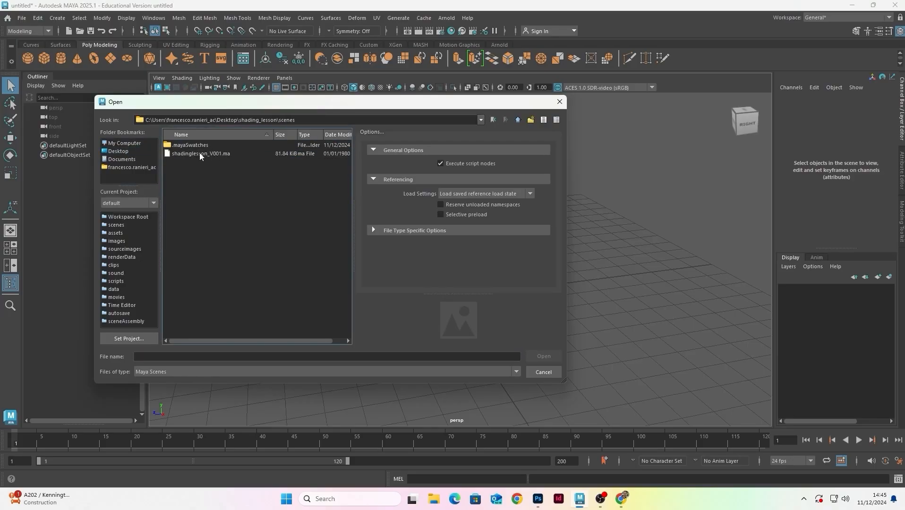
pyautogui.doubleClick(199, 153)
pyautogui.click(446, 252)
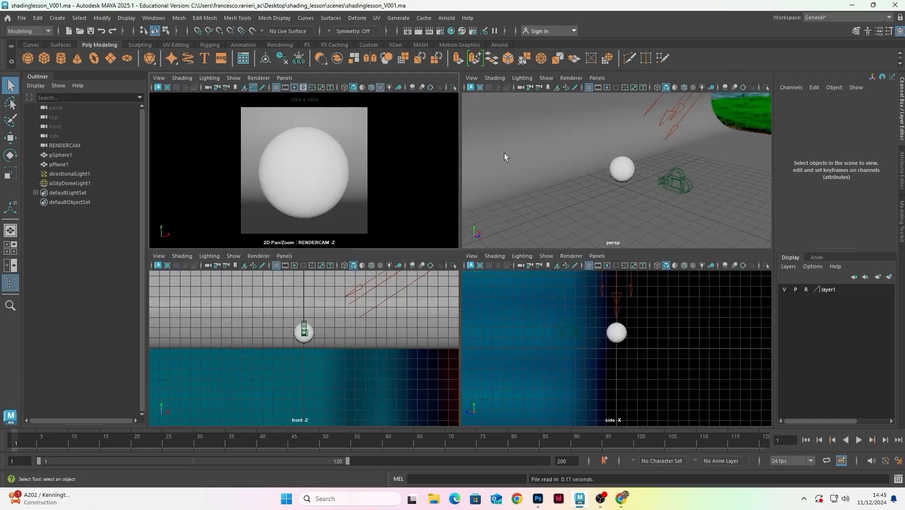
# Examine the sphere, lights and camera in the perspective view, ending with the RENDERCAM view maximized
pyautogui.press('space')
pyautogui.keyDown('alt'); pyautogui.moveTo(543, 157); pyautogui.dragTo(396, 192); pyautogui.keyUp('alt')
pyautogui.moveTo(455, 190)
pyautogui.keyDown('alt'); pyautogui.mouseDown()
pyautogui.moveTo(418, 200)
pyautogui.moveTo(454, 196)
pyautogui.mouseUp(); pyautogui.keyUp('alt')
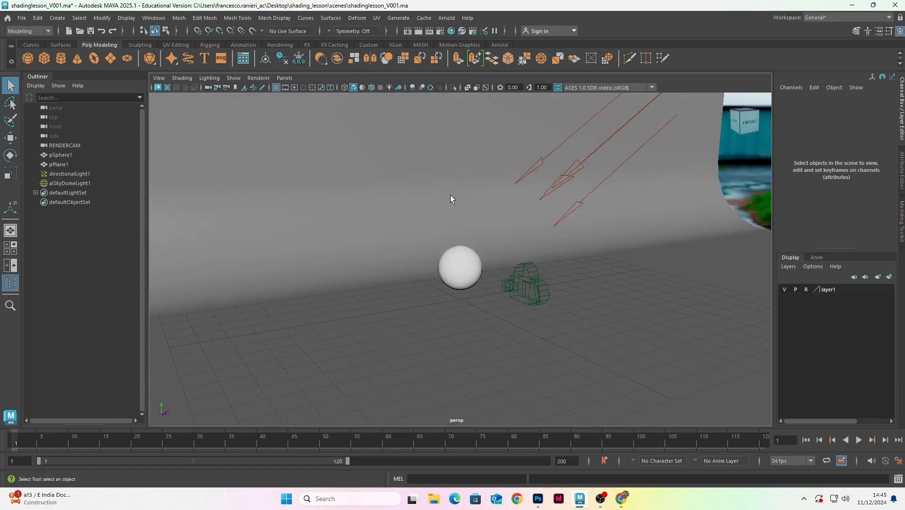
pyautogui.press('space')
pyautogui.press('space')
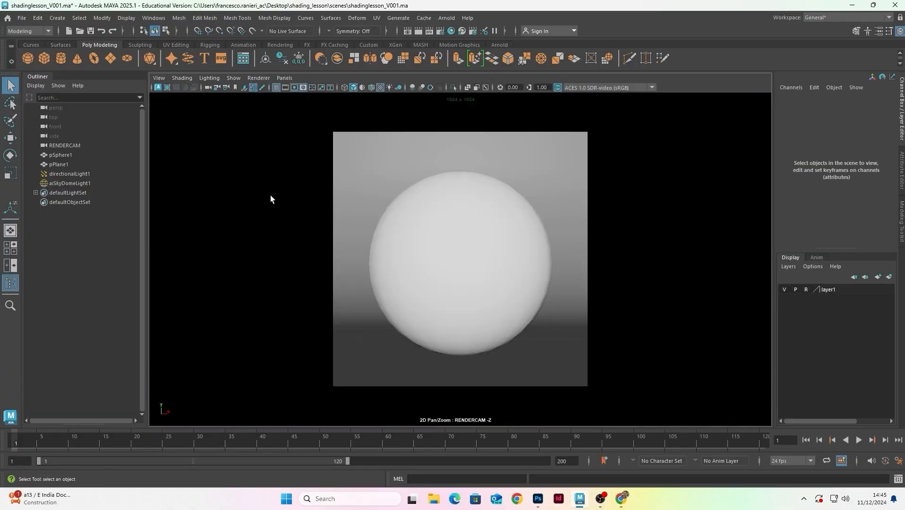
# Rename the sphere object pSphere1 to sphere_GEO
pyautogui.click(437, 230)
pyautogui.doubleClick(72, 155)
pyautogui.write('sd')
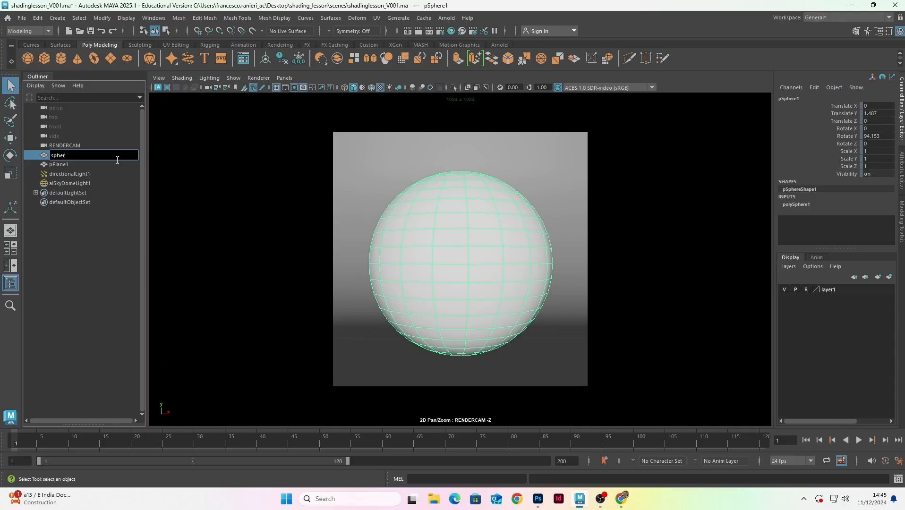
pyautogui.write('here_GEO')
pyautogui.press('Return')
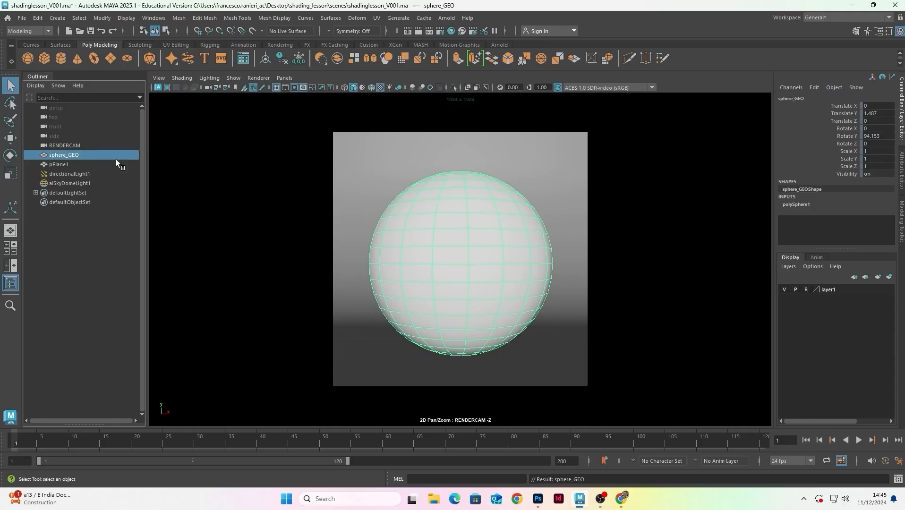
# Select the backdrop plane pPlane1 and examine its curved shape behind the sphere from several perspective angles
pyautogui.click(61, 164)
pyautogui.press('space')
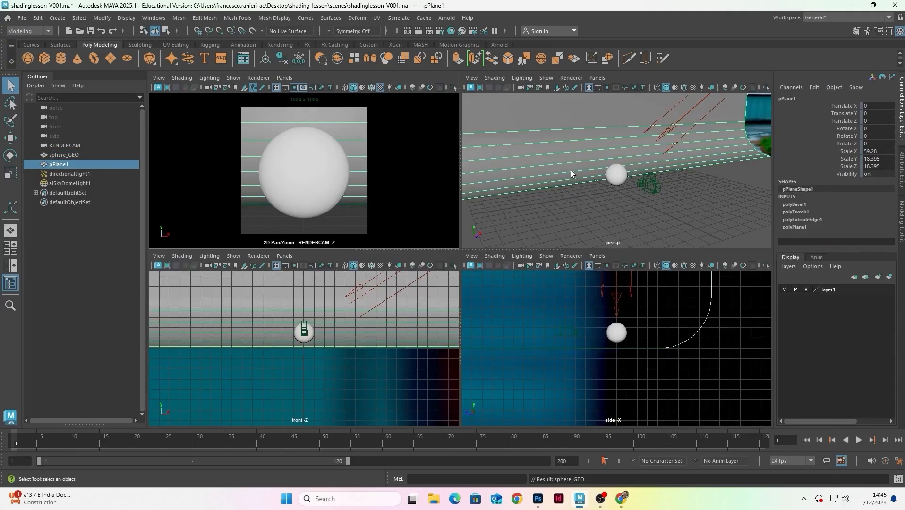
pyautogui.scroll(-4, 549, 151)
pyautogui.keyDown('alt'); pyautogui.moveTo(549, 152); pyautogui.dragTo(629, 168); pyautogui.keyUp('alt')
pyautogui.scroll(-4, 616, 165)
pyautogui.scroll(3, 629, 167)
pyautogui.keyDown('alt'); pyautogui.moveTo(629, 167); pyautogui.dragTo(633, 166, button='middle'); pyautogui.keyUp('alt')
pyautogui.keyDown('alt'); pyautogui.moveTo(633, 166); pyautogui.dragTo(632, 153); pyautogui.keyUp('alt')
pyautogui.keyDown('alt'); pyautogui.moveTo(652, 153); pyautogui.dragTo(633, 156, button='right'); pyautogui.keyUp('alt')
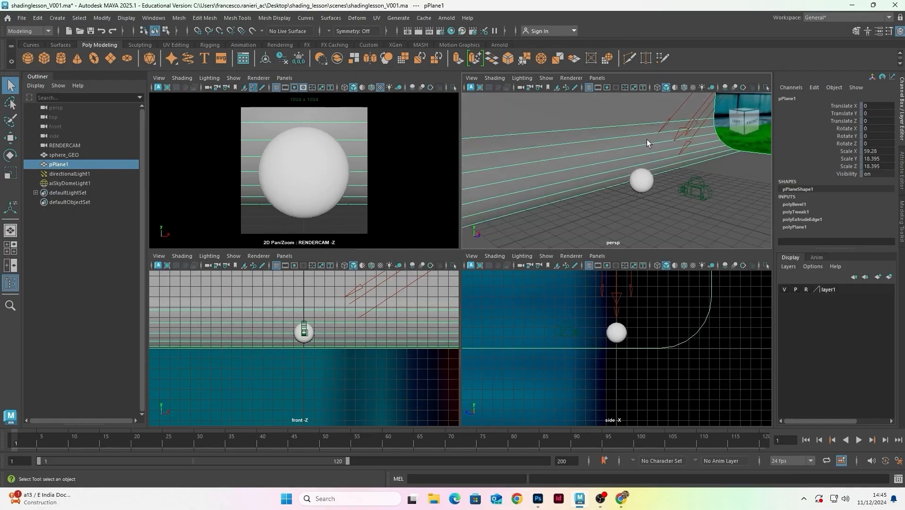
pyautogui.moveTo(629, 147)
pyautogui.keyDown('alt'); pyautogui.mouseDown()
pyautogui.moveTo(583, 147)
pyautogui.moveTo(598, 137)
pyautogui.moveTo(576, 136)
pyautogui.moveTo(620, 143)
pyautogui.mouseUp(); pyautogui.keyUp('alt')
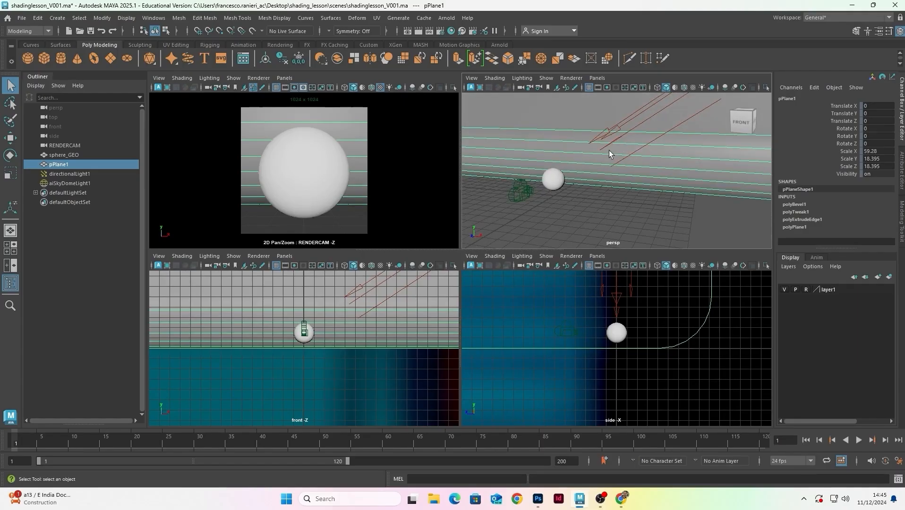
pyautogui.keyDown('alt'); pyautogui.moveTo(566, 162); pyautogui.dragTo(657, 153); pyautogui.keyUp('alt')
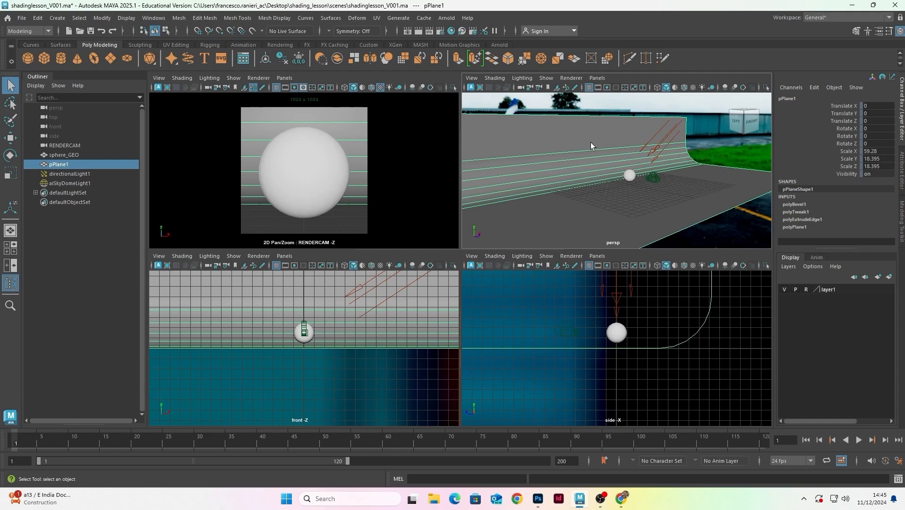
pyautogui.keyDown('alt'); pyautogui.moveTo(582, 200); pyautogui.dragTo(641, 168); pyautogui.keyUp('alt')
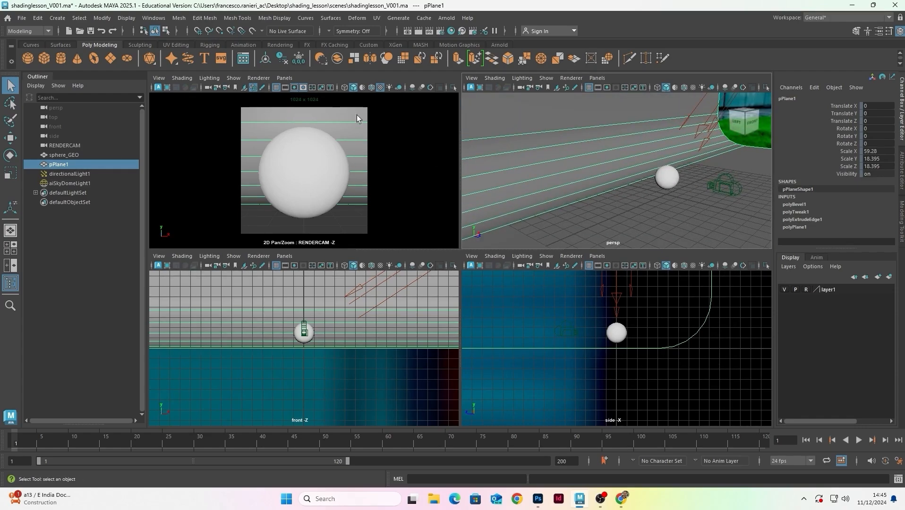
# Rename the backdrop plane pPlane1 to limbo_GEO
pyautogui.doubleClick(93, 165)
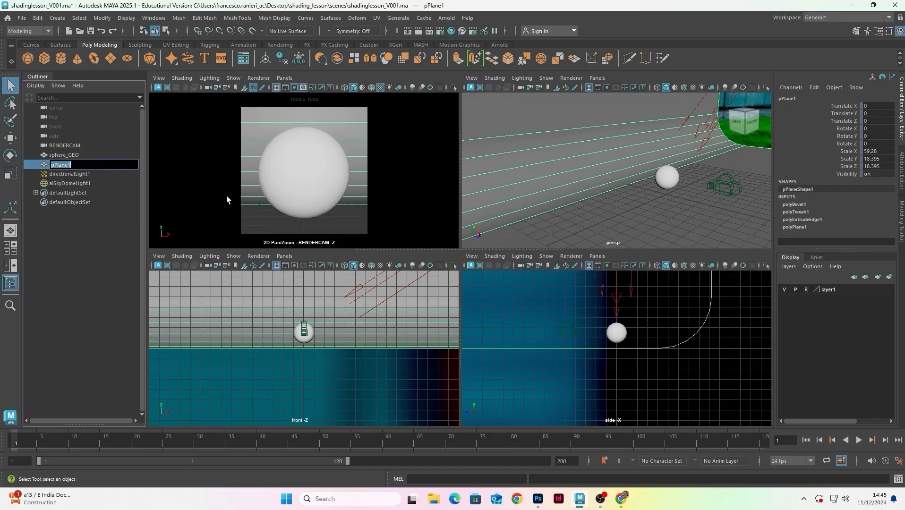
pyautogui.write('limbo_GEO')
pyautogui.press('Return')
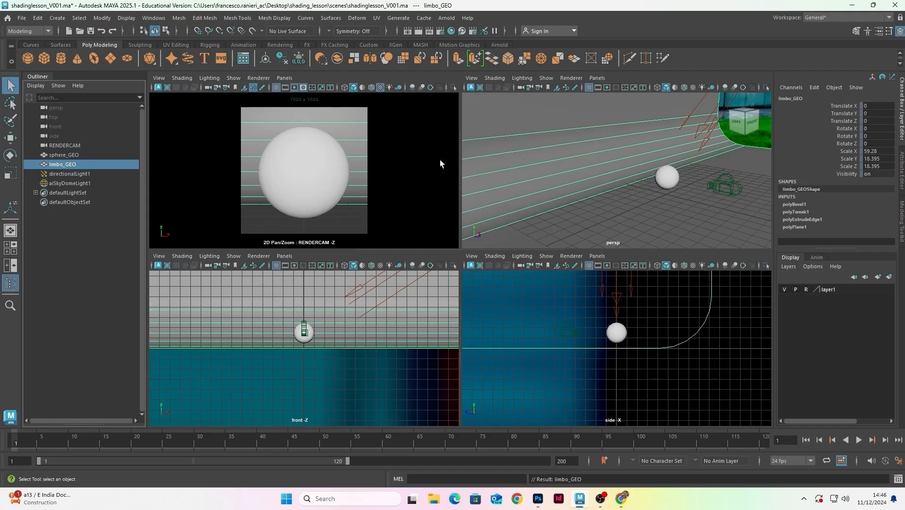
# Review all scene objects listed in the Outliner and the default cameras while examining the maximized perspective view
pyautogui.press('space')
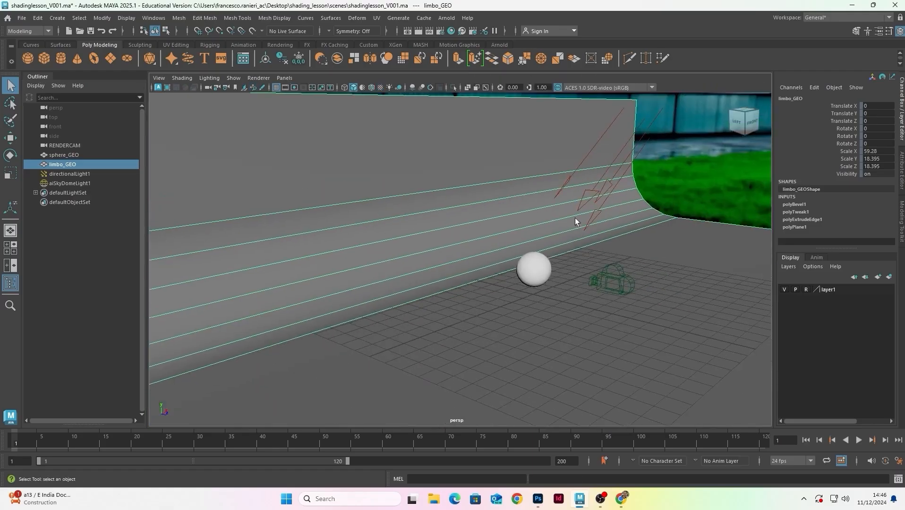
pyautogui.keyDown('alt'); pyautogui.moveTo(551, 206); pyautogui.dragTo(280, 141, button='middle'); pyautogui.keyUp('alt')
pyautogui.click(75, 109)
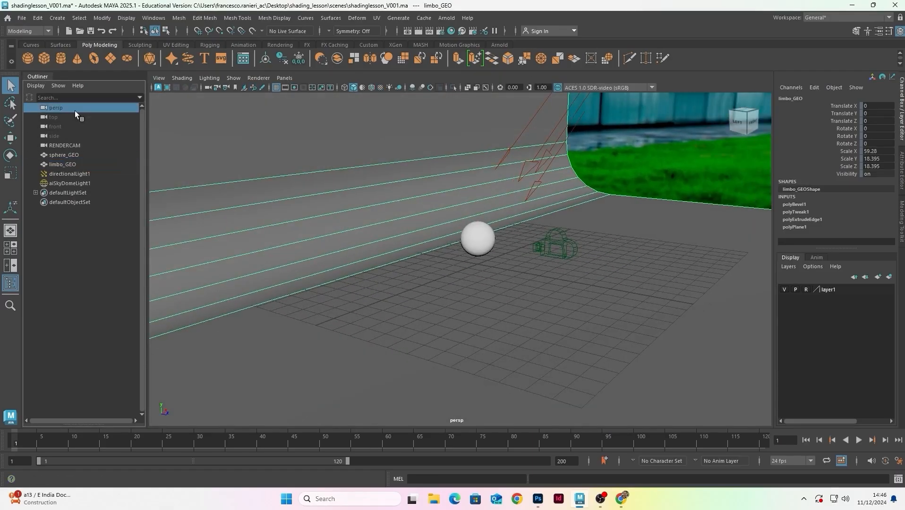
pyautogui.keyDown('shift'); pyautogui.click(84, 202); pyautogui.keyUp('shift')
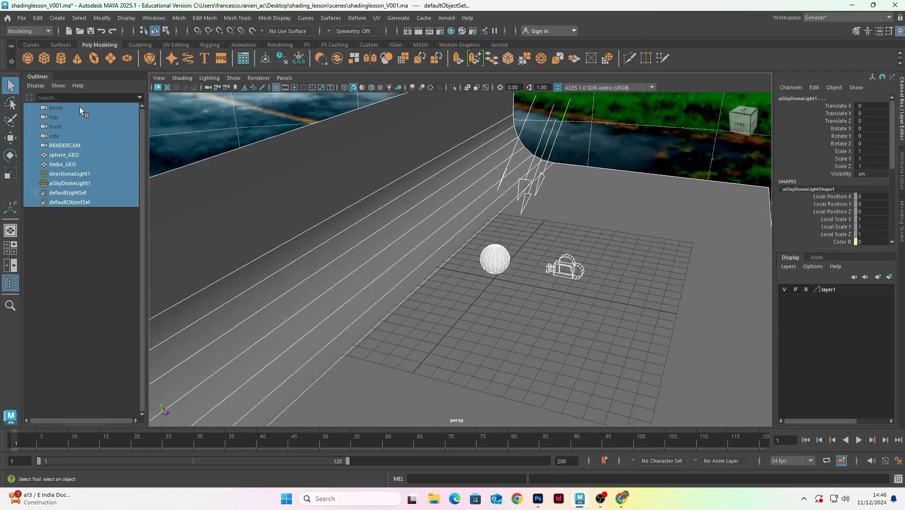
pyautogui.moveTo(83, 108); pyautogui.dragTo(71, 137)
pyautogui.keyDown('alt'); pyautogui.moveTo(226, 189); pyautogui.dragTo(377, 222, button='middle'); pyautogui.keyUp('alt')
pyautogui.keyDown('alt'); pyautogui.moveTo(377, 222); pyautogui.dragTo(236, 165); pyautogui.keyUp('alt')
pyautogui.click(56, 108)
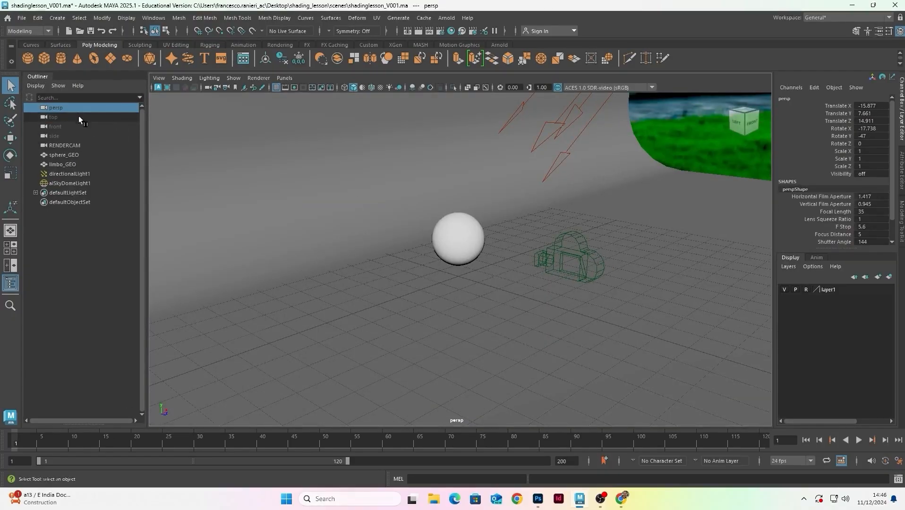
# Select RENDERCAM and examine its placement in front of the sphere from several perspective angles
pyautogui.click(71, 145)
pyautogui.keyDown('alt'); pyautogui.moveTo(481, 258); pyautogui.dragTo(496, 208, button='right'); pyautogui.keyUp('alt')
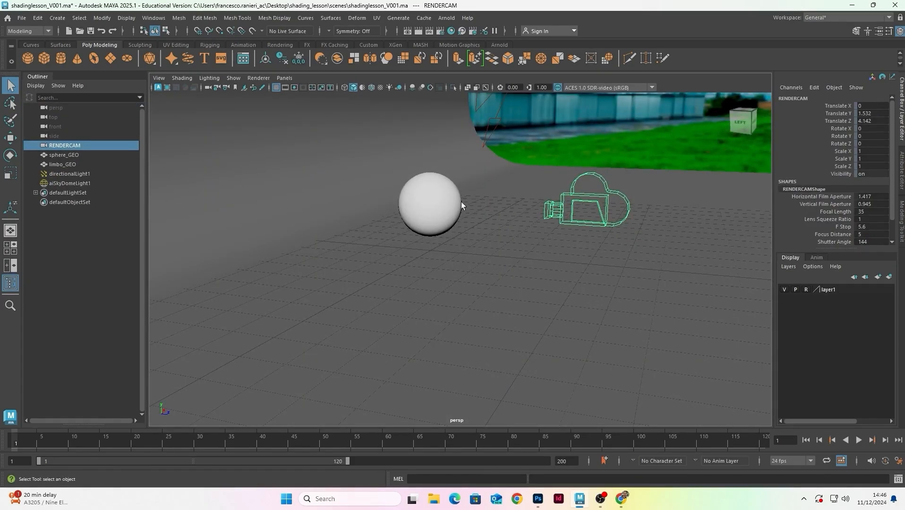
pyautogui.keyDown('alt'); pyautogui.moveTo(489, 190); pyautogui.dragTo(451, 208); pyautogui.keyUp('alt')
pyautogui.keyDown('alt'); pyautogui.moveTo(451, 208); pyautogui.dragTo(394, 217, button='middle'); pyautogui.keyUp('alt')
pyautogui.keyDown('alt'); pyautogui.moveTo(394, 217); pyautogui.dragTo(444, 216, button='right'); pyautogui.keyUp('alt')
pyautogui.keyDown('alt'); pyautogui.moveTo(444, 215); pyautogui.dragTo(386, 222); pyautogui.keyUp('alt')
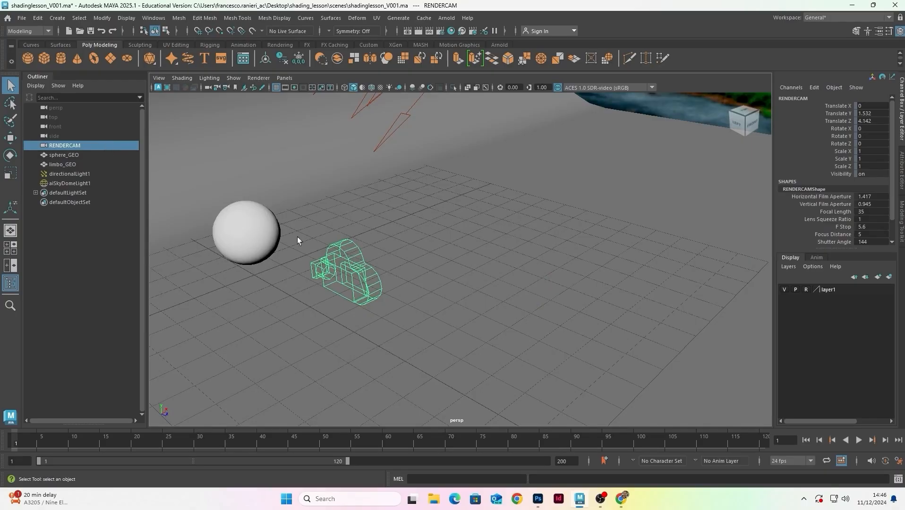
pyautogui.keyDown('alt'); pyautogui.moveTo(418, 270); pyautogui.dragTo(434, 271); pyautogui.keyUp('alt')
pyautogui.keyDown('alt'); pyautogui.moveTo(333, 254); pyautogui.dragTo(349, 256); pyautogui.keyUp('alt')
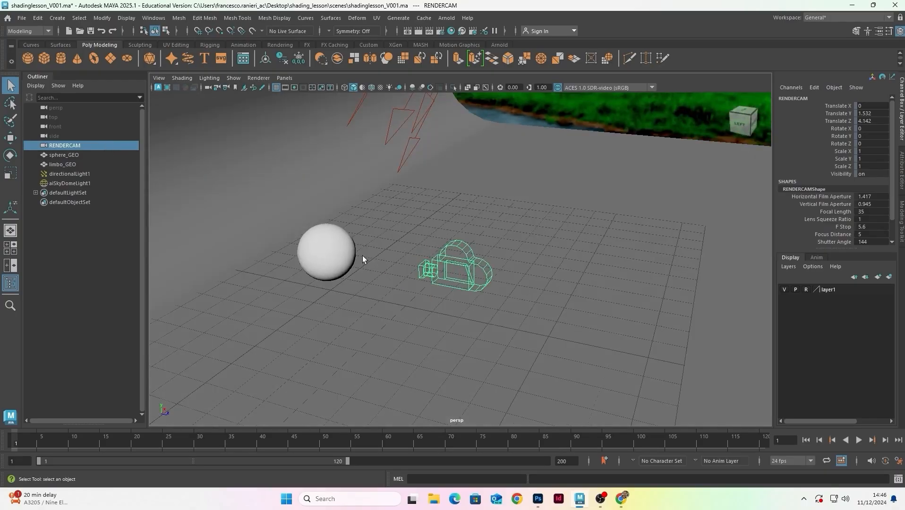
# Select RENDERCAM's channels from Translate X through Visibility and show the Lock Selected option for them
pyautogui.moveTo(849, 106); pyautogui.dragTo(851, 174)
pyautogui.rightClick(844, 148)
pyautogui.click(839, 108)
pyautogui.moveTo(839, 108); pyautogui.dragTo(850, 174)
pyautogui.rightClick(848, 134)
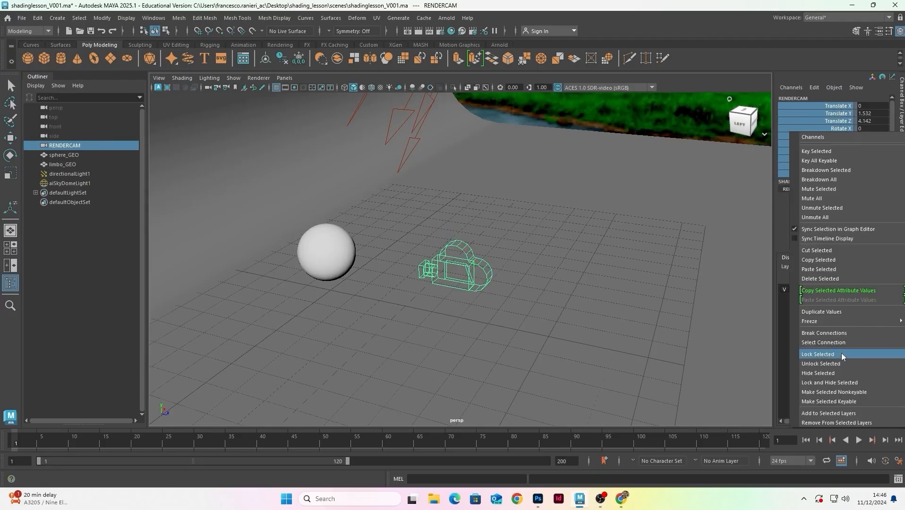
# Try to move RENDERCAM in the perspective view with the Move tool, then restore the four-view layout
pyautogui.click(841, 107)
pyautogui.press('w')
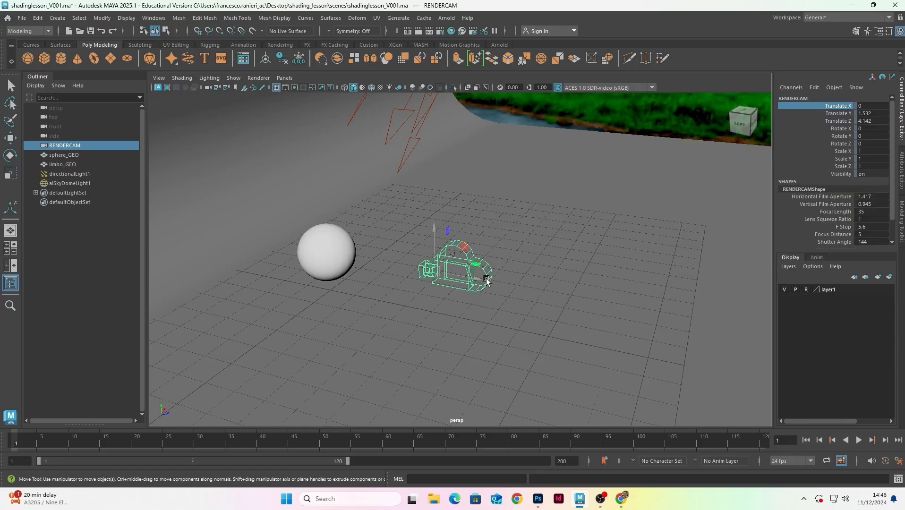
pyautogui.moveTo(467, 244); pyautogui.dragTo(486, 237)
pyautogui.click(475, 263)
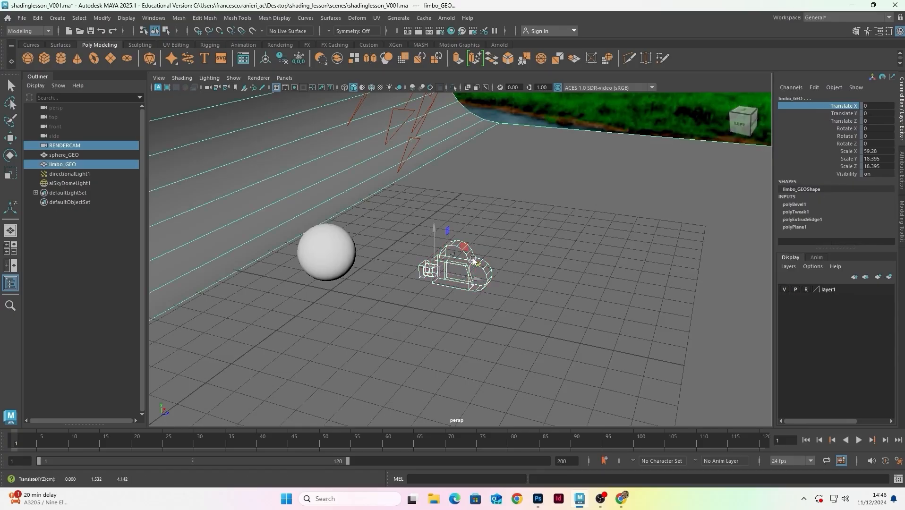
pyautogui.press('space')
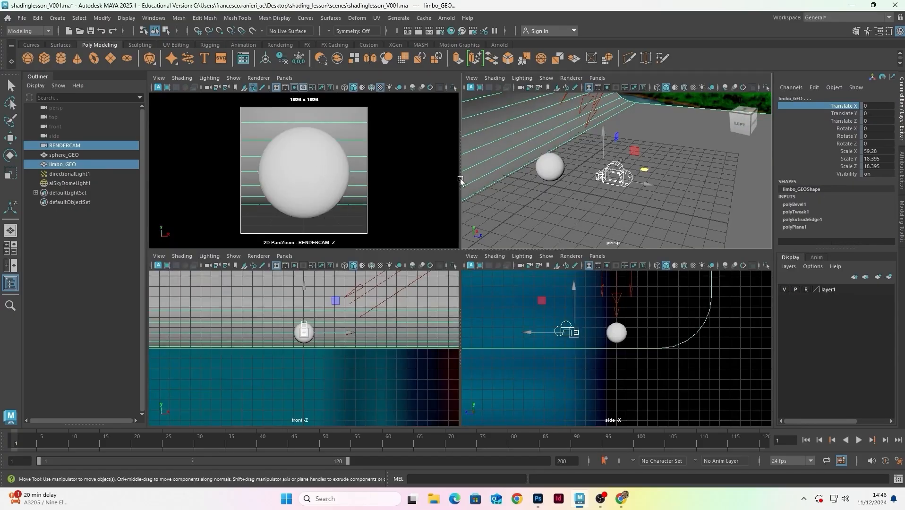
# Select only RENDERCAM, frame it in the maximized perspective view and examine its position in front of the sphere
pyautogui.press('space')
pyautogui.keyDown('alt'); pyautogui.moveTo(539, 192); pyautogui.dragTo(475, 212); pyautogui.keyUp('alt')
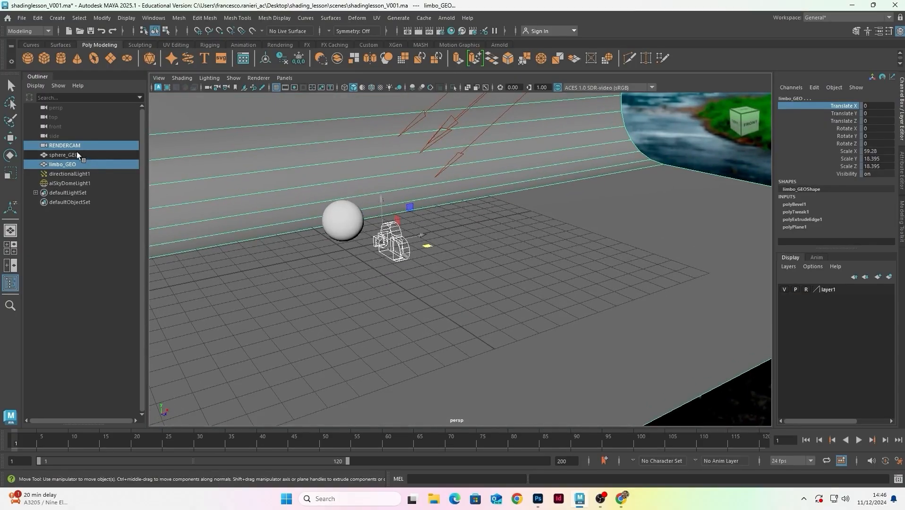
pyautogui.click(66, 145)
pyautogui.press('f')
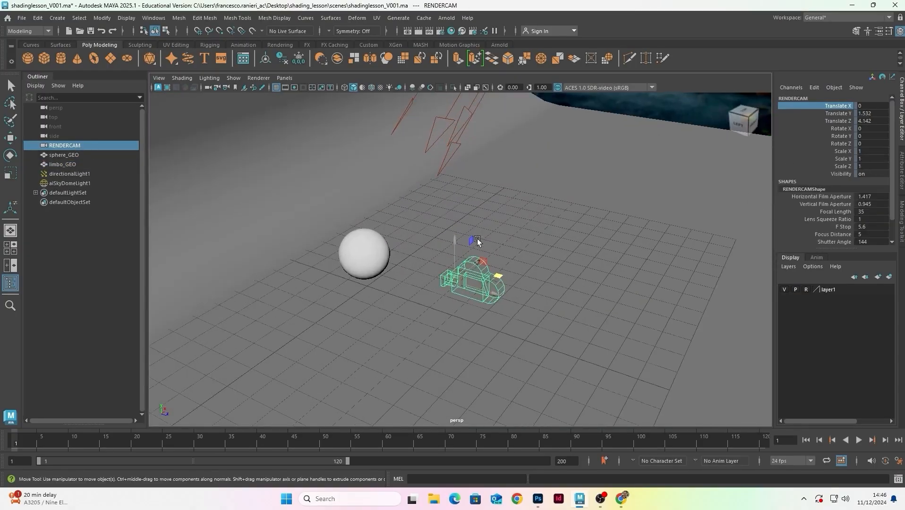
pyautogui.keyDown('alt'); pyautogui.moveTo(360, 250); pyautogui.dragTo(389, 231, button='middle'); pyautogui.keyUp('alt')
pyautogui.scroll(2, 390, 231)
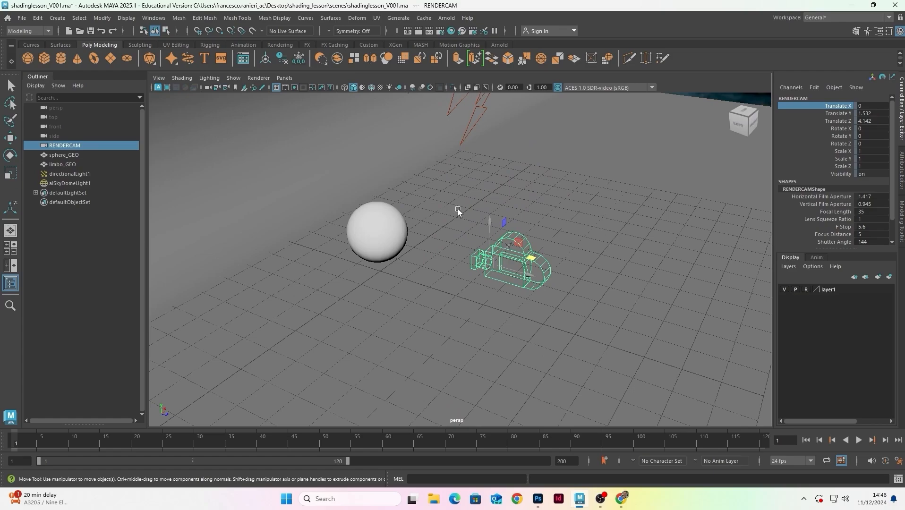
pyautogui.keyDown('alt'); pyautogui.moveTo(457, 209); pyautogui.dragTo(426, 213); pyautogui.keyUp('alt')
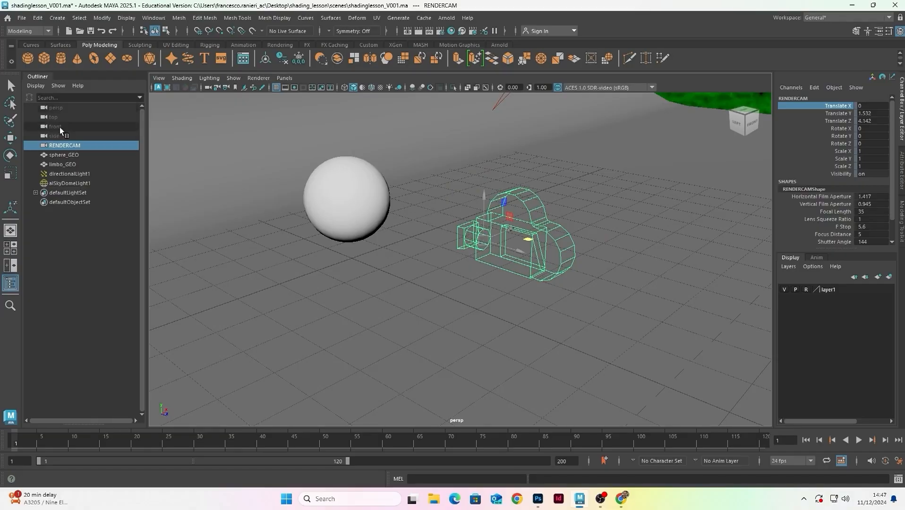
# Compare the perspective and four-view layouts, then reselect RENDERCAM and examine how it faces the sphere
pyautogui.scroll(-2, 422, 239)
pyautogui.moveTo(423, 242)
pyautogui.keyDown('alt'); pyautogui.mouseDown()
pyautogui.moveTo(312, 246)
pyautogui.moveTo(402, 242)
pyautogui.moveTo(446, 228)
pyautogui.moveTo(427, 254)
pyautogui.moveTo(392, 244)
pyautogui.moveTo(410, 247)
pyautogui.moveTo(429, 275)
pyautogui.moveTo(491, 263)
pyautogui.moveTo(479, 239)
pyautogui.moveTo(477, 248)
pyautogui.moveTo(428, 243)
pyautogui.mouseUp(); pyautogui.keyUp('alt')
pyautogui.scroll(-2, 400, 242)
pyautogui.scroll(5, 429, 275)
pyautogui.scroll(-2, 491, 262)
pyautogui.scroll(3, 477, 249)
pyautogui.press('space')
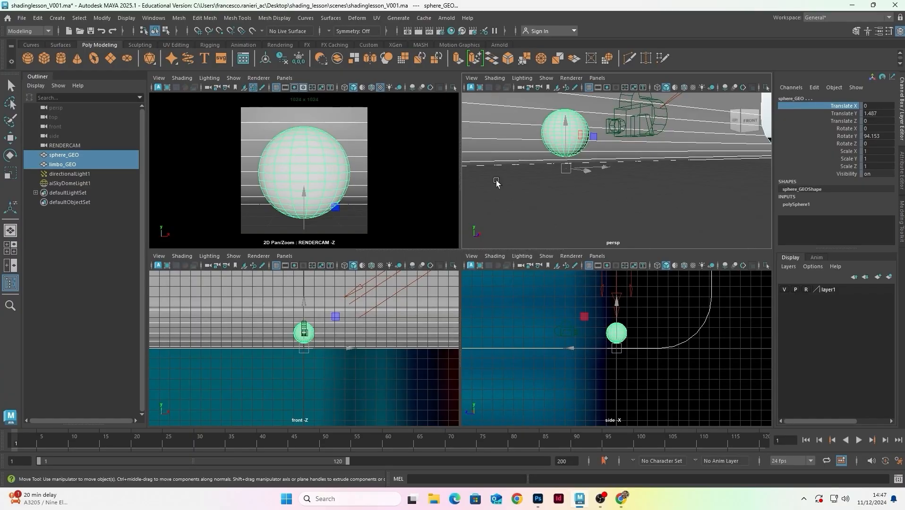
pyautogui.click(652, 119)
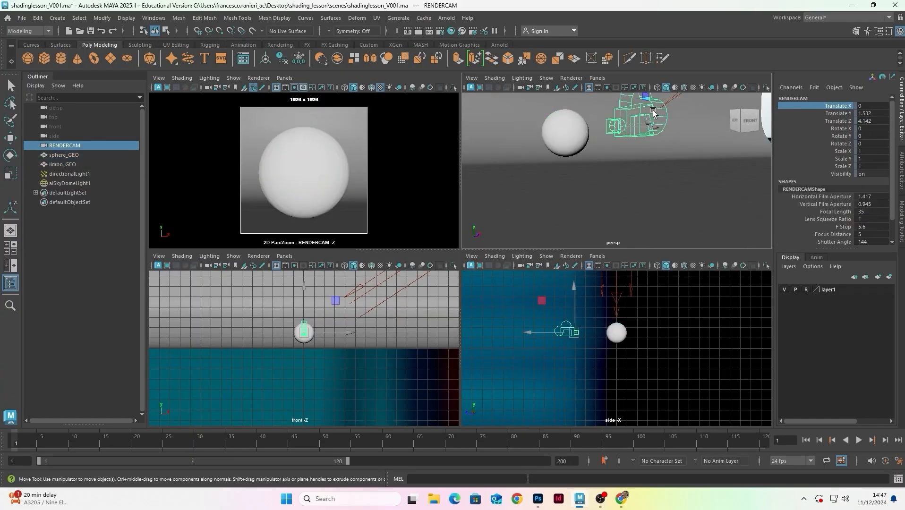
pyautogui.press('space')
pyautogui.keyDown('alt'); pyautogui.moveTo(594, 195); pyautogui.dragTo(544, 218); pyautogui.keyUp('alt')
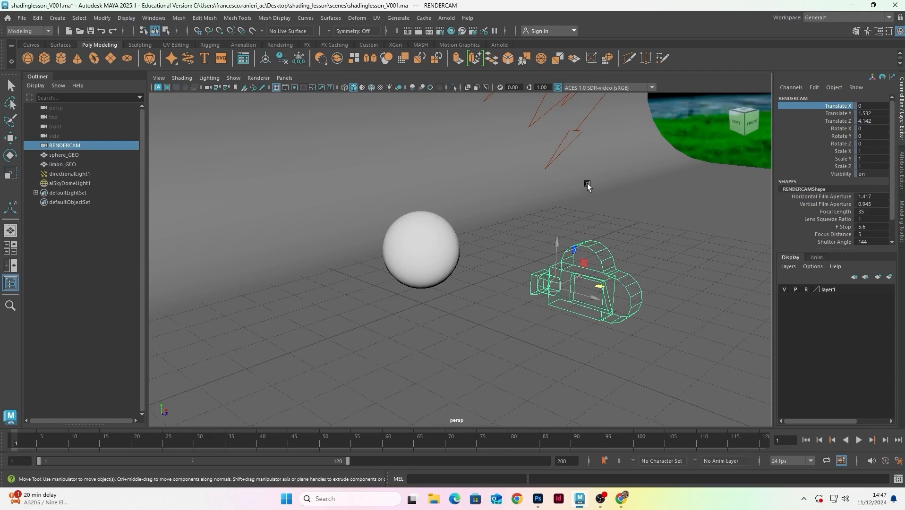
# Select sphere_GEO, limbo_GEO and then both lights in turn to review what each is in the scene
pyautogui.click(87, 154)
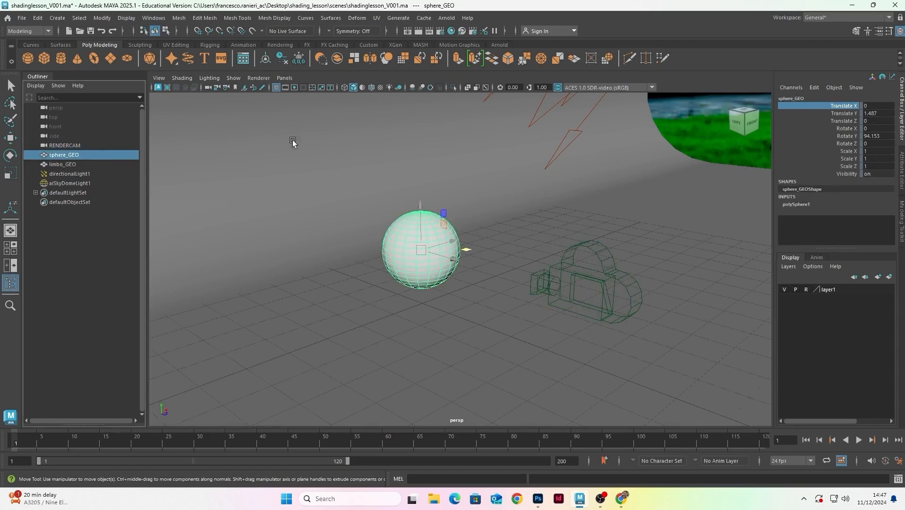
pyautogui.click(64, 164)
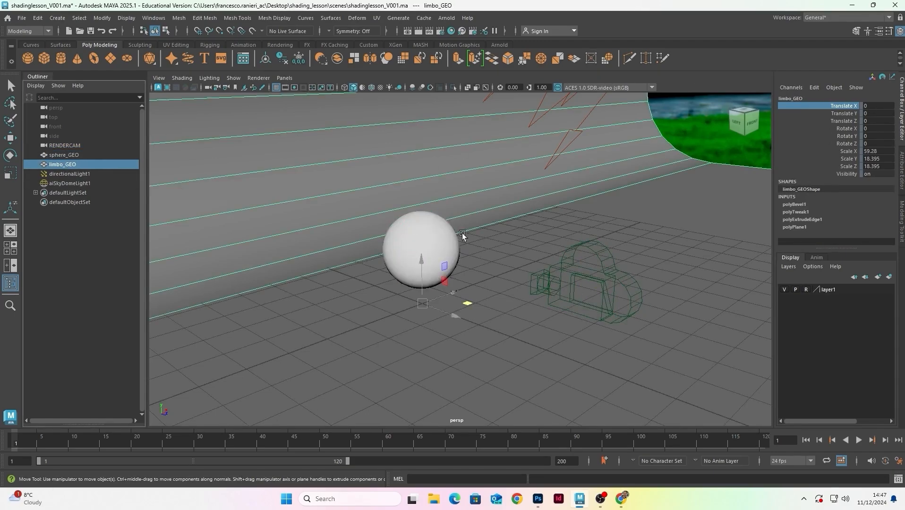
pyautogui.press('f')
pyautogui.keyDown('alt'); pyautogui.moveTo(325, 211); pyautogui.dragTo(492, 225); pyautogui.keyUp('alt')
pyautogui.click(94, 176)
pyautogui.keyDown('shift'); pyautogui.click(92, 185); pyautogui.keyUp('shift')
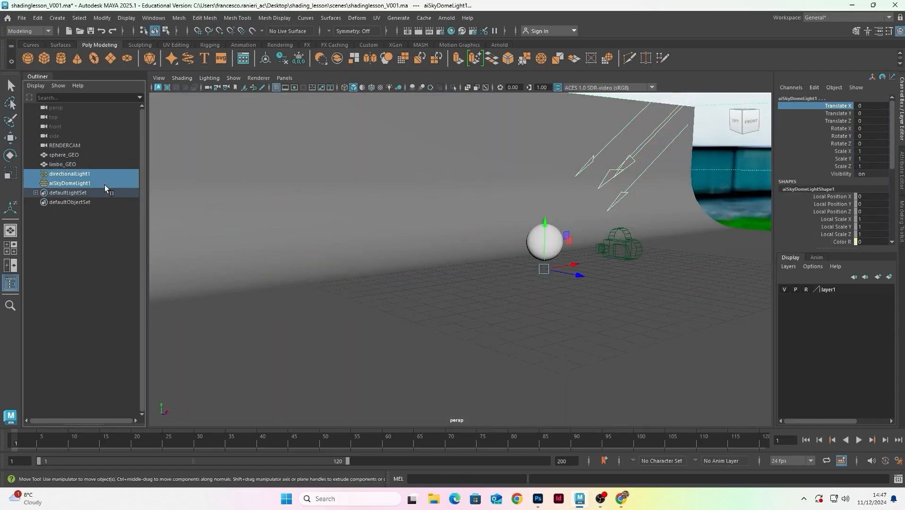
pyautogui.scroll(-2, 420, 212)
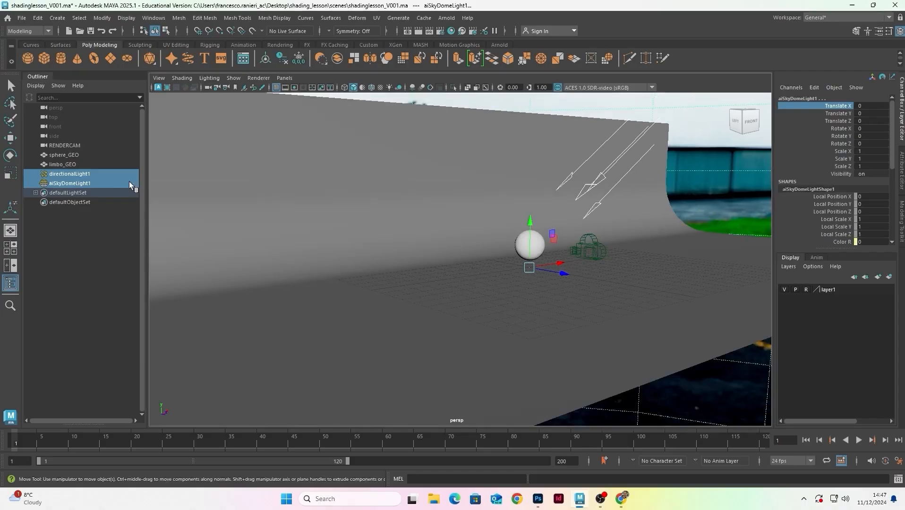
# Select directionalLight1 and examine its direction relative to the sphere and backdrop from several perspective angles
pyautogui.click(89, 175)
pyautogui.moveTo(477, 211)
pyautogui.keyDown('alt'); pyautogui.mouseDown()
pyautogui.moveTo(445, 216)
pyautogui.moveTo(477, 219)
pyautogui.mouseUp(); pyautogui.keyUp('alt')
pyautogui.scroll(-1, 477, 219)
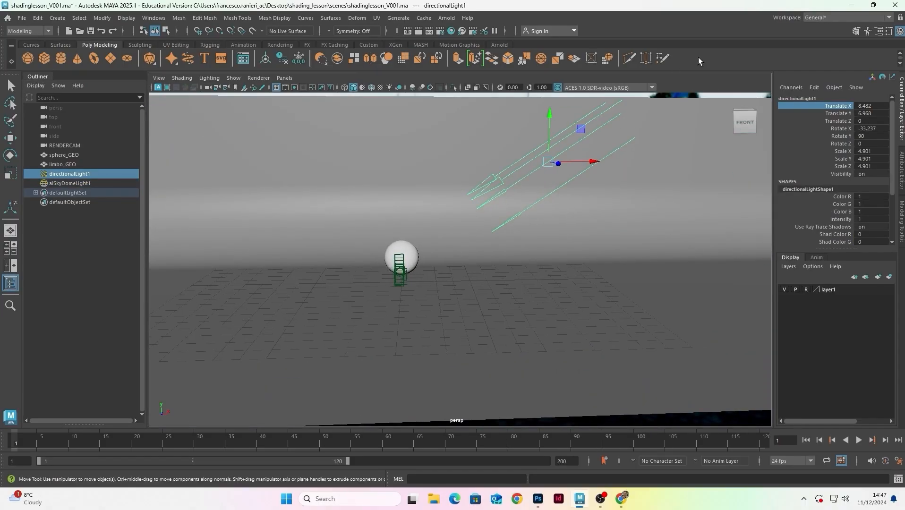
pyautogui.keyDown('alt'); pyautogui.moveTo(533, 182); pyautogui.dragTo(601, 125); pyautogui.keyUp('alt')
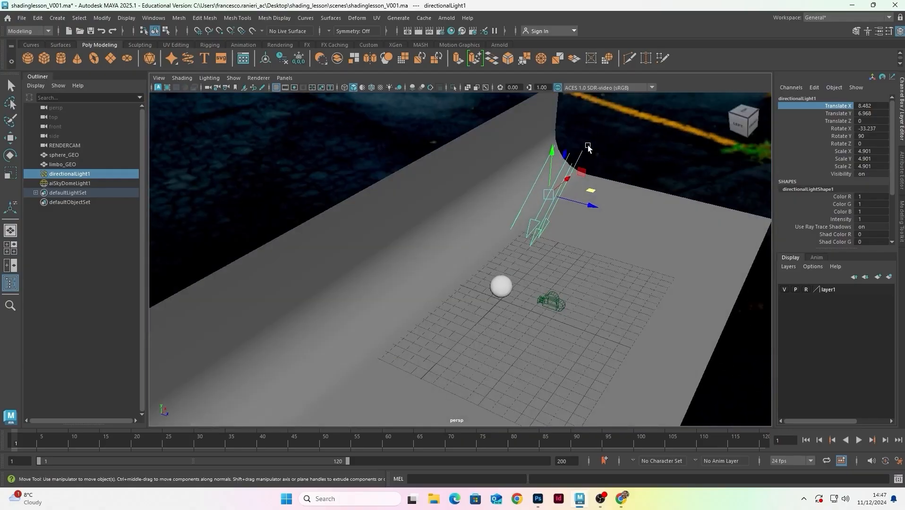
pyautogui.keyDown('alt'); pyautogui.moveTo(521, 239); pyautogui.dragTo(535, 192); pyautogui.keyUp('alt')
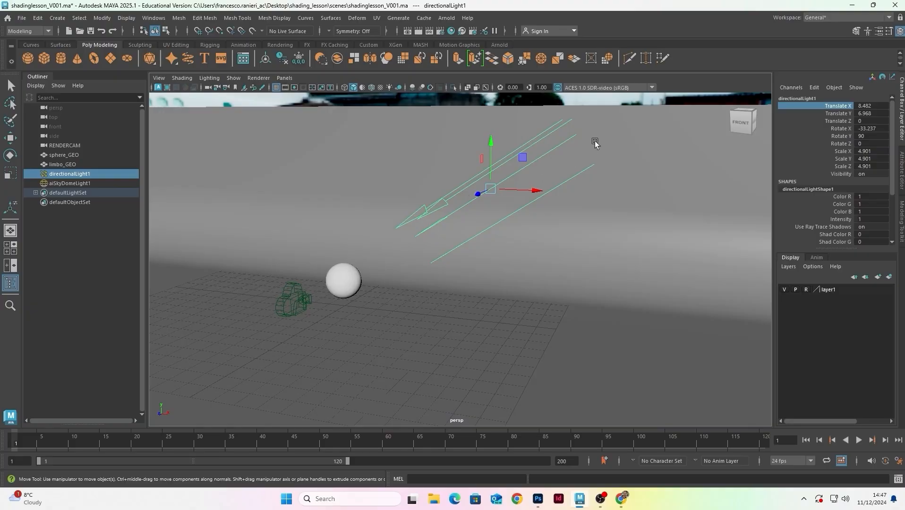
pyautogui.keyDown('alt'); pyautogui.moveTo(502, 211); pyautogui.dragTo(432, 289); pyautogui.keyUp('alt')
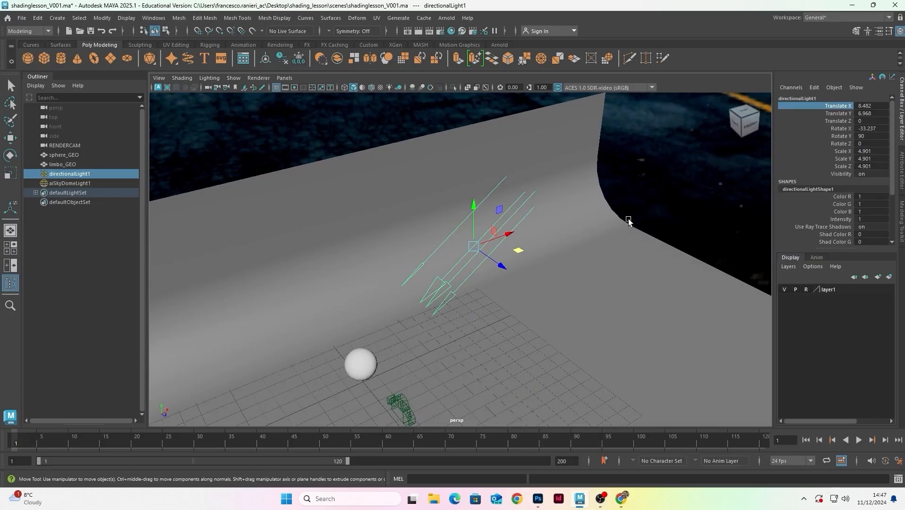
pyautogui.keyDown('alt'); pyautogui.moveTo(410, 320); pyautogui.dragTo(450, 247); pyautogui.keyUp('alt')
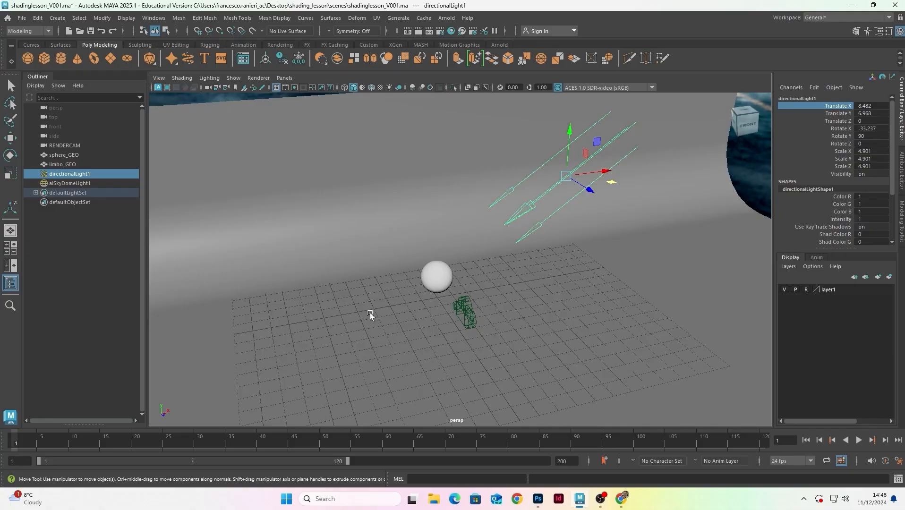
pyautogui.keyDown('alt'); pyautogui.moveTo(458, 271); pyautogui.dragTo(624, 104); pyautogui.keyUp('alt')
pyautogui.keyDown('alt'); pyautogui.moveTo(337, 282); pyautogui.dragTo(435, 239, button='middle'); pyautogui.keyUp('alt')
pyautogui.keyDown('alt'); pyautogui.moveTo(435, 239); pyautogui.dragTo(531, 240, button='right'); pyautogui.keyUp('alt')
pyautogui.keyDown('alt'); pyautogui.moveTo(531, 241); pyautogui.dragTo(531, 236); pyautogui.keyUp('alt')
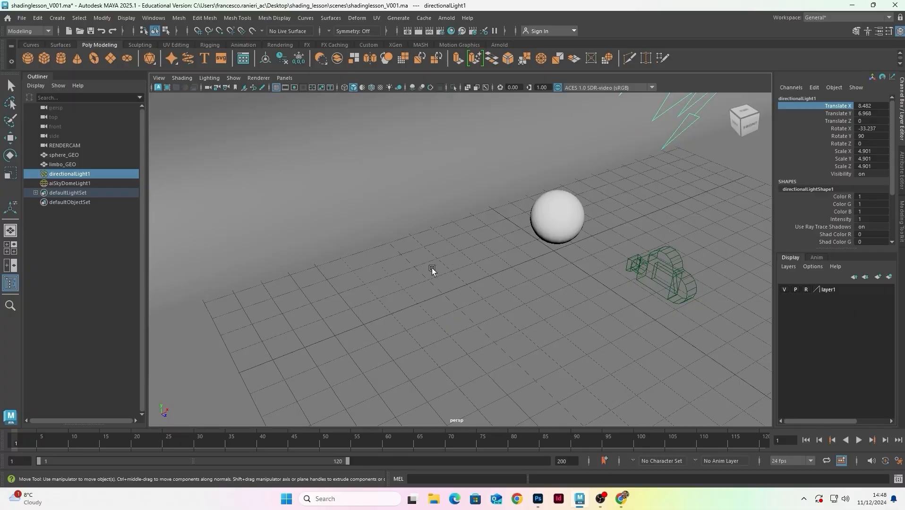
pyautogui.keyDown('alt'); pyautogui.moveTo(505, 276); pyautogui.dragTo(479, 245); pyautogui.keyUp('alt')
pyautogui.keyDown('alt'); pyautogui.moveTo(551, 230); pyautogui.dragTo(450, 245); pyautogui.keyUp('alt')
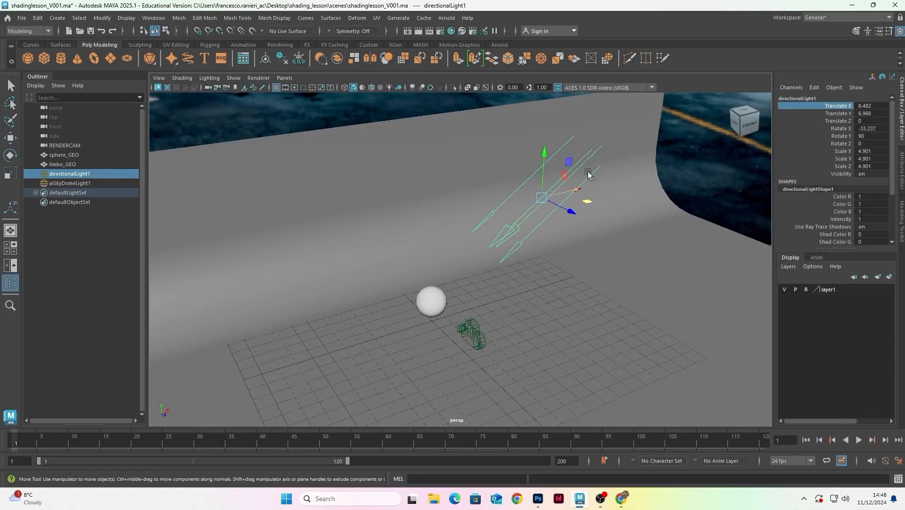
pyautogui.moveTo(609, 136)
pyautogui.keyDown('alt'); pyautogui.mouseDown()
pyautogui.moveTo(521, 216)
pyautogui.moveTo(566, 208)
pyautogui.moveTo(546, 227)
pyautogui.moveTo(521, 193)
pyautogui.mouseUp(); pyautogui.keyUp('alt')
pyautogui.moveTo(588, 188)
pyautogui.keyDown('alt'); pyautogui.mouseDown()
pyautogui.moveTo(558, 232)
pyautogui.moveTo(514, 258)
pyautogui.moveTo(462, 260)
pyautogui.mouseUp(); pyautogui.keyUp('alt')
pyautogui.keyDown('alt'); pyautogui.moveTo(462, 260); pyautogui.dragTo(471, 245, button='right'); pyautogui.keyUp('alt')
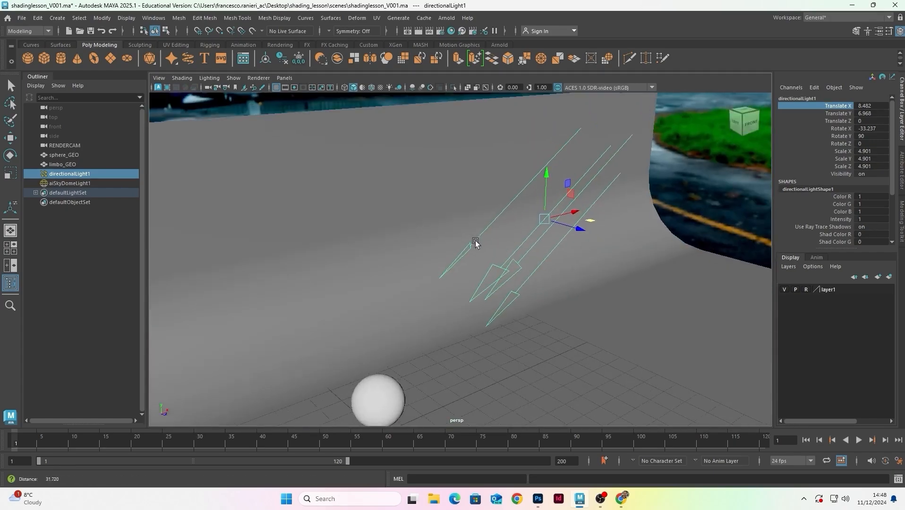
# Select aiSkyDomeLight1 and examine the whole dome and its environment image from outside and up close
pyautogui.click(52, 184)
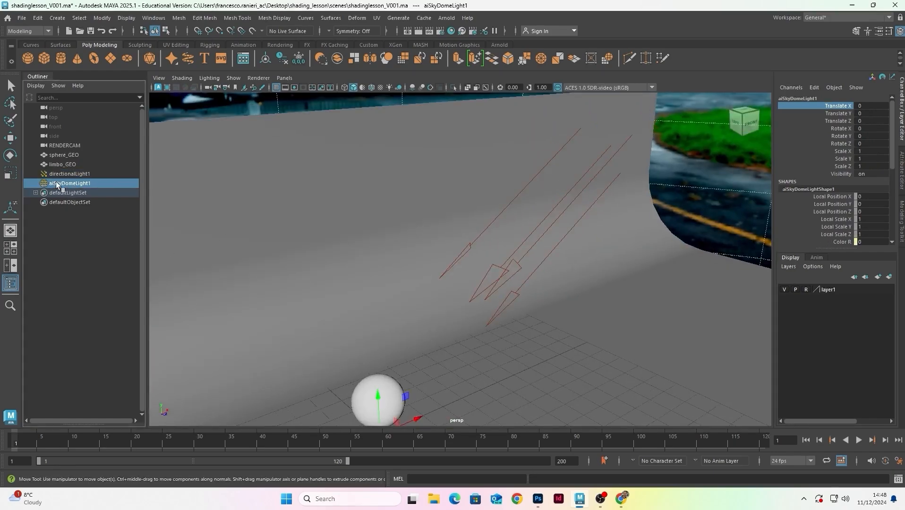
pyautogui.keyDown('alt'); pyautogui.moveTo(440, 252); pyautogui.dragTo(295, 264, button='right'); pyautogui.keyUp('alt')
pyautogui.keyDown('alt'); pyautogui.moveTo(295, 264); pyautogui.dragTo(532, 242); pyautogui.keyUp('alt')
pyautogui.keyDown('alt'); pyautogui.moveTo(531, 242); pyautogui.dragTo(433, 253, button='right'); pyautogui.keyUp('alt')
pyautogui.keyDown('alt'); pyautogui.moveTo(433, 253); pyautogui.dragTo(402, 249); pyautogui.keyUp('alt')
pyautogui.keyDown('alt'); pyautogui.moveTo(402, 249); pyautogui.dragTo(407, 291, button='middle'); pyautogui.keyUp('alt')
pyautogui.keyDown('alt'); pyautogui.moveTo(407, 289); pyautogui.dragTo(544, 285); pyautogui.keyUp('alt')
pyautogui.keyDown('alt'); pyautogui.moveTo(545, 285); pyautogui.dragTo(395, 248, button='right'); pyautogui.keyUp('alt')
pyautogui.keyDown('alt'); pyautogui.moveTo(396, 249); pyautogui.dragTo(395, 213); pyautogui.keyUp('alt')
pyautogui.keyDown('alt'); pyautogui.moveTo(409, 252); pyautogui.dragTo(442, 279, button='right'); pyautogui.keyUp('alt')
pyautogui.keyDown('alt'); pyautogui.moveTo(444, 302); pyautogui.dragTo(497, 265); pyautogui.keyUp('alt')
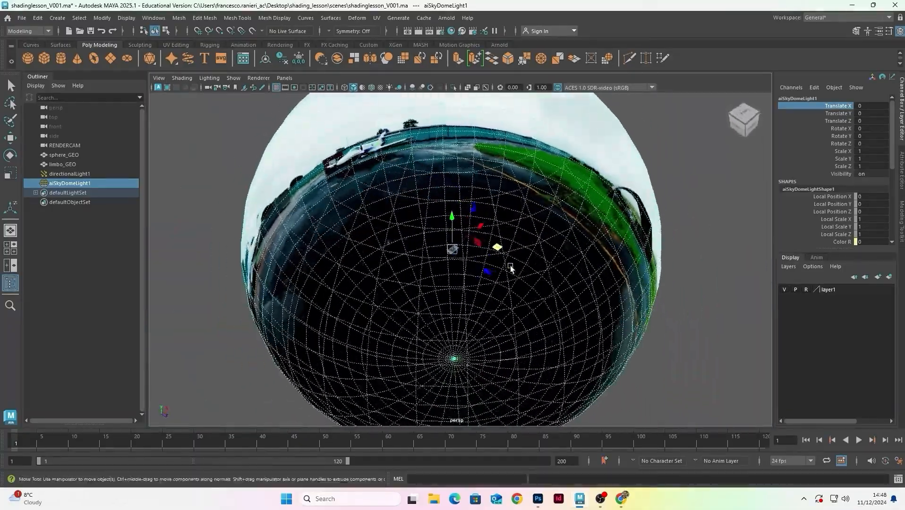
pyautogui.keyDown('alt'); pyautogui.moveTo(495, 192); pyautogui.dragTo(498, 235); pyautogui.keyUp('alt')
pyautogui.keyDown('alt'); pyautogui.moveTo(497, 235); pyautogui.dragTo(392, 267, button='right'); pyautogui.keyUp('alt')
pyautogui.keyDown('alt'); pyautogui.moveTo(391, 268); pyautogui.dragTo(454, 291); pyautogui.keyUp('alt')
pyautogui.keyDown('alt'); pyautogui.moveTo(453, 290); pyautogui.dragTo(468, 249, button='right'); pyautogui.keyUp('alt')
pyautogui.keyDown('alt'); pyautogui.moveTo(468, 249); pyautogui.dragTo(443, 260); pyautogui.keyUp('alt')
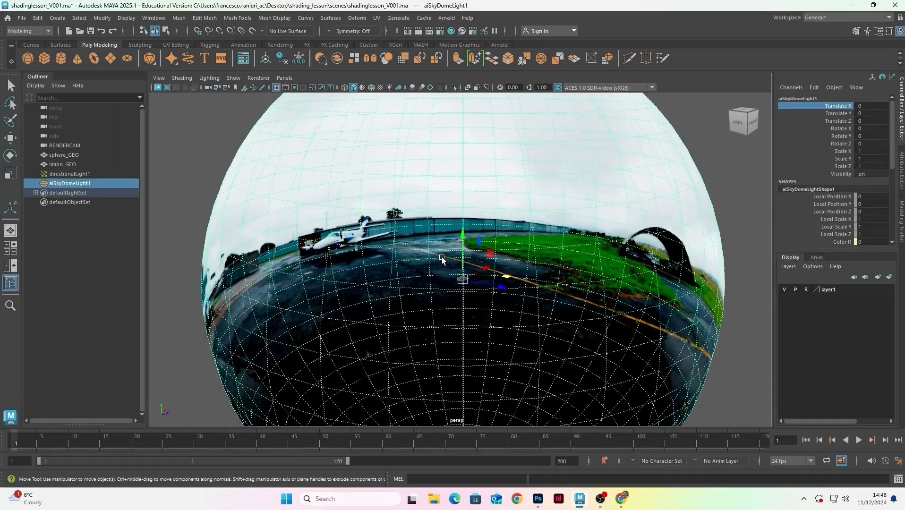
pyautogui.keyDown('alt'); pyautogui.moveTo(496, 289); pyautogui.dragTo(478, 240, button='right'); pyautogui.keyUp('alt')
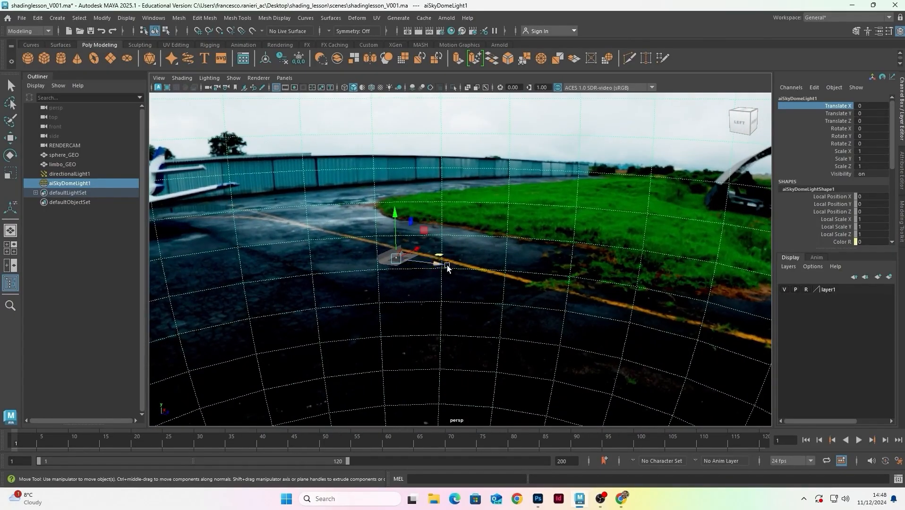
# Switch to Photoshop and open hanger_exterior_cloudy_2k.exr from the sourceimages folder, reading its alpha channel as transparency
pyautogui.click(538, 499)
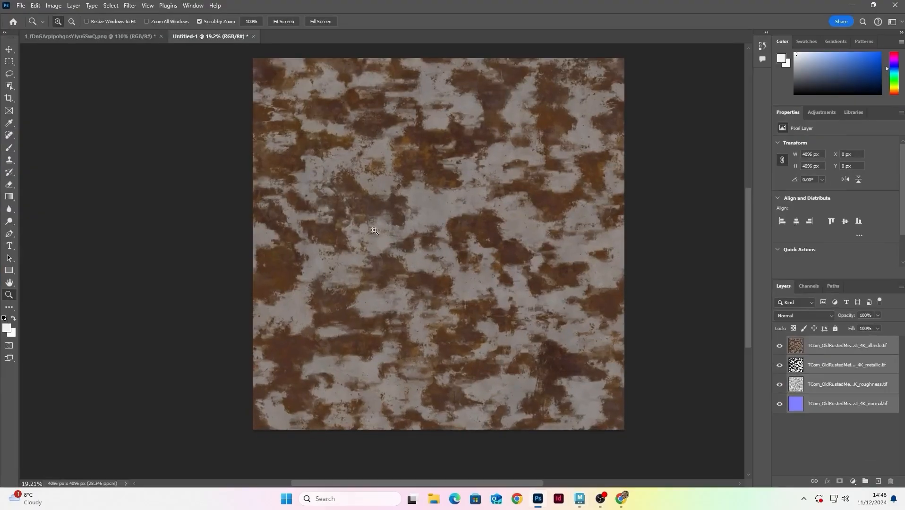
pyautogui.click(34, 5)
pyautogui.click(28, 25)
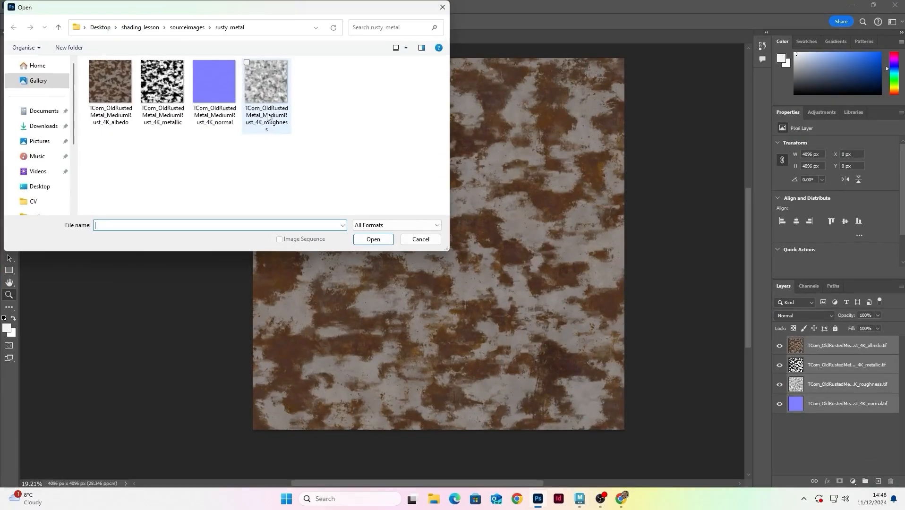
pyautogui.click(188, 28)
pyautogui.doubleClick(165, 90)
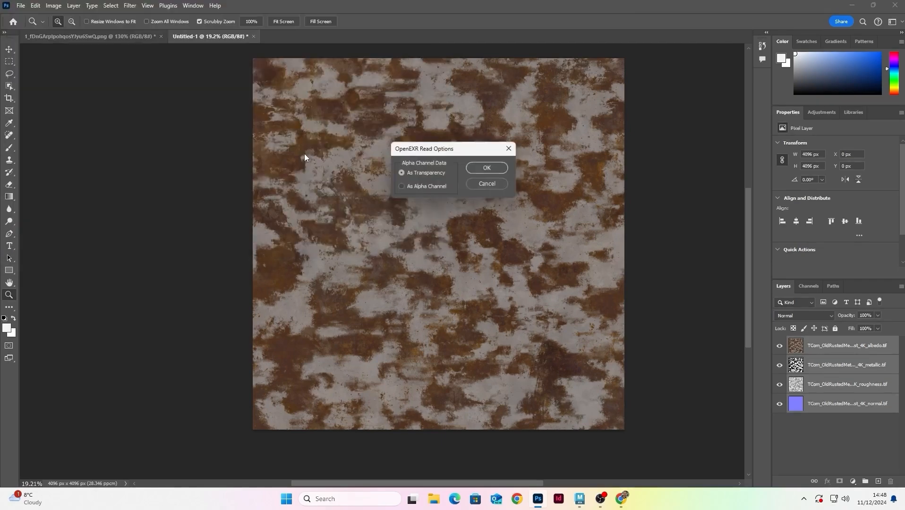
pyautogui.click(485, 169)
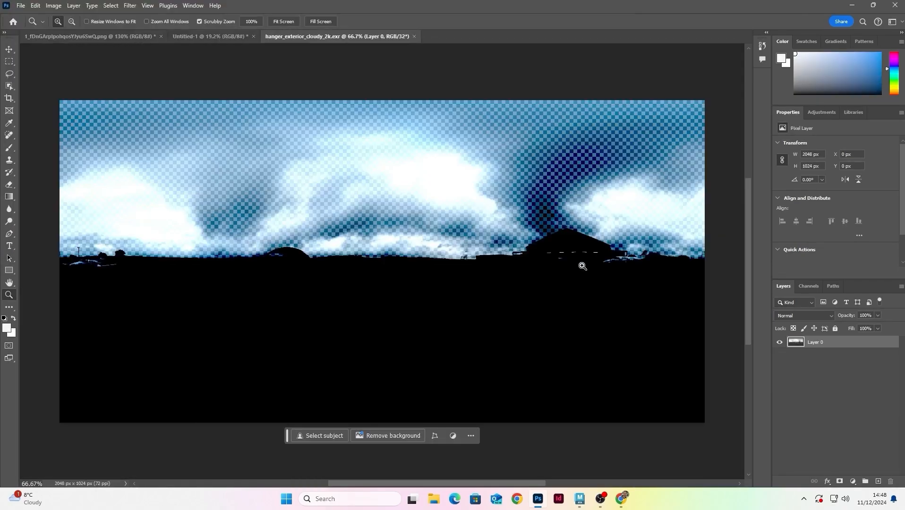
# Add a Levels adjustment layer over the panorama and brighten its midtones to 4.04
pyautogui.click(854, 481)
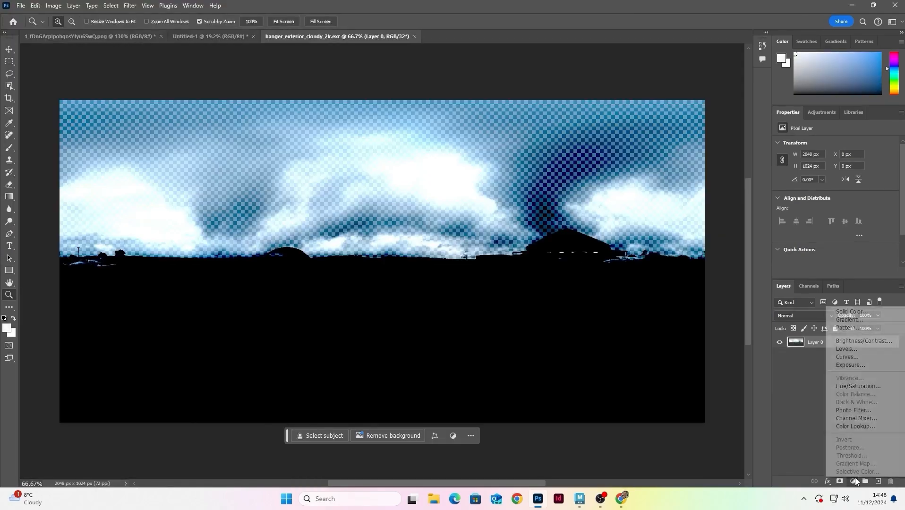
pyautogui.click(848, 355)
pyautogui.moveTo(844, 214); pyautogui.dragTo(791, 213)
pyautogui.moveTo(892, 214); pyautogui.dragTo(897, 239)
pyautogui.moveTo(792, 241)
pyautogui.mouseDown()
pyautogui.moveTo(819, 238)
pyautogui.moveTo(792, 239)
pyautogui.mouseUp()
# Examine the full brightened panorama and its details, including the hangar, grass and runway markings
pyautogui.moveTo(481, 265); pyautogui.dragTo(531, 266)
pyautogui.moveTo(390, 284); pyautogui.dragTo(473, 232)
pyautogui.moveTo(580, 233); pyautogui.dragTo(481, 232)
pyautogui.moveTo(337, 236); pyautogui.dragTo(484, 253)
pyautogui.moveTo(439, 275); pyautogui.dragTo(328, 238)
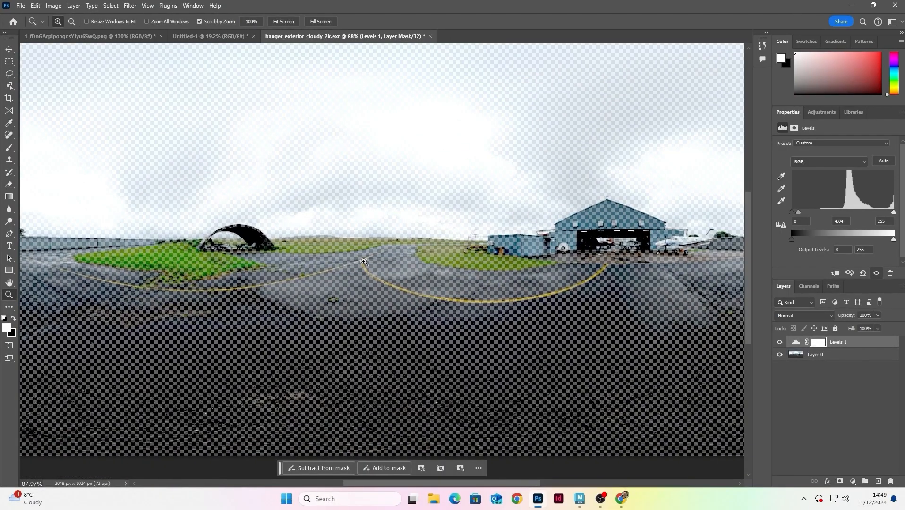
pyautogui.moveTo(499, 236); pyautogui.dragTo(411, 238)
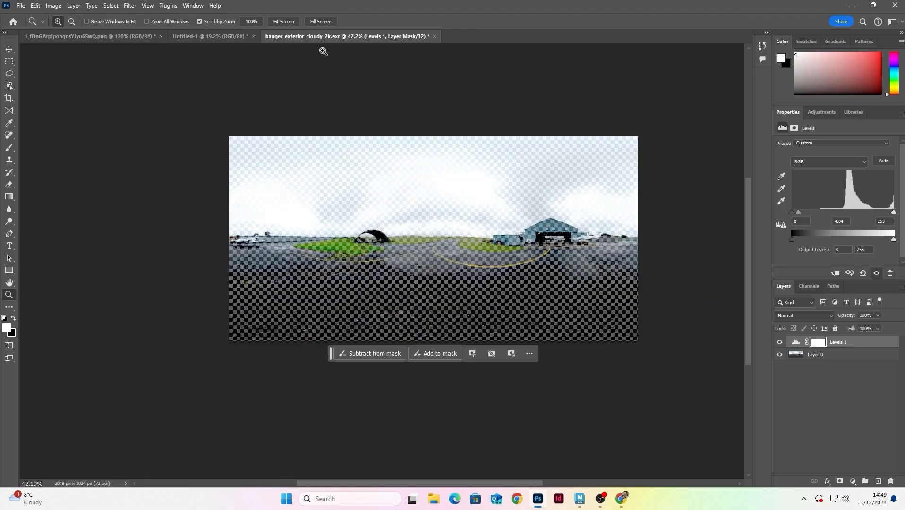
pyautogui.moveTo(442, 244); pyautogui.dragTo(454, 243)
pyautogui.moveTo(587, 229); pyautogui.dragTo(615, 231)
pyautogui.moveTo(509, 220); pyautogui.dragTo(527, 220)
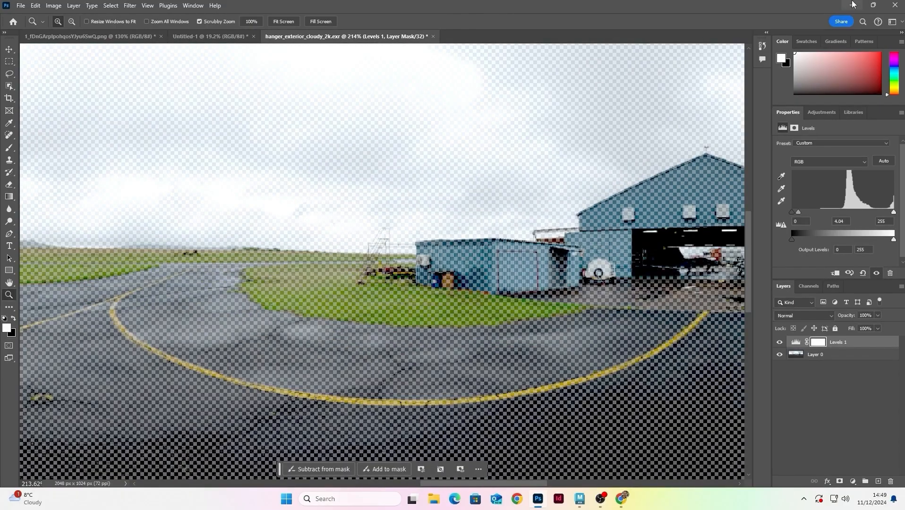
# Switch back to Maya, deselect the sky dome and examine the panorama wrapped around it from all sides
pyautogui.click(853, 5)
pyautogui.keyDown('alt'); pyautogui.moveTo(474, 278); pyautogui.dragTo(382, 238); pyautogui.keyUp('alt')
pyautogui.keyDown('alt'); pyautogui.moveTo(381, 238); pyautogui.dragTo(330, 233, button='right'); pyautogui.keyUp('alt')
pyautogui.keyDown('alt'); pyautogui.moveTo(534, 233); pyautogui.dragTo(368, 211, button='right'); pyautogui.keyUp('alt')
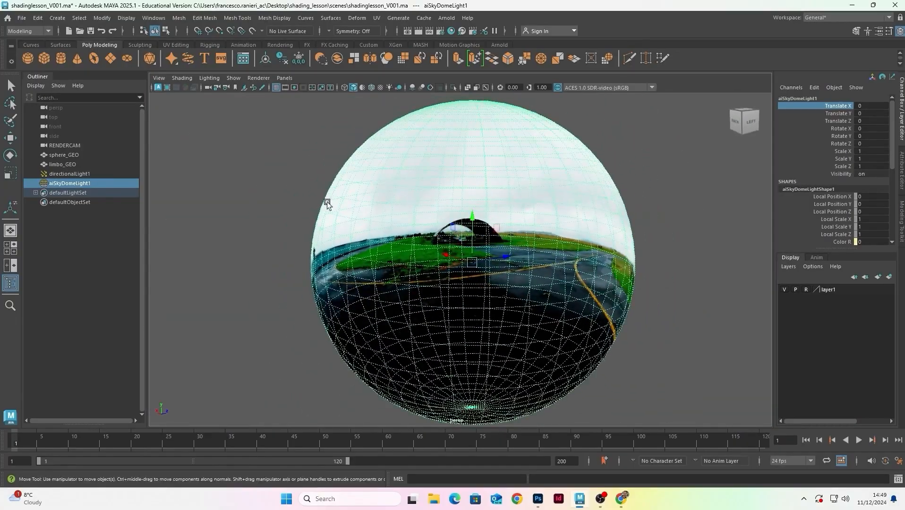
pyautogui.press('q')
pyautogui.click(327, 204)
pyautogui.keyDown('alt'); pyautogui.moveTo(388, 208); pyautogui.dragTo(352, 206); pyautogui.keyUp('alt')
pyautogui.keyDown('alt'); pyautogui.moveTo(421, 205); pyautogui.dragTo(508, 208, button='right'); pyautogui.keyUp('alt')
pyautogui.keyDown('alt'); pyautogui.moveTo(478, 209); pyautogui.dragTo(385, 252); pyautogui.keyUp('alt')
pyautogui.keyDown('alt'); pyautogui.moveTo(384, 252); pyautogui.dragTo(656, 245, button='right'); pyautogui.keyUp('alt')
pyautogui.keyDown('alt'); pyautogui.moveTo(572, 225); pyautogui.dragTo(345, 220, button='right'); pyautogui.keyUp('alt')
pyautogui.keyDown('alt'); pyautogui.moveTo(345, 220); pyautogui.dragTo(356, 237); pyautogui.keyUp('alt')
pyautogui.keyDown('alt'); pyautogui.moveTo(369, 235); pyautogui.dragTo(451, 240, button='right'); pyautogui.keyUp('alt')
pyautogui.keyDown('alt'); pyautogui.moveTo(452, 241); pyautogui.dragTo(298, 228); pyautogui.keyUp('alt')
pyautogui.keyDown('alt'); pyautogui.moveTo(298, 228); pyautogui.dragTo(362, 216, button='right'); pyautogui.keyUp('alt')
pyautogui.keyDown('alt'); pyautogui.moveTo(362, 216); pyautogui.dragTo(397, 211); pyautogui.keyUp('alt')
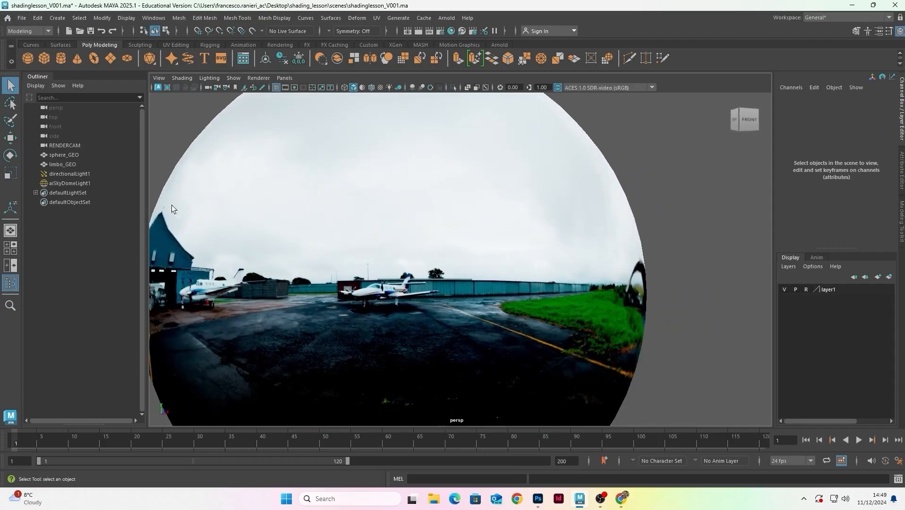
# Select aiSkyDomeLight1 and display its shape attributes in the Attribute Editor
pyautogui.click(91, 183)
pyautogui.click(900, 156)
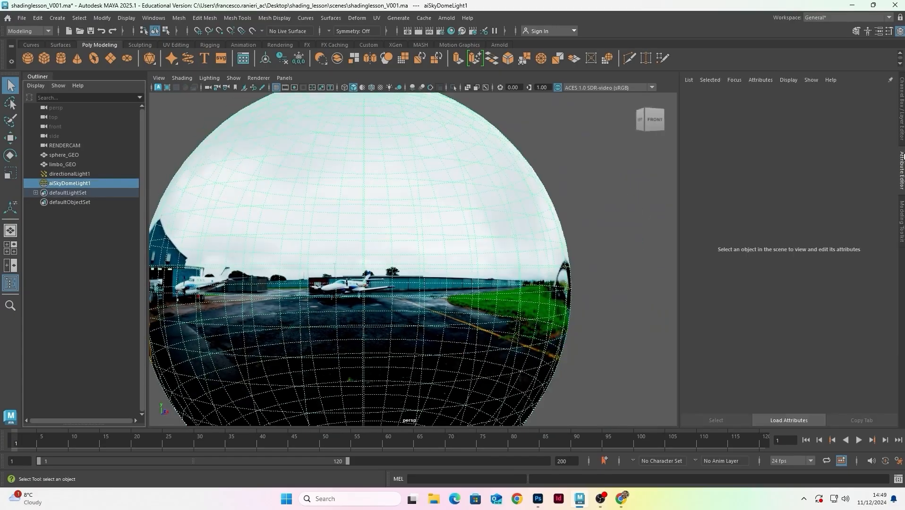
pyautogui.keyDown('alt'); pyautogui.moveTo(522, 211); pyautogui.dragTo(473, 188, button='right'); pyautogui.keyUp('alt')
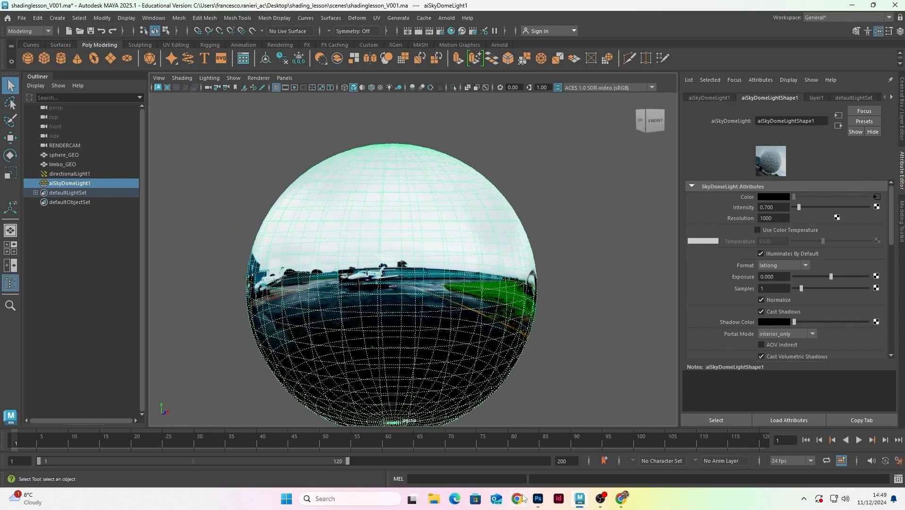
# Open the file texture connected to the sky dome light's colour and examine its full image path
pyautogui.click(878, 197)
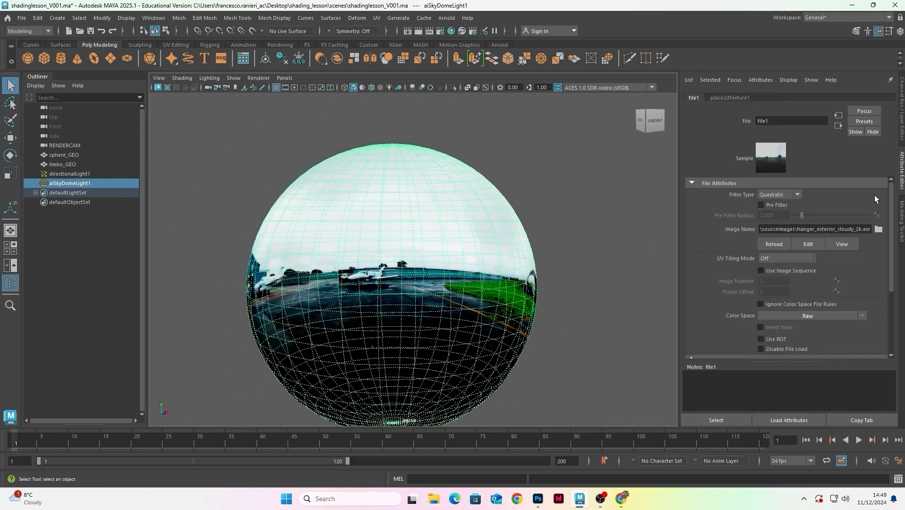
pyautogui.moveTo(801, 230); pyautogui.dragTo(728, 229)
pyautogui.click(806, 229)
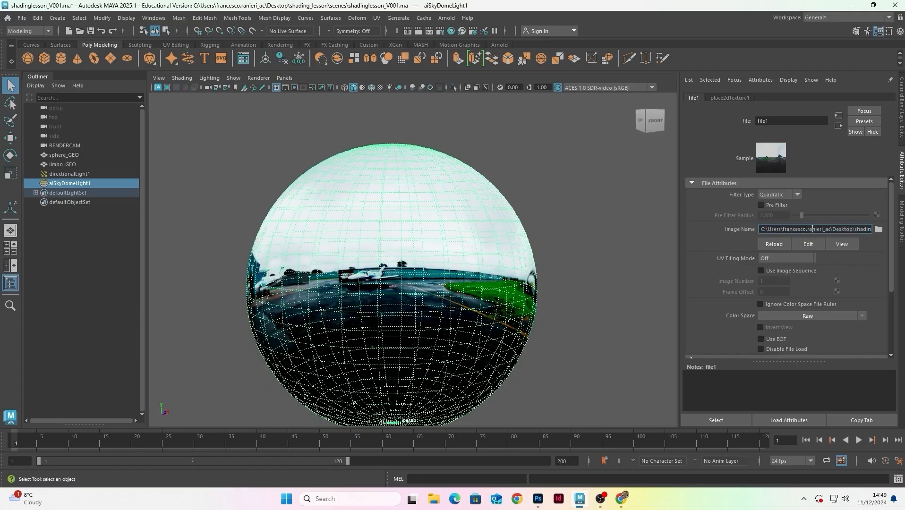
pyautogui.moveTo(830, 229); pyautogui.dragTo(784, 229)
pyautogui.moveTo(836, 230); pyautogui.dragTo(722, 225)
pyautogui.keyDown('alt'); pyautogui.moveTo(540, 225); pyautogui.dragTo(534, 206, button='middle'); pyautogui.keyUp('alt')
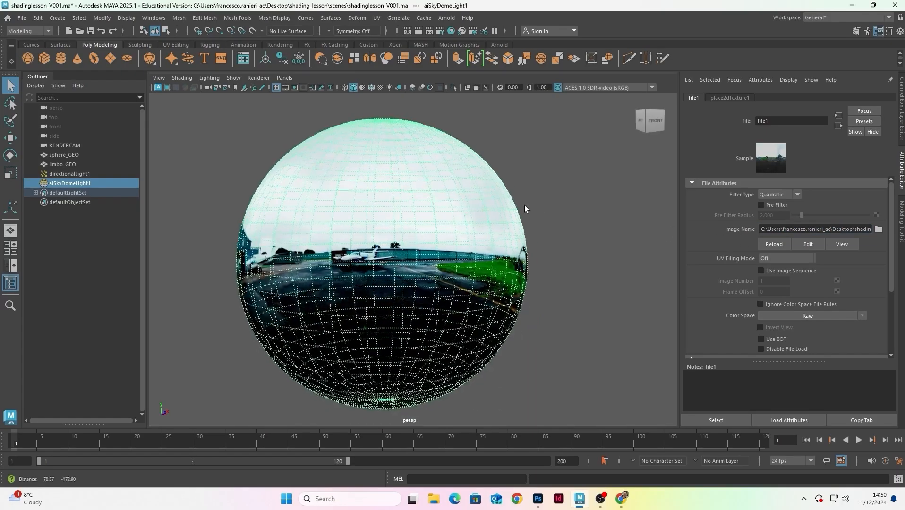
pyautogui.keyDown('alt'); pyautogui.moveTo(534, 206); pyautogui.dragTo(592, 214, button='right'); pyautogui.keyUp('alt')
pyautogui.keyDown('alt'); pyautogui.moveTo(592, 214); pyautogui.dragTo(523, 228); pyautogui.keyUp('alt')
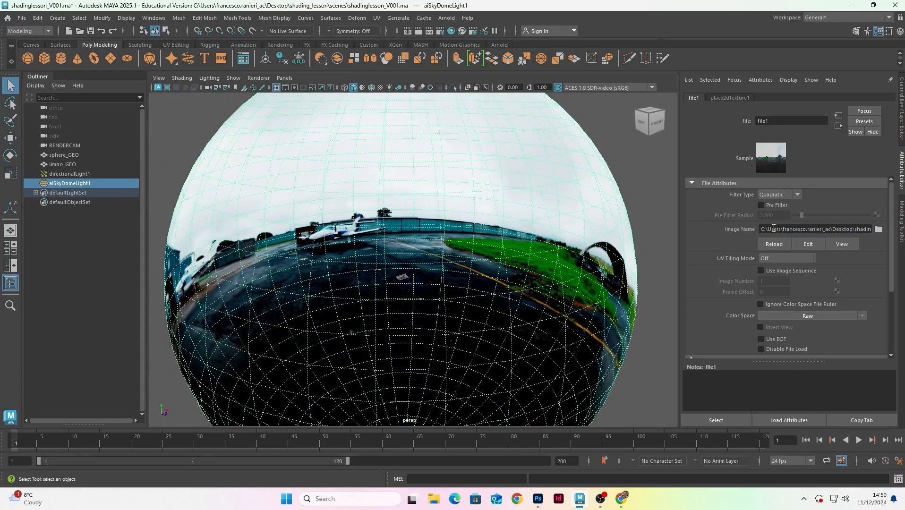
pyautogui.moveTo(833, 229)
pyautogui.mouseDown()
pyautogui.moveTo(784, 229)
pyautogui.moveTo(829, 227)
pyautogui.mouseUp()
pyautogui.click(808, 231)
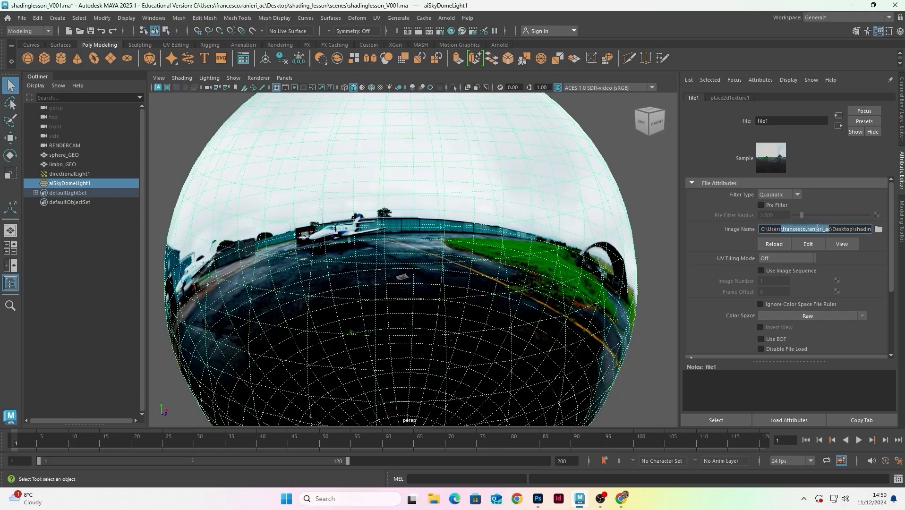
pyautogui.moveTo(784, 229); pyautogui.dragTo(822, 229)
# Load hanger_exterior_cloudy_2k.exr from the Desktop's shading_lesson\sourceimages folder as the sky dome's texture image
pyautogui.click(877, 230)
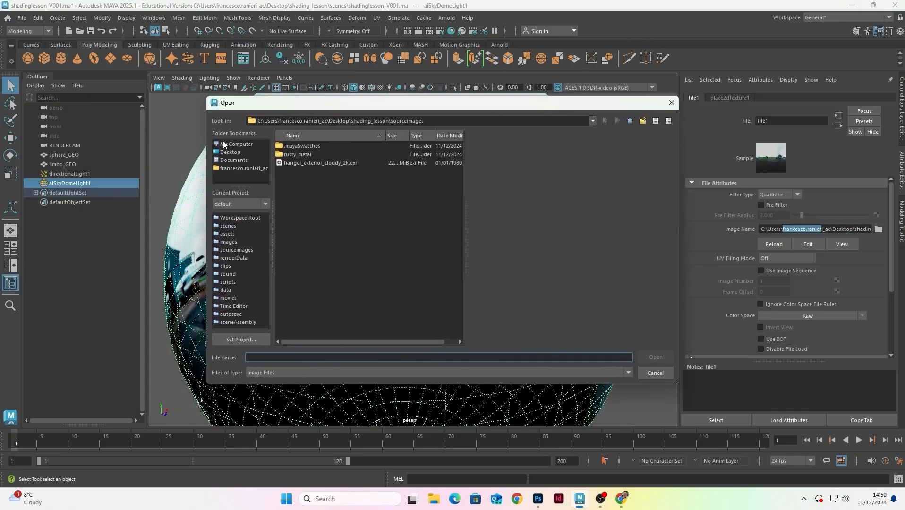
pyautogui.click(232, 151)
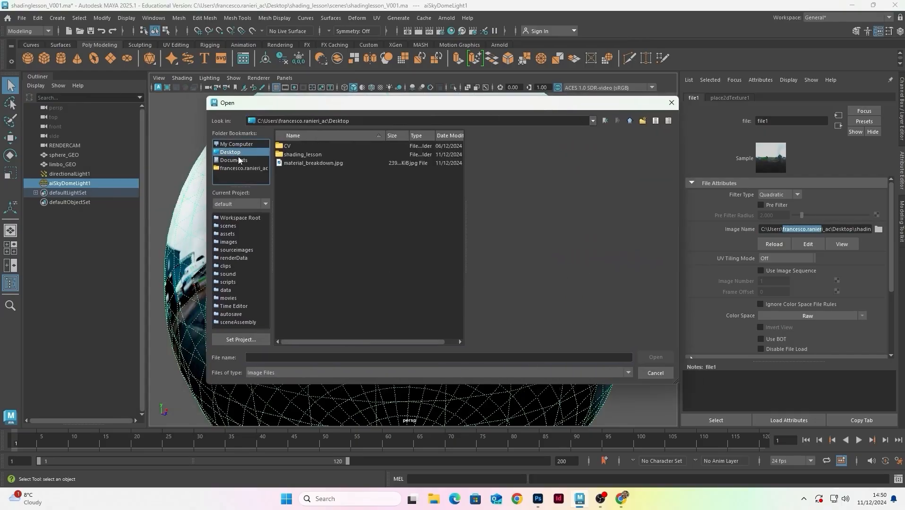
pyautogui.doubleClick(307, 154)
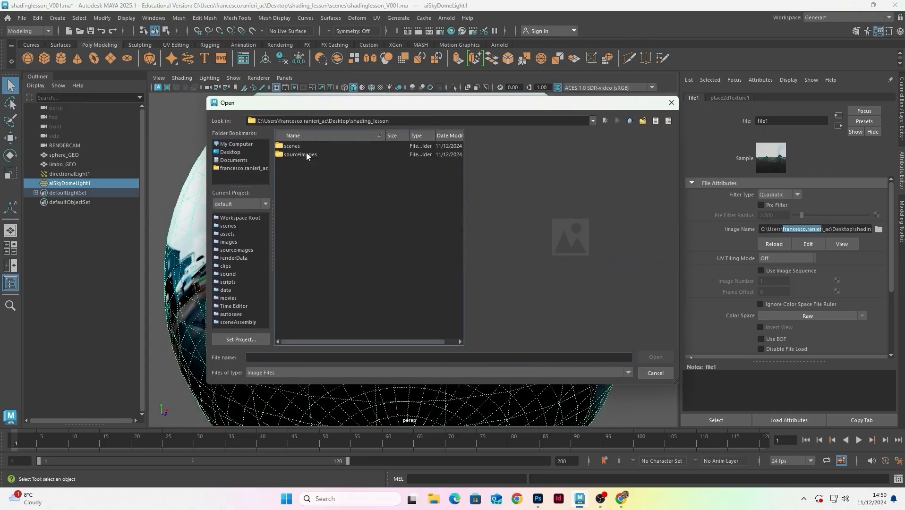
pyautogui.doubleClick(249, 174)
pyautogui.click(270, 184)
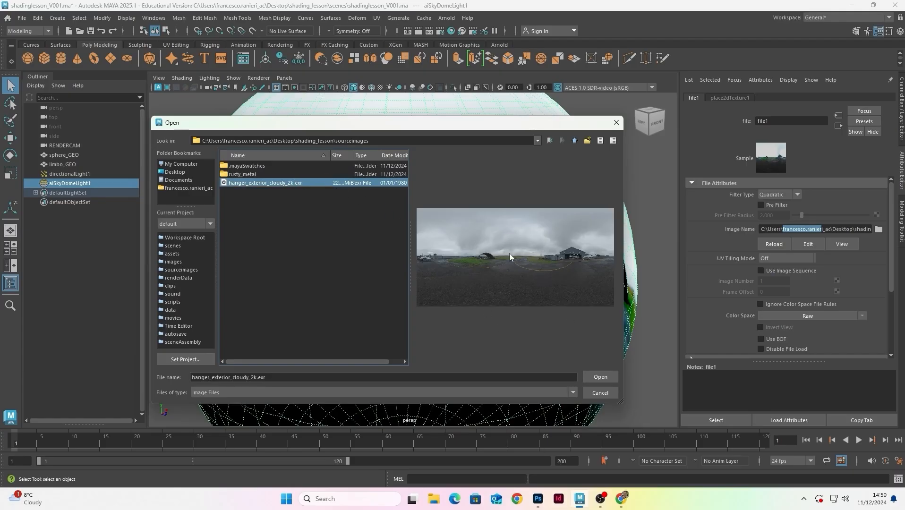
pyautogui.doubleClick(273, 183)
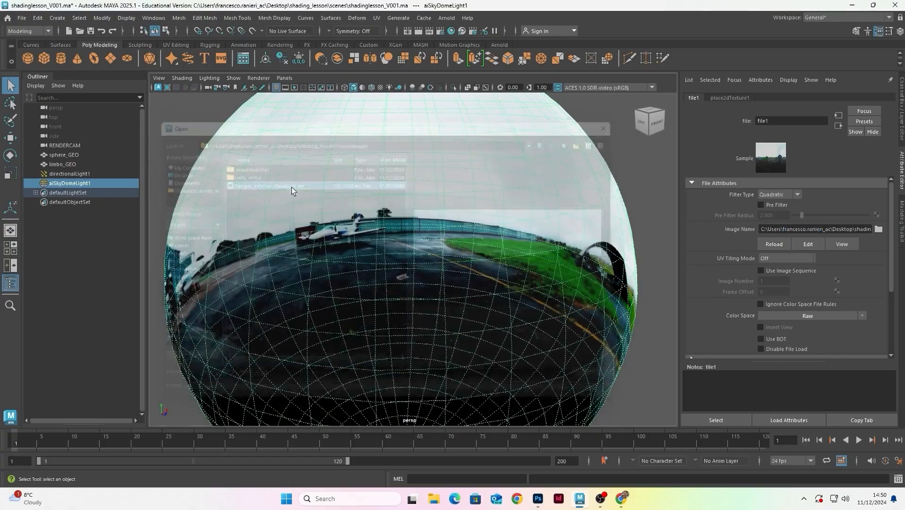
# Check the folder path in file1's image name, from the drive to the end of the entry
pyautogui.moveTo(827, 230); pyautogui.dragTo(663, 209)
pyautogui.moveTo(842, 230); pyautogui.dragTo(710, 222)
pyautogui.click(809, 230)
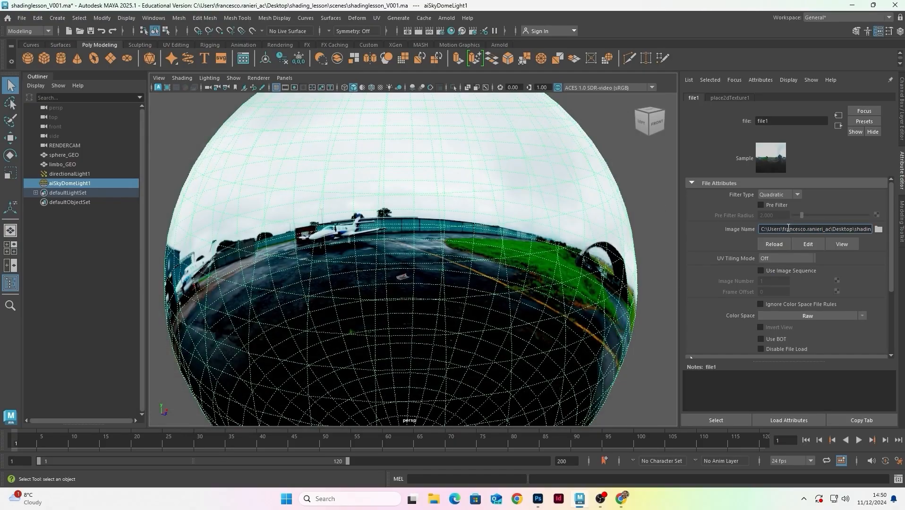
pyautogui.moveTo(781, 230); pyautogui.dragTo(831, 230)
pyautogui.click(789, 229)
pyautogui.moveTo(762, 229); pyautogui.dragTo(724, 221)
pyautogui.click(863, 230)
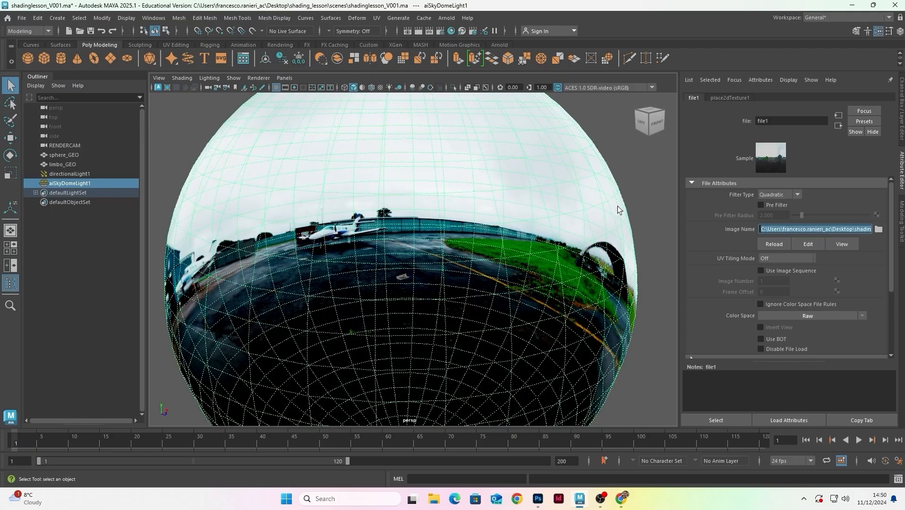
# Deselect the sky dome and inspect the panorama mapped onto it from a slightly different angle
pyautogui.click(635, 184)
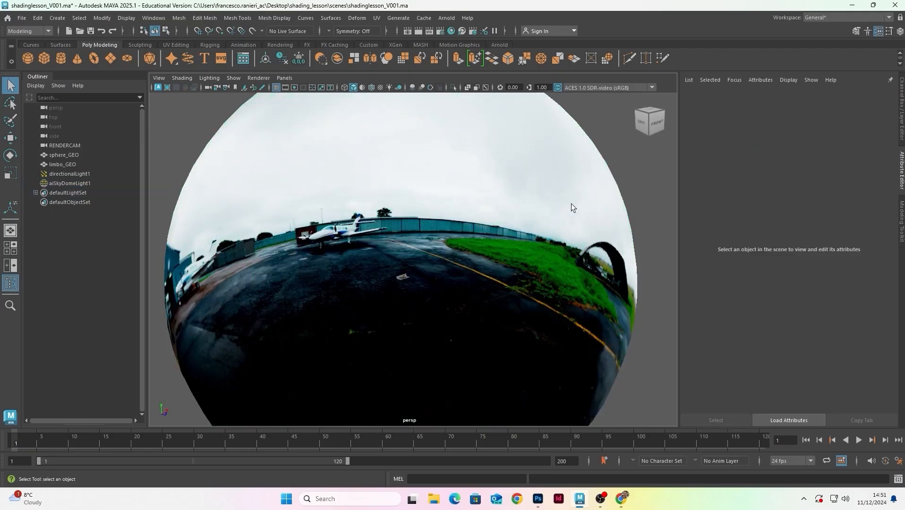
pyautogui.keyDown('alt'); pyautogui.moveTo(336, 202); pyautogui.dragTo(409, 206); pyautogui.keyUp('alt')
pyautogui.moveTo(408, 206)
pyautogui.keyDown('alt'); pyautogui.mouseDown(button='right')
pyautogui.moveTo(336, 188)
pyautogui.moveTo(405, 221)
pyautogui.mouseUp(button='right'); pyautogui.keyUp('alt')
# Reselect aiSkyDomeLight1, open its colour's file texture again and inspect the image path
pyautogui.click(80, 183)
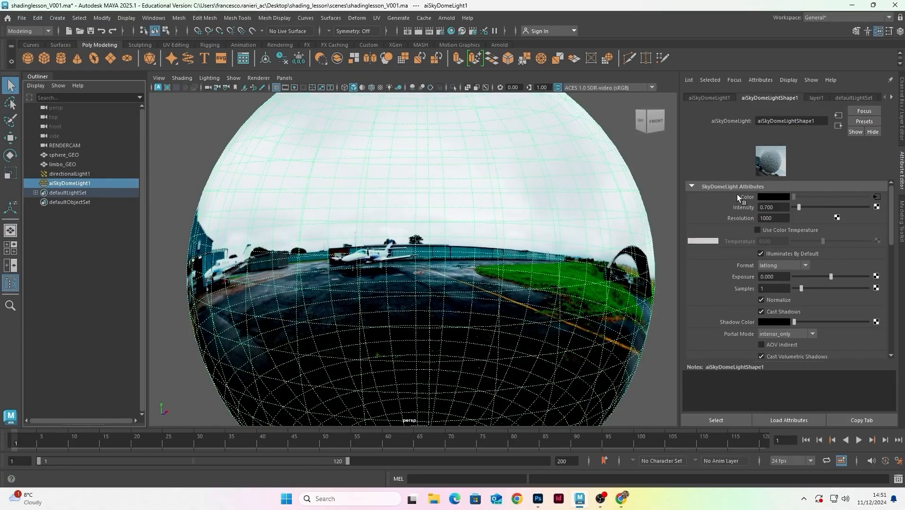
pyautogui.click(877, 198)
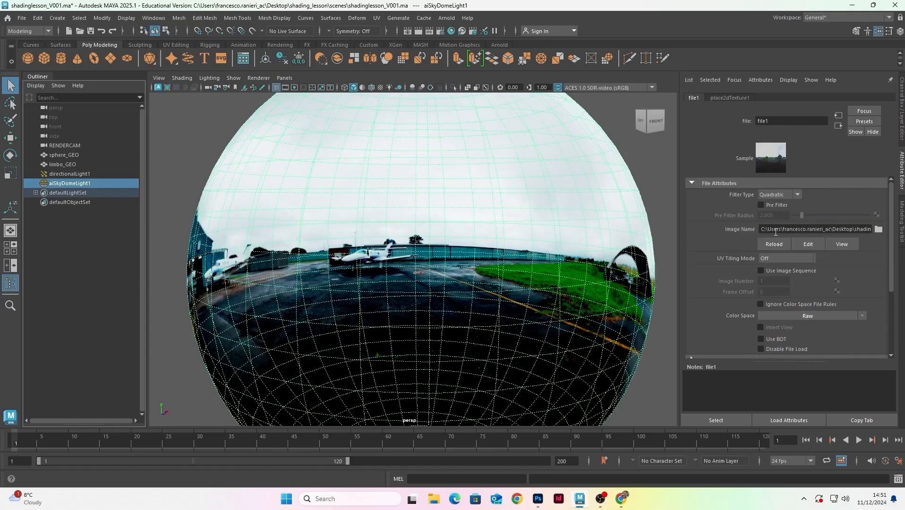
pyautogui.tripleClick(761, 229)
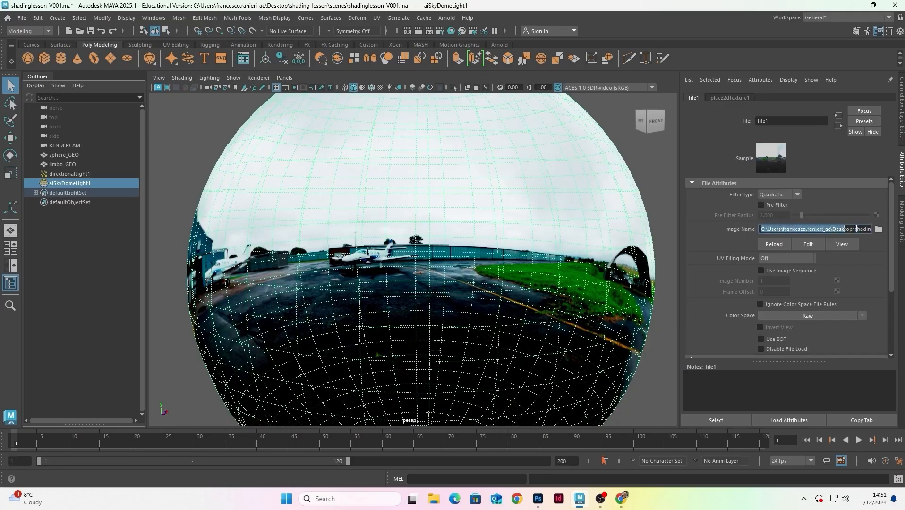
pyautogui.moveTo(870, 230); pyautogui.dragTo(828, 229)
pyautogui.click(855, 228)
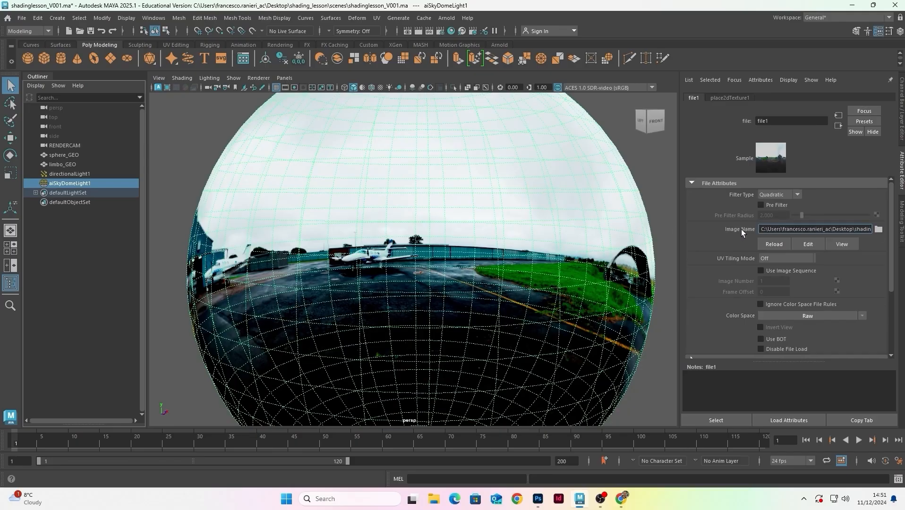
# Browse to shading_lesson\sourceimages on the Desktop again, reload hanger_exterior_cloudy_2k.exr into file1 and check its path
pyautogui.click(878, 230)
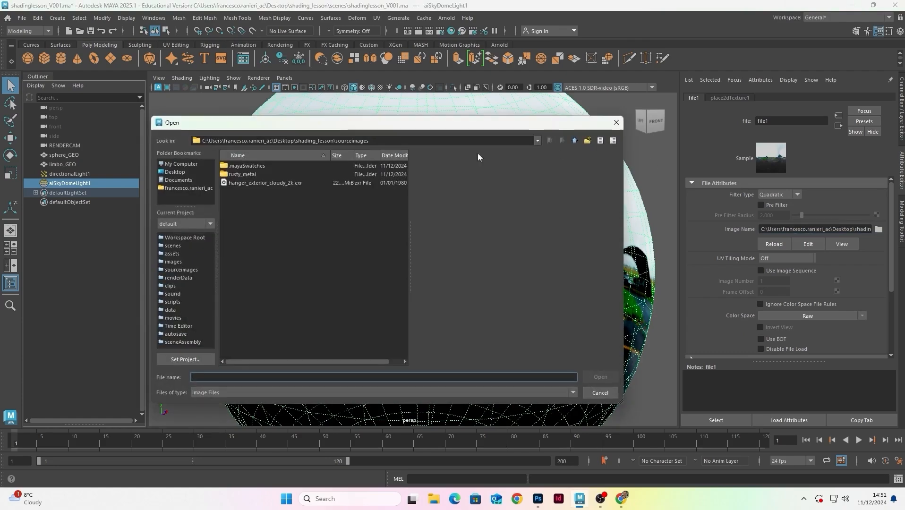
pyautogui.click(183, 172)
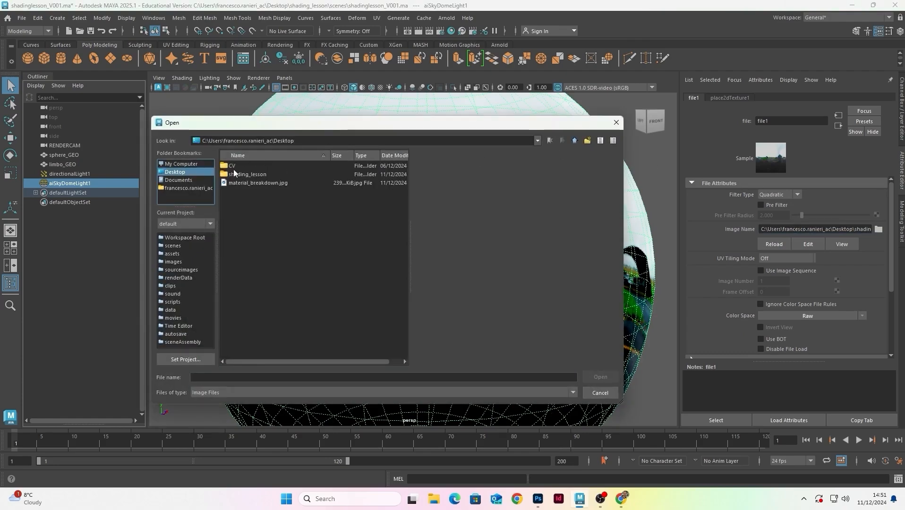
pyautogui.doubleClick(240, 175)
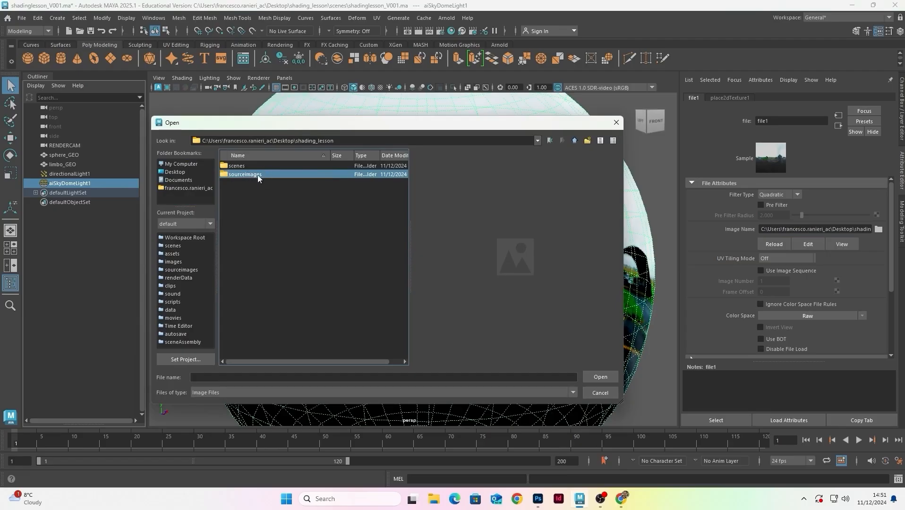
pyautogui.doubleClick(257, 175)
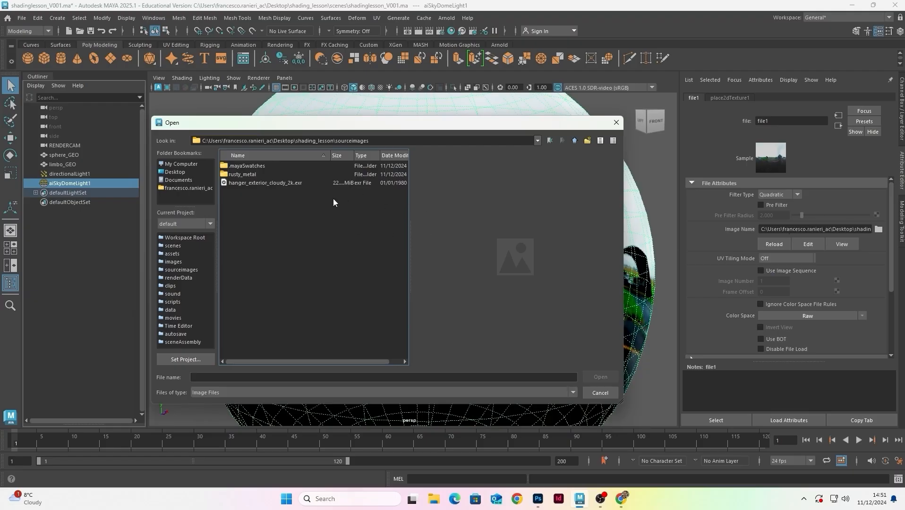
pyautogui.moveTo(359, 124); pyautogui.dragTo(418, 118)
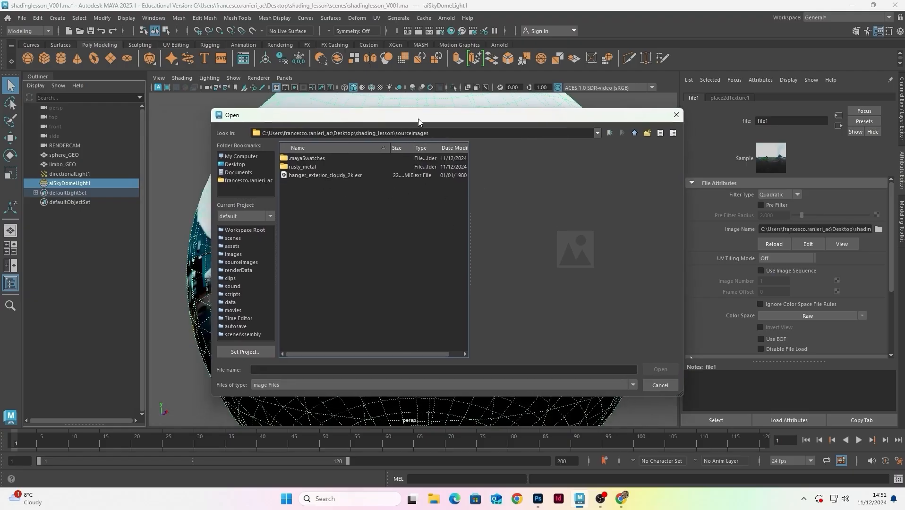
pyautogui.click(335, 175)
pyautogui.doubleClick(329, 176)
pyautogui.moveTo(845, 230); pyautogui.dragTo(747, 230)
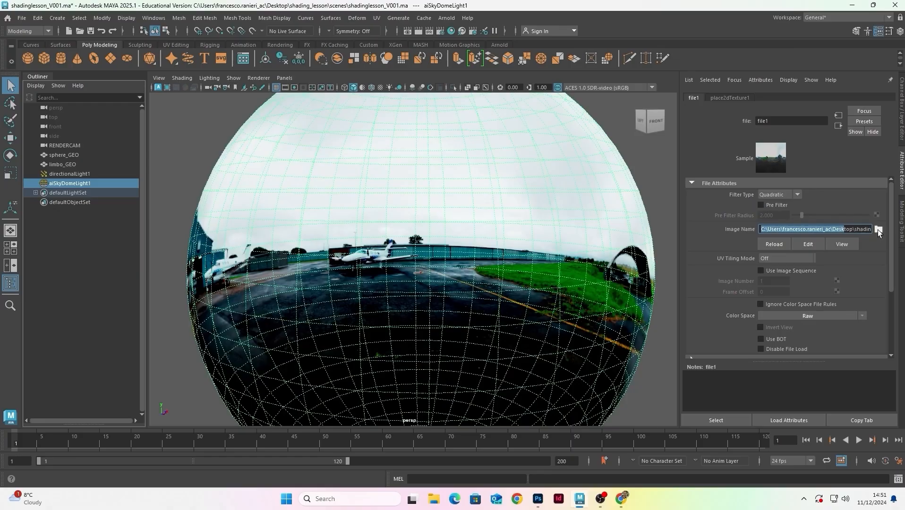
# Minimise Maya, look through the scenes and sourceimages folders inside the desktop's shading_lesson folder, and close the folder window
pyautogui.click(852, 5)
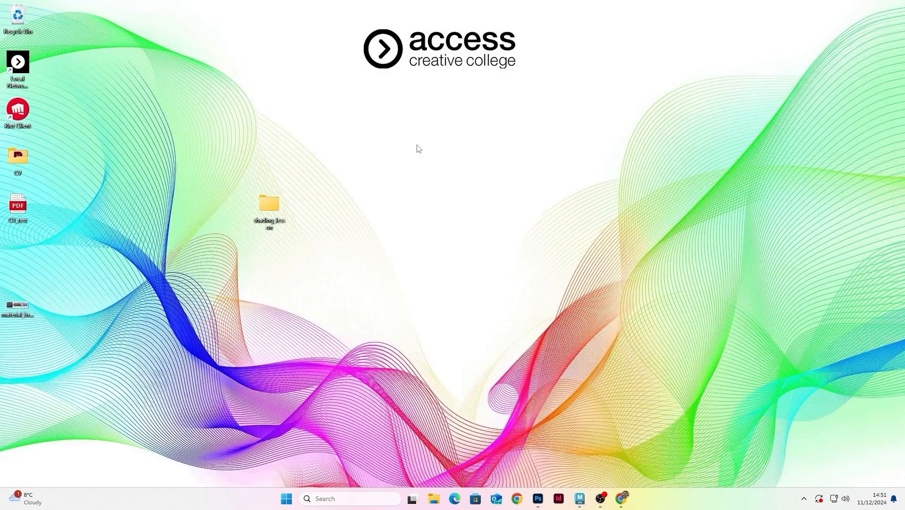
pyautogui.doubleClick(281, 208)
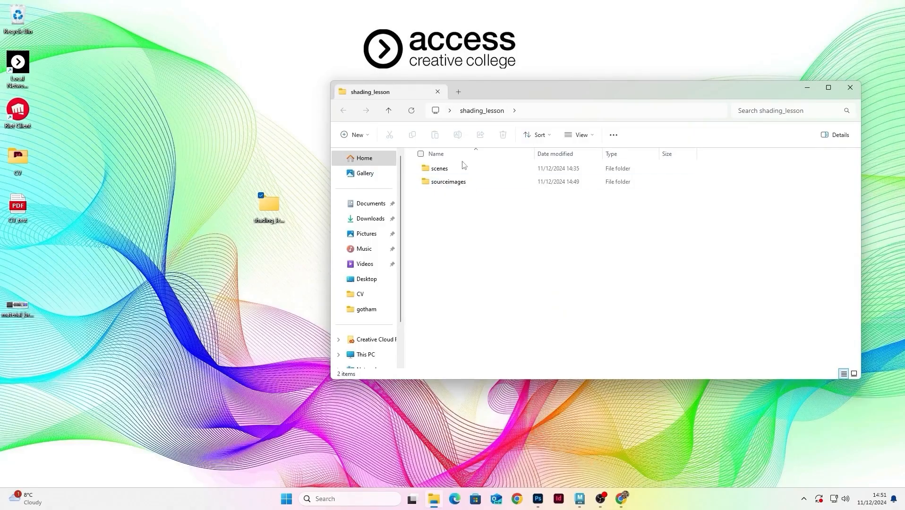
pyautogui.click(849, 88)
pyautogui.moveTo(262, 131); pyautogui.dragTo(326, 232)
pyautogui.doubleClick(267, 205)
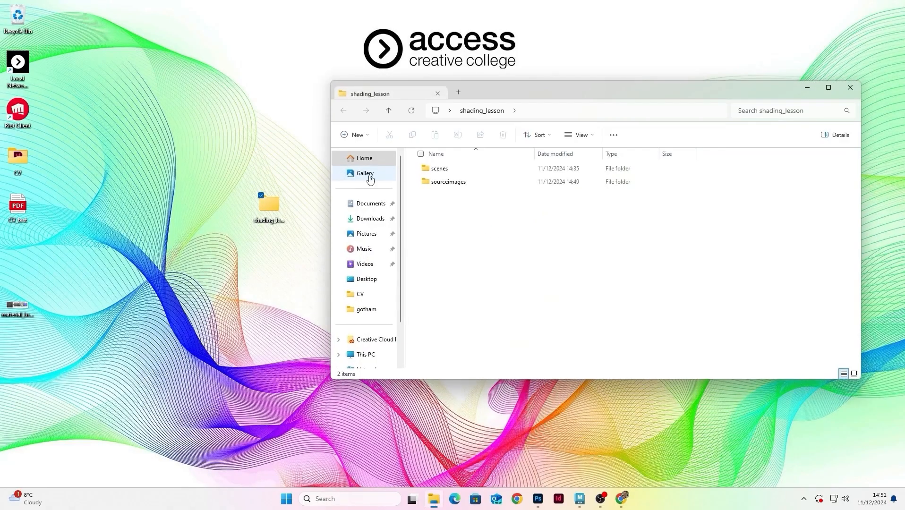
pyautogui.doubleClick(446, 169)
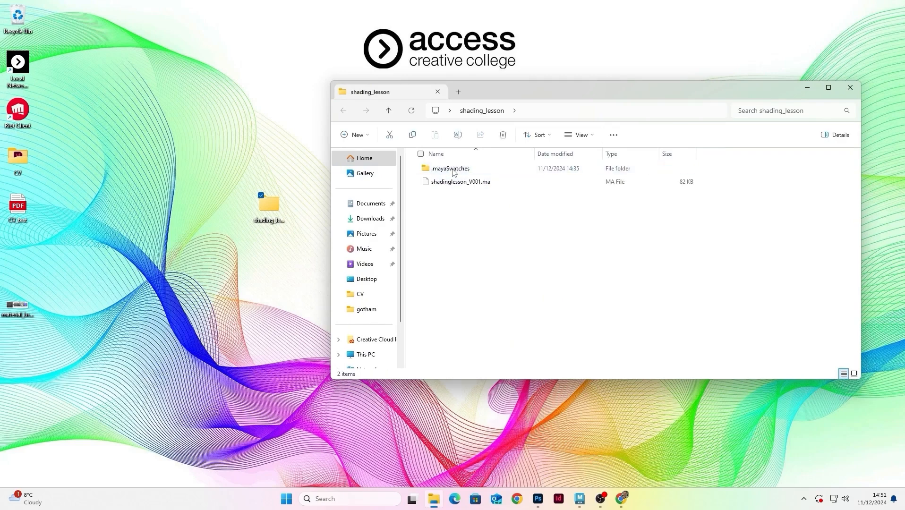
pyautogui.click(483, 112)
pyautogui.doubleClick(453, 182)
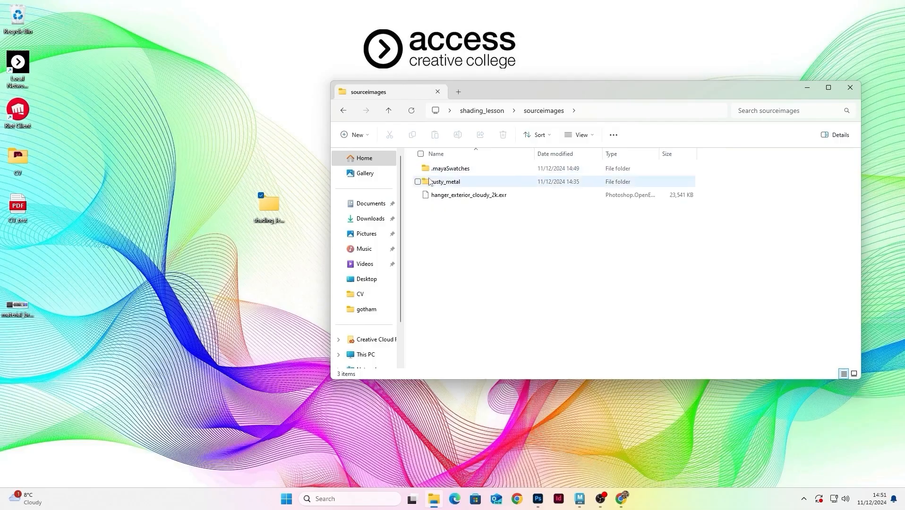
pyautogui.click(850, 87)
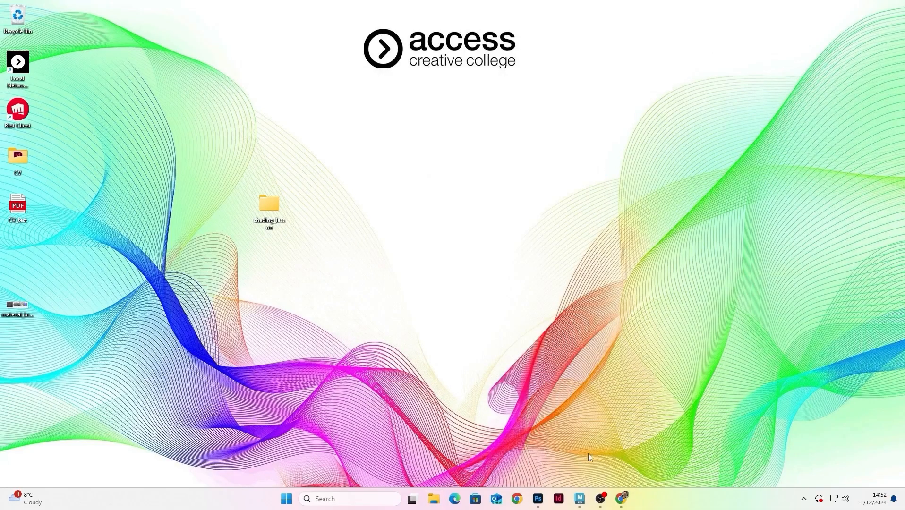
# Switch back to Maya and select sphere_GEO on the limbo backdrop inside the sky dome
pyautogui.click(582, 499)
pyautogui.scroll(5, 437, 274)
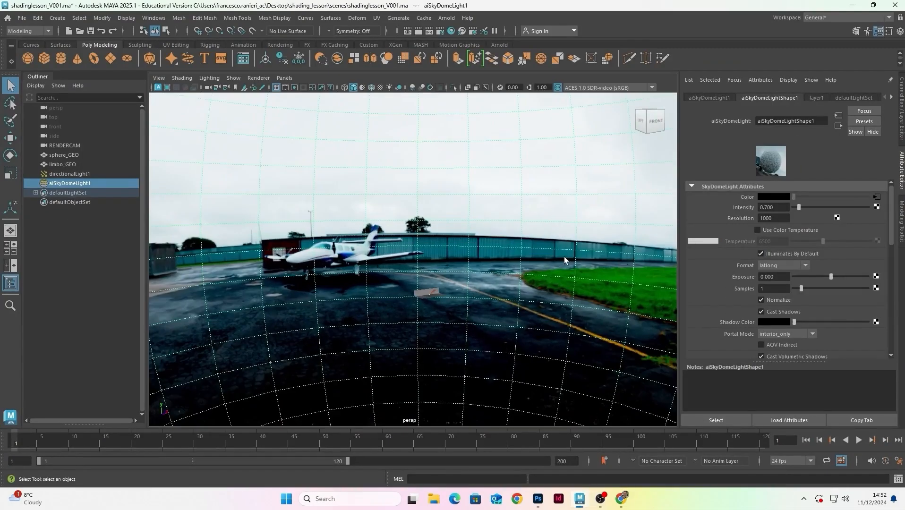
pyautogui.scroll(10, 435, 268)
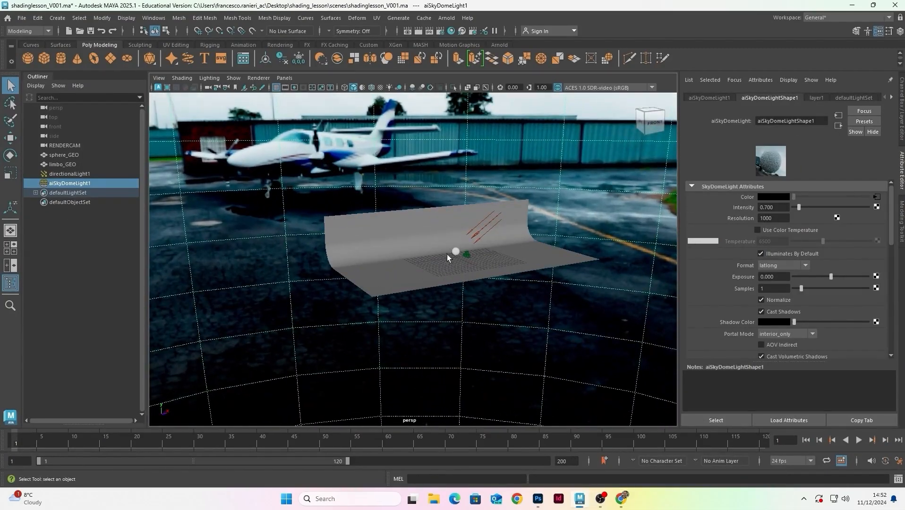
pyautogui.click(457, 253)
pyautogui.scroll(6, 461, 258)
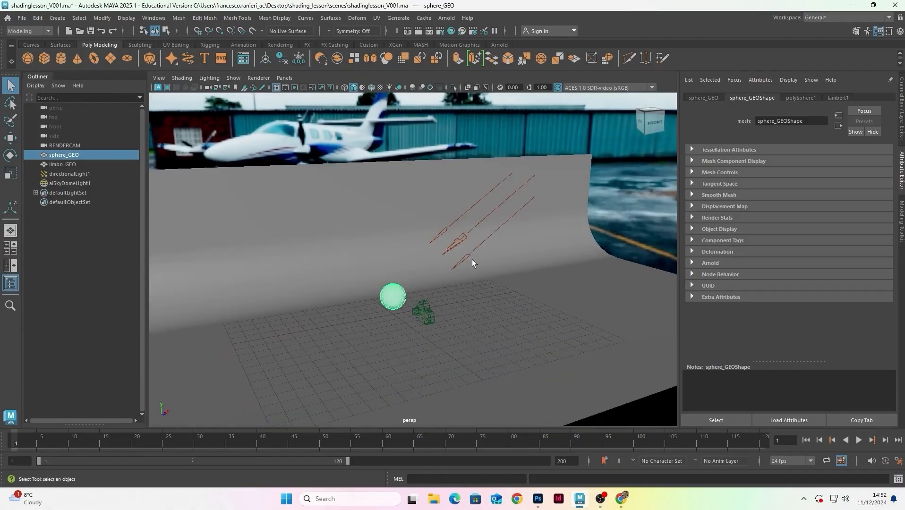
# Switch to the four-view layout with the top view replacing the RENDERCAM view
pyautogui.press('space')
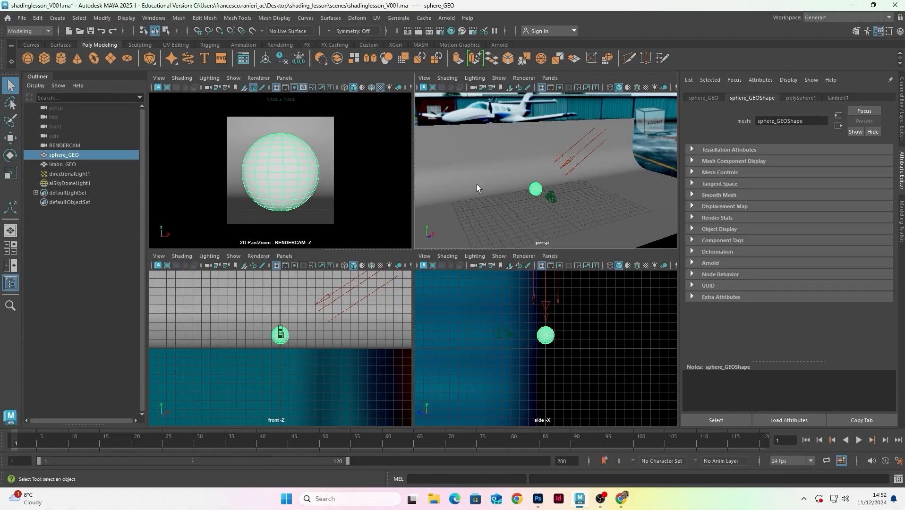
pyautogui.press('space')
pyautogui.press('space')
pyautogui.click(11, 248)
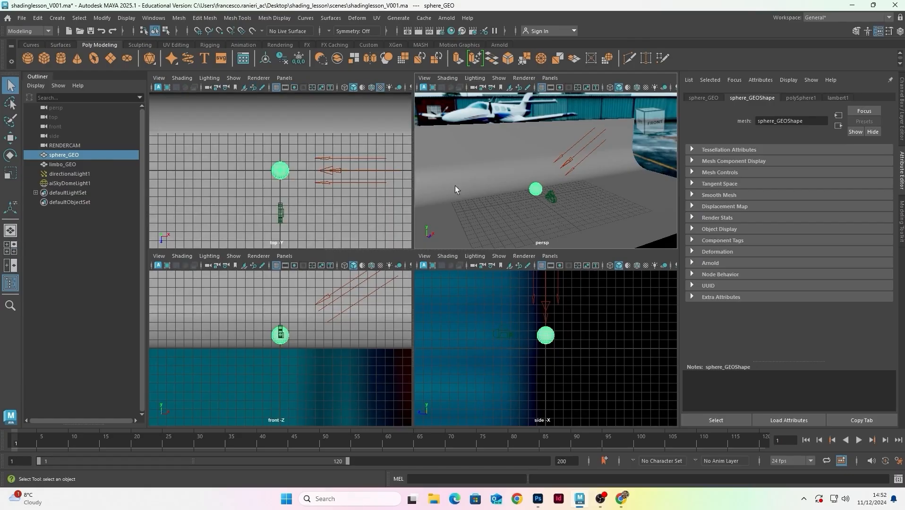
pyautogui.press('space')
pyautogui.press('space')
# Frame the selected sphere in the perspective view, with the camera and light partly visible around it
pyautogui.keyDown('alt'); pyautogui.moveTo(505, 231); pyautogui.dragTo(504, 232); pyautogui.keyUp('alt')
pyautogui.keyDown('alt'); pyautogui.moveTo(504, 232); pyautogui.dragTo(529, 163, button='right'); pyautogui.keyUp('alt')
pyautogui.scroll(-4, 551, 192)
pyautogui.press('f')
pyautogui.keyDown('alt'); pyautogui.moveTo(528, 163); pyautogui.dragTo(533, 198, button='middle'); pyautogui.keyUp('alt')
pyautogui.scroll(-1, 295, 172)
pyautogui.scroll(-1, 293, 300)
pyautogui.scroll(2, 293, 300)
pyautogui.scroll(3, 511, 344)
pyautogui.keyDown('alt'); pyautogui.moveTo(533, 199); pyautogui.dragTo(535, 196); pyautogui.keyUp('alt')
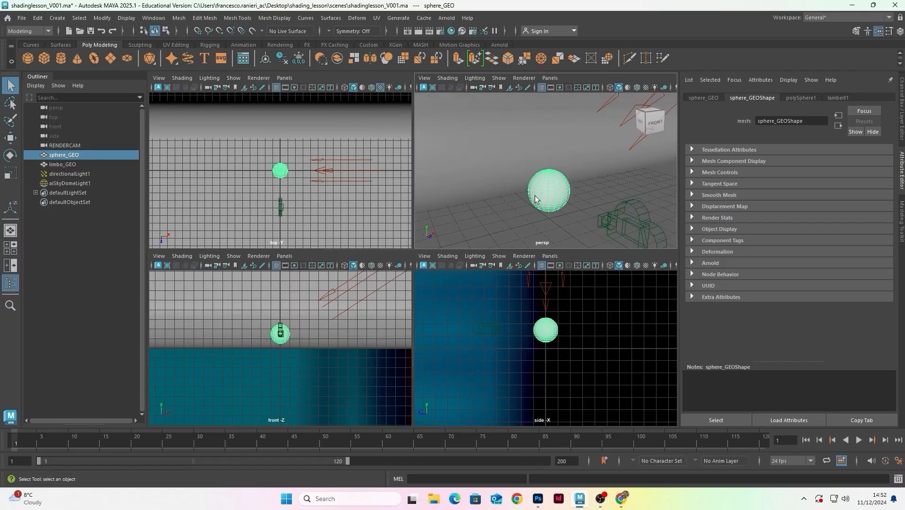
# Replace the top view in the four-view layout with the view through RENDERCAM
pyautogui.click(285, 74)
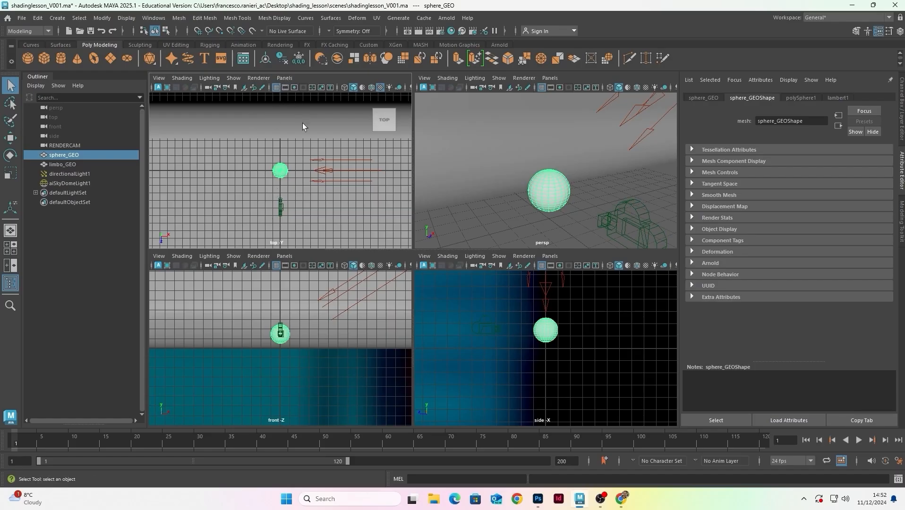
pyautogui.click(284, 78)
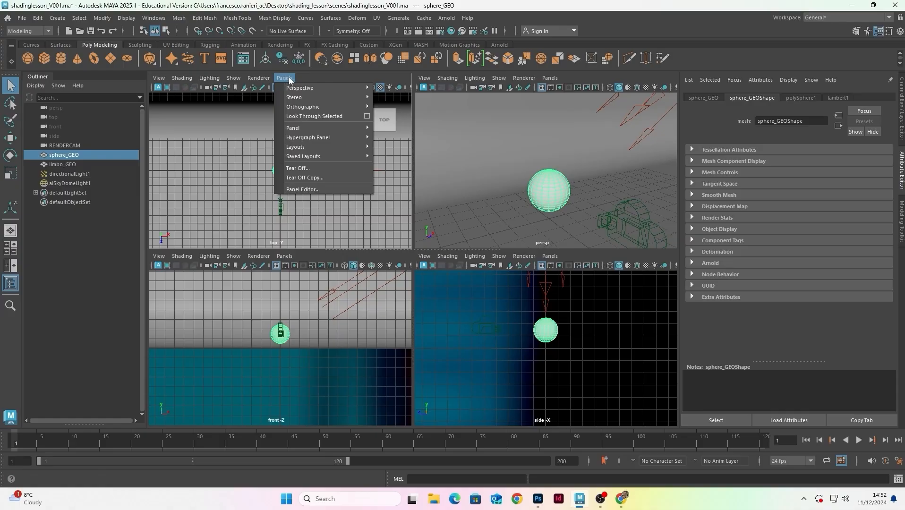
pyautogui.moveTo(302, 88)
pyautogui.click(397, 89)
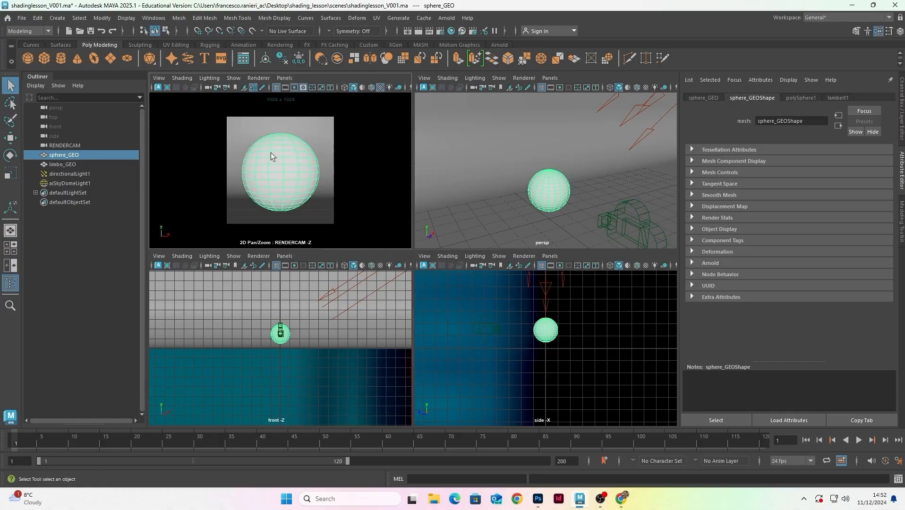
# Select limbo_GEO in the perspective view and maximise the RENDERCAM view to fill the viewport area
pyautogui.keyDown('alt'); pyautogui.moveTo(550, 189); pyautogui.dragTo(529, 159); pyautogui.keyUp('alt')
pyautogui.keyDown('alt'); pyautogui.moveTo(529, 163); pyautogui.dragTo(525, 159, button='middle'); pyautogui.keyUp('alt')
pyautogui.keyDown('alt'); pyautogui.moveTo(525, 158); pyautogui.dragTo(505, 146); pyautogui.keyUp('alt')
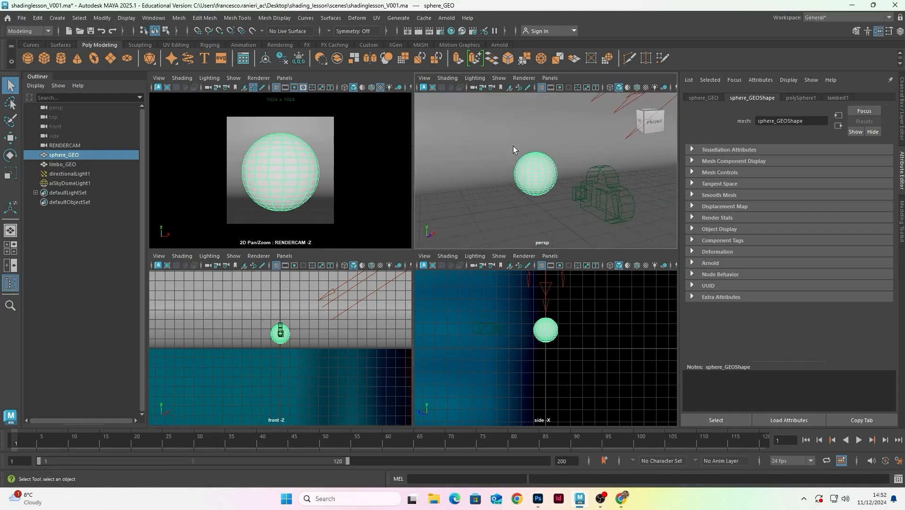
pyautogui.click(484, 141)
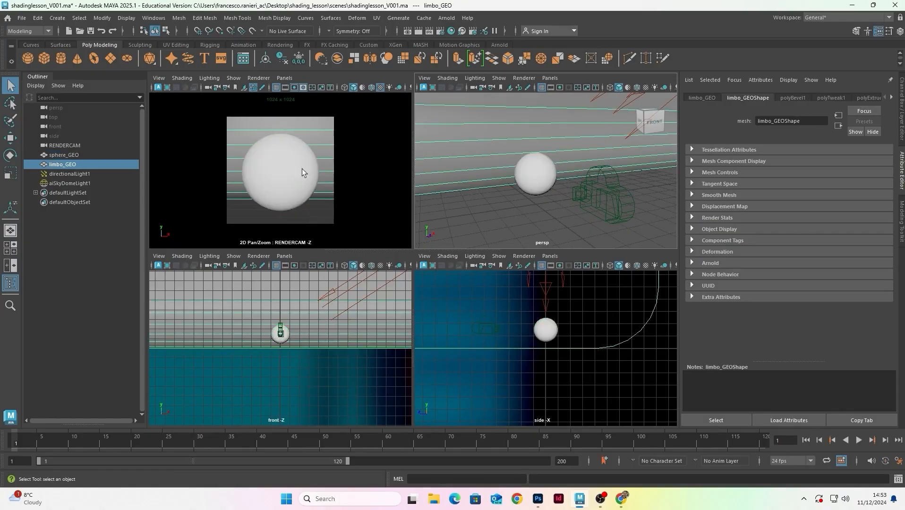
pyautogui.press('space')
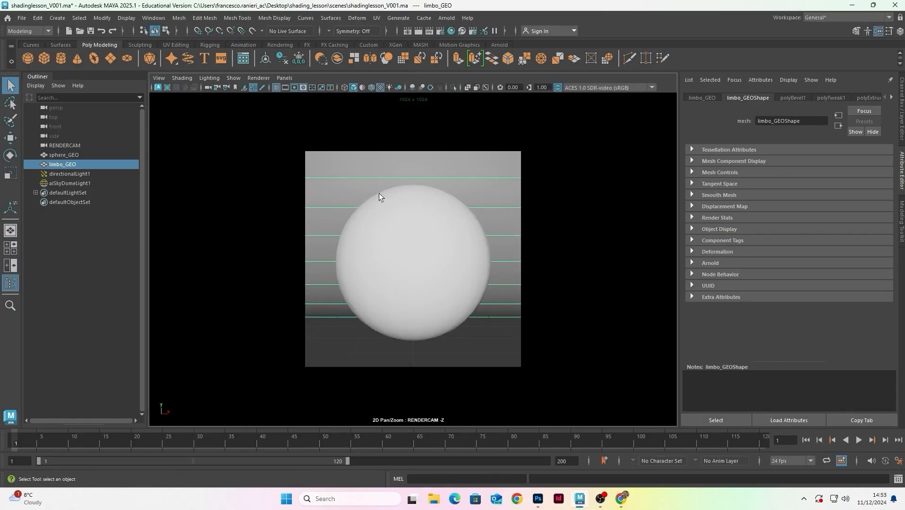
pyautogui.click(108, 268)
# Add limbo_GEO to a new display layer, set that layer to reference mode, and test selecting the backdrop in the viewport
pyautogui.click(902, 119)
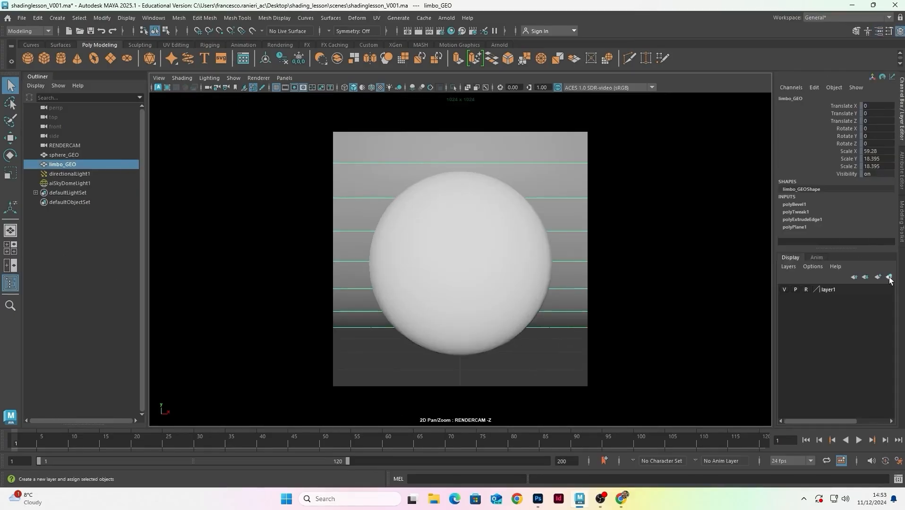
pyautogui.click(890, 279)
pyautogui.click(807, 290)
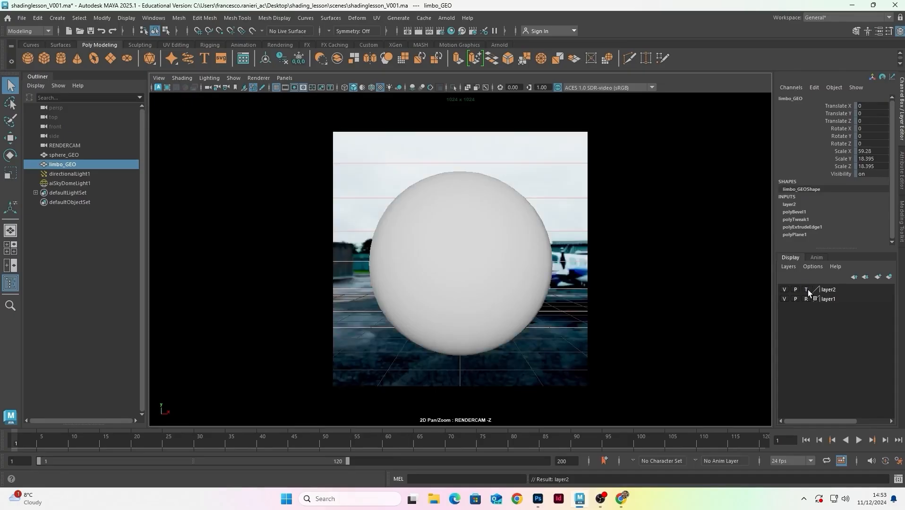
pyautogui.click(807, 290)
pyautogui.click(594, 162)
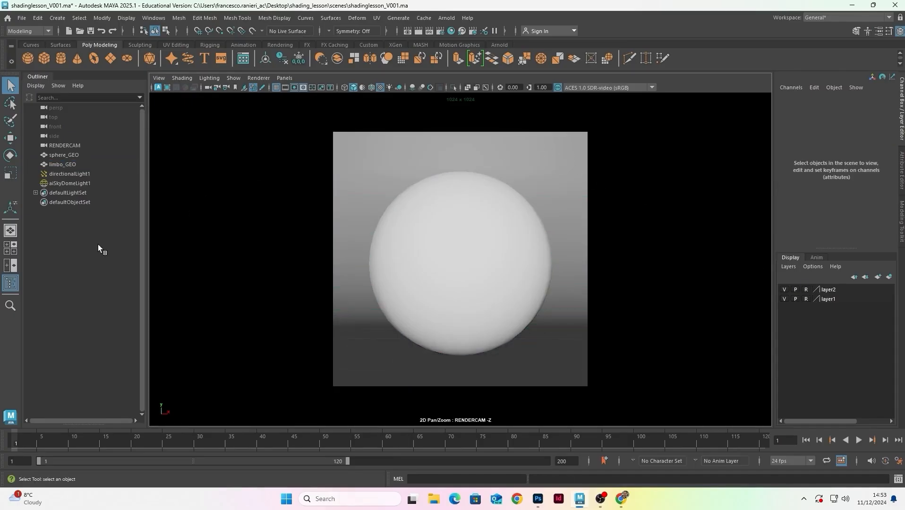
pyautogui.click(418, 249)
pyautogui.click(424, 138)
# Open the Arnold RenderView and shrink its window so it fits over the viewport with the whole render frame showing
pyautogui.click(444, 20)
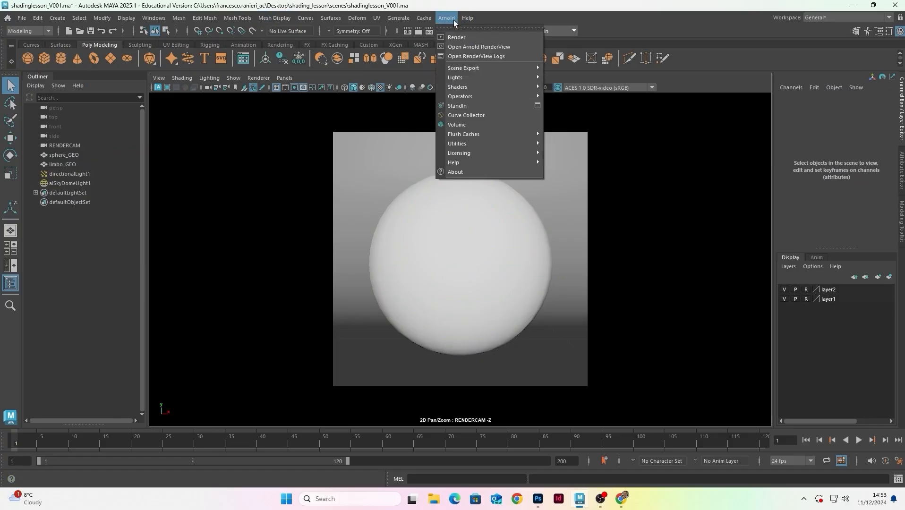
pyautogui.click(474, 46)
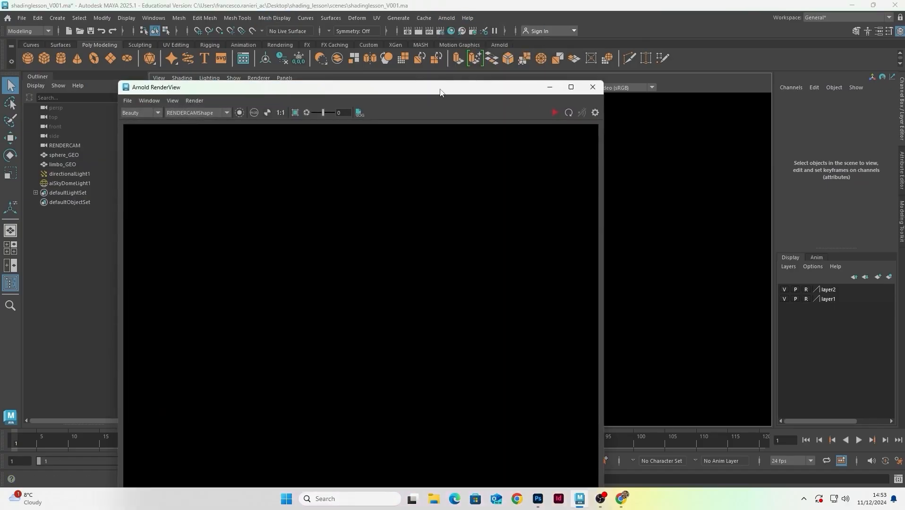
pyautogui.moveTo(441, 89); pyautogui.dragTo(501, 45)
pyautogui.moveTo(669, 43); pyautogui.dragTo(586, 239)
pyautogui.moveTo(503, 246); pyautogui.dragTo(585, 104)
pyautogui.scroll(-3, 529, 219)
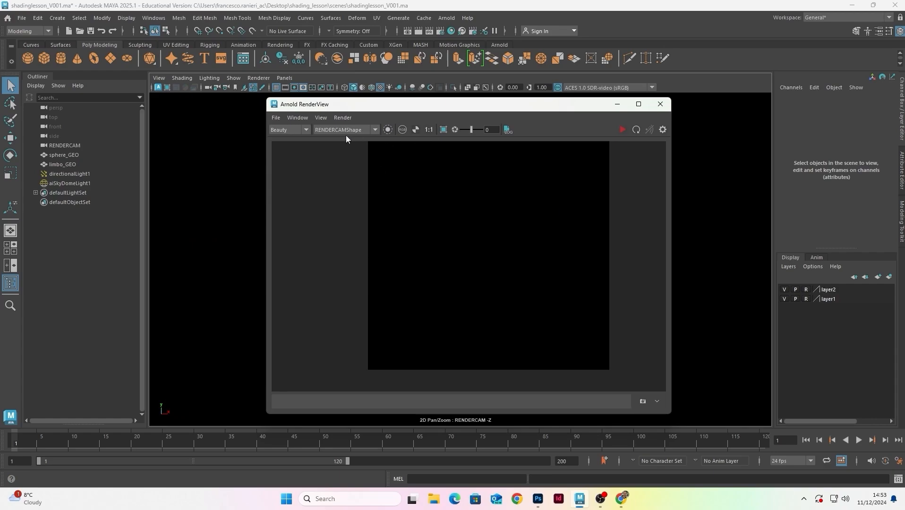
pyautogui.moveTo(564, 104); pyautogui.dragTo(564, 87)
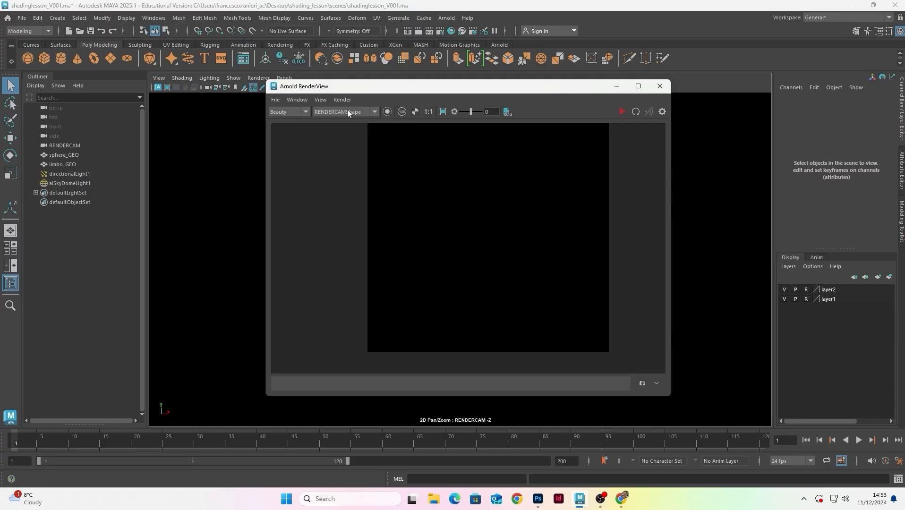
# Check the RenderView's camera choices and shift its window aside to compare it with the RENDERCAM viewport
pyautogui.click(368, 112)
pyautogui.click(303, 86)
pyautogui.moveTo(315, 87); pyautogui.dragTo(484, 244)
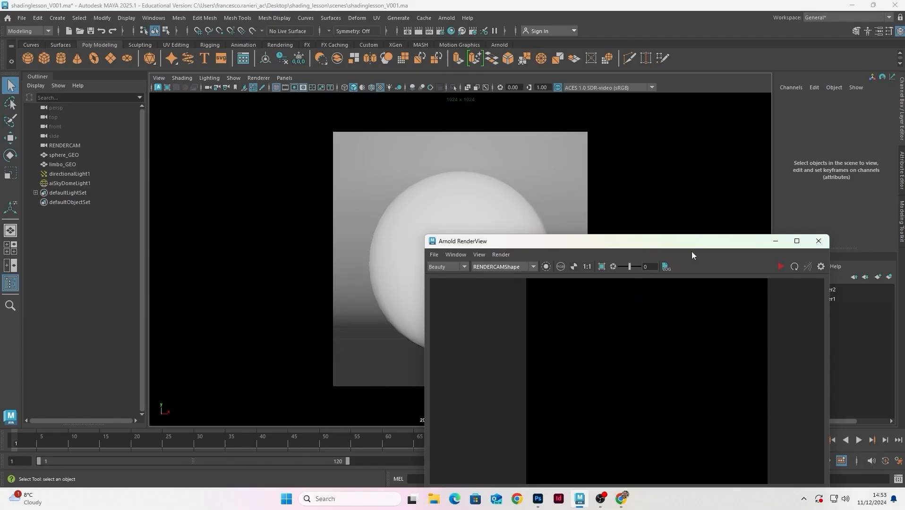
pyautogui.moveTo(506, 240); pyautogui.dragTo(468, 174)
pyautogui.click(476, 202)
pyautogui.click(463, 219)
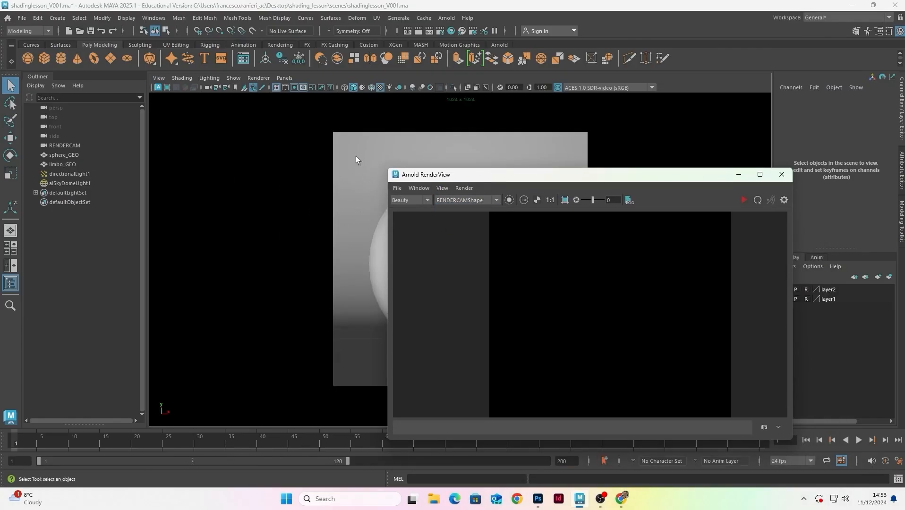
# Switch the render camera to perspShape and select RENDERCAM in the scene for comparison
pyautogui.click(475, 201)
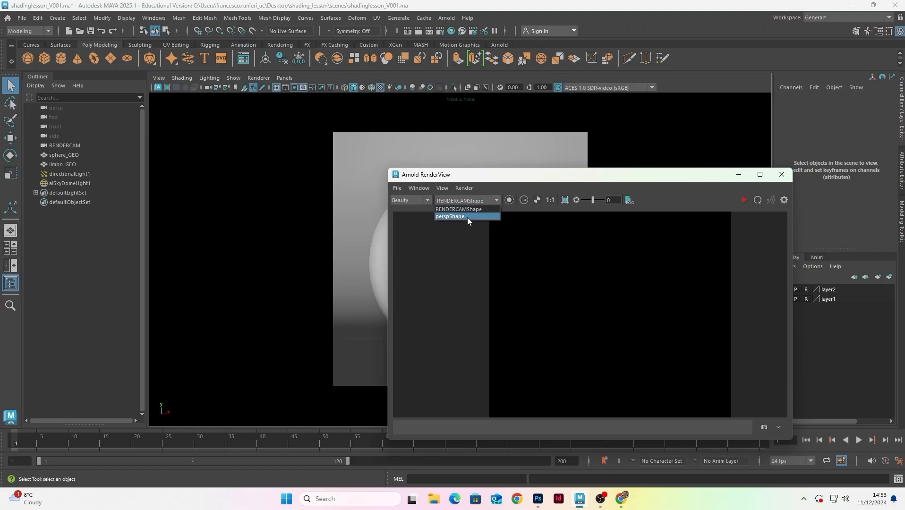
pyautogui.click(467, 217)
pyautogui.click(468, 201)
pyautogui.click(67, 146)
pyautogui.click(454, 200)
pyautogui.click(451, 216)
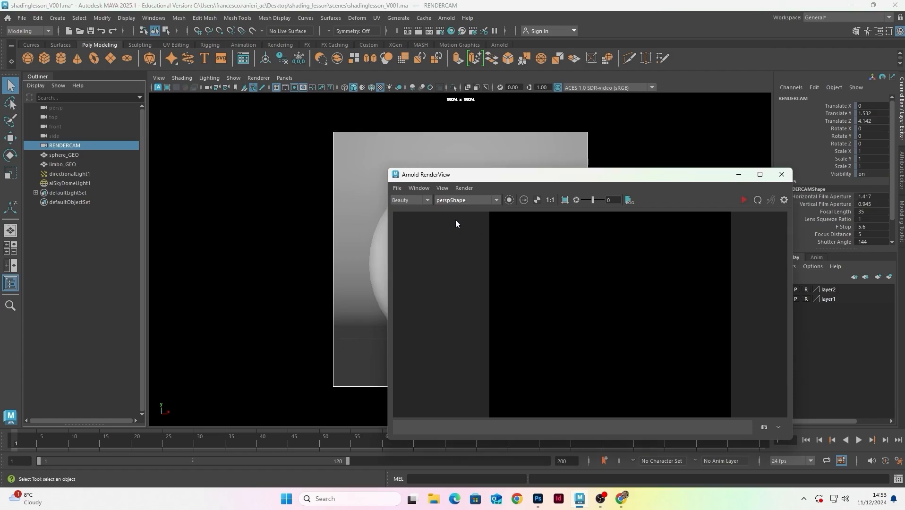
# Set the render camera to RENDERCAMShape and enlarge the RenderView window over the viewport
pyautogui.click(461, 201)
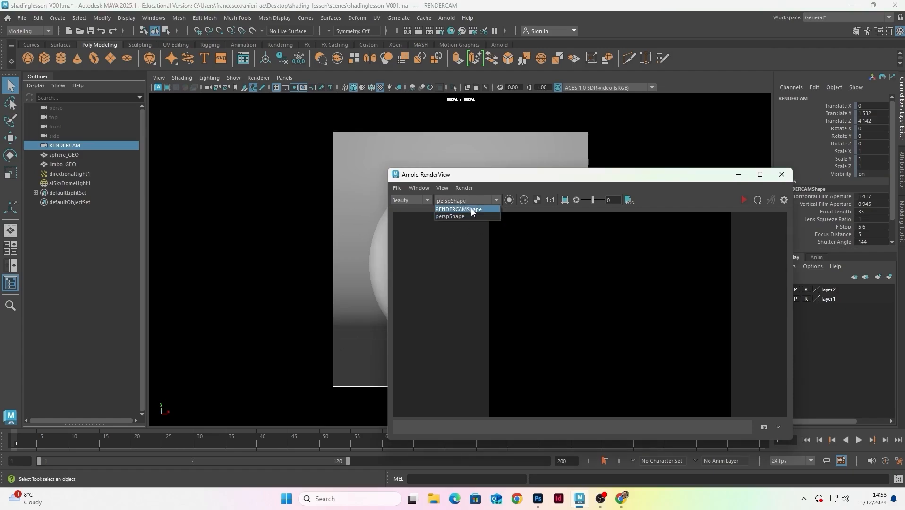
pyautogui.click(472, 210)
pyautogui.moveTo(523, 180); pyautogui.dragTo(322, 108)
pyautogui.moveTo(585, 364); pyautogui.dragTo(686, 415)
pyautogui.scroll(1, 486, 215)
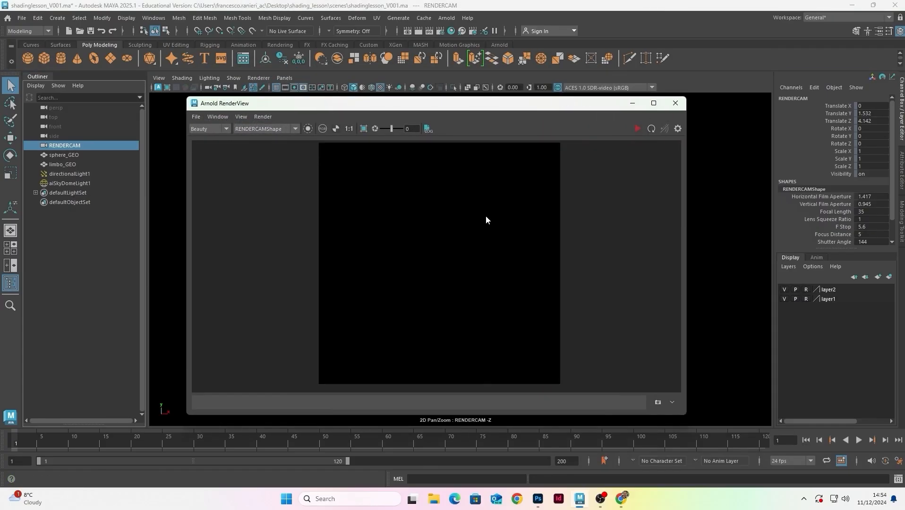
pyautogui.scroll(-1, 461, 199)
pyautogui.scroll(1, 443, 225)
pyautogui.scroll(-1, 438, 212)
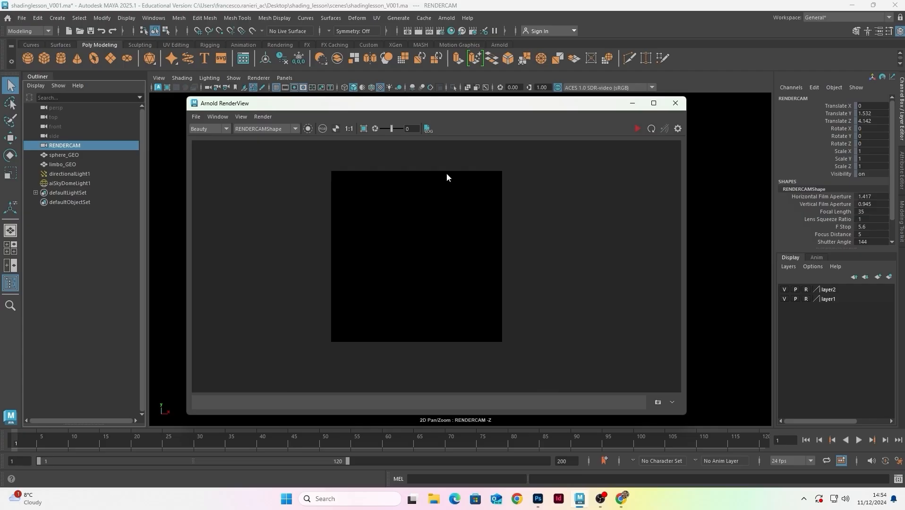
pyautogui.moveTo(456, 102); pyautogui.dragTo(407, 113)
# Start an Arnold render of the sphere through RENDERCAMShape with the whole frame visible in the RenderView
pyautogui.click(594, 137)
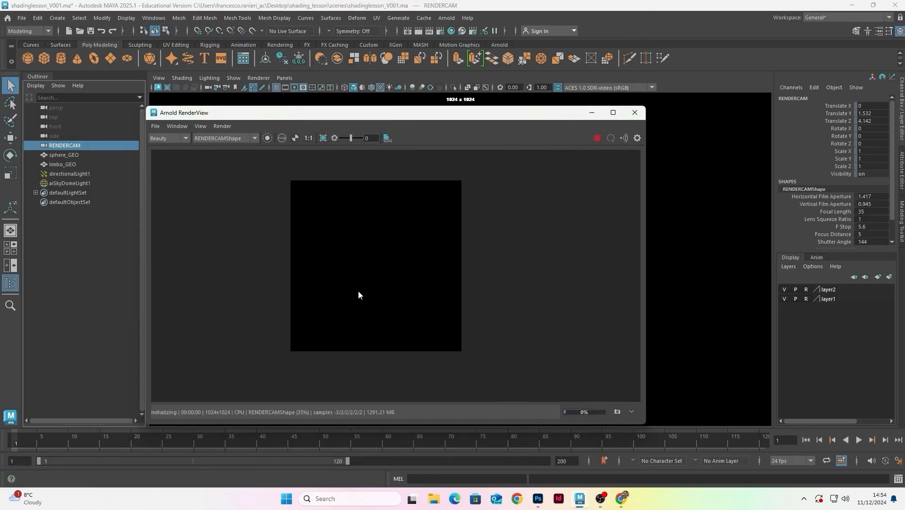
pyautogui.scroll(1, 380, 254)
pyautogui.moveTo(399, 246)
pyautogui.mouseDown(button='middle')
pyautogui.moveTo(399, 209)
pyautogui.moveTo(398, 230)
pyautogui.mouseUp(button='middle')
pyautogui.scroll(-2, 397, 219)
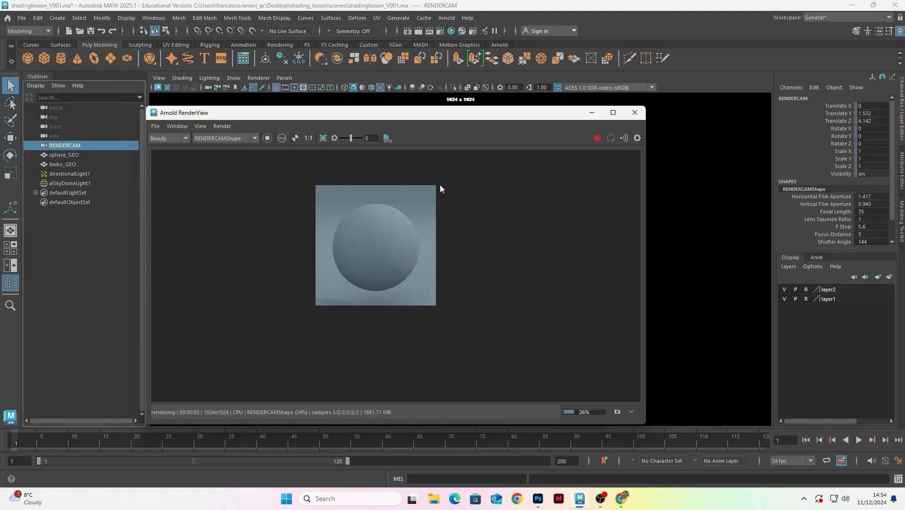
# Compare the render with the RENDERCAM viewport, then stop the render and close the RenderView
pyautogui.moveTo(447, 114); pyautogui.dragTo(382, 286)
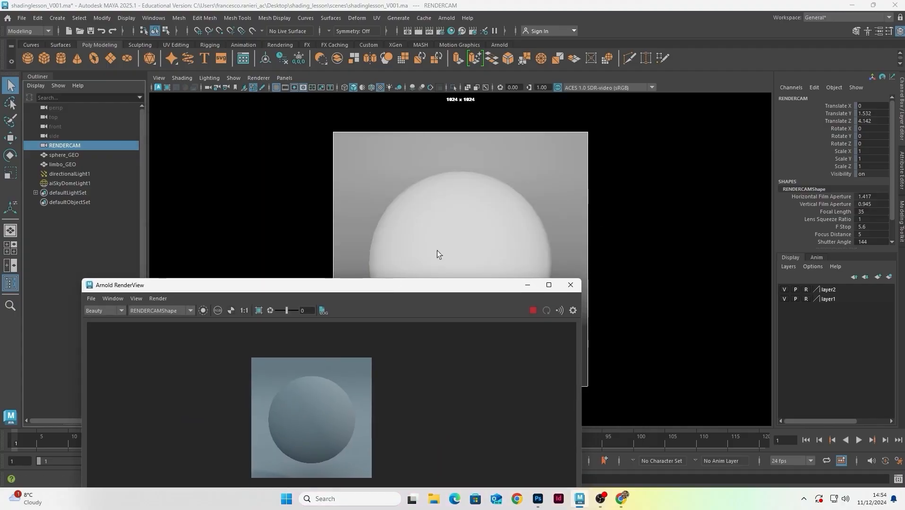
pyautogui.moveTo(487, 291); pyautogui.dragTo(517, 123)
pyautogui.click(546, 198)
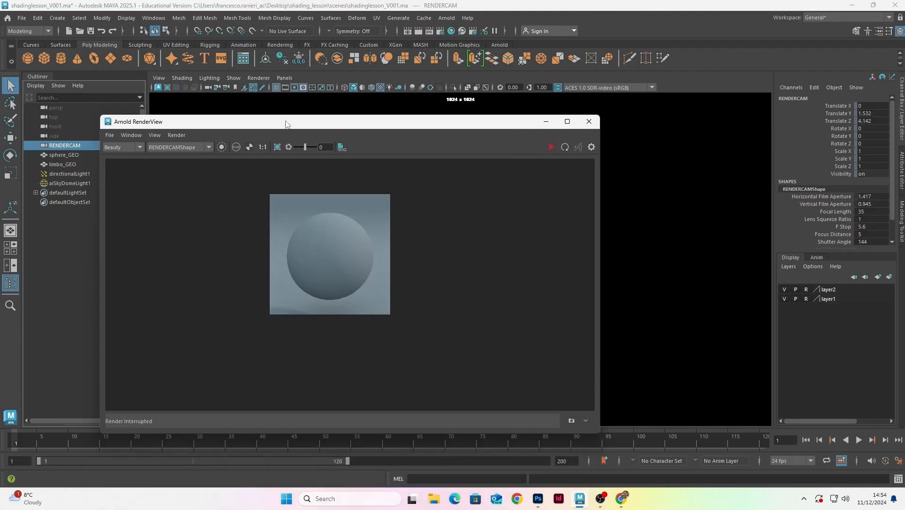
pyautogui.moveTo(279, 126); pyautogui.dragTo(309, 119)
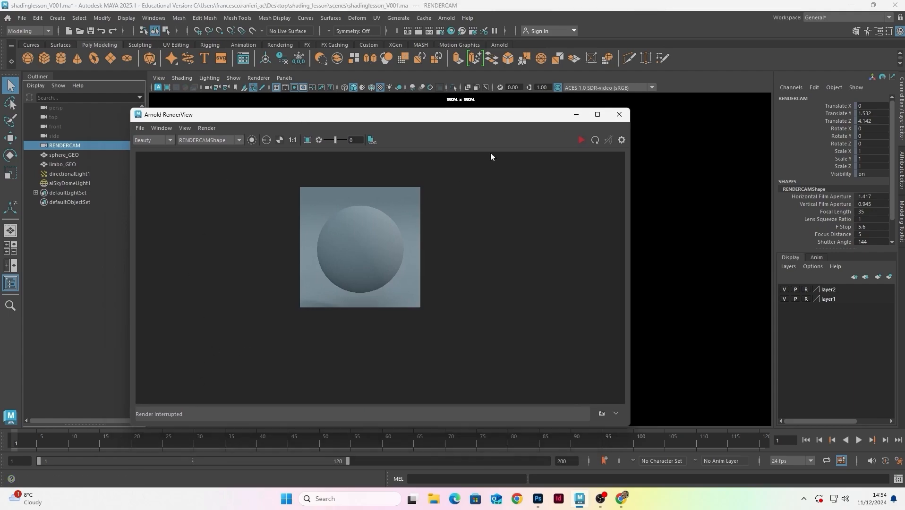
pyautogui.click(621, 113)
pyautogui.click(447, 19)
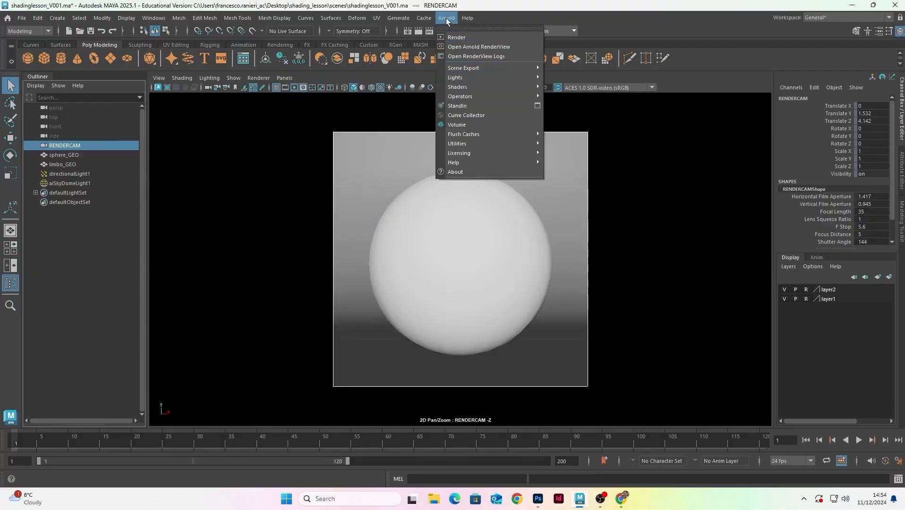
pyautogui.moveTo(460, 19)
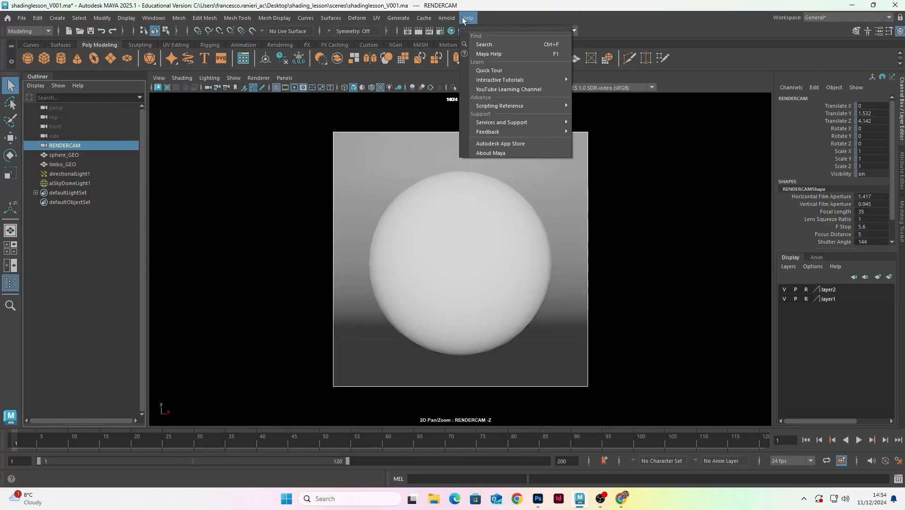
pyautogui.moveTo(400, 20)
pyautogui.click(367, 163)
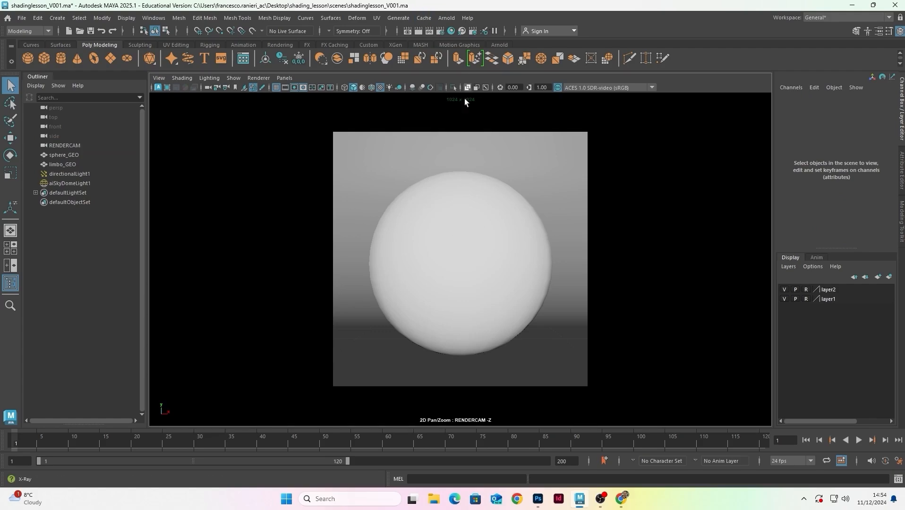
pyautogui.click(448, 19)
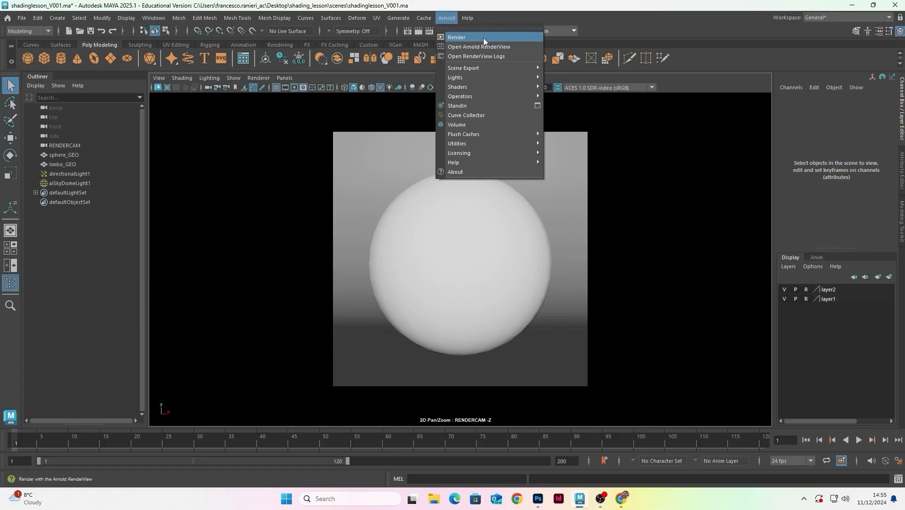
pyautogui.click(380, 127)
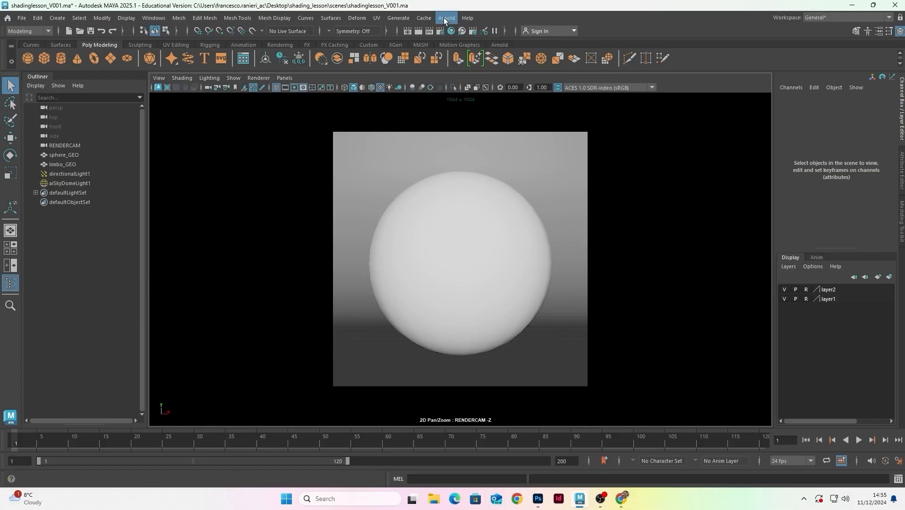
# Reopen the Arnold RenderView and run a test render of the sphere through RENDERCAMShape, stopping it partway
pyautogui.click(444, 18)
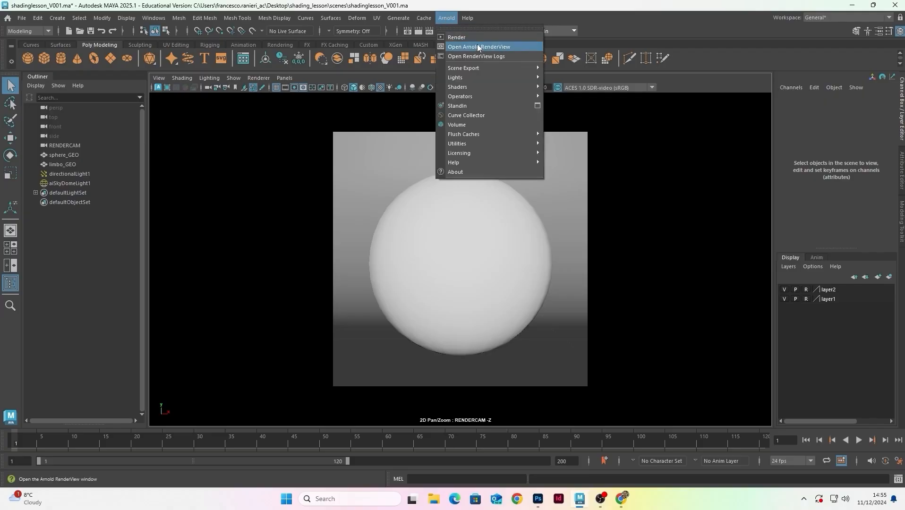
pyautogui.click(490, 47)
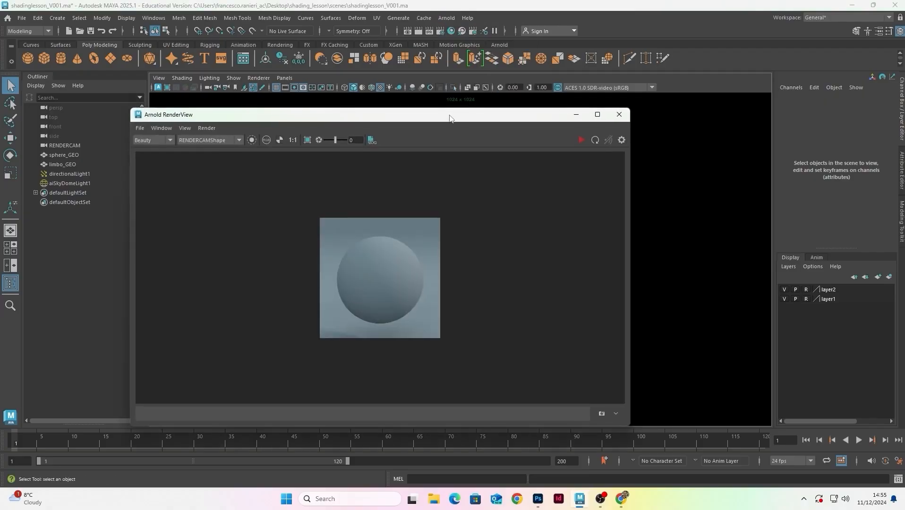
pyautogui.click(602, 123)
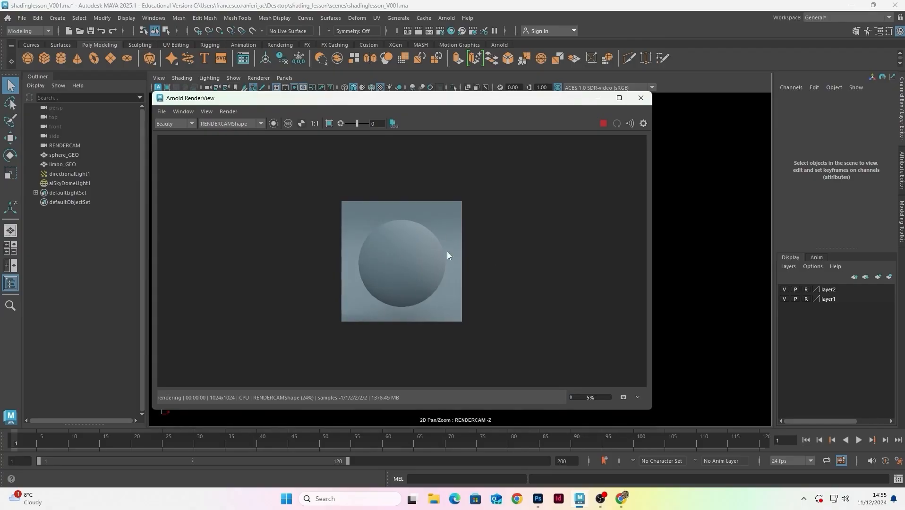
pyautogui.scroll(-2, 420, 256)
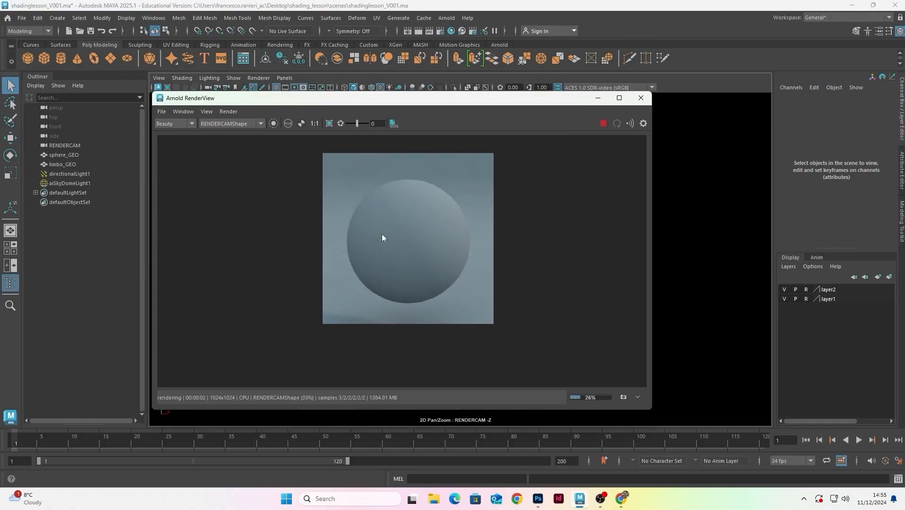
pyautogui.moveTo(516, 101); pyautogui.dragTo(751, 114)
pyautogui.click(613, 144)
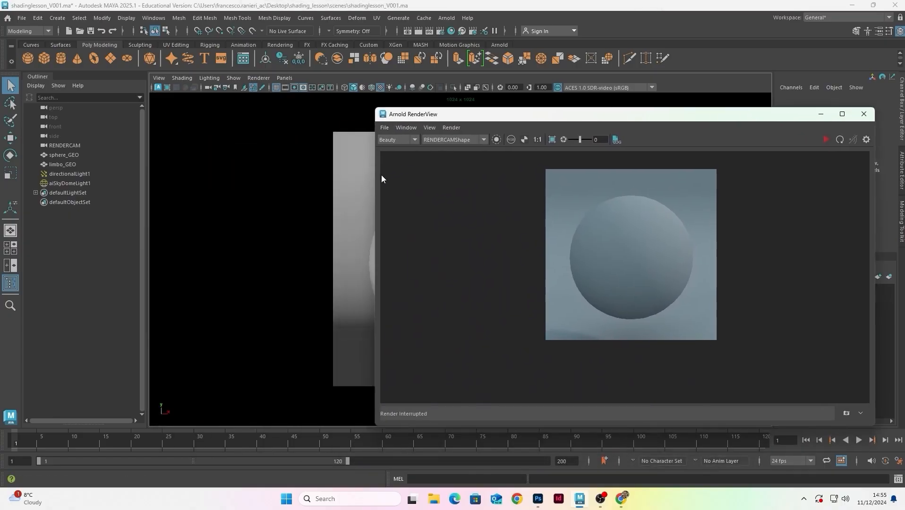
# Narrow the Arnold RenderView, switch the workspace to the four-view layout, and move the RenderView clear of the perspective view
pyautogui.moveTo(376, 177); pyautogui.dragTo(527, 189)
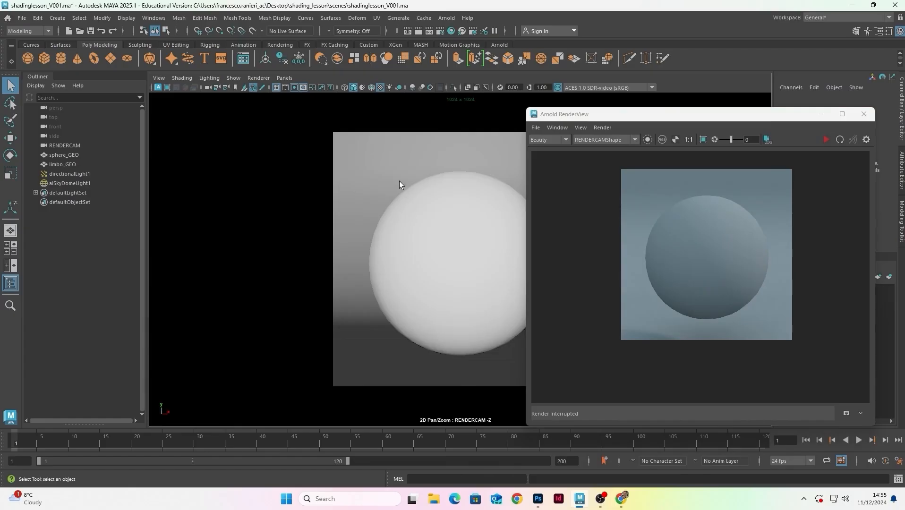
pyautogui.press('space')
pyautogui.keyDown('alt'); pyautogui.moveTo(474, 137); pyautogui.dragTo(482, 129); pyautogui.keyUp('alt')
pyautogui.moveTo(566, 117); pyautogui.dragTo(145, 70)
# Select the directional light in the perspective view and check its Directional Light Attributes before returning to the Channel Box
pyautogui.keyDown('alt'); pyautogui.moveTo(546, 166); pyautogui.dragTo(663, 157); pyautogui.keyUp('alt')
pyautogui.scroll(-4, 559, 169)
pyautogui.click(685, 139)
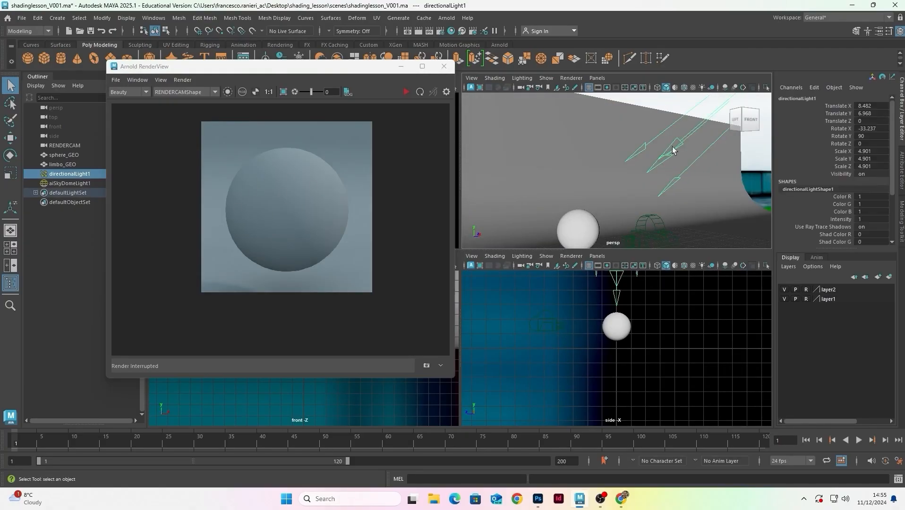
pyautogui.keyDown('alt'); pyautogui.moveTo(652, 160); pyautogui.dragTo(359, 166); pyautogui.keyUp('alt')
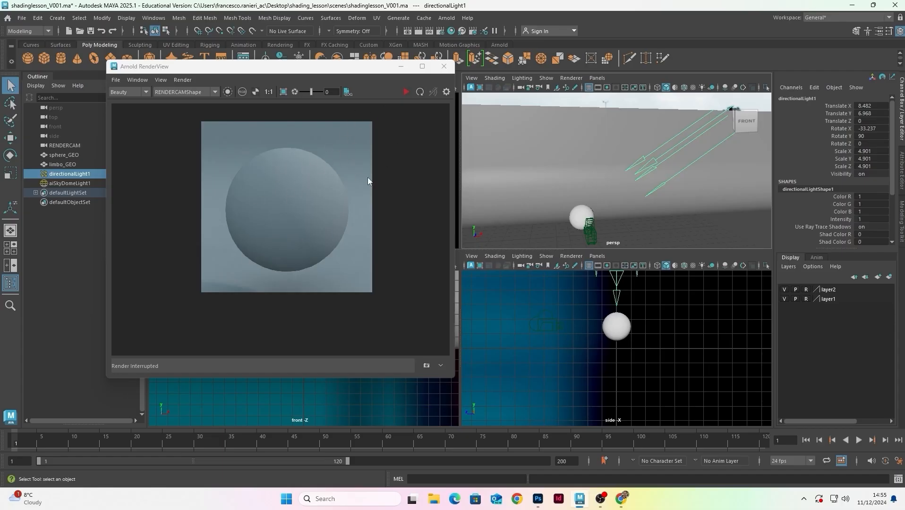
pyautogui.click(901, 170)
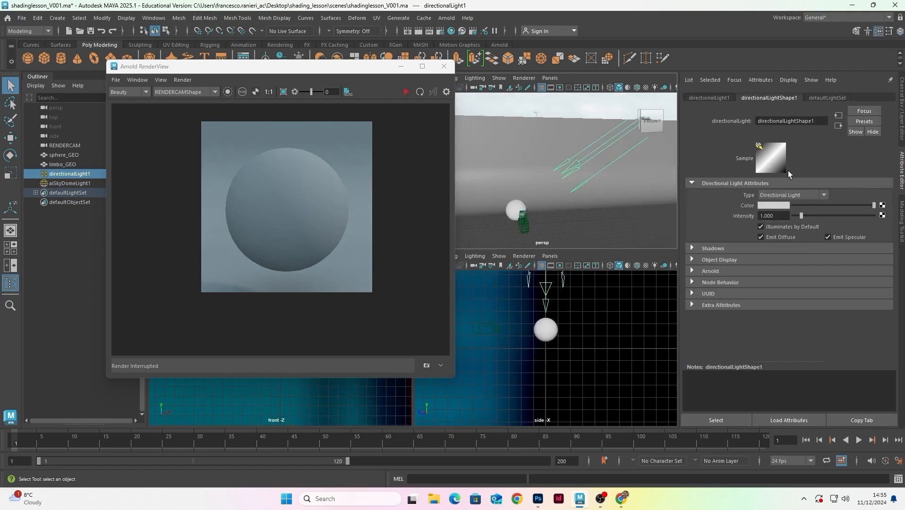
pyautogui.hotkey('ctrl', 'a')
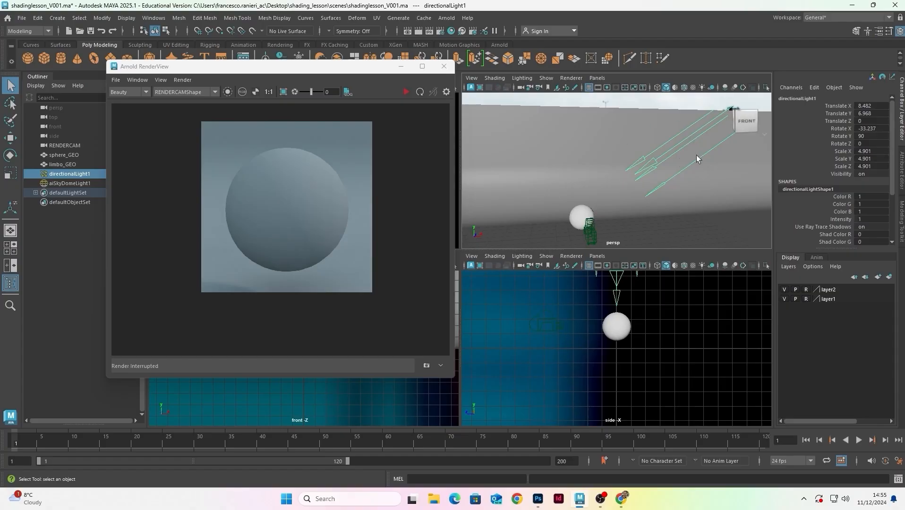
# Minimize the Arnold RenderView and open the Hypershade in a narrower window with its work area in view
pyautogui.moveTo(355, 74); pyautogui.dragTo(428, 102)
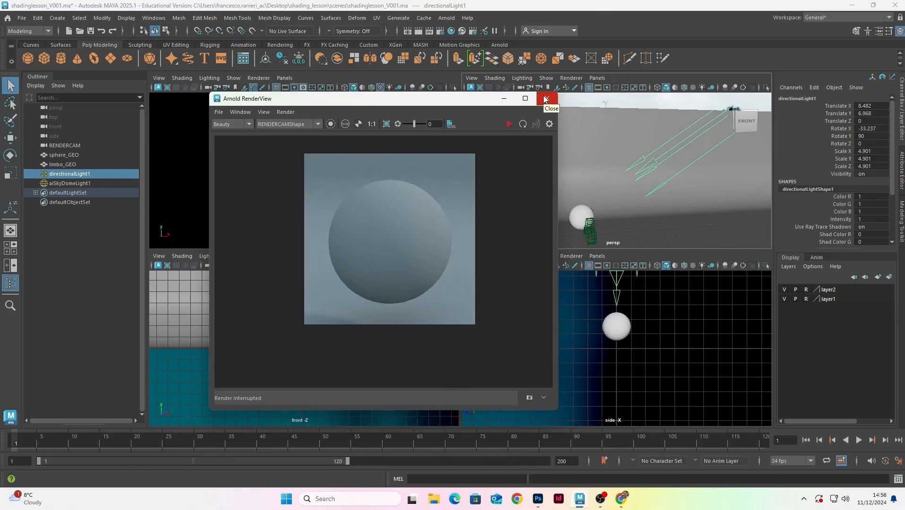
pyautogui.click(502, 98)
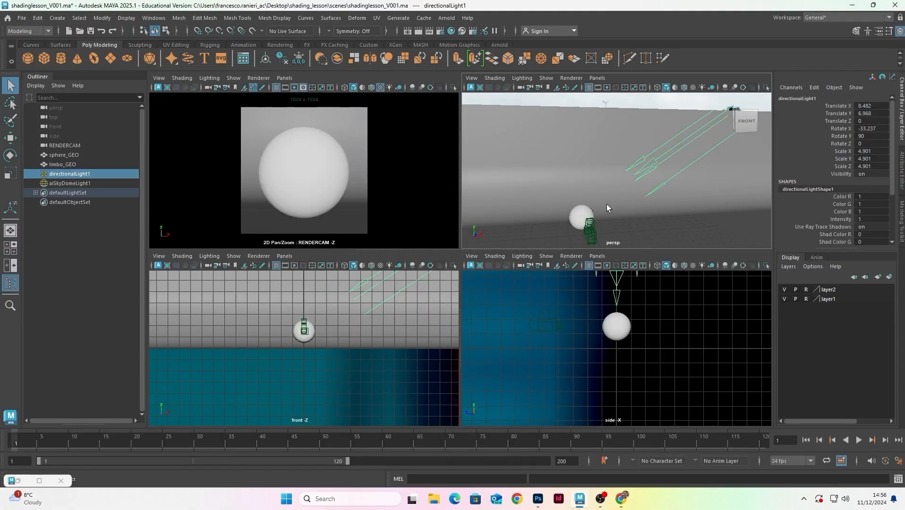
pyautogui.keyDown('alt'); pyautogui.moveTo(612, 183); pyautogui.dragTo(580, 155); pyautogui.keyUp('alt')
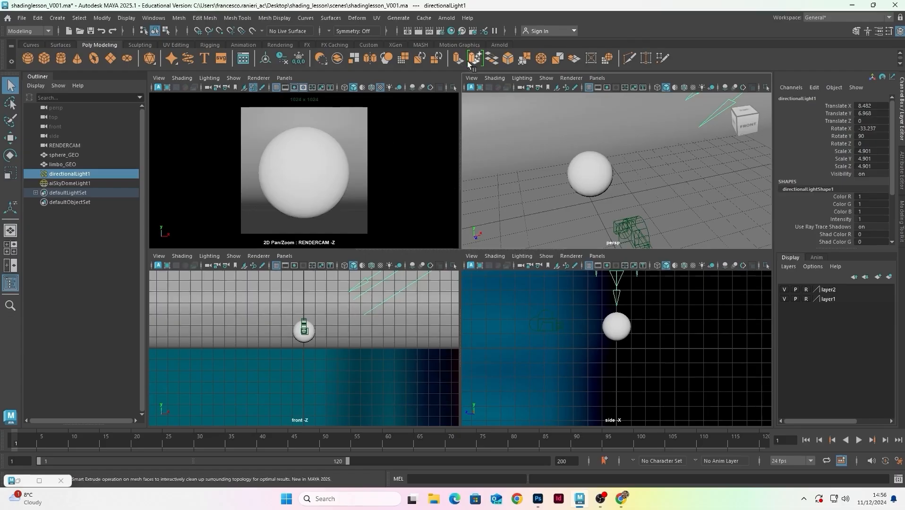
pyautogui.click(451, 31)
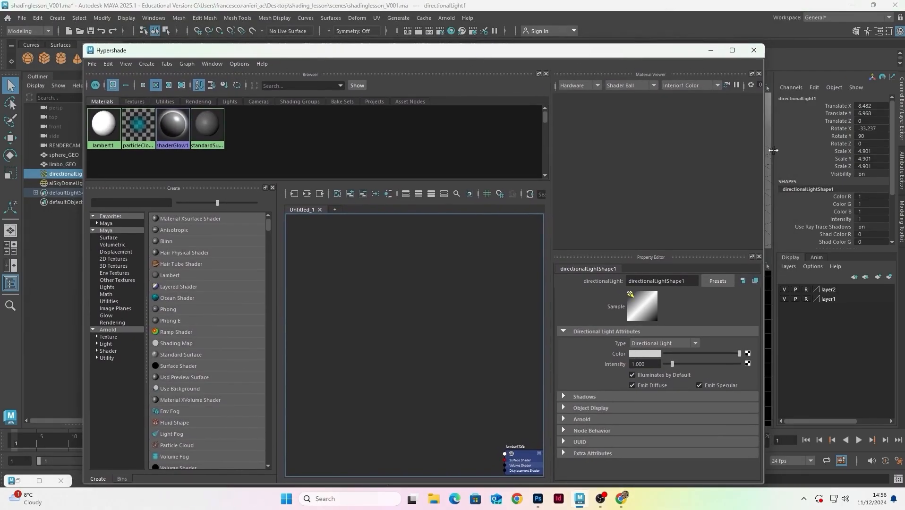
pyautogui.moveTo(766, 149); pyautogui.dragTo(685, 151)
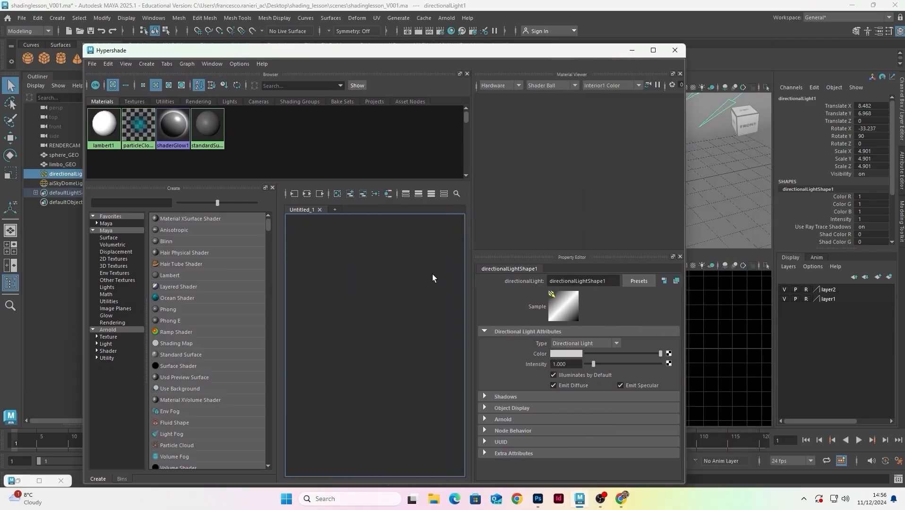
pyautogui.scroll(2, 370, 278)
pyautogui.keyDown('alt'); pyautogui.moveTo(364, 273); pyautogui.dragTo(376, 261, button='middle'); pyautogui.keyUp('alt')
# Examine the scene's default materials in the Hypershade browser by selecting them together, and clear the selection
pyautogui.moveTo(250, 162); pyautogui.dragTo(84, 104)
pyautogui.moveTo(310, 161); pyautogui.dragTo(86, 106)
pyautogui.moveTo(312, 169); pyautogui.dragTo(96, 89)
pyautogui.moveTo(293, 151); pyautogui.dragTo(43, 81)
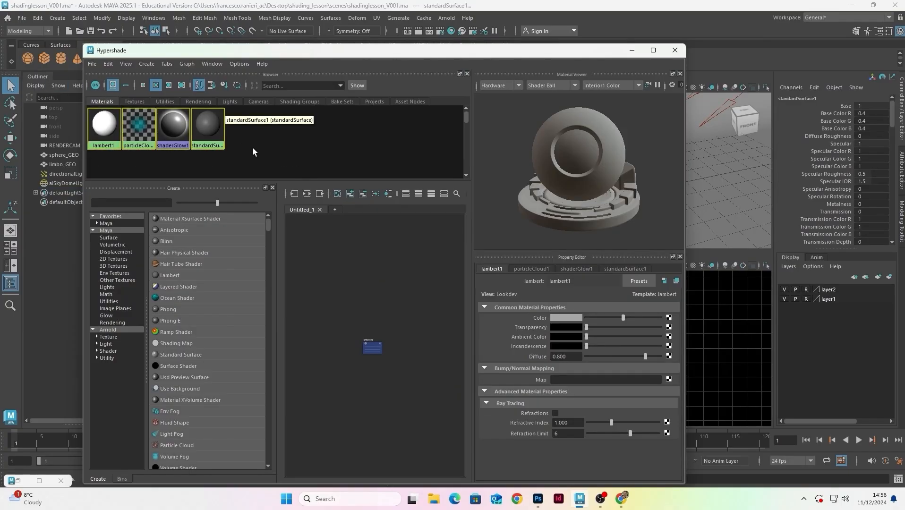
pyautogui.moveTo(274, 158); pyautogui.dragTo(8, 79)
pyautogui.click(275, 146)
pyautogui.moveTo(276, 149); pyautogui.dragTo(95, 106)
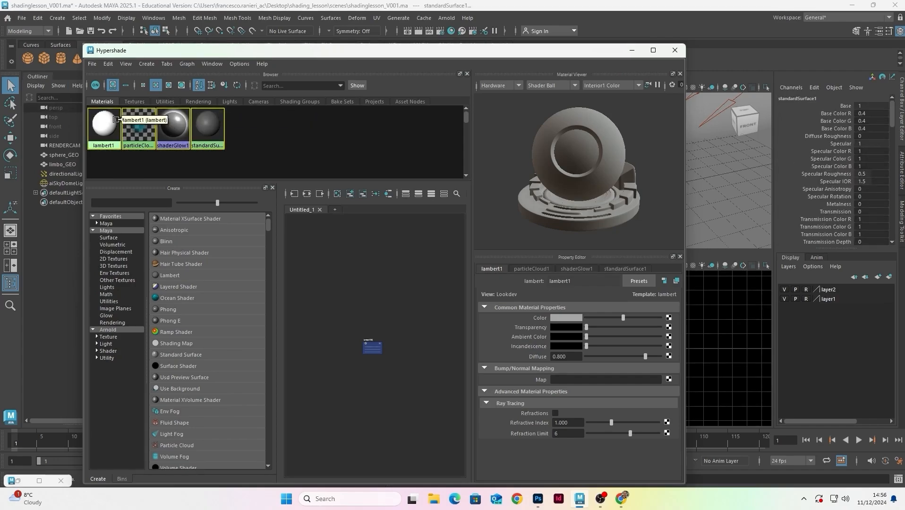
pyautogui.click(294, 132)
# Select the sphere and inspect its assigned lambert1 material in the Attribute Editor, moving the Hypershade aside to compare
pyautogui.moveTo(342, 55)
pyautogui.mouseDown()
pyautogui.moveTo(343, 36)
pyautogui.moveTo(382, 47)
pyautogui.moveTo(388, 108)
pyautogui.moveTo(354, 51)
pyautogui.moveTo(346, 59)
pyautogui.mouseUp()
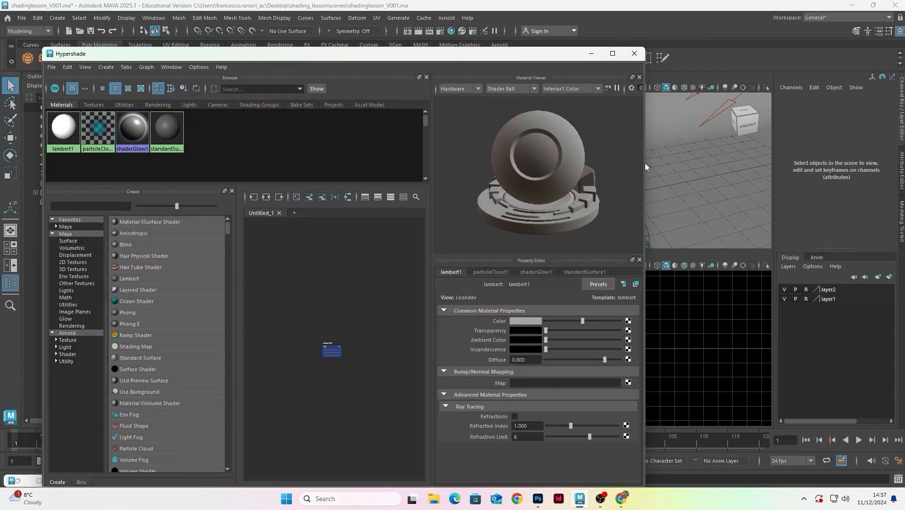
pyautogui.moveTo(567, 53); pyautogui.dragTo(459, 137)
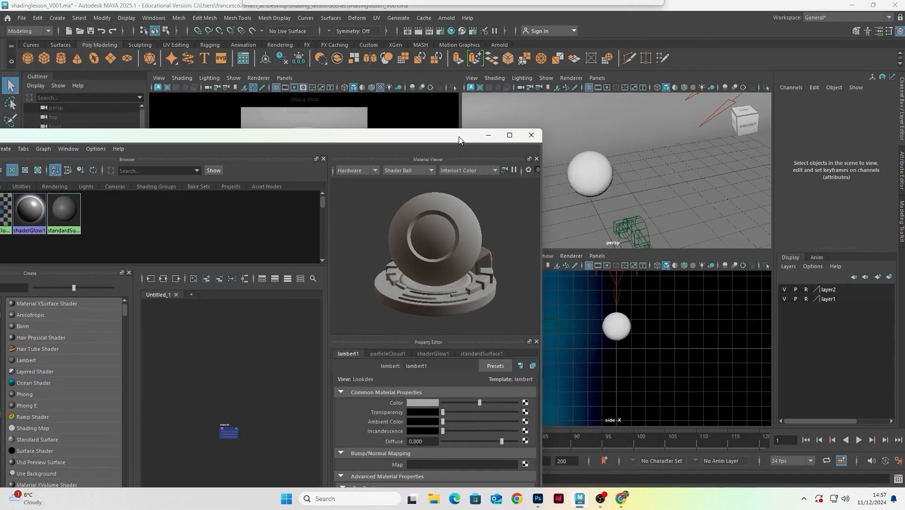
pyautogui.click(606, 163)
pyautogui.click(901, 174)
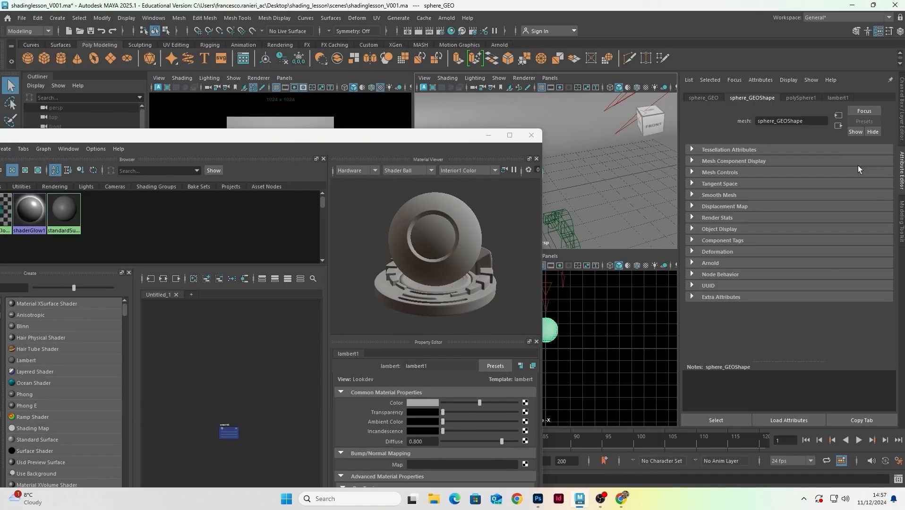
pyautogui.click(839, 97)
pyautogui.moveTo(431, 137); pyautogui.dragTo(586, 72)
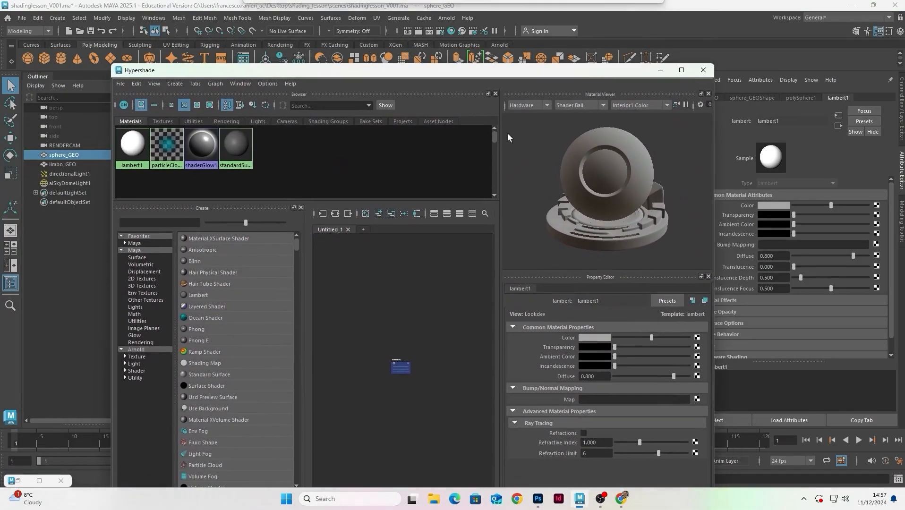
pyautogui.moveTo(478, 76); pyautogui.dragTo(374, 193)
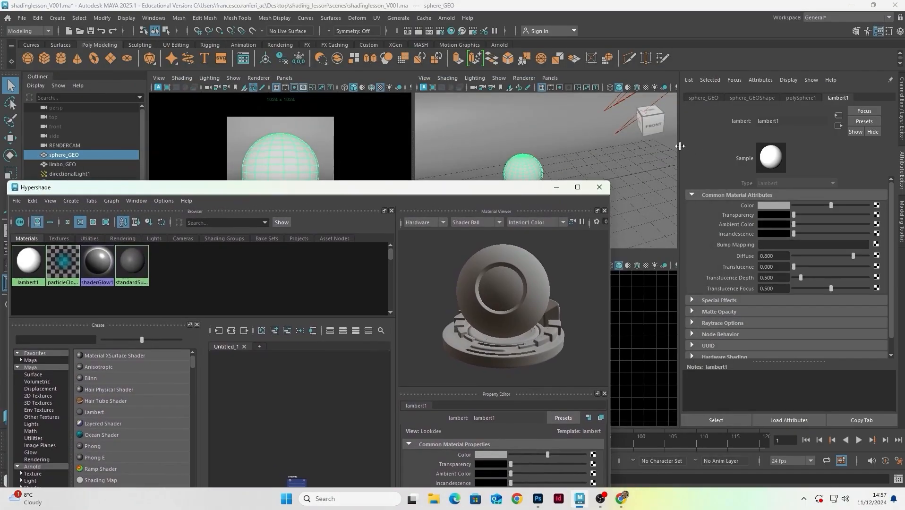
pyautogui.moveTo(430, 192); pyautogui.dragTo(603, 67)
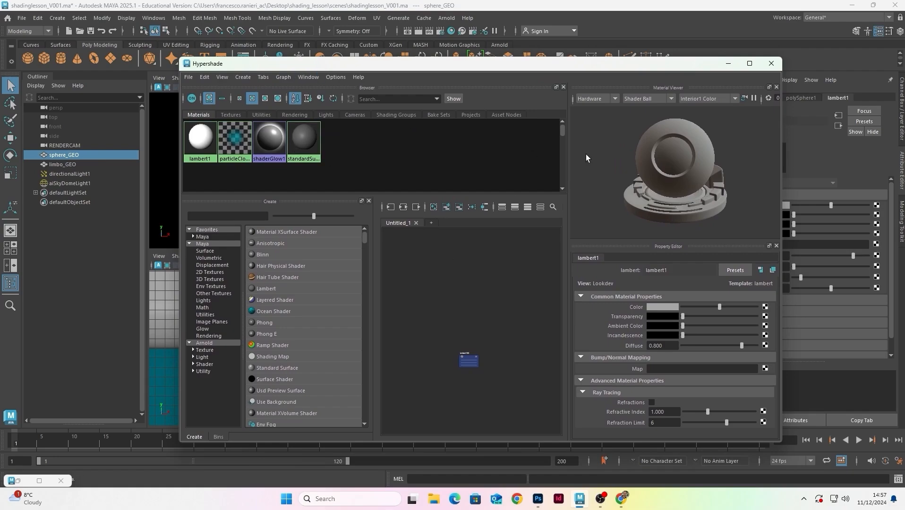
# Create an aiStandardSurface material in the Hypershade work area
pyautogui.scroll(-3, 478, 297)
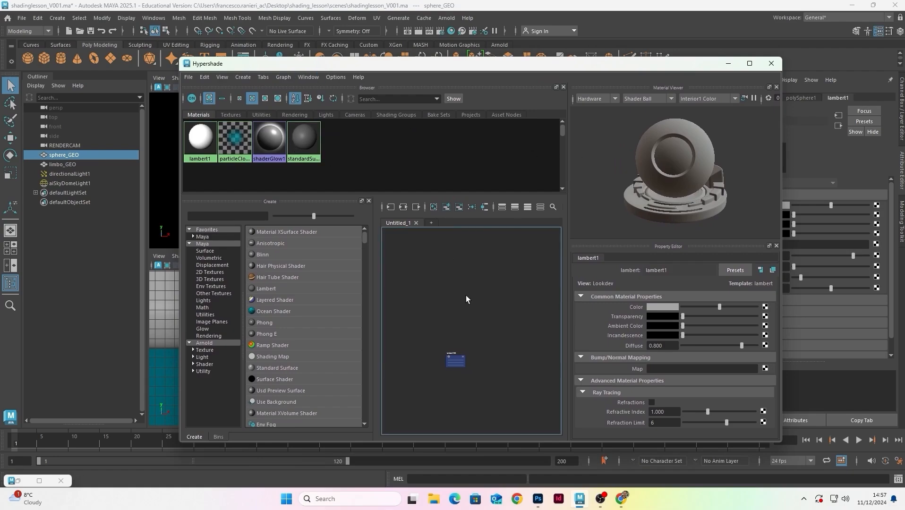
pyautogui.press('Tab')
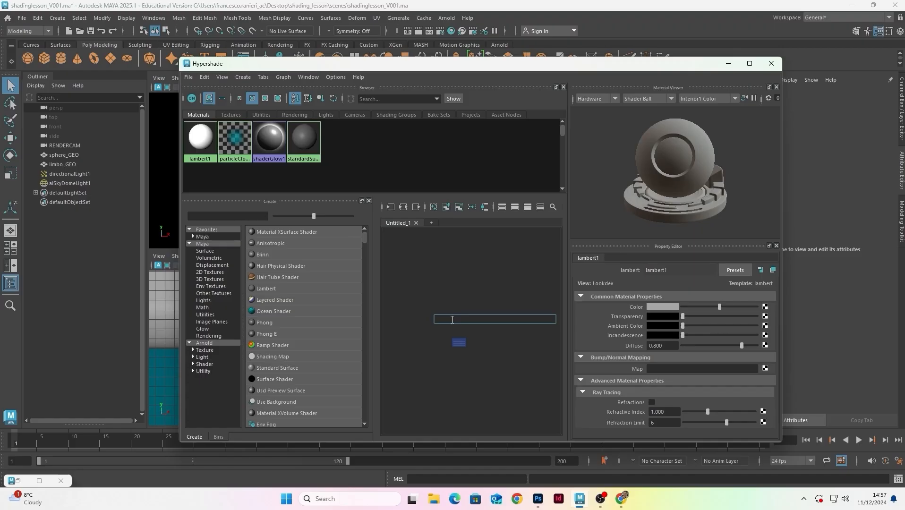
pyautogui.write('aistan')
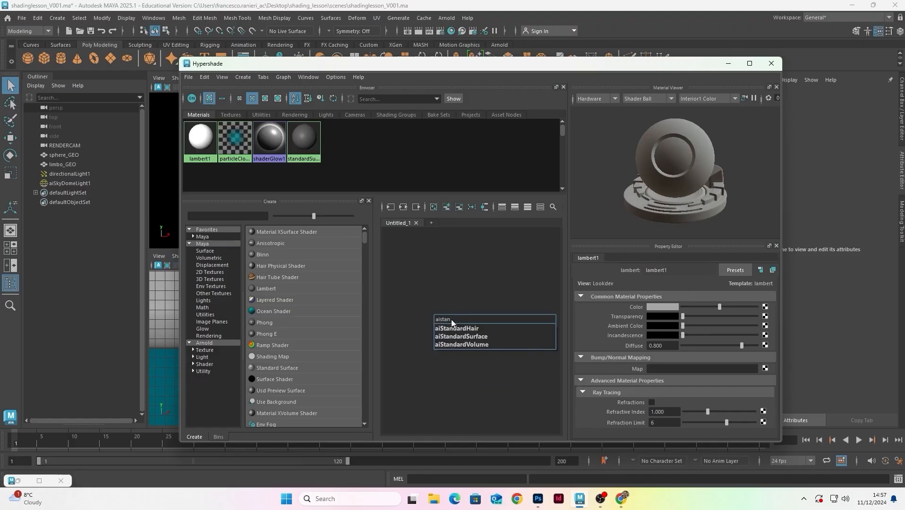
pyautogui.click(475, 336)
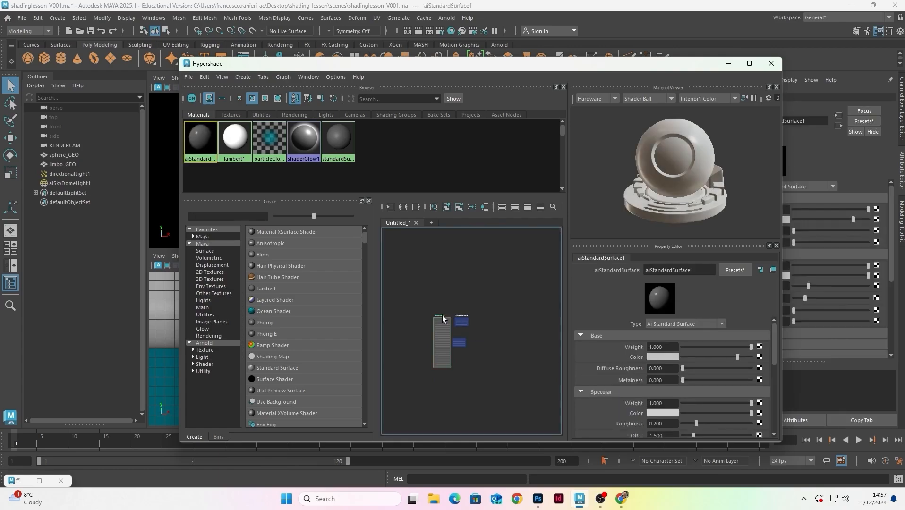
pyautogui.scroll(10, 428, 320)
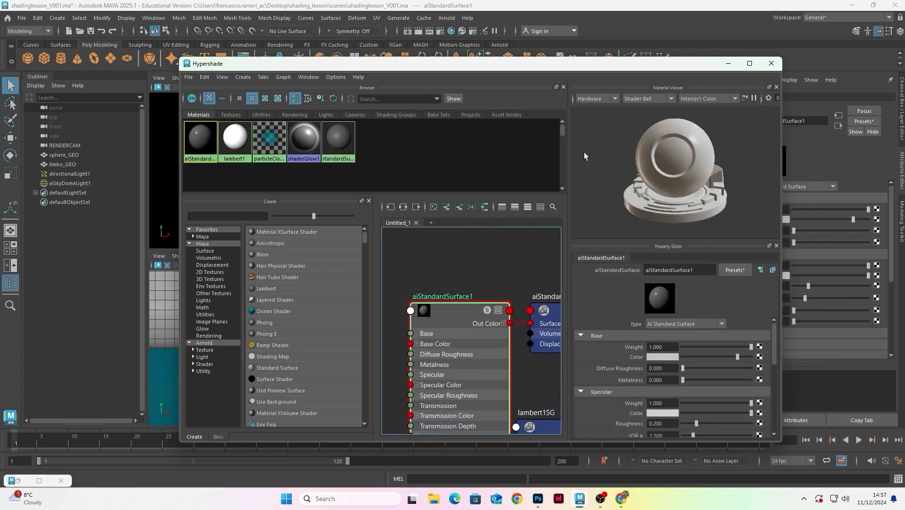
# Examine the new aiStandardSurface node and its shading group in a maximized Hypershade, then restore the smaller window
pyautogui.click(750, 63)
pyautogui.keyDown('alt'); pyautogui.moveTo(404, 194); pyautogui.dragTo(494, 200, button='middle'); pyautogui.keyUp('alt')
pyautogui.moveTo(365, 256); pyautogui.dragTo(354, 231)
pyautogui.keyDown('alt'); pyautogui.moveTo(353, 231); pyautogui.dragTo(389, 234, button='middle'); pyautogui.keyUp('alt')
pyautogui.moveTo(373, 253)
pyautogui.mouseDown()
pyautogui.moveTo(362, 254)
pyautogui.moveTo(373, 257)
pyautogui.mouseUp()
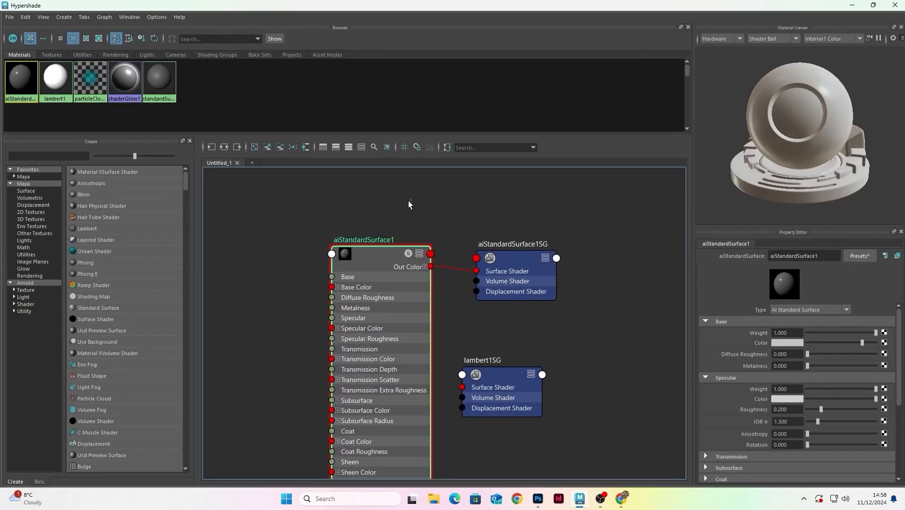
pyautogui.doubleClick(385, 240)
pyautogui.click(359, 212)
pyautogui.moveTo(387, 248); pyautogui.dragTo(361, 229)
pyautogui.moveTo(413, 10); pyautogui.dragTo(547, 88)
pyautogui.keyDown('alt'); pyautogui.moveTo(497, 289); pyautogui.dragTo(456, 286, button='middle'); pyautogui.keyUp('alt')
pyautogui.keyDown('alt'); pyautogui.moveTo(559, 283); pyautogui.dragTo(557, 288, button='middle'); pyautogui.keyUp('alt')
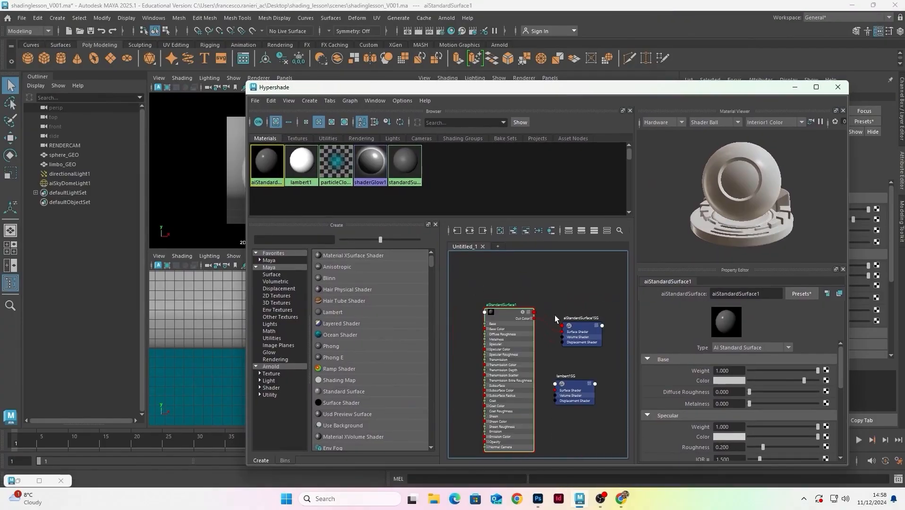
# Select the lambert1SG node in the Hypershade graph and remove it from the work area
pyautogui.click(576, 391)
pyautogui.moveTo(508, 295); pyautogui.dragTo(589, 332)
pyautogui.moveTo(572, 388)
pyautogui.mouseDown()
pyautogui.moveTo(573, 397)
pyautogui.moveTo(580, 391)
pyautogui.mouseUp()
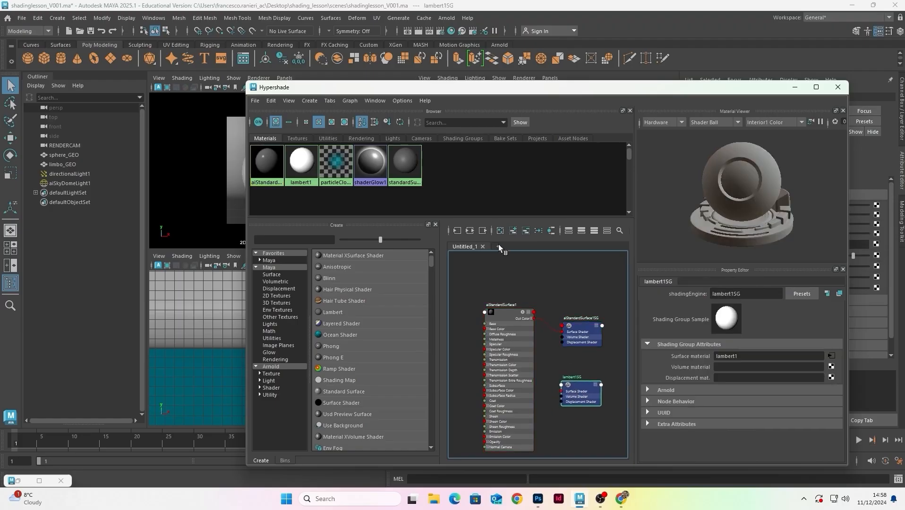
pyautogui.scroll(-2, 499, 244)
pyautogui.moveTo(552, 346); pyautogui.dragTo(559, 351)
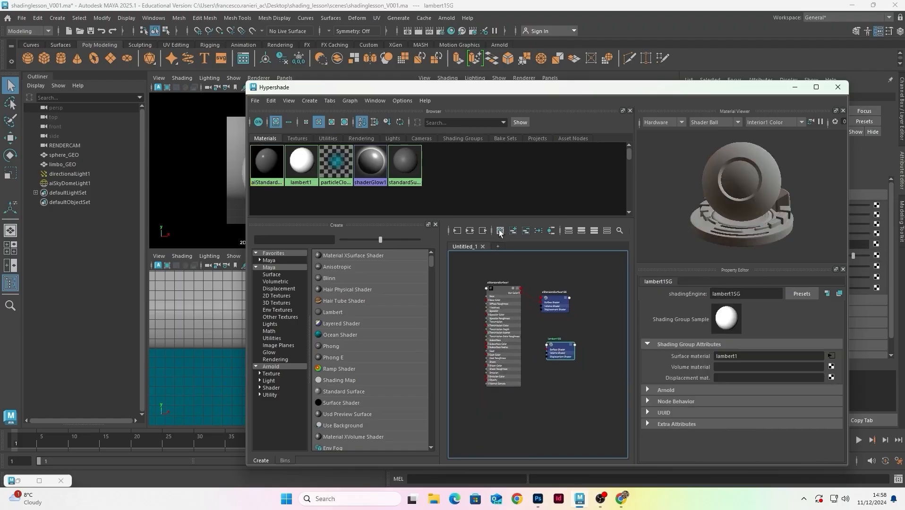
pyautogui.scroll(-2, 538, 285)
pyautogui.scroll(6, 545, 342)
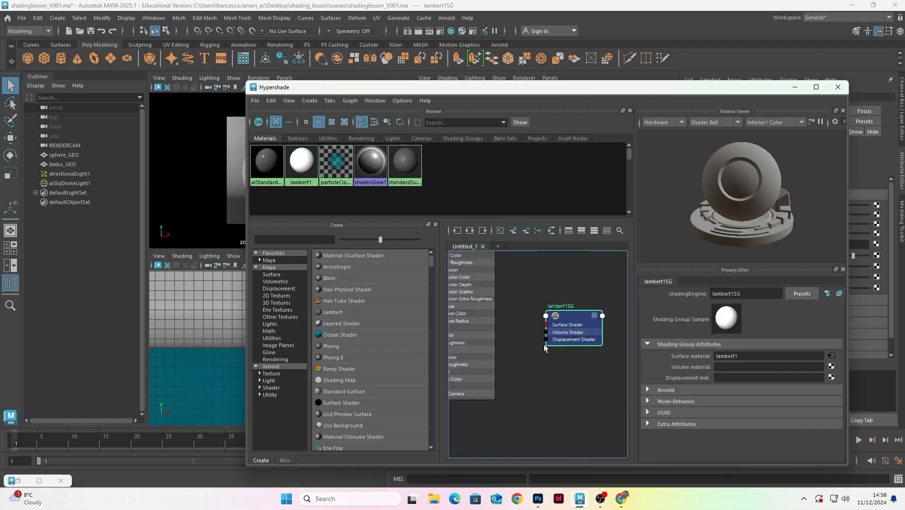
pyautogui.scroll(-4, 534, 297)
pyautogui.scroll(3, 535, 300)
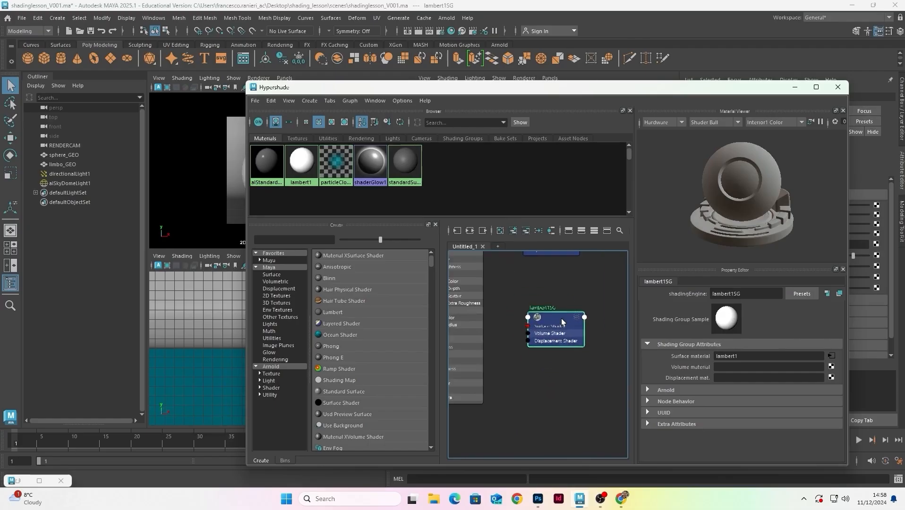
pyautogui.scroll(-5, 548, 300)
pyautogui.scroll(6, 550, 326)
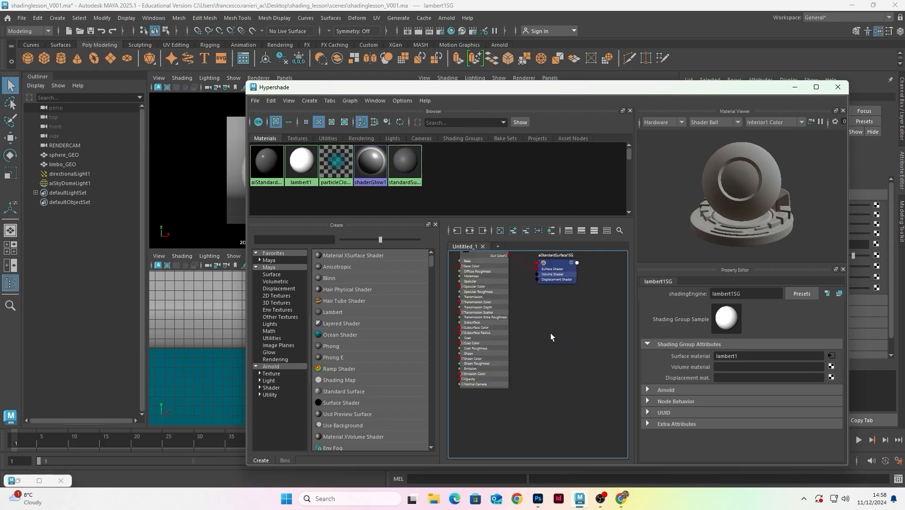
# Inspect the aiStandardSurface shading group's surface, volume and displacement shader inputs and its link to the material
pyautogui.keyDown('alt'); pyautogui.moveTo(551, 334); pyautogui.dragTo(577, 364, button='middle'); pyautogui.keyUp('alt')
pyautogui.moveTo(501, 278)
pyautogui.mouseDown()
pyautogui.moveTo(497, 299)
pyautogui.moveTo(517, 288)
pyautogui.moveTo(501, 287)
pyautogui.mouseUp()
pyautogui.click(590, 299)
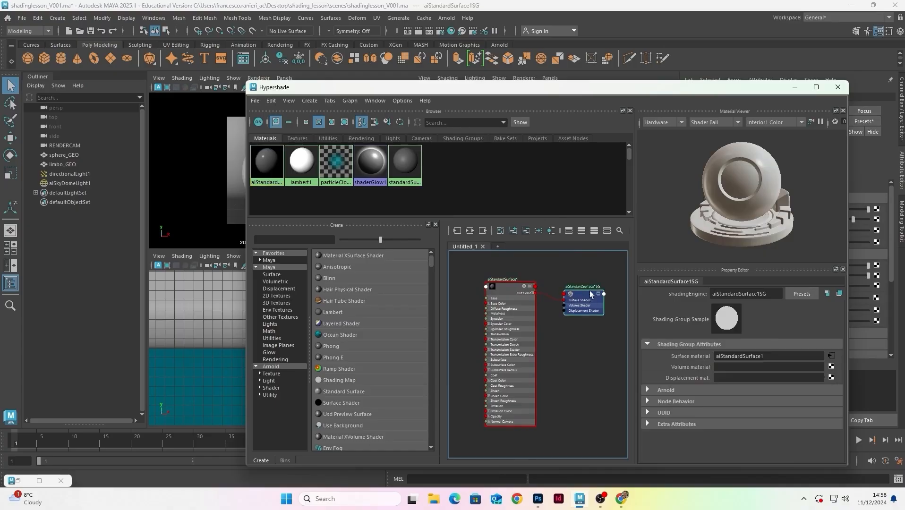
pyautogui.scroll(4, 595, 312)
pyautogui.moveTo(585, 292); pyautogui.dragTo(561, 299)
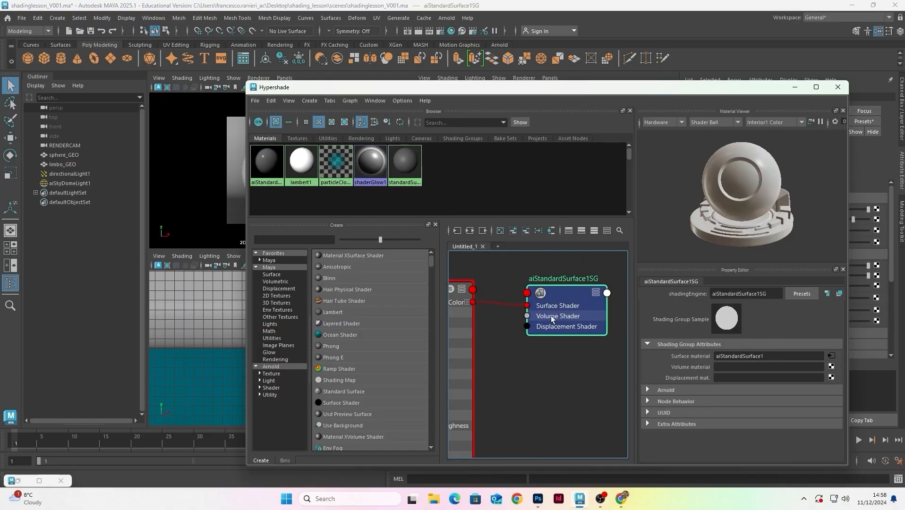
pyautogui.scroll(-4, 531, 367)
pyautogui.scroll(3, 574, 376)
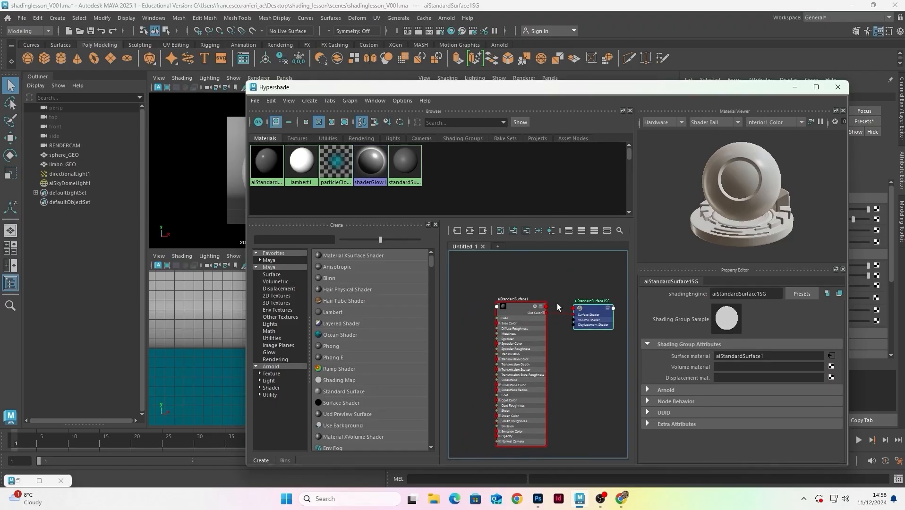
# Reposition the shading group beside the aiStandardSurface node and select the material node to show its properties
pyautogui.moveTo(598, 317); pyautogui.dragTo(607, 333)
pyautogui.scroll(-2, 538, 273)
pyautogui.moveTo(562, 306); pyautogui.dragTo(599, 308)
pyautogui.scroll(4, 524, 284)
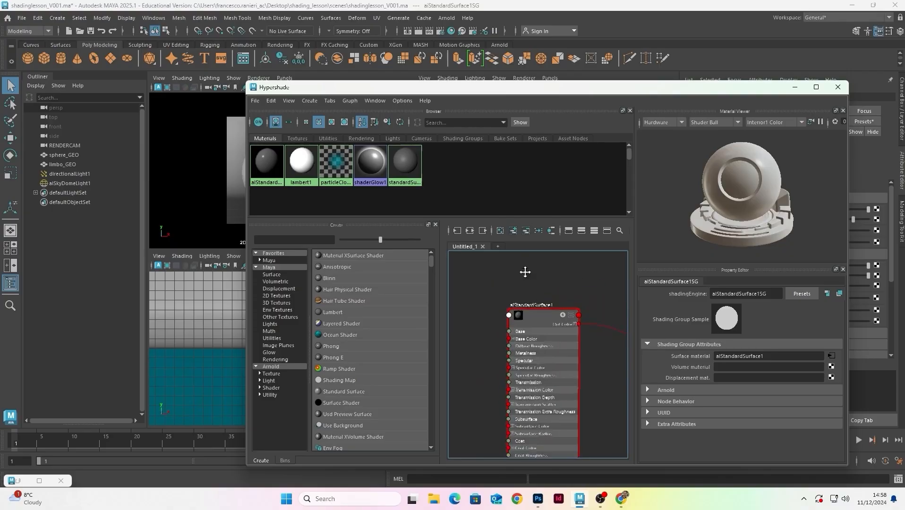
pyautogui.click(546, 310)
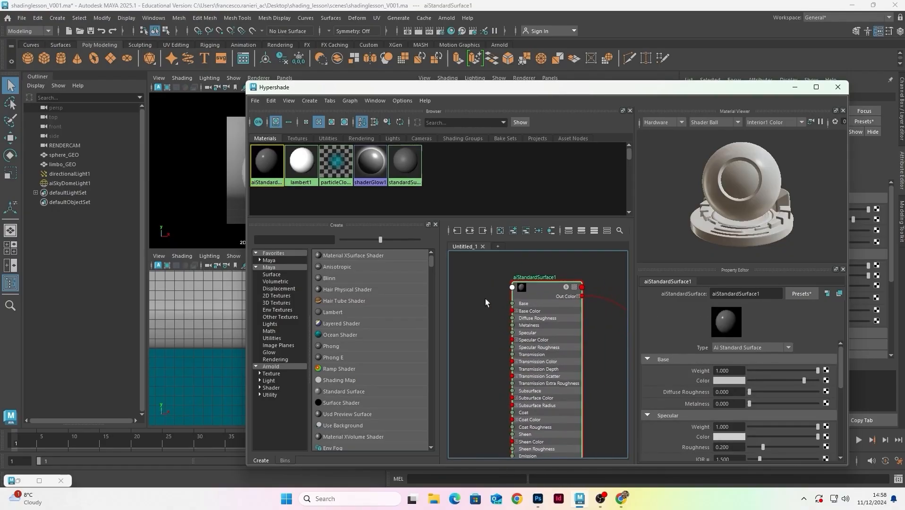
# Bring back the Arnold RenderView as a smaller floating window and arrange it beside the Hypershade
pyautogui.scroll(-2, 486, 288)
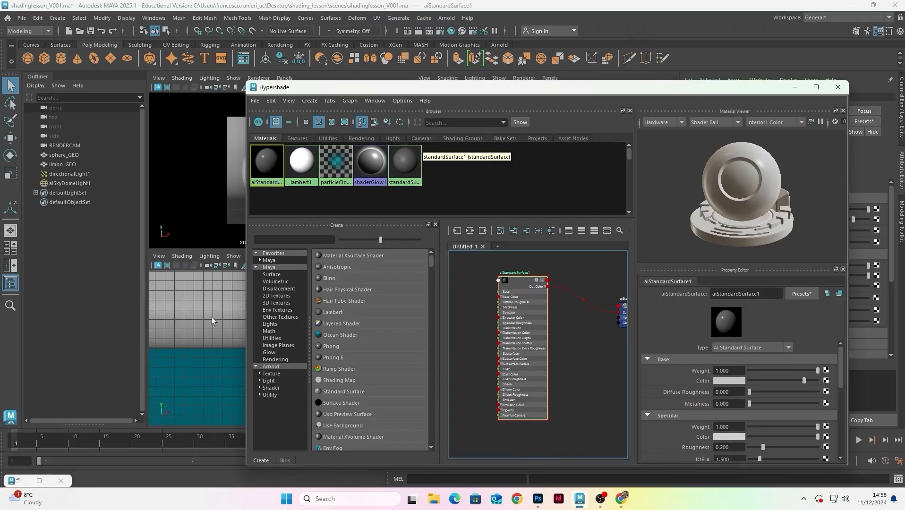
pyautogui.click(39, 482)
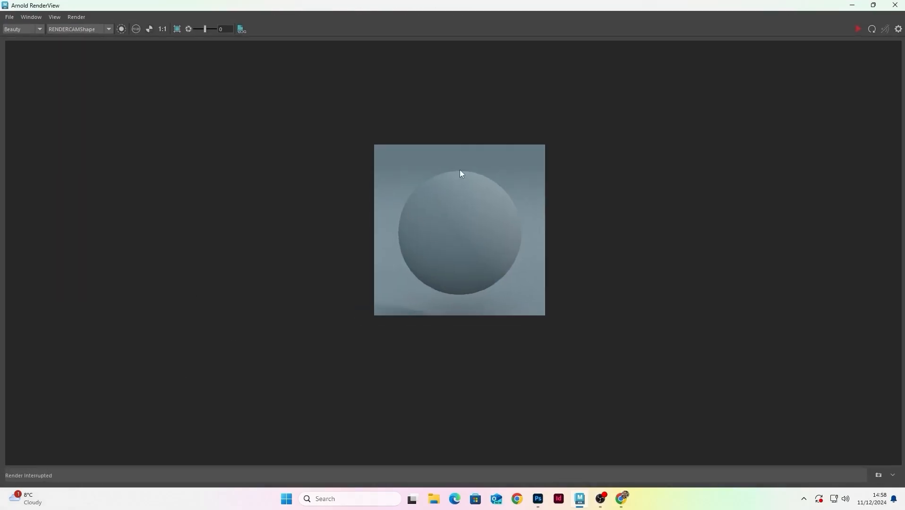
pyautogui.moveTo(618, 6); pyautogui.dragTo(217, 231)
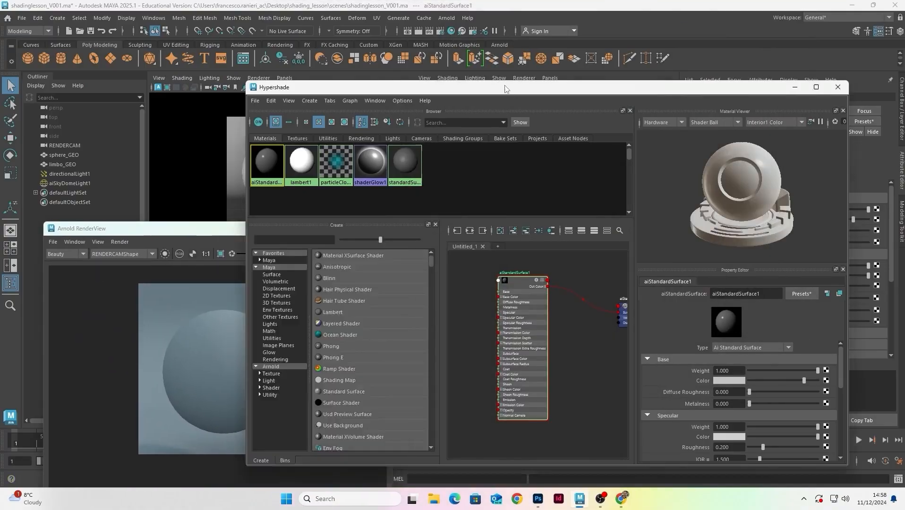
pyautogui.moveTo(505, 87); pyautogui.dragTo(622, 236)
pyautogui.moveTo(477, 245); pyautogui.dragTo(393, 113)
# Reposition the aiStandardSurface1 node closer to its shading group in the Hypershade graph
pyautogui.scroll(3, 548, 301)
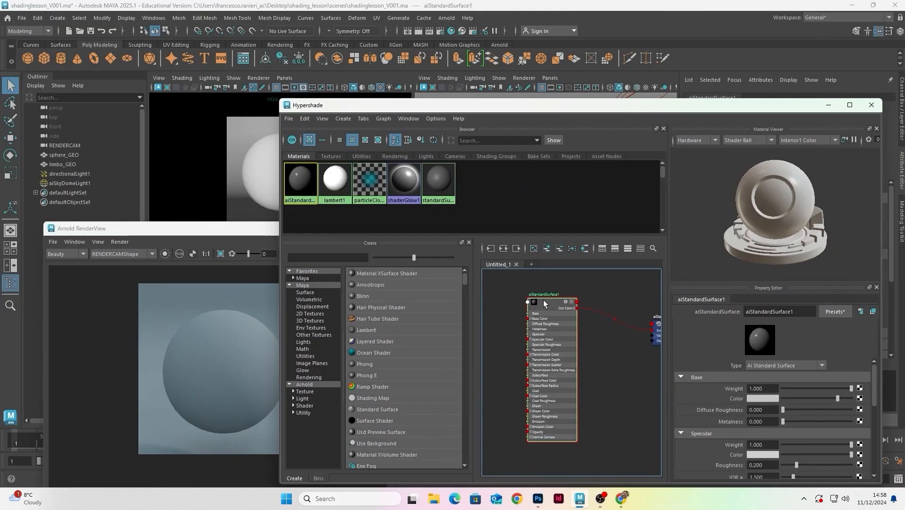
pyautogui.scroll(-3, 501, 280)
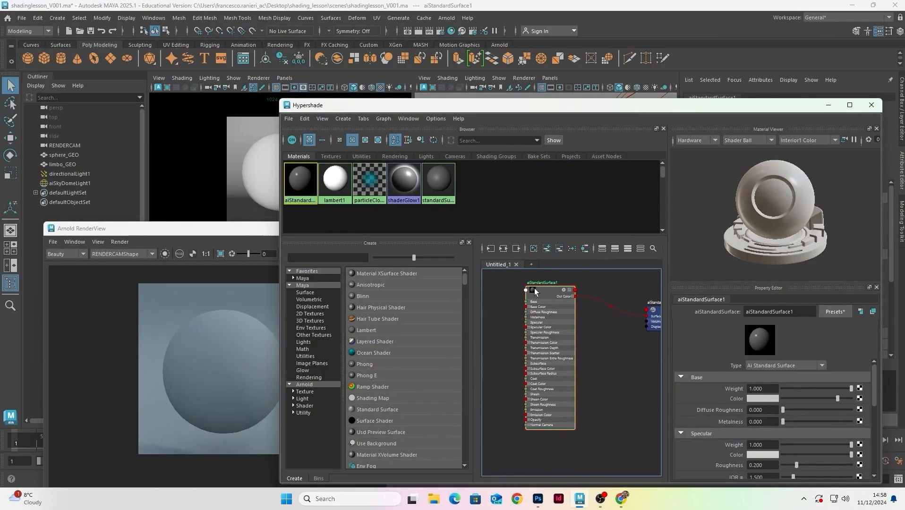
pyautogui.moveTo(549, 289); pyautogui.dragTo(565, 313)
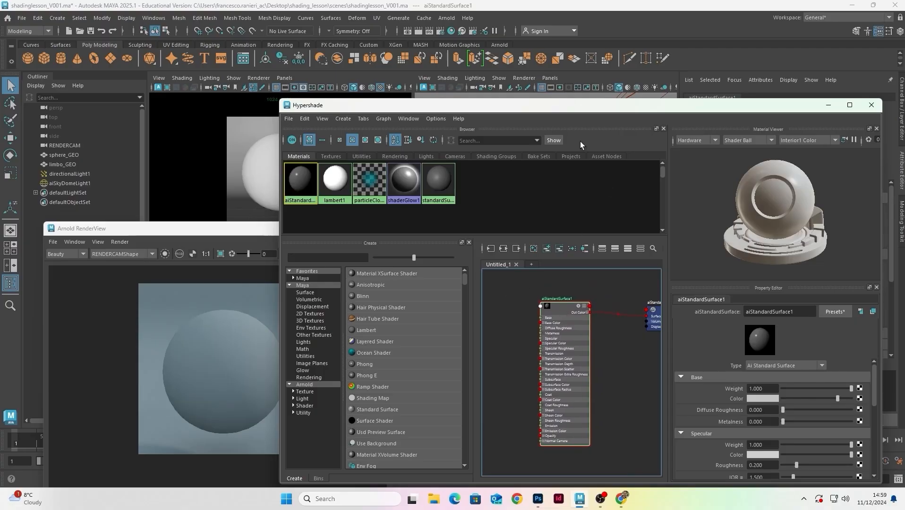
# Rearrange the Hypershade and Arnold RenderView windows to uncover the render, and store a snapshot of the current sphere render
pyautogui.moveTo(582, 110); pyautogui.dragTo(637, 181)
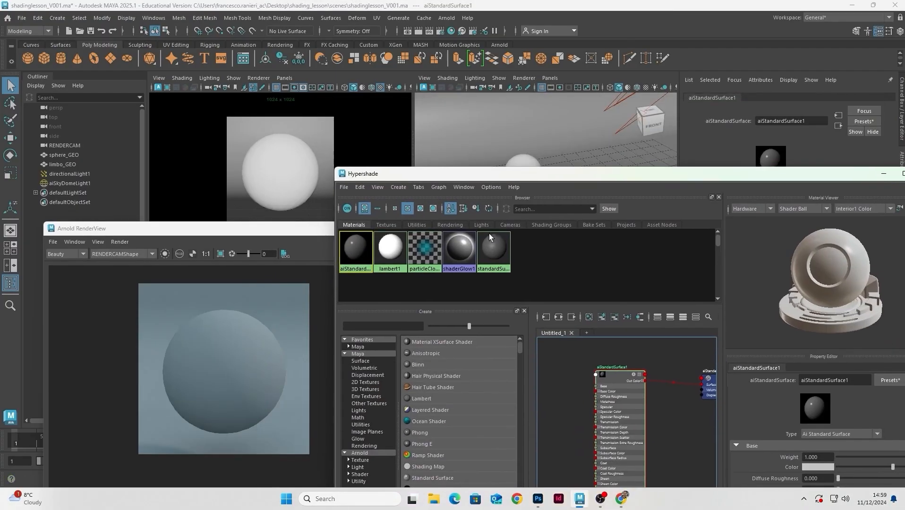
pyautogui.moveTo(274, 233); pyautogui.dragTo(337, 118)
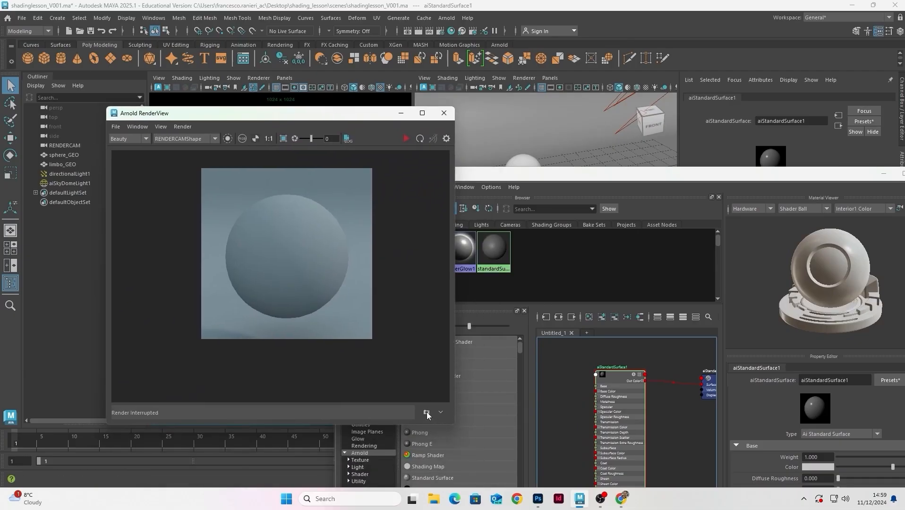
pyautogui.click(426, 414)
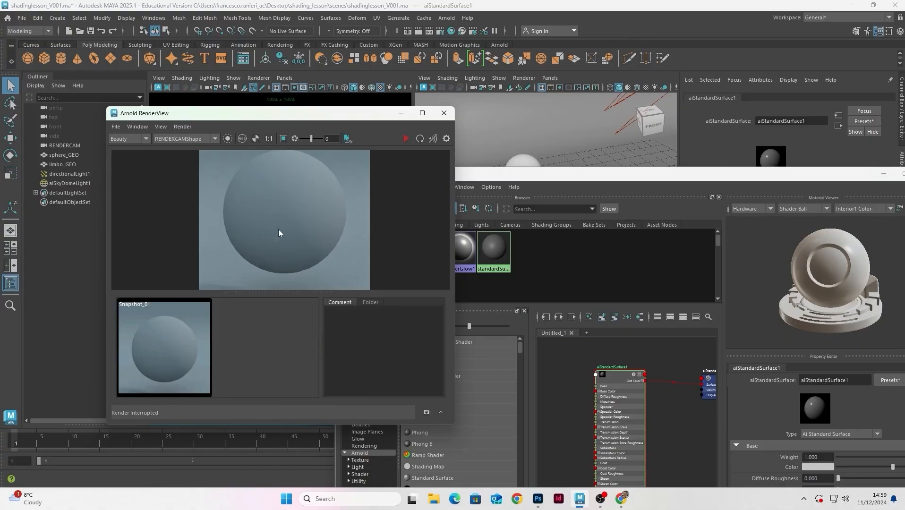
pyautogui.scroll(-2, 283, 222)
pyautogui.moveTo(261, 208); pyautogui.dragTo(251, 215, button='middle')
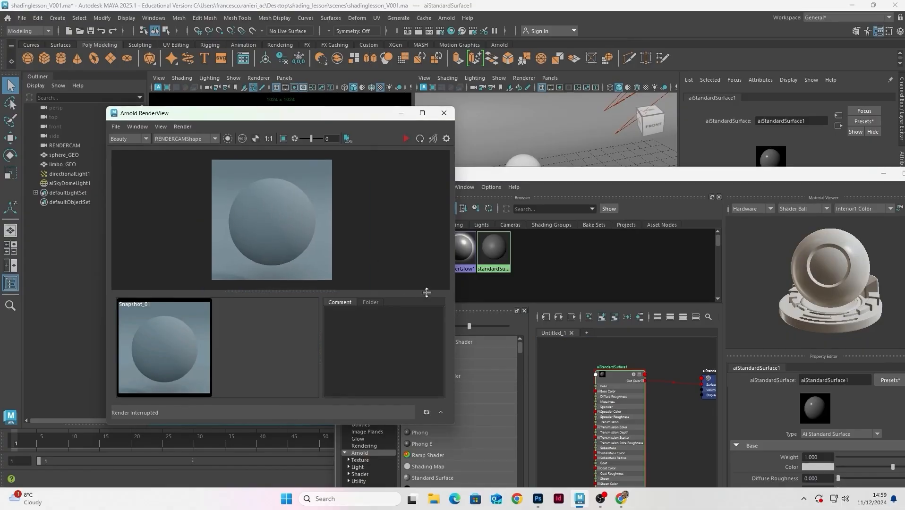
# Shrink and reposition the Hypershade window so the sphere in the perspective view stays reachable beside it
pyautogui.moveTo(621, 382)
pyautogui.mouseDown()
pyautogui.moveTo(613, 380)
pyautogui.moveTo(631, 379)
pyautogui.mouseUp()
pyautogui.click(283, 241)
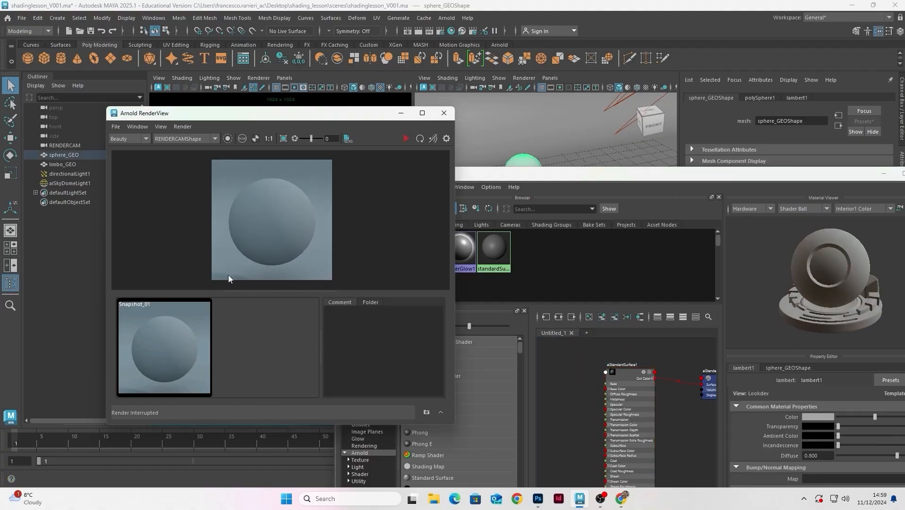
pyautogui.moveTo(562, 176); pyautogui.dragTo(558, 206)
pyautogui.click(559, 134)
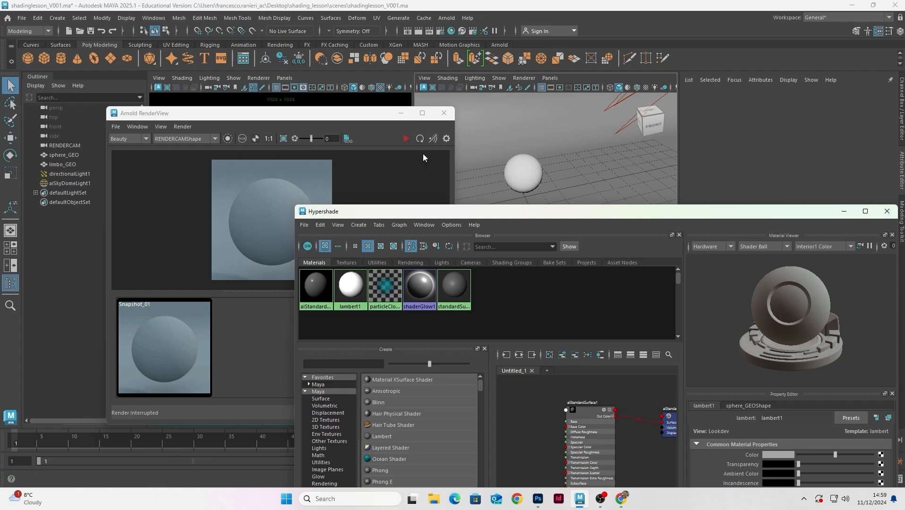
pyautogui.click(531, 172)
pyautogui.moveTo(572, 211); pyautogui.dragTo(507, 194)
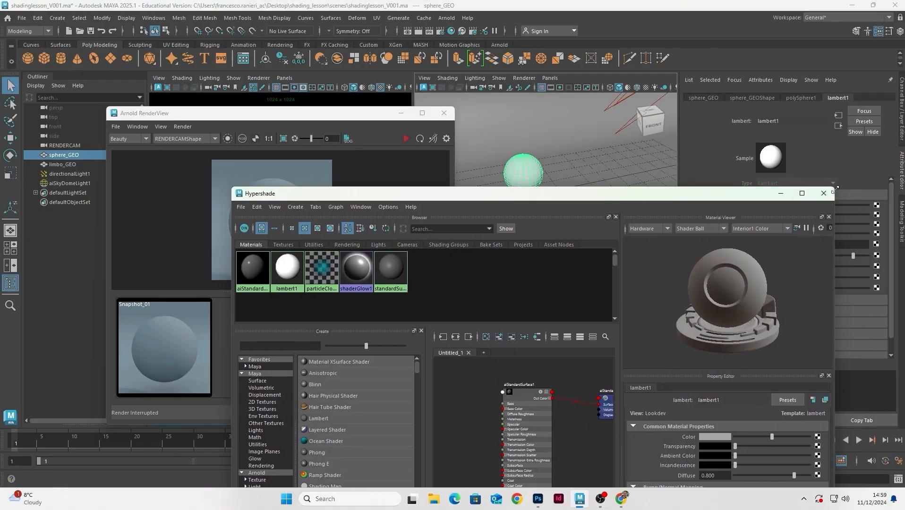
pyautogui.moveTo(835, 188); pyautogui.dragTo(759, 278)
pyautogui.moveTo(598, 283); pyautogui.dragTo(686, 214)
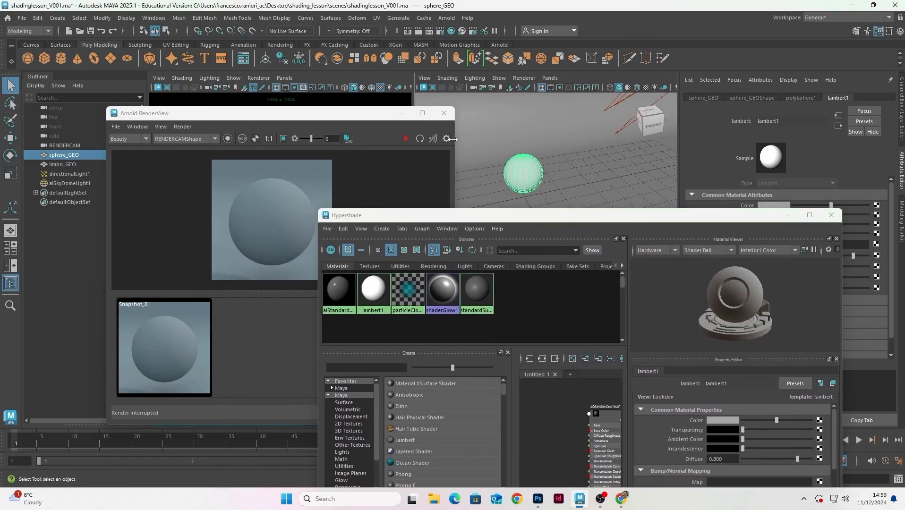
# Select sphere_GEO and assign the aiStandardSurface1 material to it from its node in the Hypershade graph
pyautogui.click(65, 155)
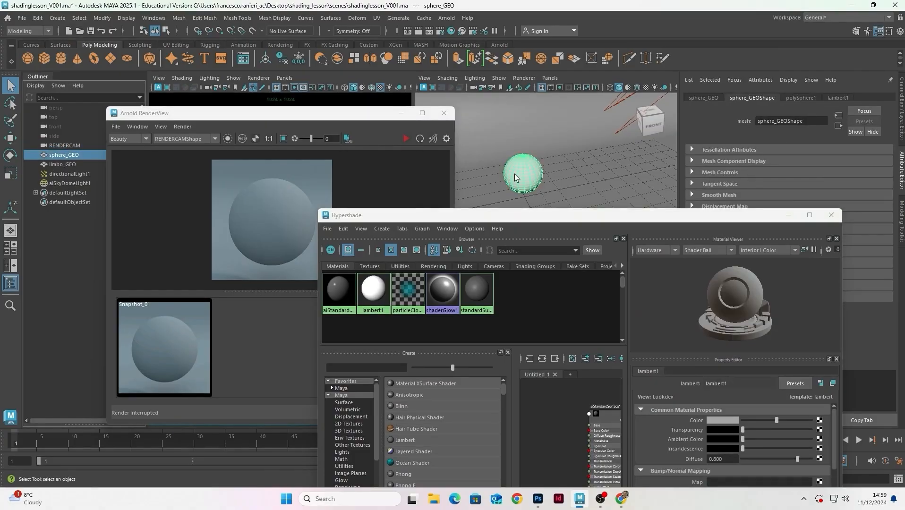
pyautogui.moveTo(558, 212); pyautogui.dragTo(510, 191)
pyautogui.keyDown('alt'); pyautogui.moveTo(544, 370); pyautogui.dragTo(551, 367, button='middle'); pyautogui.keyUp('alt')
pyautogui.moveTo(551, 194); pyautogui.dragTo(553, 198)
pyautogui.scroll(2, 550, 386)
pyautogui.keyDown('alt'); pyautogui.moveTo(550, 385); pyautogui.dragTo(552, 376, button='middle'); pyautogui.keyUp('alt')
pyautogui.scroll(3, 556, 387)
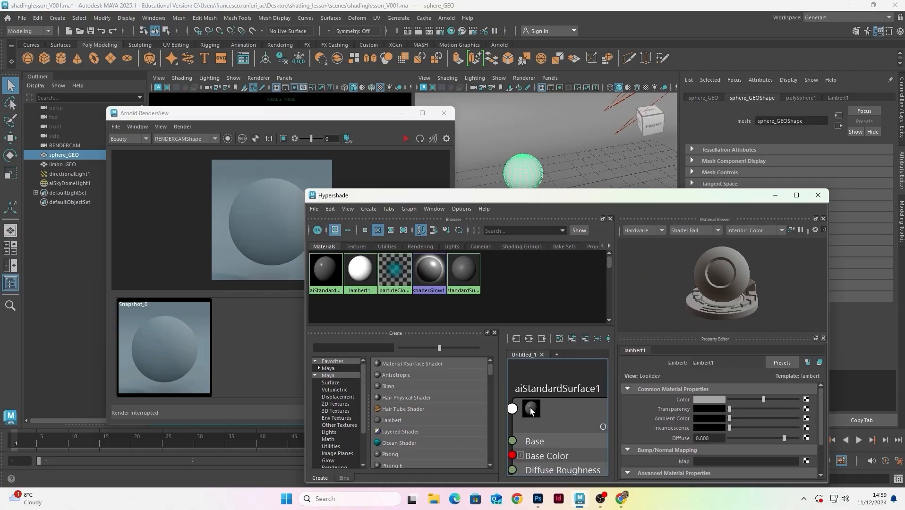
pyautogui.moveTo(526, 409); pyautogui.dragTo(531, 317, button='right')
pyautogui.scroll(-2, 556, 377)
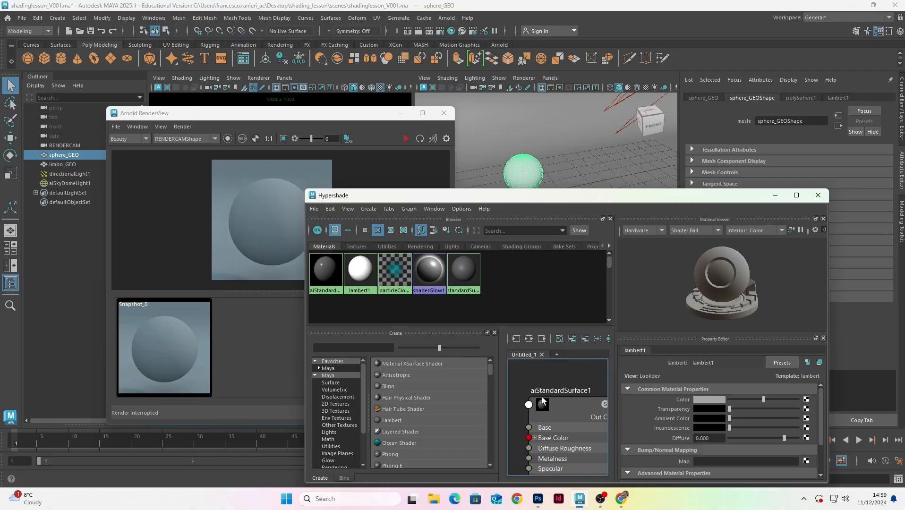
pyautogui.rightClick(541, 407)
pyautogui.moveTo(541, 404); pyautogui.dragTo(539, 292, button='right')
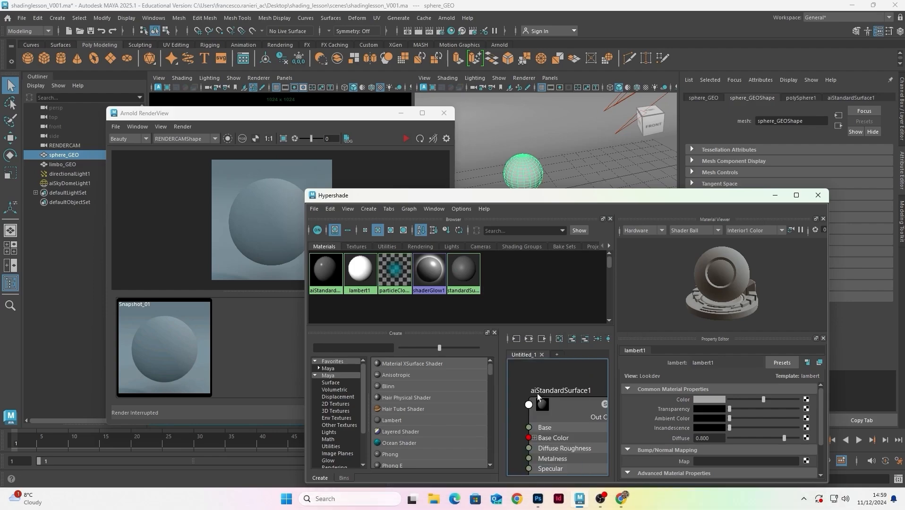
pyautogui.rightClick(567, 410)
pyautogui.moveTo(567, 411); pyautogui.dragTo(566, 292, button='right')
pyautogui.scroll(-3, 564, 375)
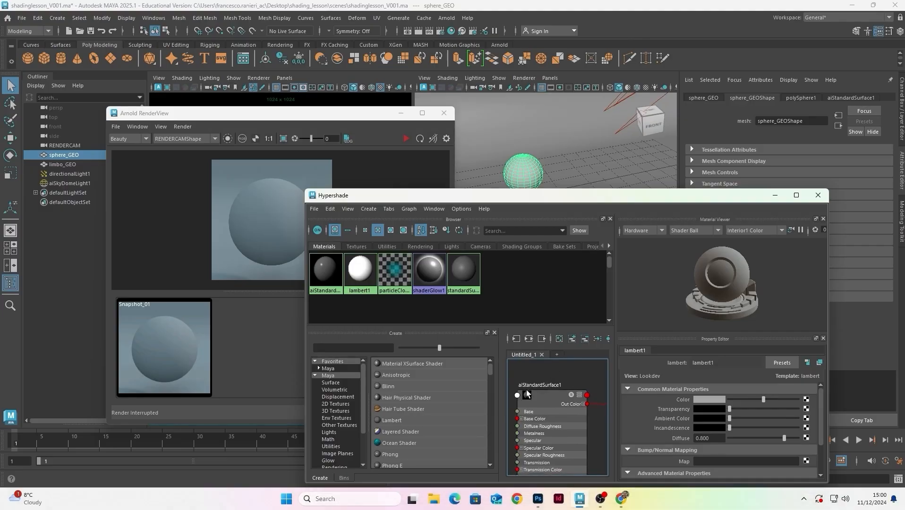
pyautogui.moveTo(545, 395); pyautogui.dragTo(555, 278, button='right')
pyautogui.click(613, 156)
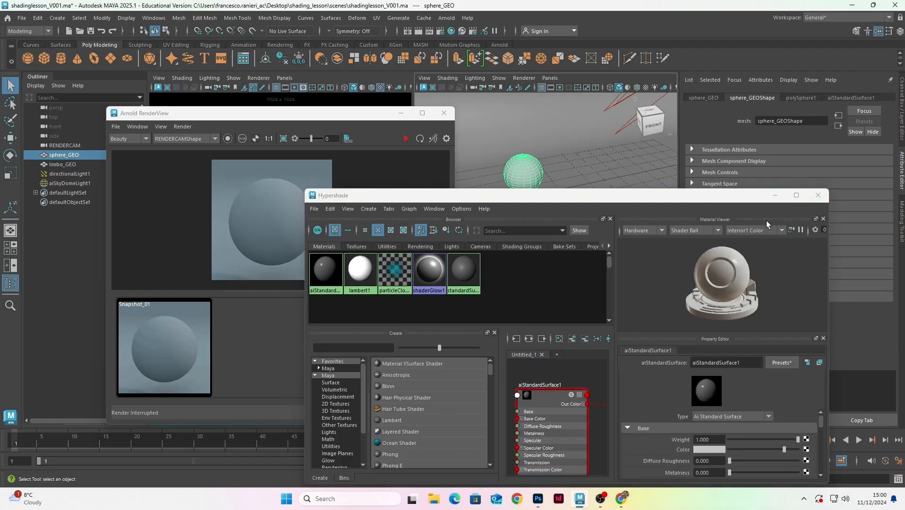
# Minimize the Hypershade and reposition the Arnold RenderView over the viewports
pyautogui.click(775, 195)
pyautogui.moveTo(363, 113); pyautogui.dragTo(387, 78)
pyautogui.click(187, 311)
pyautogui.click(180, 308)
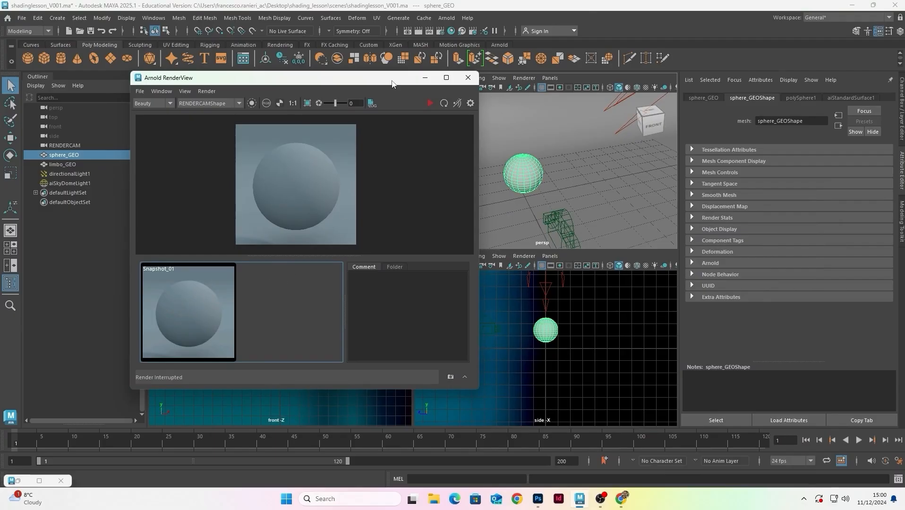
pyautogui.moveTo(392, 83); pyautogui.dragTo(401, 80)
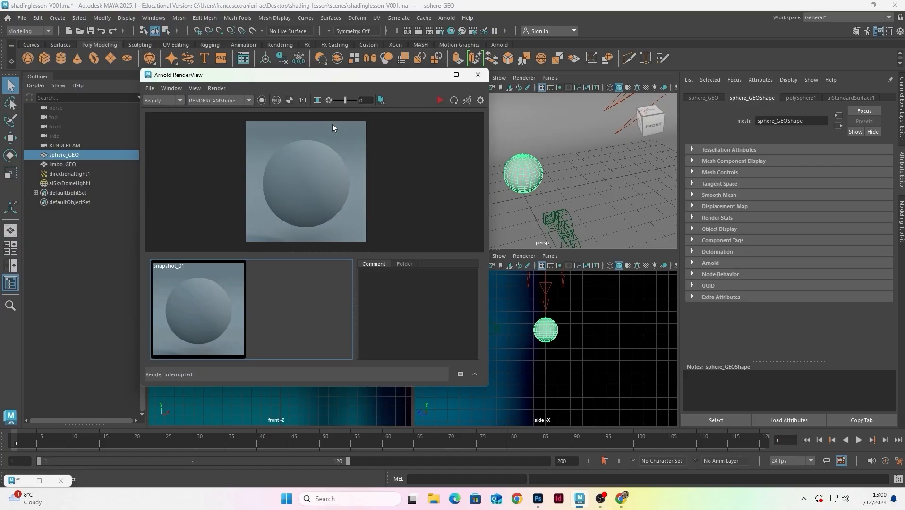
pyautogui.moveTo(312, 75); pyautogui.dragTo(344, 83)
# Start saving the scene under Save As and browse to the scenes folder of shading_lesson on the Desktop
pyautogui.click(22, 18)
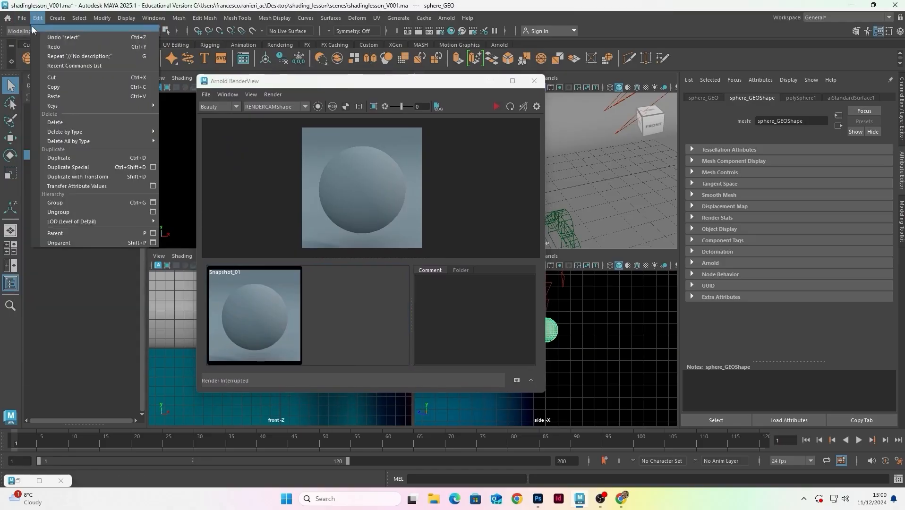
pyautogui.click(76, 71)
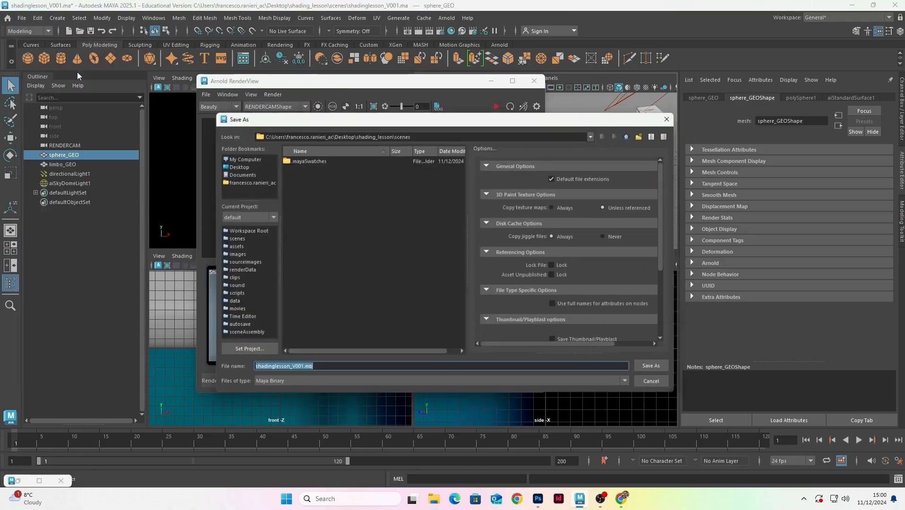
pyautogui.click(236, 164)
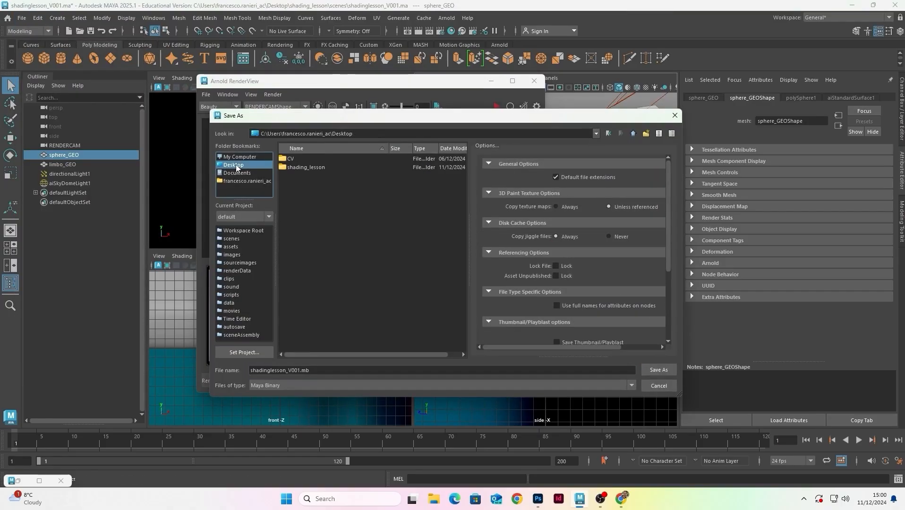
pyautogui.doubleClick(305, 167)
pyautogui.doubleClick(306, 158)
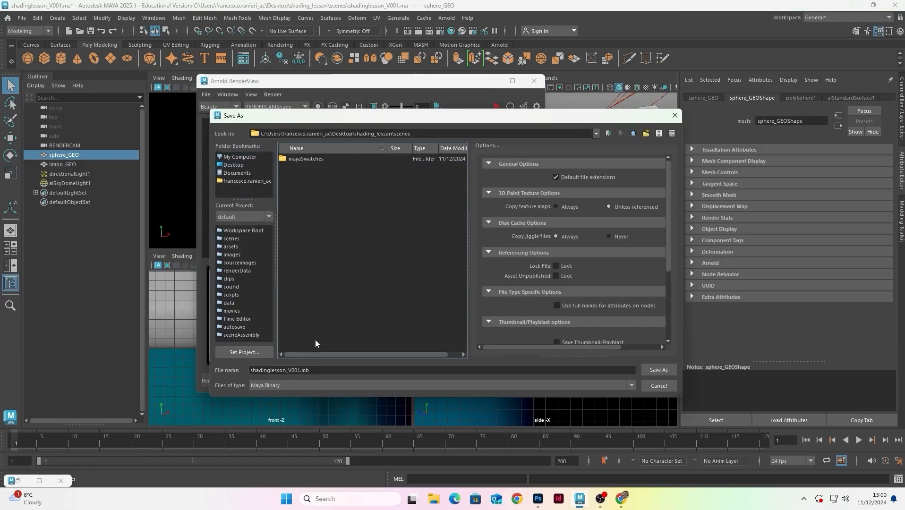
# Compare the folder listing for Maya Binary and Maya ASCII, leaving the save file type on Maya ASCII
pyautogui.click(289, 385)
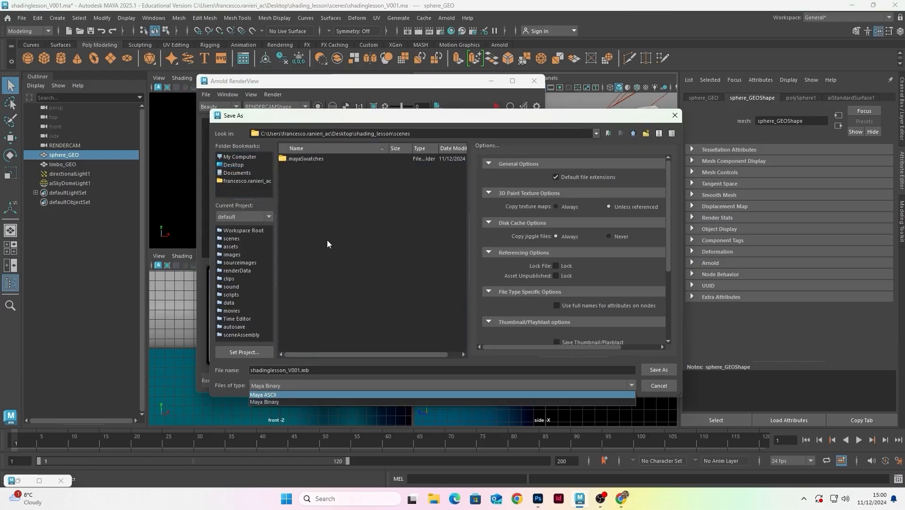
pyautogui.click(323, 255)
pyautogui.click(288, 387)
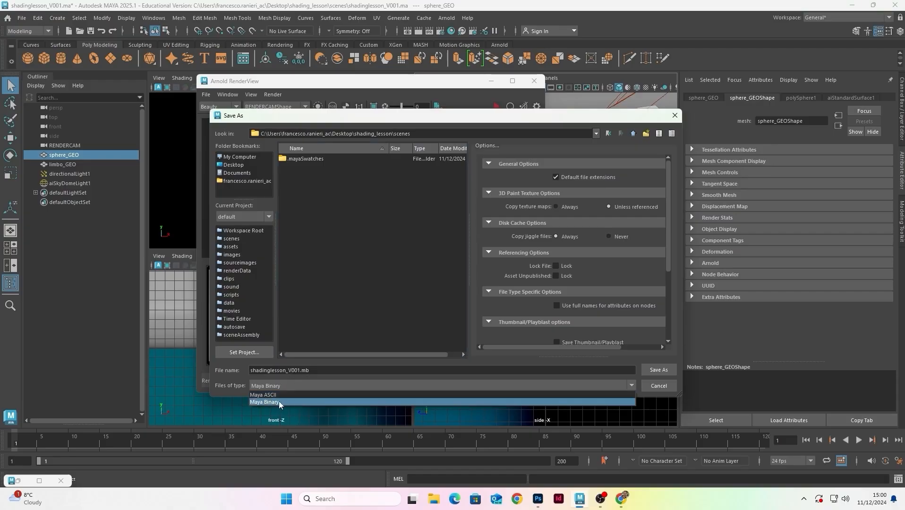
pyautogui.click(284, 395)
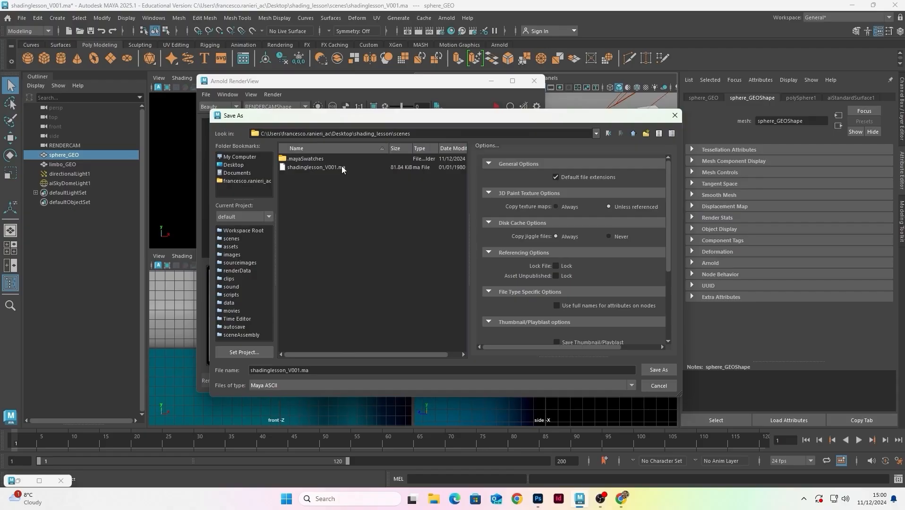
pyautogui.click(292, 386)
pyautogui.click(292, 401)
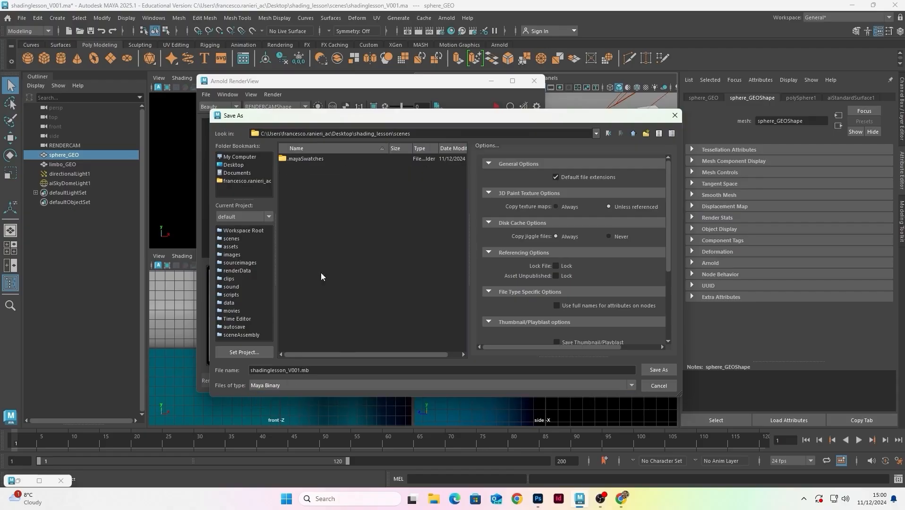
pyautogui.click(296, 386)
pyautogui.click(282, 392)
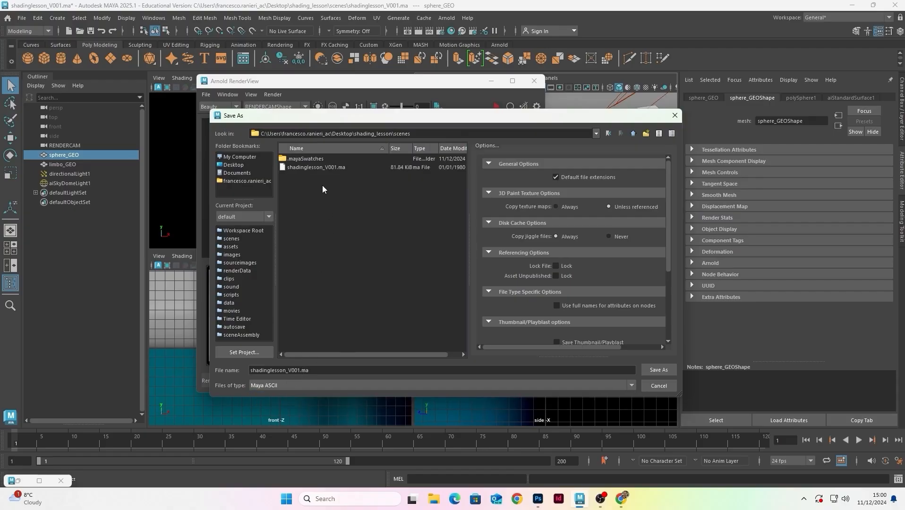
# Save the scene over the existing shadinglesson_V001.ma file and accept the replacement
pyautogui.click(342, 167)
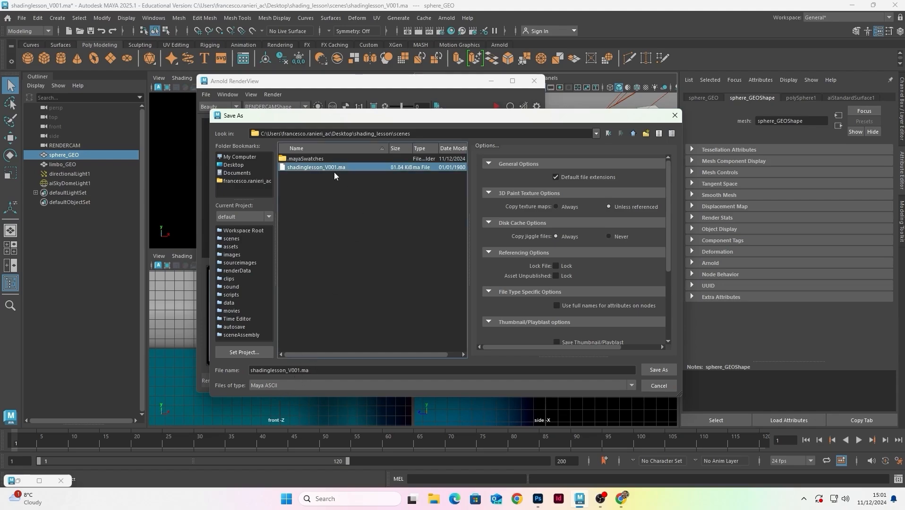
pyautogui.click(659, 370)
pyautogui.click(430, 270)
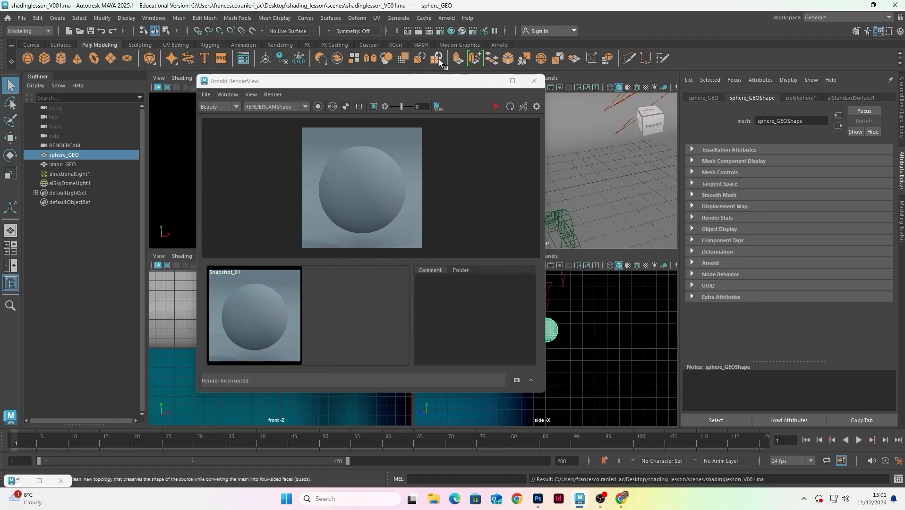
# Switch to Gmail in Chrome and open a direct chat with the colleague found by name
pyautogui.moveTo(439, 81); pyautogui.dragTo(420, 68)
pyautogui.click(622, 499)
pyautogui.click(352, 54)
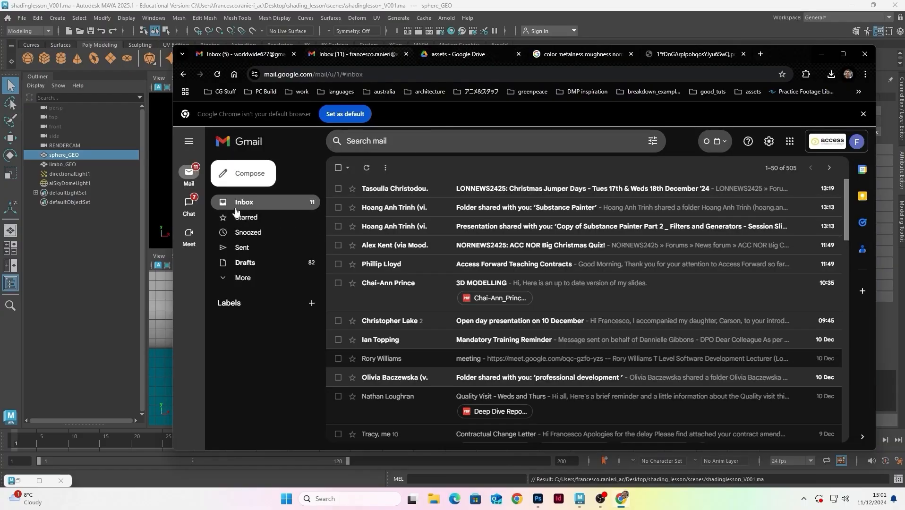
pyautogui.click(189, 203)
pyautogui.click(251, 174)
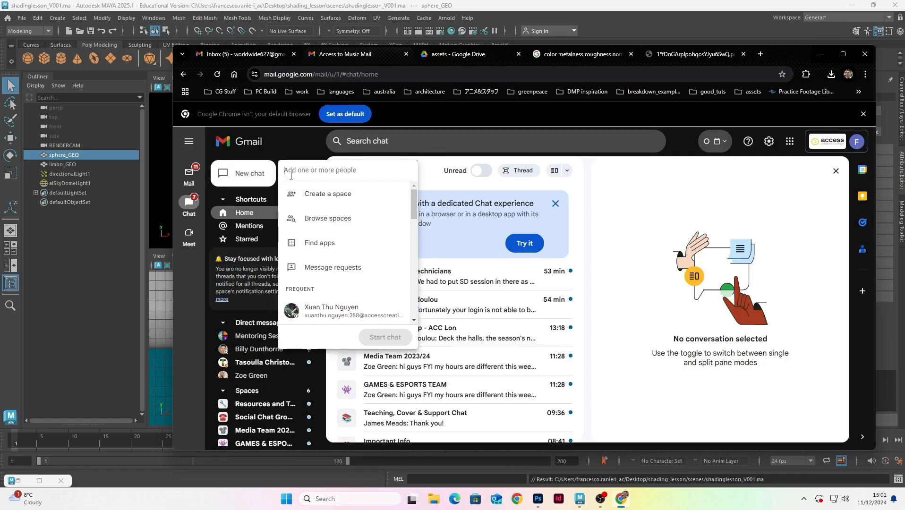
pyautogui.write('andre')
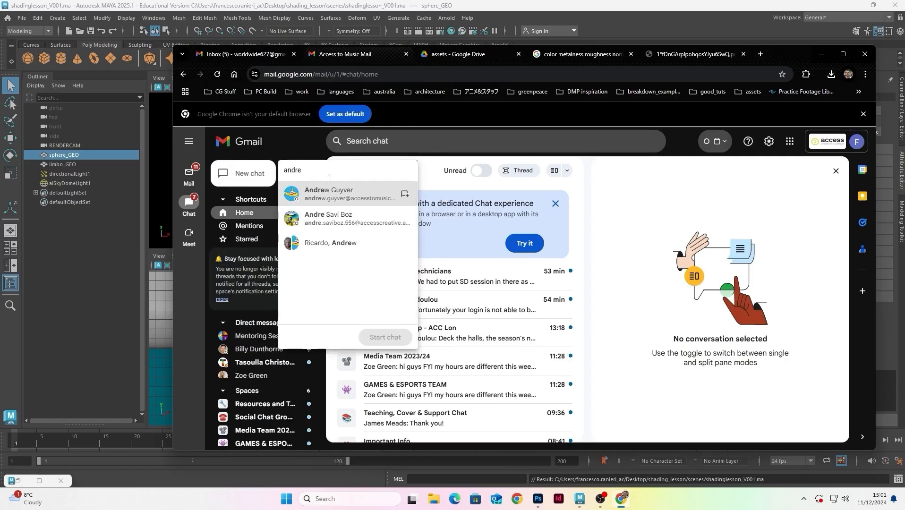
pyautogui.click(333, 194)
pyautogui.click(397, 338)
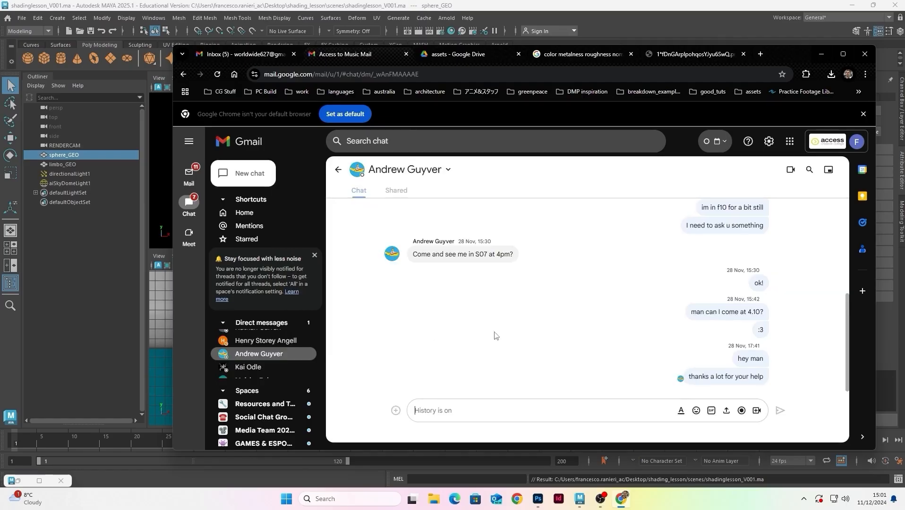
# Send the colleague the messages "hey man" and "im dealing with something.. I am coming up in like 10 minutes!!!!"
pyautogui.write('hey man')
pyautogui.press('Return')
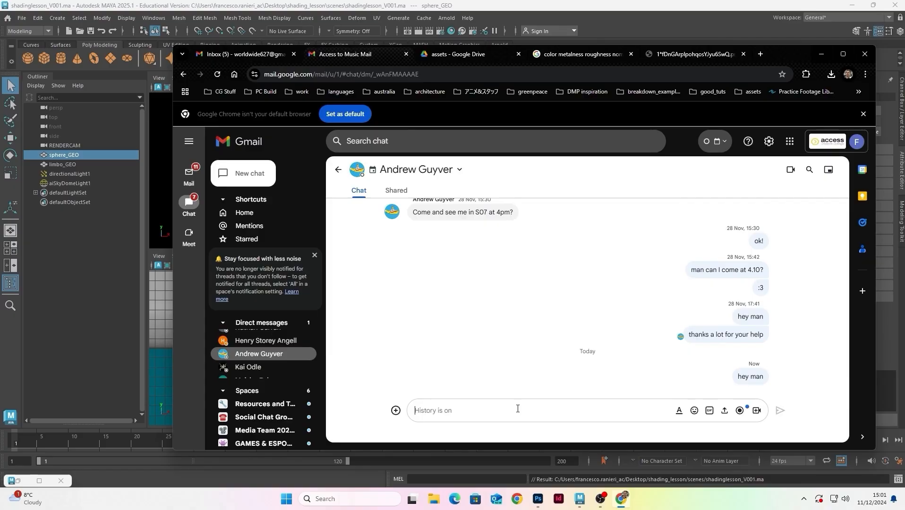
pyautogui.write('im deal')
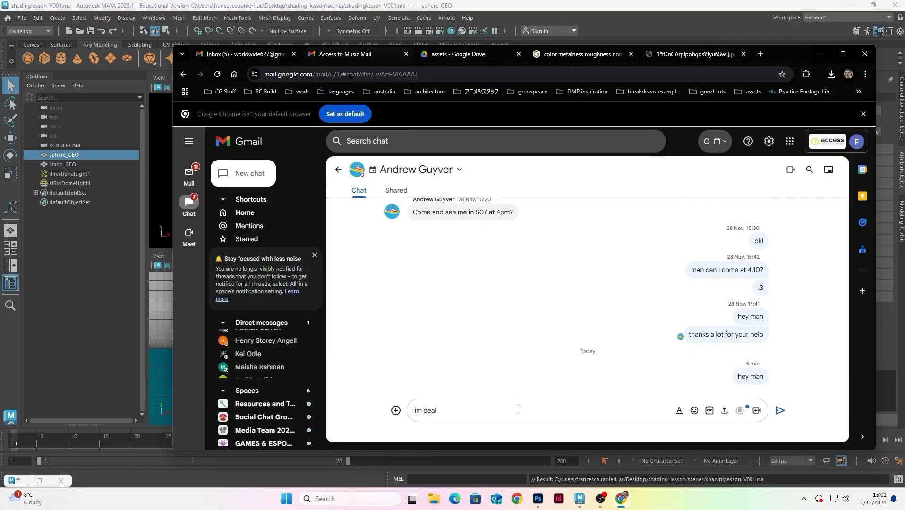
pyautogui.write('ing with something.. I am com')
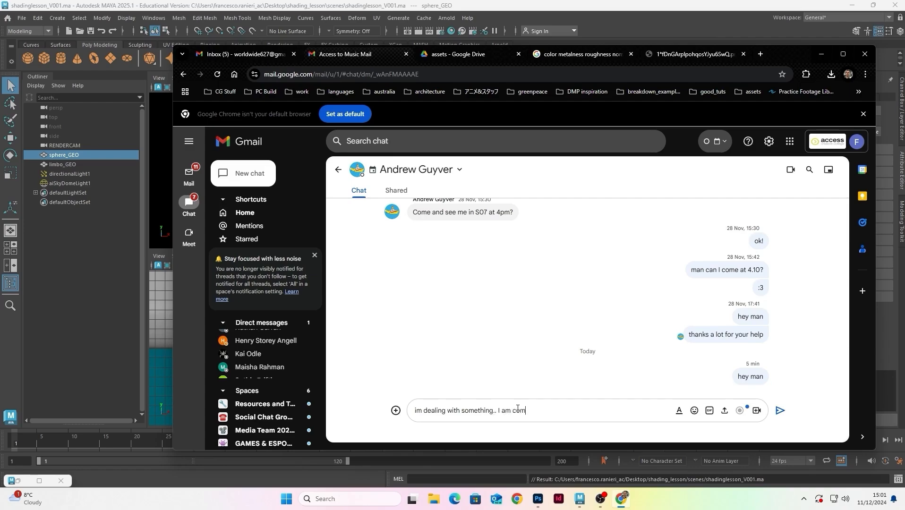
pyautogui.write('ing up in like 10 minutes!!!!')
pyautogui.press('Return')
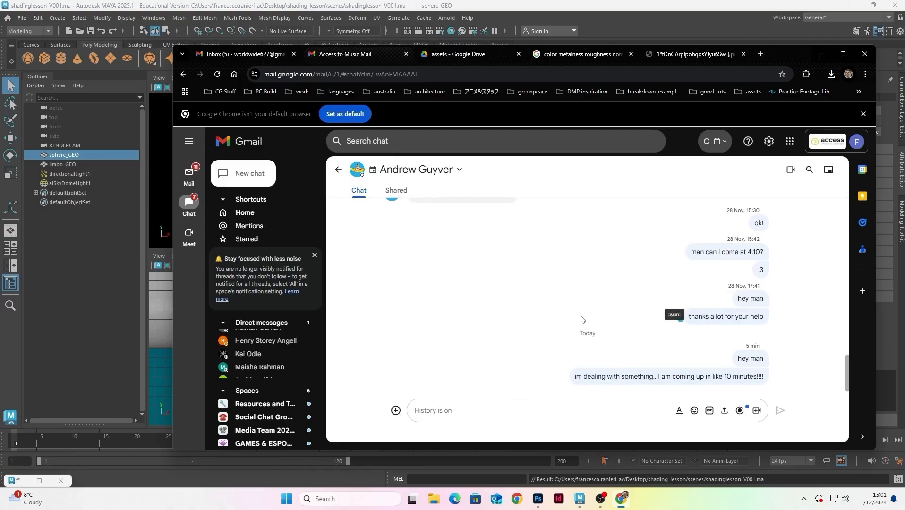
# Return to Maya, start the Arnold render from RENDERCAMShape and maximize the RenderView to inspect the sphere
pyautogui.click(821, 54)
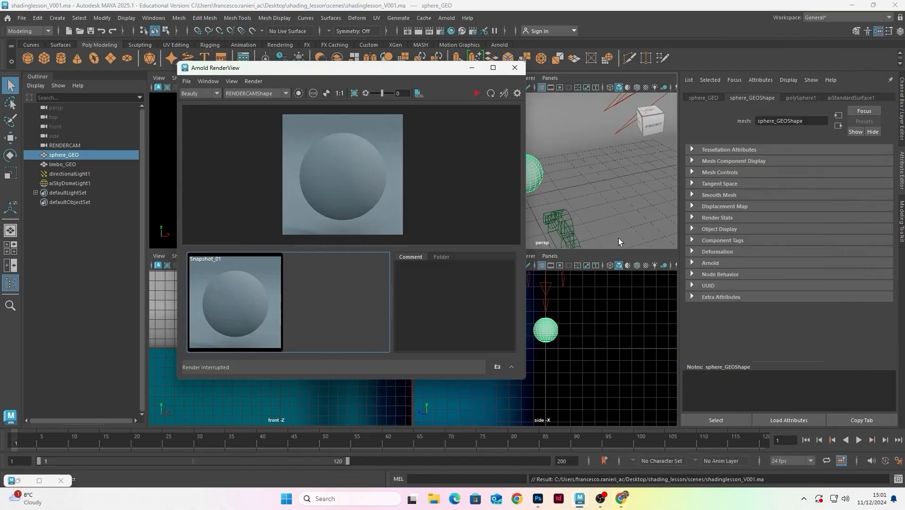
pyautogui.click(485, 89)
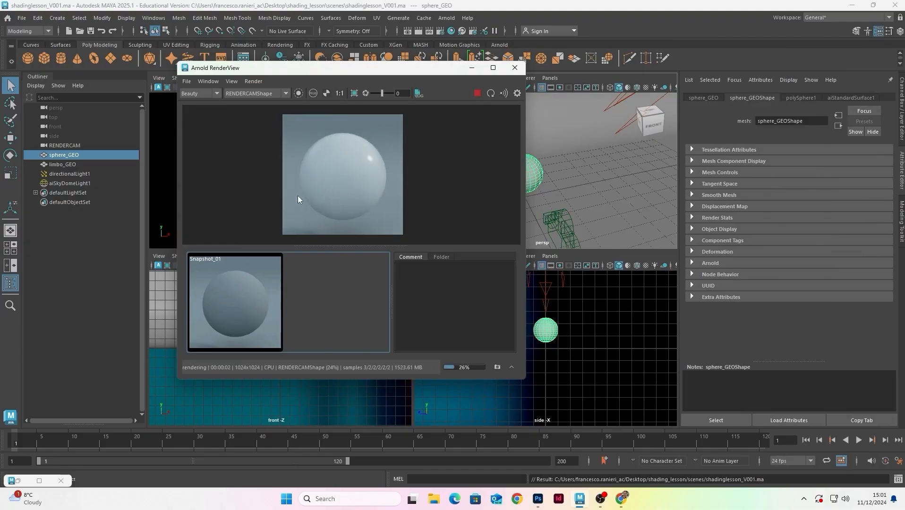
pyautogui.scroll(2, 344, 160)
pyautogui.click(493, 68)
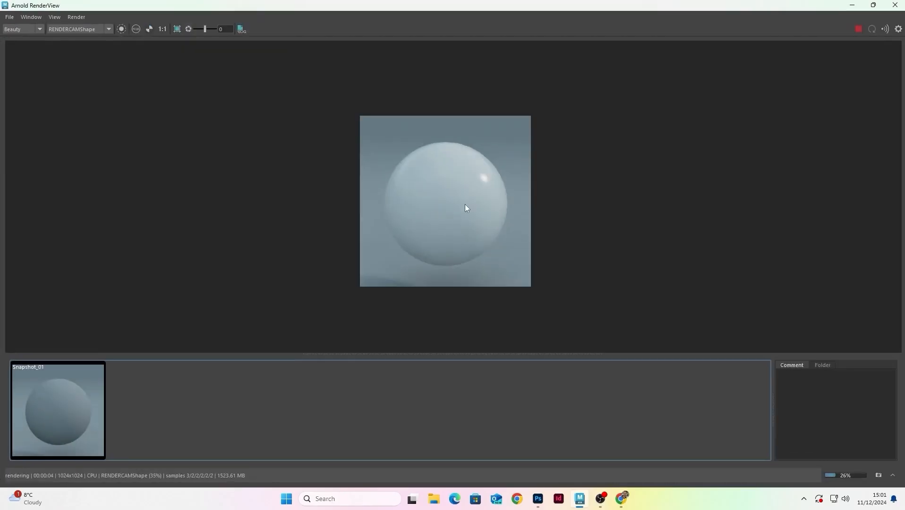
pyautogui.scroll(2, 482, 180)
pyautogui.scroll(-1, 496, 198)
# Display Snapshot_01 in the Arnold RenderView to compare it with the current render of the sphere
pyautogui.click(97, 394)
pyautogui.click(97, 394)
pyautogui.click(78, 401)
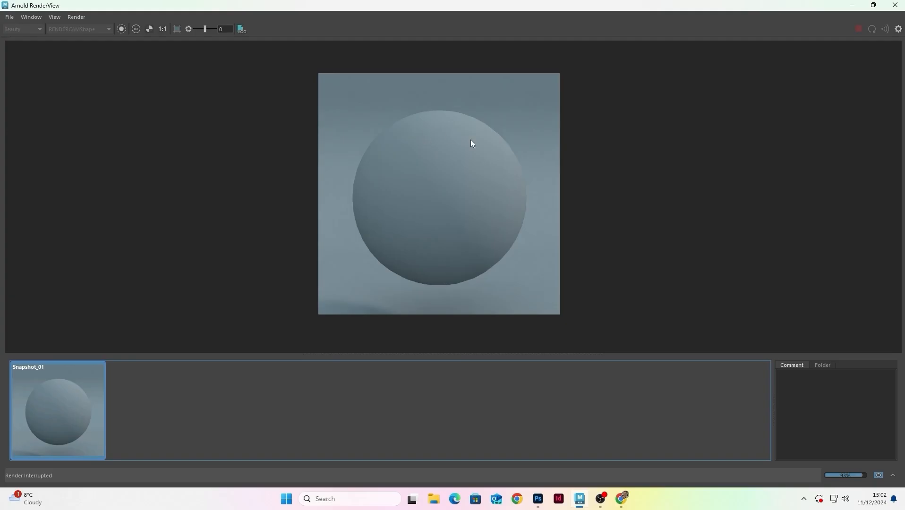
# Return from the snapshot to the live render, and minimize the Arnold RenderView to get back to the Hypershade
pyautogui.click(79, 399)
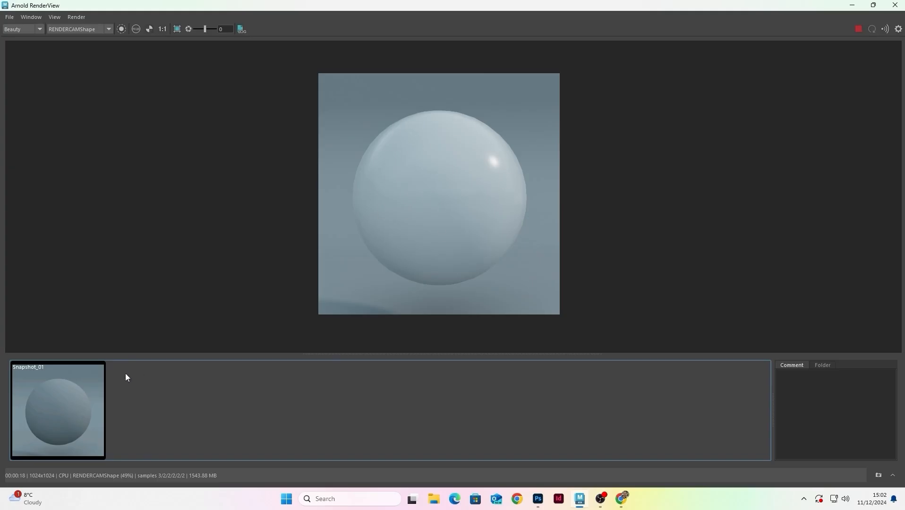
pyautogui.click(853, 5)
pyautogui.click(474, 30)
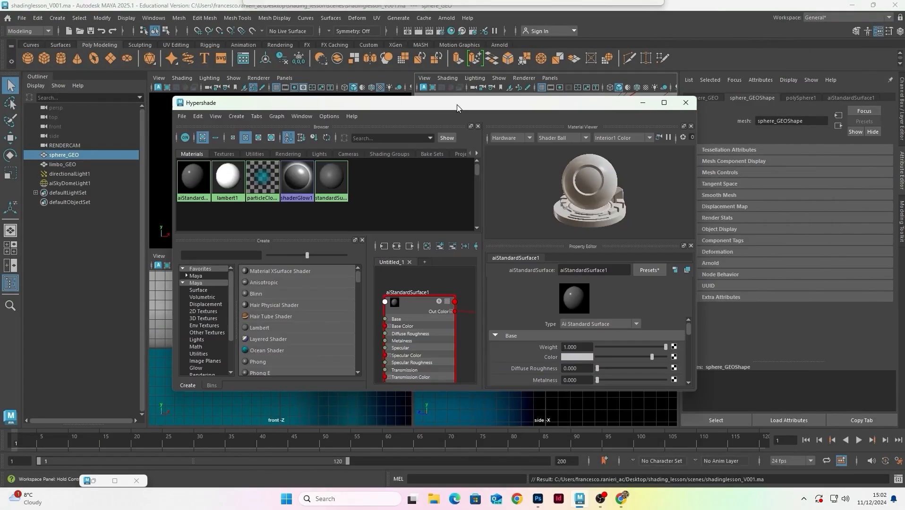
# Maximize the Hypershade to display the full node network of the aiStandardSurface1 material
pyautogui.moveTo(416, 302)
pyautogui.mouseDown()
pyautogui.moveTo(404, 304)
pyautogui.moveTo(417, 290)
pyautogui.mouseUp()
pyautogui.scroll(-2, 417, 291)
pyautogui.moveTo(417, 289)
pyautogui.keyDown('alt'); pyautogui.mouseDown(button='middle')
pyautogui.moveTo(422, 281)
pyautogui.moveTo(417, 287)
pyautogui.mouseUp(button='middle'); pyautogui.keyUp('alt')
pyautogui.scroll(2, 416, 287)
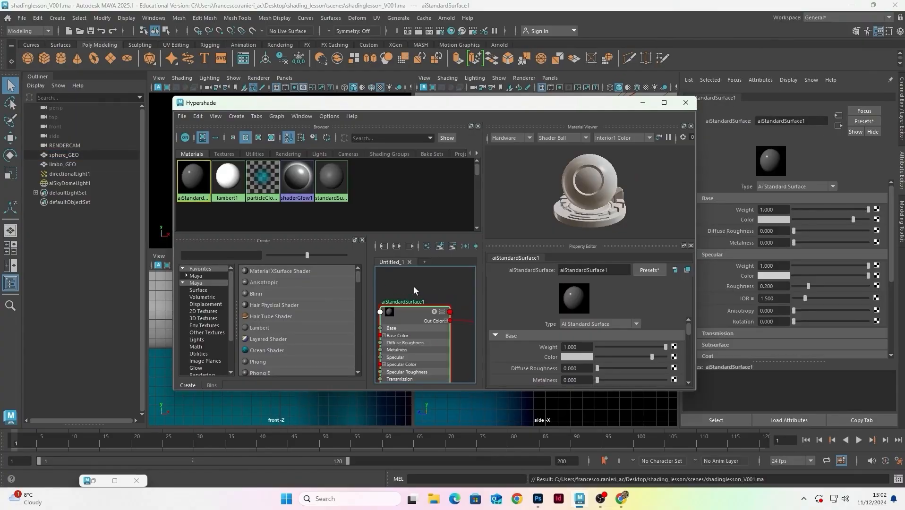
pyautogui.click(664, 102)
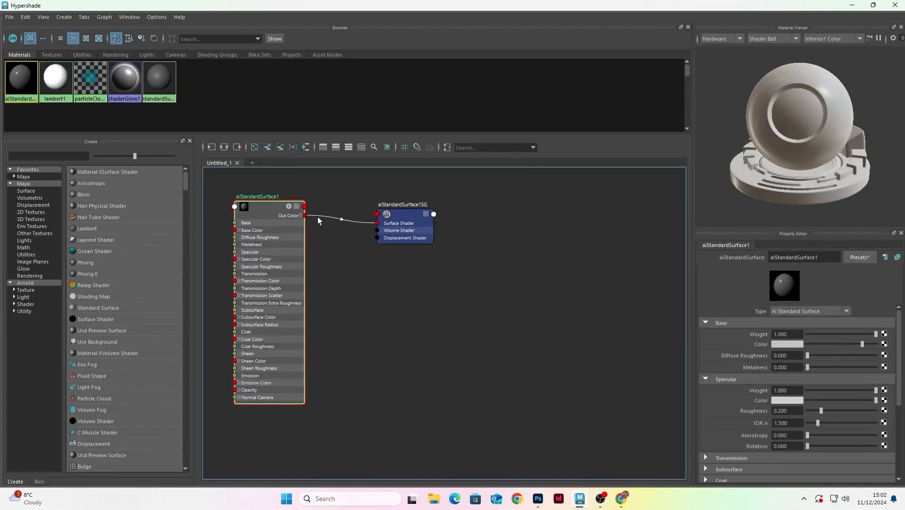
# Rename the aiStandardSurface1 material node as arnoldmaterialtest_SHD
pyautogui.doubleClick(255, 197)
pyautogui.write('arn')
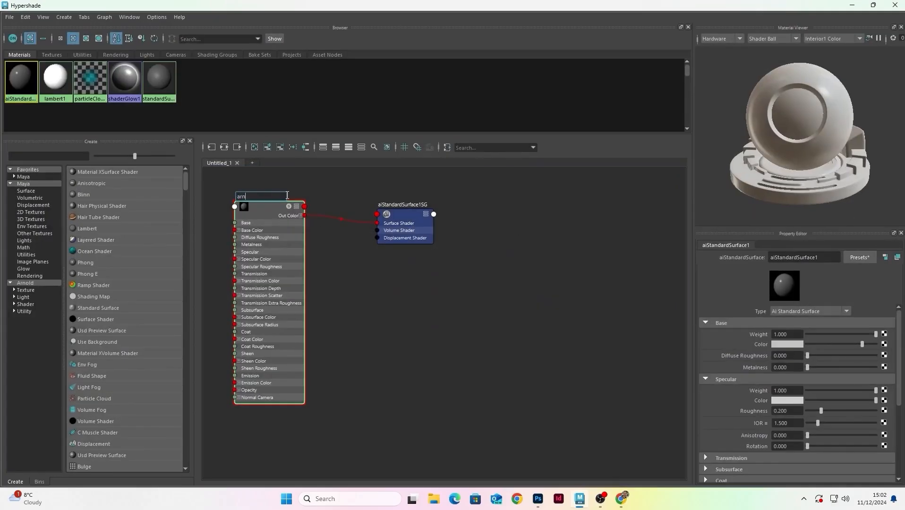
pyautogui.write('oldmatyerialtest_SHD')
pyautogui.press('Return')
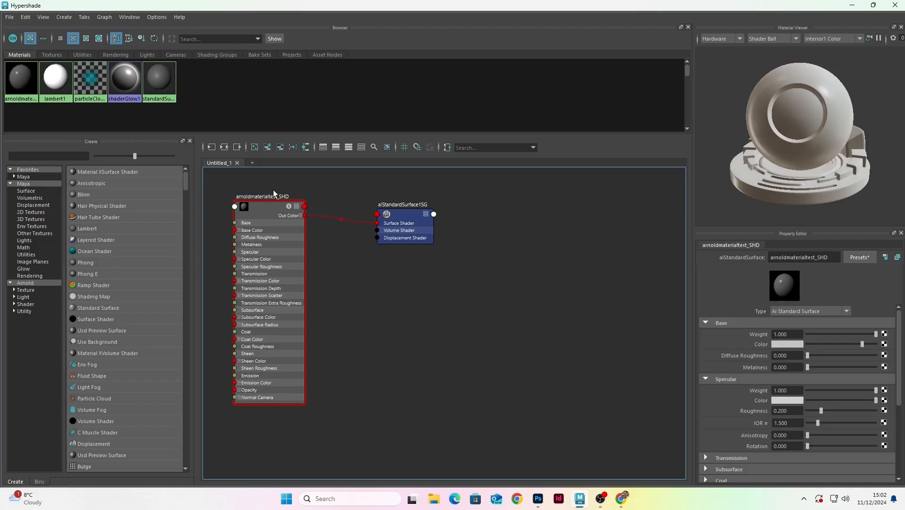
# Shorten the material node's name to arnoldtest_SHD
pyautogui.doubleClick(280, 197)
pyautogui.click(267, 195)
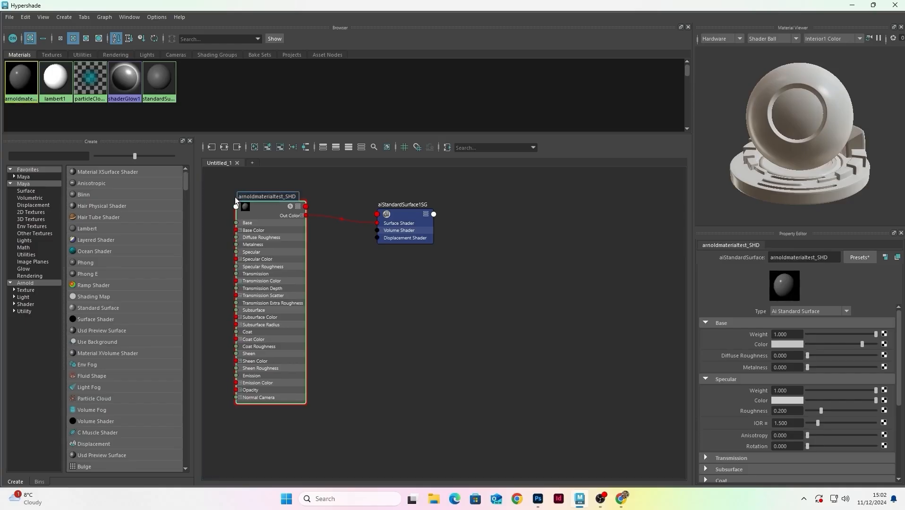
pyautogui.moveTo(238, 196); pyautogui.dragTo(285, 199)
pyautogui.write('arnoldtest')
pyautogui.moveTo(279, 196); pyautogui.dragTo(222, 198)
pyautogui.click(283, 193)
pyautogui.moveTo(265, 195); pyautogui.dragTo(281, 212)
pyautogui.click(325, 200)
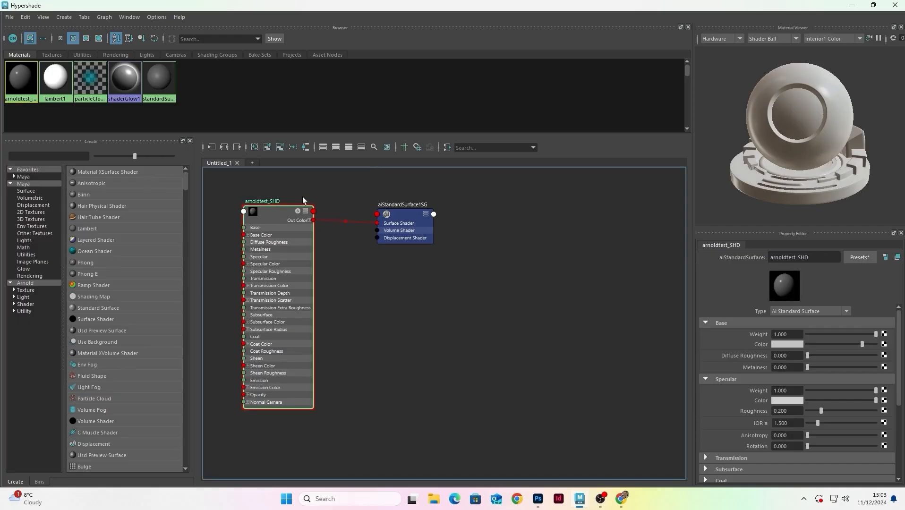
# Restore the Hypershade to a smaller window, and select the sphere in the RENDERCAM view to show its arnoldtest_SHD material attributes
pyautogui.moveTo(634, 4); pyautogui.dragTo(523, 223)
pyautogui.click(304, 165)
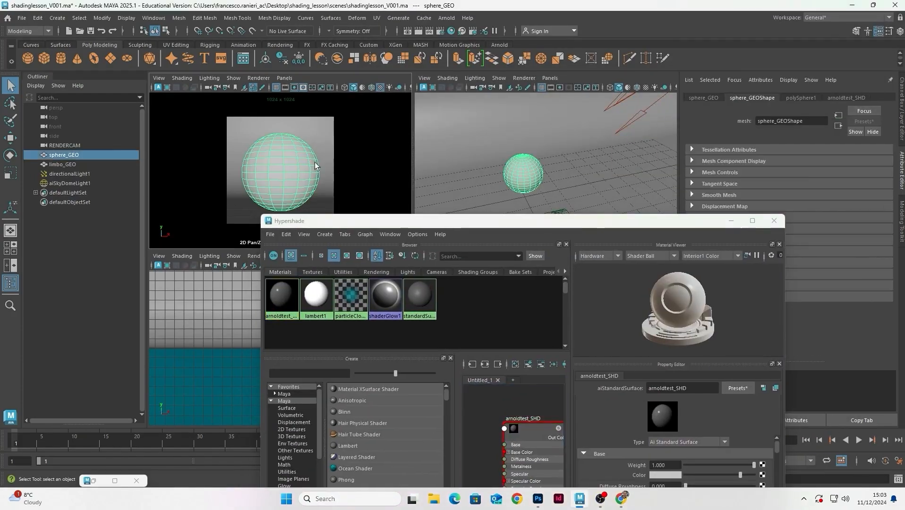
pyautogui.click(833, 97)
pyautogui.moveTo(659, 221); pyautogui.dragTo(497, 139)
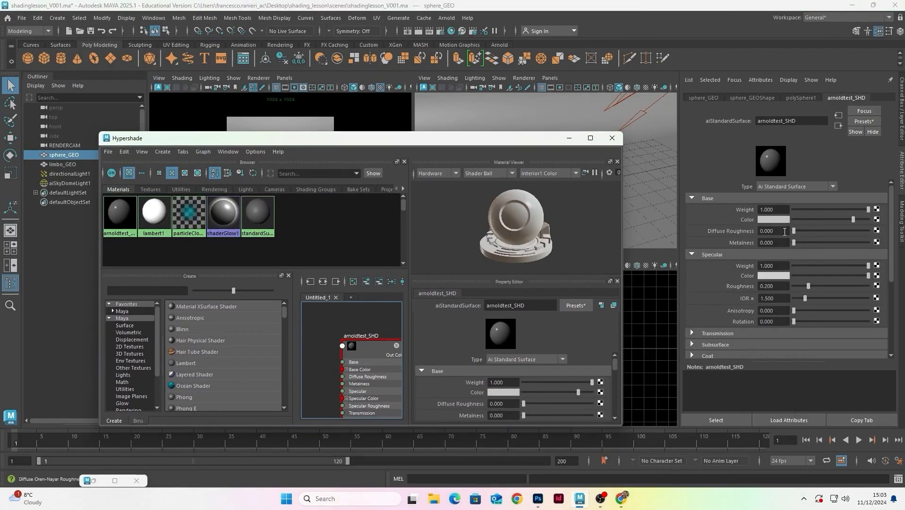
# Look through the arnoldtest_SHD attribute groups in the Attribute Editor, from Base and Specular down to Extra Attributes
pyautogui.scroll(-2, 770, 232)
pyautogui.scroll(2, 759, 238)
pyautogui.scroll(-3, 780, 234)
pyautogui.scroll(3, 766, 246)
pyautogui.scroll(-4, 758, 289)
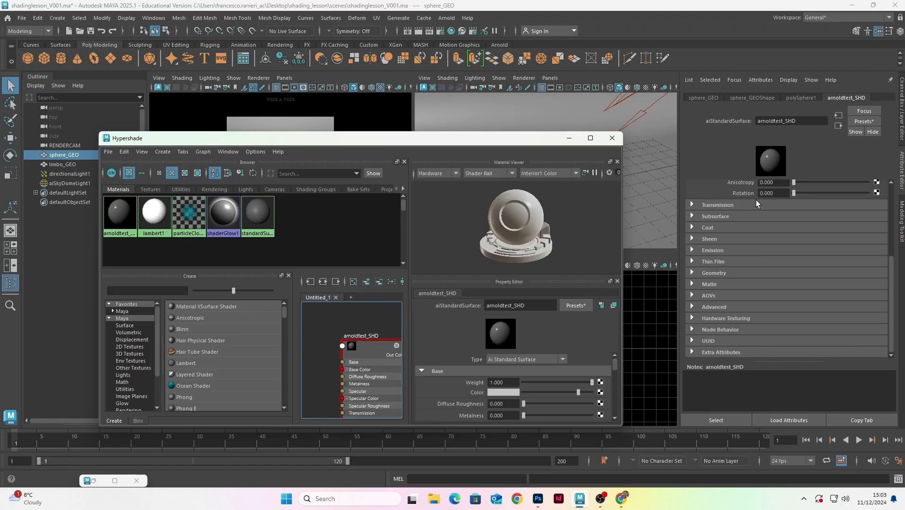
pyautogui.scroll(2, 758, 303)
pyautogui.scroll(-2, 756, 251)
pyautogui.scroll(4, 756, 246)
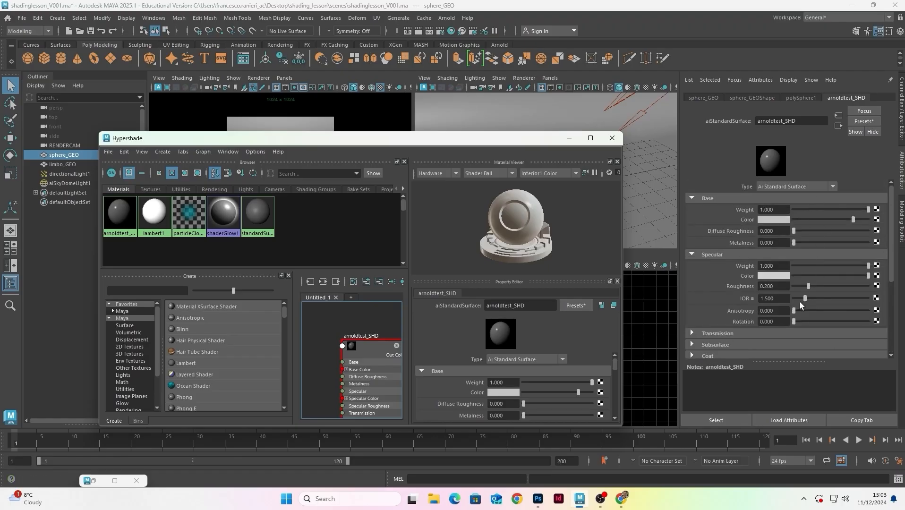
pyautogui.moveTo(331, 138); pyautogui.dragTo(365, 89)
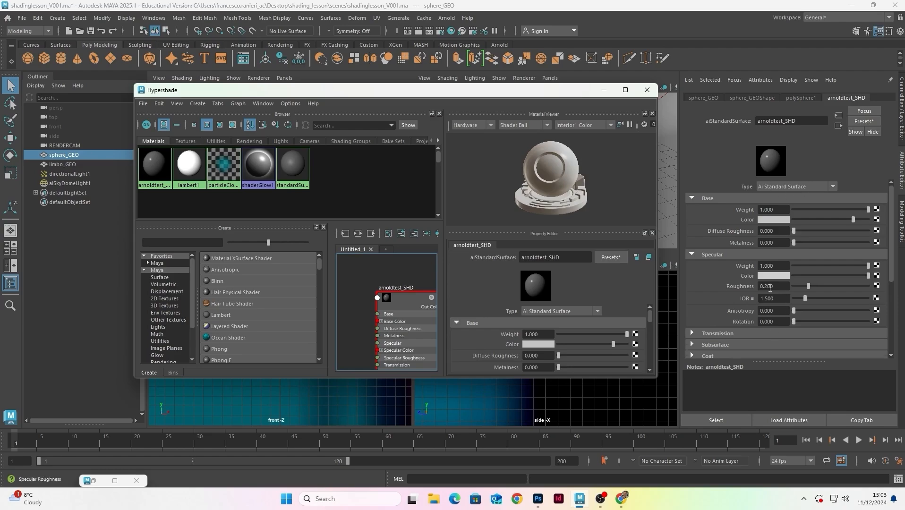
# Examine the material's remaining attribute groups, briefly expanding and collapsing Emission and Sheen, and review Base and Specular again
pyautogui.scroll(-5, 746, 236)
pyautogui.scroll(-1, 742, 270)
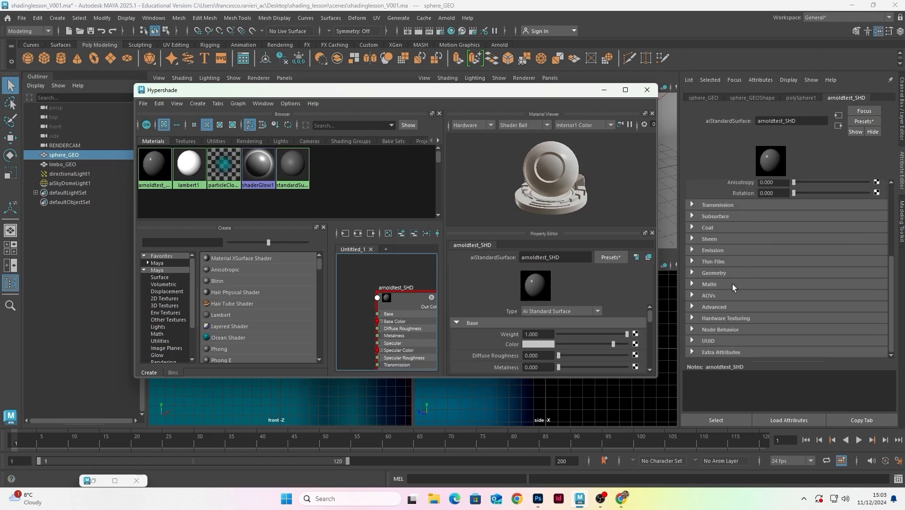
pyautogui.click(691, 248)
pyautogui.click(692, 248)
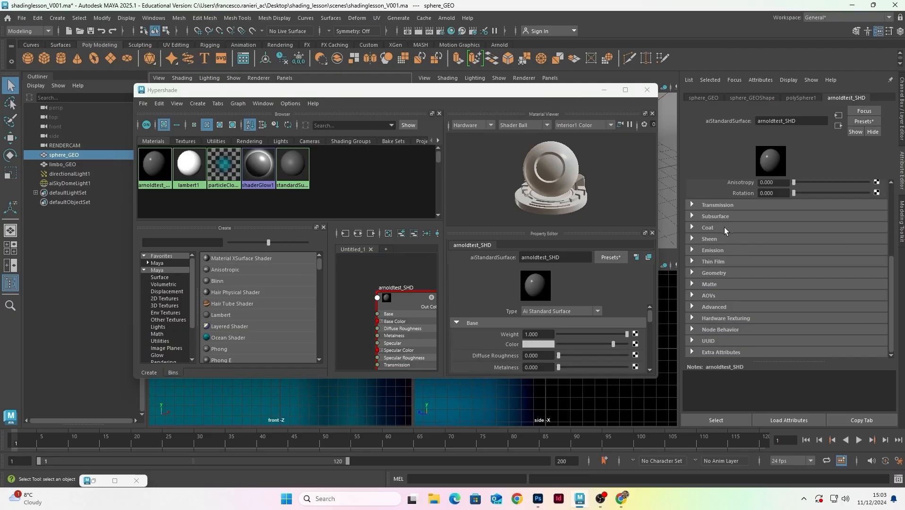
pyautogui.click(693, 239)
pyautogui.click(692, 239)
pyautogui.scroll(6, 730, 293)
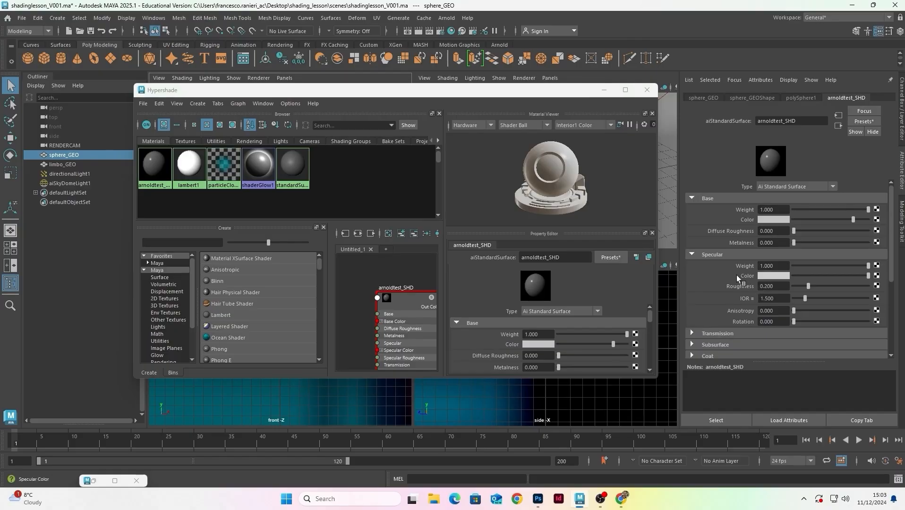
pyautogui.scroll(-4, 756, 284)
pyautogui.scroll(5, 754, 292)
pyautogui.scroll(-6, 718, 279)
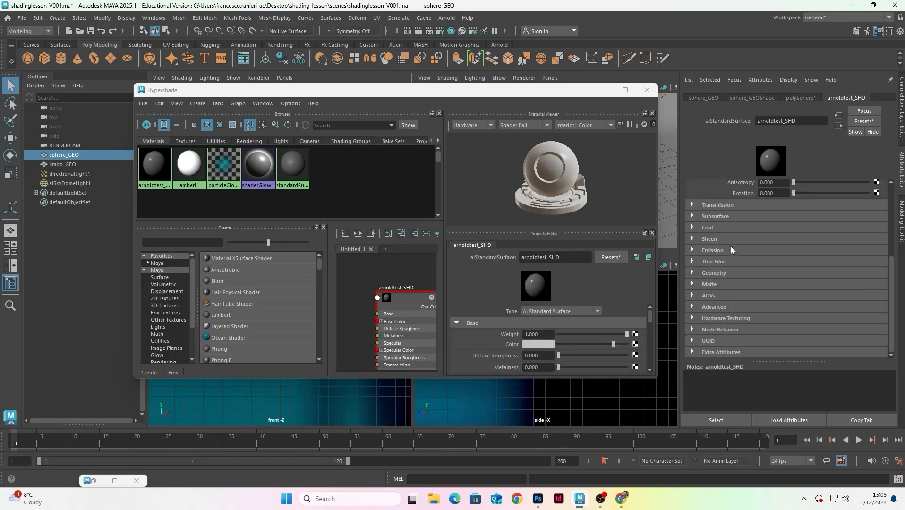
# Reposition and enlarge the Hypershade window to show more of the arnoldtest_SHD node, and select that node
pyautogui.moveTo(527, 89); pyautogui.dragTo(559, 103)
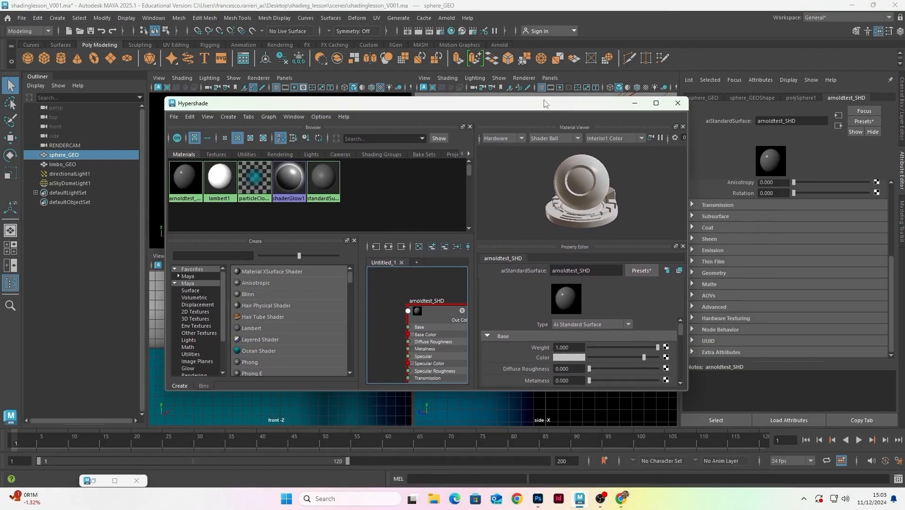
pyautogui.keyDown('alt'); pyautogui.moveTo(461, 292); pyautogui.dragTo(443, 282, button='middle'); pyautogui.keyUp('alt')
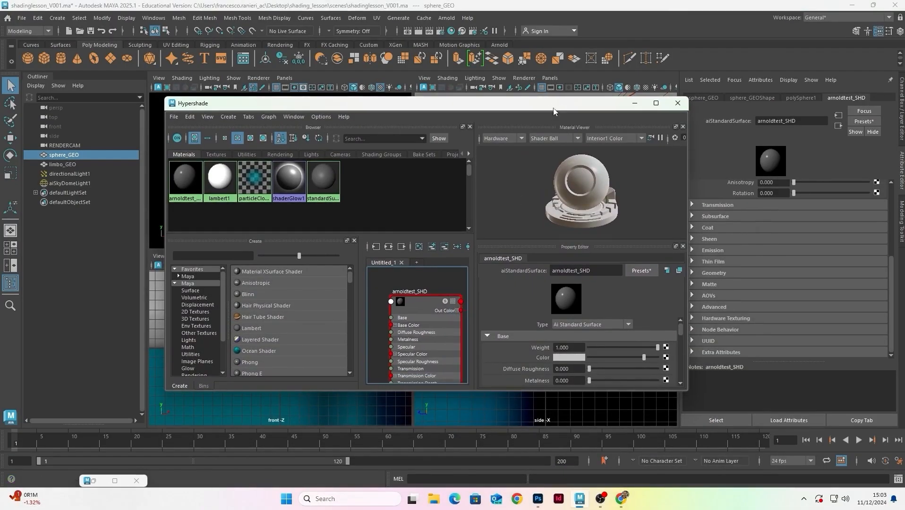
pyautogui.moveTo(555, 98); pyautogui.dragTo(565, 34)
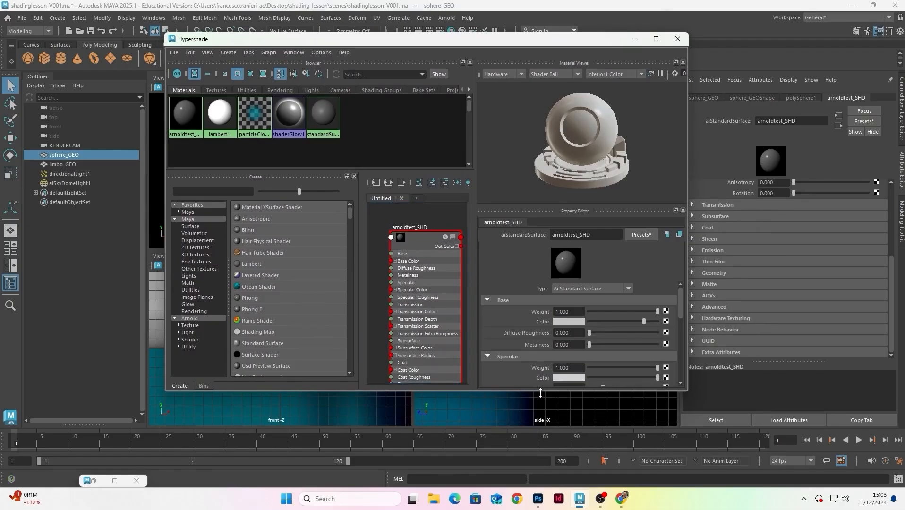
pyautogui.moveTo(540, 392); pyautogui.dragTo(540, 435)
pyautogui.click(434, 255)
pyautogui.click(502, 320)
pyautogui.click(502, 320)
# Compare the arnoldtest_SHD attributes in the Attribute Editor with those in the Hypershade Property Editor
pyautogui.scroll(3, 754, 225)
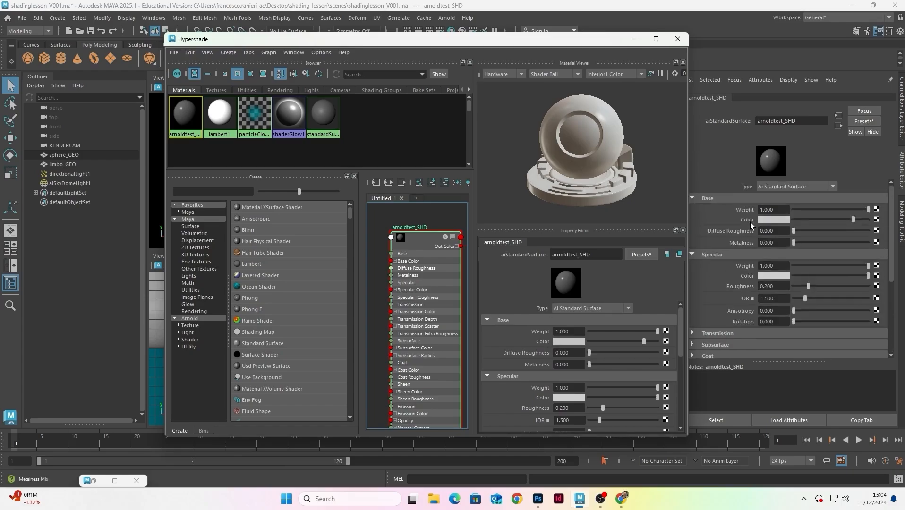
pyautogui.moveTo(615, 44); pyautogui.dragTo(569, 44)
pyautogui.scroll(-8, 558, 347)
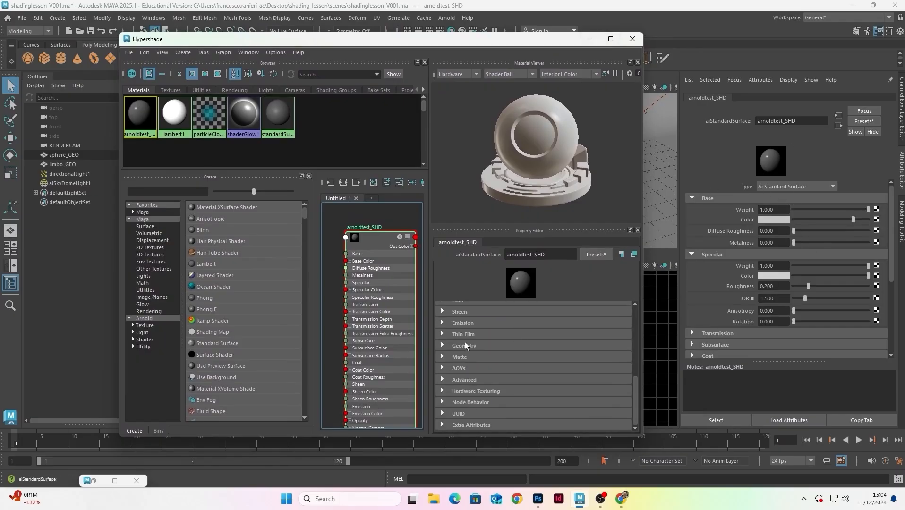
pyautogui.scroll(8, 490, 319)
pyautogui.moveTo(379, 240)
pyautogui.mouseDown()
pyautogui.moveTo(372, 246)
pyautogui.moveTo(375, 237)
pyautogui.mouseUp()
# Minimize the Hypershade and restore the Arnold RenderView as a smaller window beside the material attributes, with the whole render in view
pyautogui.click(591, 39)
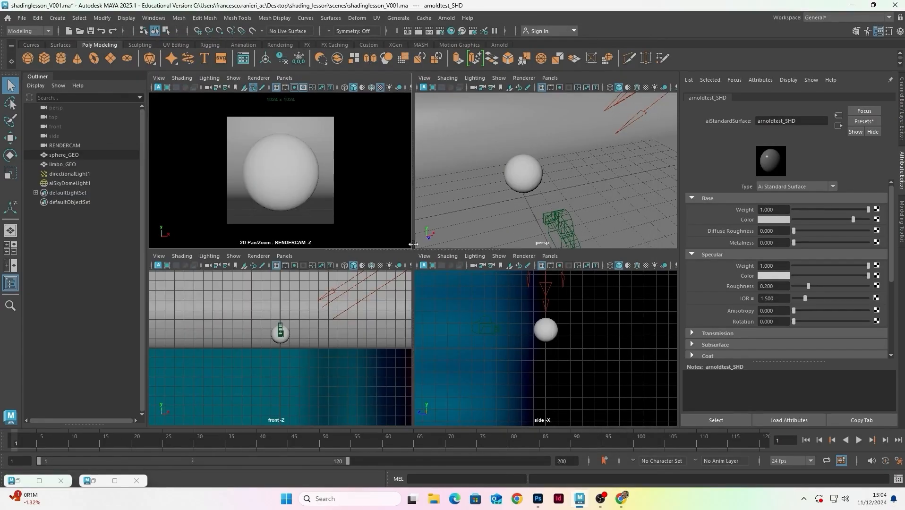
pyautogui.click(115, 481)
pyautogui.moveTo(658, 4); pyautogui.dragTo(370, 86)
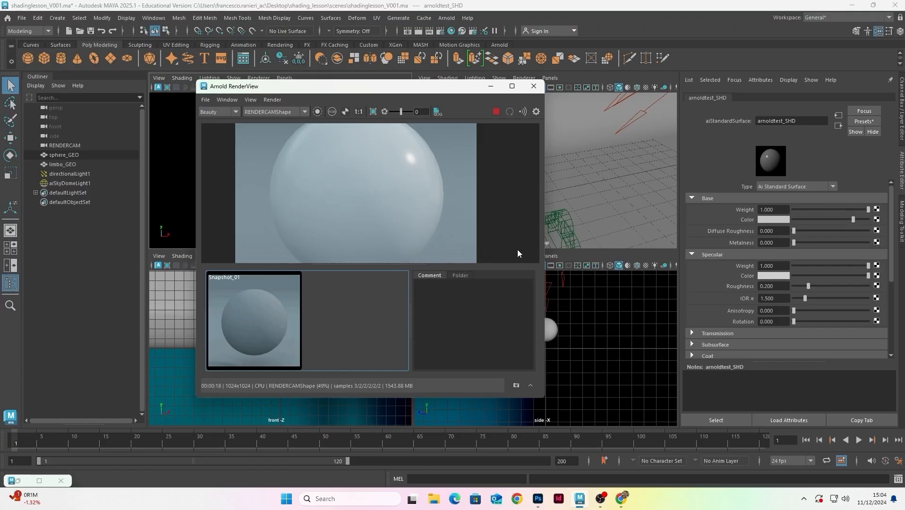
pyautogui.scroll(-3, 433, 187)
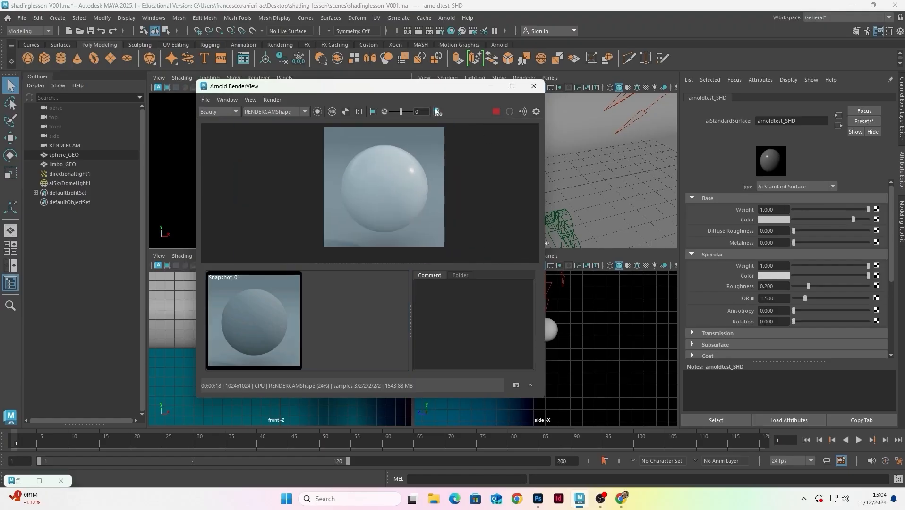
pyautogui.moveTo(433, 89); pyautogui.dragTo(419, 79)
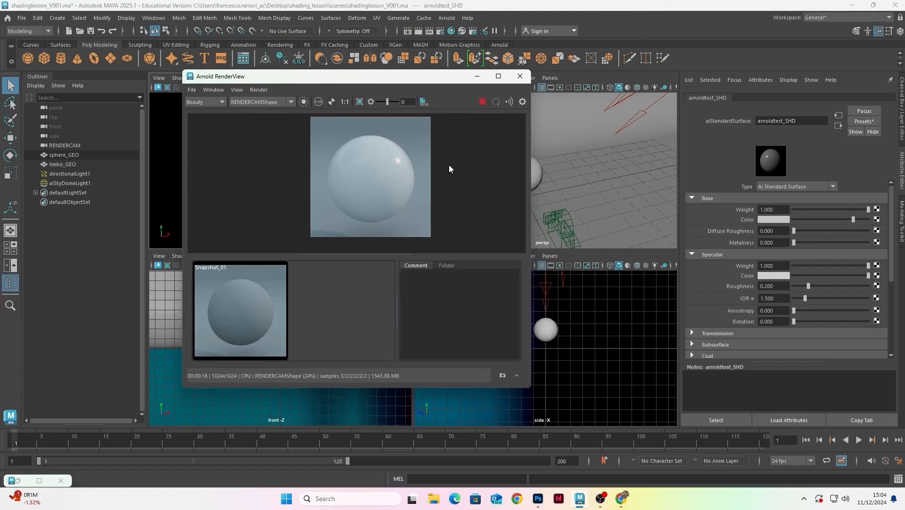
# Store a snapshot of the current sphere render, display it, and return to the live render
pyautogui.click(502, 376)
pyautogui.click(327, 320)
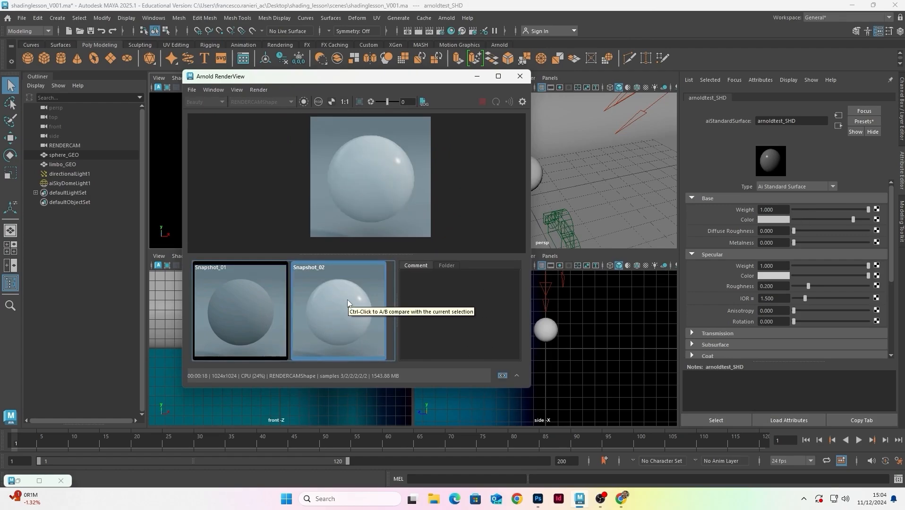
pyautogui.click(339, 297)
# Set the Base Weight of arnoldtest_SHD to 0, inspect the sphere's reflections in the render, and store another snapshot
pyautogui.moveTo(870, 210); pyautogui.dragTo(793, 209)
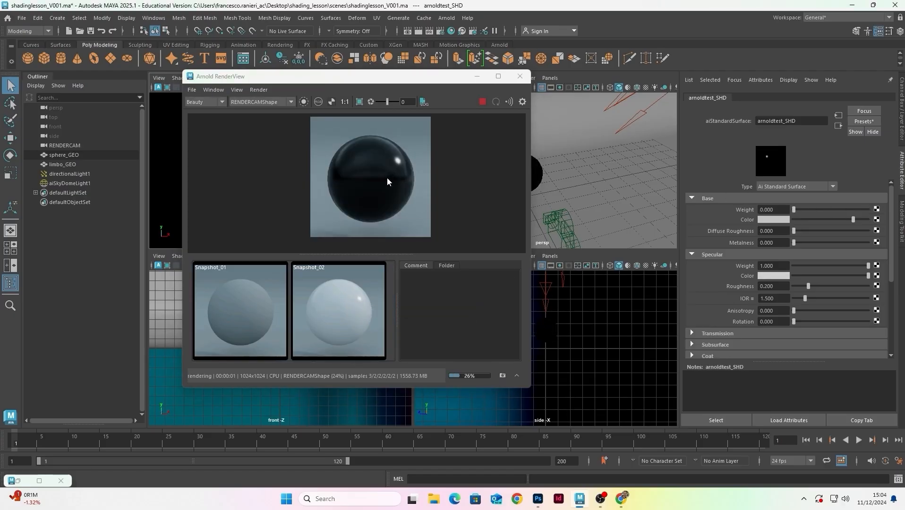
pyautogui.scroll(2, 396, 176)
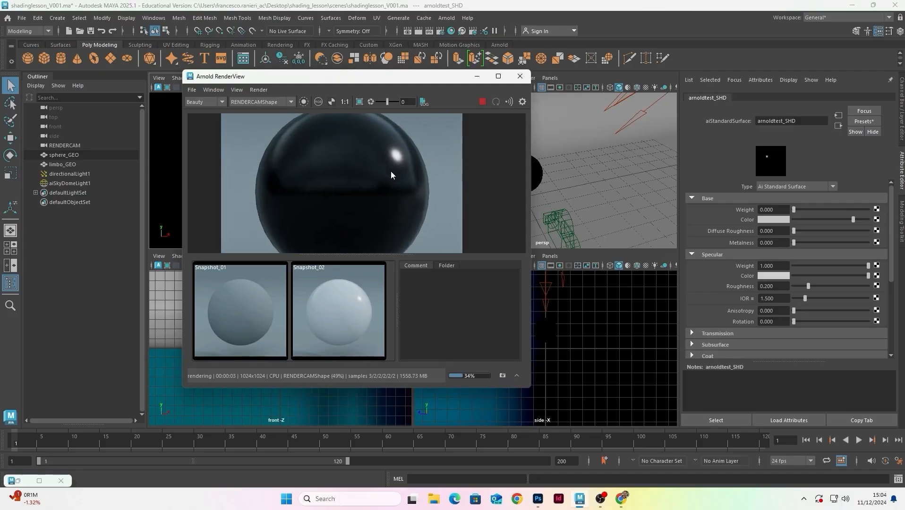
pyautogui.scroll(1, 373, 158)
pyautogui.scroll(2, 401, 175)
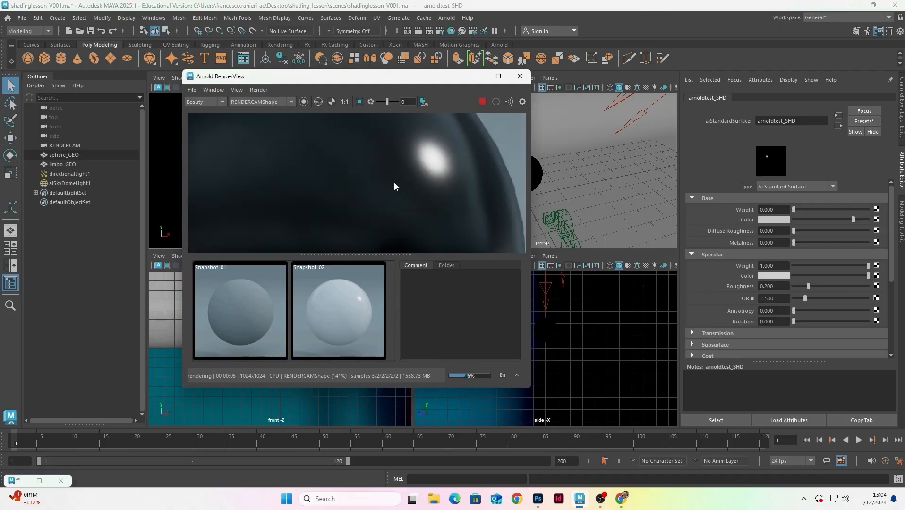
pyautogui.scroll(-2, 401, 178)
pyautogui.scroll(-2, 384, 180)
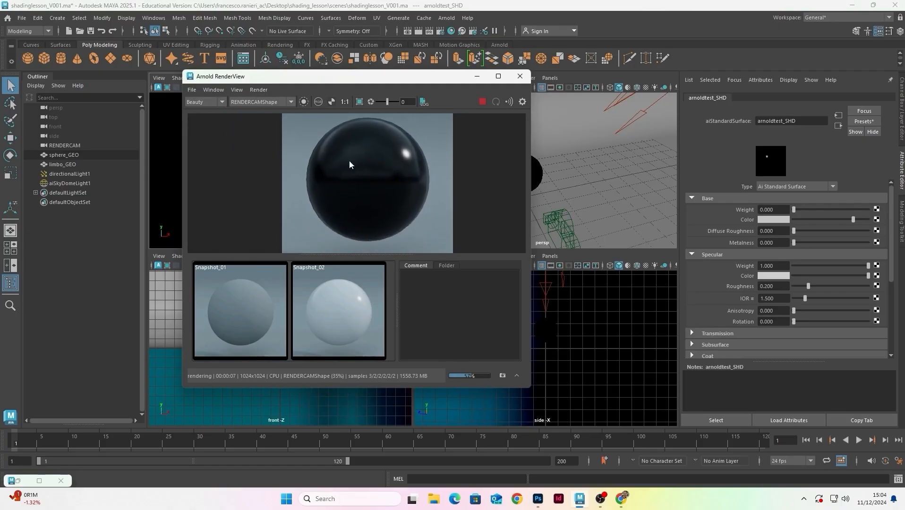
pyautogui.moveTo(794, 209); pyautogui.dragTo(784, 210)
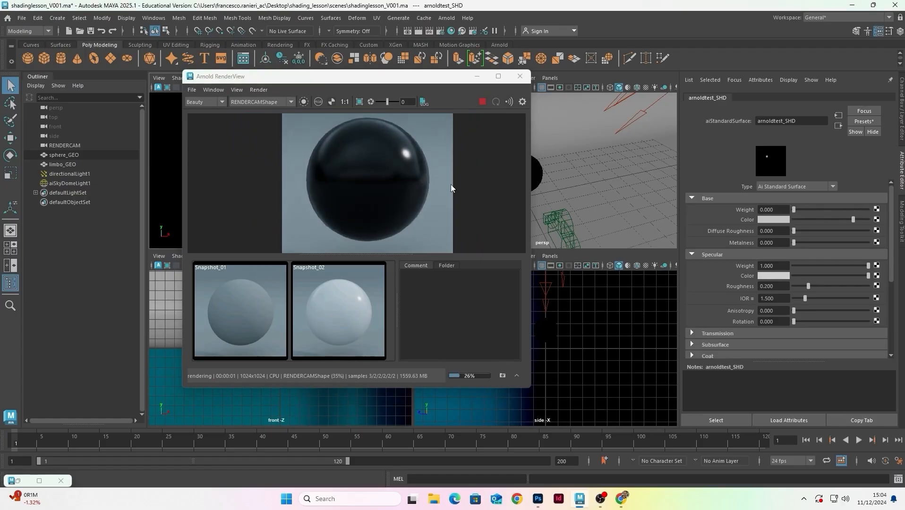
pyautogui.scroll(-2, 445, 182)
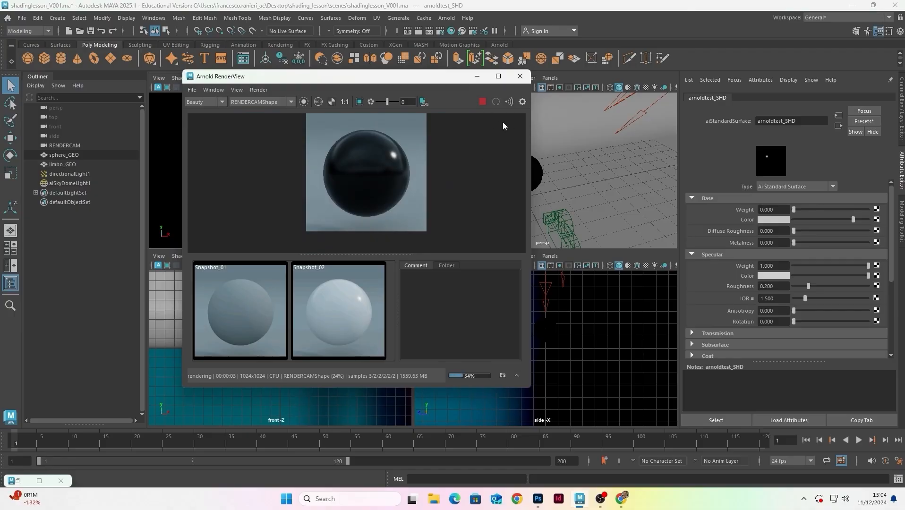
pyautogui.click(503, 376)
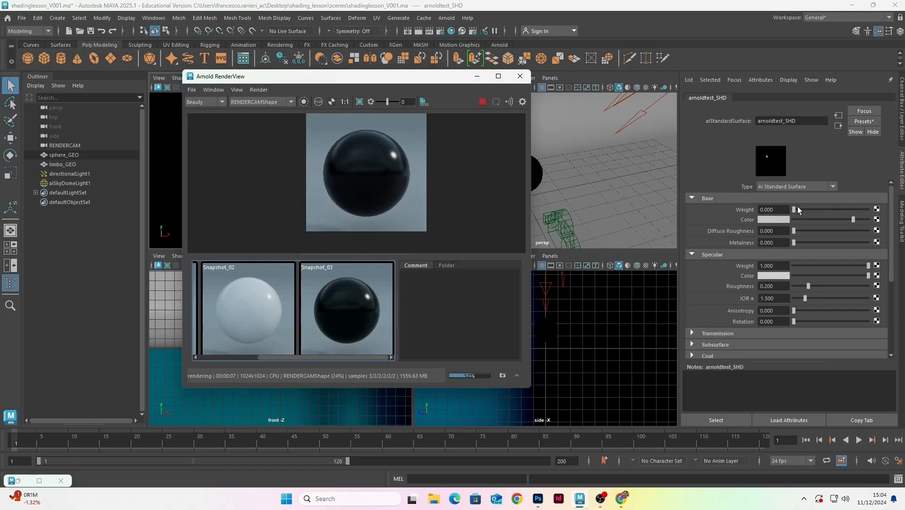
# Raise the Base Weight of arnoldtest_SHD to about 0.429
pyautogui.moveTo(797, 209); pyautogui.dragTo(826, 213)
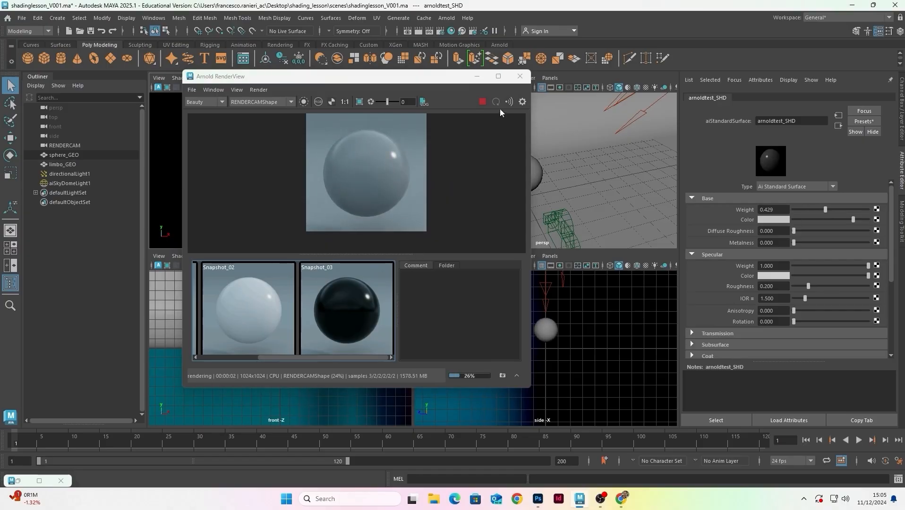
# Store a snapshot of the sphere render with the reduced Base Weight and stop the rendering
pyautogui.click(502, 376)
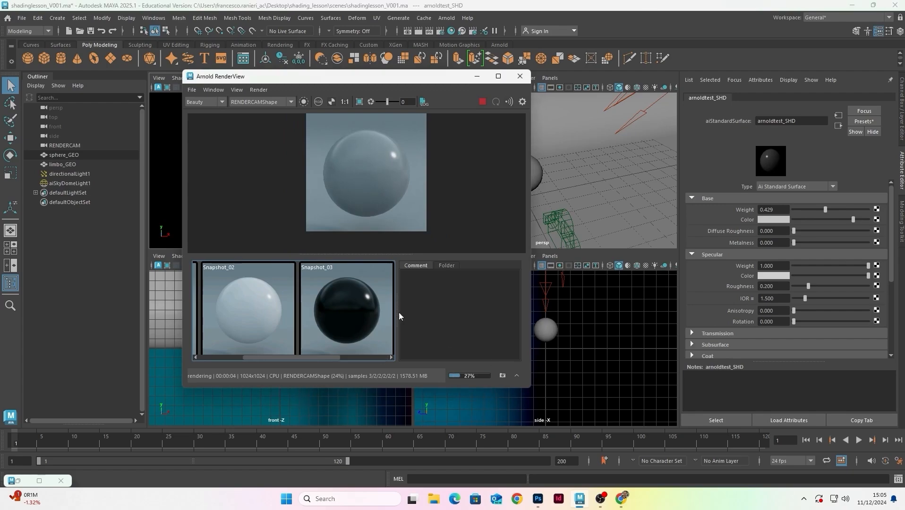
pyautogui.moveTo(338, 357)
pyautogui.mouseDown()
pyautogui.moveTo(394, 357)
pyautogui.moveTo(323, 357)
pyautogui.mouseUp()
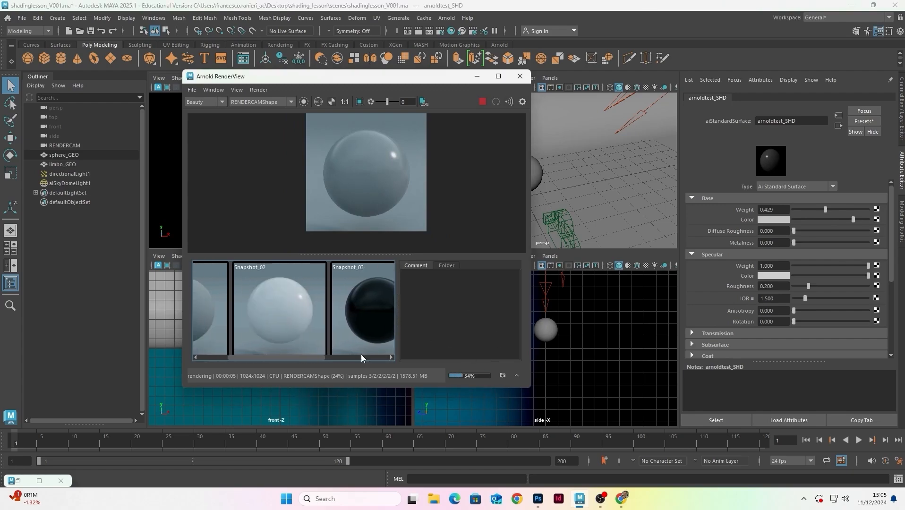
pyautogui.click(484, 102)
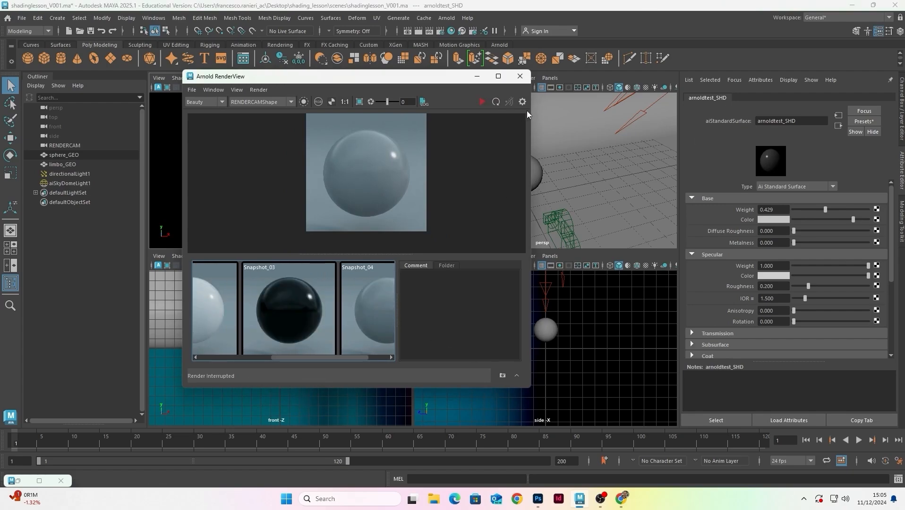
# Compare Snapshot_02 and Snapshot_03 in the enlarged RenderView, shrink it back beside the material attributes and display Snapshot_04
pyautogui.click(498, 76)
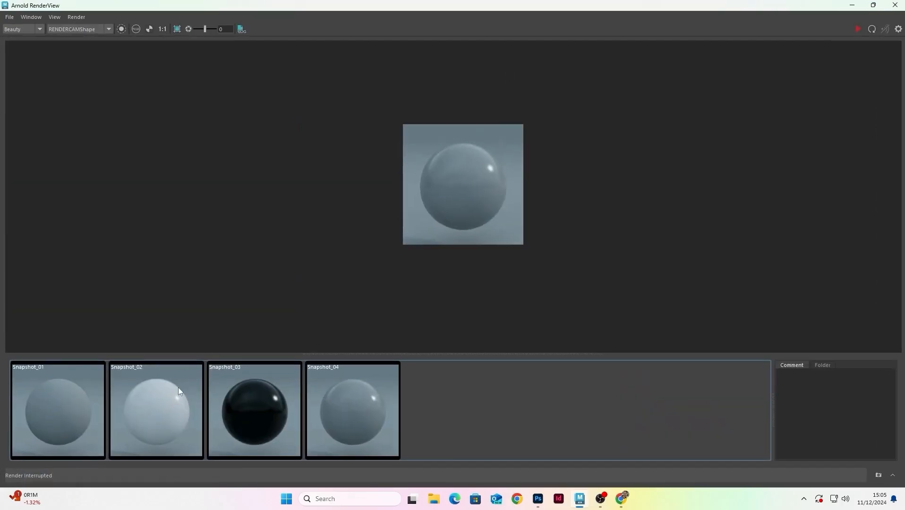
pyautogui.click(191, 383)
pyautogui.click(259, 399)
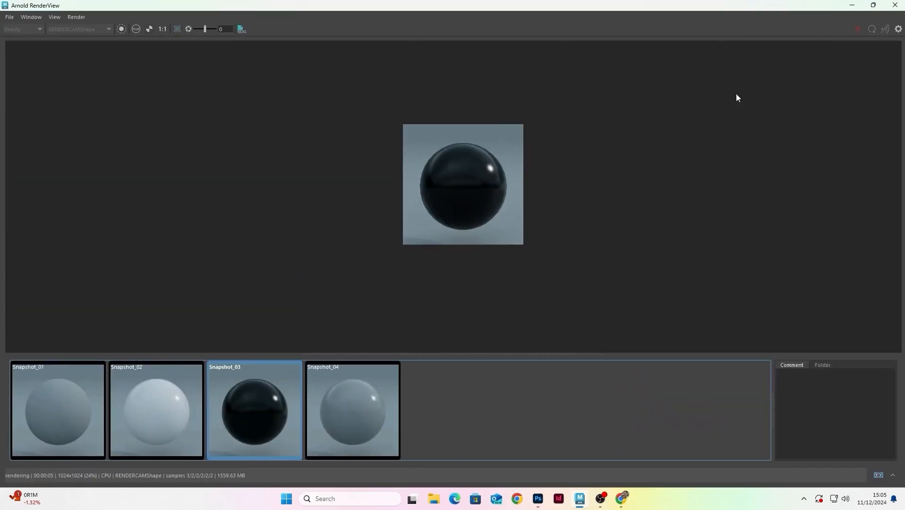
pyautogui.moveTo(718, 6); pyautogui.dragTo(465, 107)
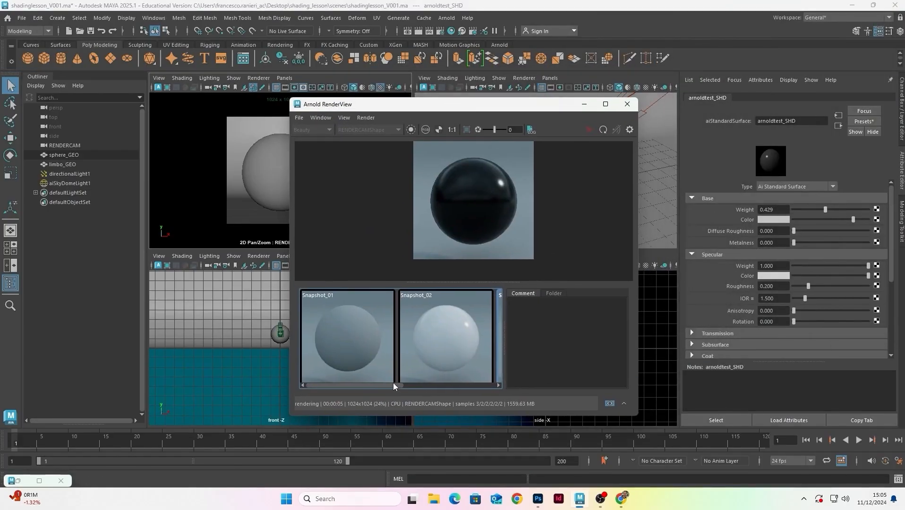
pyautogui.moveTo(394, 385); pyautogui.dragTo(497, 386)
pyautogui.click(457, 349)
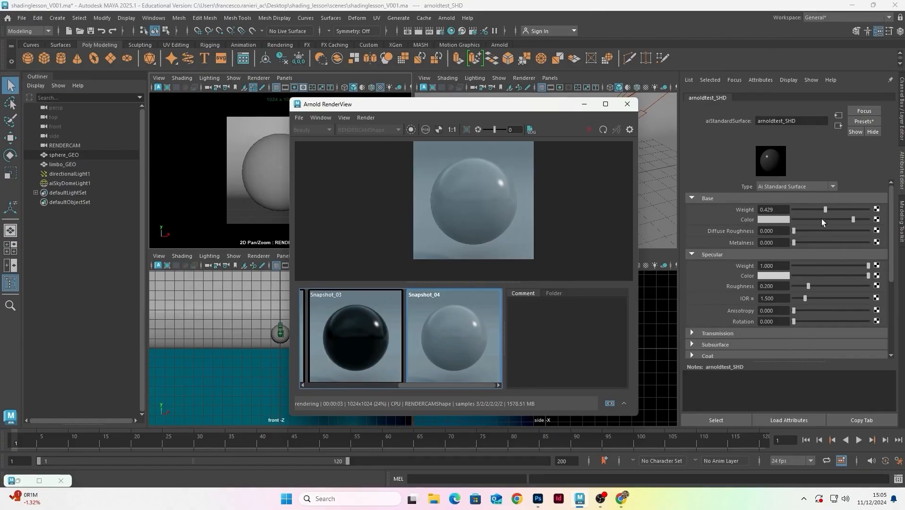
# Set the Base Weight of arnoldtest_SHD to 1, update the live render for comparison with Snapshot_02, and stop the rendering
pyautogui.moveTo(825, 209); pyautogui.dragTo(870, 209)
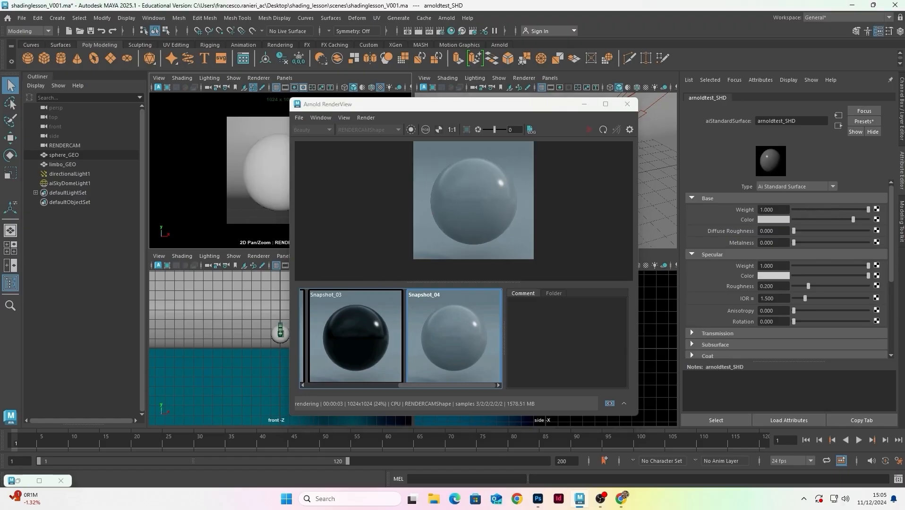
pyautogui.click(603, 129)
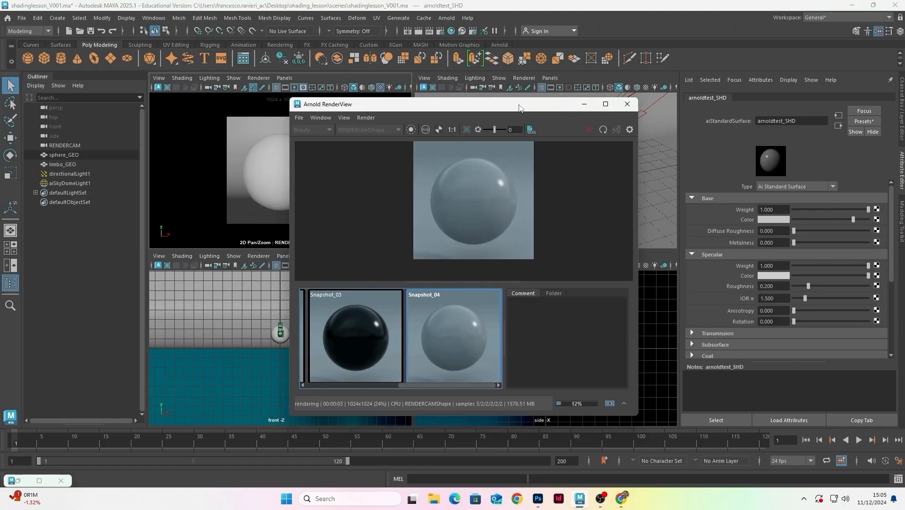
pyautogui.moveTo(522, 105); pyautogui.dragTo(550, 102)
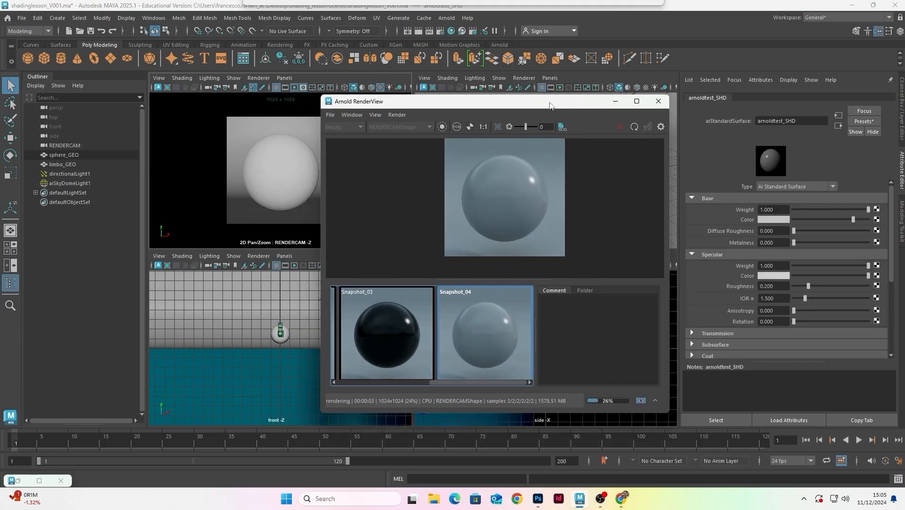
pyautogui.click(495, 318)
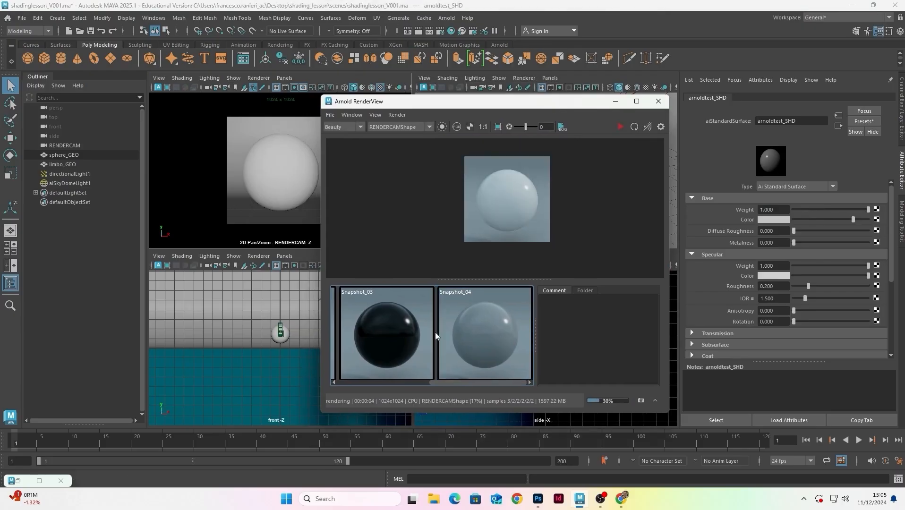
pyautogui.scroll(3, 400, 378)
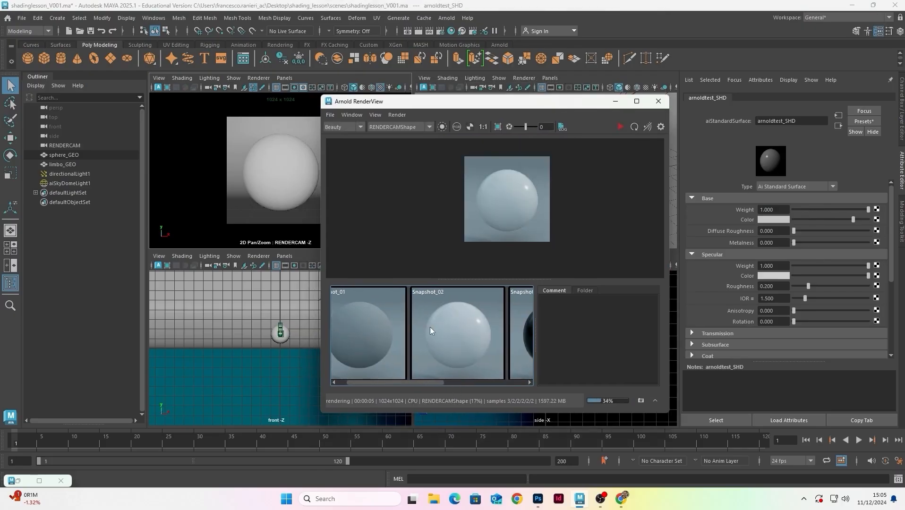
pyautogui.click(621, 127)
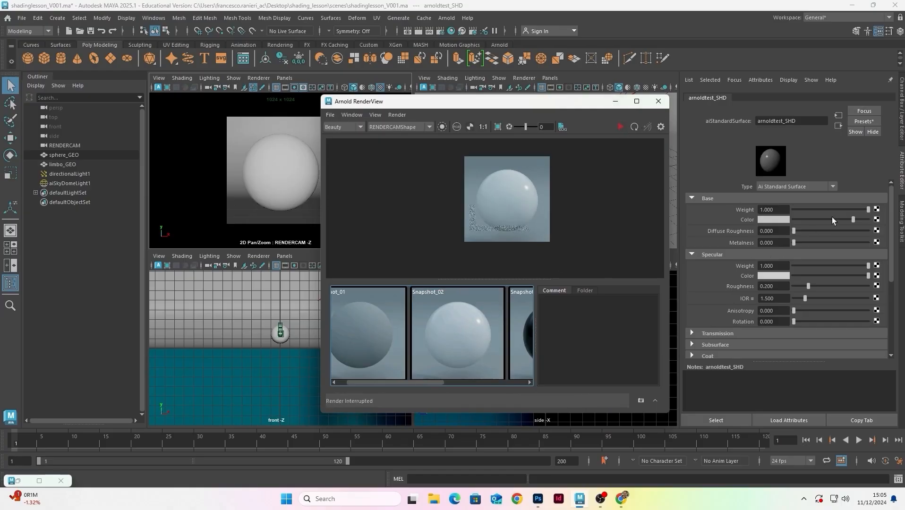
# Lower the Base Color of arnoldtest_SHD to black and restart the render
pyautogui.moveTo(854, 220); pyautogui.dragTo(761, 220)
pyautogui.moveTo(440, 383); pyautogui.dragTo(559, 379)
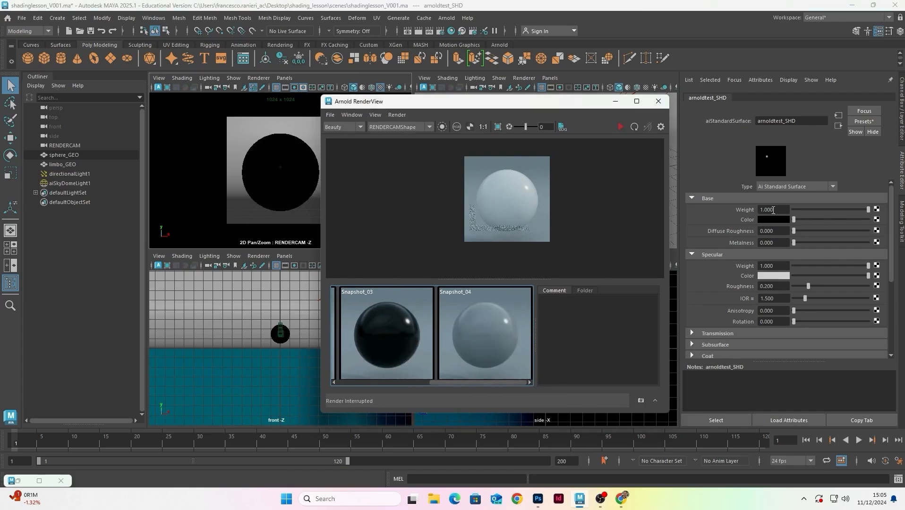
pyautogui.click(620, 127)
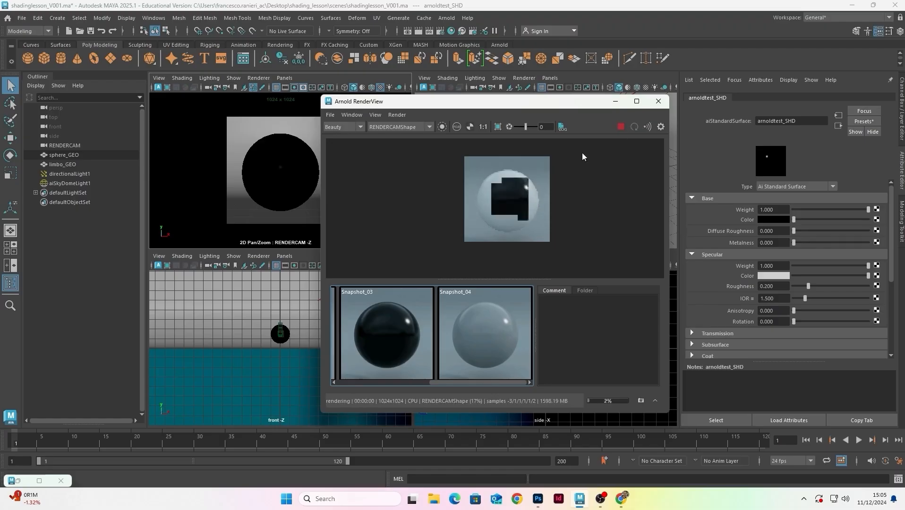
# Compare the live render of the black sphere with the four stored snapshots in the enlarged RenderView and inspect its reflections up close
pyautogui.hscroll(-1, 399, 323)
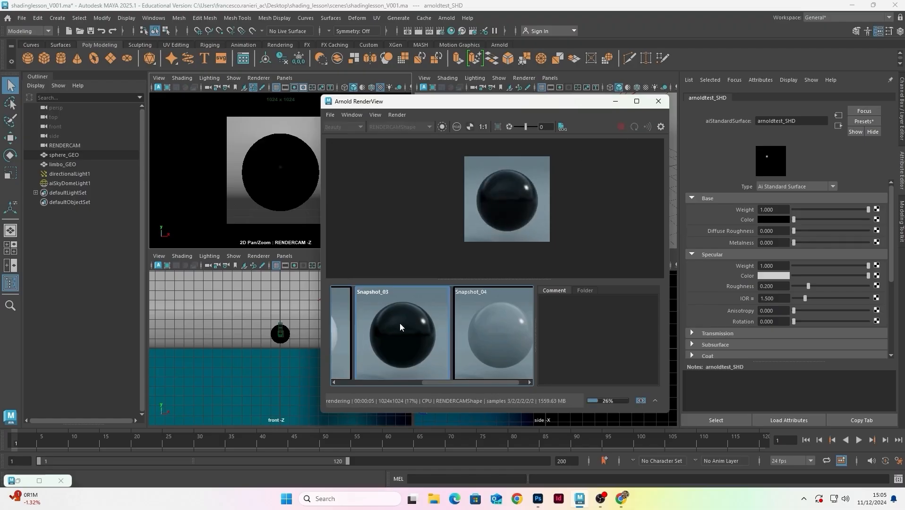
pyautogui.click(636, 102)
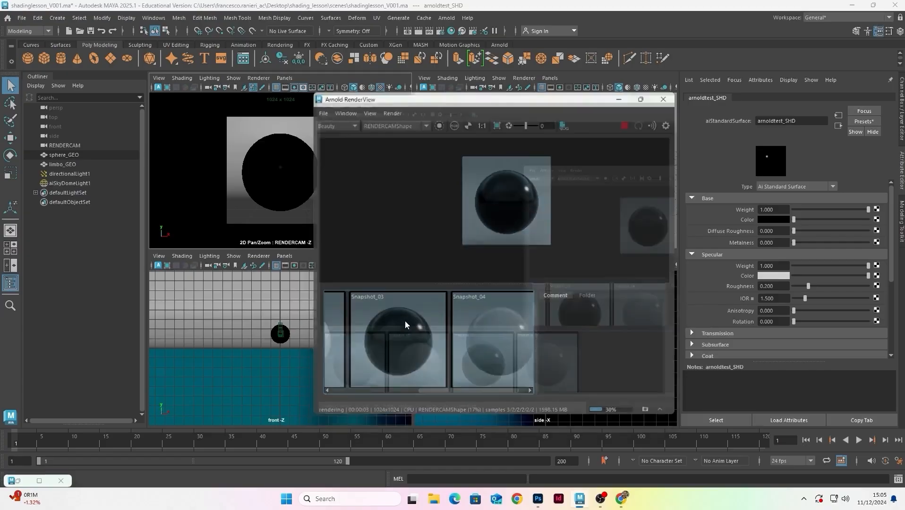
pyautogui.click(278, 404)
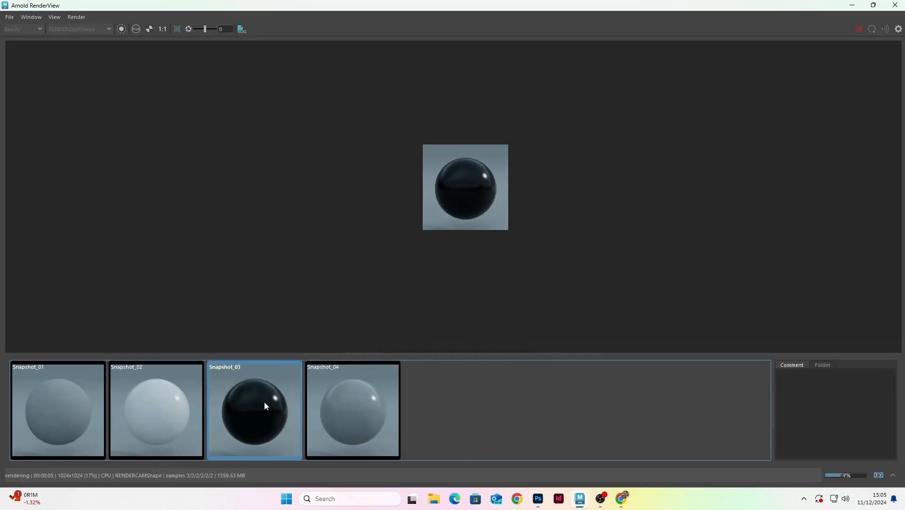
pyautogui.click(79, 405)
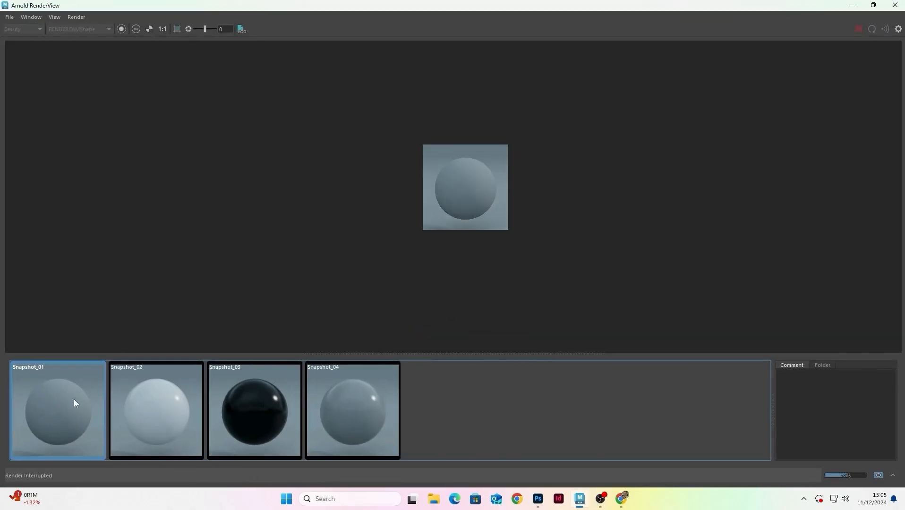
pyautogui.click(146, 397)
pyautogui.click(232, 400)
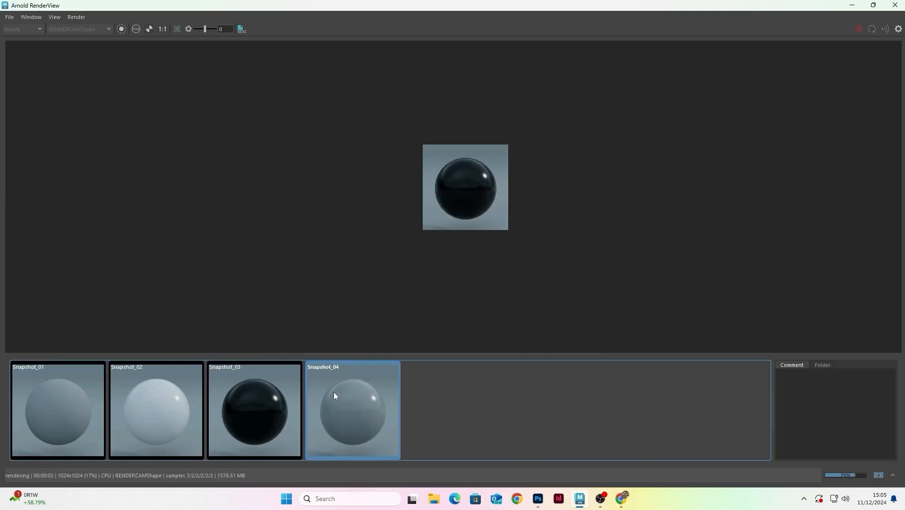
pyautogui.click(317, 364)
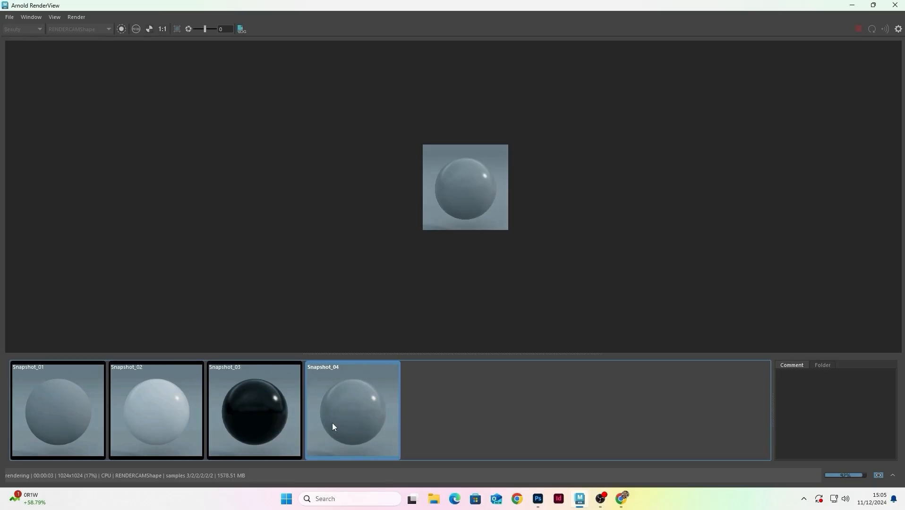
pyautogui.click(351, 400)
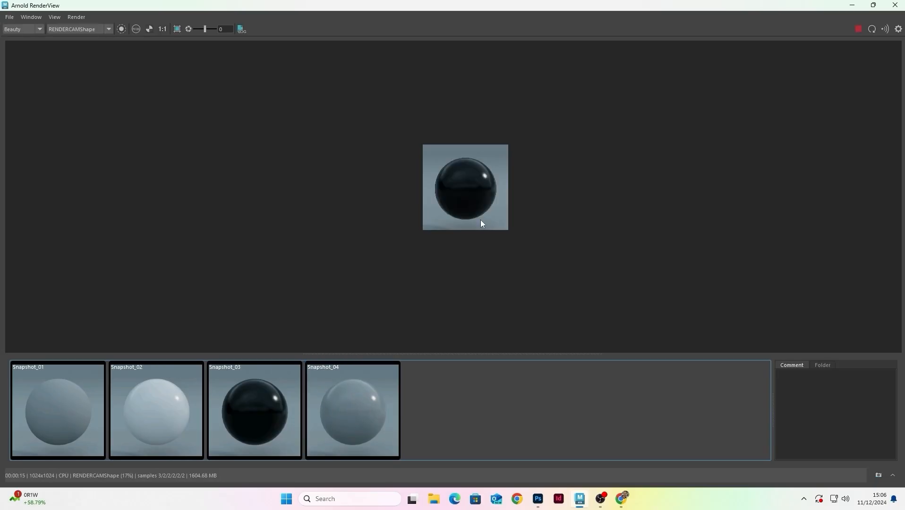
pyautogui.scroll(2, 469, 196)
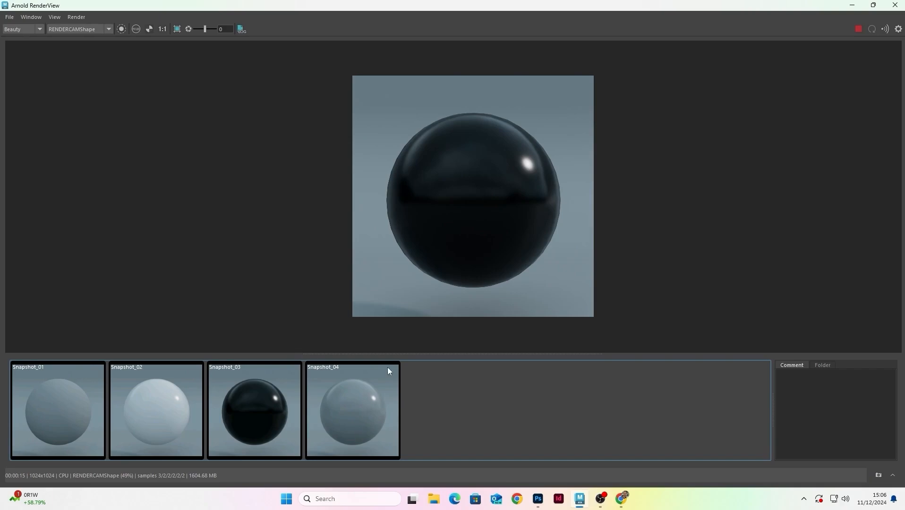
# Shrink the RenderView beside the material attributes and raise the Base Color of arnoldtest_SHD to full white
pyautogui.moveTo(643, 11); pyautogui.dragTo(276, 100)
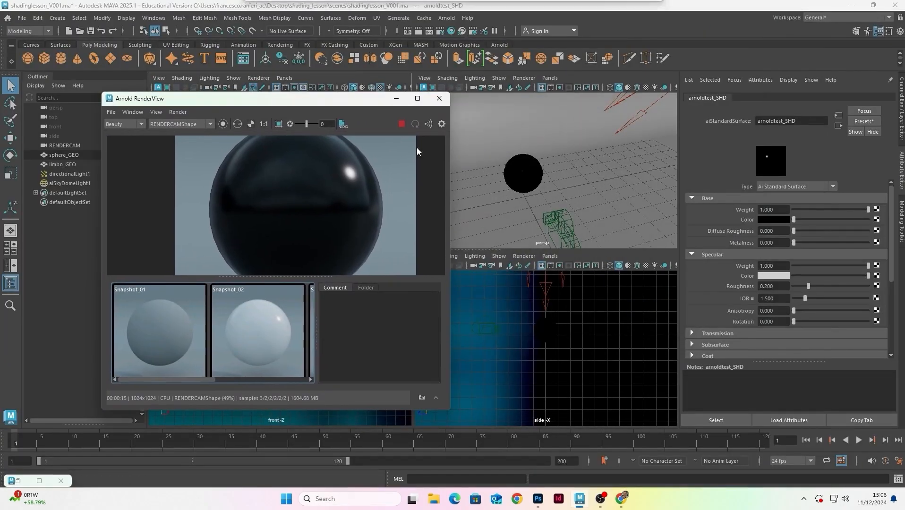
pyautogui.moveTo(795, 219); pyautogui.dragTo(866, 224)
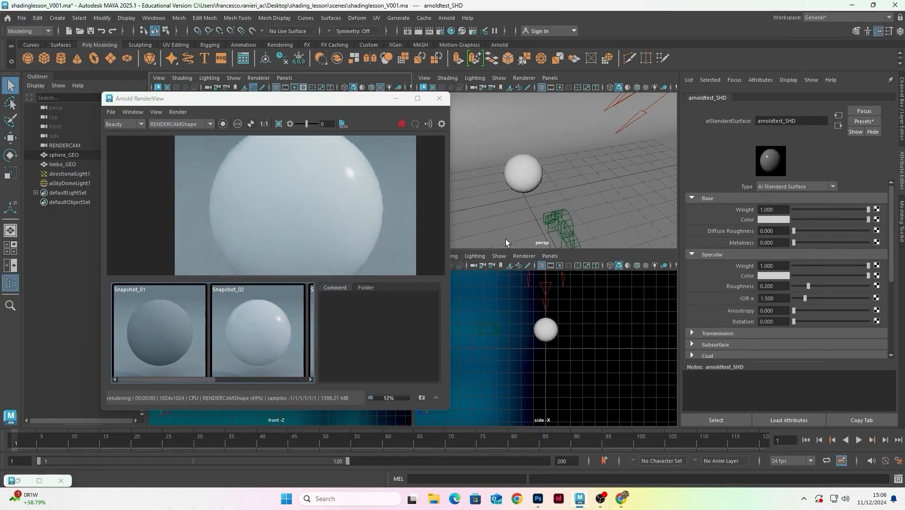
pyautogui.scroll(-2, 348, 196)
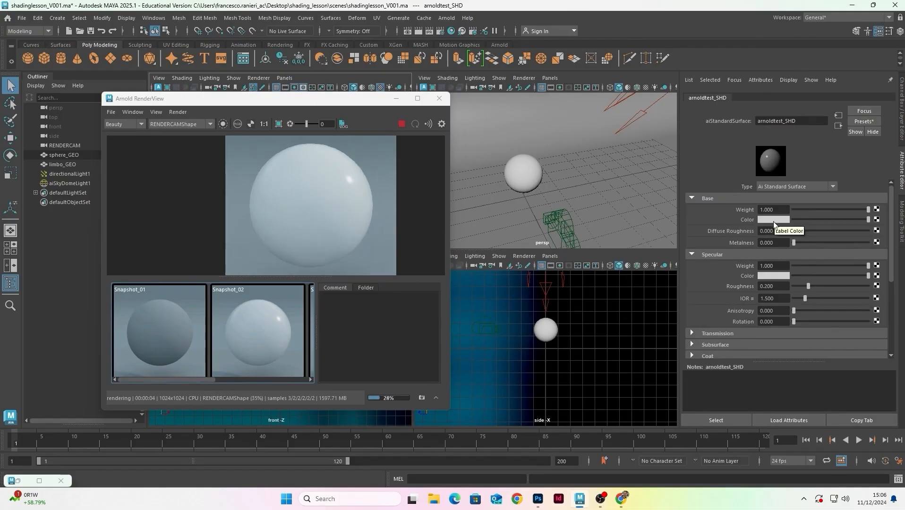
# Set the Base Color of arnoldtest_SHD to purple with hue 253.84, saturation 0.744 and value 0.290
pyautogui.click(775, 220)
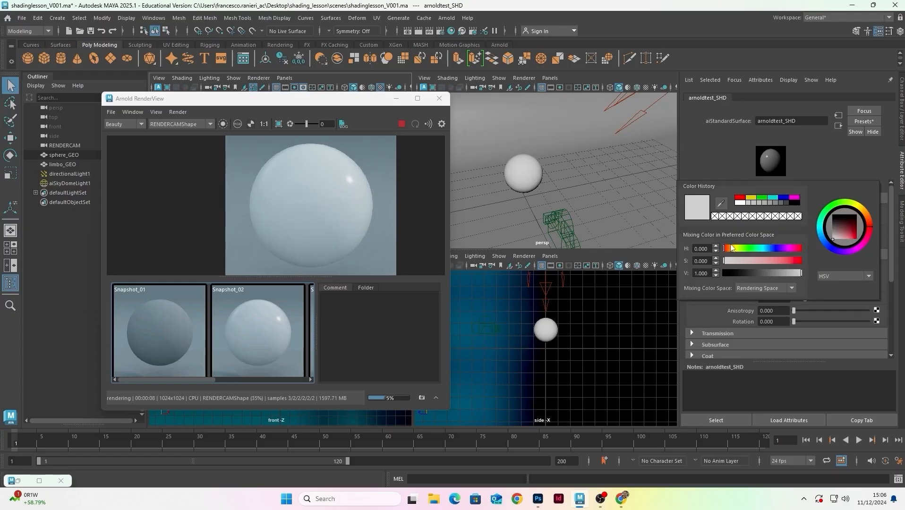
pyautogui.moveTo(736, 251); pyautogui.dragTo(728, 250)
pyautogui.moveTo(734, 250); pyautogui.dragTo(778, 250)
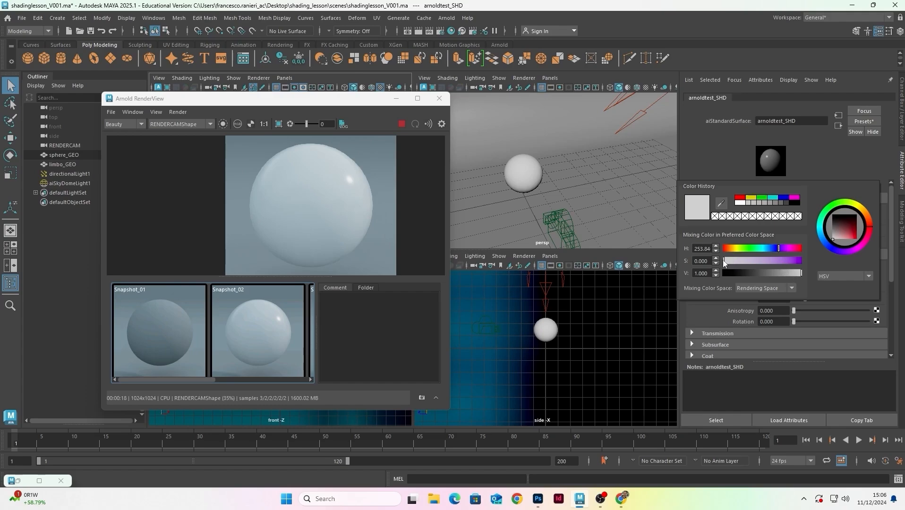
pyautogui.doubleClick(702, 262)
pyautogui.moveTo(723, 263); pyautogui.dragTo(766, 271)
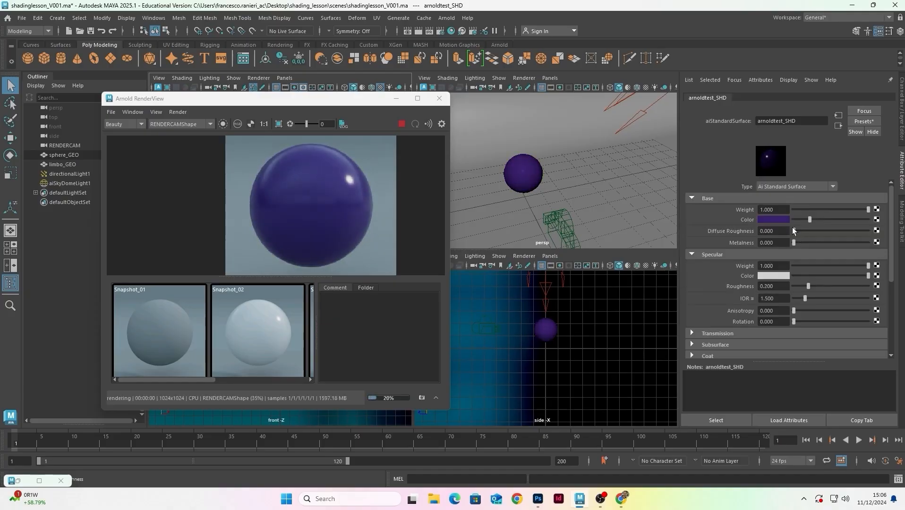
pyautogui.click(774, 219)
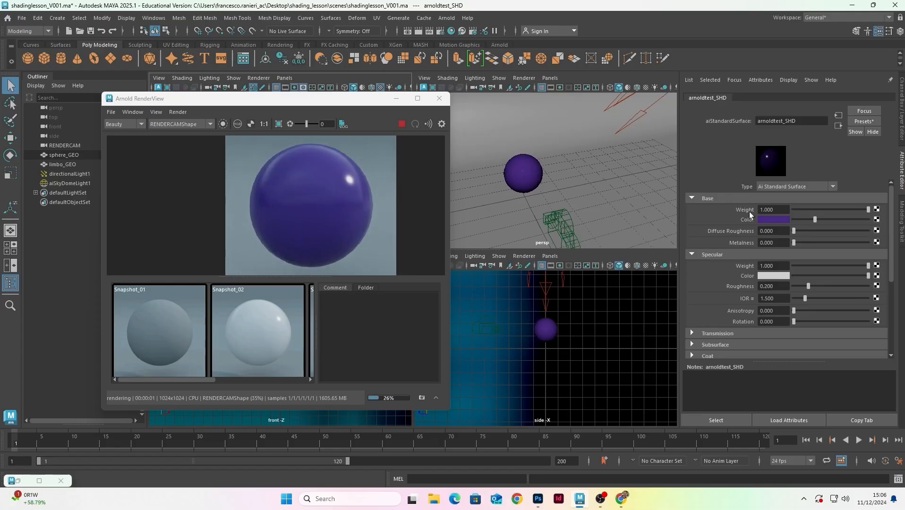
# Shift the hue of the Base Color from purple to teal
pyautogui.click(765, 221)
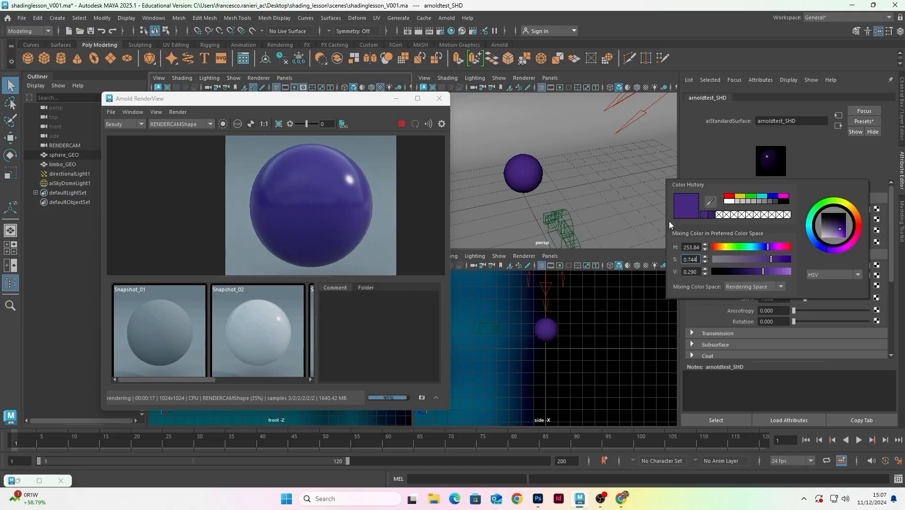
pyautogui.click(765, 220)
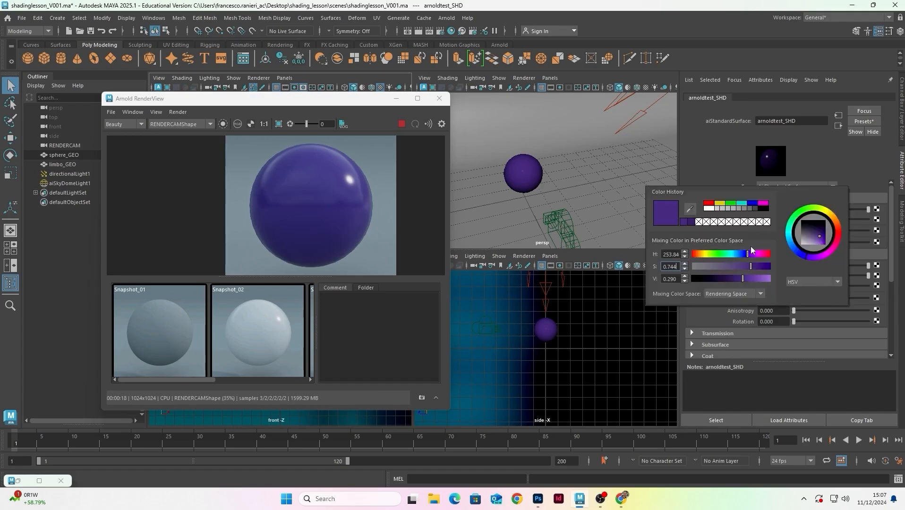
pyautogui.moveTo(747, 251)
pyautogui.mouseDown()
pyautogui.moveTo(707, 250)
pyautogui.moveTo(739, 249)
pyautogui.moveTo(719, 249)
pyautogui.moveTo(732, 249)
pyautogui.mouseUp()
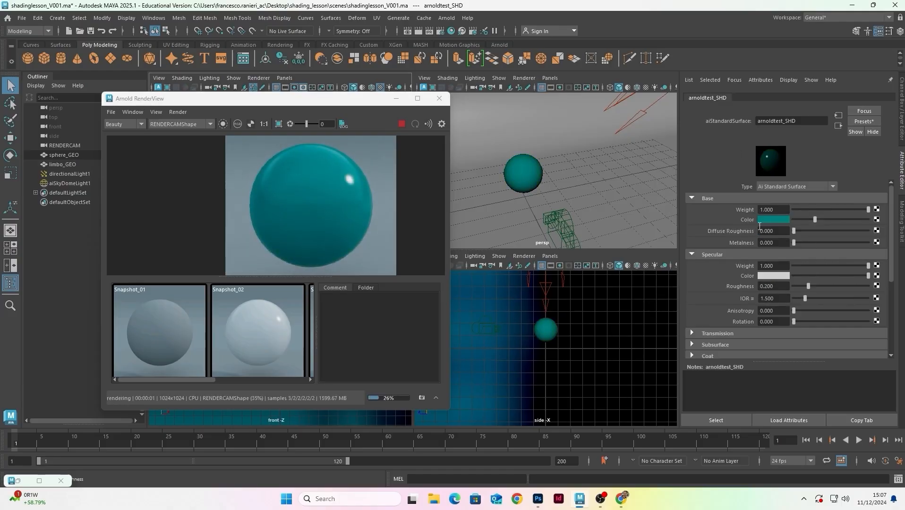
# Lower the Base Color of arnoldtest_SHD to black, then raise it back to full white
pyautogui.moveTo(800, 220); pyautogui.dragTo(774, 219)
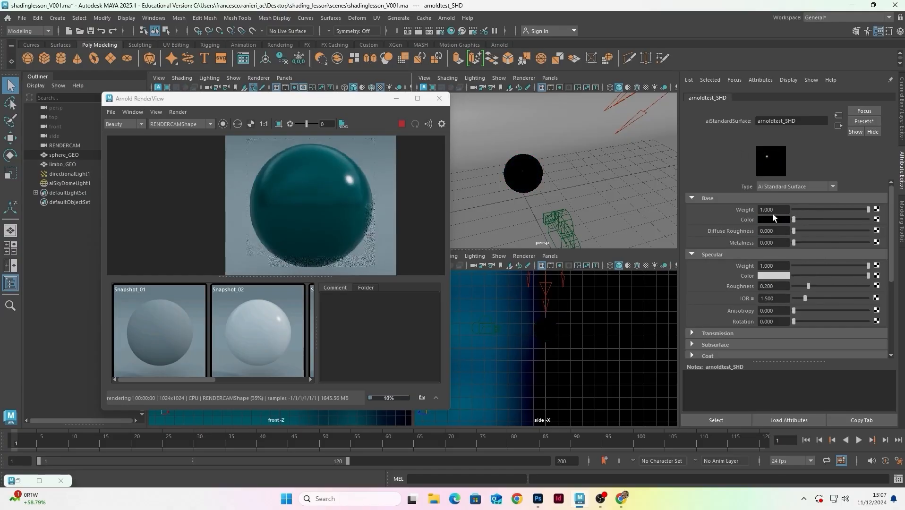
pyautogui.moveTo(877, 224); pyautogui.dragTo(900, 224)
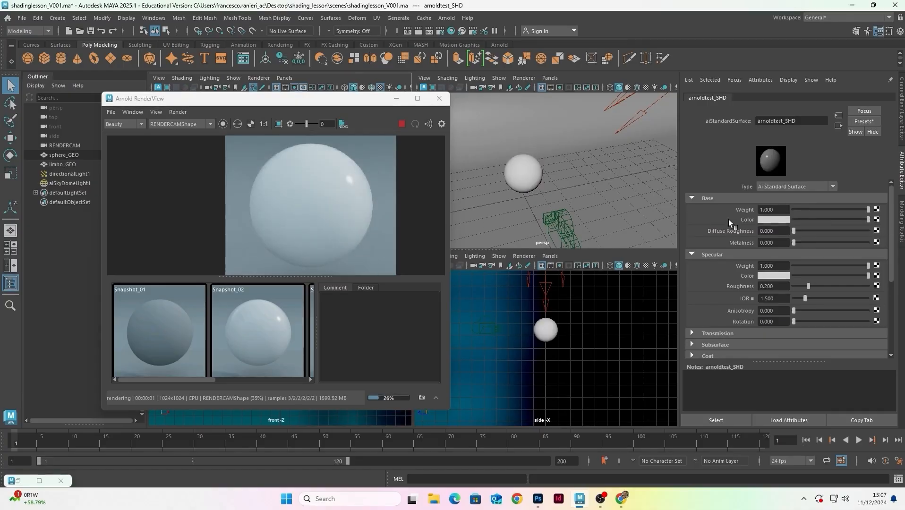
# Enlarge the RenderView window and bring Snapshot_03 and Snapshot_04 into view in the snapshot strip
pyautogui.click(766, 219)
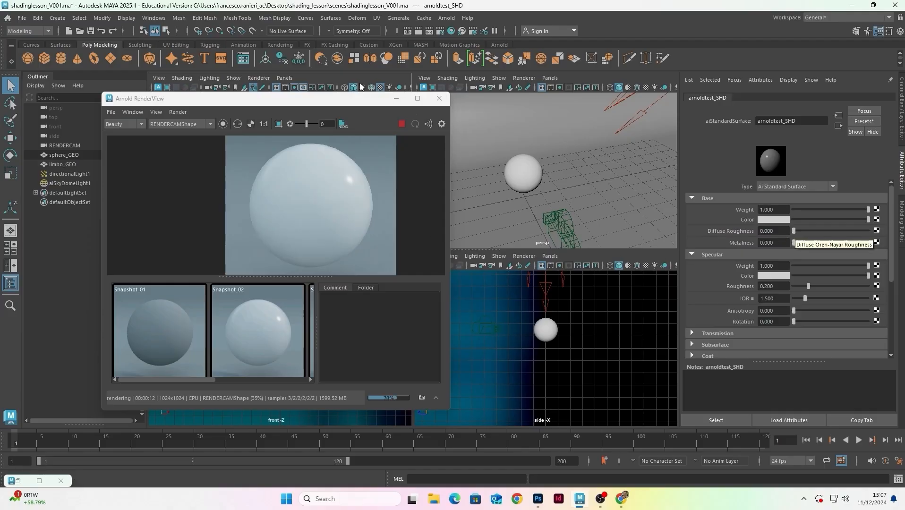
pyautogui.moveTo(336, 100); pyautogui.dragTo(329, 81)
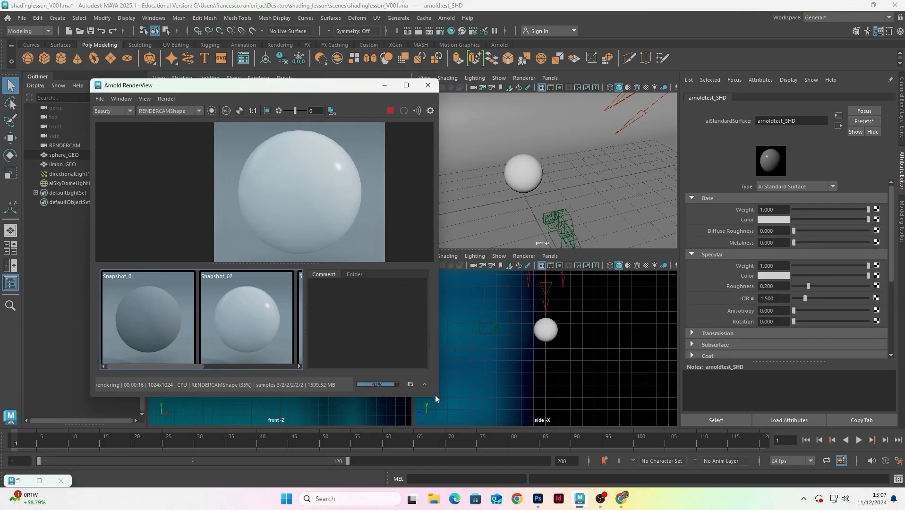
pyautogui.moveTo(440, 397); pyautogui.dragTo(477, 426)
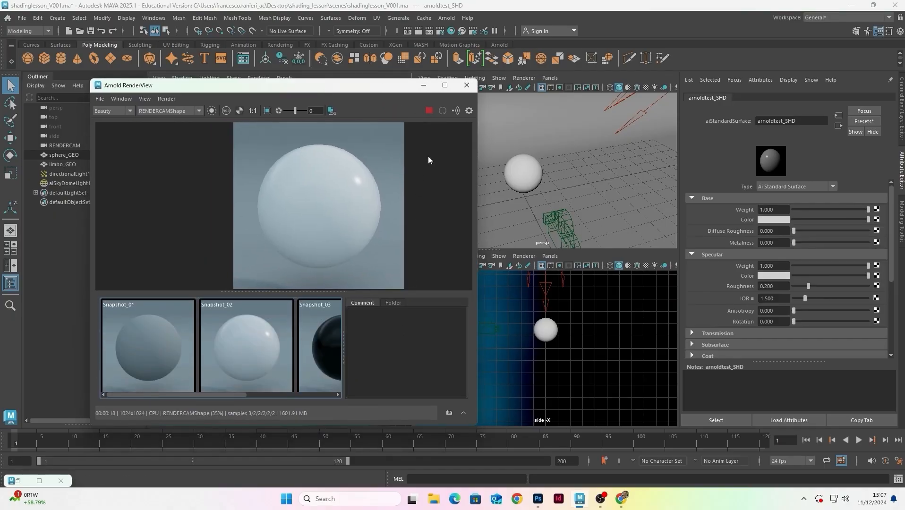
pyautogui.moveTo(228, 395); pyautogui.dragTo(372, 386)
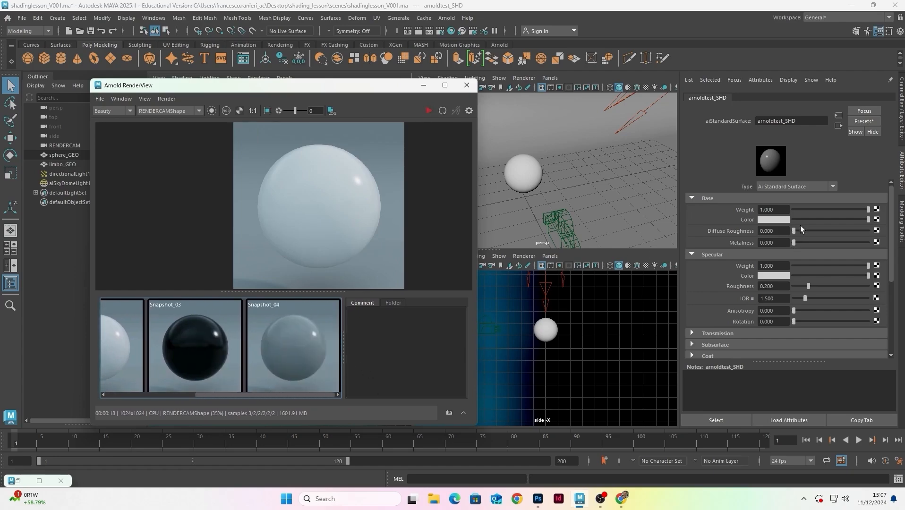
# Set the Base Diffuse Roughness of arnoldtest_SHD to 1.000, restart the live render and inspect the sphere
pyautogui.moveTo(794, 231); pyautogui.dragTo(887, 239)
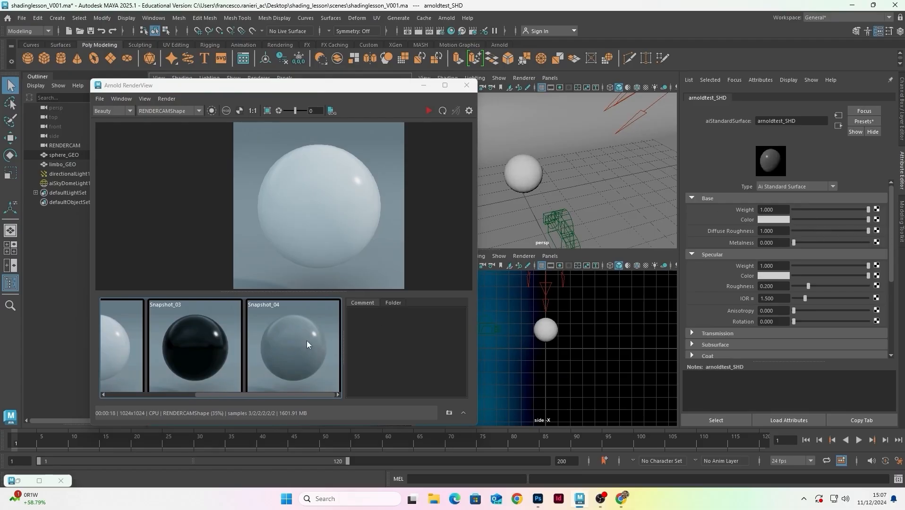
pyautogui.click(428, 111)
pyautogui.scroll(3, 340, 192)
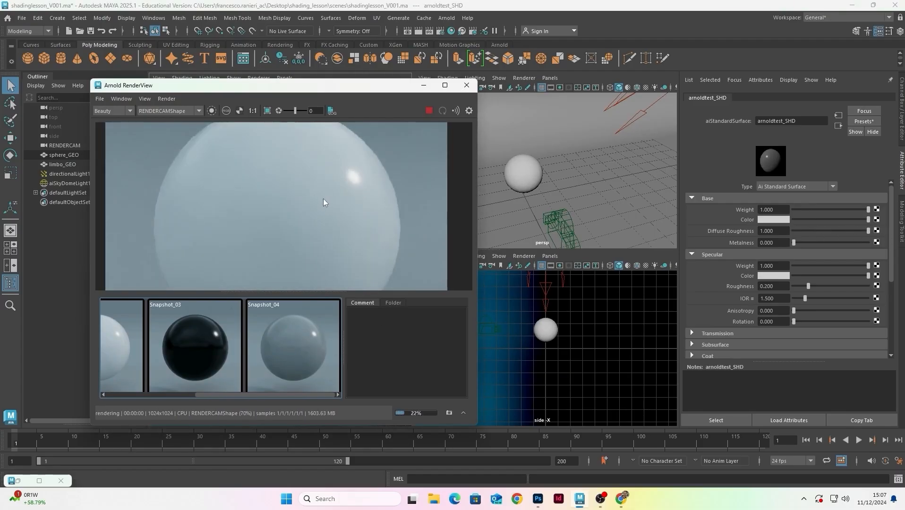
pyautogui.scroll(-4, 376, 178)
pyautogui.moveTo(338, 217); pyautogui.dragTo(328, 226, button='middle')
pyautogui.scroll(3, 112, 361)
# Compare the live render with Snapshot_02 by repeatedly toggling the snapshot, ending on the live render
pyautogui.click(112, 360)
pyautogui.click(112, 360)
pyautogui.click(112, 360)
pyautogui.click(117, 345)
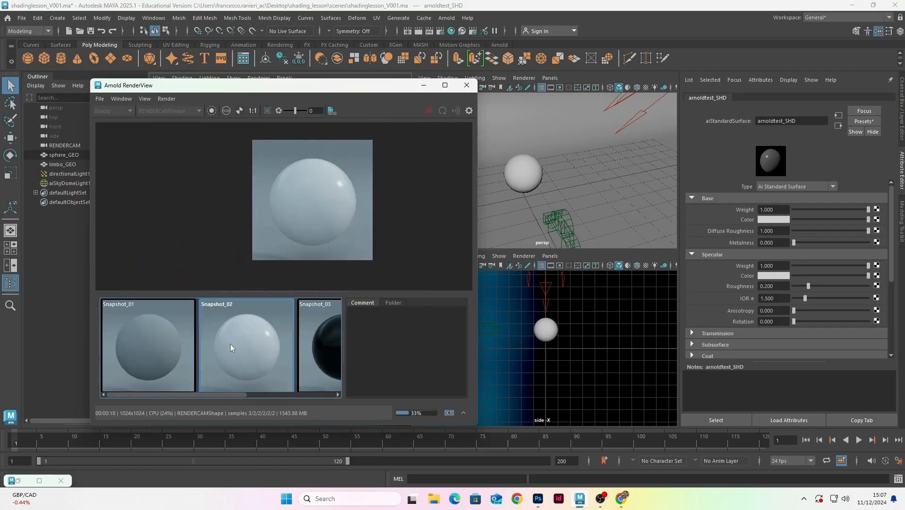
pyautogui.click(230, 344)
pyautogui.click(231, 345)
pyautogui.click(230, 344)
pyautogui.click(230, 343)
pyautogui.click(230, 344)
pyautogui.scroll(3, 302, 222)
pyautogui.scroll(-3, 305, 214)
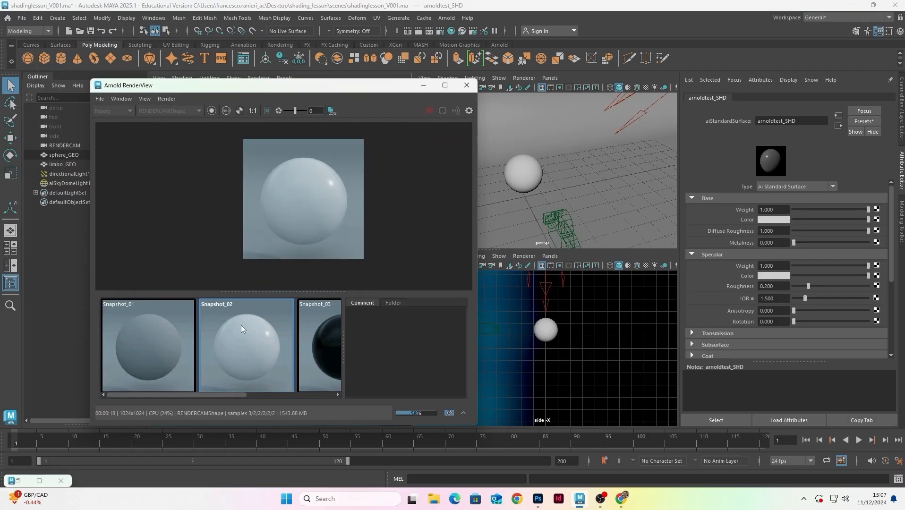
pyautogui.click(241, 325)
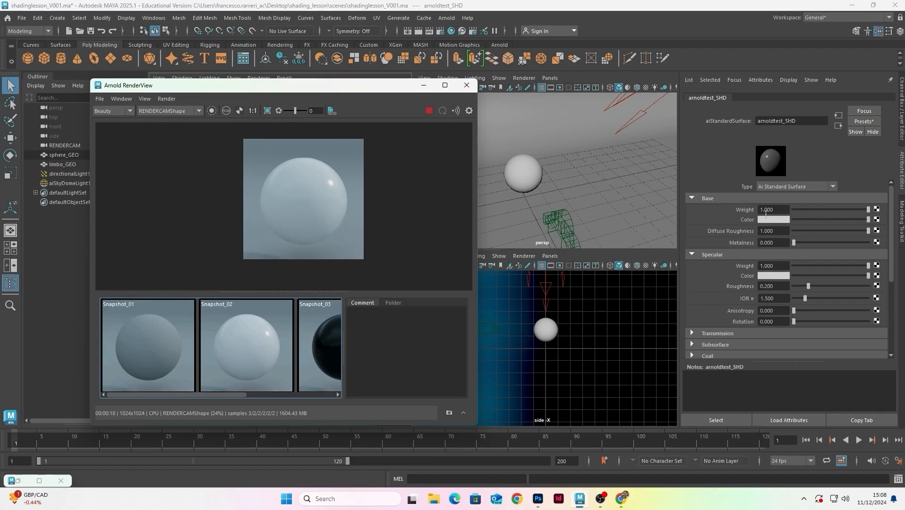
# Reset the Base Diffuse Roughness of arnoldtest_SHD to 0.000 and shift the RenderView window slightly away from the attributes
pyautogui.moveTo(868, 231); pyautogui.dragTo(699, 226)
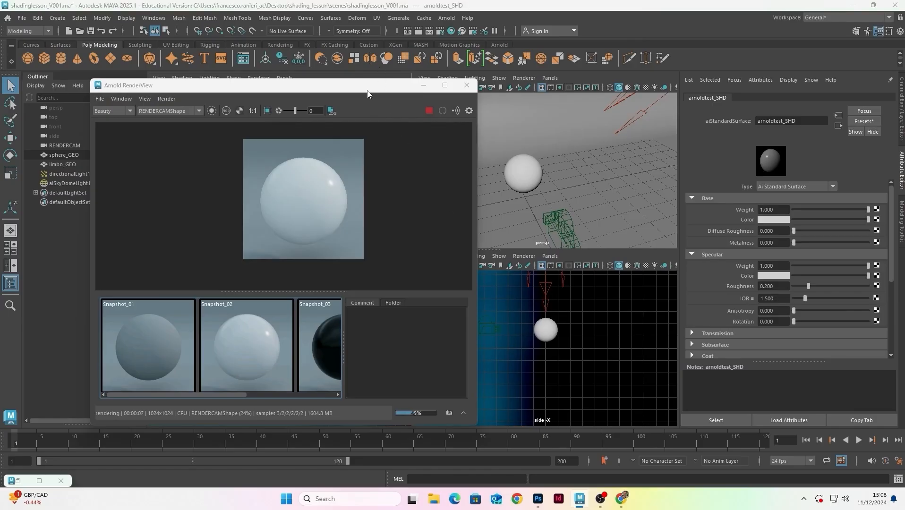
pyautogui.moveTo(369, 90); pyautogui.dragTo(359, 89)
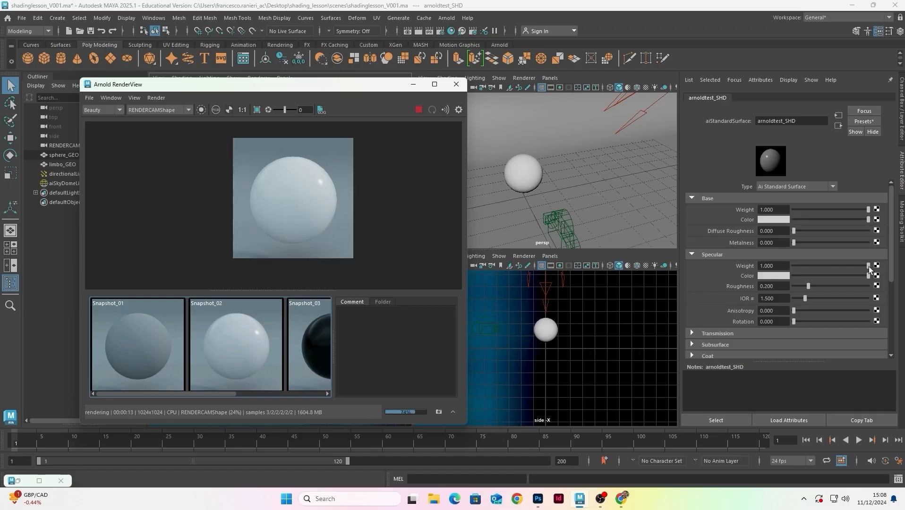
# Lower the Specular Weight of arnoldtest_SHD to 0.000, inspect the sphere up close, and restore the weight to 1.000
pyautogui.moveTo(869, 266); pyautogui.dragTo(745, 254)
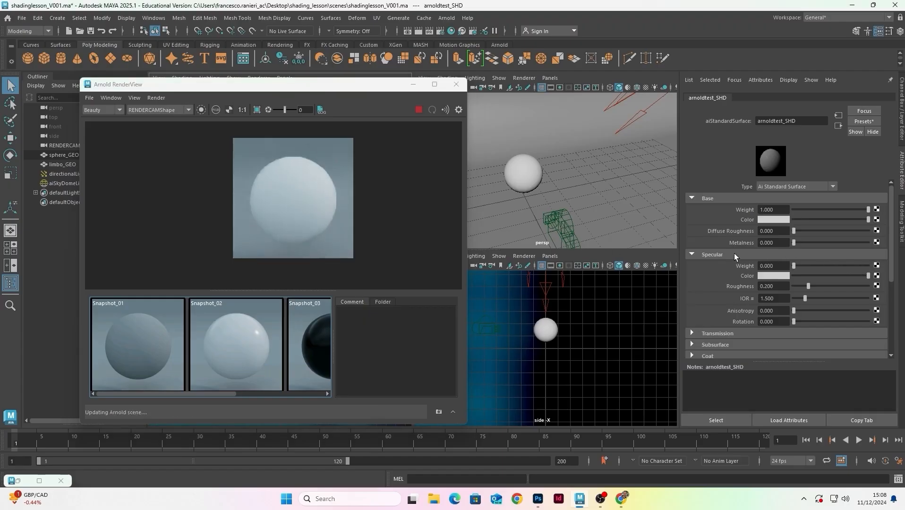
pyautogui.scroll(5, 316, 189)
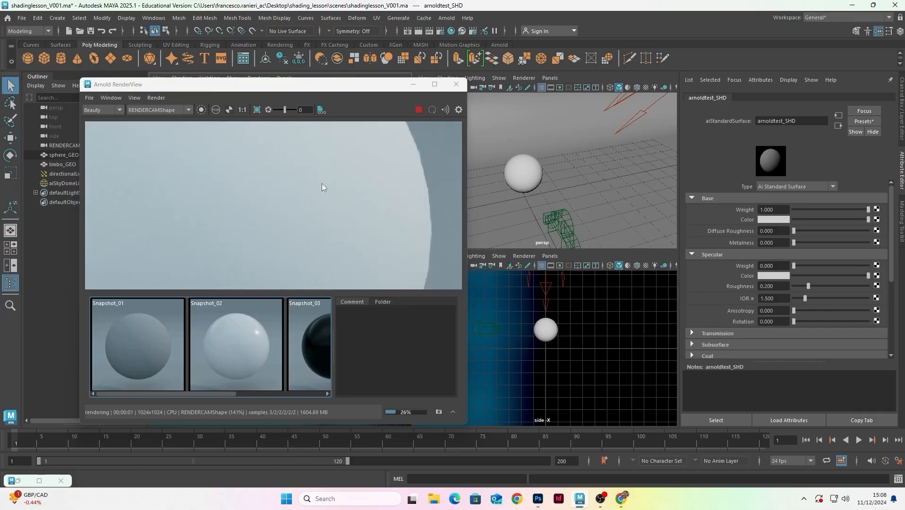
pyautogui.scroll(-3, 327, 181)
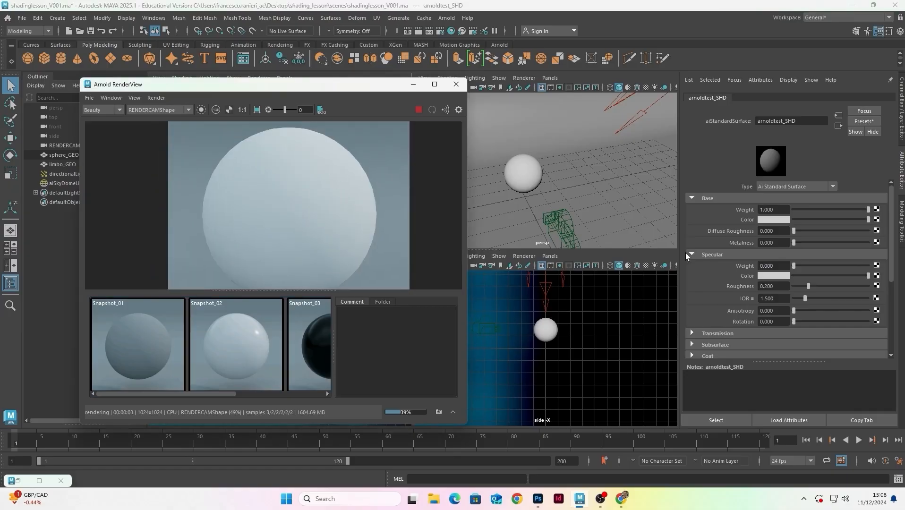
pyautogui.moveTo(795, 266); pyautogui.dragTo(898, 259)
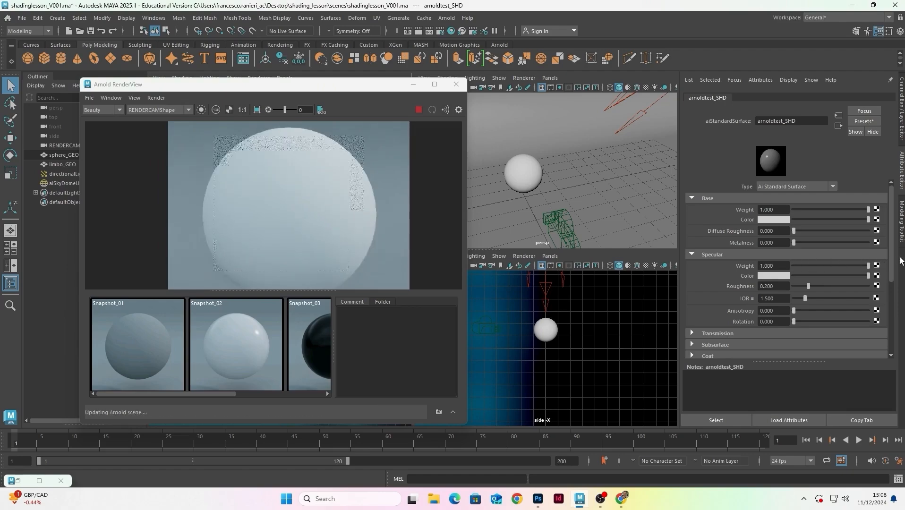
pyautogui.moveTo(814, 268); pyautogui.dragTo(883, 266)
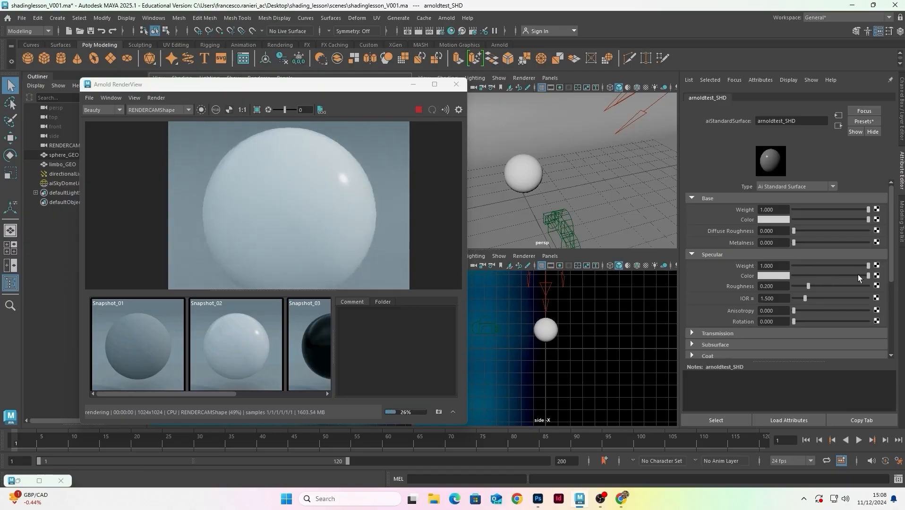
# Shift the Specular Color's hue to 159.23, then apply the teal from the color history as the Specular Color
pyautogui.click(784, 276)
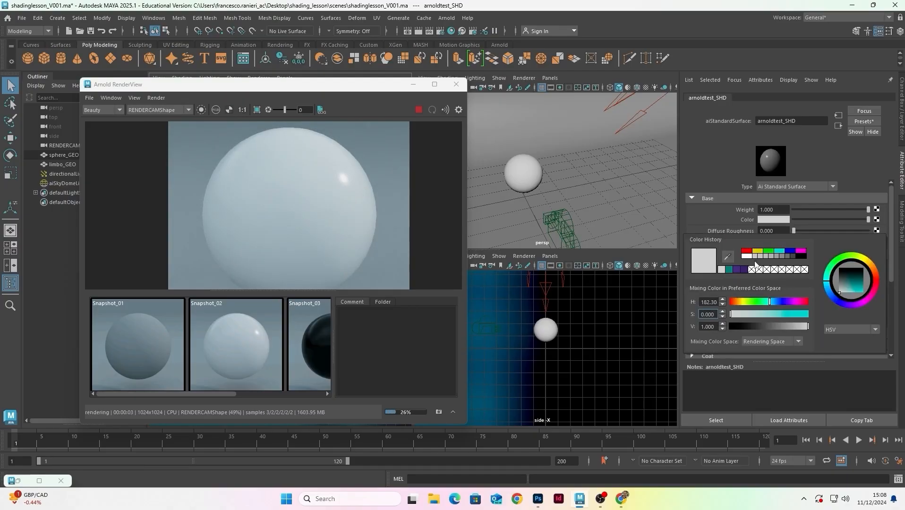
pyautogui.moveTo(755, 303); pyautogui.dragTo(728, 314)
pyautogui.moveTo(779, 325); pyautogui.dragTo(829, 321)
pyautogui.moveTo(780, 303)
pyautogui.mouseDown()
pyautogui.moveTo(740, 303)
pyautogui.moveTo(792, 302)
pyautogui.moveTo(764, 303)
pyautogui.mouseUp()
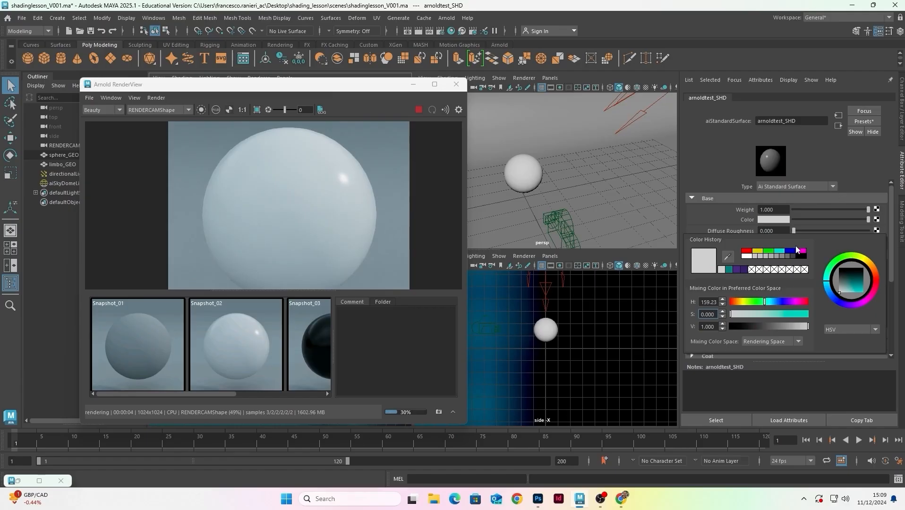
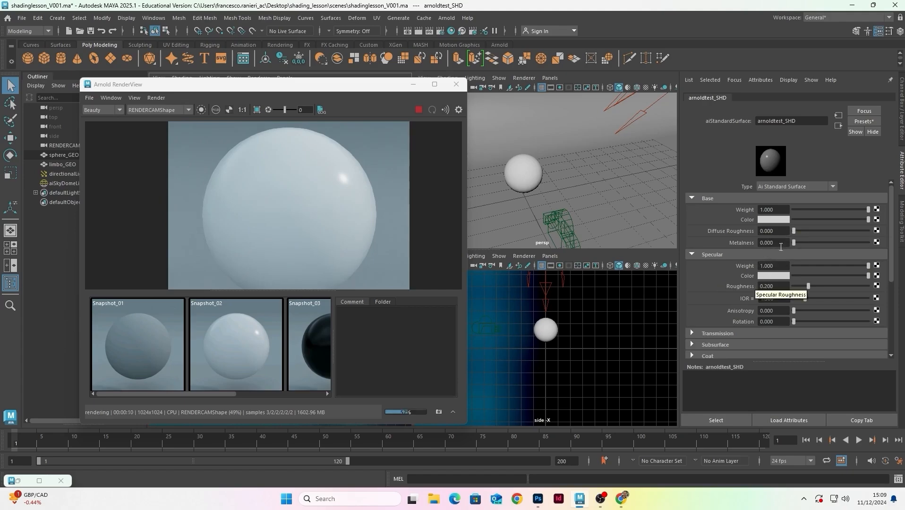
pyautogui.click(766, 277)
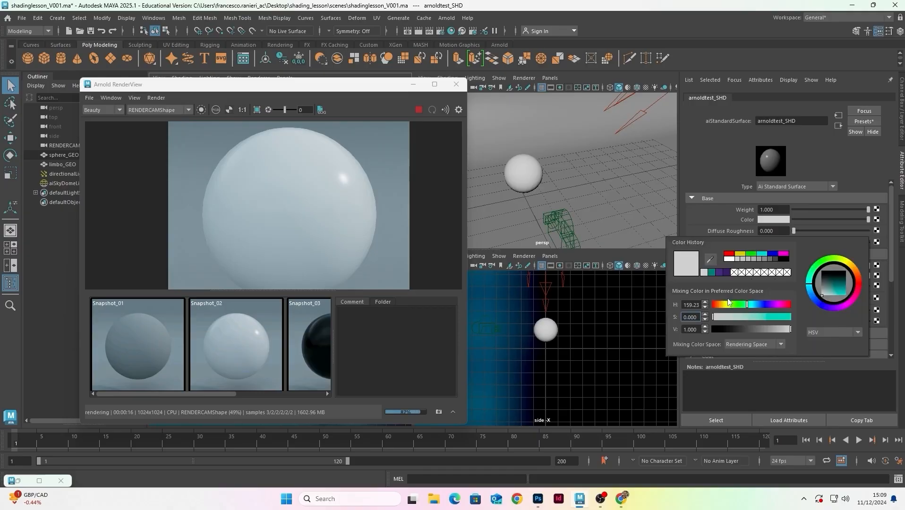
pyautogui.click(712, 273)
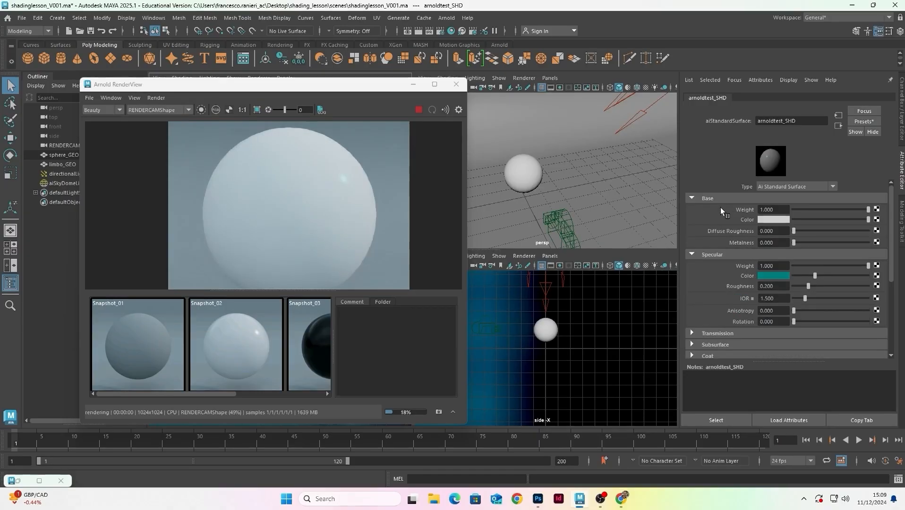
# Set the Specular Color of arnoldtest_SHD back to white using the palette swatch
pyautogui.click(770, 277)
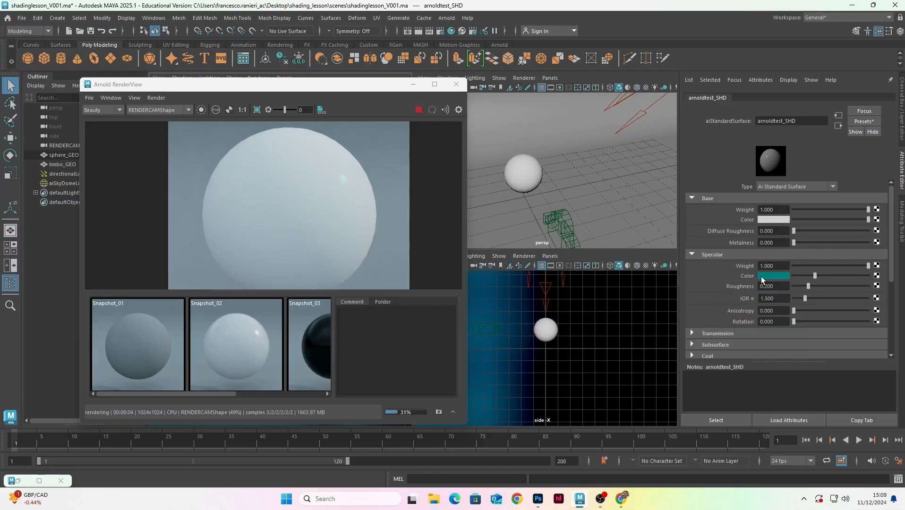
pyautogui.click(769, 277)
pyautogui.click(730, 260)
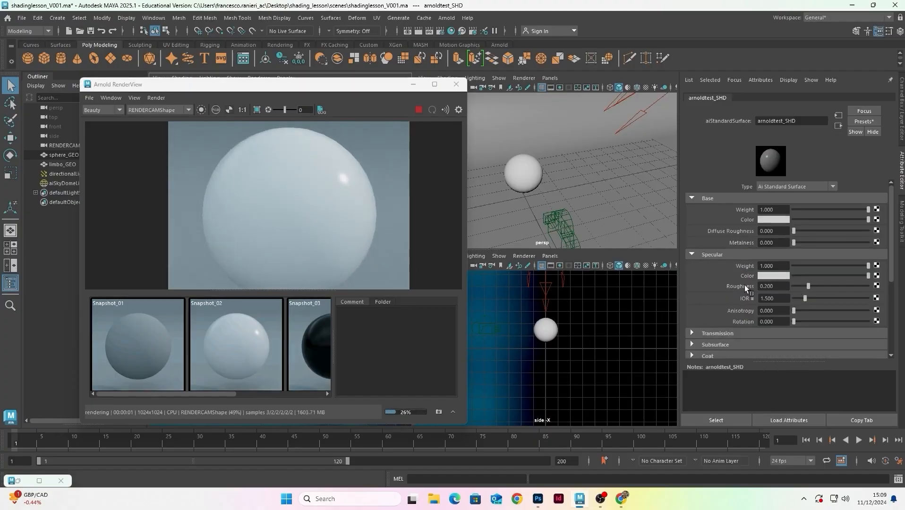
# Set the Specular Roughness of arnoldtest_SHD to 0.000 and examine the highlight on the rendered sphere up close
pyautogui.moveTo(776, 286); pyautogui.dragTo(759, 286)
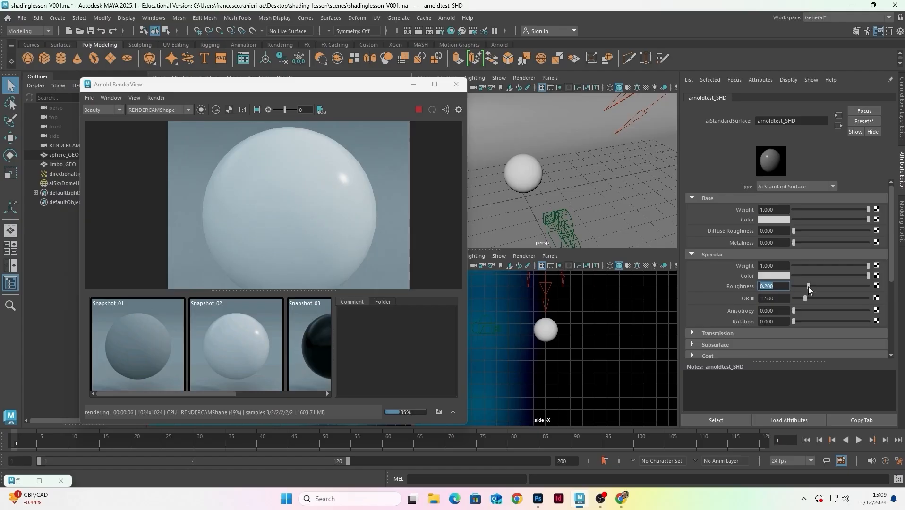
pyautogui.moveTo(808, 287); pyautogui.dragTo(794, 285)
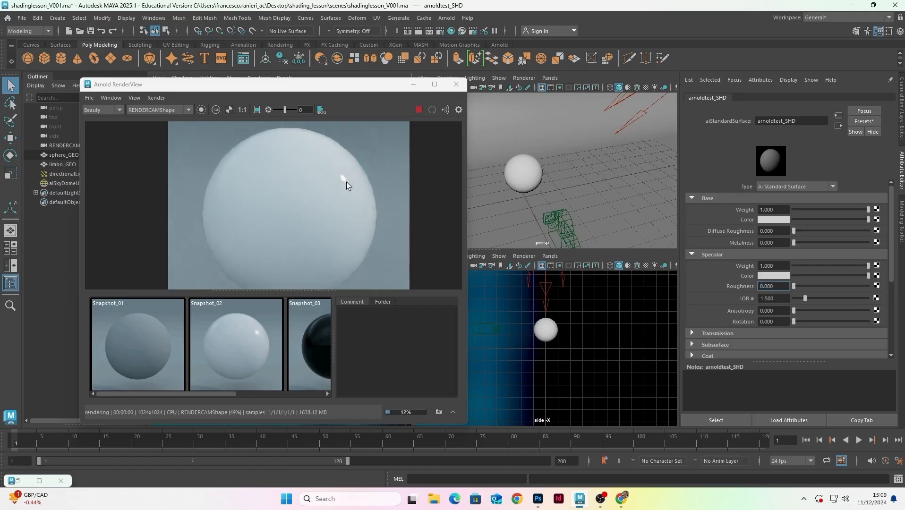
pyautogui.scroll(5, 344, 184)
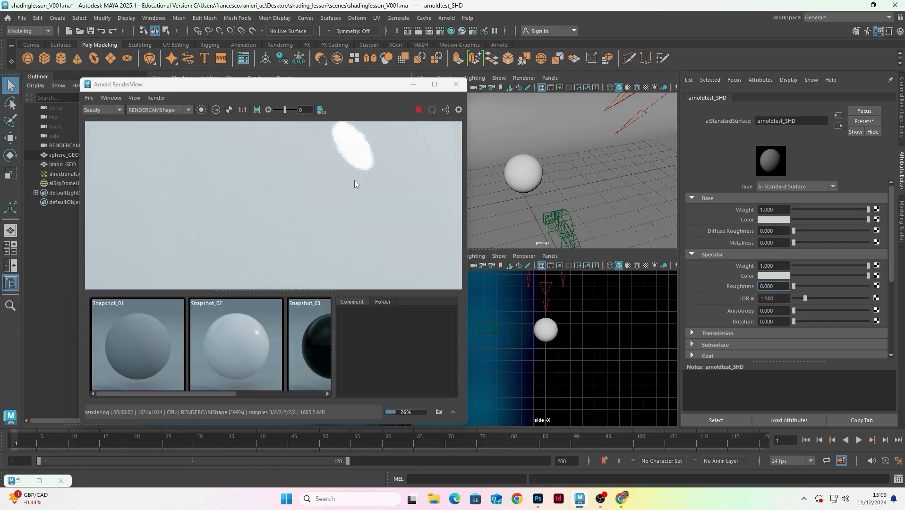
pyautogui.scroll(-2, 326, 184)
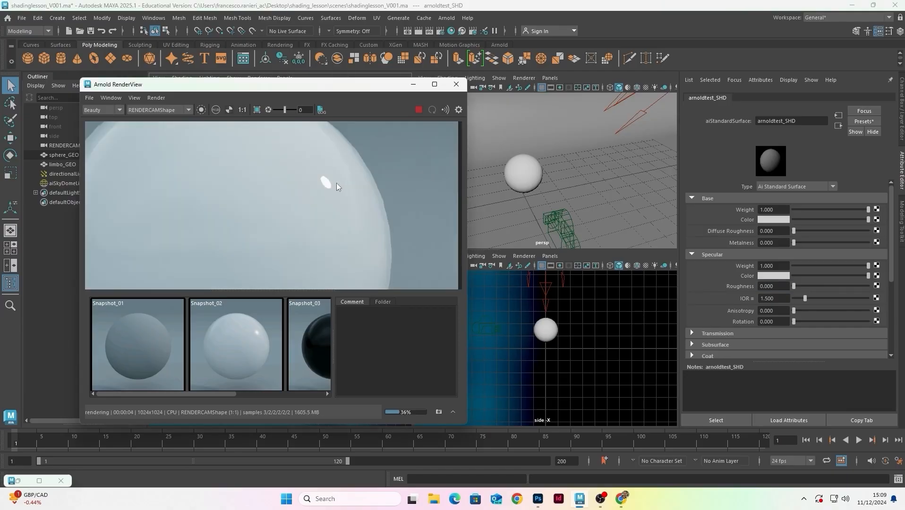
pyautogui.scroll(-1, 332, 184)
pyautogui.scroll(2, 329, 183)
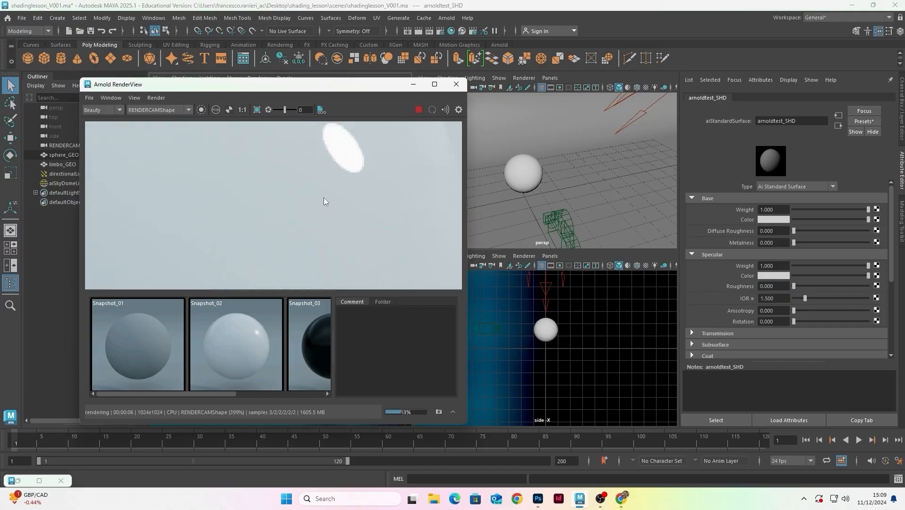
pyautogui.scroll(1, 325, 198)
pyautogui.scroll(-2, 327, 196)
pyautogui.scroll(-2, 327, 196)
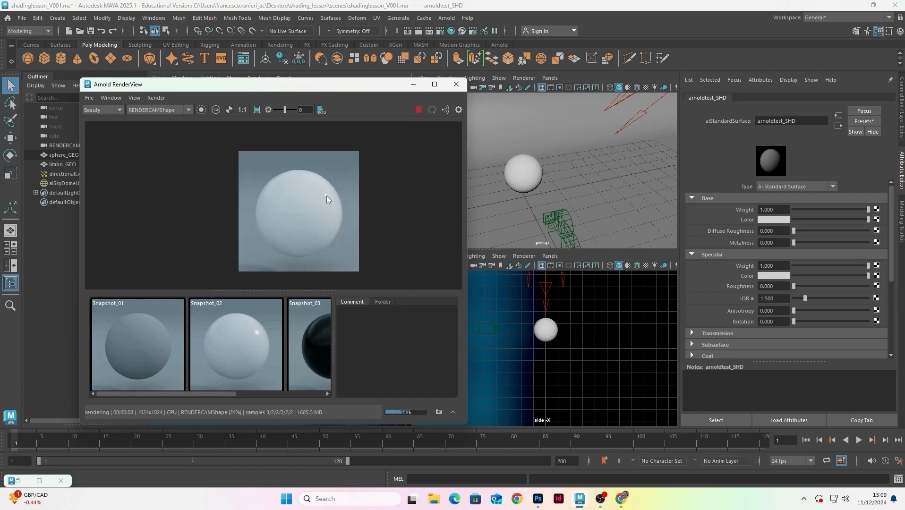
pyautogui.scroll(2, 329, 198)
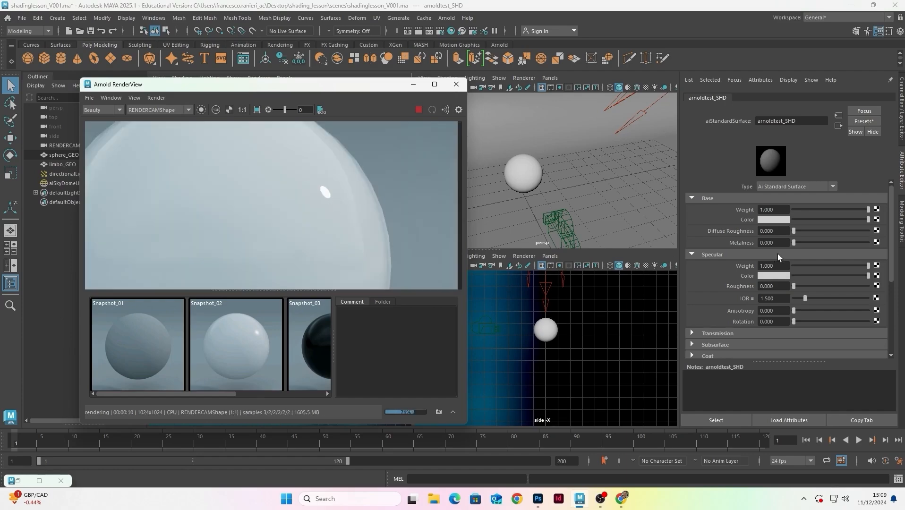
# Set the Specular Roughness of arnoldtest_SHD to 1.000 and inspect the highlight area on the rendered sphere
pyautogui.click(869, 286)
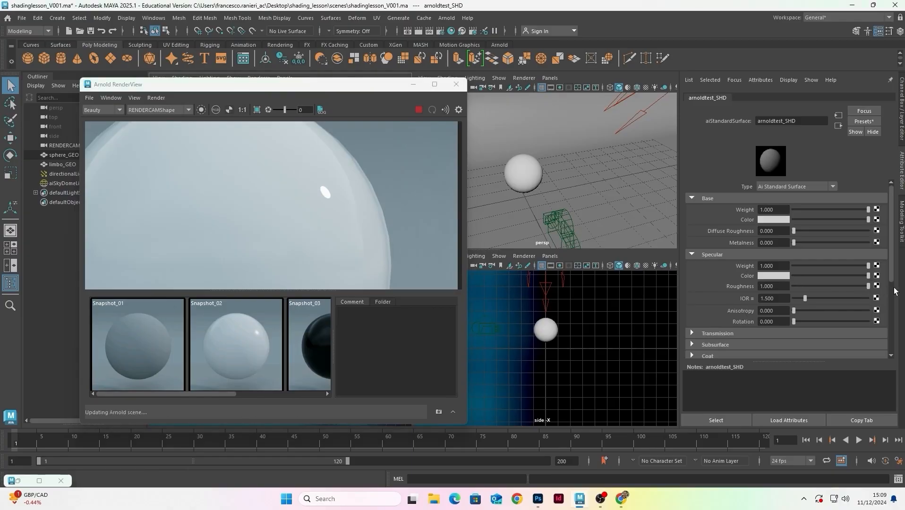
pyautogui.scroll(-5, 335, 172)
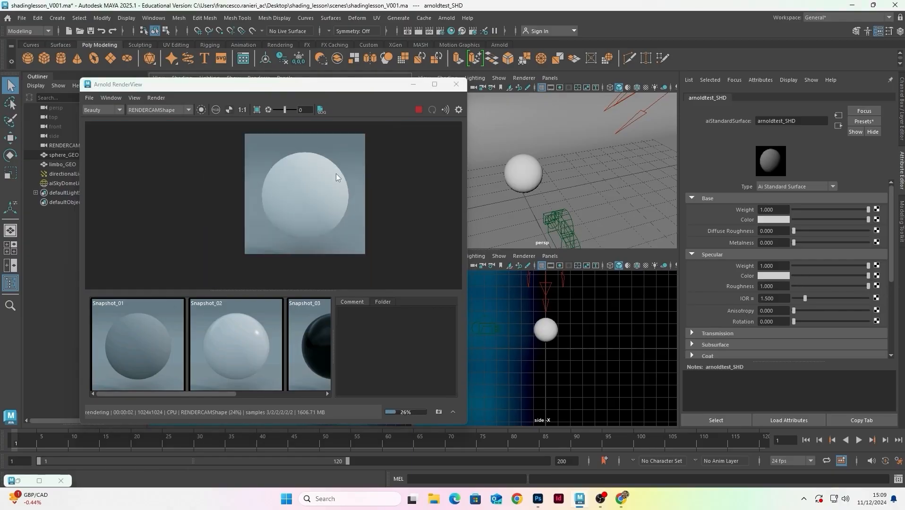
pyautogui.scroll(3, 307, 179)
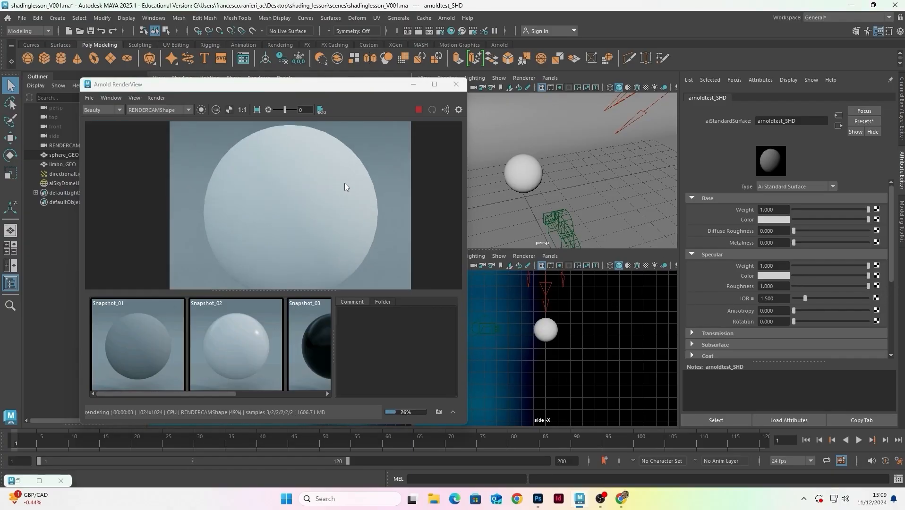
pyautogui.scroll(-2, 345, 187)
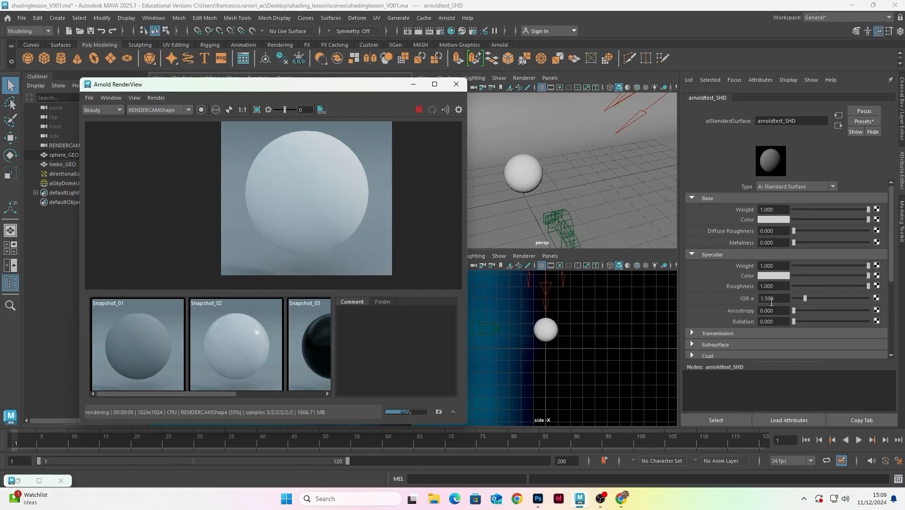
pyautogui.scroll(-2, 732, 303)
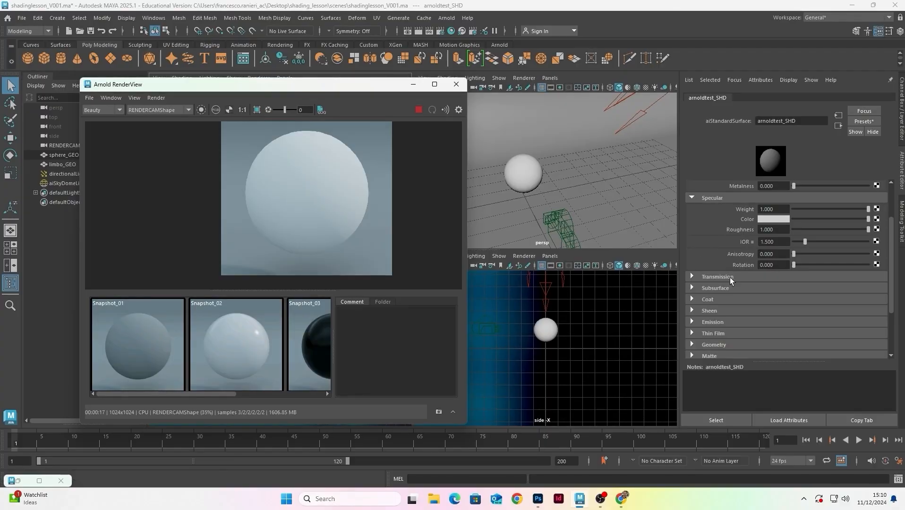
# Set the Transmission Weight of arnoldtest_SHD to 0.673 and inspect the sphere in the perspective view
pyautogui.click(695, 276)
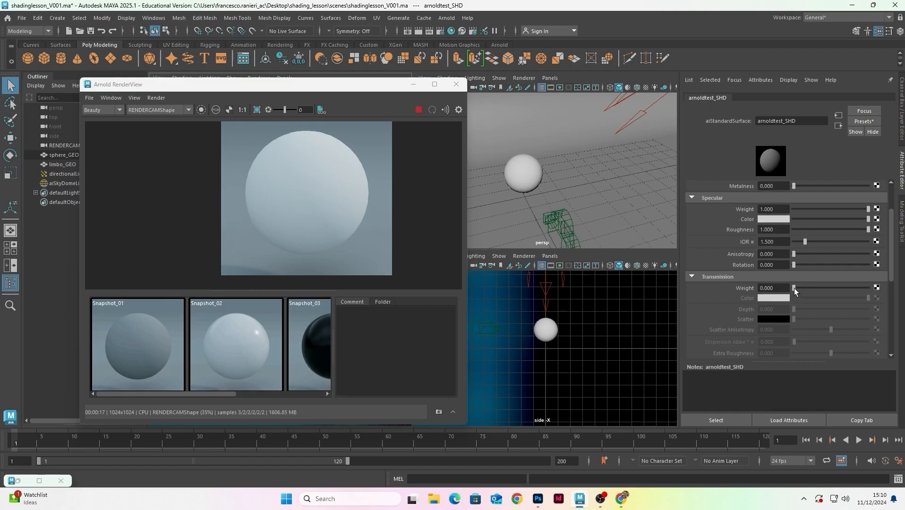
pyautogui.moveTo(795, 289); pyautogui.dragTo(840, 286)
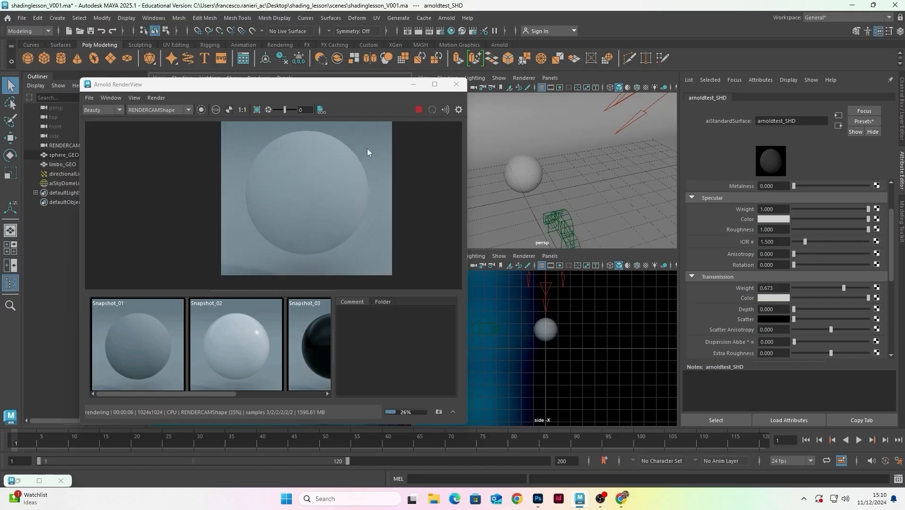
pyautogui.keyDown('alt'); pyautogui.moveTo(564, 179); pyautogui.dragTo(579, 175); pyautogui.keyUp('alt')
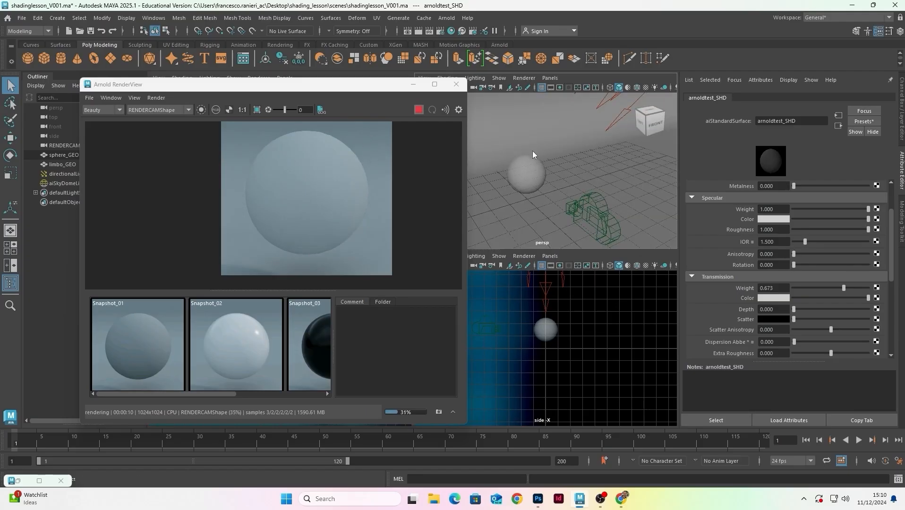
pyautogui.scroll(4, 613, 158)
pyautogui.scroll(4, 619, 156)
pyautogui.keyDown('alt'); pyautogui.moveTo(594, 155); pyautogui.dragTo(610, 135, button='middle'); pyautogui.keyUp('alt')
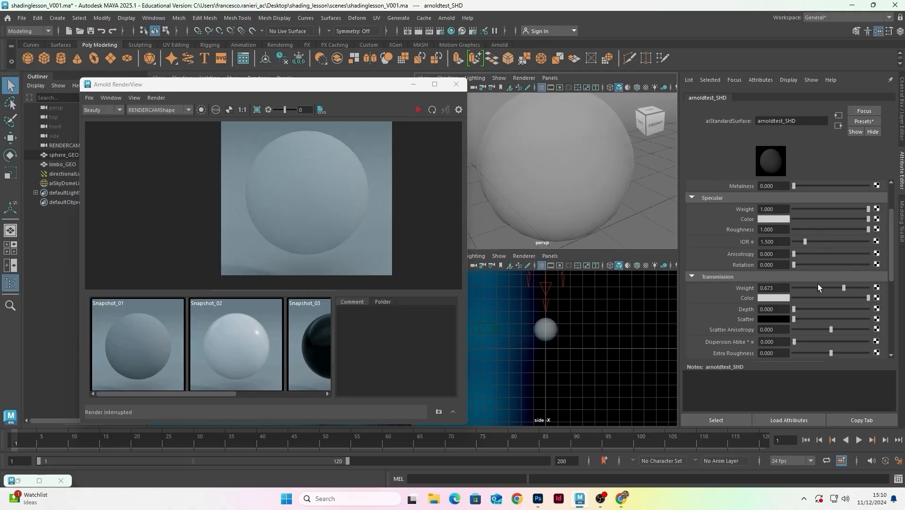
# Raise the Transmission Weight of arnoldtest_SHD to 1.000 and lower its Specular Roughness to 0.000 with the live render running
pyautogui.moveTo(845, 288); pyautogui.dragTo(872, 286)
pyautogui.click(418, 110)
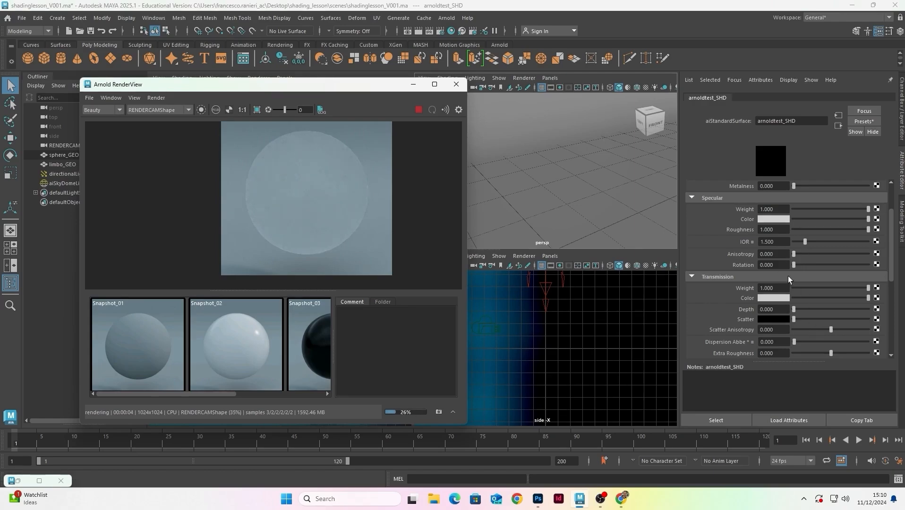
pyautogui.scroll(2, 736, 244)
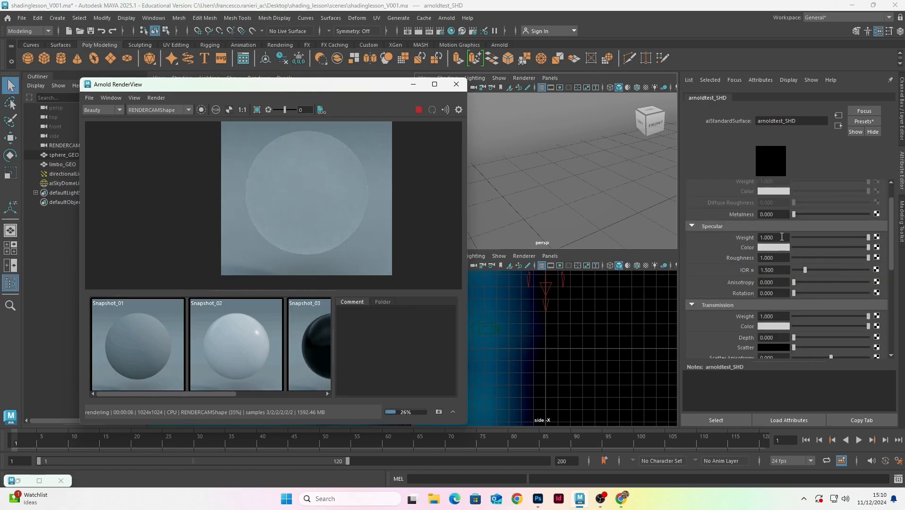
pyautogui.moveTo(846, 261); pyautogui.dragTo(792, 258)
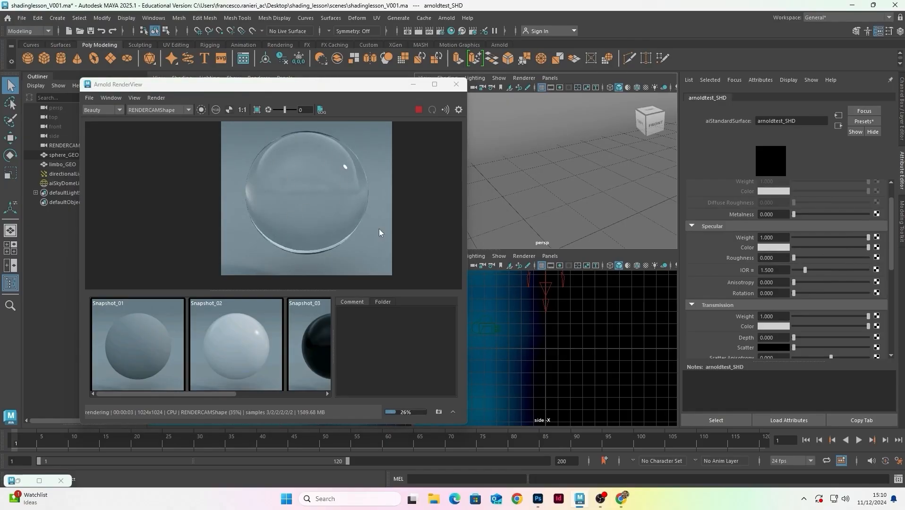
# Look through the attribute sections below Transmission, examining the Opacity and Bump Mapping settings under Geometry
pyautogui.scroll(-2, 748, 289)
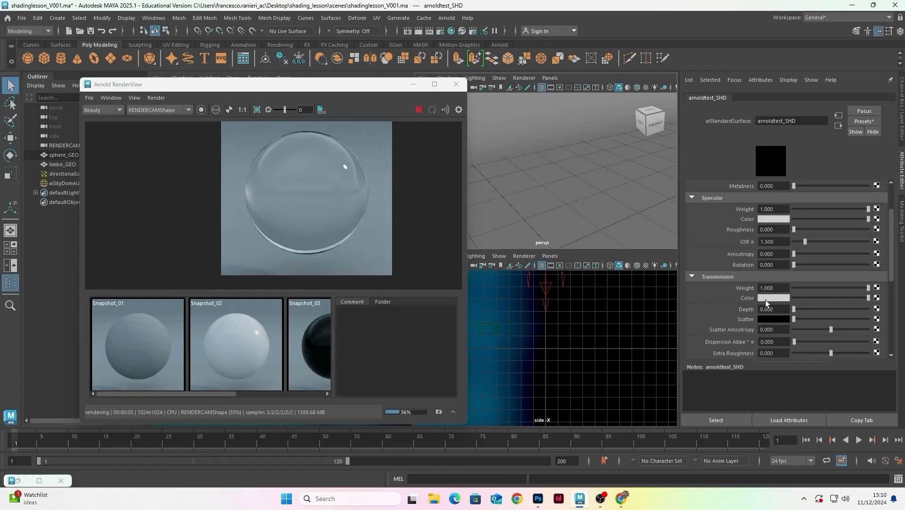
pyautogui.scroll(-4, 756, 303)
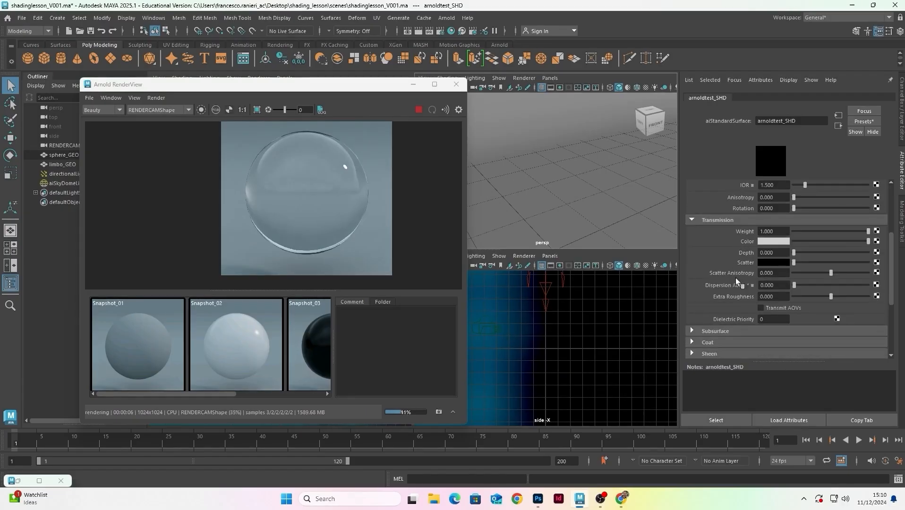
pyautogui.scroll(-4, 737, 267)
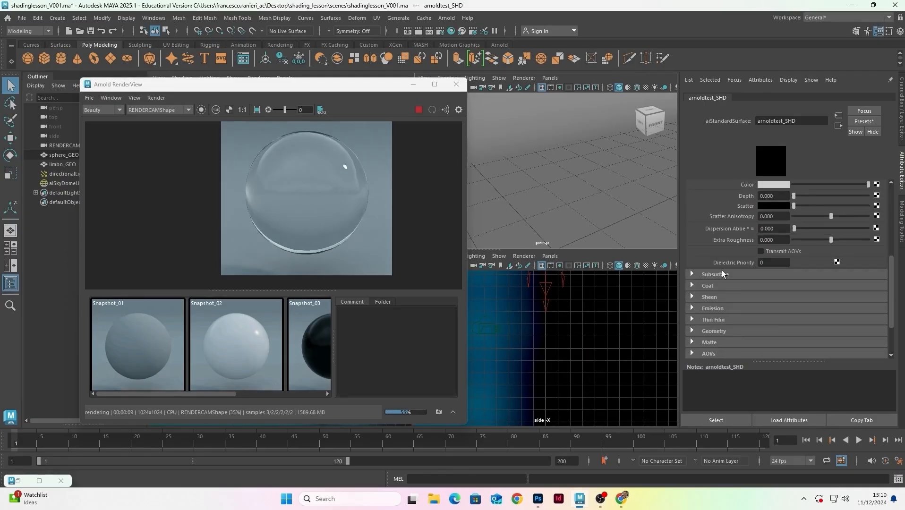
pyautogui.scroll(-2, 722, 272)
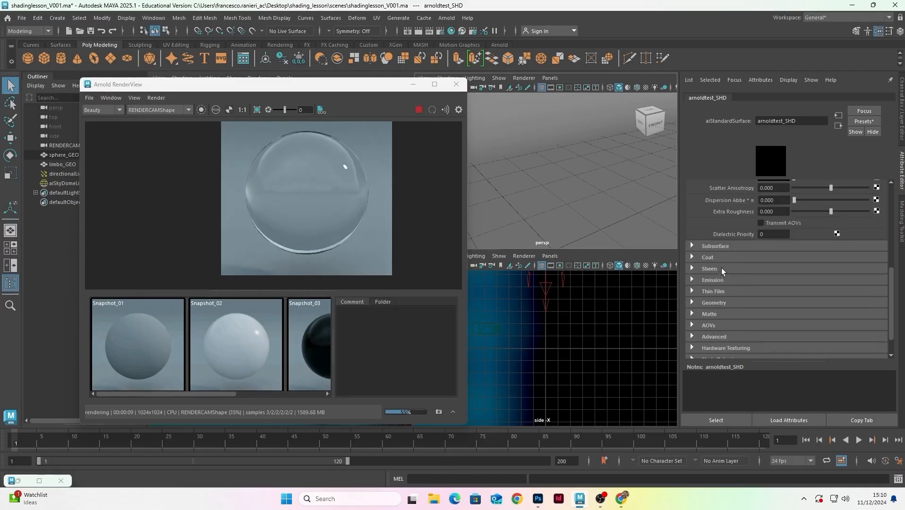
pyautogui.click(726, 302)
pyautogui.scroll(-4, 732, 273)
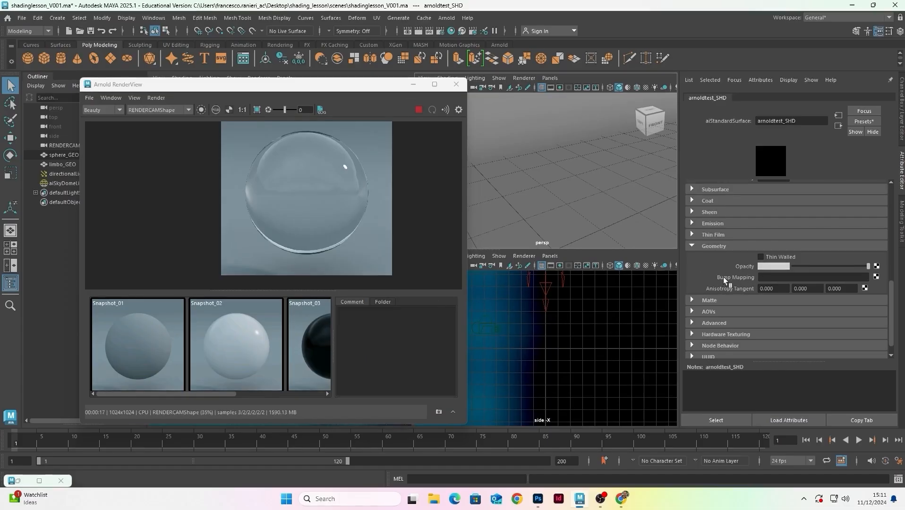
pyautogui.scroll(-1, 722, 277)
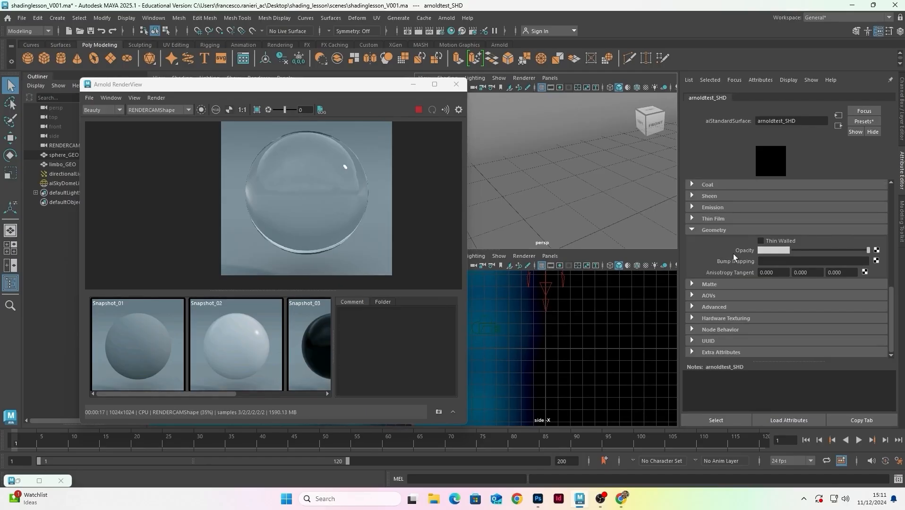
pyautogui.click(694, 230)
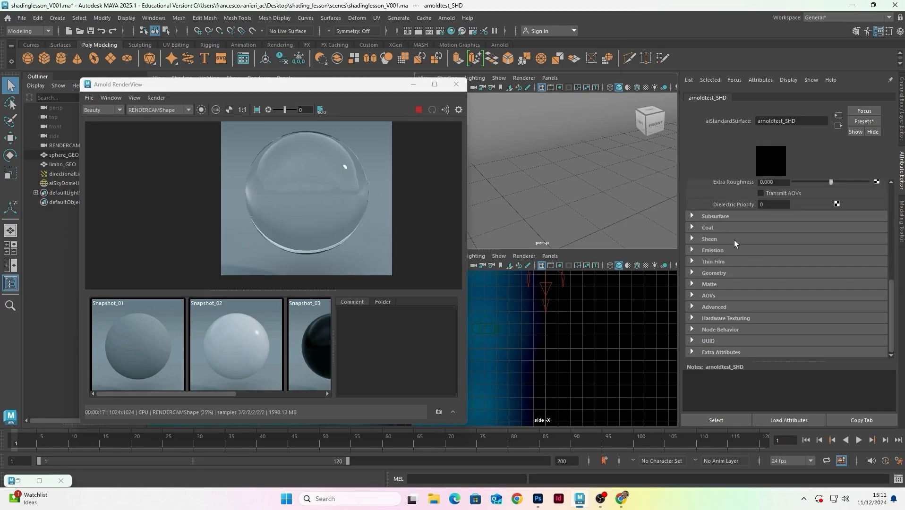
# Review the Base, Specular and Transmission attributes of arnoldtest_SHD
pyautogui.scroll(10, 732, 251)
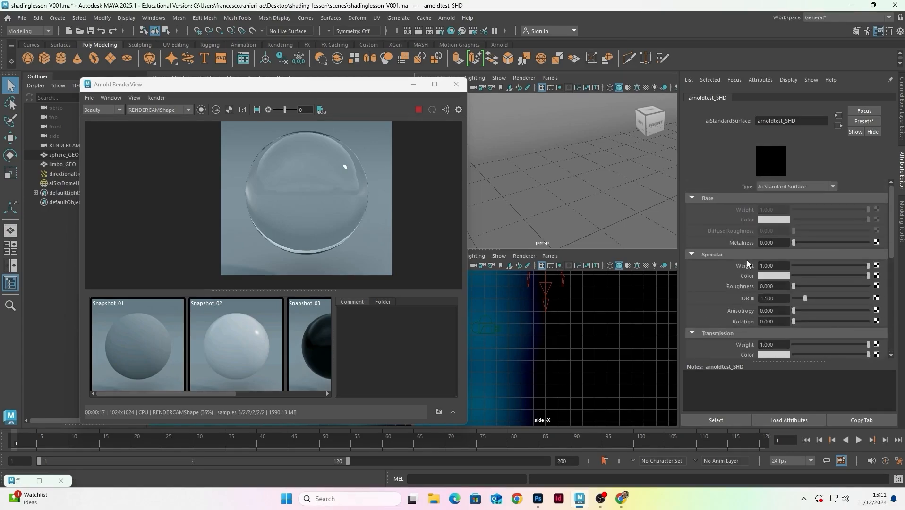
pyautogui.click(700, 254)
pyautogui.click(700, 255)
pyautogui.scroll(-3, 745, 267)
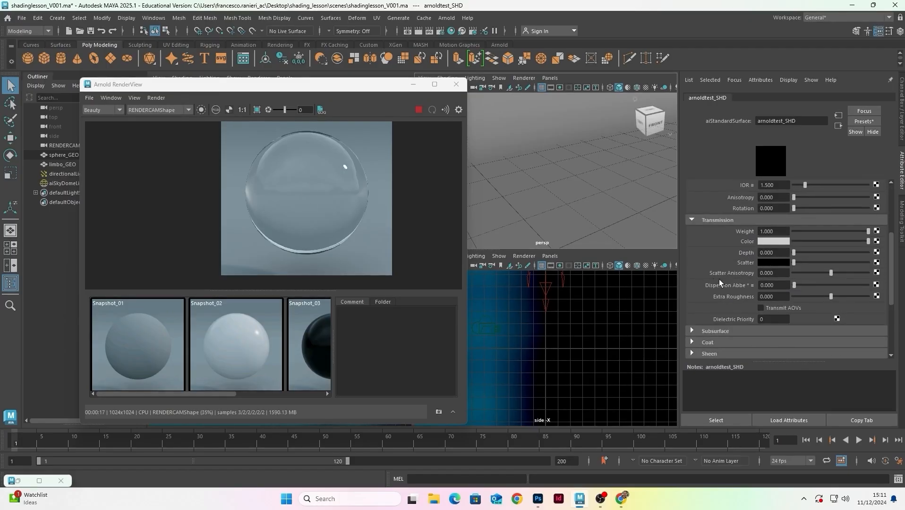
pyautogui.scroll(3, 719, 279)
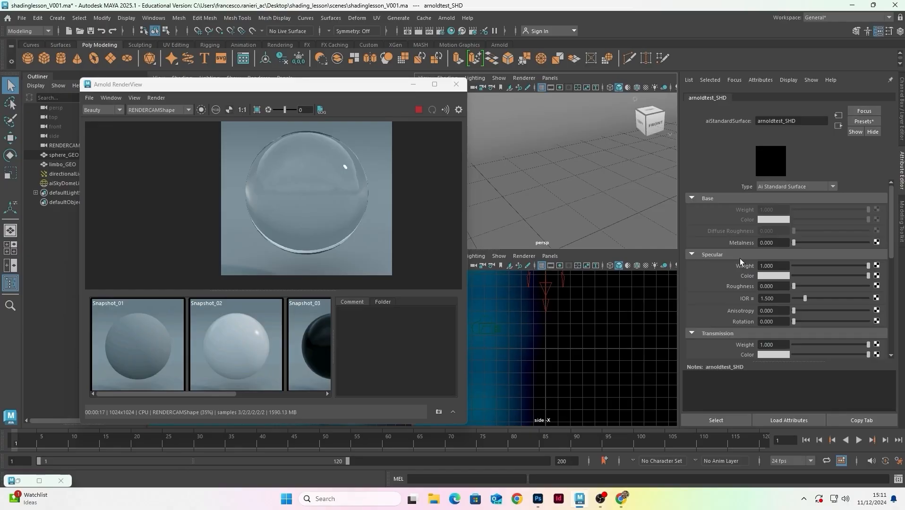
# Switch to Photoshop to view the metalness workflow material breakdown image, then return to Maya
pyautogui.moveTo(357, 84)
pyautogui.mouseDown()
pyautogui.moveTo(364, 83)
pyautogui.moveTo(354, 83)
pyautogui.mouseUp()
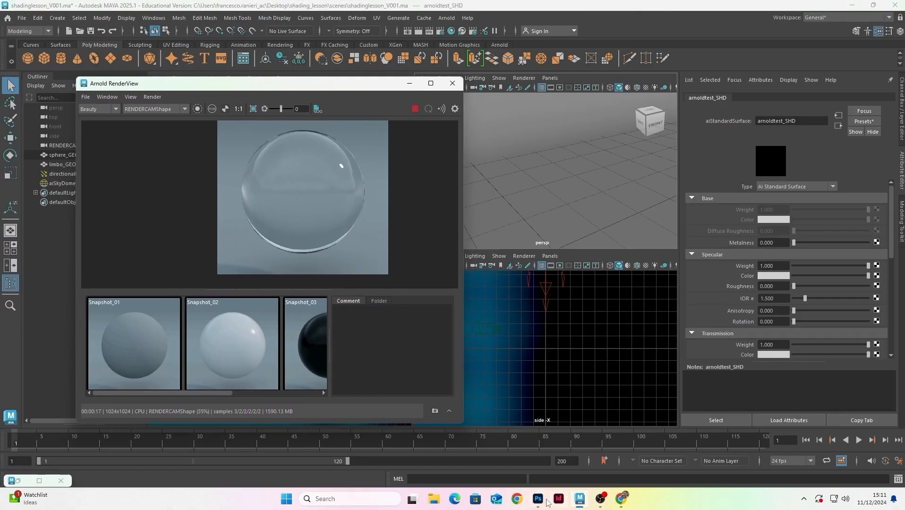
pyautogui.click(538, 499)
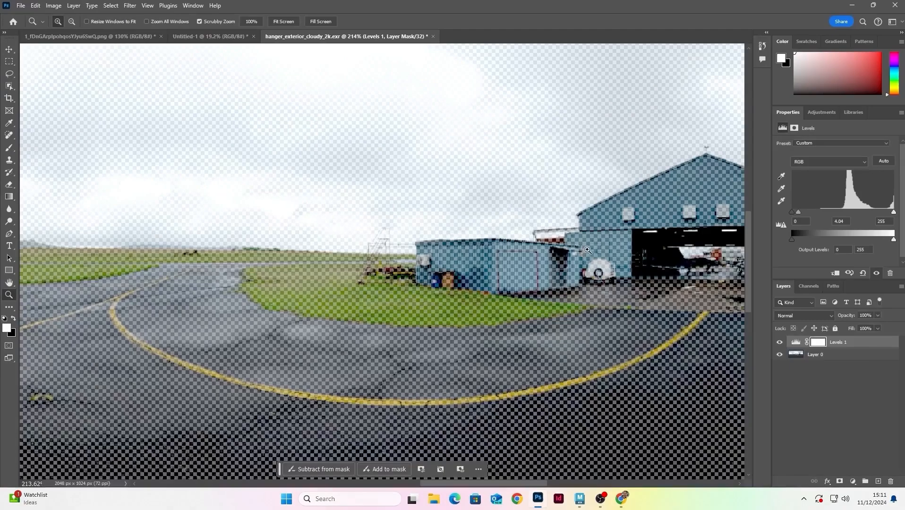
pyautogui.click(176, 42)
pyautogui.click(118, 43)
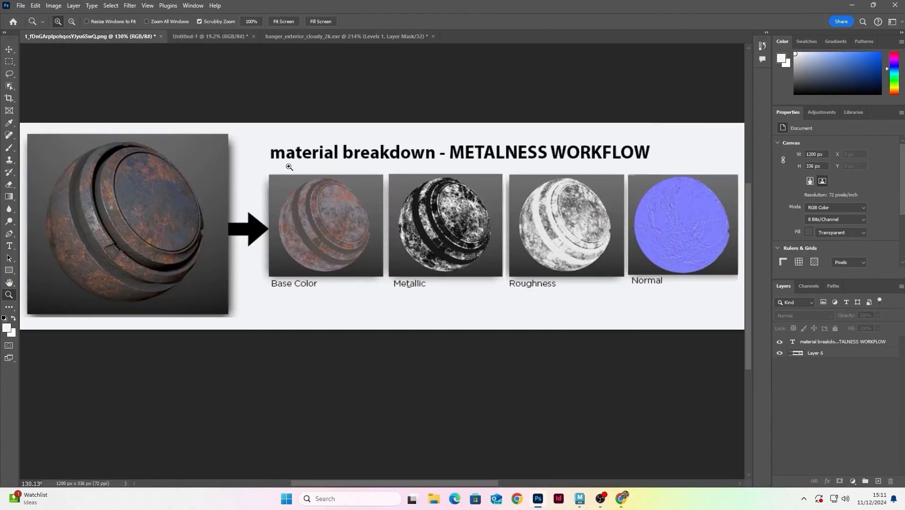
pyautogui.click(853, 5)
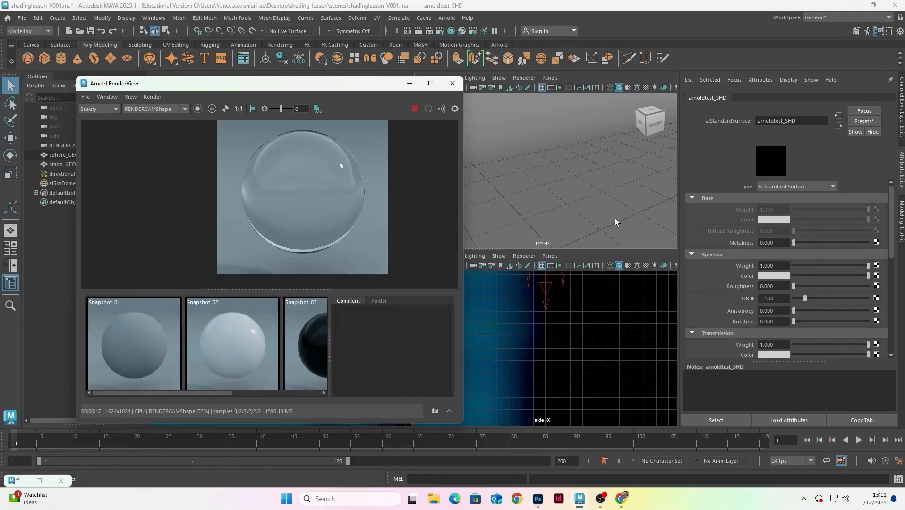
# Stop the live render, glance at the last stored snapshots and minimize the Arnold RenderView
pyautogui.click(415, 108)
pyautogui.moveTo(223, 393); pyautogui.dragTo(326, 393)
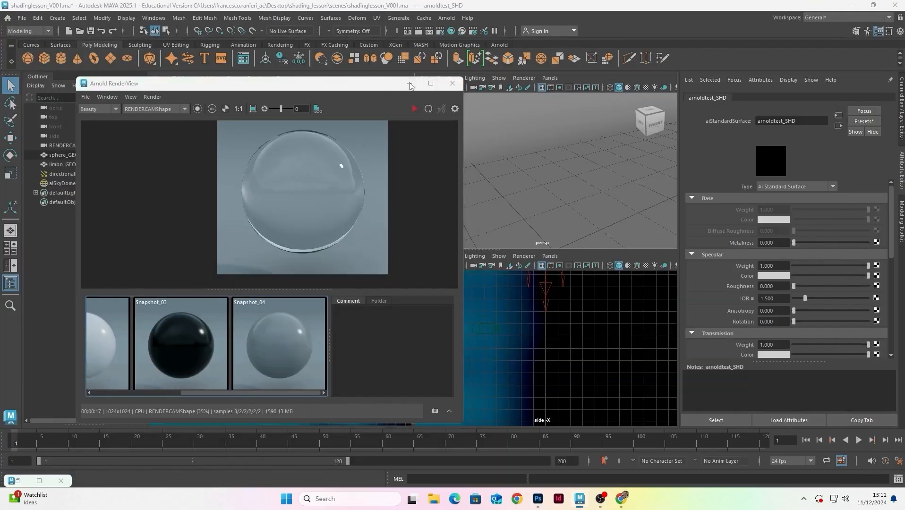
pyautogui.click(409, 83)
# Save the scene over the existing file shadinglesson_V001.ma in the scenes folder
pyautogui.hotkey('ctrl', 'shift', 's')
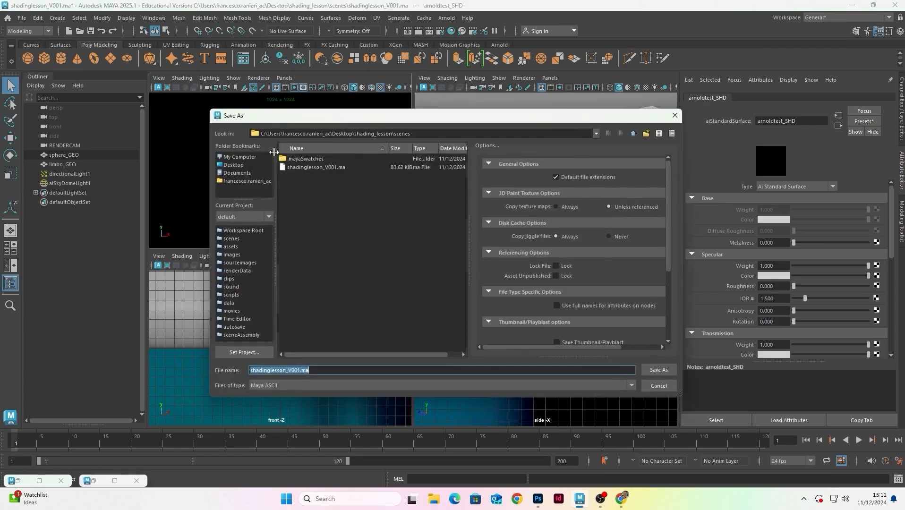
pyautogui.click(343, 168)
pyautogui.click(657, 369)
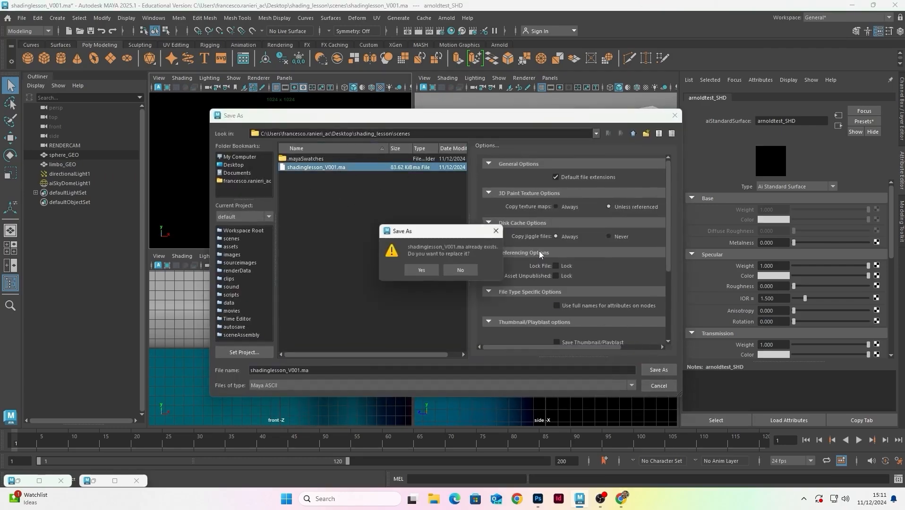
pyautogui.click(425, 270)
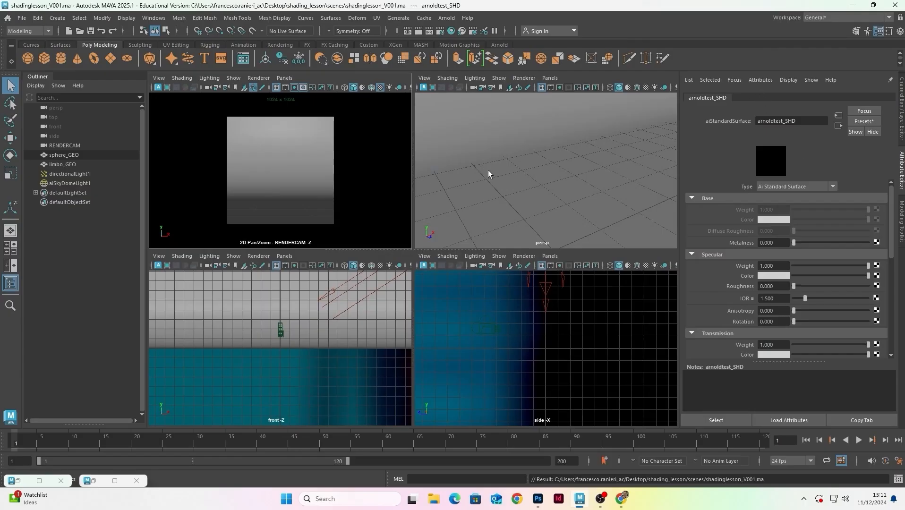
# Turn on wireframe on shaded in the perspective view and frame the transparent sphere from several angles
pyautogui.click(550, 234)
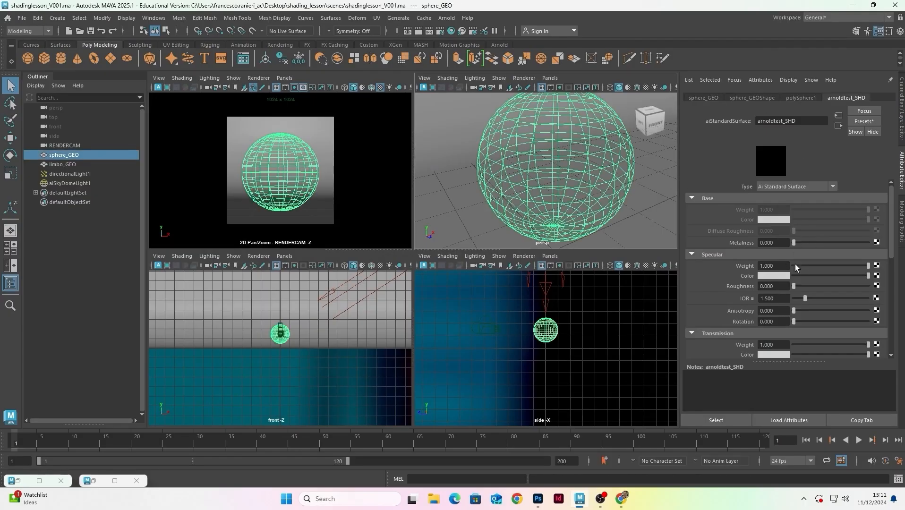
pyautogui.click(464, 122)
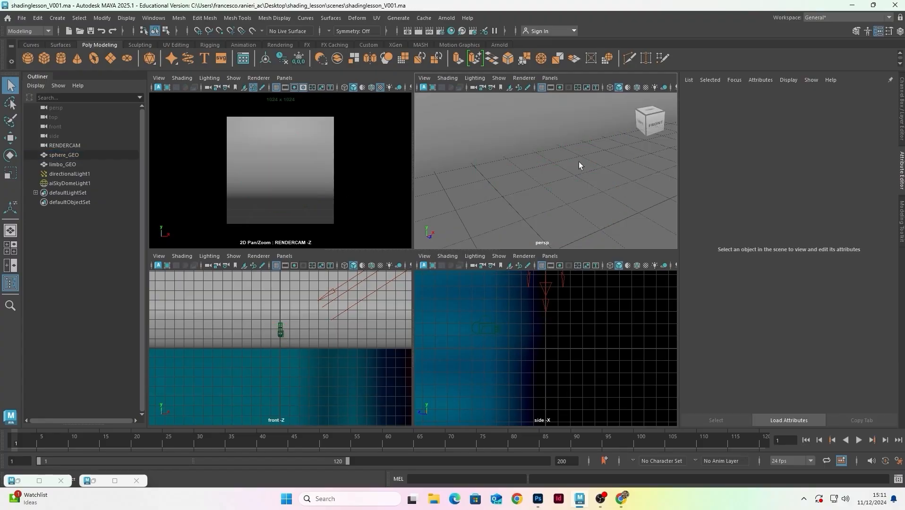
pyautogui.click(637, 88)
pyautogui.moveTo(596, 160)
pyautogui.keyDown('alt'); pyautogui.mouseDown()
pyautogui.moveTo(557, 150)
pyautogui.moveTo(576, 150)
pyautogui.mouseUp(); pyautogui.keyUp('alt')
pyautogui.keyDown('alt'); pyautogui.moveTo(576, 150); pyautogui.dragTo(521, 148, button='right'); pyautogui.keyUp('alt')
pyautogui.keyDown('alt'); pyautogui.moveTo(602, 147); pyautogui.dragTo(636, 137); pyautogui.keyUp('alt')
pyautogui.moveTo(636, 137)
pyautogui.keyDown('alt'); pyautogui.mouseDown(button='right')
pyautogui.moveTo(590, 134)
pyautogui.moveTo(630, 138)
pyautogui.mouseUp(button='right'); pyautogui.keyUp('alt')
pyautogui.keyDown('alt'); pyautogui.moveTo(631, 138); pyautogui.dragTo(516, 177); pyautogui.keyUp('alt')
pyautogui.keyDown('alt'); pyautogui.moveTo(515, 178); pyautogui.dragTo(533, 172, button='right'); pyautogui.keyUp('alt')
pyautogui.keyDown('alt'); pyautogui.moveTo(533, 172); pyautogui.dragTo(535, 153, button='middle'); pyautogui.keyUp('alt')
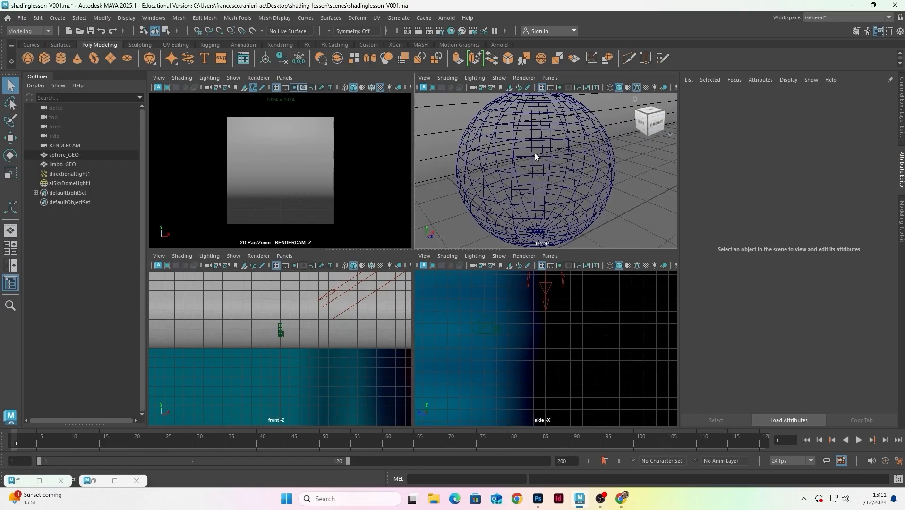
# Open the Hypershade and select the arnoldtest_SHD node to review its attributes
pyautogui.click(462, 30)
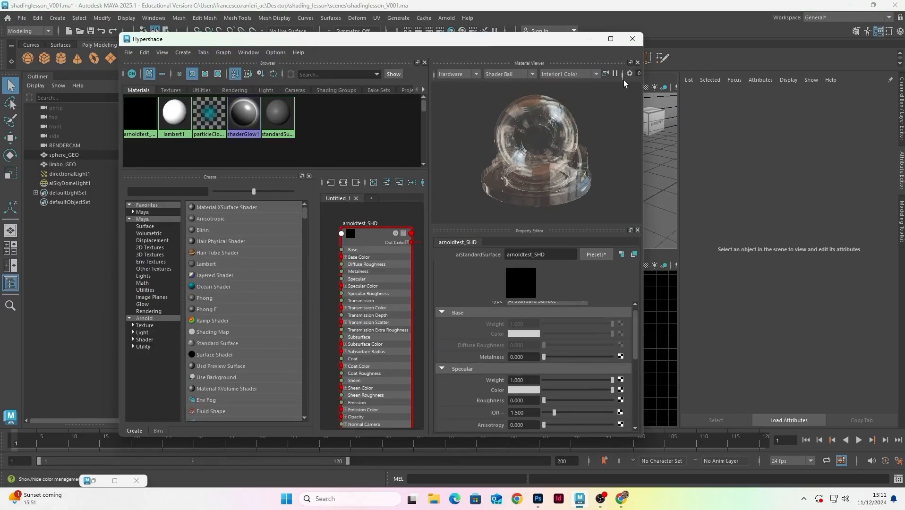
pyautogui.click(633, 39)
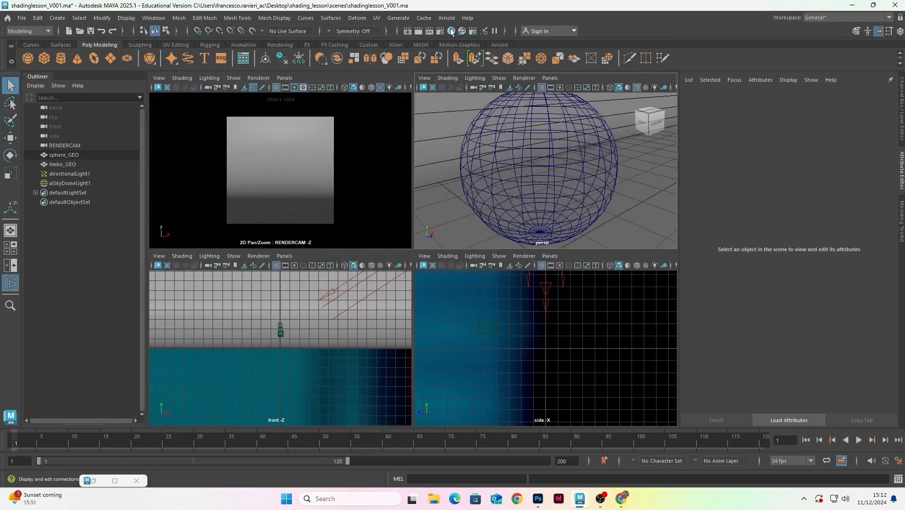
pyautogui.click(451, 31)
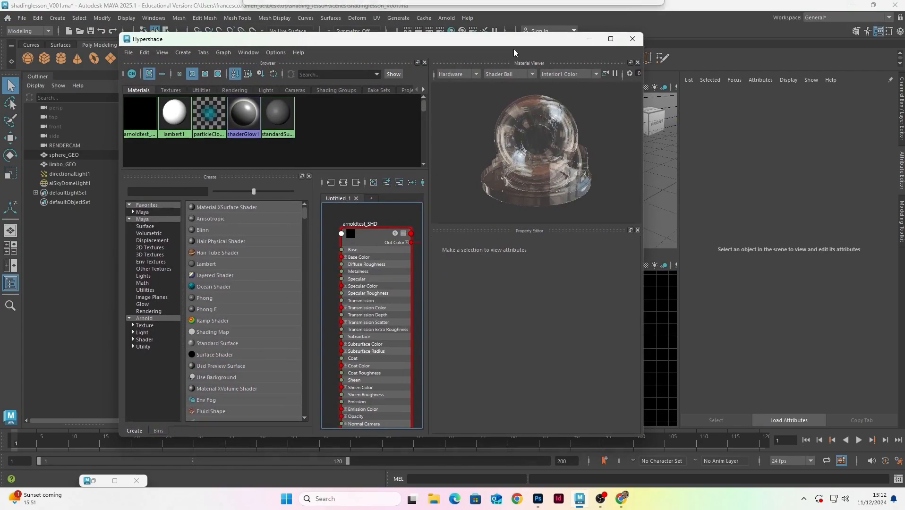
pyautogui.click(366, 228)
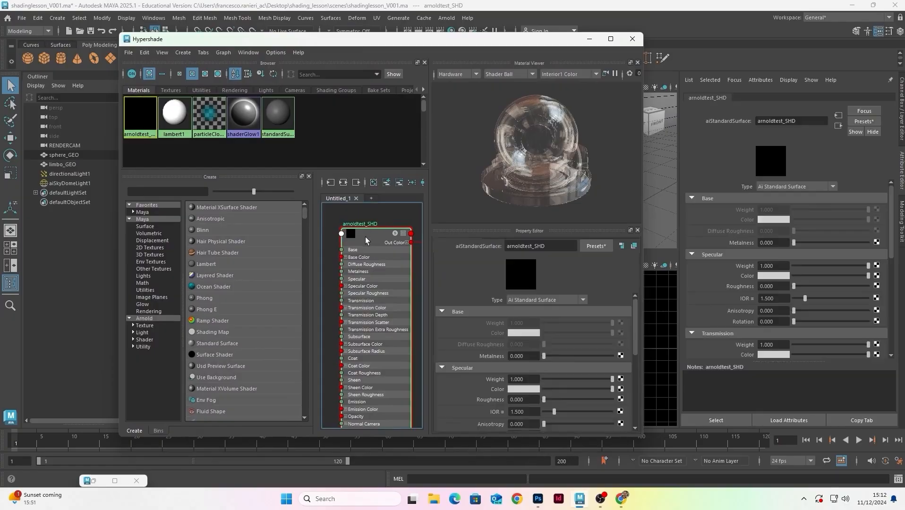
pyautogui.scroll(-3, 501, 385)
pyautogui.scroll(3, 501, 384)
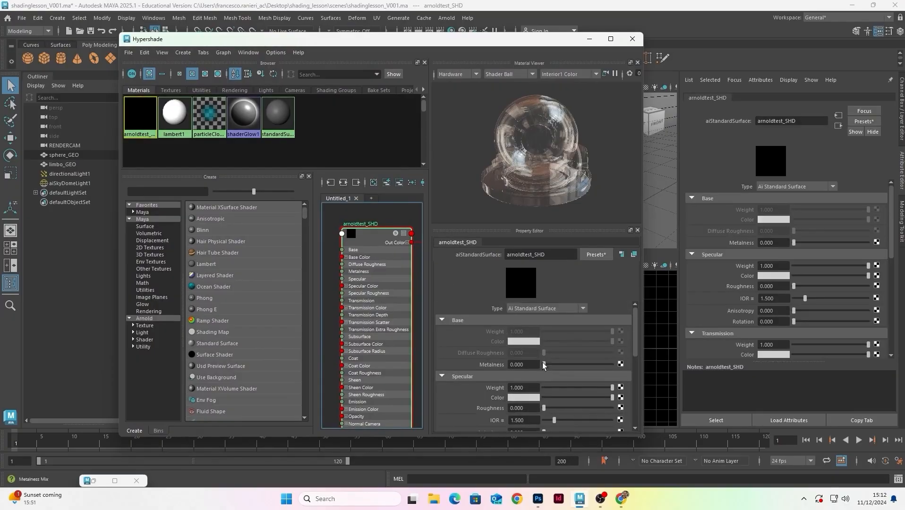
# Inspect the arnoldtest_SHD shader ball in the Material Viewer from another angle and up close
pyautogui.moveTo(518, 118)
pyautogui.keyDown('alt'); pyautogui.mouseDown()
pyautogui.moveTo(524, 134)
pyautogui.moveTo(505, 124)
pyautogui.mouseUp(); pyautogui.keyUp('alt')
pyautogui.scroll(5, 523, 133)
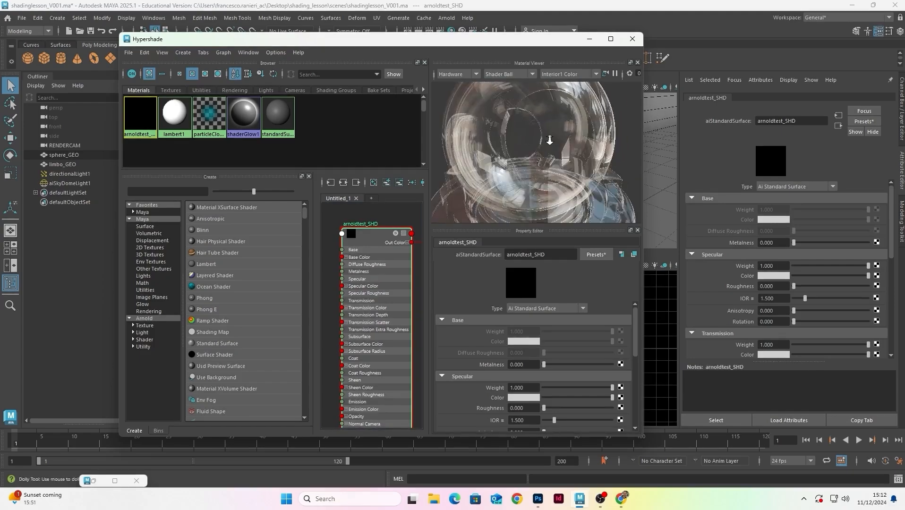
pyautogui.scroll(-5, 520, 132)
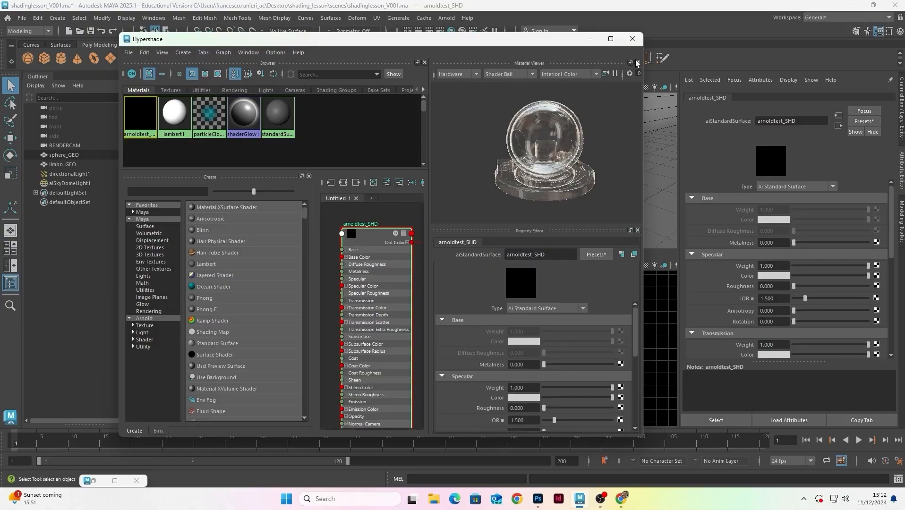
# Minimize the OBS window and switch to Maya's Hypershade
pyautogui.moveTo(644, 68); pyautogui.dragTo(816, 68)
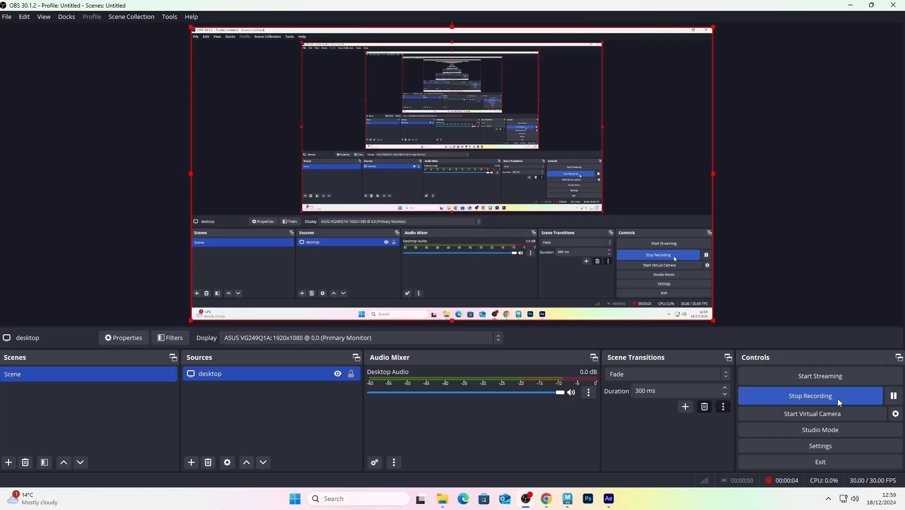
pyautogui.moveTo(665, 3); pyautogui.dragTo(605, 53)
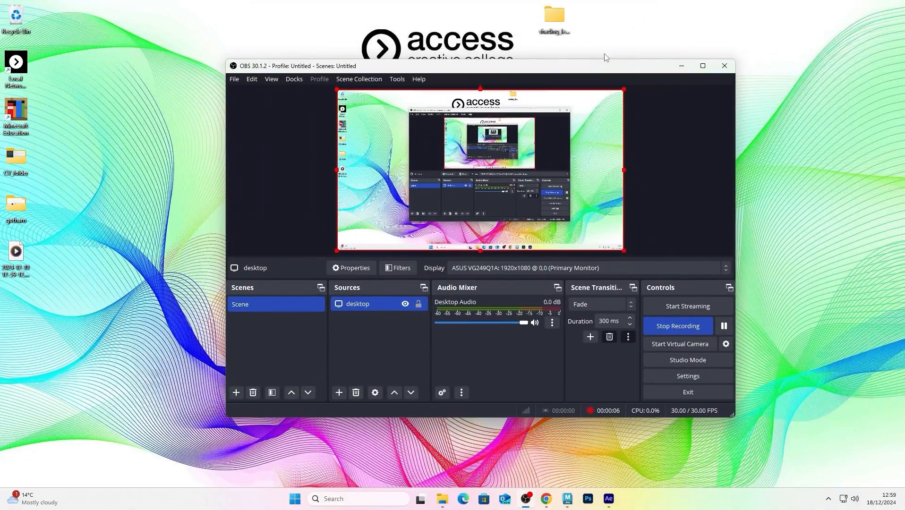
pyautogui.click(682, 67)
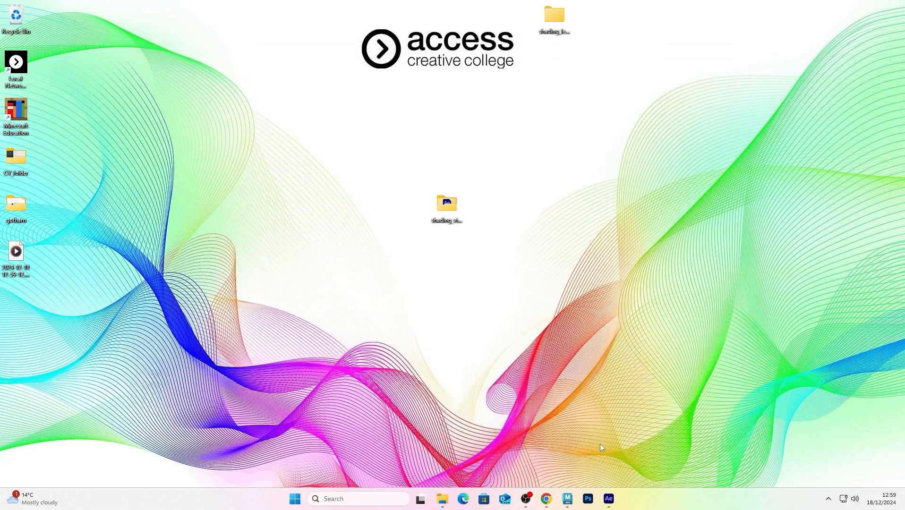
pyautogui.click(569, 499)
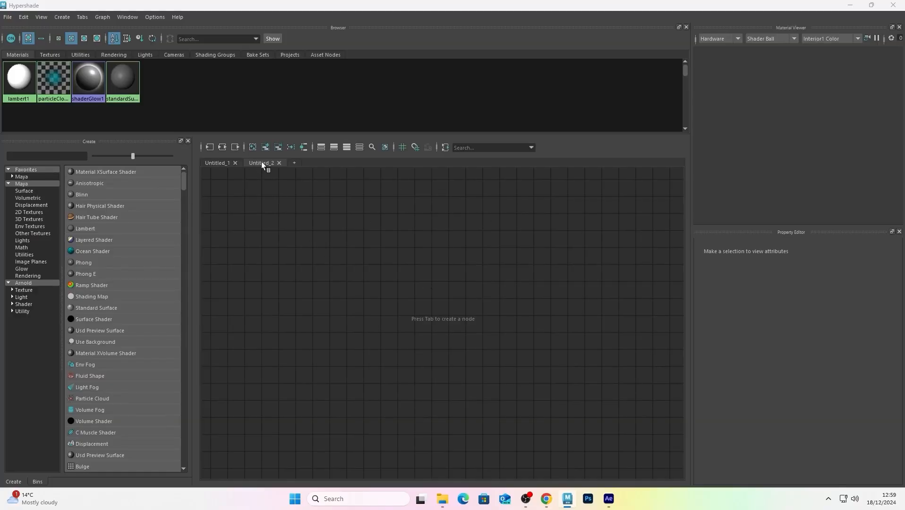
# Restore the maximized Hypershade to a smaller floating window and place it over the main Maya viewports
pyautogui.moveTo(261, 162)
pyautogui.mouseDown()
pyautogui.moveTo(292, 185)
pyautogui.moveTo(264, 161)
pyautogui.moveTo(278, 162)
pyautogui.moveTo(252, 160)
pyautogui.moveTo(273, 166)
pyautogui.mouseUp()
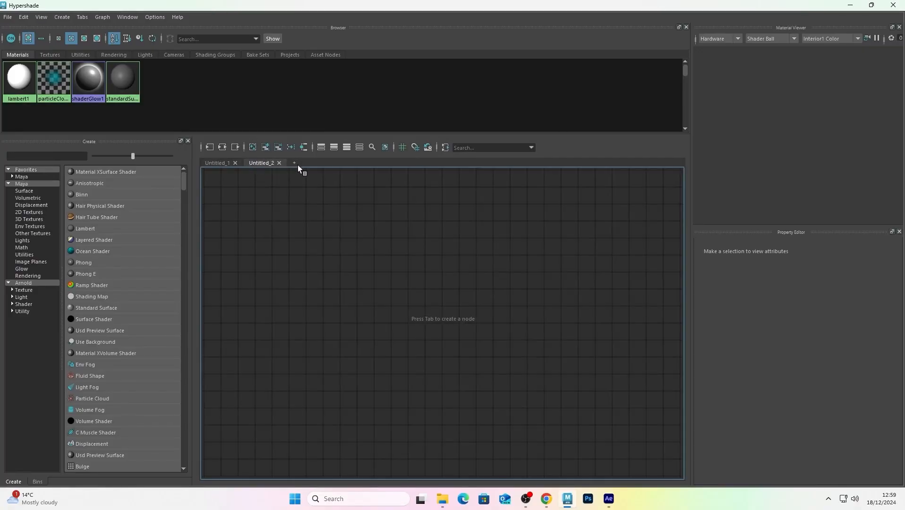
pyautogui.click(279, 163)
pyautogui.click(252, 162)
pyautogui.moveTo(482, 6); pyautogui.dragTo(561, 48)
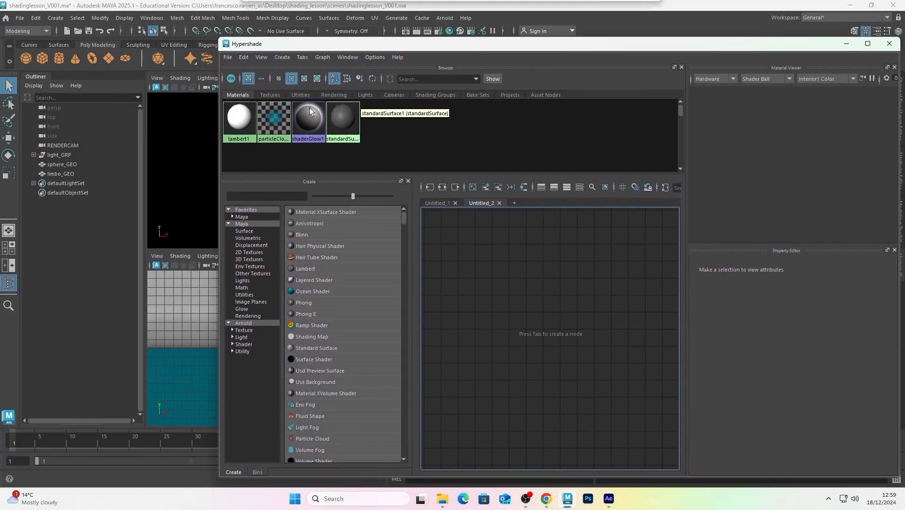
pyautogui.moveTo(218, 77); pyautogui.dragTo(299, 76)
pyautogui.moveTo(415, 46); pyautogui.dragTo(359, 78)
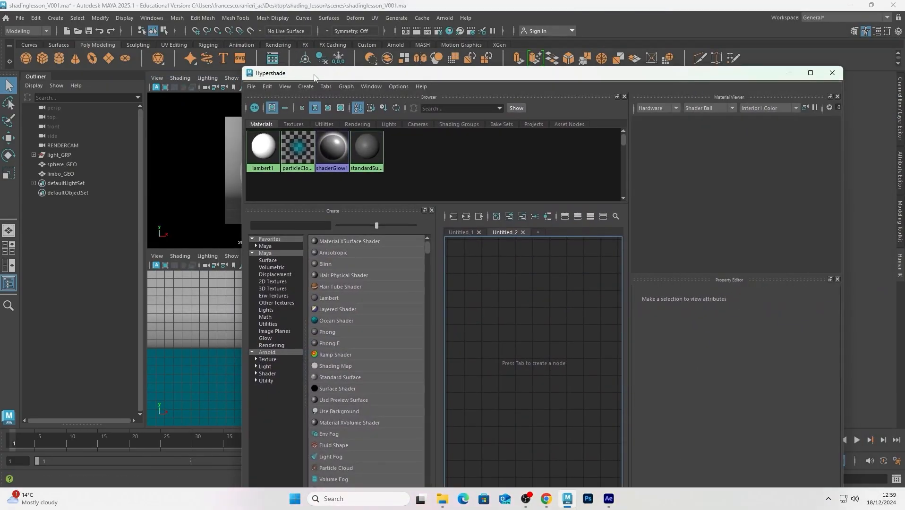
pyautogui.moveTo(254, 72); pyautogui.dragTo(276, 175)
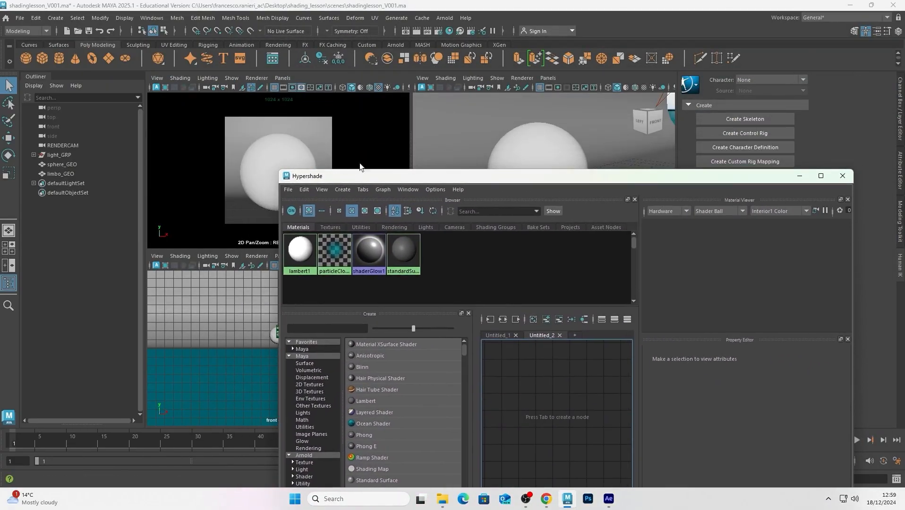
pyautogui.moveTo(410, 175); pyautogui.dragTo(431, 67)
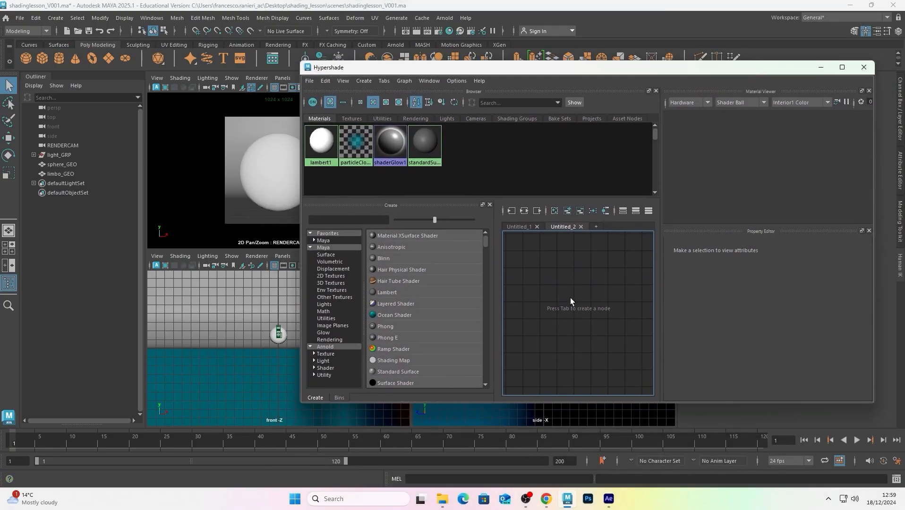
pyautogui.moveTo(467, 68); pyautogui.dragTo(350, 86)
pyautogui.moveTo(349, 92); pyautogui.dragTo(348, 84)
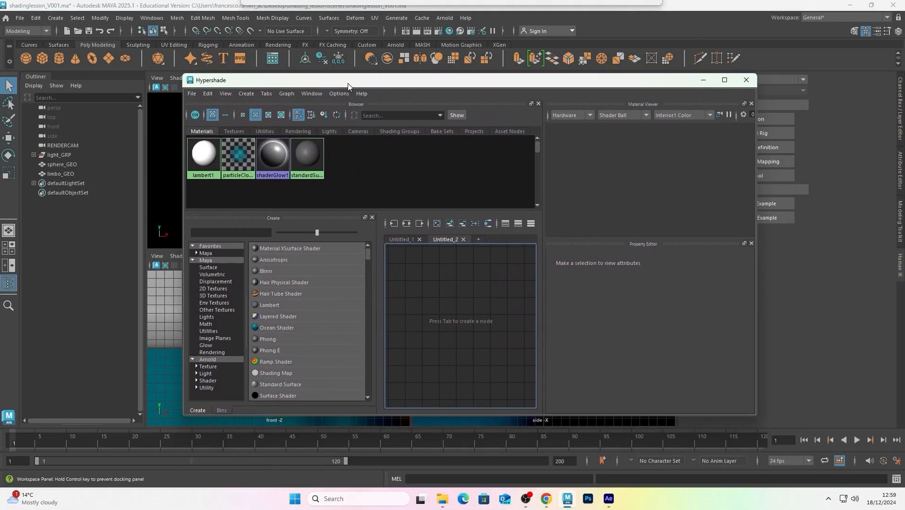
# Create an aiStandardSurface node in the empty Untitled_2 graph of the Hypershade
pyautogui.click(410, 238)
pyautogui.click(445, 240)
pyautogui.moveTo(553, 86); pyautogui.dragTo(619, 92)
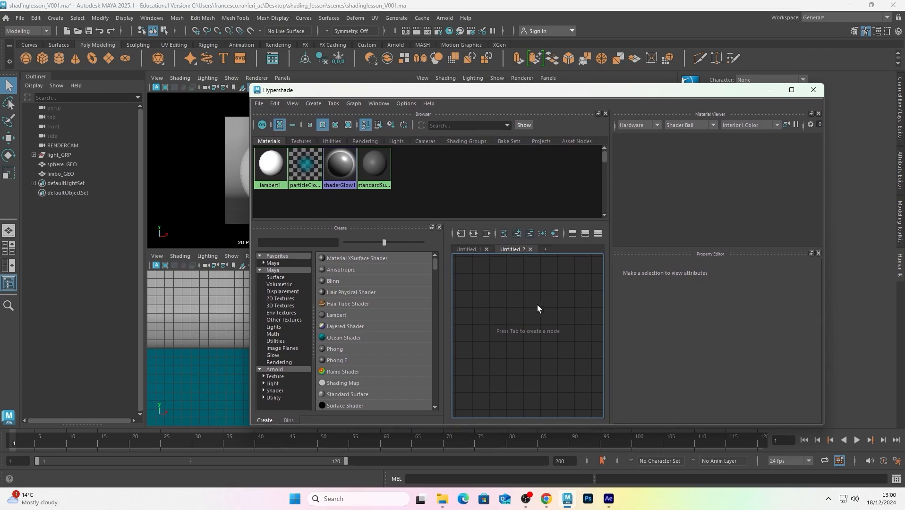
pyautogui.press('Tab')
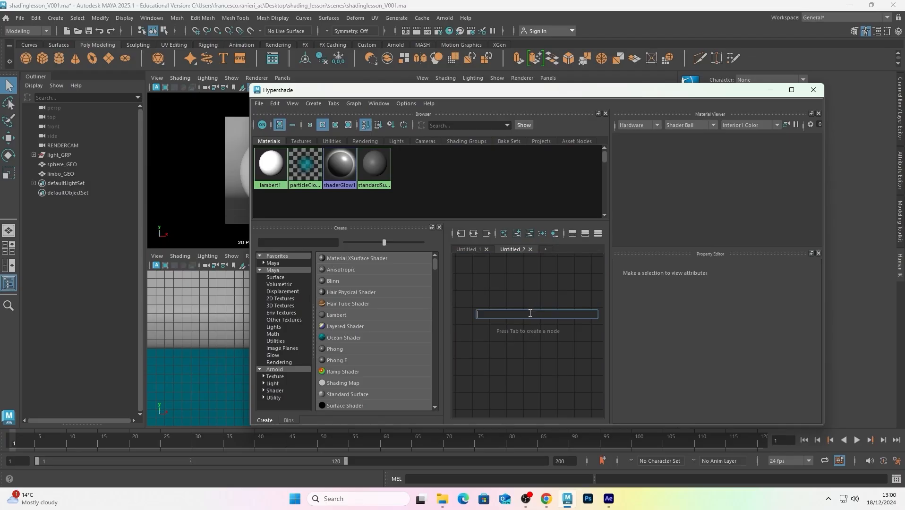
pyautogui.write('aistan')
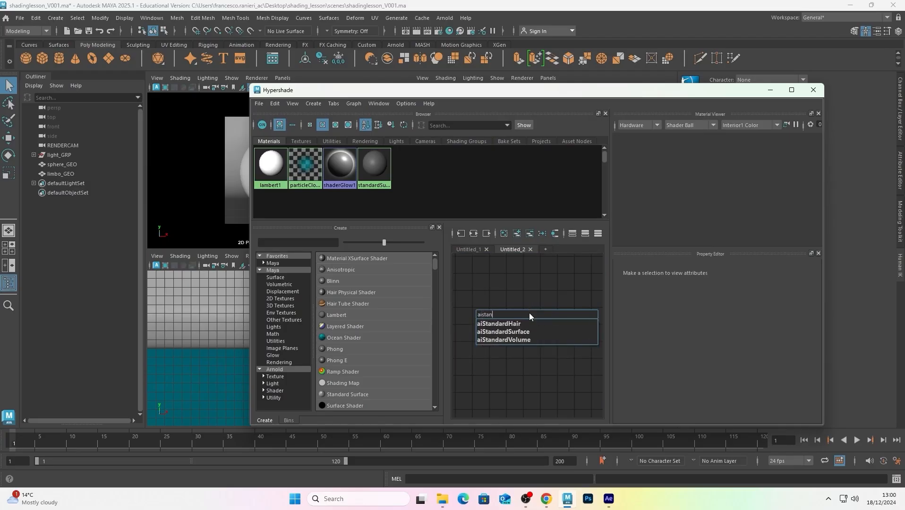
pyautogui.click(517, 332)
# Rename the new aiStandardSurface node as test_SHD
pyautogui.moveTo(500, 317); pyautogui.dragTo(489, 313)
pyautogui.scroll(-3, 500, 293)
pyautogui.keyDown('alt'); pyautogui.moveTo(501, 286); pyautogui.dragTo(524, 305, button='middle'); pyautogui.keyUp('alt')
pyautogui.scroll(6, 524, 304)
pyautogui.scroll(-5, 524, 305)
pyautogui.doubleClick(538, 300)
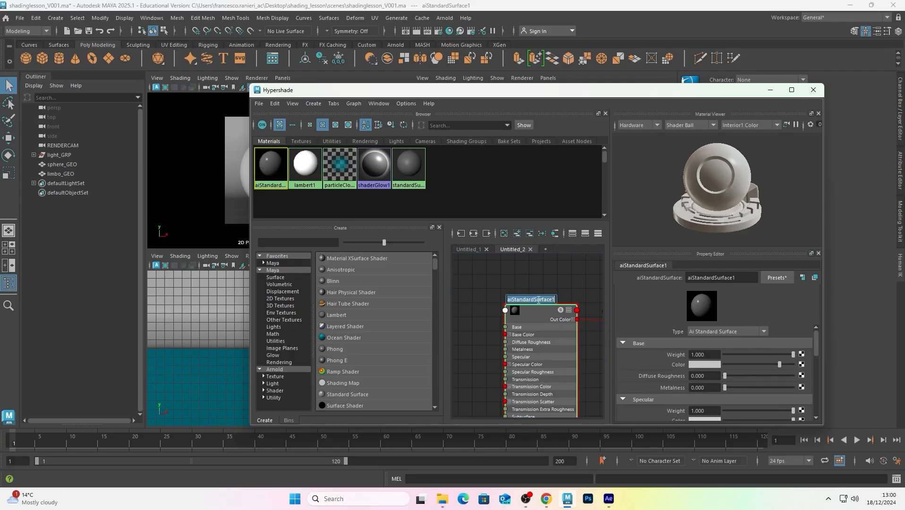
pyautogui.write('test_SHD')
pyautogui.press('Return')
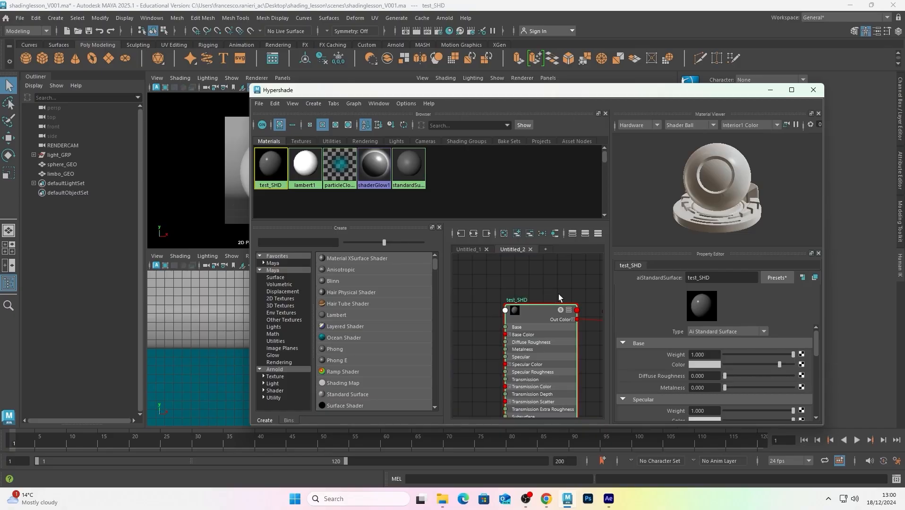
# Assign the test_SHD material to sphere_GEO, keeping the sphere accessible beside the Hypershade, and clear the selection
pyautogui.moveTo(446, 90); pyautogui.dragTo(521, 81)
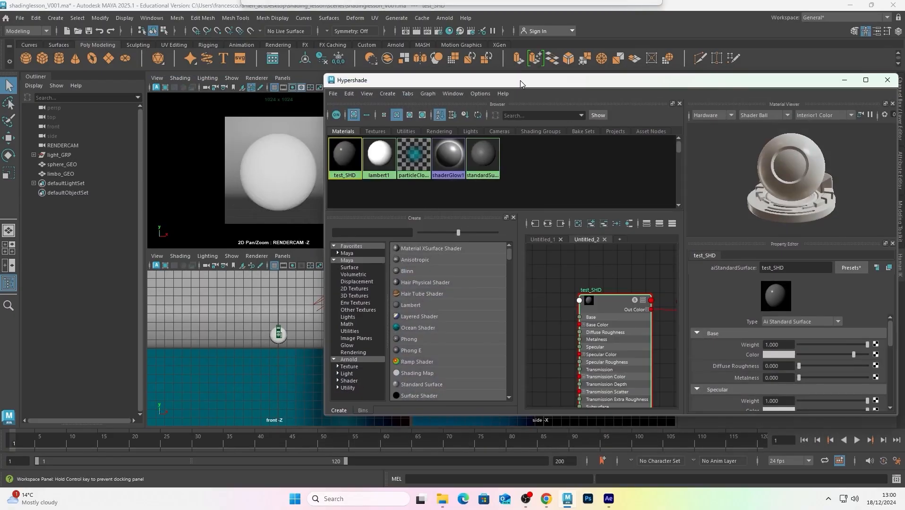
pyautogui.click(286, 181)
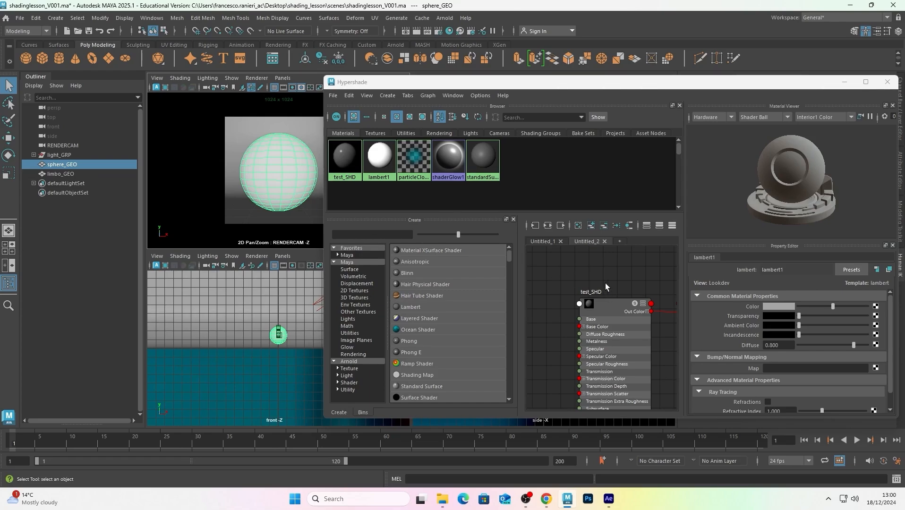
pyautogui.rightClick(589, 306)
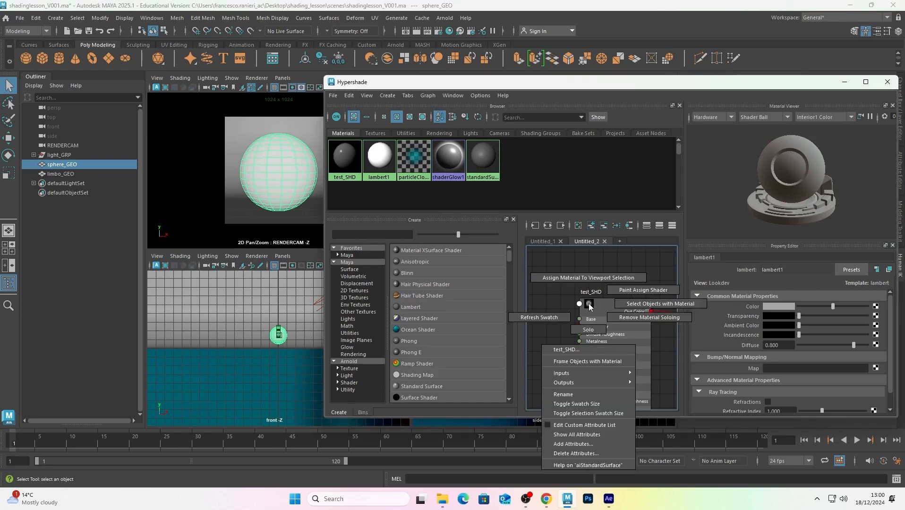
pyautogui.click(589, 278)
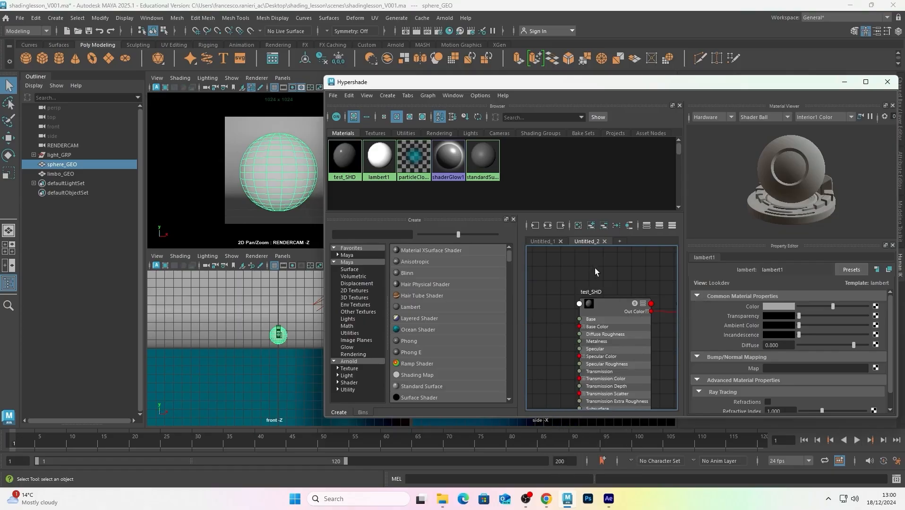
pyautogui.click(604, 278)
pyautogui.press('f')
pyautogui.scroll(-10, 612, 276)
pyautogui.keyDown('alt'); pyautogui.moveTo(549, 278); pyautogui.dragTo(642, 272, button='middle'); pyautogui.keyUp('alt')
pyautogui.scroll(8, 635, 287)
pyautogui.scroll(-2, 634, 288)
pyautogui.keyDown('alt'); pyautogui.moveTo(632, 325); pyautogui.dragTo(624, 315, button='middle'); pyautogui.keyUp('alt')
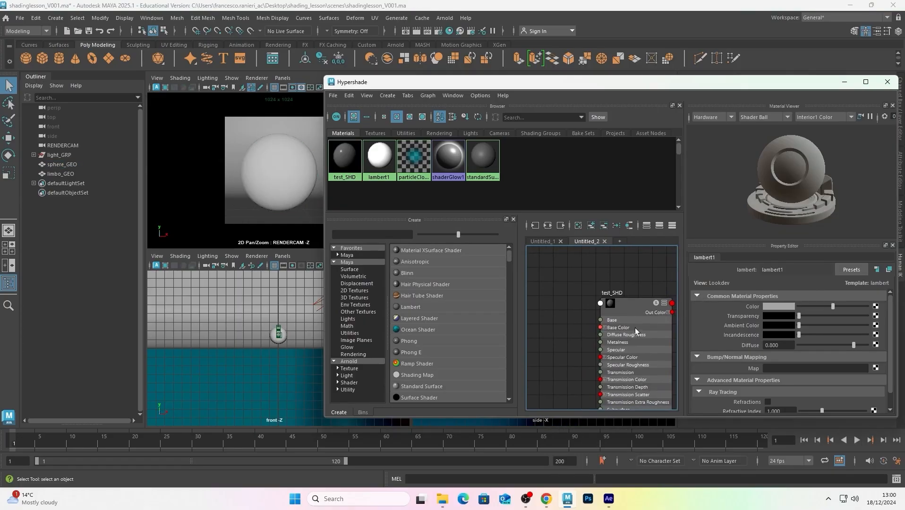
pyautogui.scroll(-3, 579, 277)
pyautogui.keyDown('alt'); pyautogui.moveTo(584, 278); pyautogui.dragTo(623, 288, button='middle'); pyautogui.keyUp('alt')
pyautogui.press('Tab')
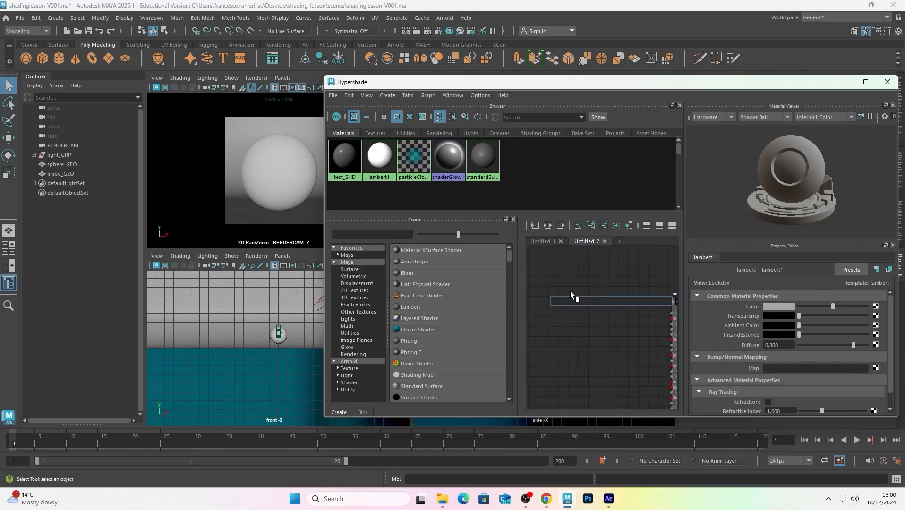
pyautogui.write('aistand')
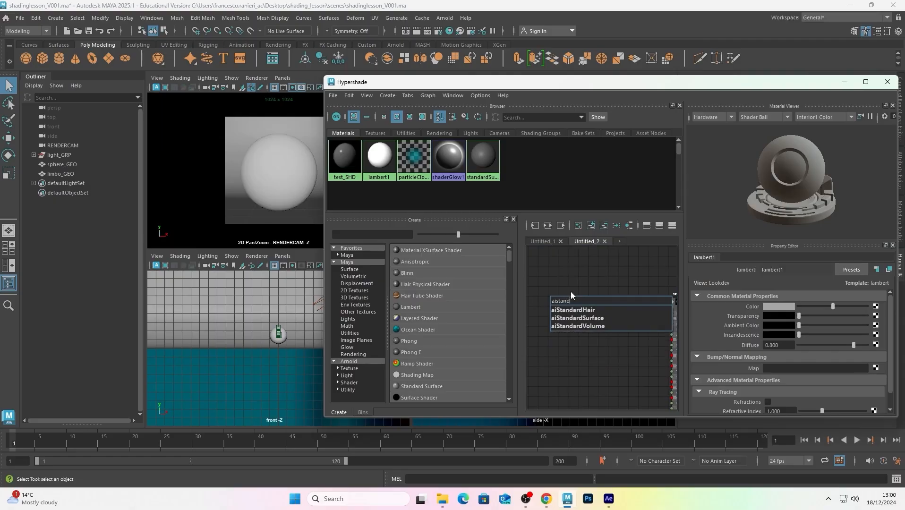
pyautogui.click(594, 319)
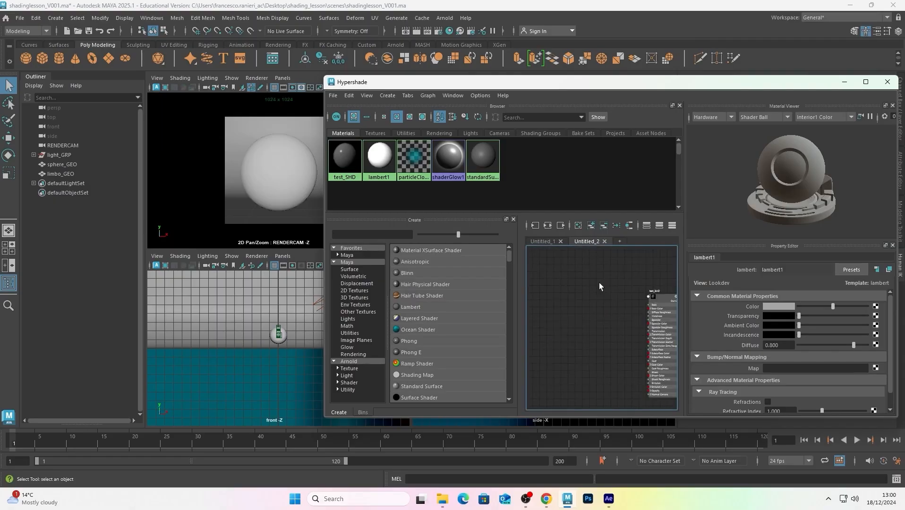
# Show the attributes of sphere_GEO and browse the material presets available for test_SHD
pyautogui.click(590, 307)
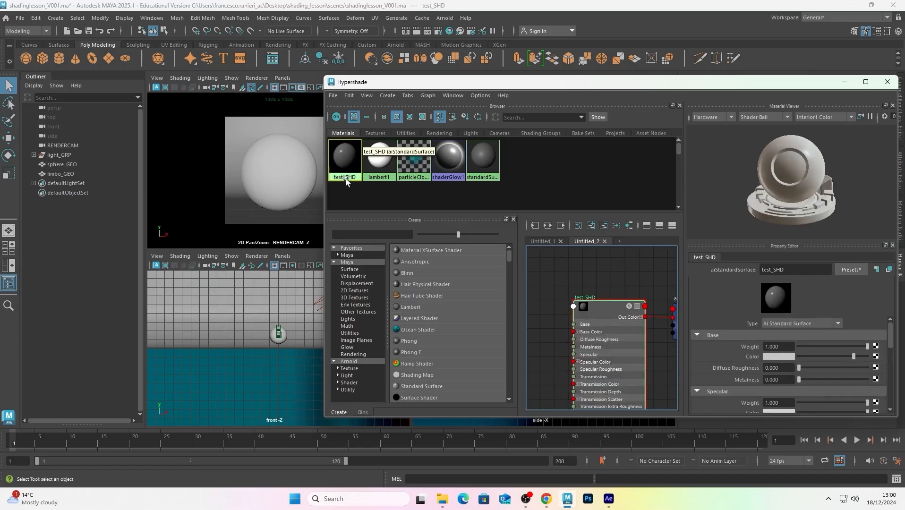
pyautogui.click(279, 158)
pyautogui.moveTo(736, 86); pyautogui.dragTo(499, 126)
pyautogui.click(900, 171)
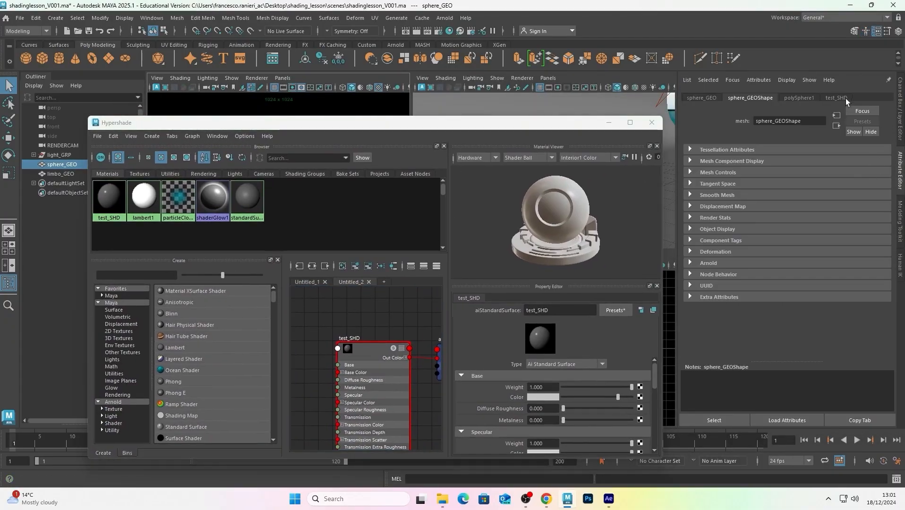
pyautogui.moveTo(471, 126); pyautogui.dragTo(688, 94)
pyautogui.click(820, 282)
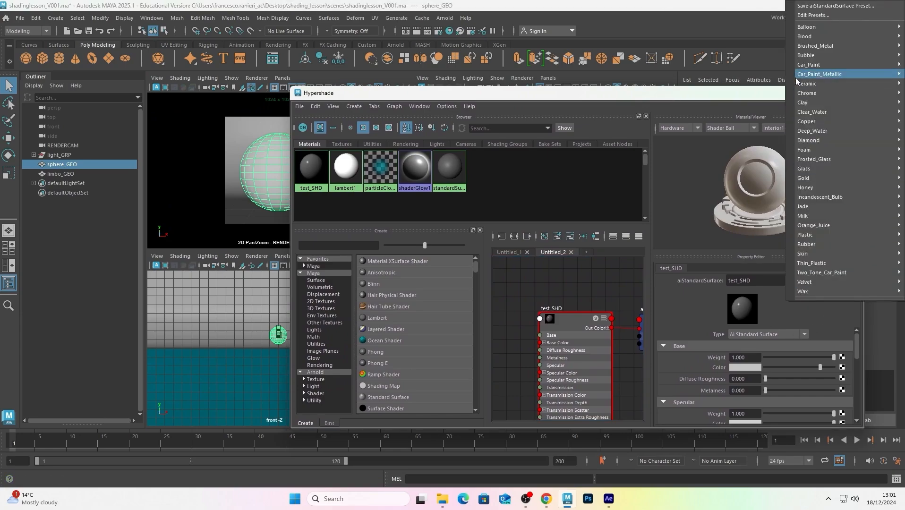
pyautogui.click(593, 166)
# Bring the test_SHD node and its shading group together in the graph and select the test_SHD node
pyautogui.moveTo(575, 100)
pyautogui.mouseDown()
pyautogui.moveTo(584, 74)
pyautogui.moveTo(575, 92)
pyautogui.mouseUp()
pyautogui.scroll(-2, 591, 290)
pyautogui.keyDown('alt'); pyautogui.moveTo(591, 290); pyautogui.dragTo(563, 293, button='middle'); pyautogui.keyUp('alt')
pyautogui.scroll(-4, 564, 303)
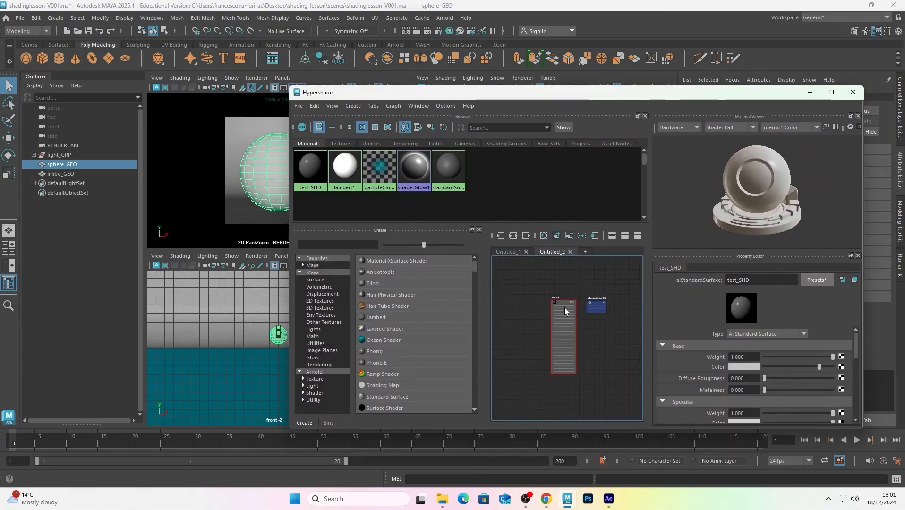
pyautogui.scroll(2, 562, 307)
pyautogui.click(549, 301)
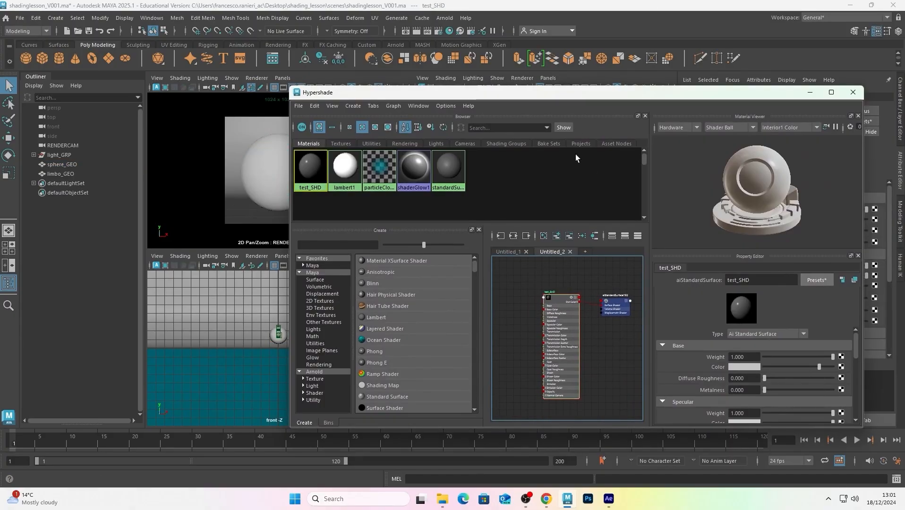
pyautogui.moveTo(610, 96)
pyautogui.mouseDown()
pyautogui.moveTo(629, 107)
pyautogui.moveTo(613, 89)
pyautogui.mouseUp()
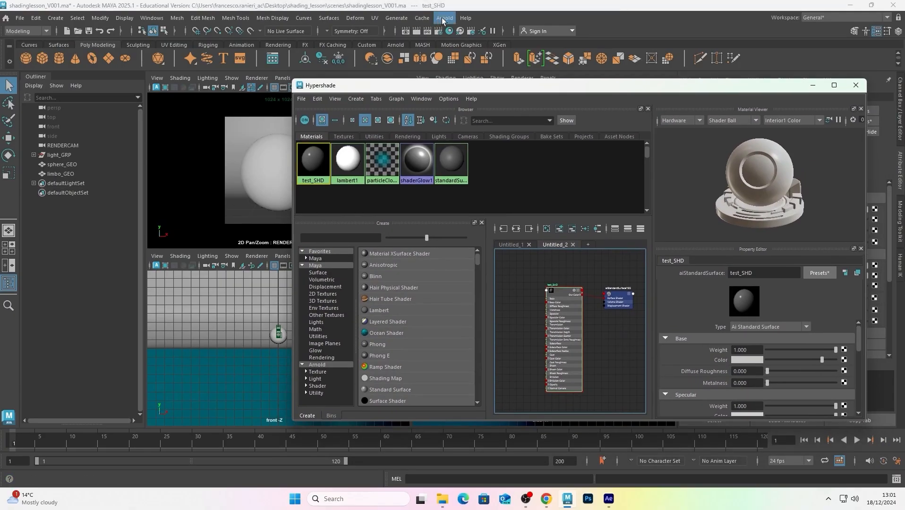
pyautogui.moveTo(484, 87)
pyautogui.mouseDown()
pyautogui.moveTo(485, 78)
pyautogui.moveTo(484, 89)
pyautogui.mouseUp()
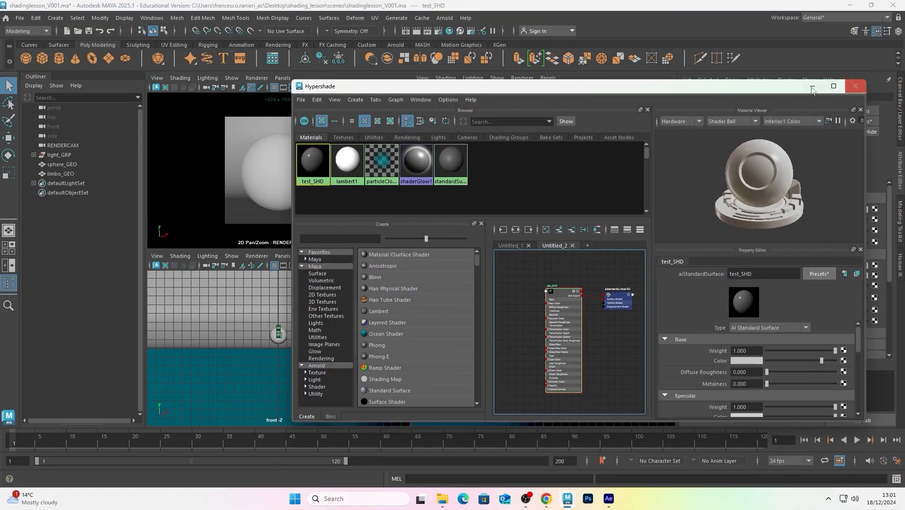
# Open the Arnold RenderView docked beside the Hypershade and maximize their shared window
pyautogui.click(448, 19)
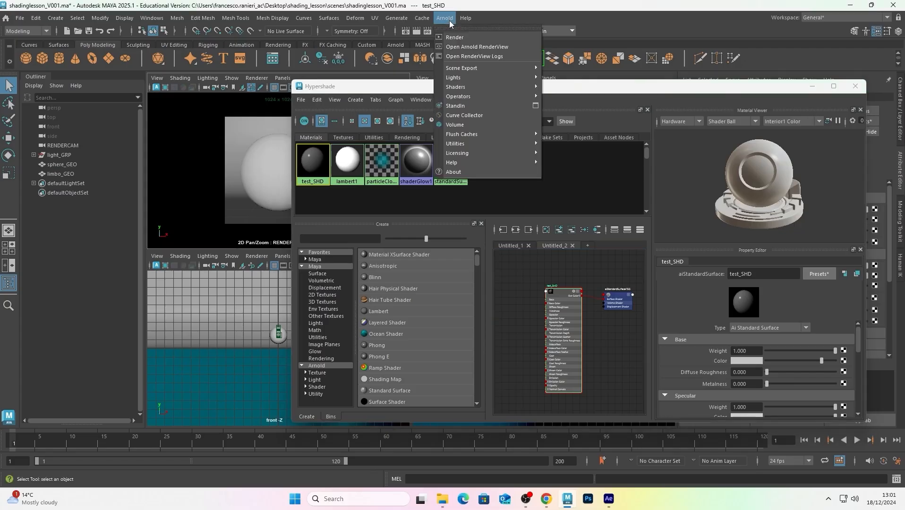
pyautogui.click(480, 47)
pyautogui.moveTo(425, 89); pyautogui.dragTo(295, 196)
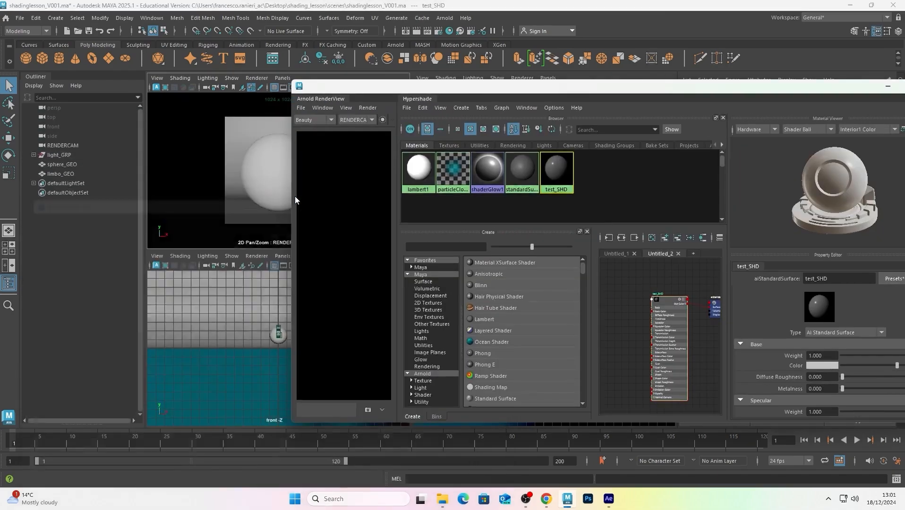
pyautogui.moveTo(481, 89); pyautogui.dragTo(327, 80)
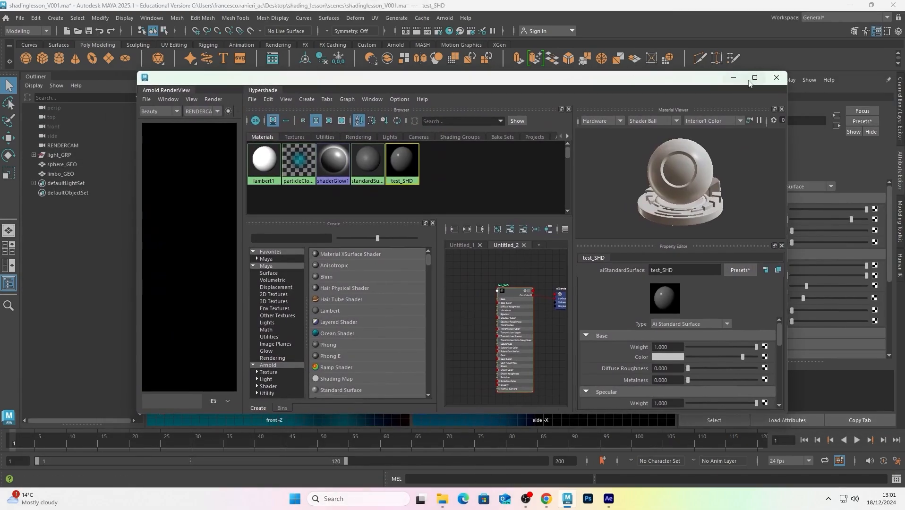
pyautogui.click(750, 79)
# Widen the Arnold RenderView pane and close the Hypershade's Create pane
pyautogui.moveTo(342, 196); pyautogui.dragTo(467, 196)
pyautogui.moveTo(141, 182); pyautogui.dragTo(325, 183)
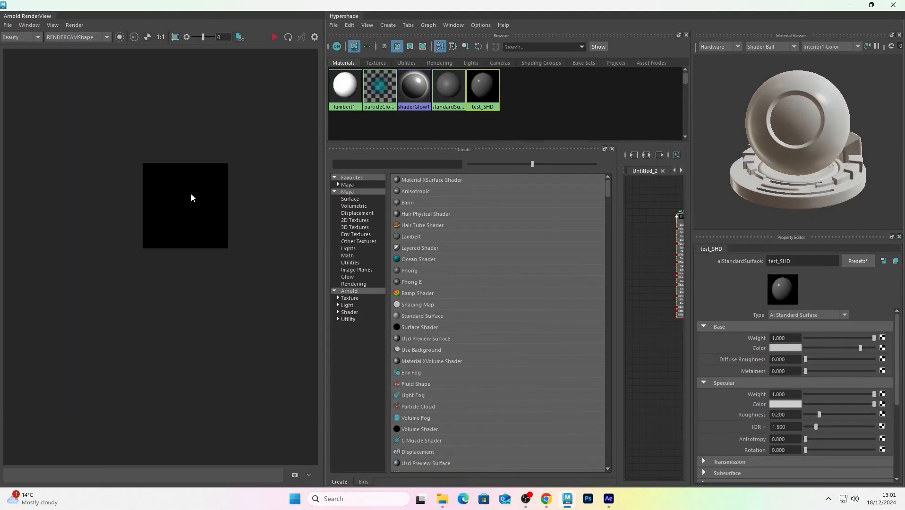
pyautogui.click(613, 150)
pyautogui.click(612, 150)
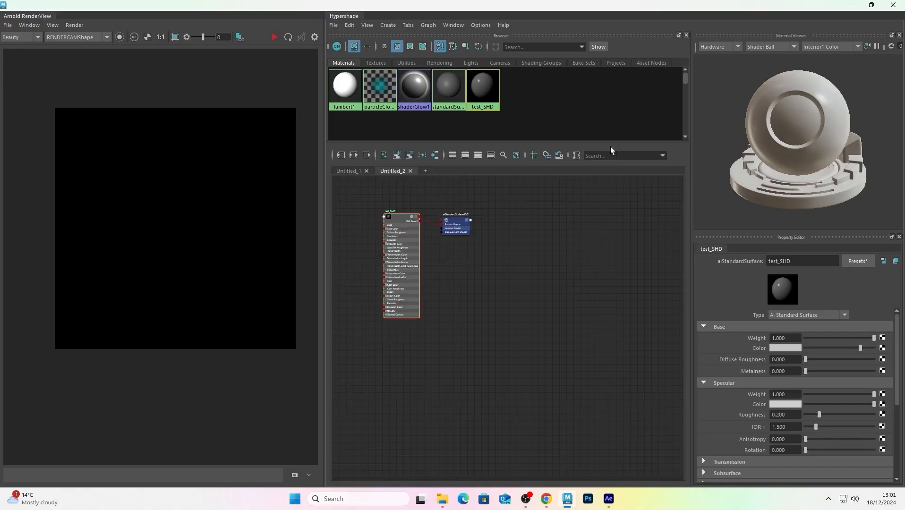
# Save the scene as the Maya ASCII file shadinglesson_V001.ma, replacing the existing file
pyautogui.press('f')
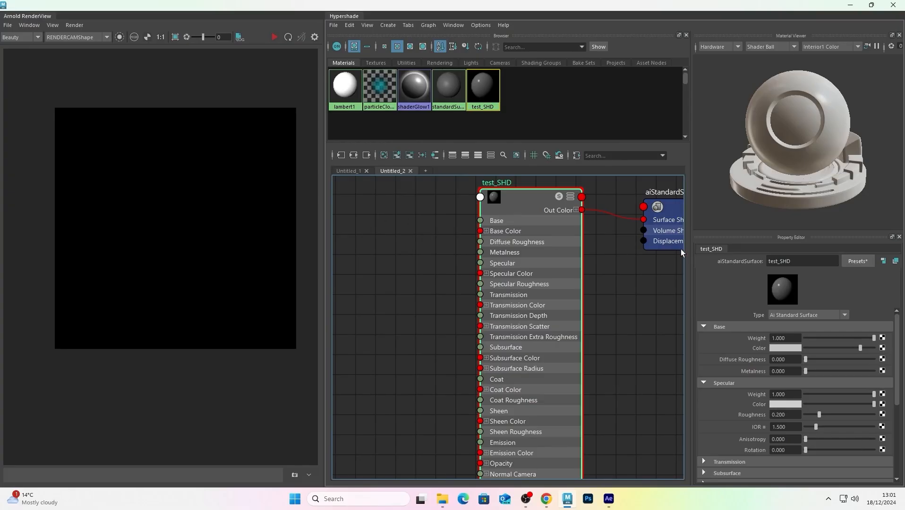
pyautogui.moveTo(543, 210); pyautogui.dragTo(538, 217)
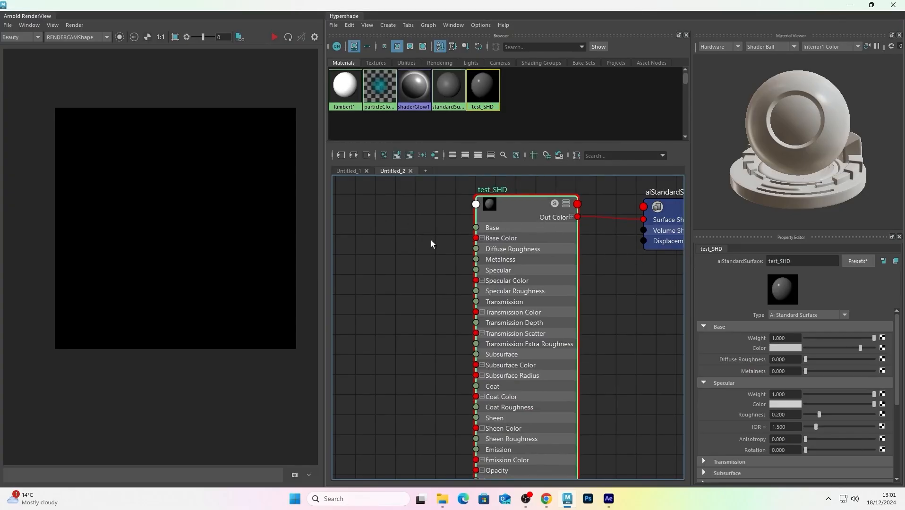
pyautogui.hotkey('ctrl', 'shift', 's')
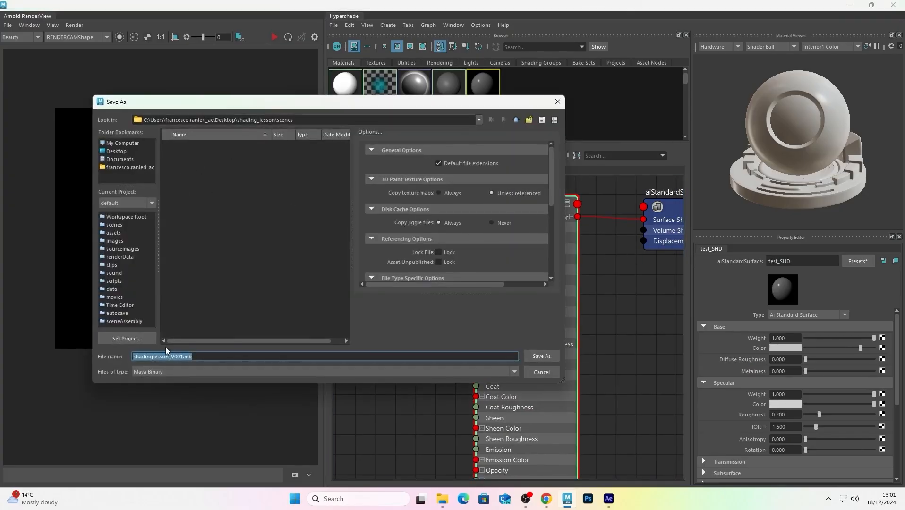
pyautogui.click(165, 374)
pyautogui.click(163, 378)
pyautogui.click(208, 145)
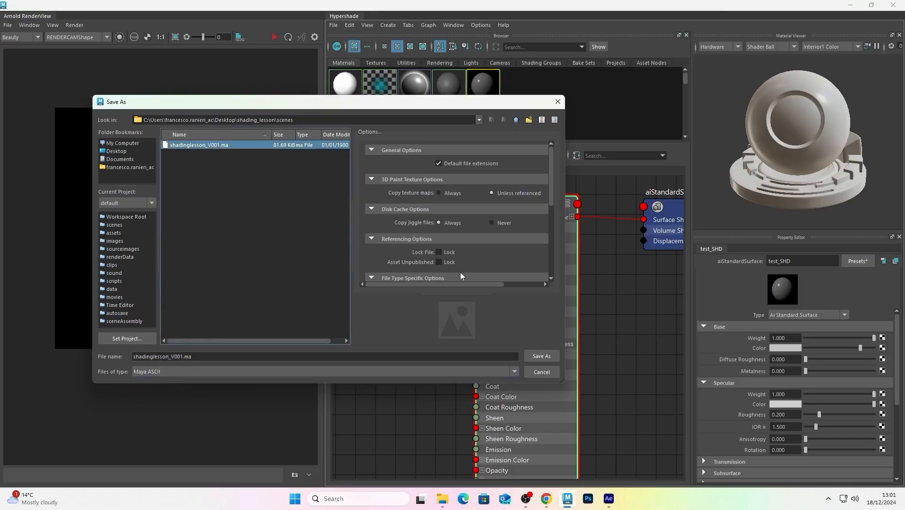
pyautogui.click(555, 362)
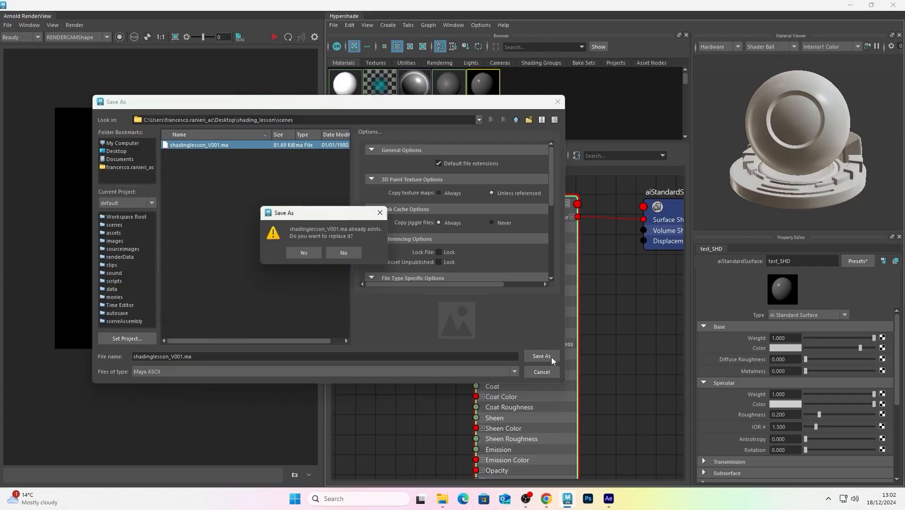
pyautogui.click(305, 253)
# Render the sphere with the unmodified test_SHD material, store a snapshot and stop the render
pyautogui.moveTo(515, 221); pyautogui.dragTo(502, 230)
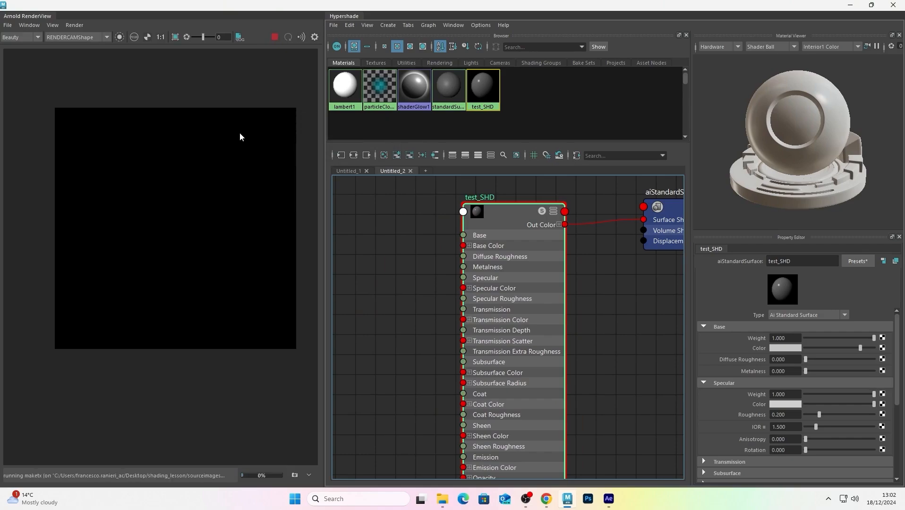
pyautogui.scroll(-1, 208, 166)
pyautogui.scroll(3, 208, 165)
pyautogui.scroll(-4, 191, 203)
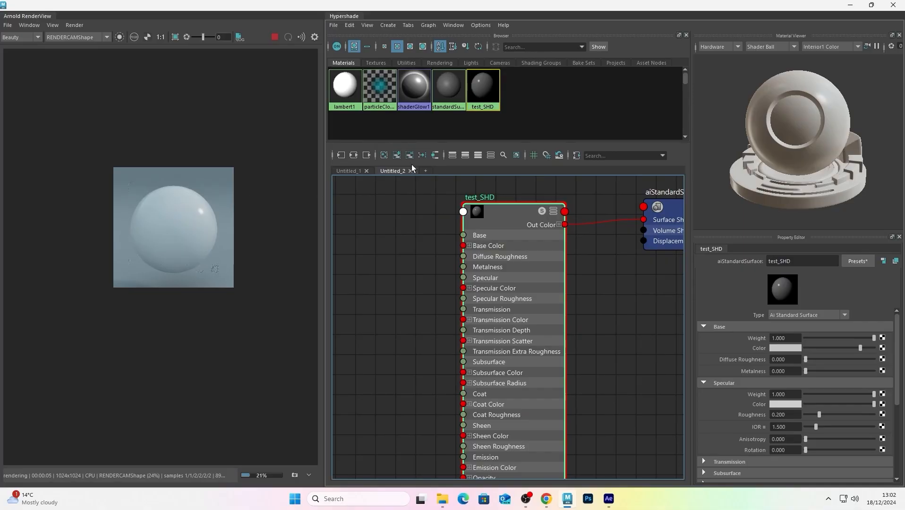
pyautogui.click(295, 476)
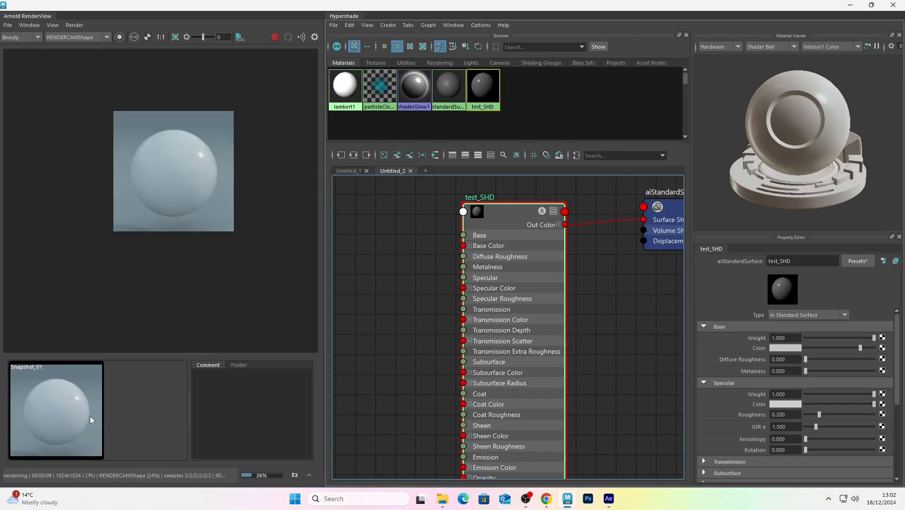
pyautogui.click(274, 37)
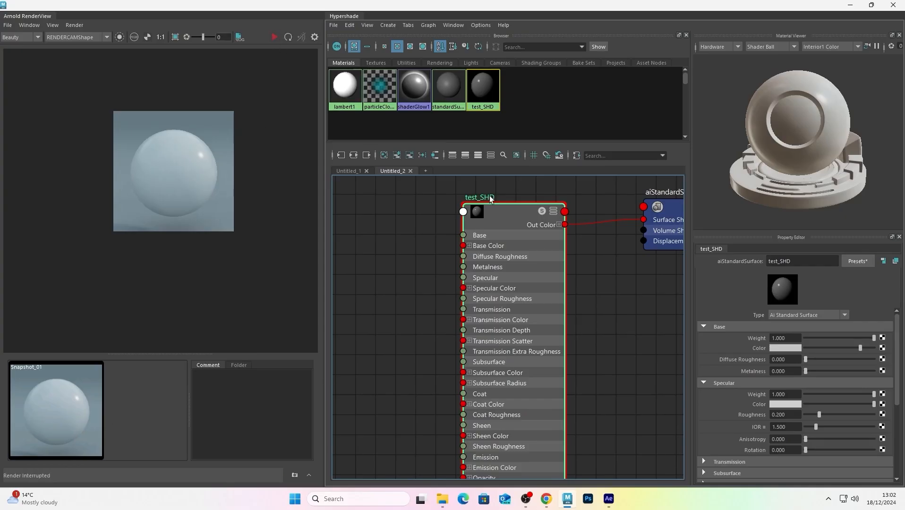
# Reduce the shared window to floating size, move test_SHD farther from its shading group and maximize the window again
pyautogui.keyDown('alt'); pyautogui.moveTo(429, 209); pyautogui.dragTo(429, 216, button='middle'); pyautogui.keyUp('alt')
pyautogui.scroll(-2, 429, 215)
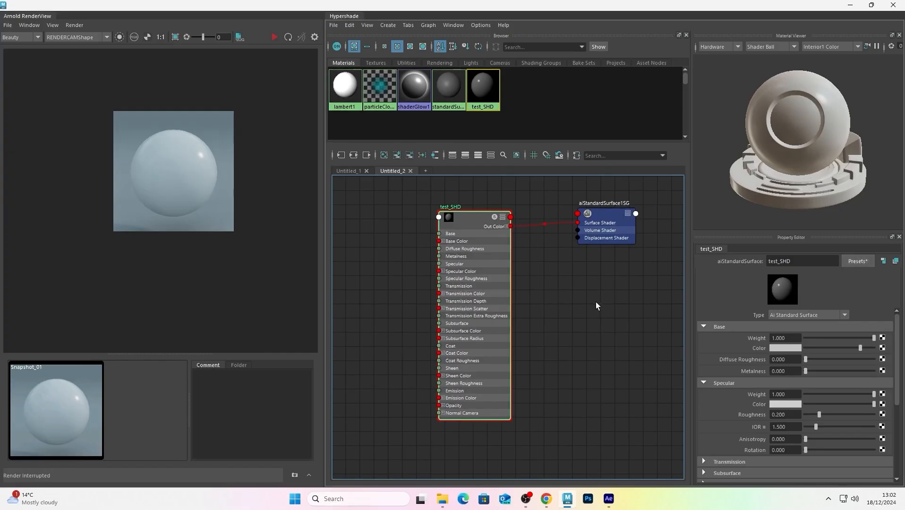
pyautogui.moveTo(384, 188); pyautogui.dragTo(529, 267)
pyautogui.moveTo(740, 8); pyautogui.dragTo(534, 116)
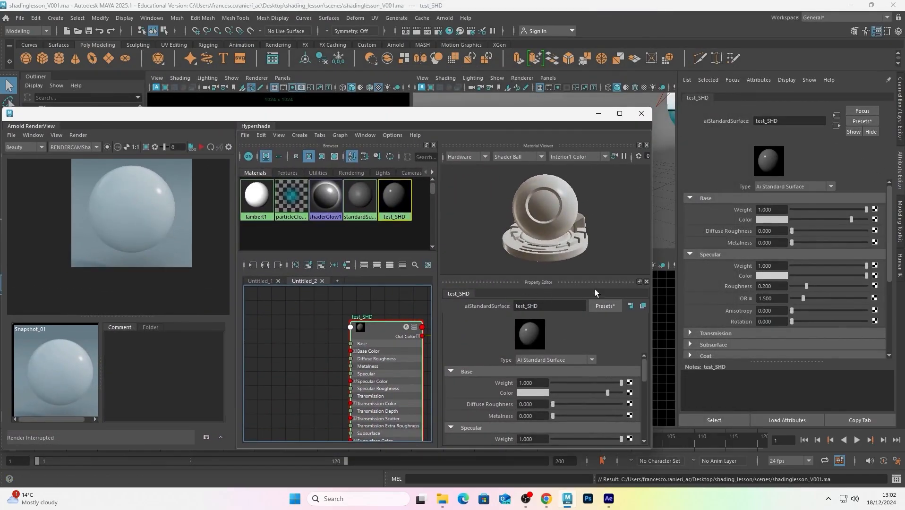
pyautogui.moveTo(382, 336); pyautogui.dragTo(362, 337)
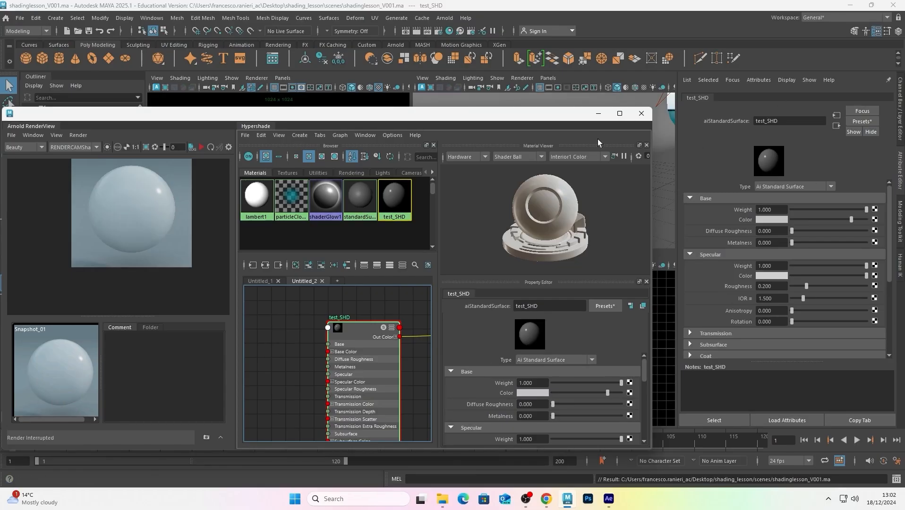
pyautogui.click(620, 114)
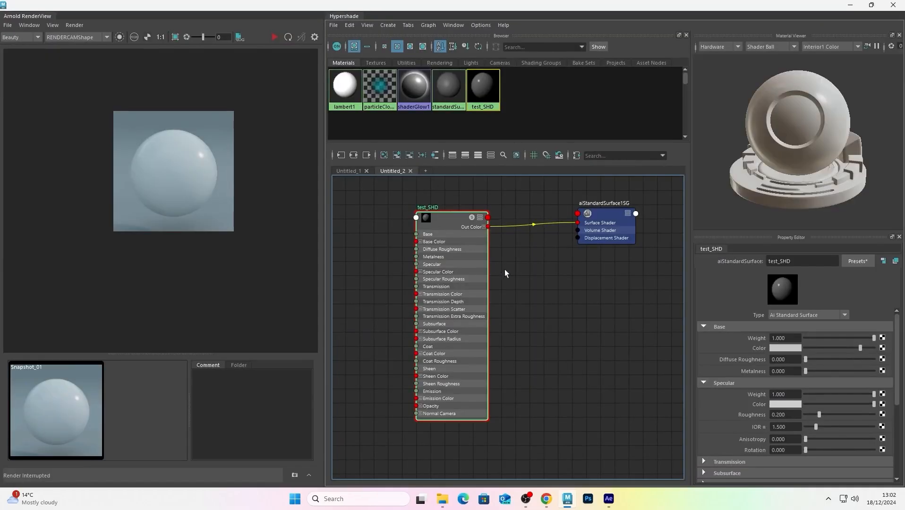
# Replace the test_SHD material settings with the Clay preset
pyautogui.scroll(3, 180, 184)
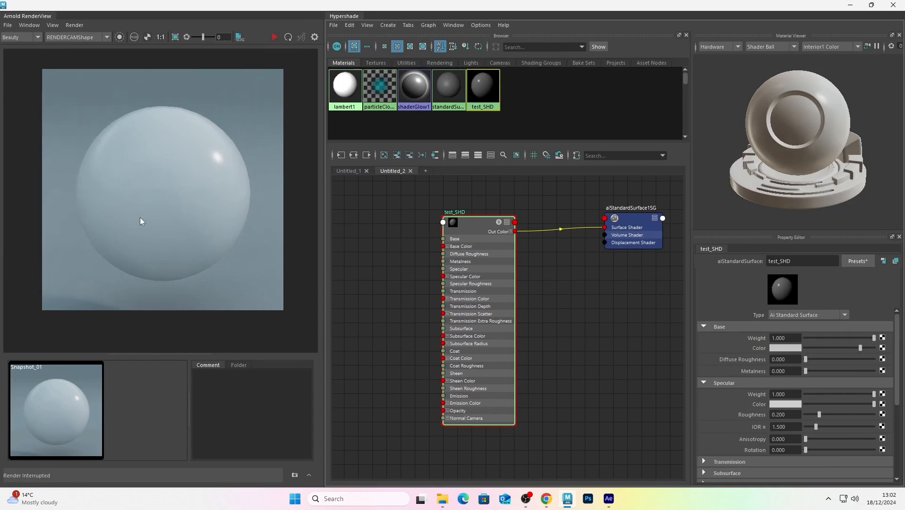
pyautogui.moveTo(485, 229)
pyautogui.mouseDown()
pyautogui.moveTo(463, 230)
pyautogui.moveTo(474, 230)
pyautogui.mouseUp()
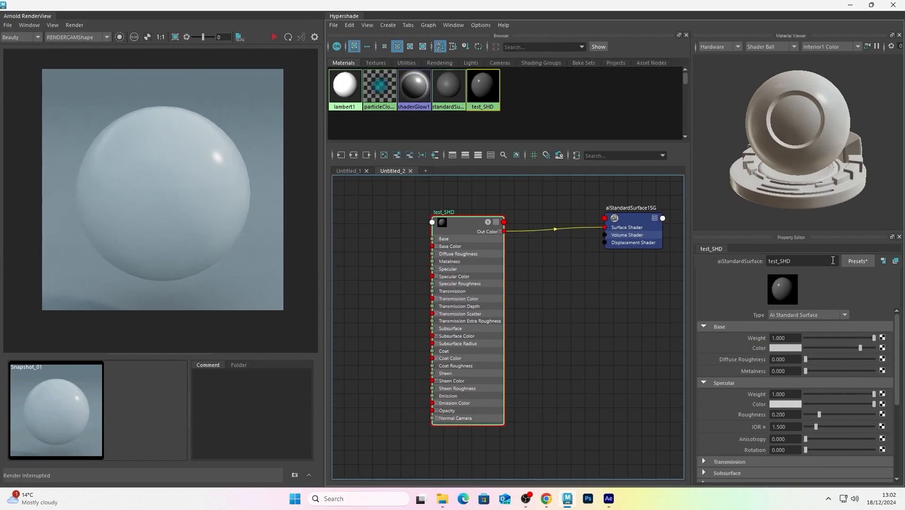
pyautogui.click(863, 262)
pyautogui.moveTo(819, 264)
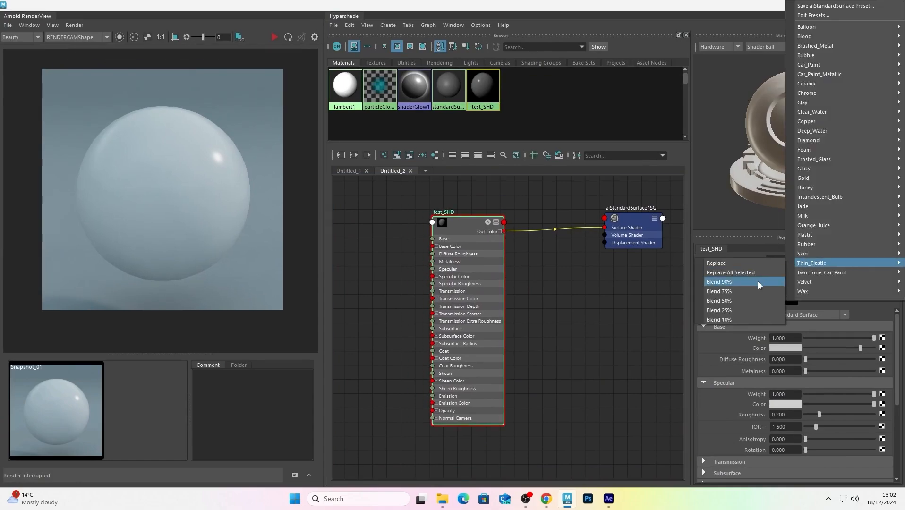
pyautogui.click(655, 288)
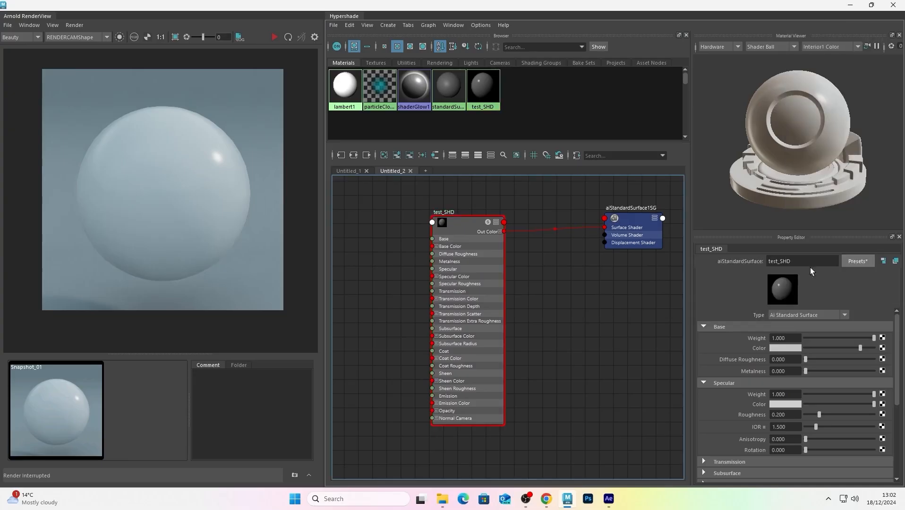
pyautogui.click(858, 263)
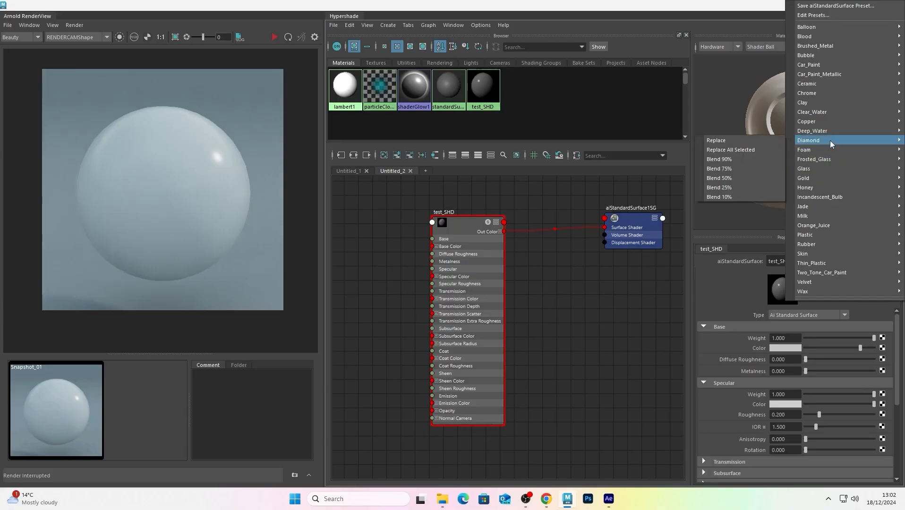
pyautogui.moveTo(839, 144)
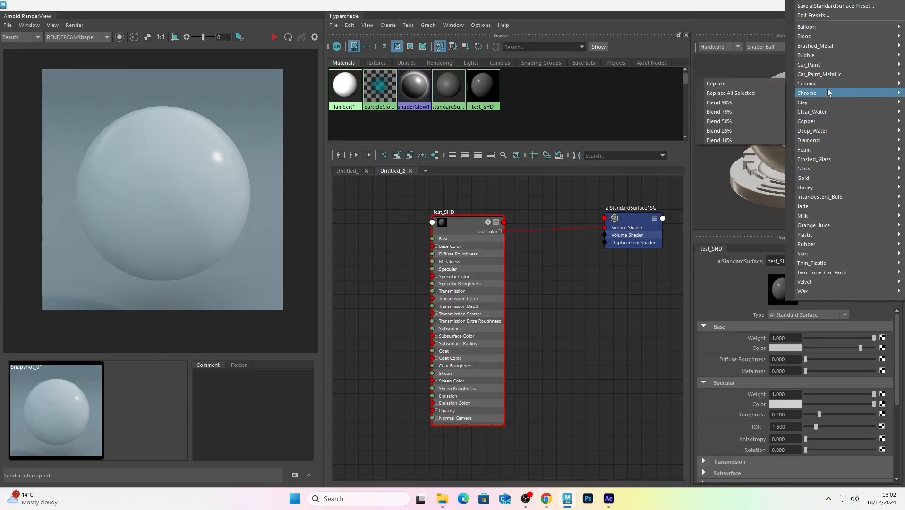
pyautogui.moveTo(823, 29)
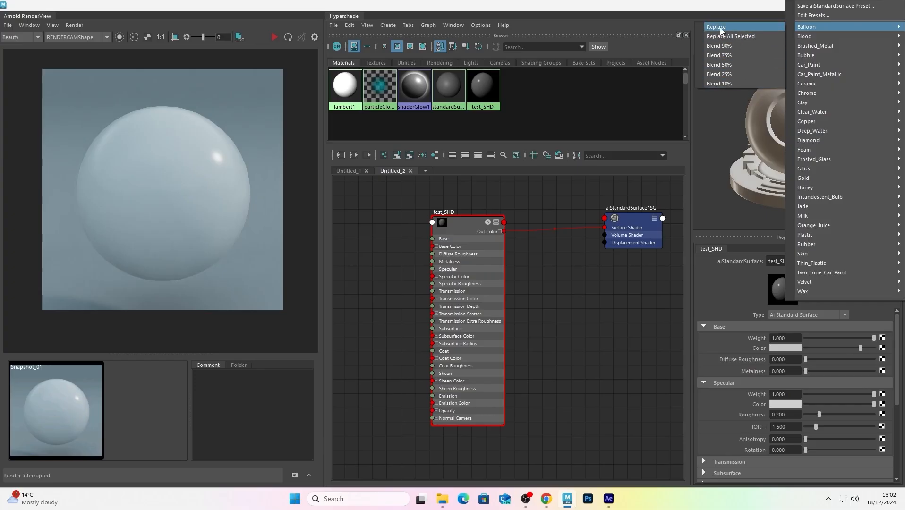
pyautogui.moveTo(825, 104)
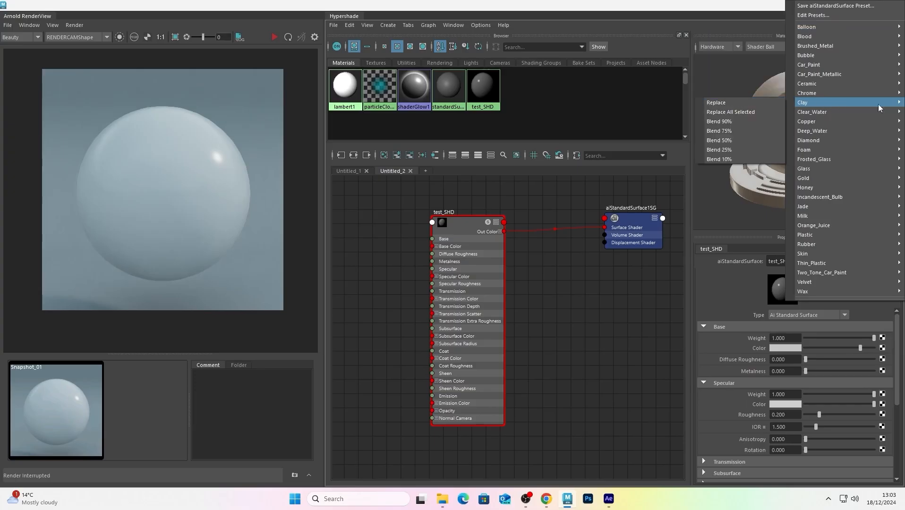
pyautogui.click(727, 101)
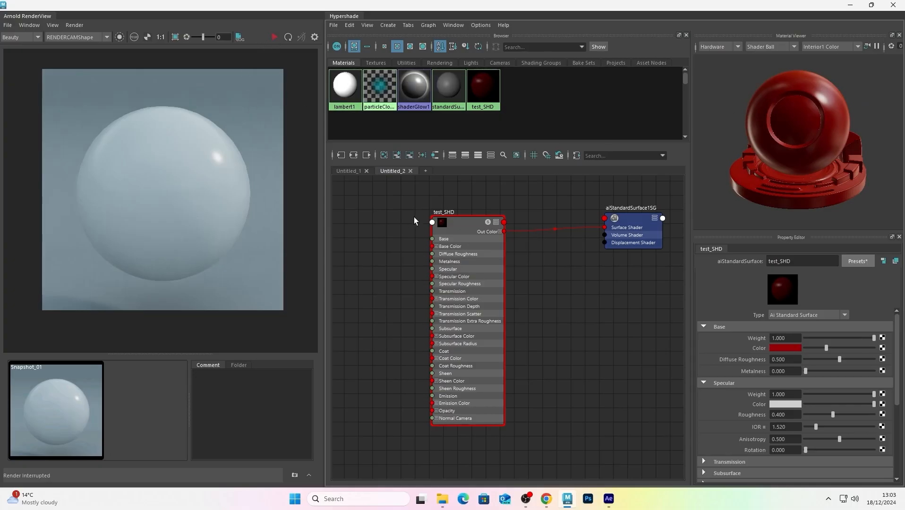
# Select the test_SHD node, render the sphere with its red material and store a second snapshot
pyautogui.moveTo(472, 223); pyautogui.dragTo(425, 217)
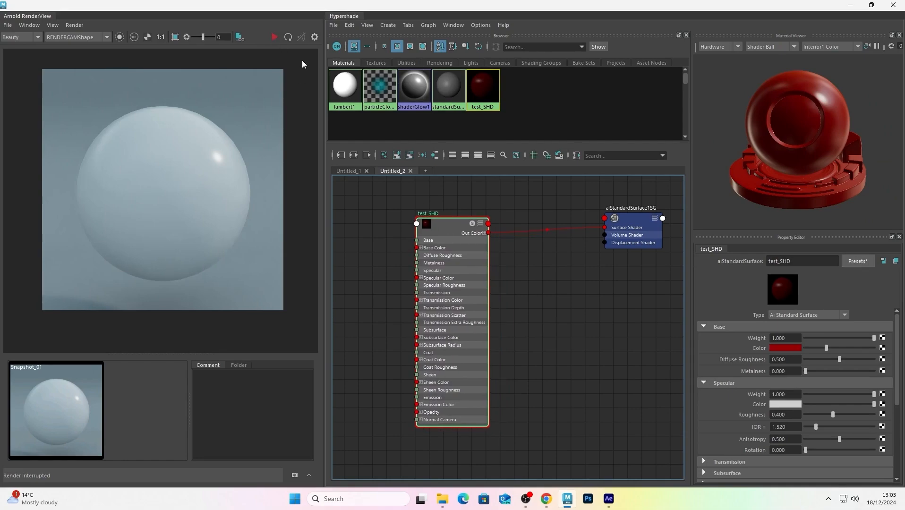
pyautogui.click(277, 37)
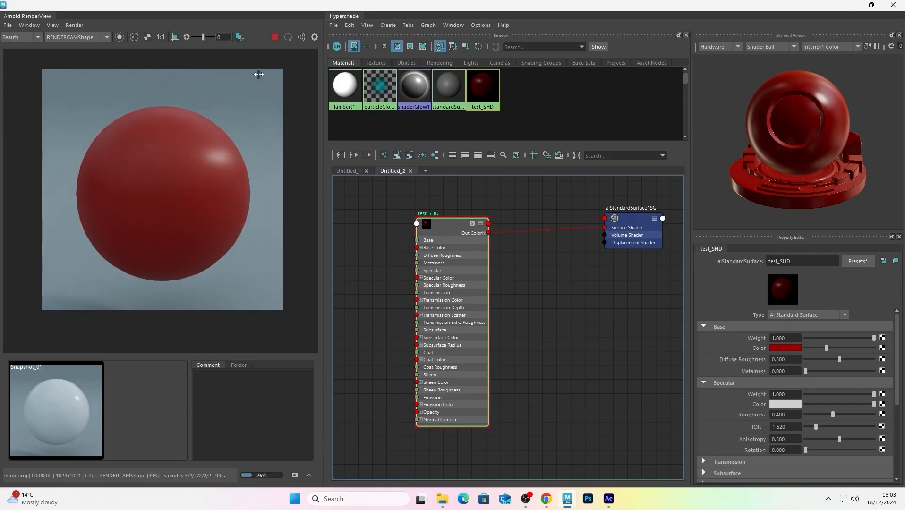
pyautogui.click(295, 475)
# Compare the first snapshot of the sphere with the second one, switching between the two
pyautogui.click(71, 415)
pyautogui.click(148, 407)
pyautogui.click(80, 406)
pyautogui.click(137, 405)
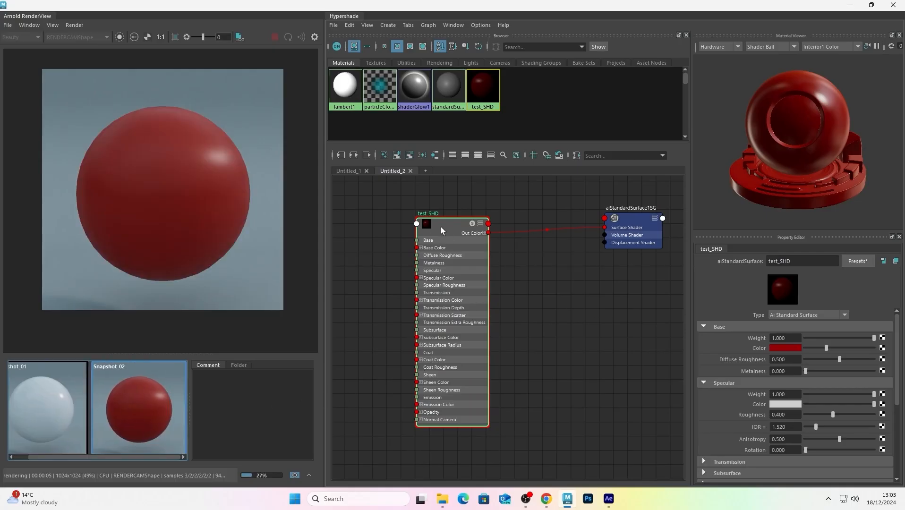
# Replace the test_SHD material settings with the Gold preset
pyautogui.click(857, 262)
pyautogui.click(604, 272)
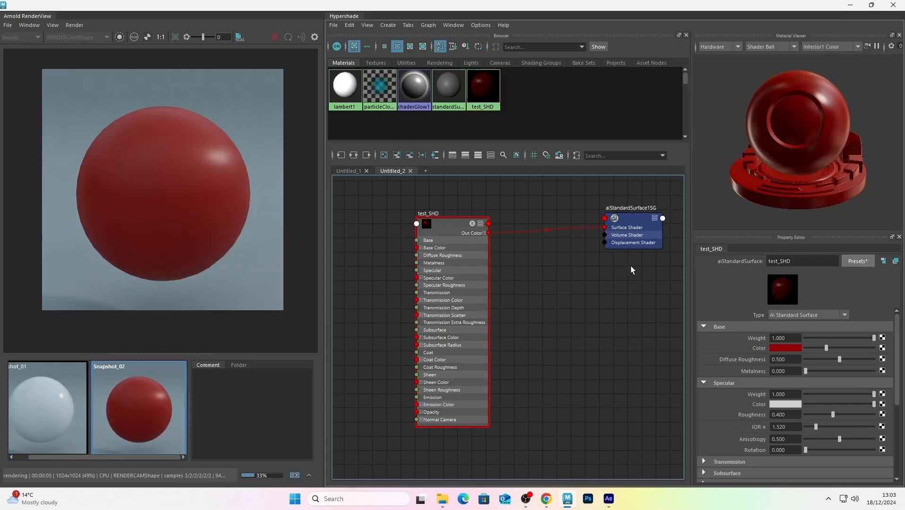
pyautogui.moveTo(462, 229); pyautogui.dragTo(474, 225)
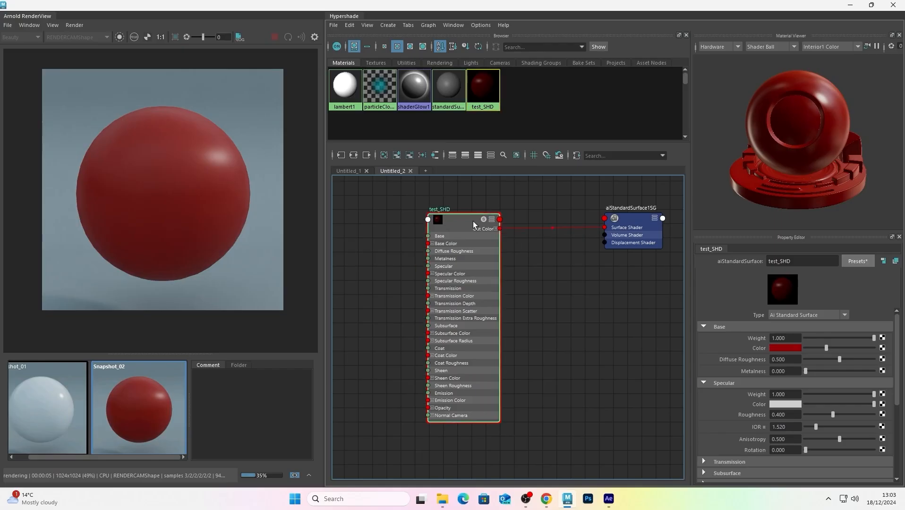
pyautogui.click(868, 262)
pyautogui.moveTo(860, 225)
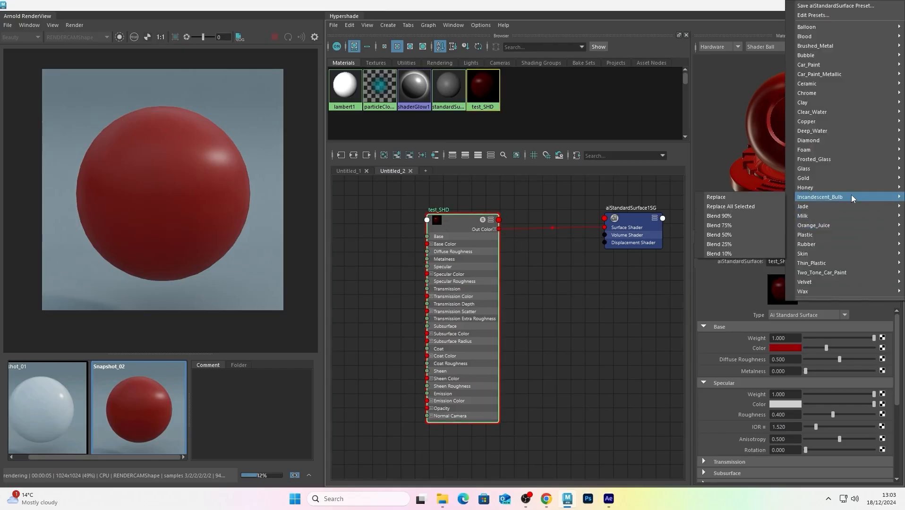
pyautogui.moveTo(846, 180)
pyautogui.click(771, 180)
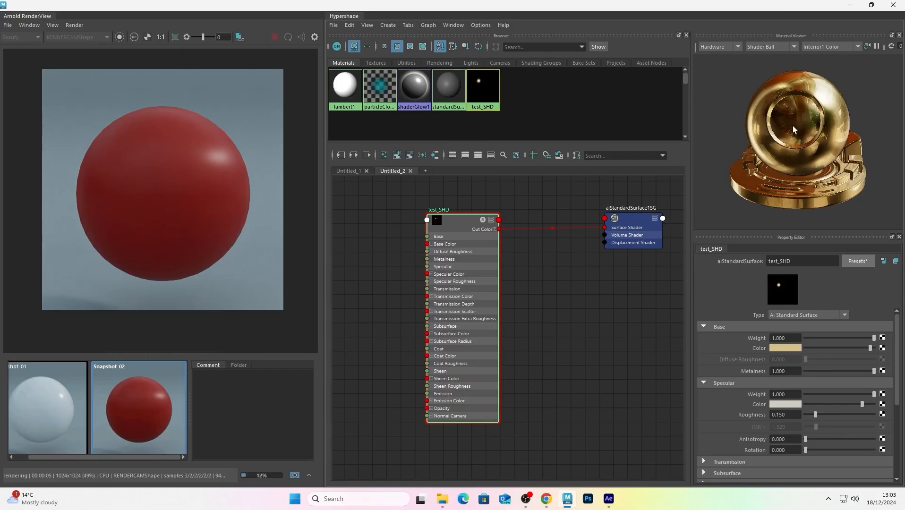
# Return to the live render, inspect the gold sphere up close and store a third snapshot
pyautogui.click(150, 409)
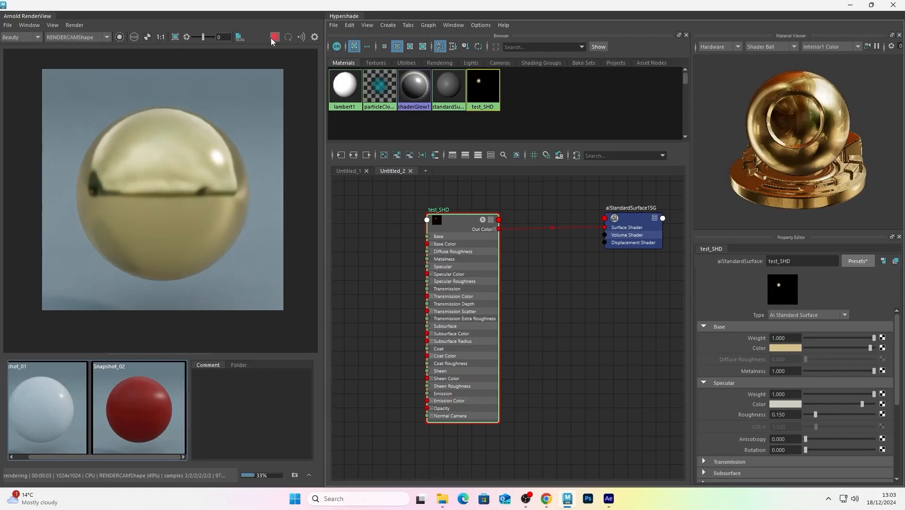
pyautogui.scroll(3, 245, 185)
pyautogui.scroll(-4, 253, 181)
pyautogui.scroll(5, 252, 181)
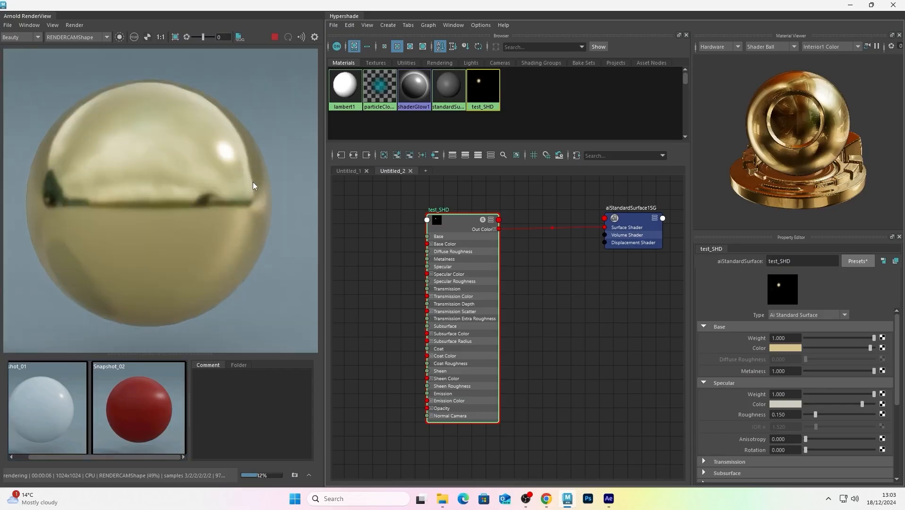
pyautogui.scroll(-3, 228, 217)
pyautogui.click(296, 475)
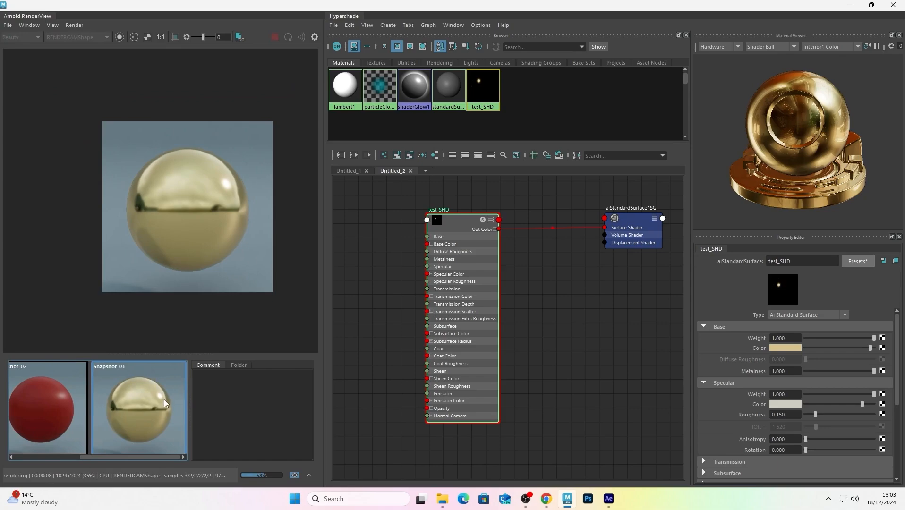
# Step back and forth through the three stored snapshots to compare the default, red and gold materials
pyautogui.press('Left')
pyautogui.press('Left')
pyautogui.press('Right')
pyautogui.press('Right')
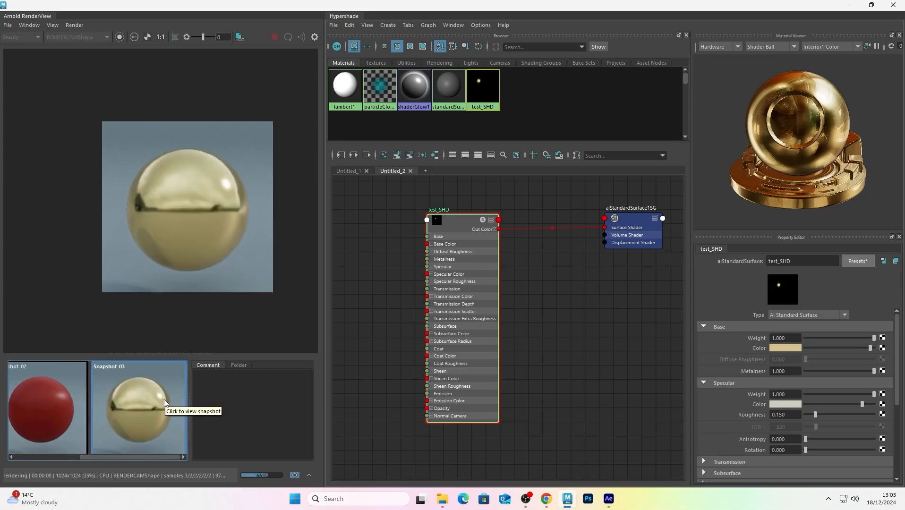
pyautogui.press('Left')
pyautogui.press('Left')
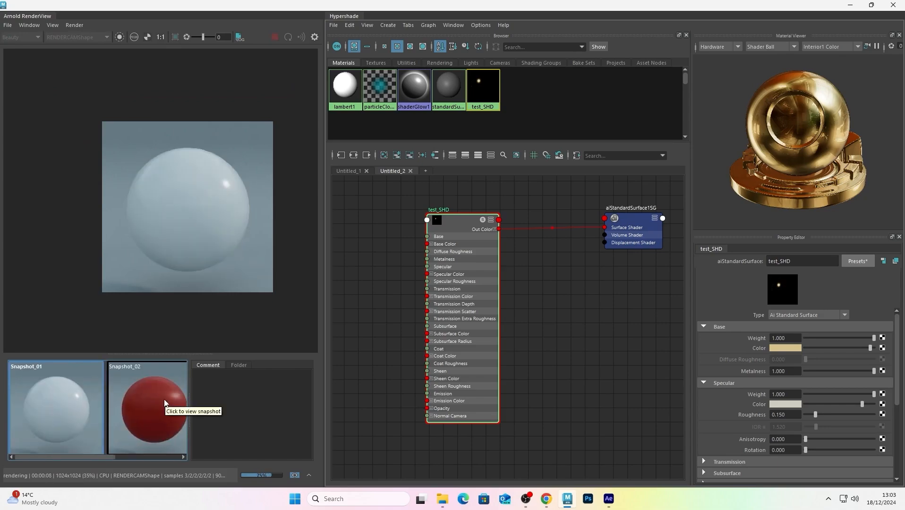
pyautogui.press('Right')
pyautogui.press('Right')
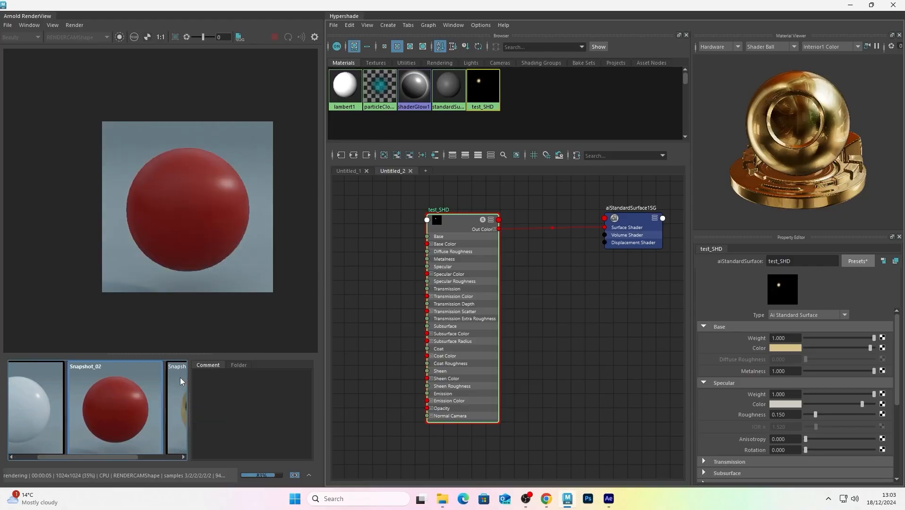
# Compare the red and gold snapshots once more, and select both shader nodes in the graph before clearing the selection
pyautogui.press('Left')
pyautogui.press('Right')
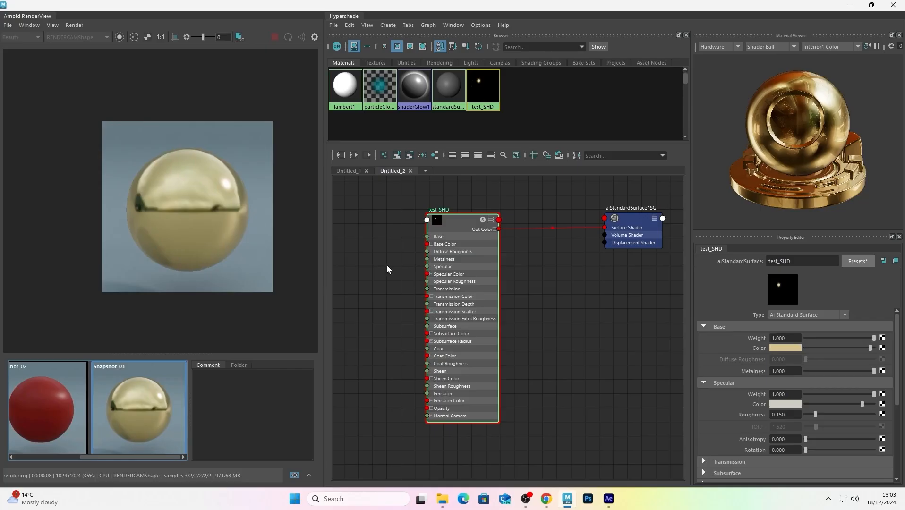
pyautogui.moveTo(372, 192); pyautogui.dragTo(669, 449)
pyautogui.click(547, 334)
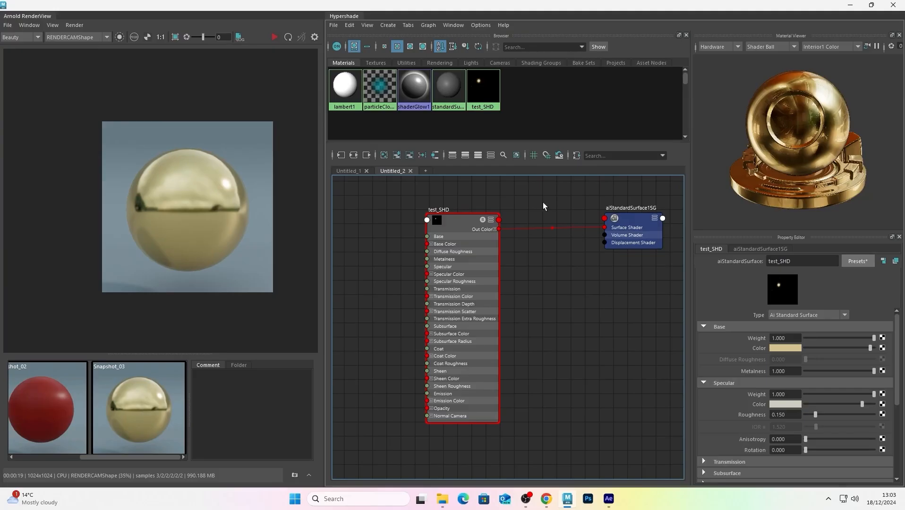
# Browse the material presets available for test_SHD, including Skin, Rubber and Thin_Plastic, without applying any of them
pyautogui.click(862, 265)
pyautogui.moveTo(825, 254)
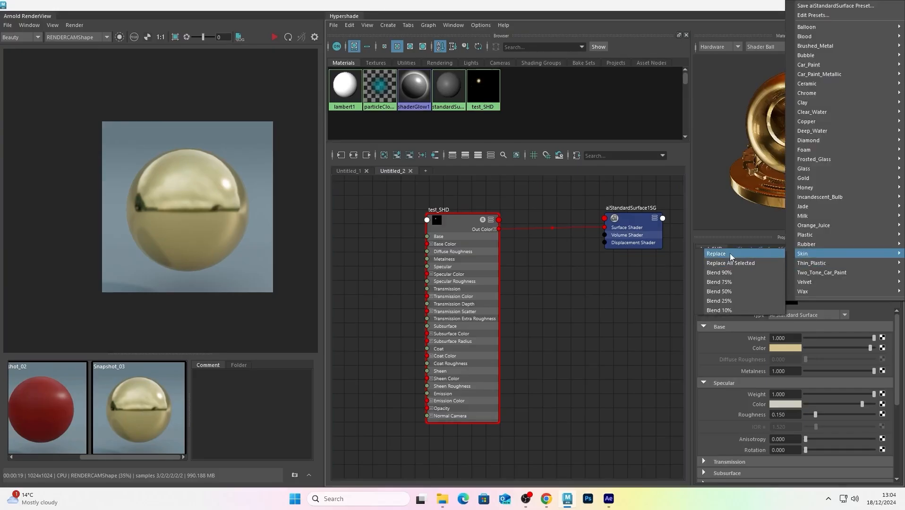
pyautogui.click(599, 303)
pyautogui.moveTo(476, 223); pyautogui.dragTo(490, 213)
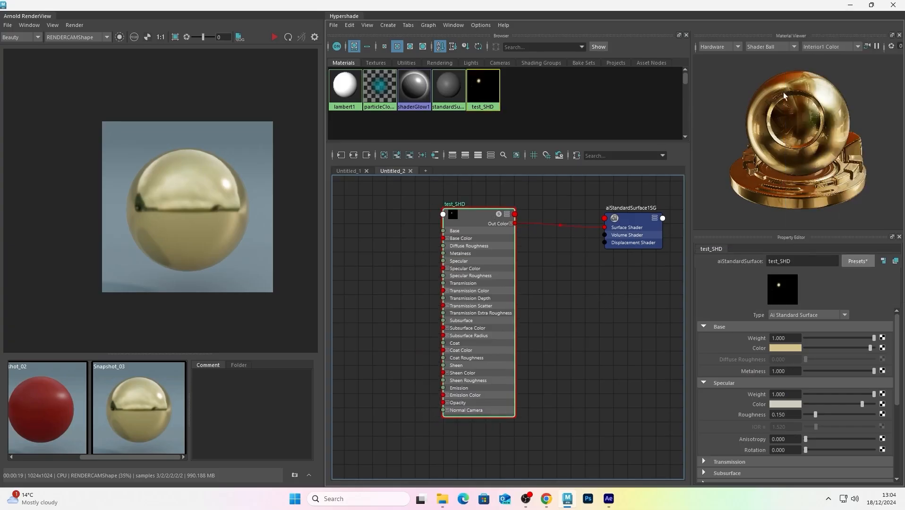
pyautogui.click(858, 262)
pyautogui.moveTo(839, 244)
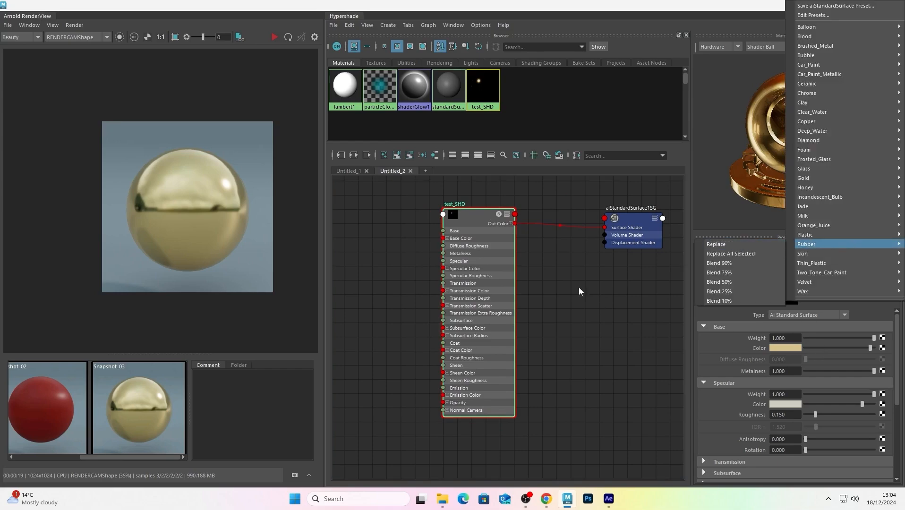
pyautogui.click(567, 197)
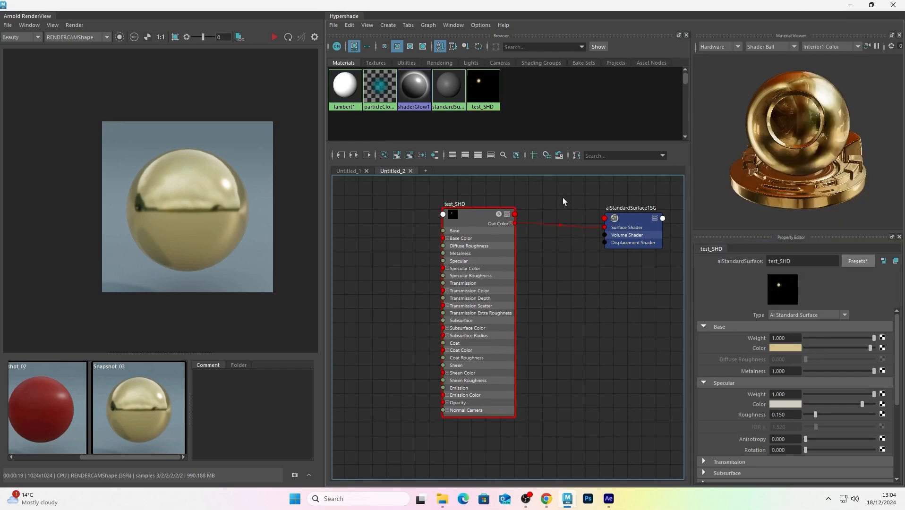
pyautogui.click(858, 261)
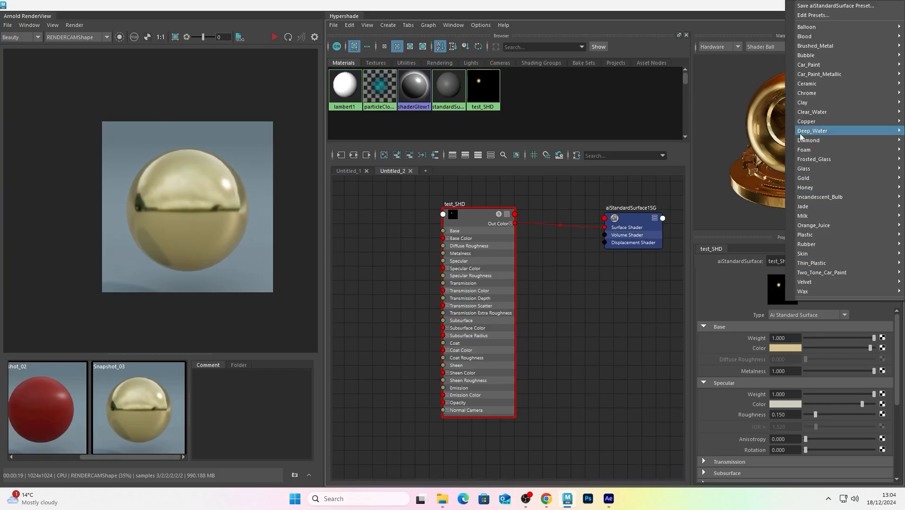
pyautogui.click(614, 331)
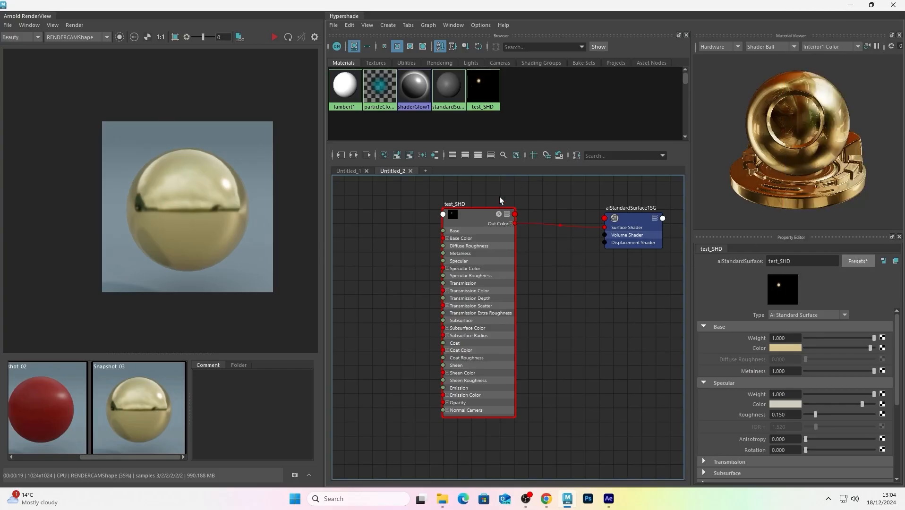
pyautogui.keyDown('alt'); pyautogui.moveTo(494, 195); pyautogui.dragTo(490, 190, button='middle'); pyautogui.keyUp('alt')
pyautogui.scroll(2, 490, 190)
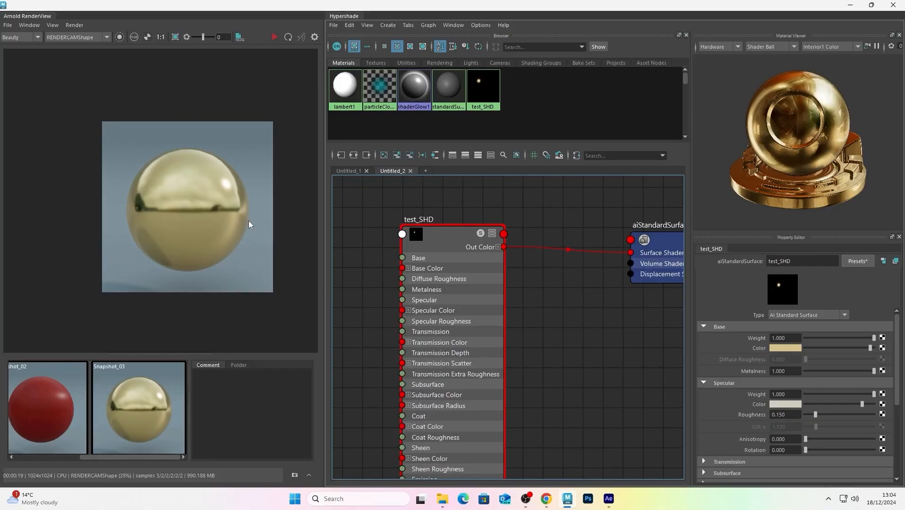
pyautogui.click(861, 261)
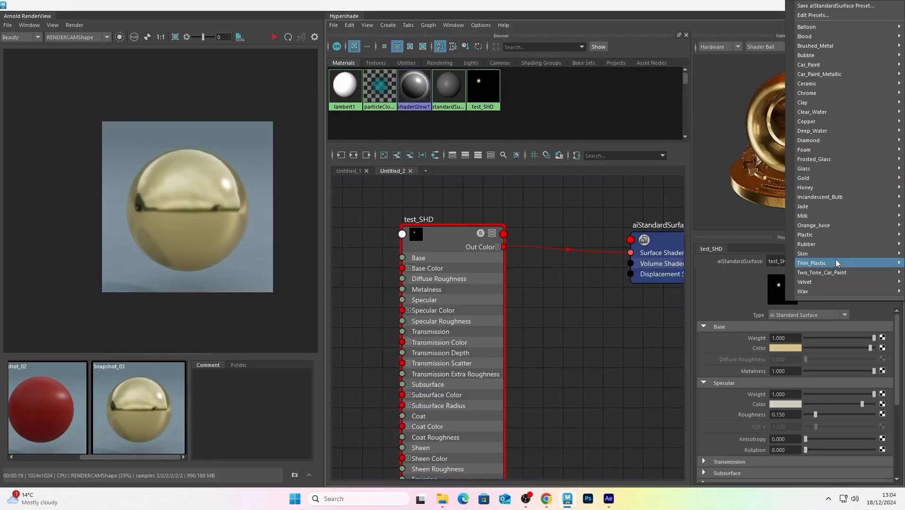
pyautogui.click(569, 271)
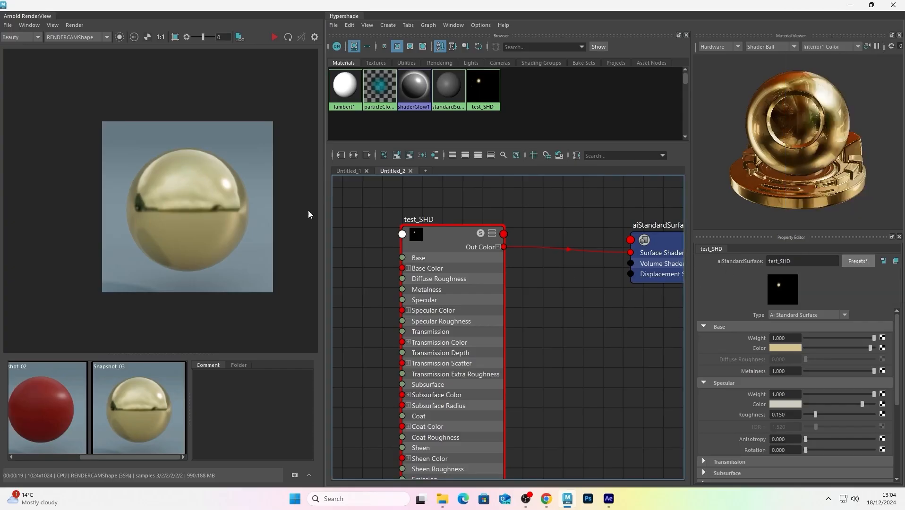
pyautogui.scroll(2, 496, 204)
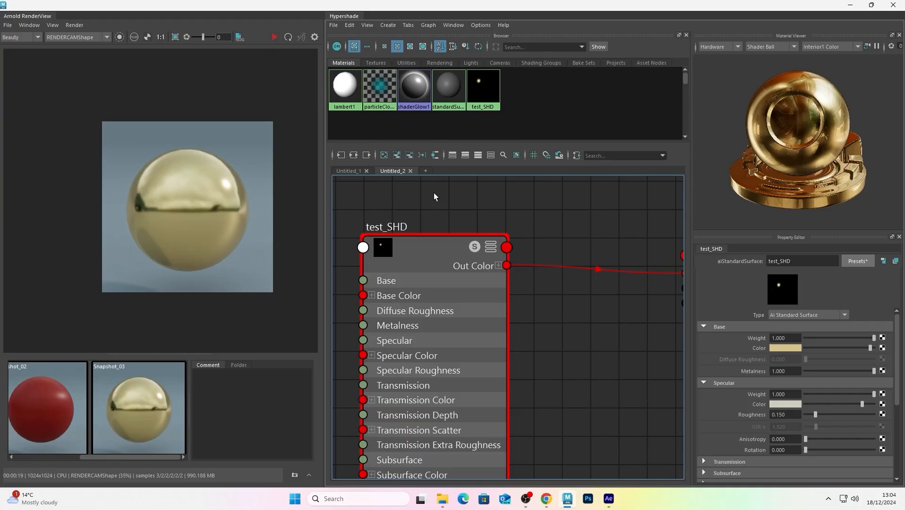
pyautogui.click(426, 171)
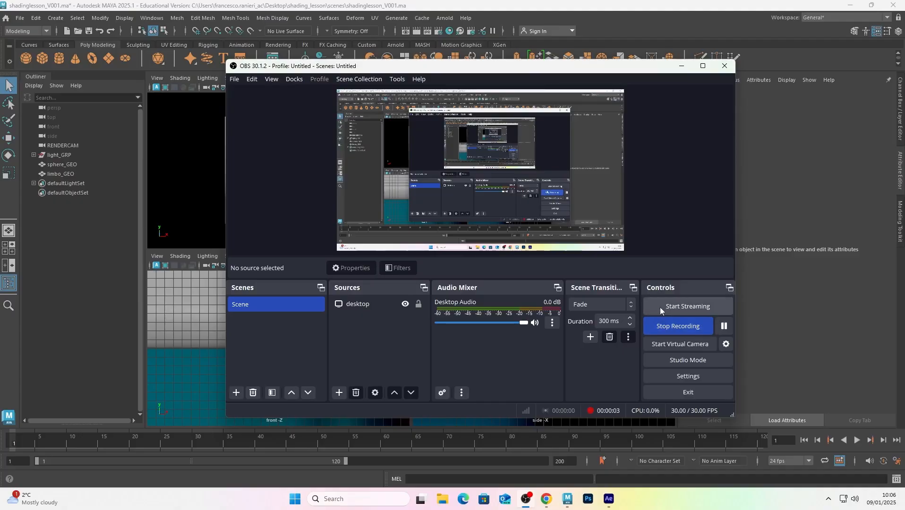
# Minimise the OBS recording window to return to the Maya scene
pyautogui.moveTo(649, 68)
pyautogui.mouseDown()
pyautogui.moveTo(599, 87)
pyautogui.moveTo(641, 71)
pyautogui.moveTo(631, 71)
pyautogui.mouseUp()
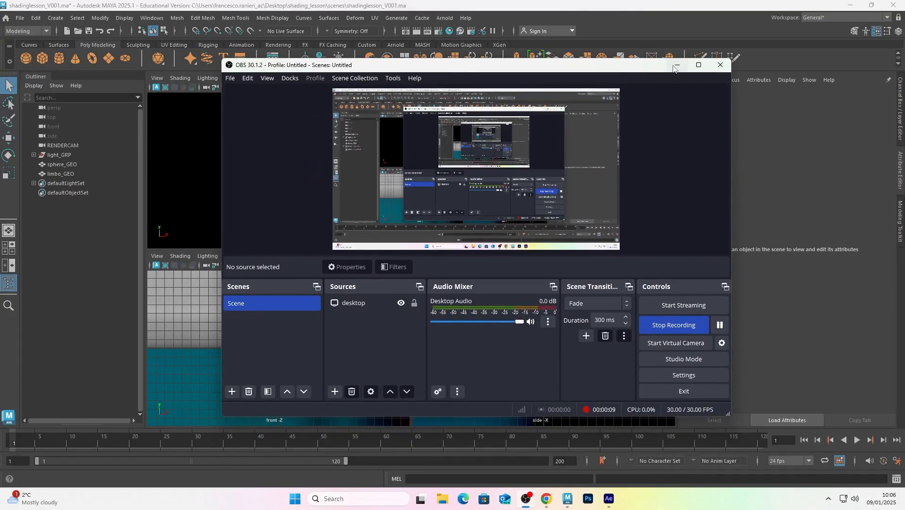
pyautogui.click(674, 66)
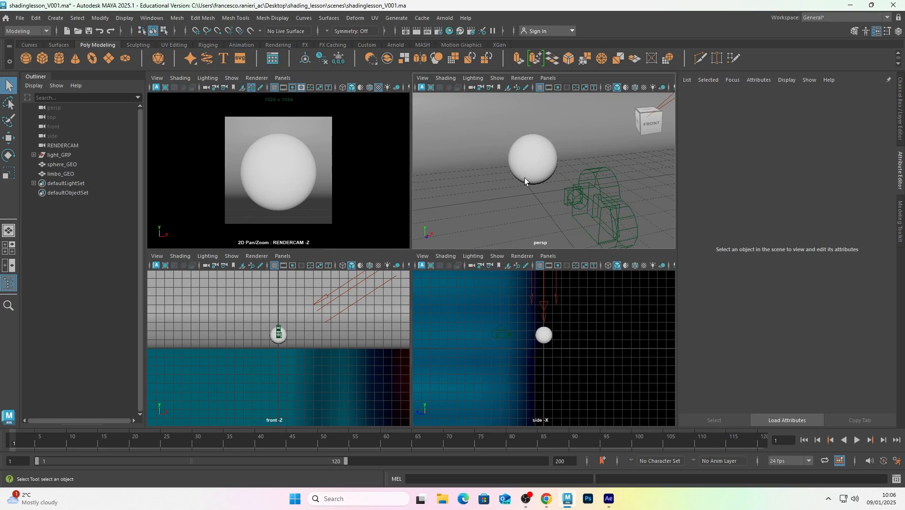
pyautogui.click(450, 31)
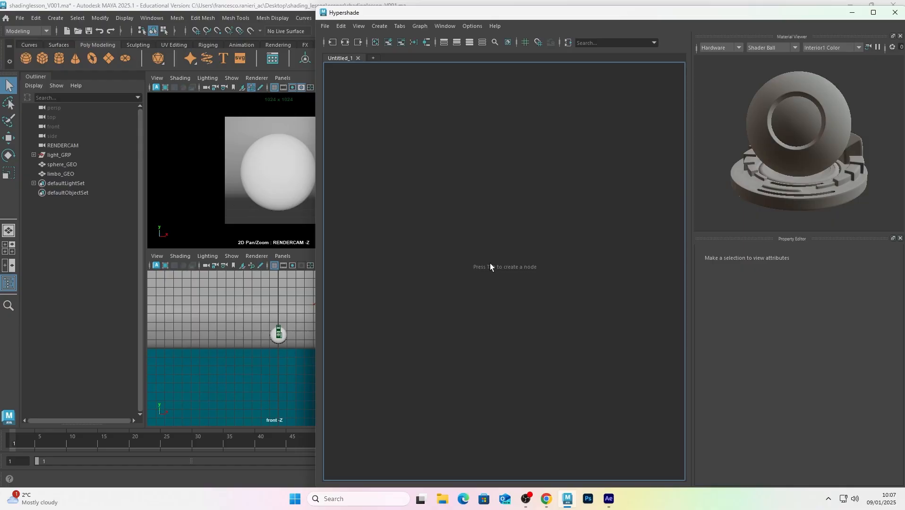
pyautogui.moveTo(665, 11); pyautogui.dragTo(521, 94)
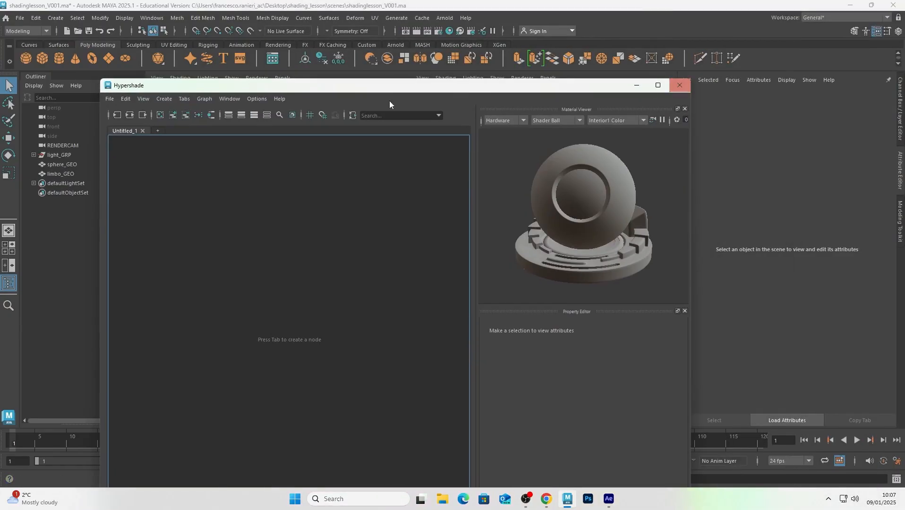
pyautogui.click(230, 98)
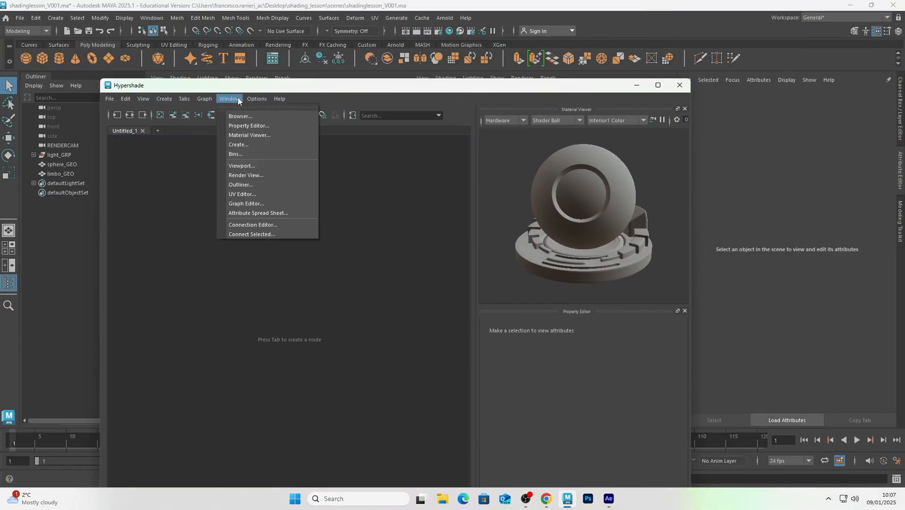
pyautogui.click(399, 193)
pyautogui.click(681, 85)
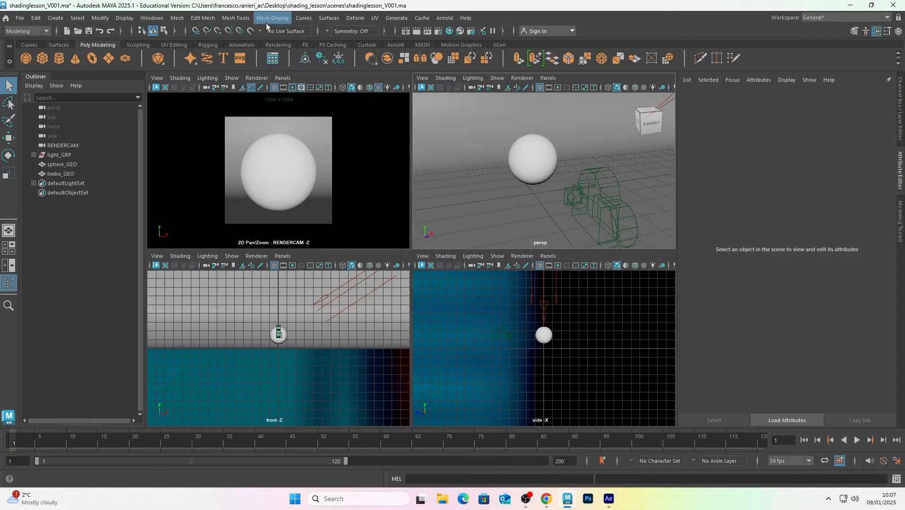
# Reset the General workspace to its factory default and show the four-view layout
pyautogui.click(152, 17)
pyautogui.moveTo(166, 50)
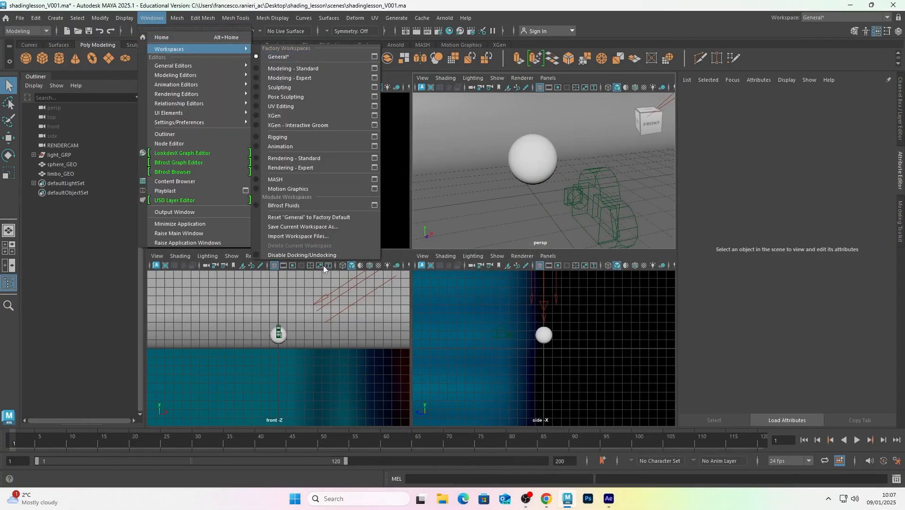
pyautogui.click(332, 219)
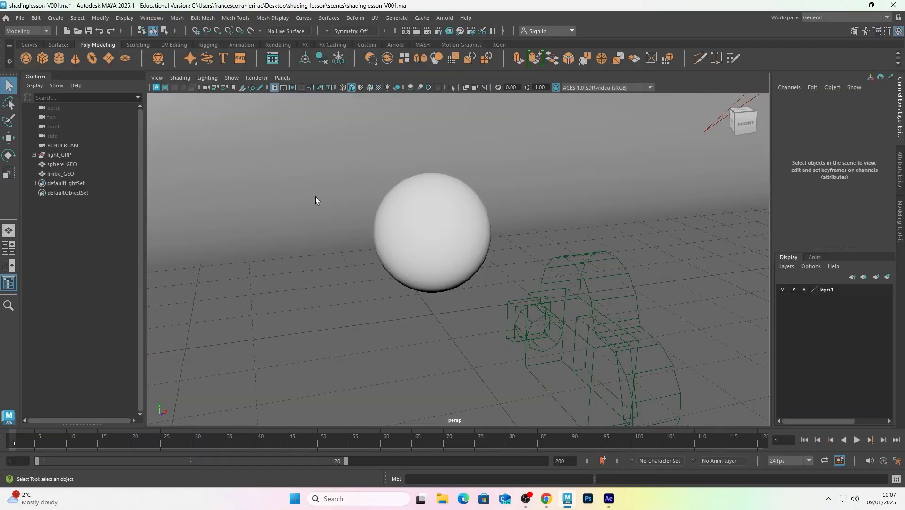
pyautogui.press('space')
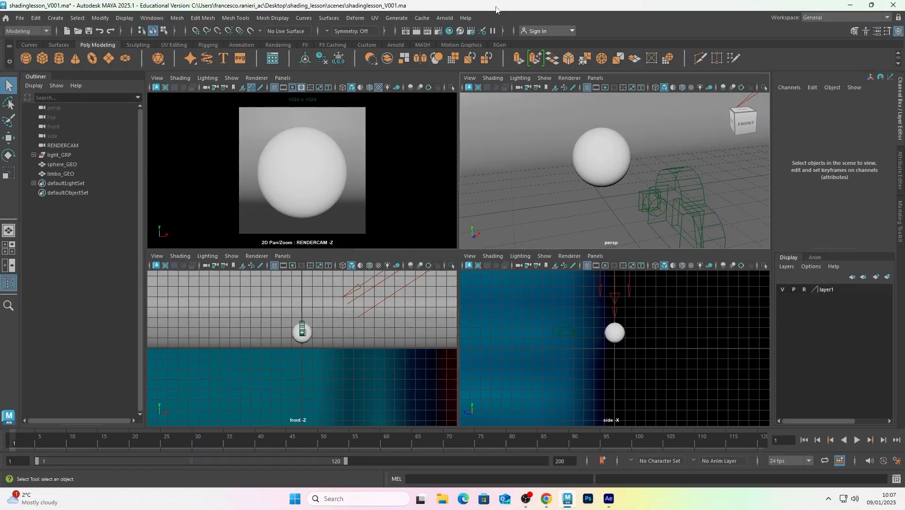
# Open the Hypershade over the viewports and add its material Browser
pyautogui.click(450, 31)
pyautogui.moveTo(447, 28); pyautogui.dragTo(562, 79)
pyautogui.click(279, 92)
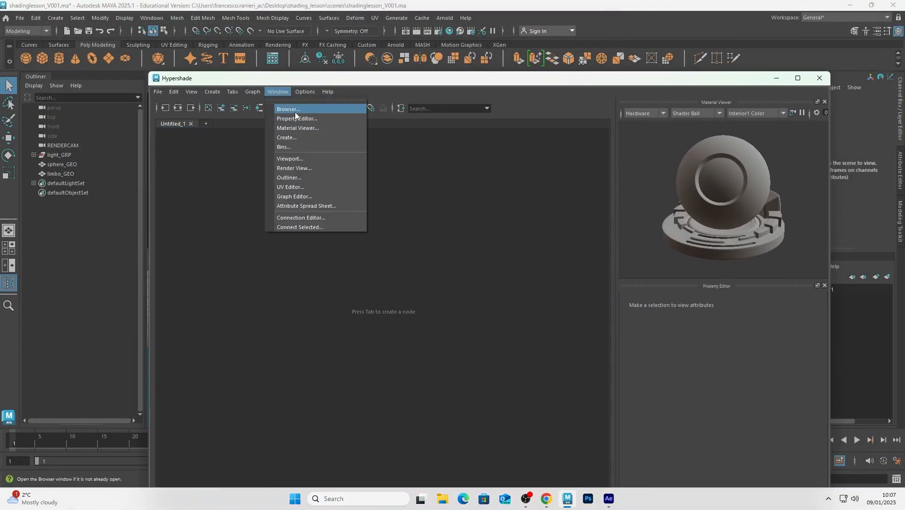
pyautogui.click(295, 109)
# Reduce the height of the material Browser, then resize and reposition the Hypershade so part of the viewports stays uncovered
pyautogui.moveTo(419, 241); pyautogui.dragTo(429, 66)
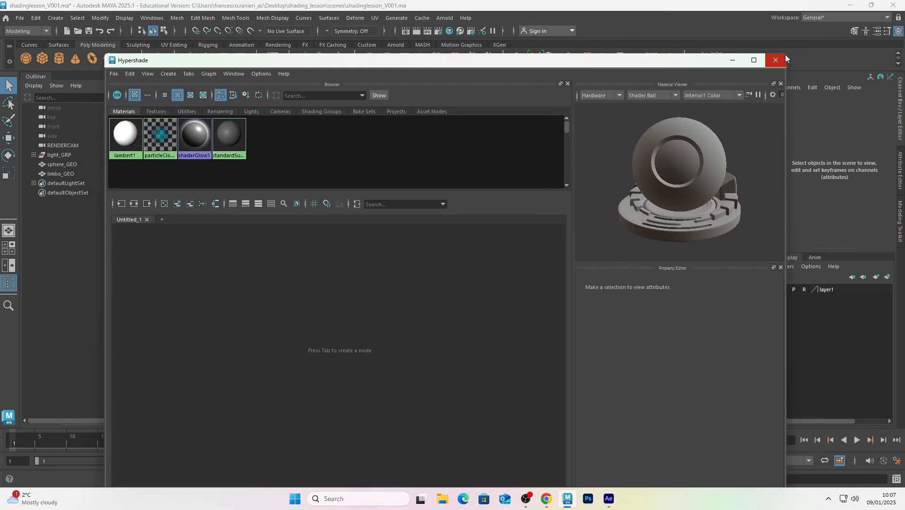
pyautogui.moveTo(787, 53); pyautogui.dragTo(739, 217)
pyautogui.moveTo(573, 223); pyautogui.dragTo(652, 89)
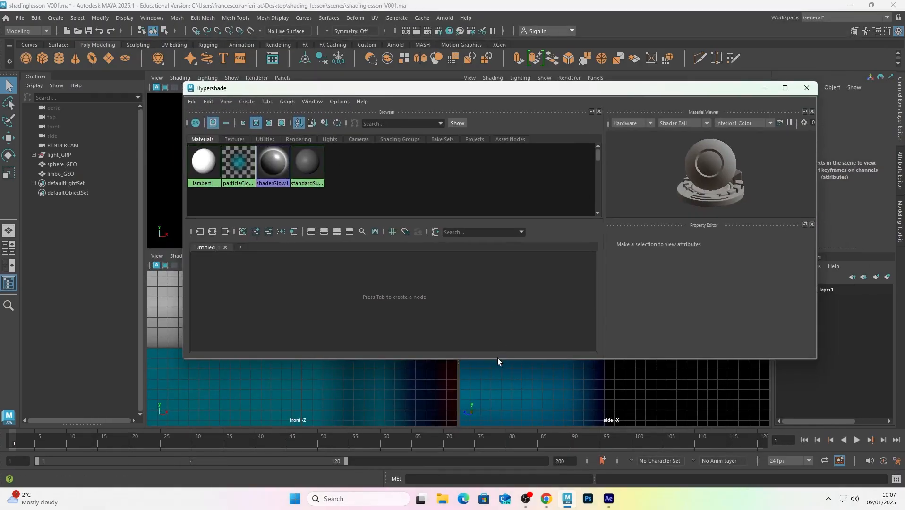
pyautogui.moveTo(496, 362); pyautogui.dragTo(499, 404)
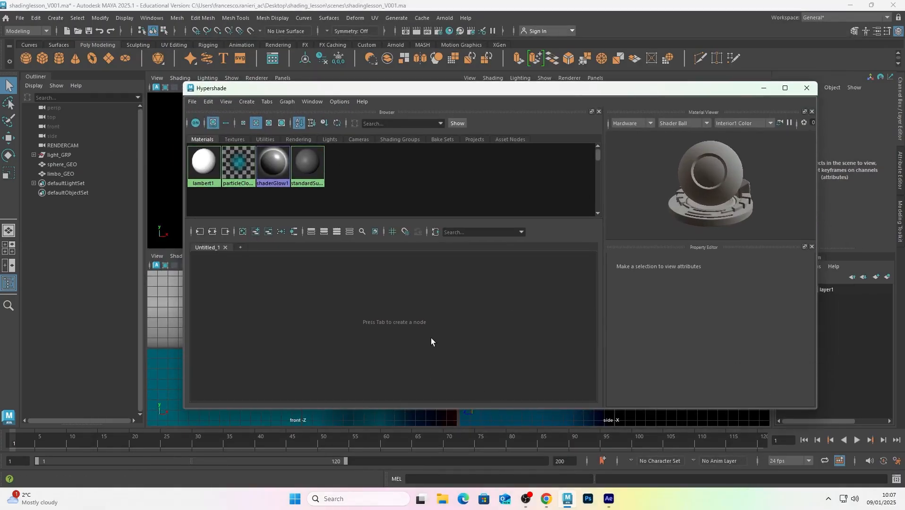
pyautogui.moveTo(509, 89); pyautogui.dragTo(625, 81)
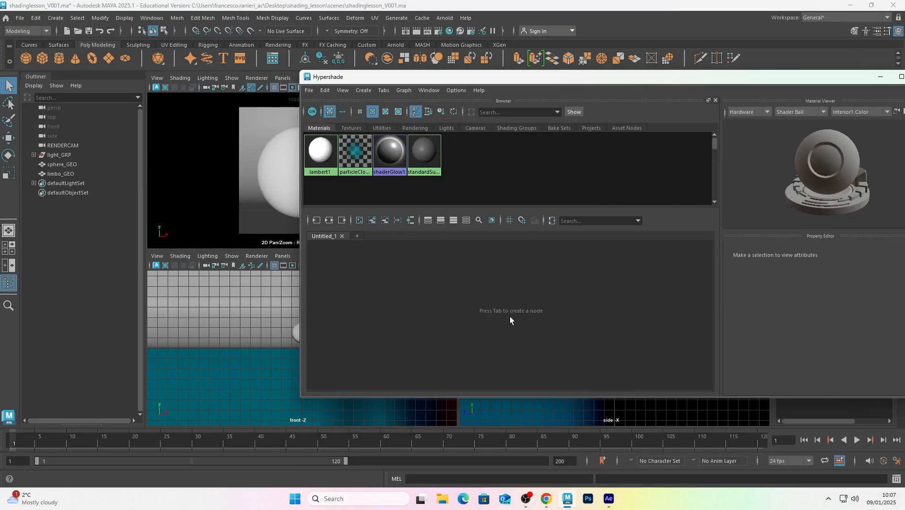
# Create an aiStandardSurface node in the empty Hypershade graph by searching for "standard"
pyautogui.press('Tab')
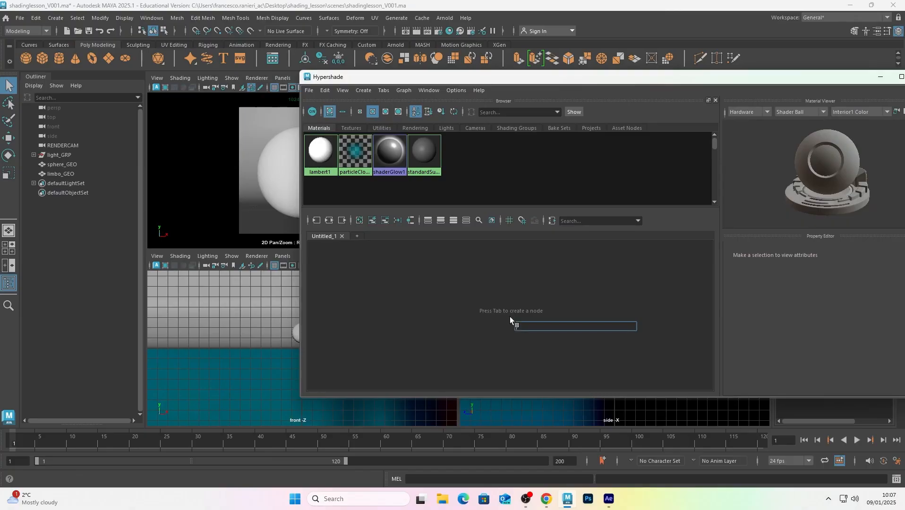
pyautogui.write('ai')
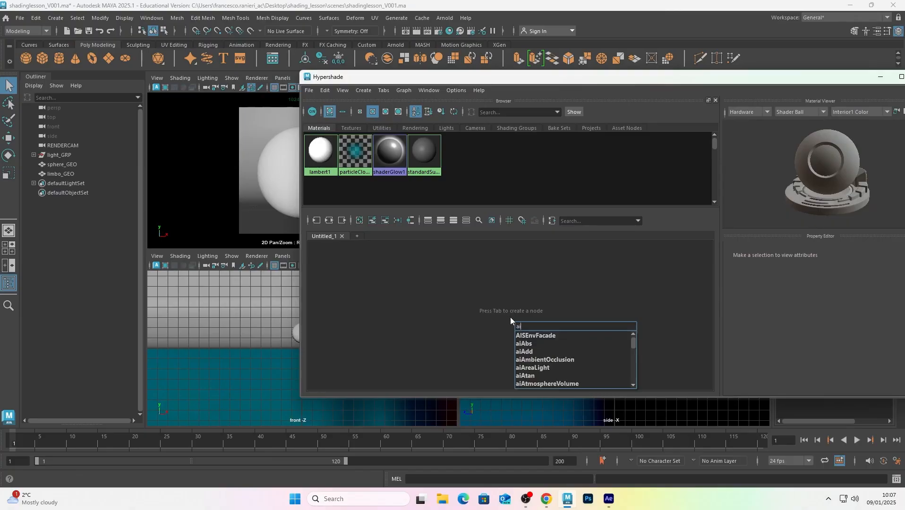
pyautogui.write('stand')
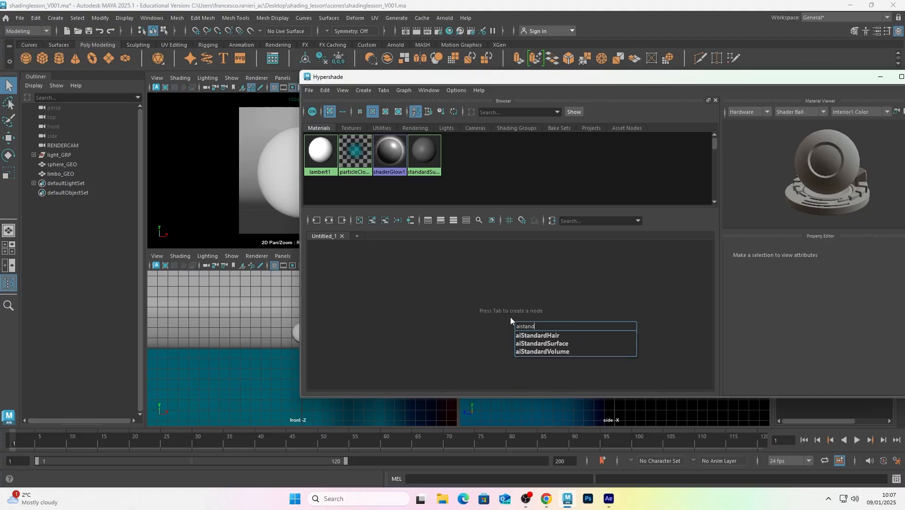
pyautogui.moveTo(547, 327); pyautogui.dragTo(471, 318)
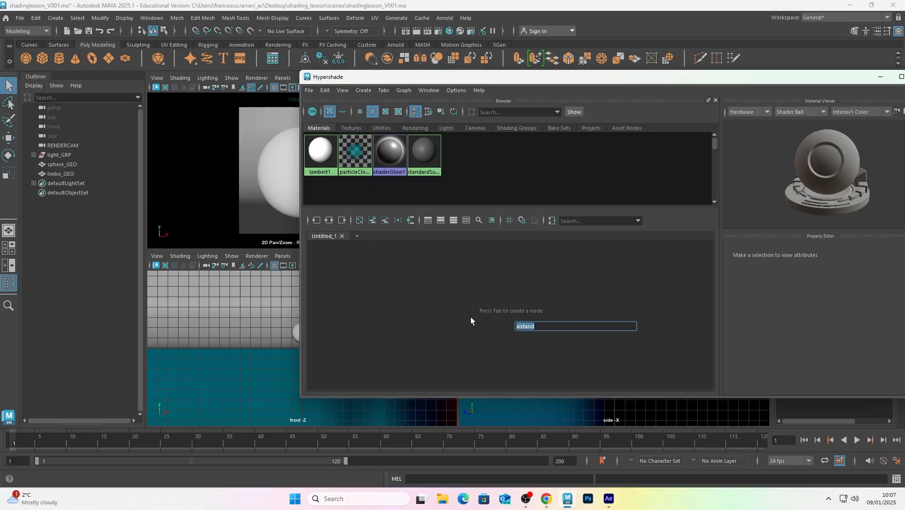
pyautogui.write('standard')
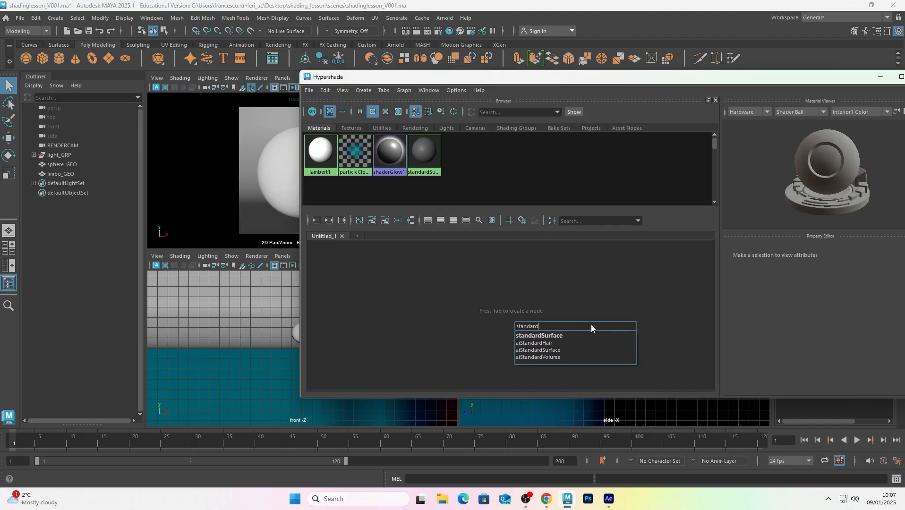
pyautogui.click(519, 350)
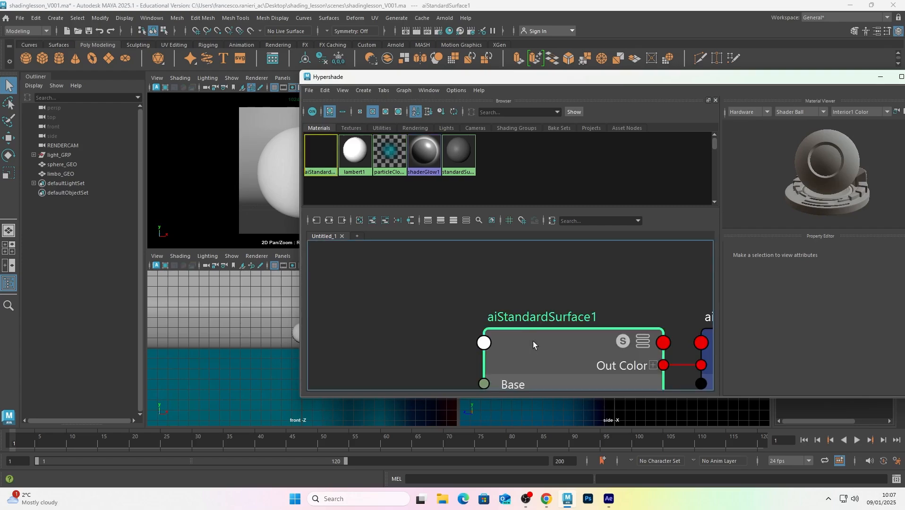
# Rename the aiStandardSurface1 node in the Hypershade graph to metalrusty_SHD
pyautogui.scroll(8, 544, 290)
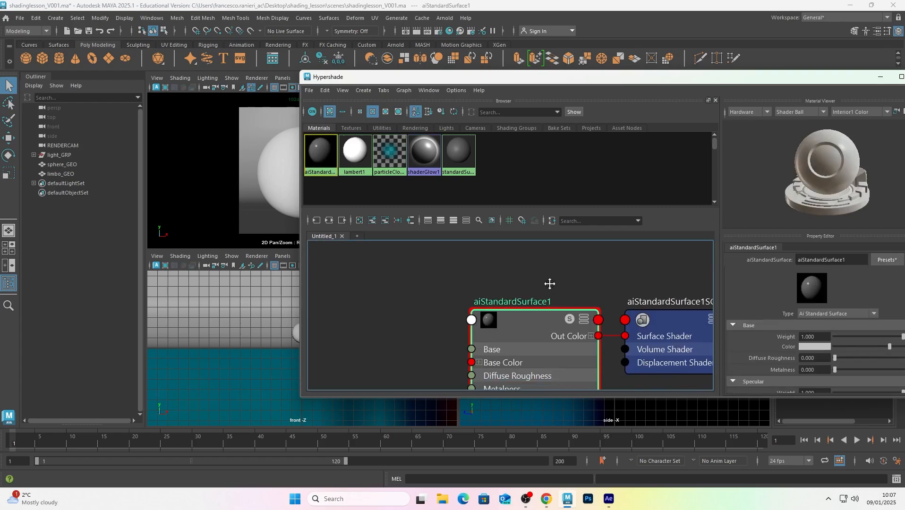
pyautogui.doubleClick(511, 324)
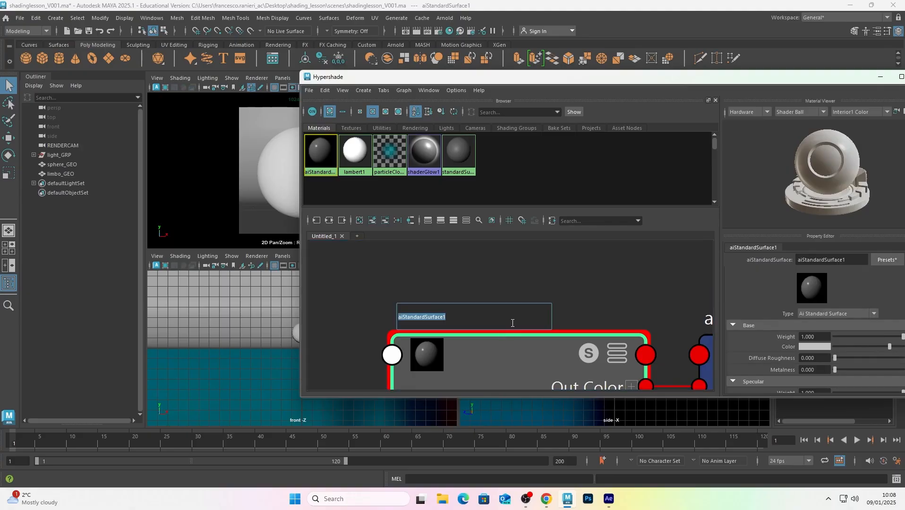
pyautogui.write('metalrusty_SHD')
pyautogui.press('Return')
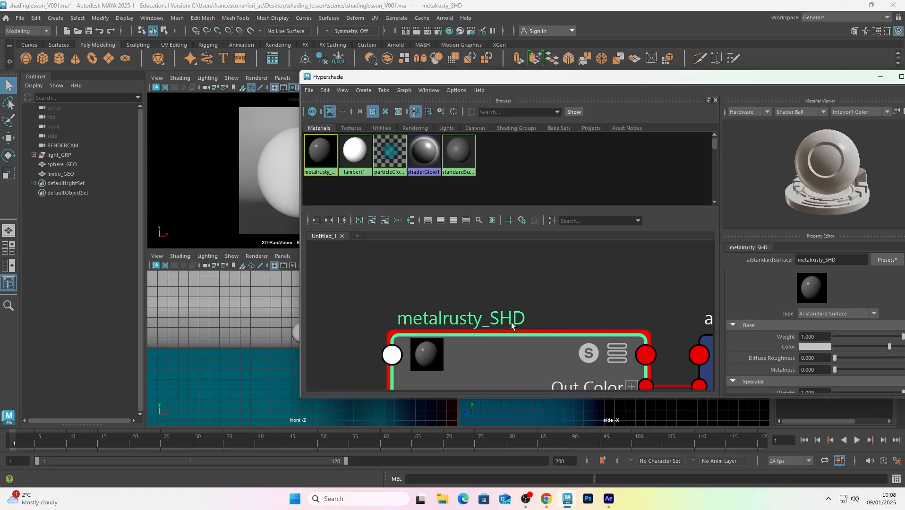
# Move the metalrusty_SHD node away from its shading group node to leave a gap between them in the graph
pyautogui.scroll(-6, 475, 271)
pyautogui.scroll(6, 465, 276)
pyautogui.keyDown('alt'); pyautogui.moveTo(528, 279); pyautogui.dragTo(516, 287, button='middle'); pyautogui.keyUp('alt')
pyautogui.moveTo(532, 290); pyautogui.dragTo(545, 276)
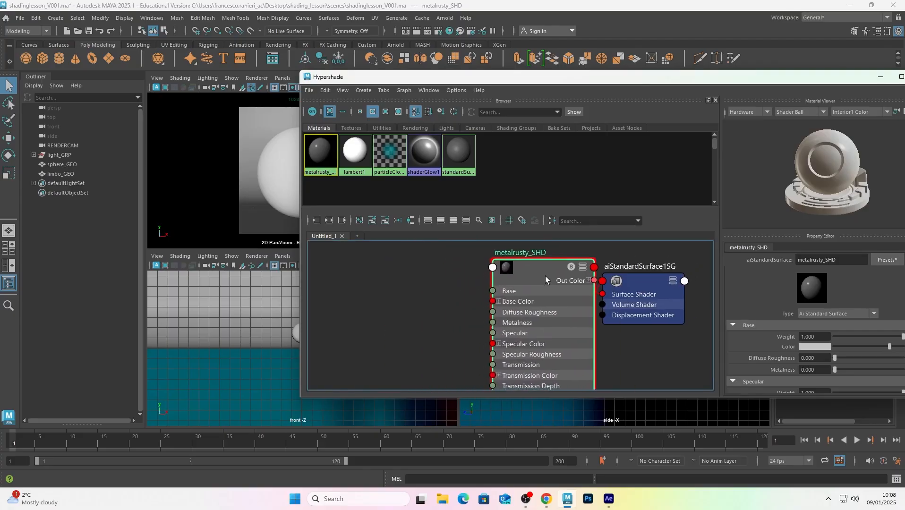
pyautogui.scroll(-6, 452, 293)
pyautogui.scroll(6, 456, 293)
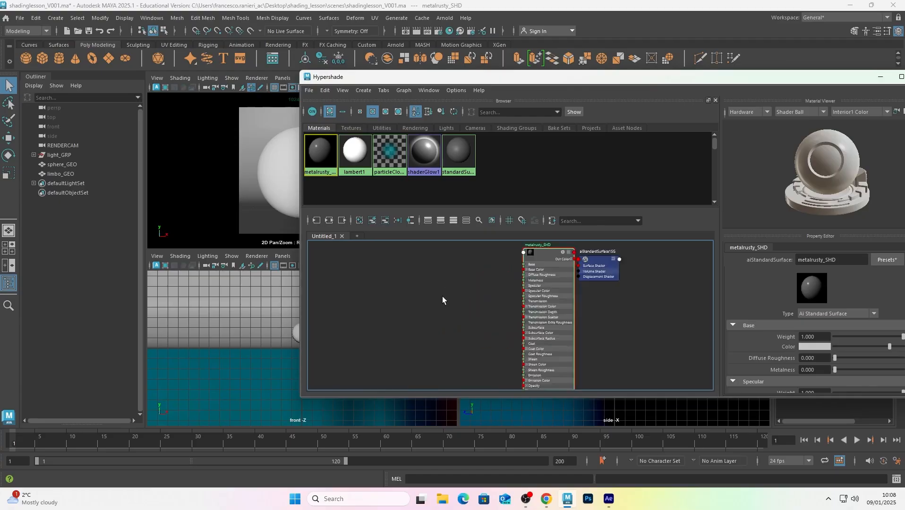
pyautogui.scroll(-2, 473, 264)
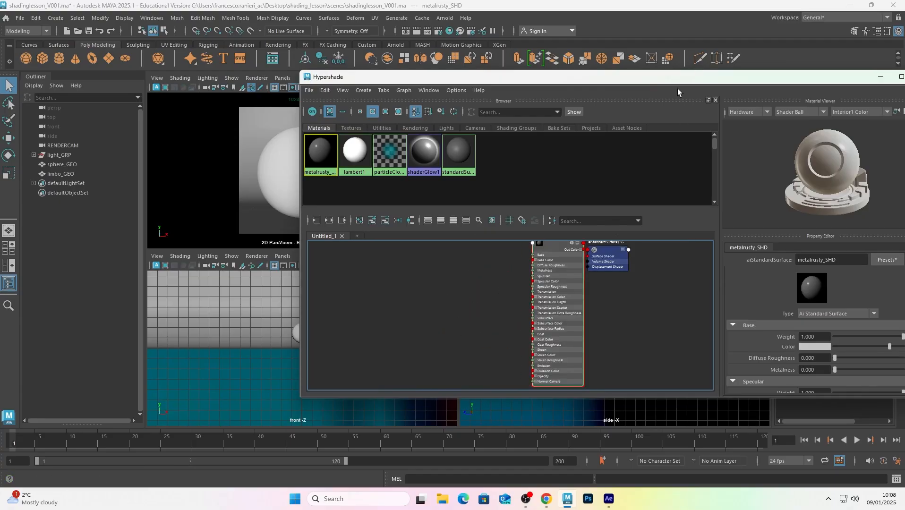
pyautogui.keyDown('alt'); pyautogui.moveTo(553, 265); pyautogui.dragTo(519, 281, button='middle'); pyautogui.keyUp('alt')
pyautogui.moveTo(495, 285); pyautogui.dragTo(515, 265)
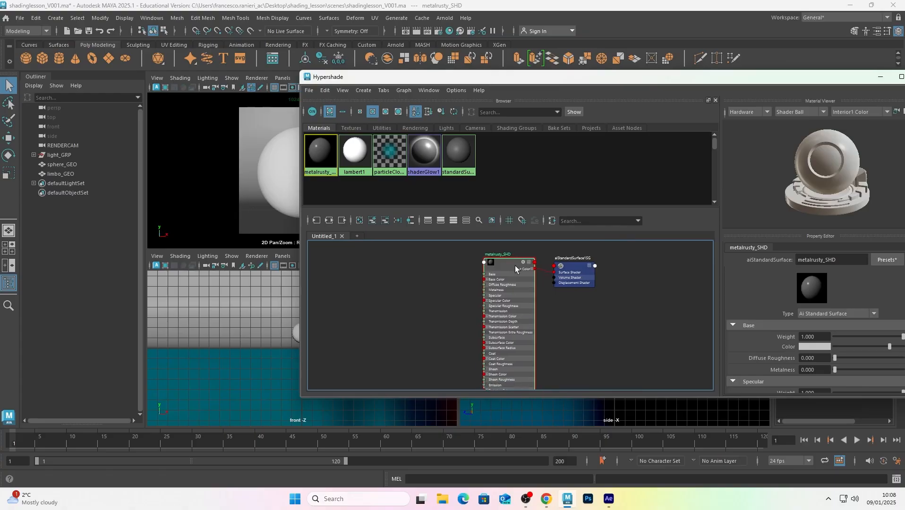
# Switch to File Explorer, open the sourceimages folder inside the shading_lesson project, and widen the window to show all file columns
pyautogui.click(850, 5)
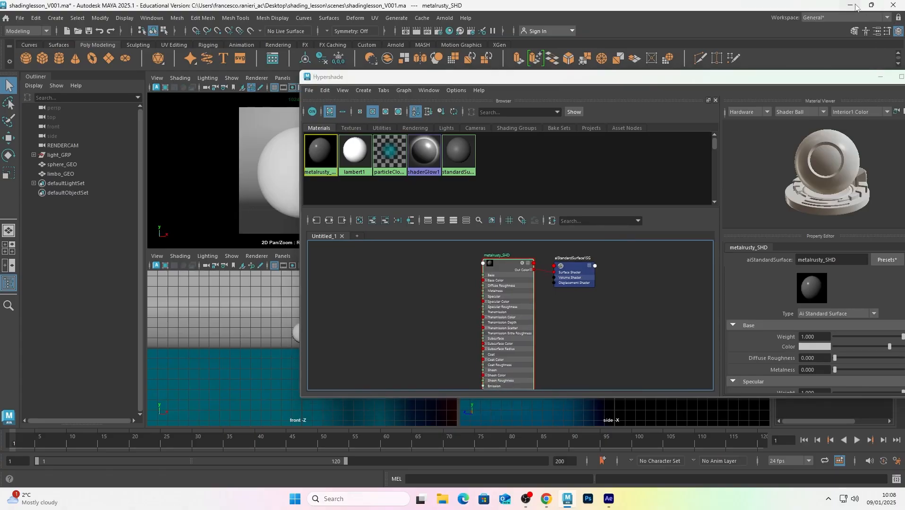
pyautogui.doubleClick(267, 204)
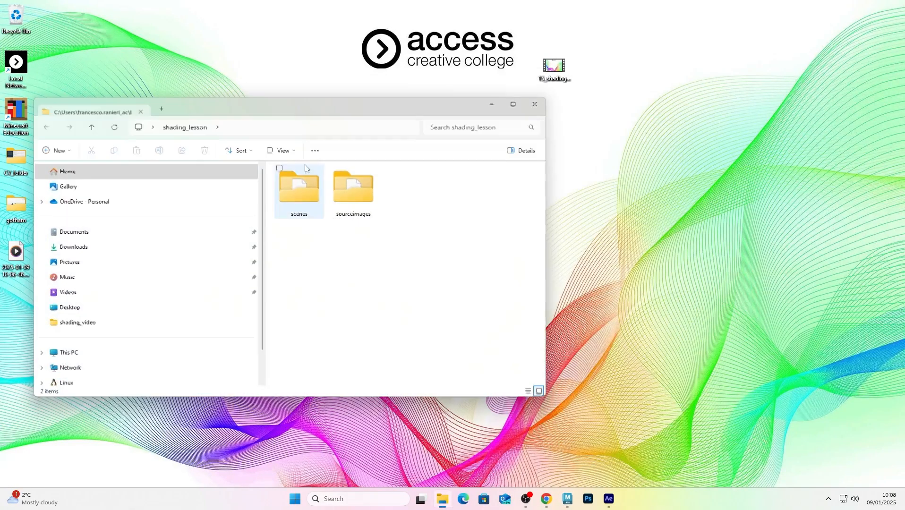
pyautogui.doubleClick(362, 197)
pyautogui.hotkey('ctrl', 'a')
pyautogui.click(437, 286)
pyautogui.moveTo(437, 283); pyautogui.dragTo(163, 56)
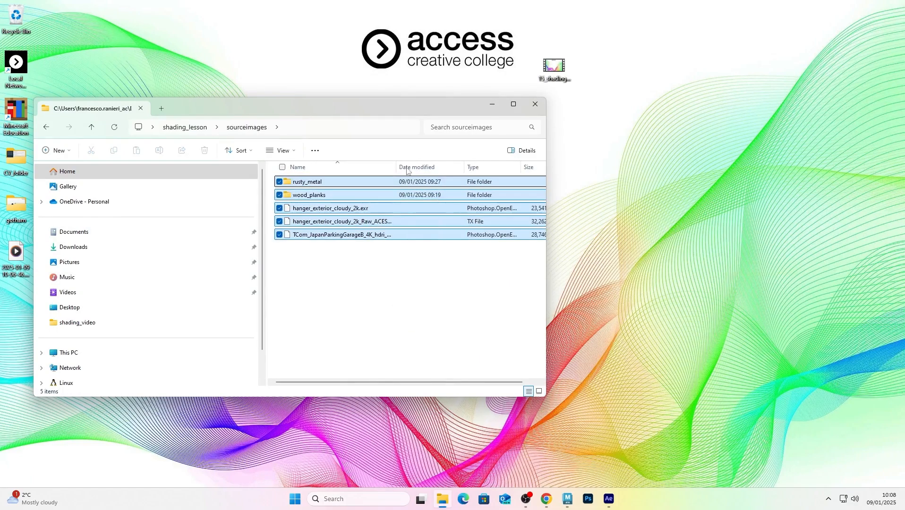
pyautogui.click(406, 273)
pyautogui.moveTo(544, 157); pyautogui.dragTo(668, 158)
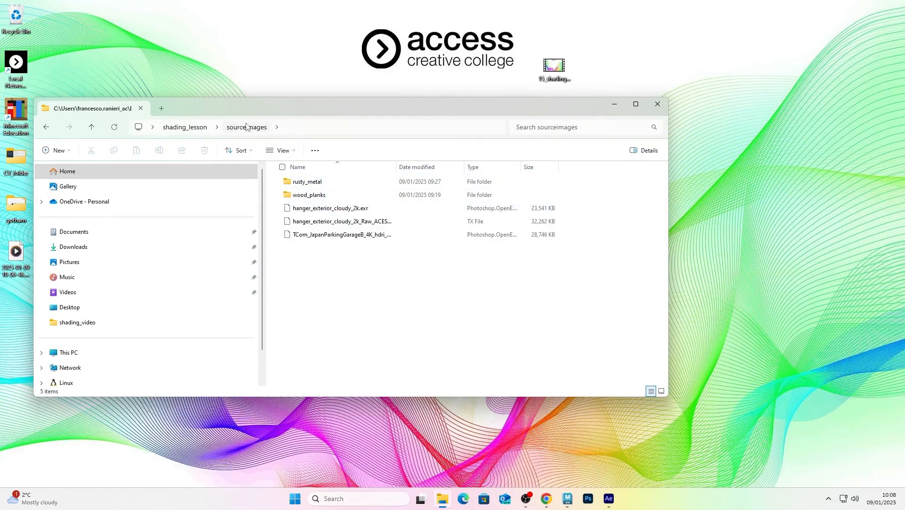
# Check the project's scenes folder, then return to sourceimages and highlight the hanger_exterior_cloudy_2k TX file
pyautogui.click(202, 128)
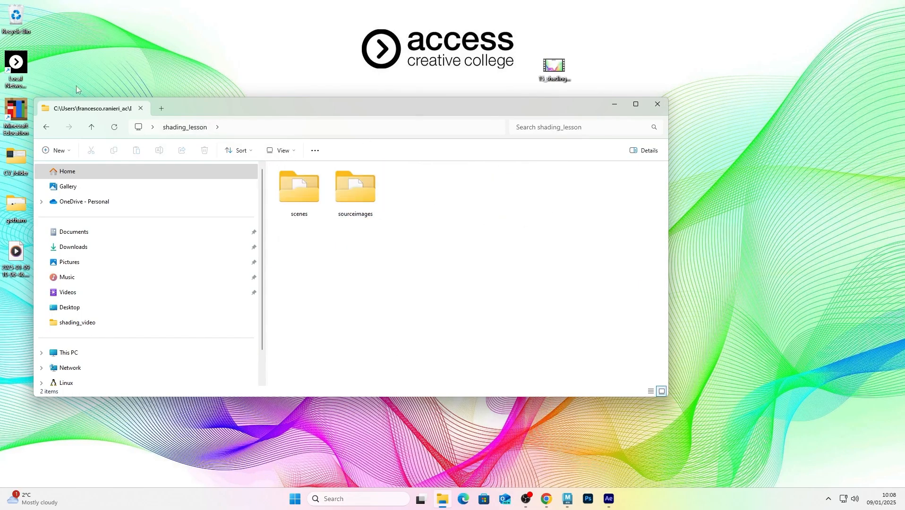
pyautogui.click(307, 197)
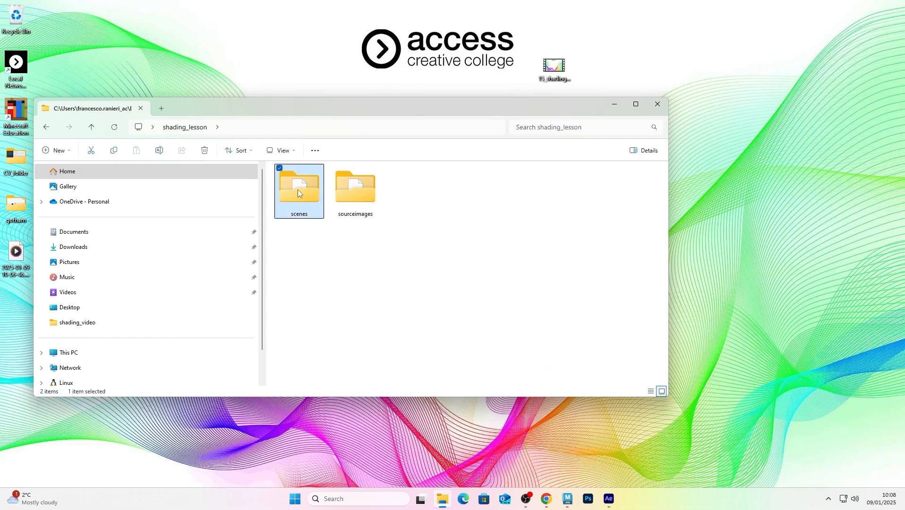
pyautogui.doubleClick(298, 189)
pyautogui.click(187, 128)
pyautogui.doubleClick(356, 191)
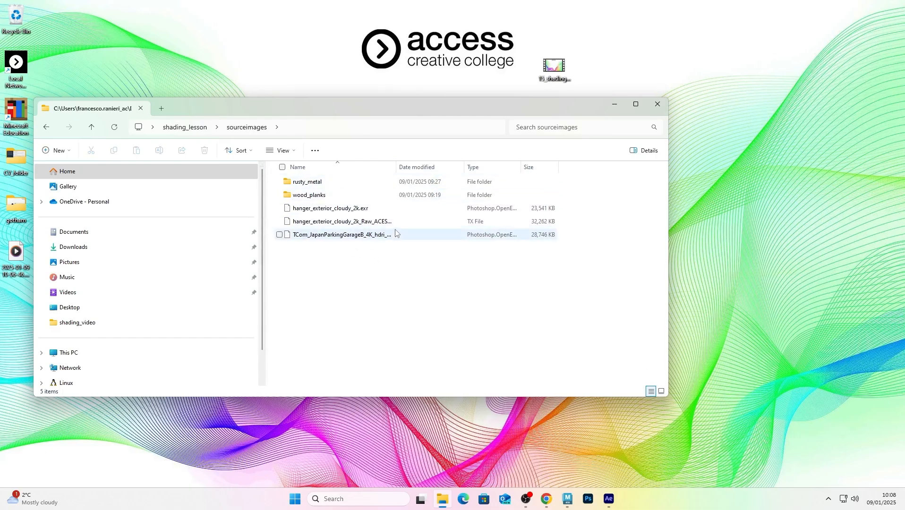
pyautogui.click(485, 226)
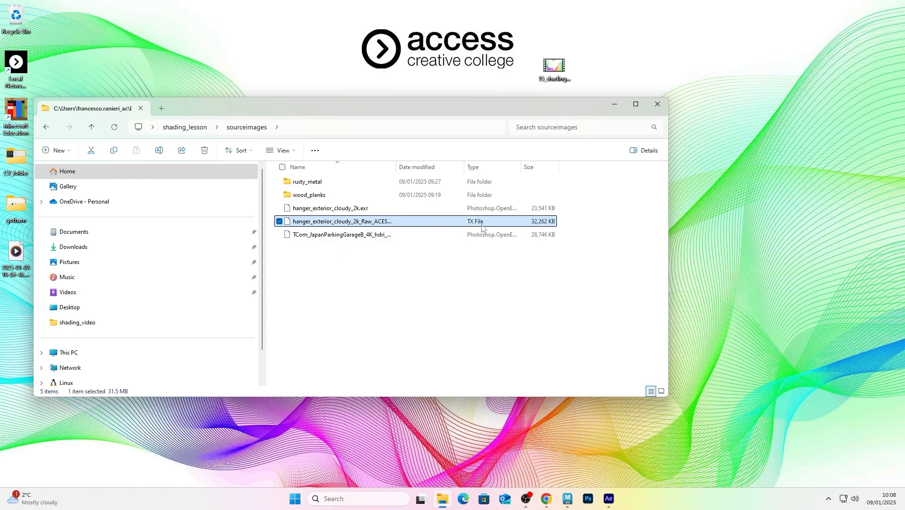
# Review the .mayaSwatches folder and scene file in the scenes folder, then return to the shading_lesson root
pyautogui.click(185, 127)
pyautogui.click(305, 199)
pyautogui.doubleClick(304, 196)
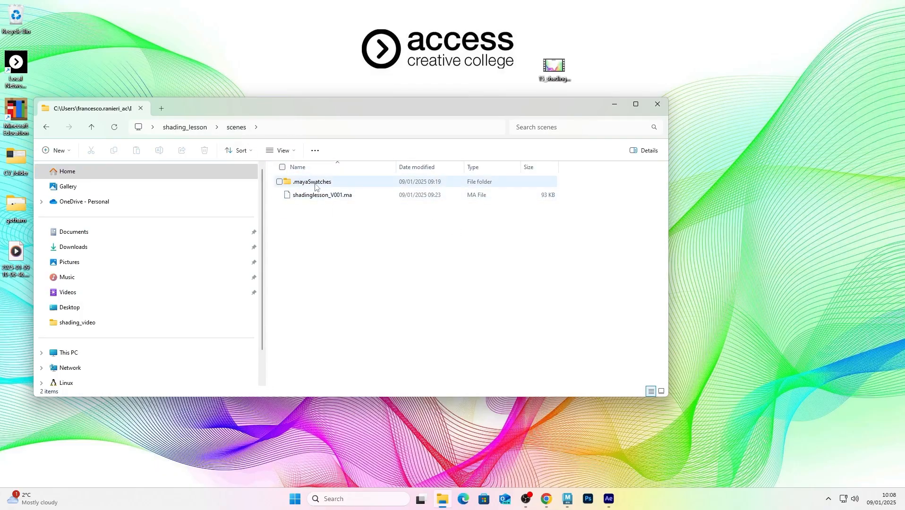
pyautogui.click(291, 183)
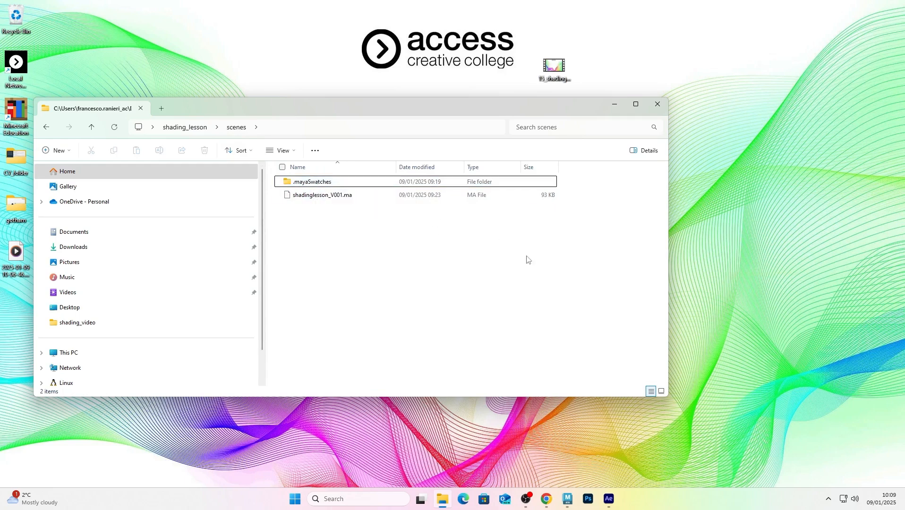
pyautogui.keyDown('shift'); pyautogui.click(327, 197); pyautogui.keyUp('shift')
pyautogui.click(163, 126)
pyautogui.click(429, 252)
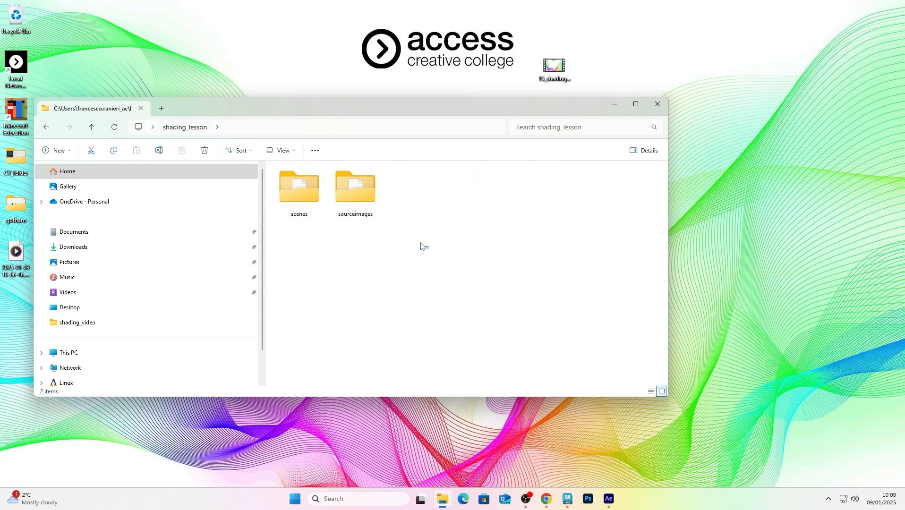
# Examine the TX files beside the original textures in the wood_planks folder of sourceimages, widening the window further
pyautogui.doubleClick(352, 193)
pyautogui.doubleClick(319, 197)
pyautogui.click(452, 195)
pyautogui.click(482, 221)
pyautogui.click(489, 246)
pyautogui.click(486, 221)
pyautogui.click(486, 195)
pyautogui.click(484, 183)
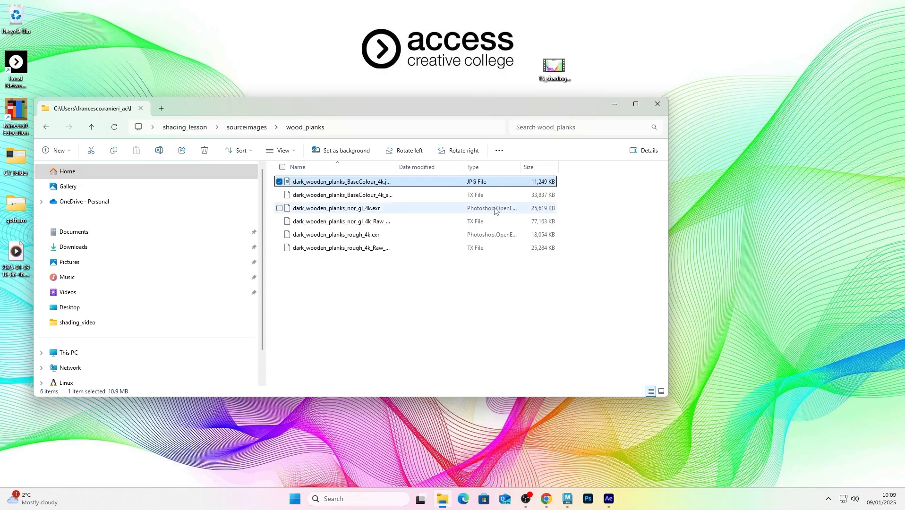
pyautogui.click(395, 283)
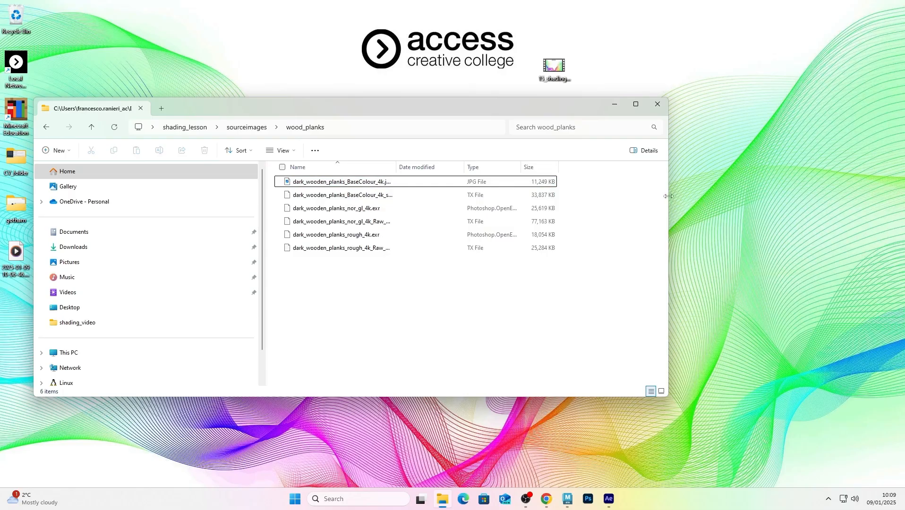
pyautogui.moveTo(669, 198); pyautogui.dragTo(763, 196)
pyautogui.click(483, 248)
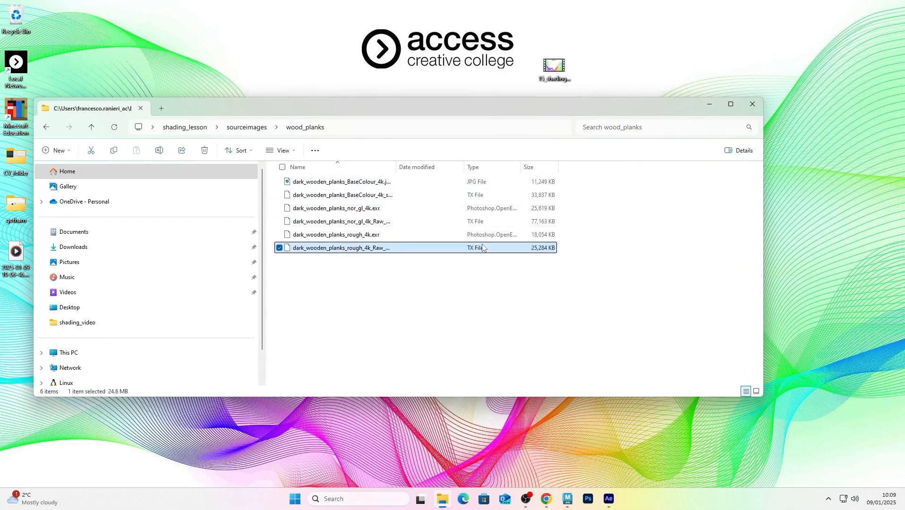
# Open the rusty_metal folder in sourceimages and examine its TX and TIF texture files
pyautogui.click(242, 127)
pyautogui.doubleClick(317, 184)
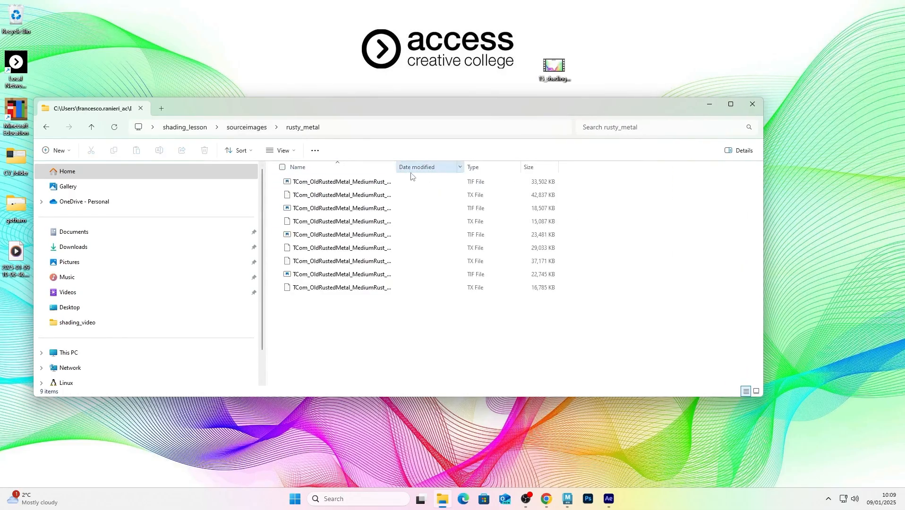
pyautogui.click(477, 195)
pyautogui.click(481, 222)
pyautogui.click(483, 248)
pyautogui.click(487, 261)
pyautogui.click(498, 288)
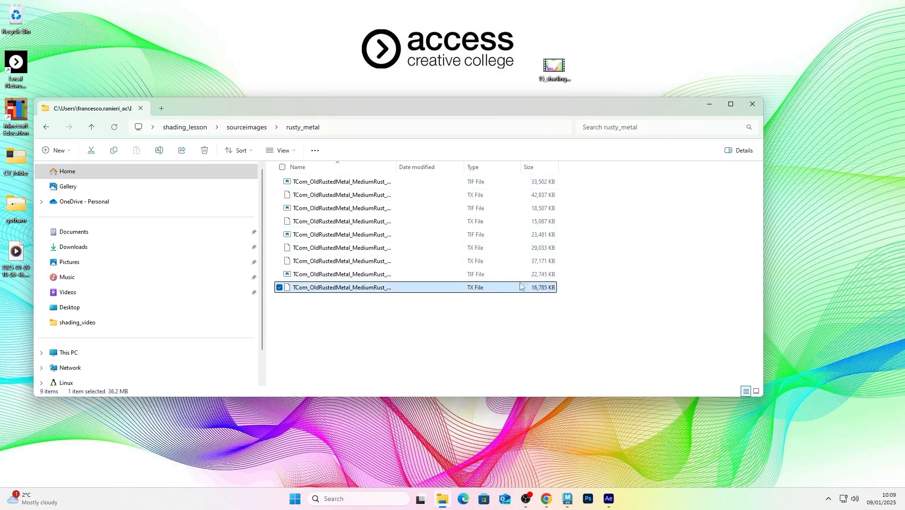
pyautogui.click(481, 275)
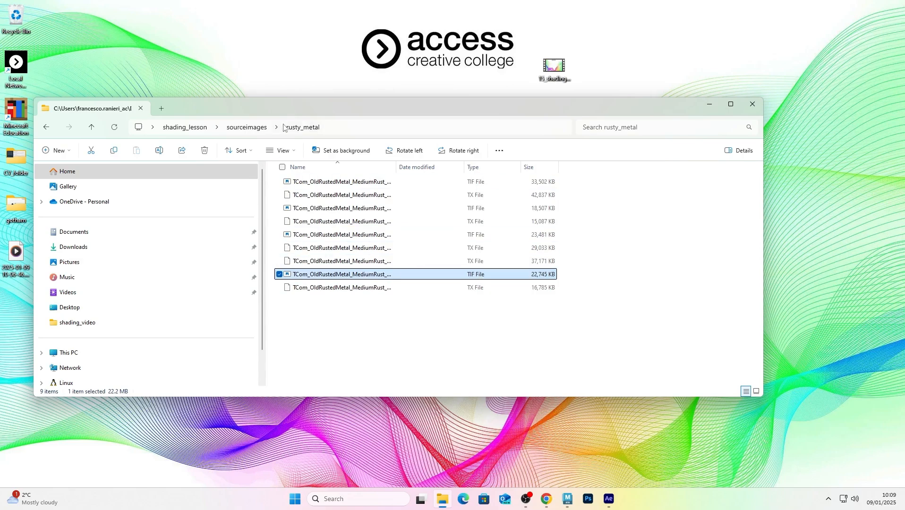
# Return to Maya, narrow the Hypershade to uncover the render camera viewport, and reframe the metalrusty_SHD network
pyautogui.click(710, 105)
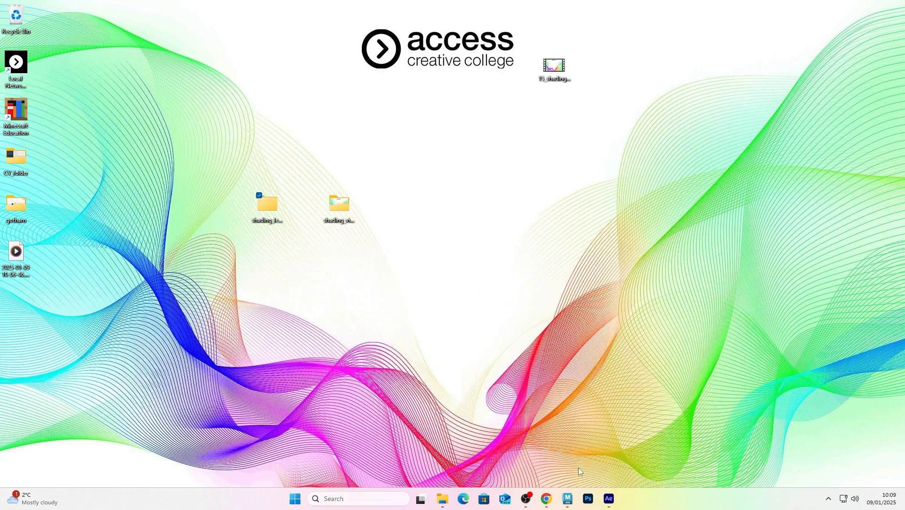
pyautogui.click(568, 499)
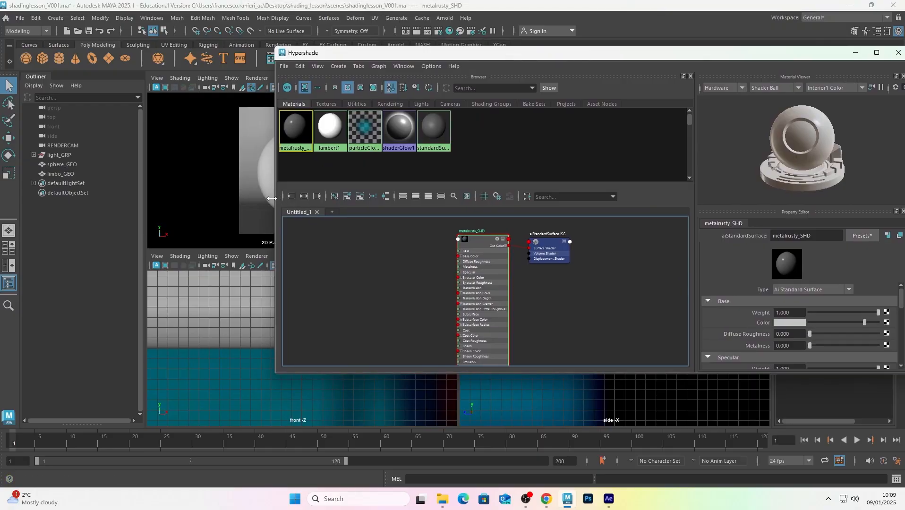
pyautogui.moveTo(276, 197); pyautogui.dragTo(405, 198)
pyautogui.keyDown('alt'); pyautogui.moveTo(488, 281); pyautogui.dragTo(509, 271, button='middle'); pyautogui.keyUp('alt')
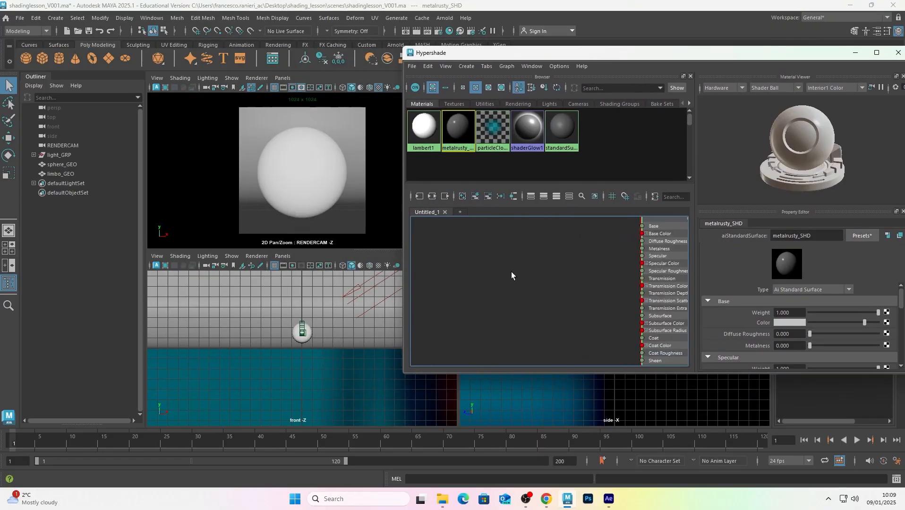
pyautogui.scroll(-6, 511, 272)
pyautogui.scroll(4, 521, 267)
pyautogui.scroll(-1, 522, 267)
pyautogui.scroll(3, 504, 270)
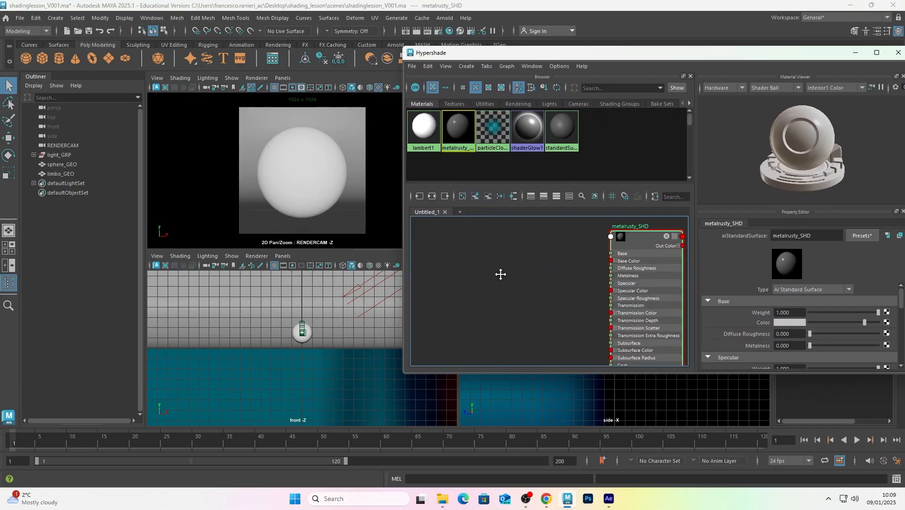
pyautogui.scroll(1, 500, 274)
pyautogui.scroll(-2, 502, 268)
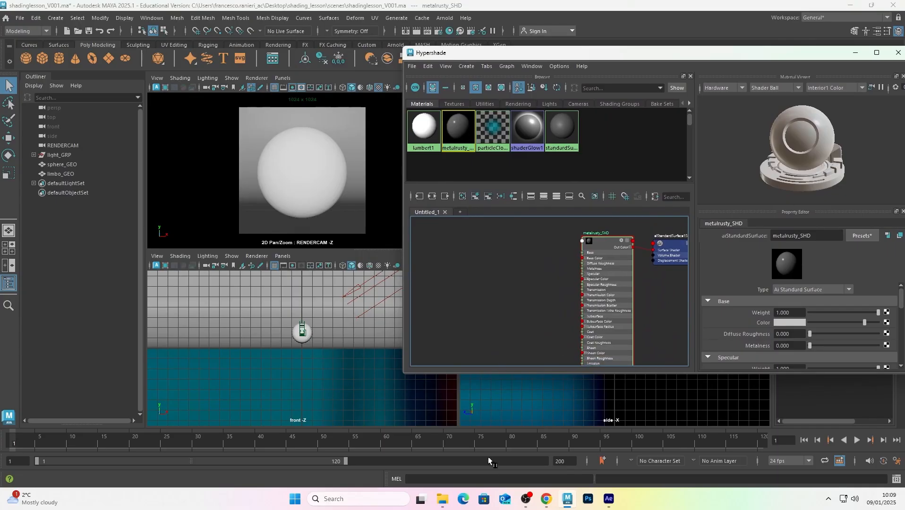
# Bring the rusty_metal folder over Maya with large thumbnails, then resize and move its window so the shader graph stays visible
pyautogui.click(442, 499)
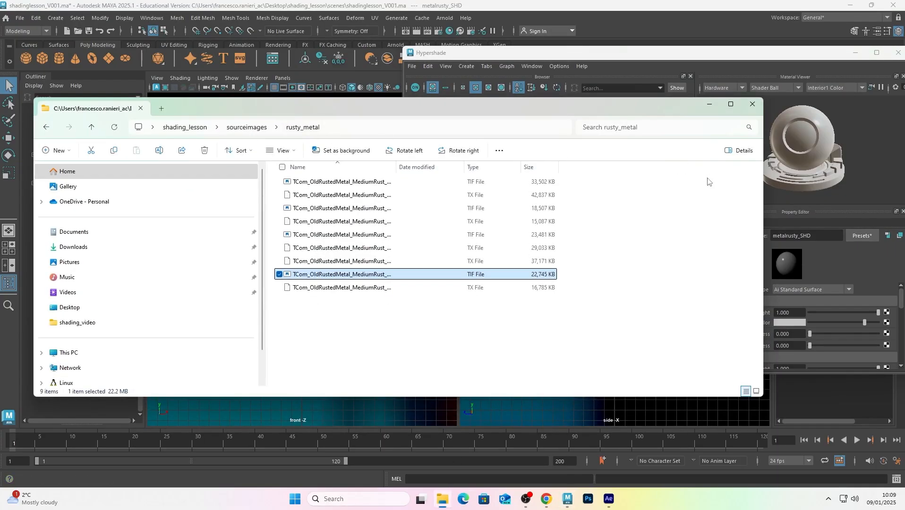
pyautogui.click(757, 392)
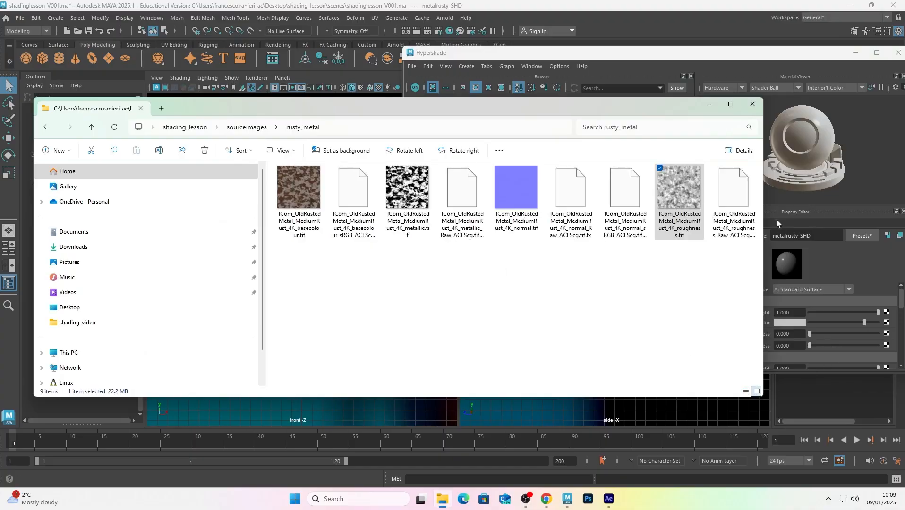
pyautogui.moveTo(764, 218); pyautogui.dragTo(489, 404)
pyautogui.click(472, 392)
pyautogui.click(482, 391)
pyautogui.moveTo(368, 112); pyautogui.dragTo(326, 59)
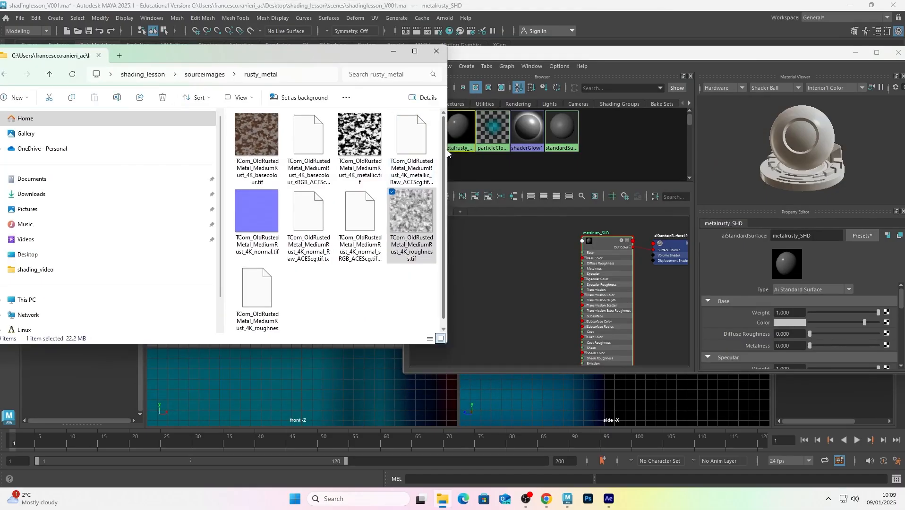
pyautogui.moveTo(448, 218); pyautogui.dragTo(514, 217)
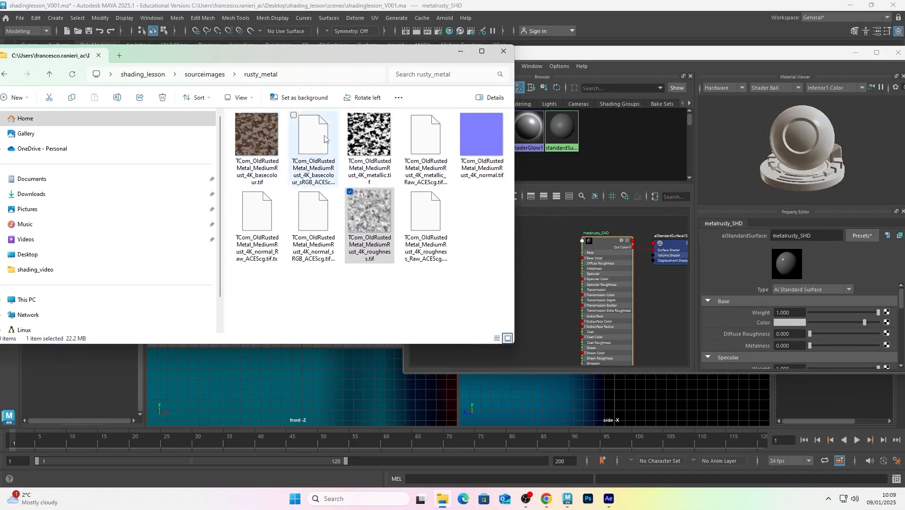
pyautogui.click(316, 179)
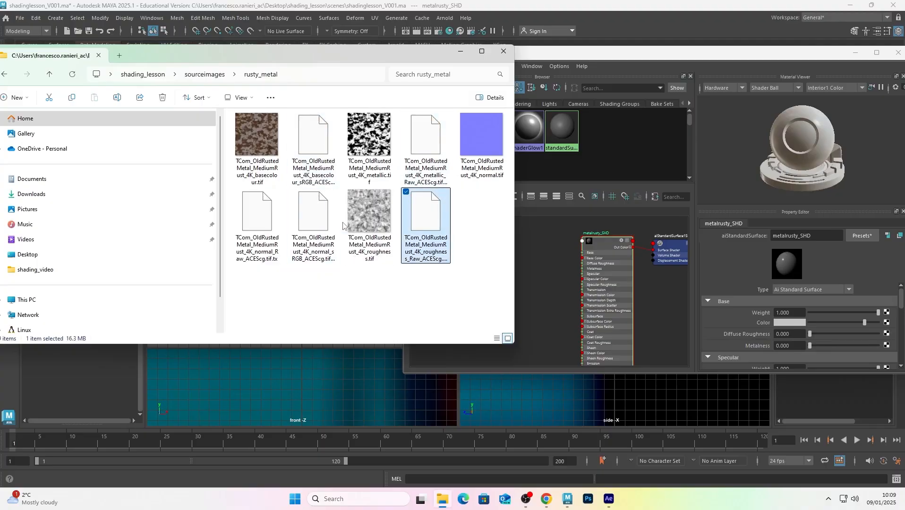
pyautogui.click(247, 141)
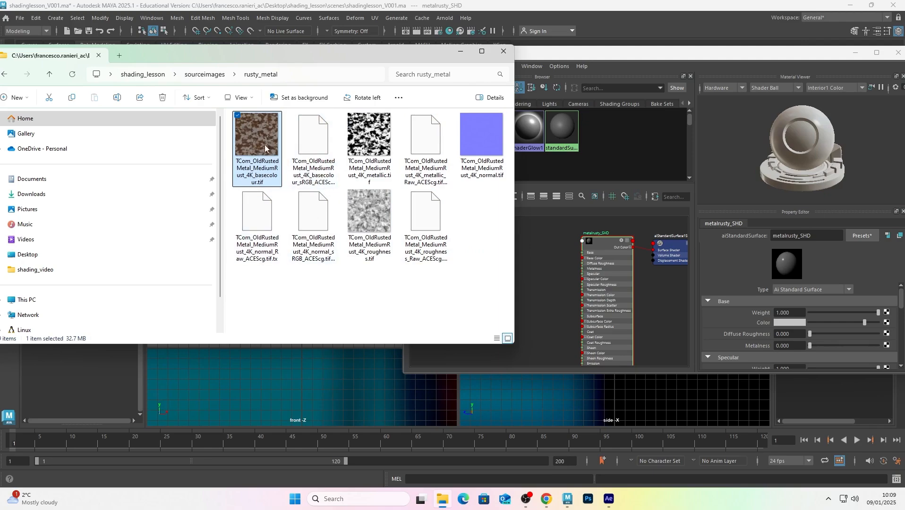
pyautogui.keyDown('ctrl'); pyautogui.click(369, 138); pyautogui.keyUp('ctrl')
pyautogui.click(259, 126)
pyautogui.keyDown('ctrl'); pyautogui.click(379, 142); pyautogui.keyUp('ctrl')
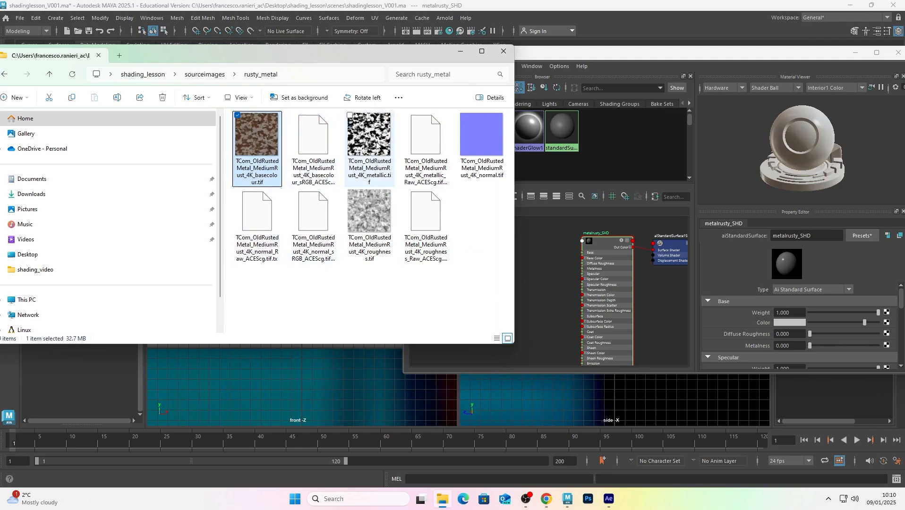
pyautogui.keyDown('ctrl'); pyautogui.click(493, 144); pyautogui.keyUp('ctrl')
pyautogui.keyDown('ctrl'); pyautogui.click(370, 211); pyautogui.keyUp('ctrl')
pyautogui.hotkey('ctrl', 'c')
pyautogui.hotkey('ctrl', 'v')
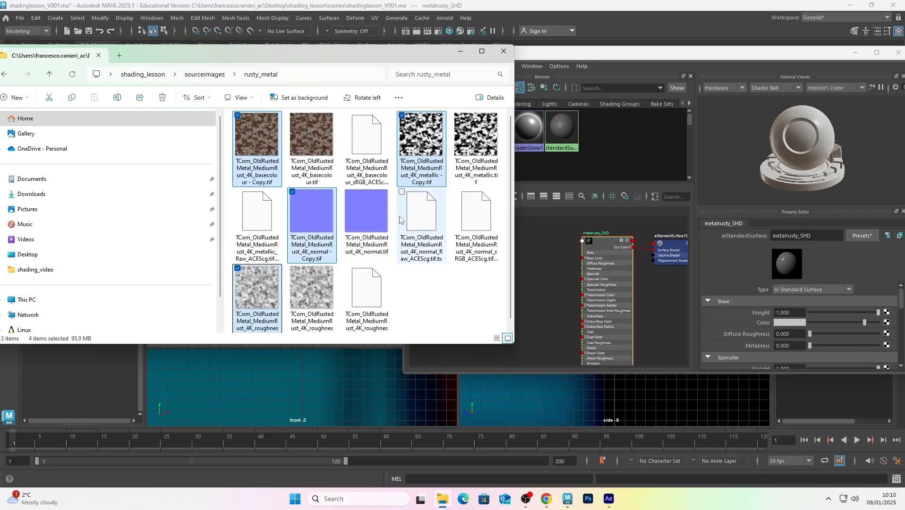
pyautogui.press('Delete')
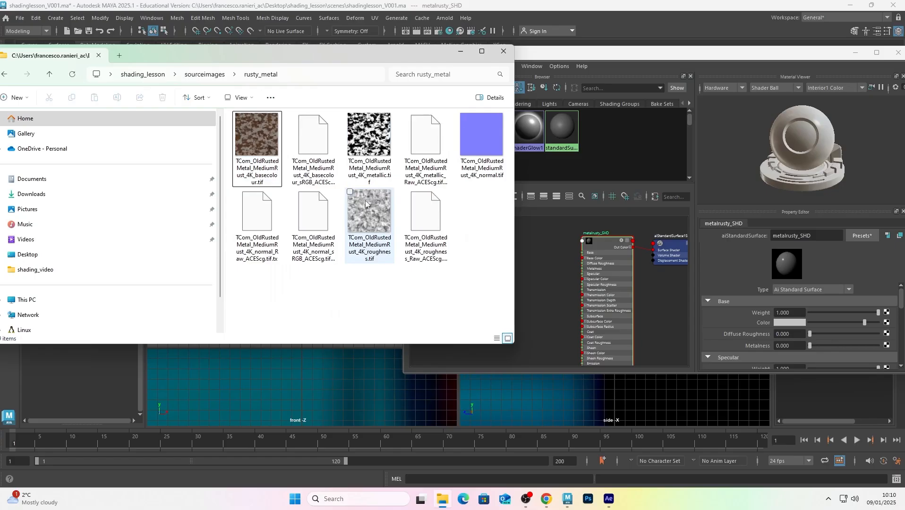
# Bring the basecolour, metallic, normal and roughness TIF files into the Hypershade graph as file textures, and put the folder window away
pyautogui.click(269, 142)
pyautogui.keyDown('ctrl'); pyautogui.click(364, 142); pyautogui.keyUp('ctrl')
pyautogui.keyDown('ctrl'); pyautogui.click(478, 143); pyautogui.keyUp('ctrl')
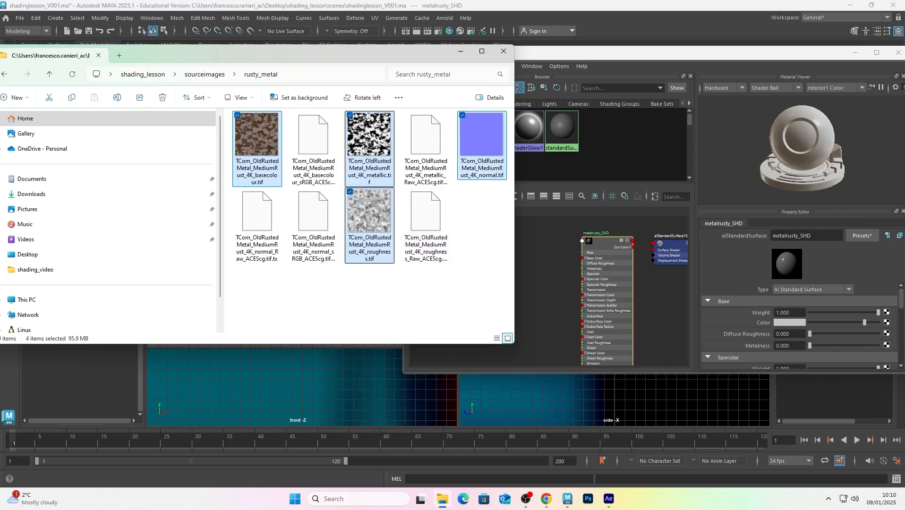
pyautogui.moveTo(264, 139); pyautogui.dragTo(582, 276)
pyautogui.click(461, 51)
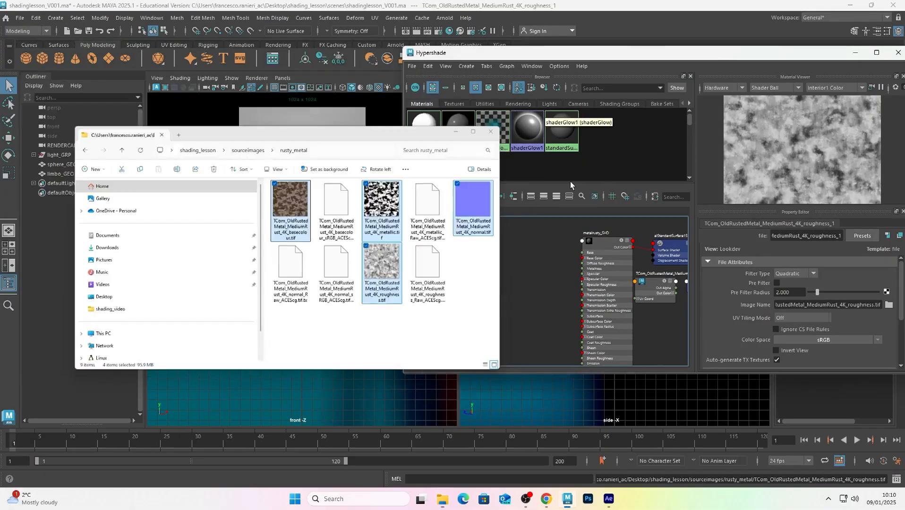
# Maximize the Hypershade and graph the input and output connections of all nodes to lay them out tidily
pyautogui.moveTo(691, 54); pyautogui.dragTo(535, 59)
pyautogui.doubleClick(536, 59)
pyautogui.scroll(-5, 415, 214)
pyautogui.scroll(3, 406, 211)
pyautogui.scroll(2, 422, 221)
pyautogui.moveTo(224, 210); pyautogui.dragTo(612, 425)
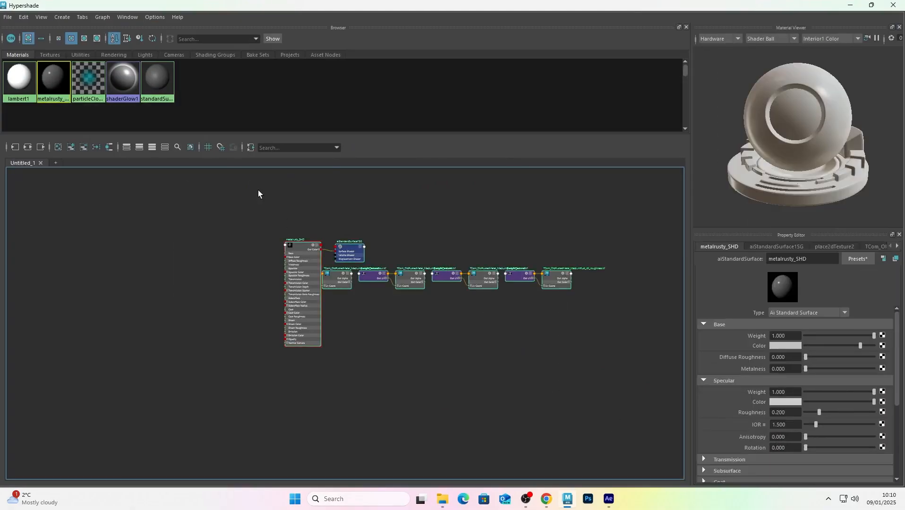
pyautogui.click(27, 147)
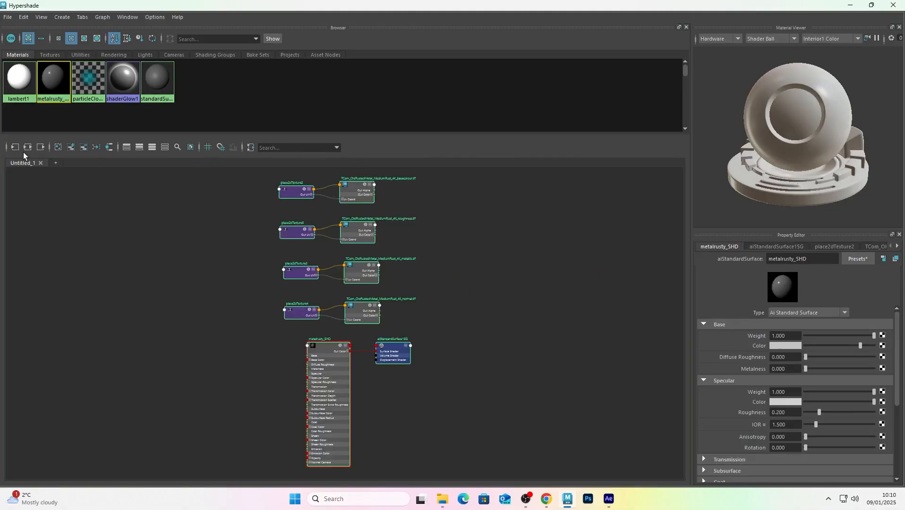
# Move the four file textures with their place2dTexture nodes to the input side of metalrusty_SHD
pyautogui.scroll(4, 101, 252)
pyautogui.scroll(-4, 163, 261)
pyautogui.moveTo(231, 189); pyautogui.dragTo(234, 482)
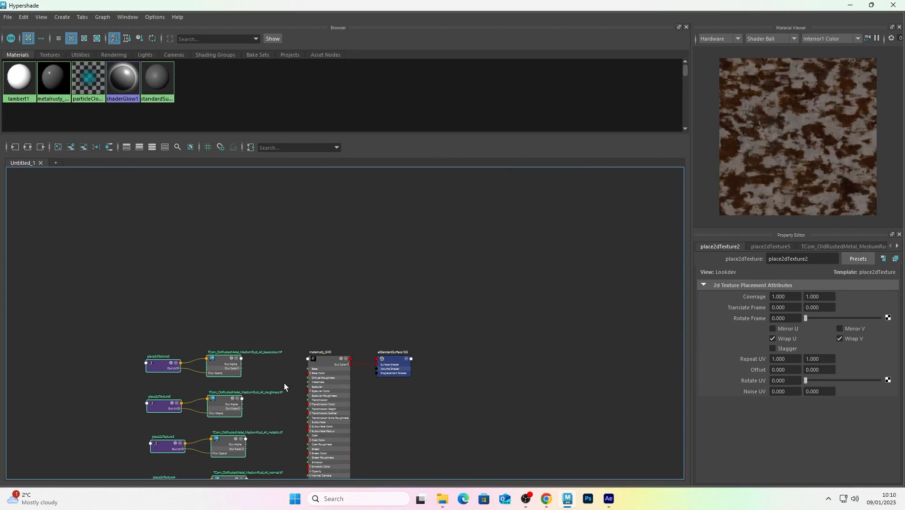
pyautogui.keyDown('alt'); pyautogui.moveTo(282, 361); pyautogui.dragTo(301, 305, button='middle'); pyautogui.keyUp('alt')
pyautogui.scroll(4, 303, 317)
pyautogui.scroll(-5, 303, 318)
pyautogui.scroll(5, 312, 286)
pyautogui.scroll(-4, 308, 303)
# Space the four place2dTexture nodes farther away from their file texture nodes
pyautogui.moveTo(322, 236); pyautogui.dragTo(293, 359)
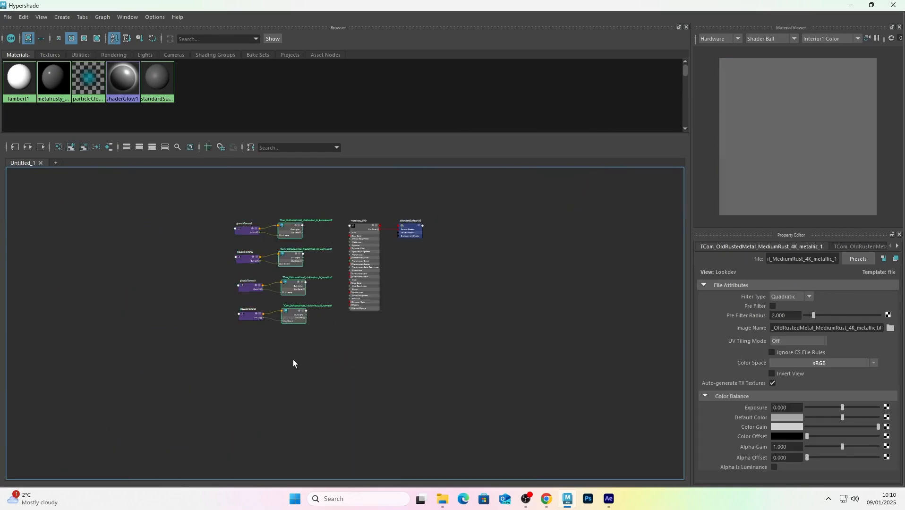
pyautogui.moveTo(206, 196); pyautogui.dragTo(272, 334)
pyautogui.moveTo(248, 232)
pyautogui.mouseDown()
pyautogui.moveTo(232, 235)
pyautogui.moveTo(231, 225)
pyautogui.mouseUp()
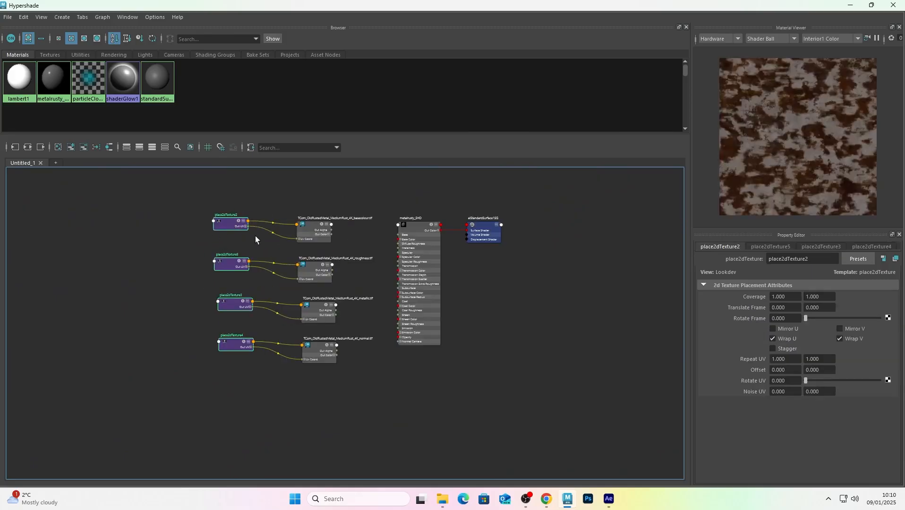
# Move the basecolour texture and its place2dTexture node above the other texture pairs to open up space
pyautogui.scroll(4, 261, 240)
pyautogui.scroll(-5, 246, 216)
pyautogui.moveTo(206, 182); pyautogui.dragTo(284, 201)
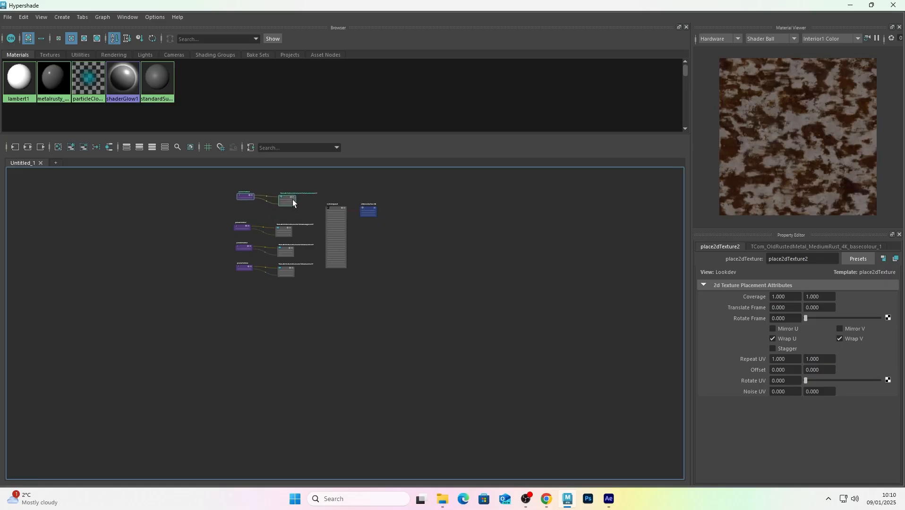
# Move the base colour texture node and its place2dTexture node down, closer to the roughness texture row
pyautogui.scroll(5, 293, 201)
pyautogui.scroll(-4, 376, 217)
pyautogui.scroll(5, 363, 225)
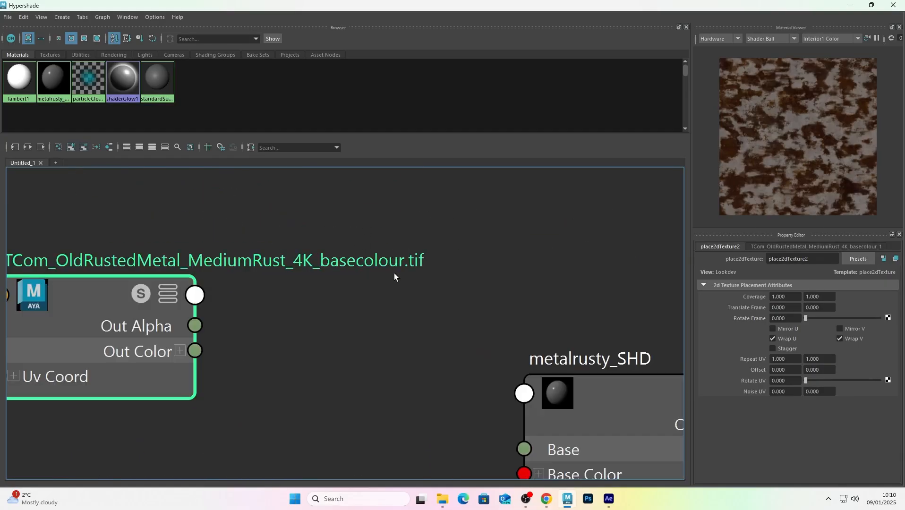
pyautogui.scroll(-6, 411, 330)
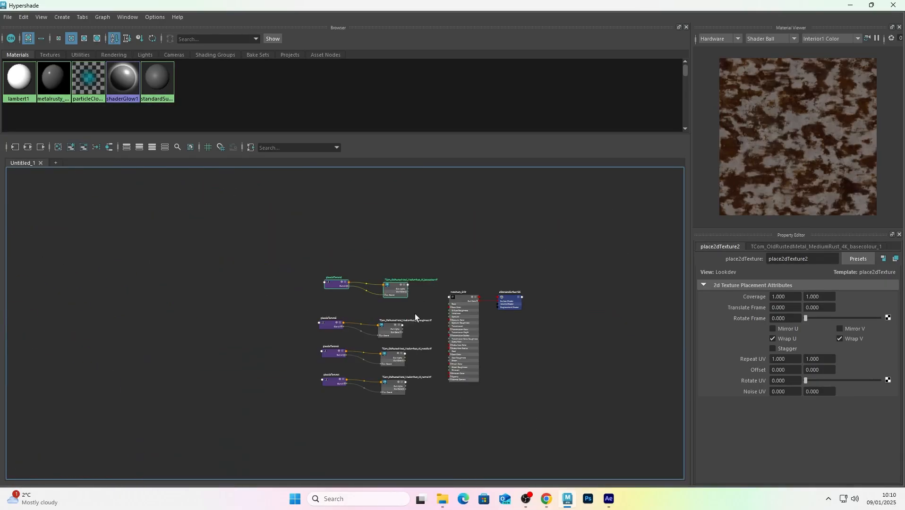
pyautogui.scroll(4, 411, 313)
pyautogui.moveTo(124, 191); pyautogui.dragTo(302, 295)
pyautogui.moveTo(358, 282); pyautogui.dragTo(335, 306)
pyautogui.click(404, 293)
# Select the metalrusty_SHD shader and collapse its Specular attributes, keeping the Base attributes expanded
pyautogui.keyDown('alt'); pyautogui.moveTo(428, 293); pyautogui.dragTo(419, 265, button='middle'); pyautogui.keyUp('alt')
pyautogui.click(528, 268)
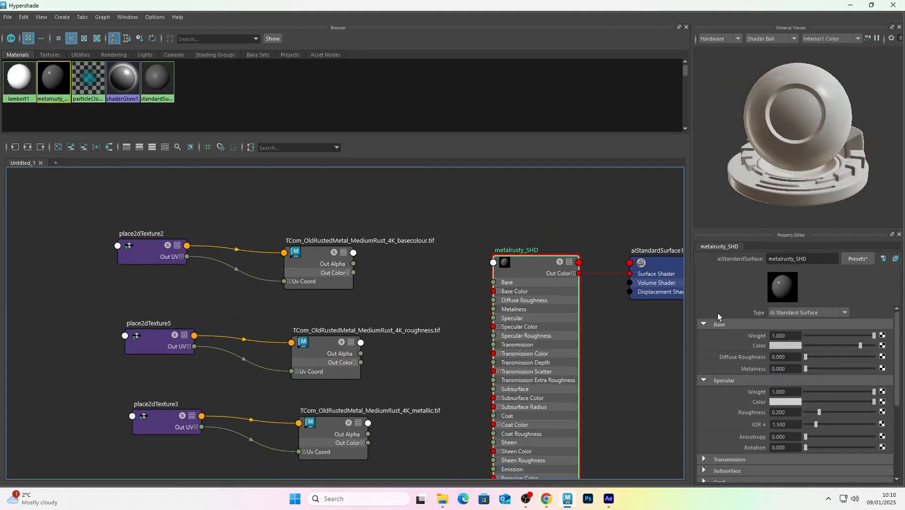
pyautogui.press('a')
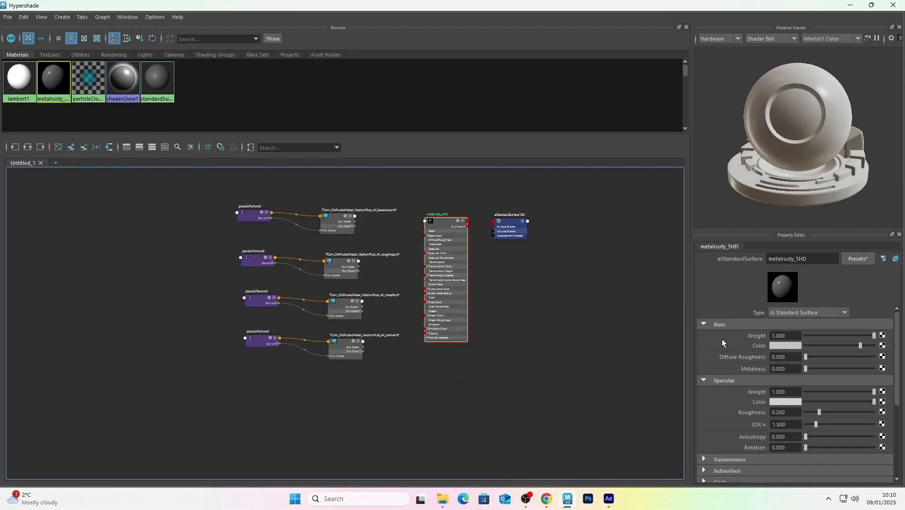
pyautogui.click(704, 324)
pyautogui.click(704, 335)
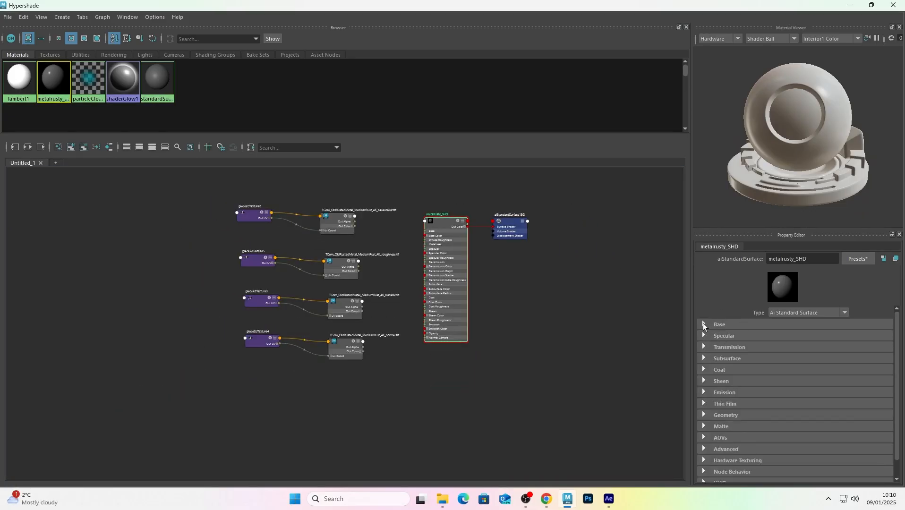
pyautogui.click(703, 324)
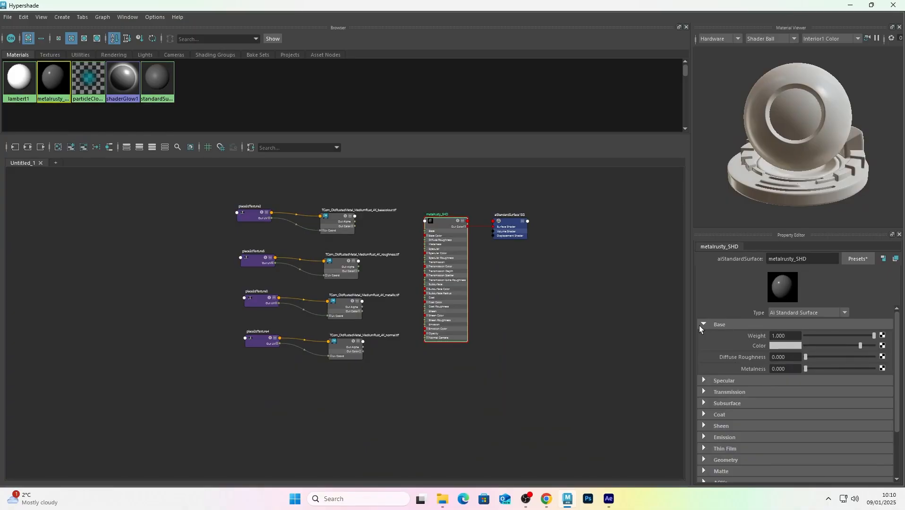
# Nudge the metalrusty_SHD node slightly closer to the texture nodes in the graph
pyautogui.scroll(-1, 585, 293)
pyautogui.scroll(2, 585, 294)
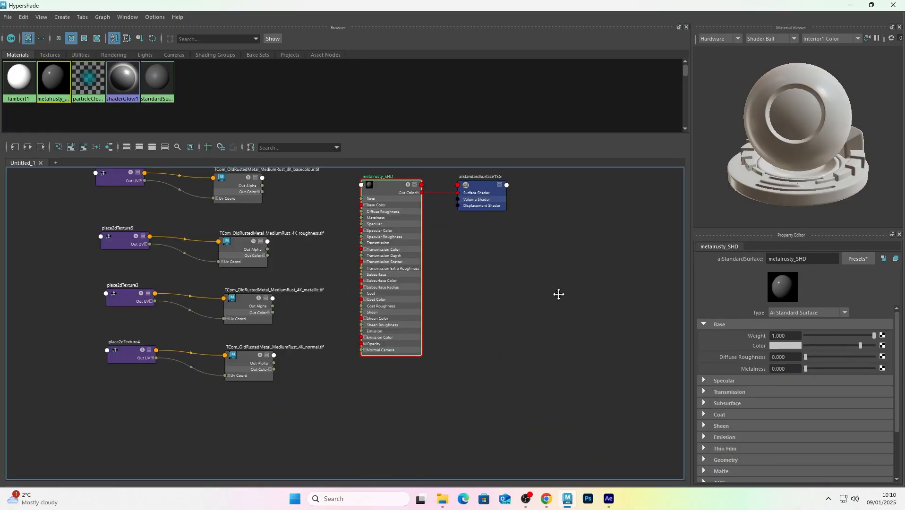
pyautogui.keyDown('alt'); pyautogui.moveTo(554, 291); pyautogui.dragTo(609, 336, button='middle'); pyautogui.keyUp('alt')
pyautogui.scroll(3, 371, 225)
pyautogui.scroll(-2, 367, 228)
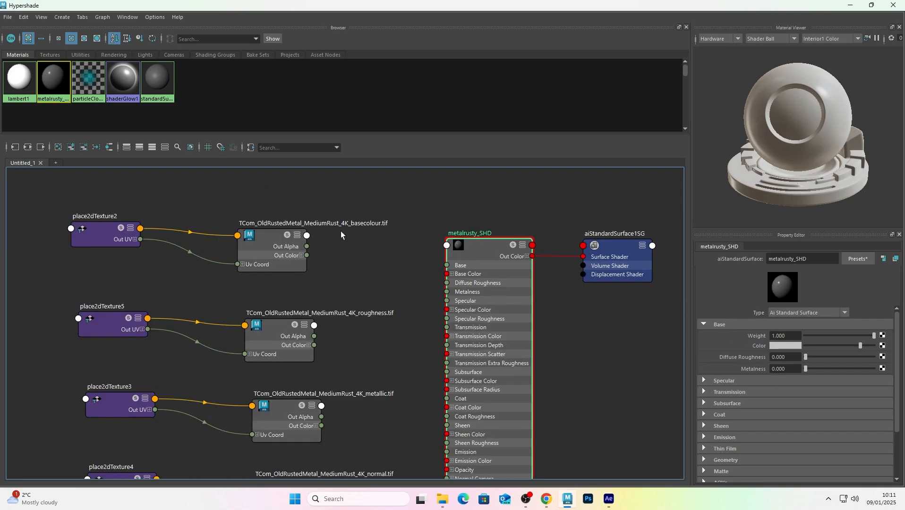
pyautogui.scroll(-2, 273, 241)
pyautogui.scroll(3, 274, 244)
pyautogui.keyDown('alt'); pyautogui.moveTo(412, 257); pyautogui.dragTo(368, 260, button='middle'); pyautogui.keyUp('alt')
pyautogui.moveTo(571, 269)
pyautogui.mouseDown()
pyautogui.moveTo(531, 227)
pyautogui.moveTo(538, 250)
pyautogui.moveTo(558, 263)
pyautogui.mouseUp()
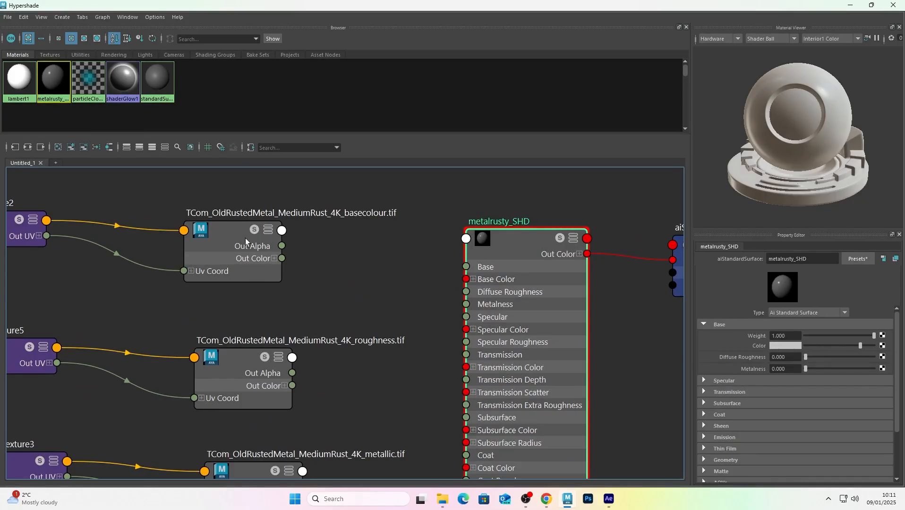
pyautogui.scroll(-3, 249, 237)
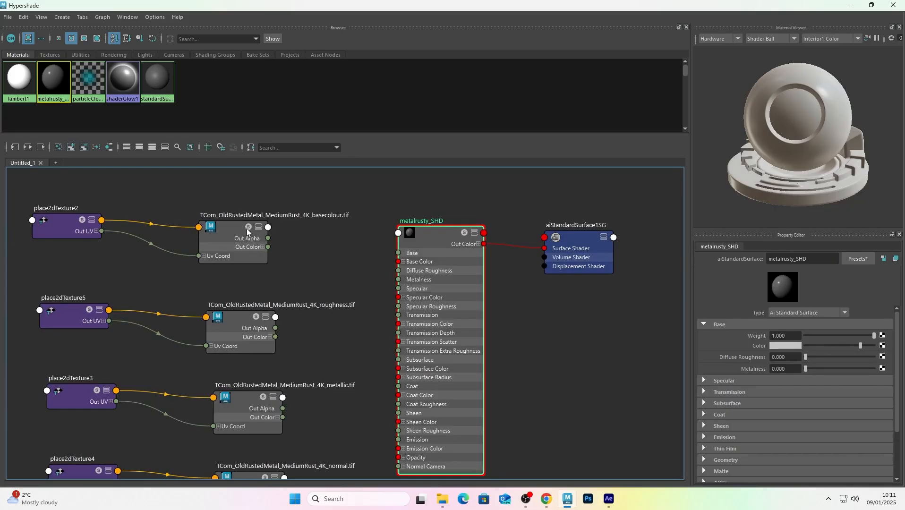
pyautogui.scroll(3, 411, 265)
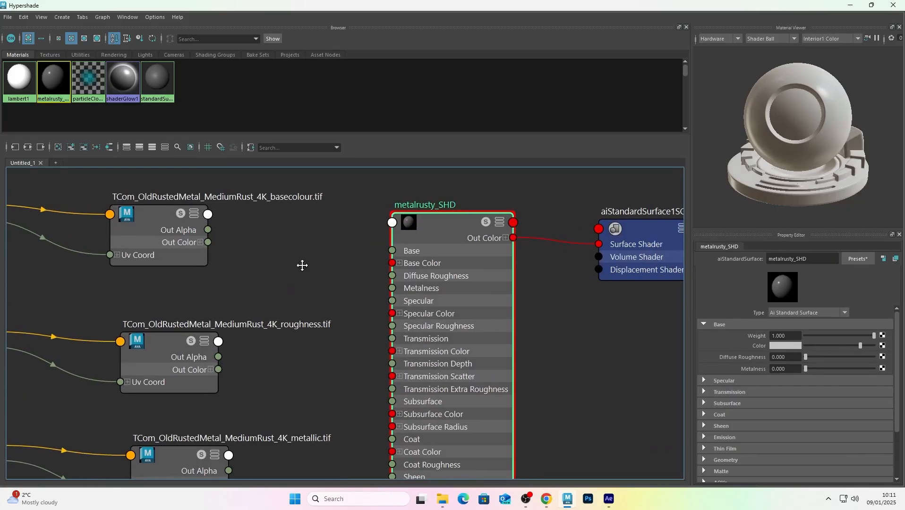
pyautogui.moveTo(440, 226); pyautogui.dragTo(438, 235)
pyautogui.click(331, 228)
pyautogui.click(438, 238)
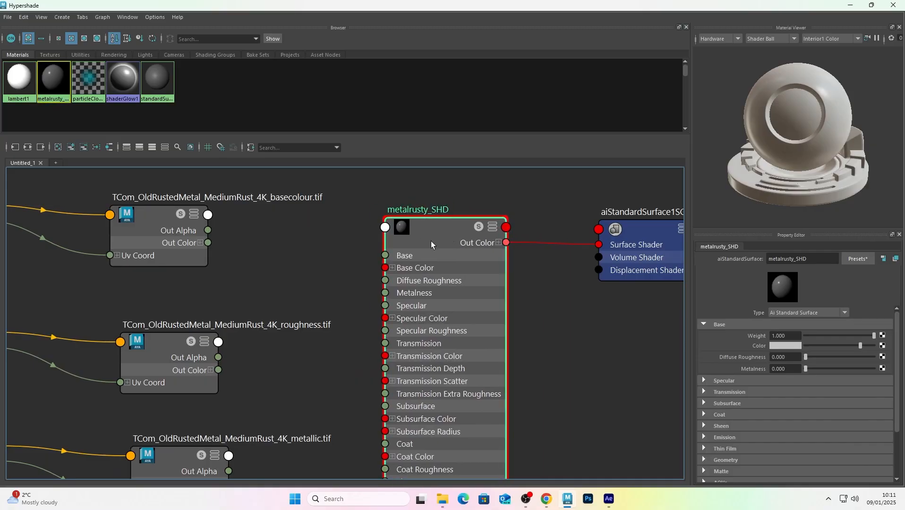
# Connect the base colour texture to the Base Color of metalrusty_SHD and take a closer look at the shader ball preview
pyautogui.scroll(1, 152, 220)
pyautogui.scroll(-1, 154, 232)
pyautogui.scroll(1, 156, 235)
pyautogui.scroll(-2, 155, 235)
pyautogui.scroll(2, 156, 235)
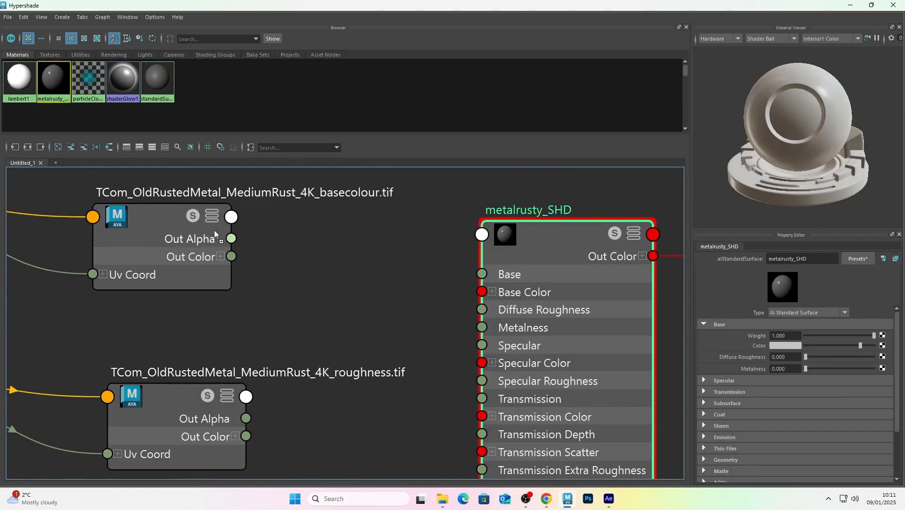
pyautogui.moveTo(693, 338); pyautogui.dragTo(745, 345, button='middle')
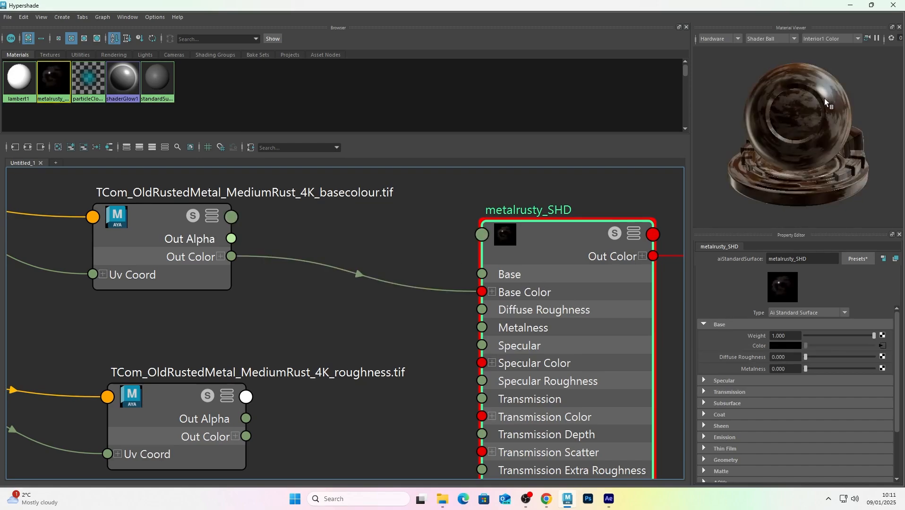
pyautogui.keyDown('alt'); pyautogui.moveTo(826, 98); pyautogui.dragTo(802, 111); pyautogui.keyUp('alt')
pyautogui.keyDown('alt'); pyautogui.moveTo(802, 111); pyautogui.dragTo(833, 111, button='right'); pyautogui.keyUp('alt')
# Rearrange the graph so the metallic texture and its placement node sit above the roughness texture row
pyautogui.scroll(-4, 322, 291)
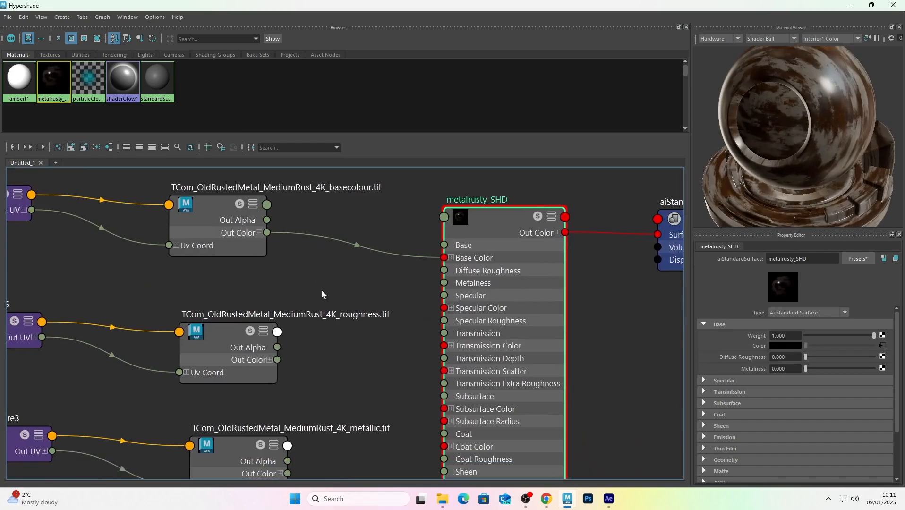
pyautogui.scroll(2, 302, 307)
pyautogui.moveTo(168, 244); pyautogui.dragTo(172, 349)
pyautogui.moveTo(223, 338); pyautogui.dragTo(203, 264)
pyautogui.moveTo(47, 297); pyautogui.dragTo(316, 331)
pyautogui.scroll(3, 380, 303)
pyautogui.scroll(-3, 376, 301)
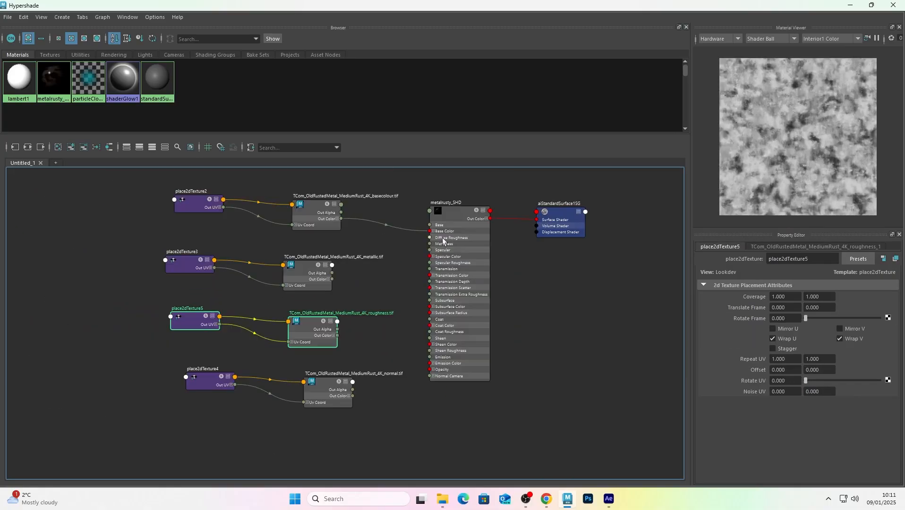
# Connect the metallic texture's Out Alpha to the Metalness attribute of metalrusty_SHD
pyautogui.click(464, 217)
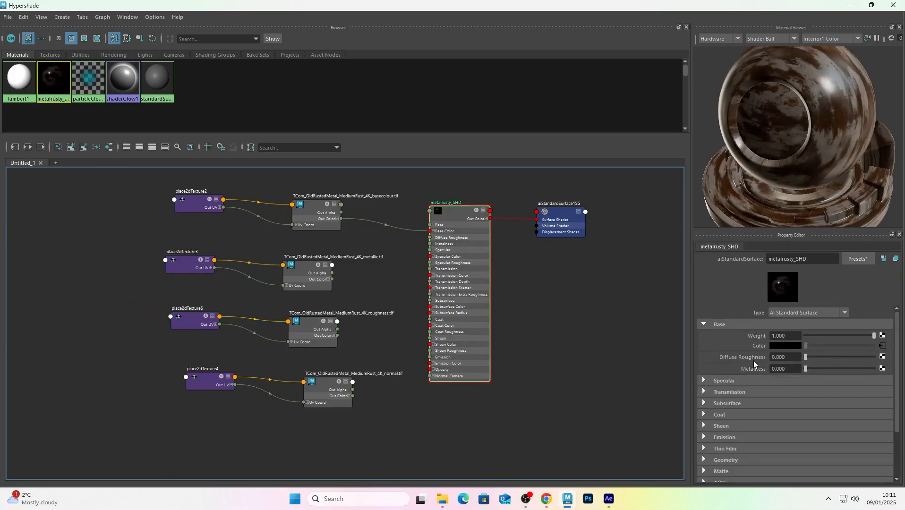
pyautogui.scroll(2, 293, 283)
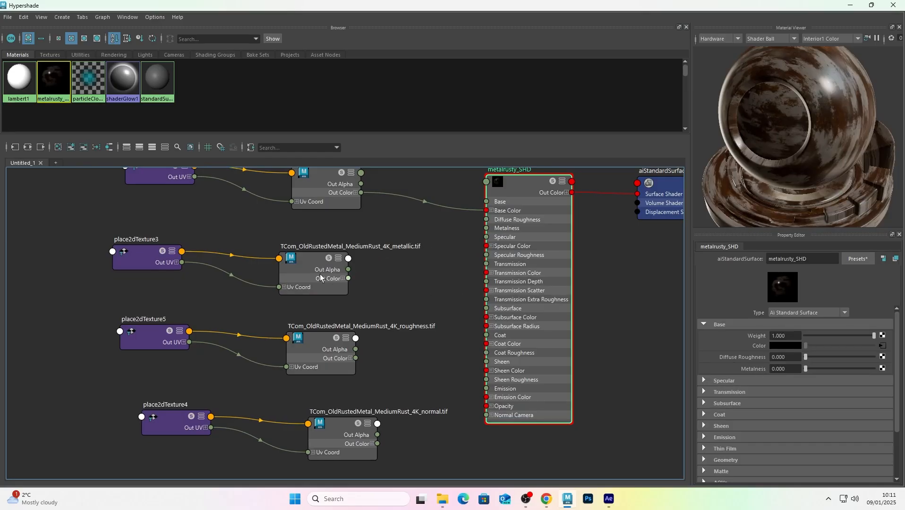
pyautogui.moveTo(628, 329); pyautogui.dragTo(726, 367, button='middle')
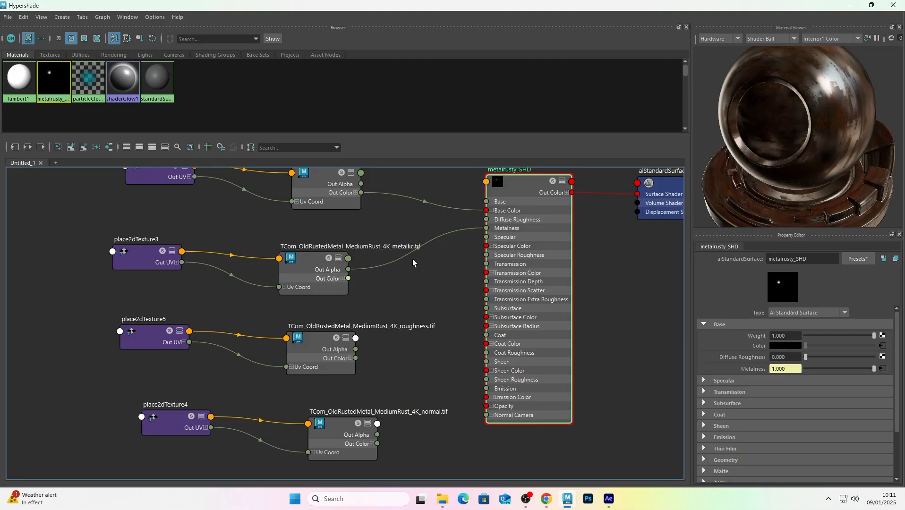
# Set the metallic texture's color space to the Utility option Raw and enable Alpha Is Luminance
pyautogui.moveTo(329, 263); pyautogui.dragTo(324, 260)
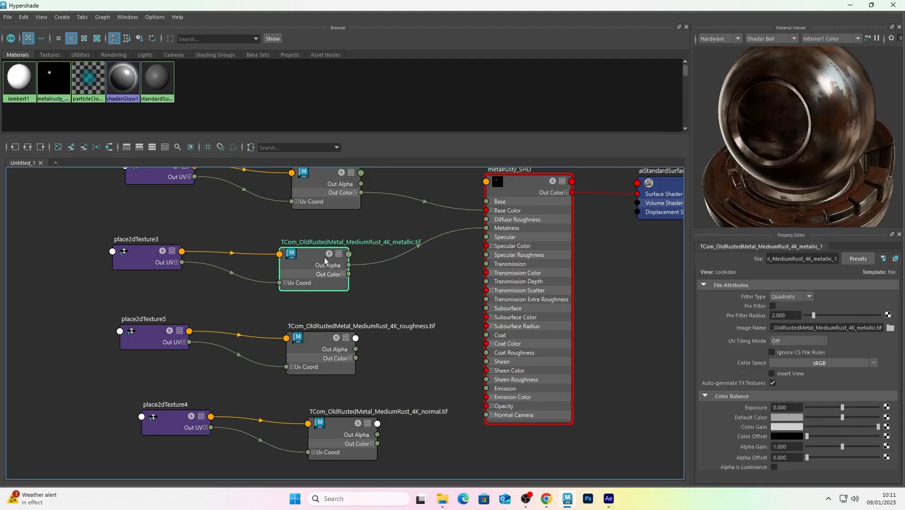
pyautogui.click(872, 364)
pyautogui.moveTo(855, 392)
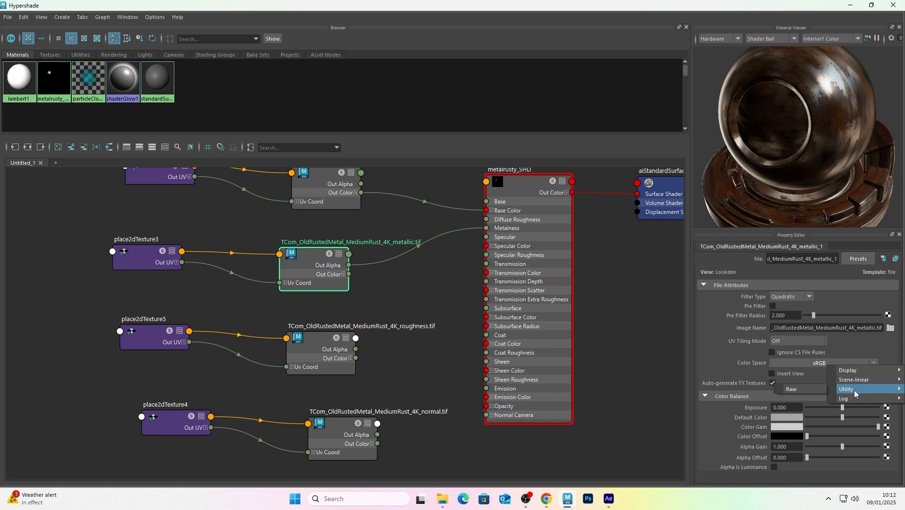
pyautogui.click(802, 392)
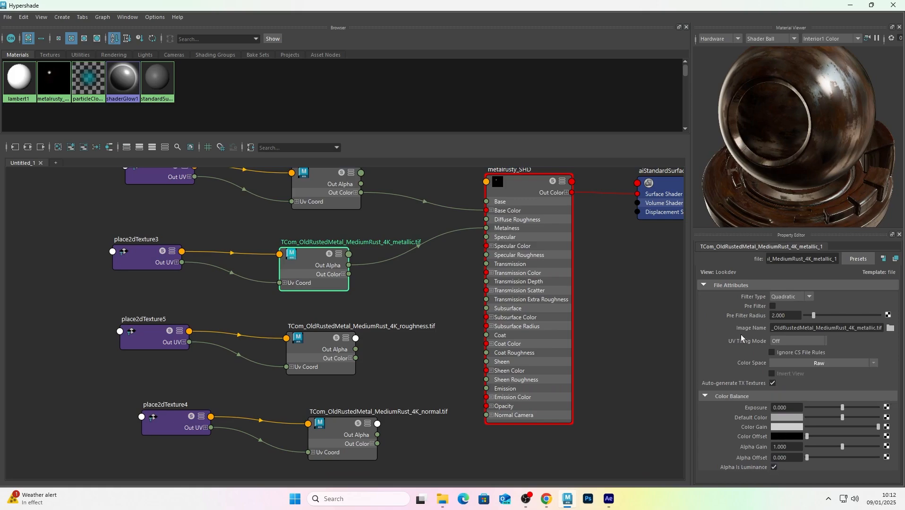
# Connect the roughness texture's Out Alpha to the Specular Roughness of metalrusty_SHD and orbit the material preview
pyautogui.scroll(-2, 440, 292)
pyautogui.scroll(4, 445, 293)
pyautogui.scroll(-1, 446, 293)
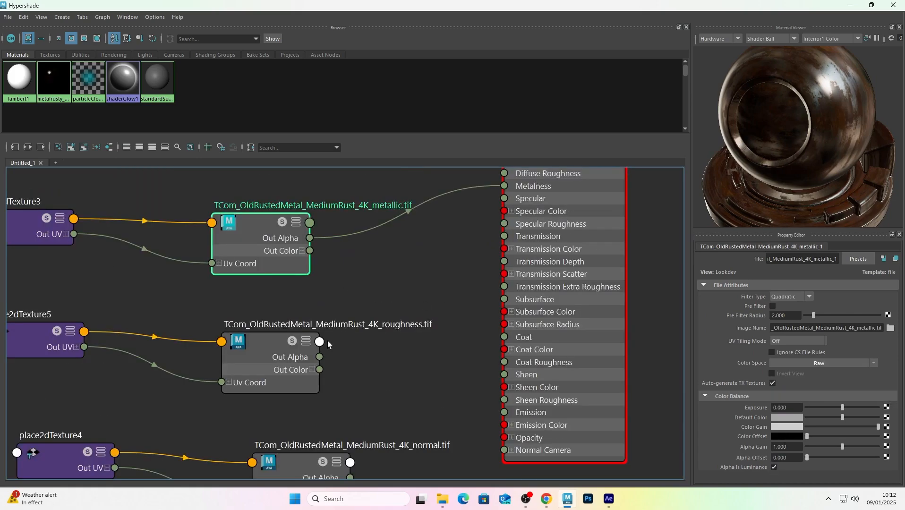
pyautogui.scroll(-4, 397, 307)
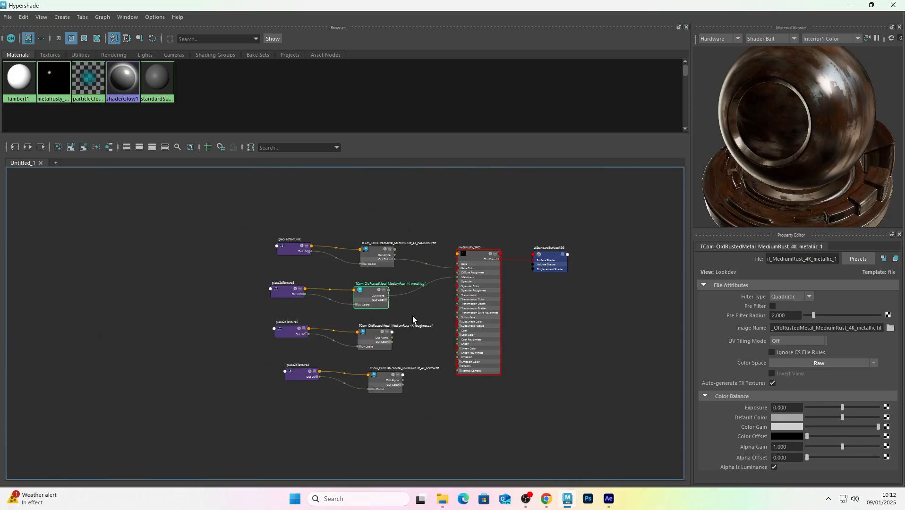
pyautogui.click(479, 256)
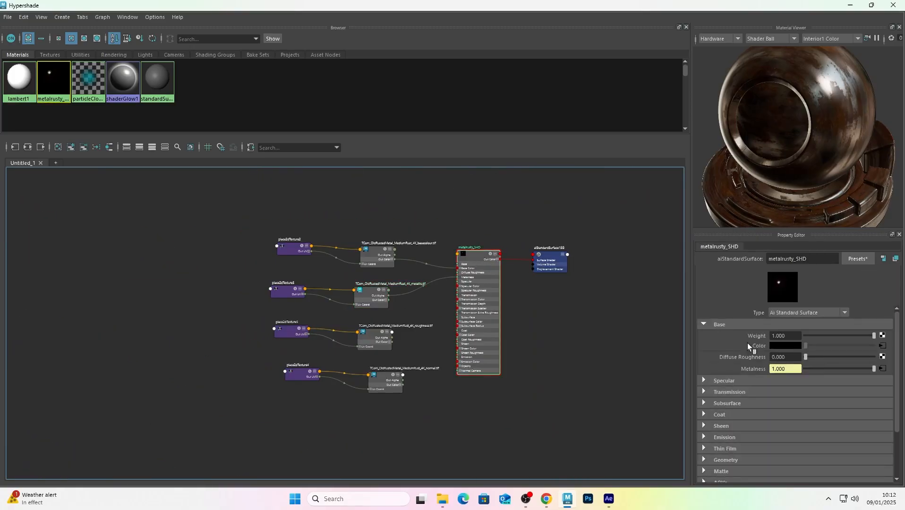
pyautogui.click(705, 380)
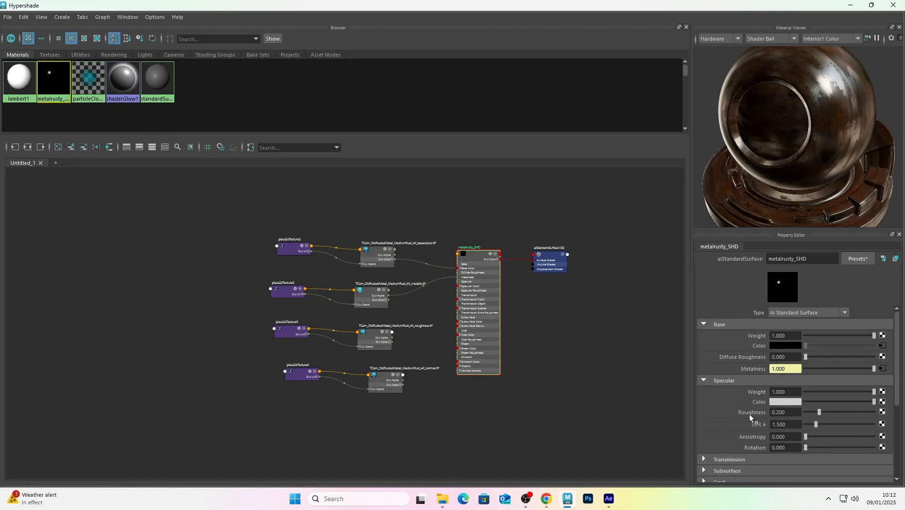
pyautogui.scroll(5, 423, 343)
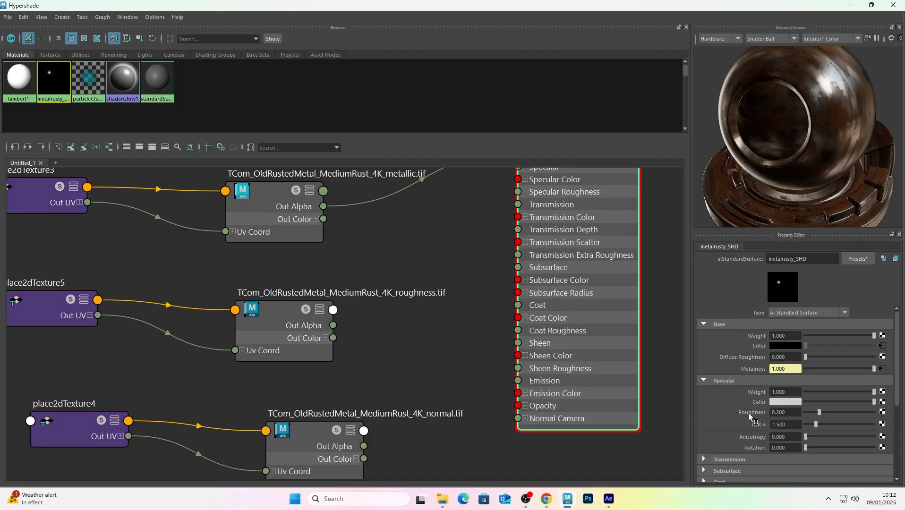
pyautogui.scroll(3, 300, 325)
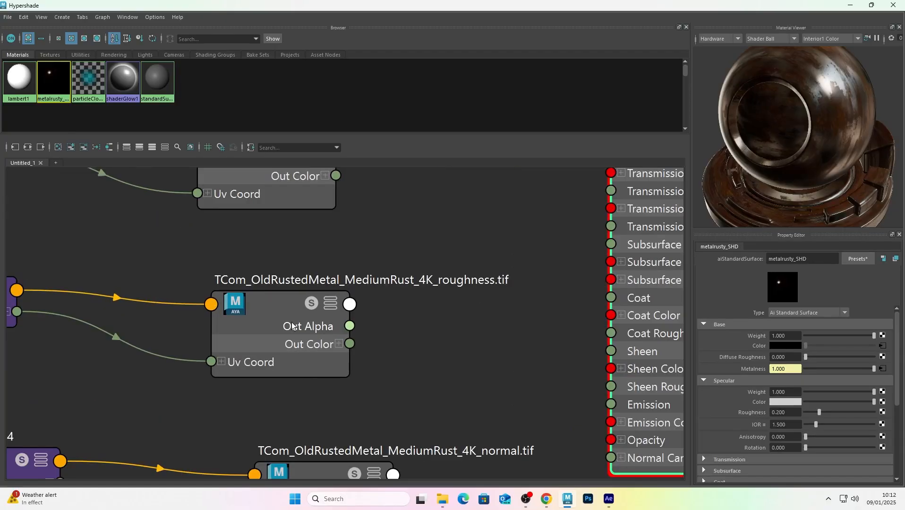
pyautogui.moveTo(772, 411); pyautogui.dragTo(754, 408)
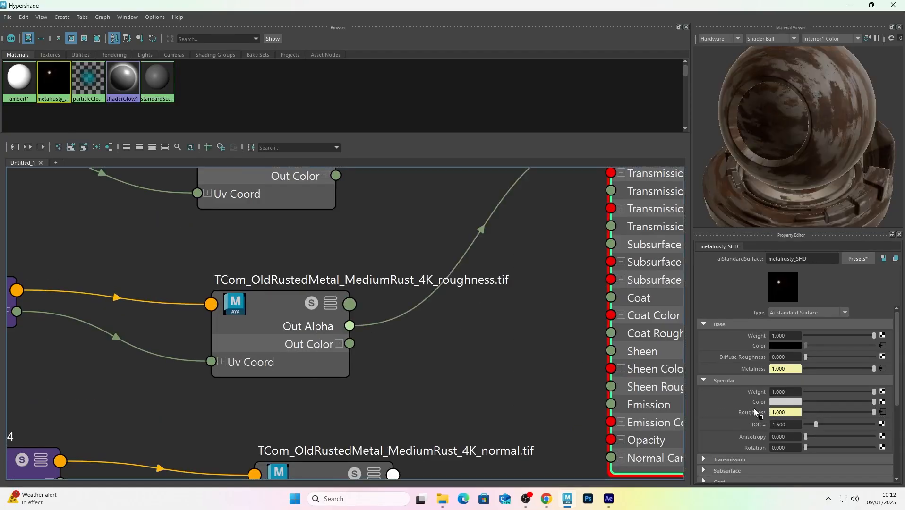
pyautogui.moveTo(808, 198); pyautogui.dragTo(771, 132)
# Set the roughness texture's color space to the Utility option Raw and enable Alpha Is Luminance
pyautogui.click(309, 297)
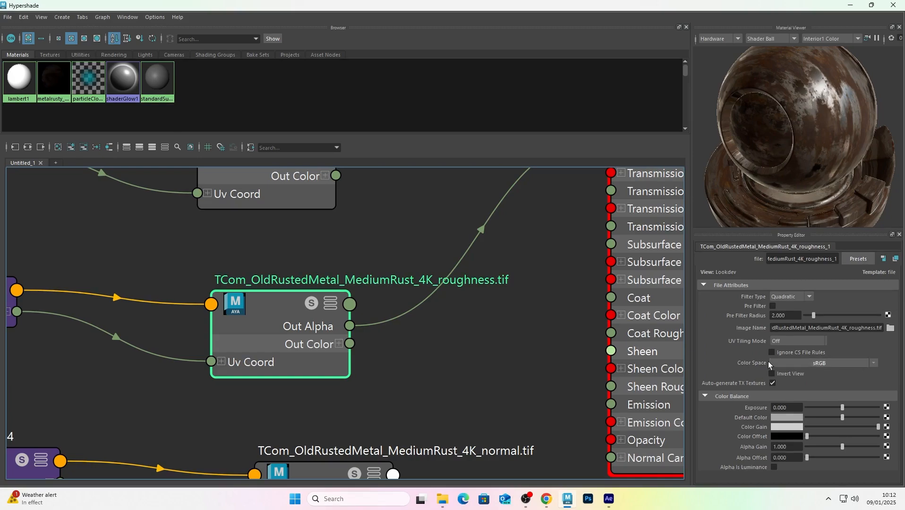
pyautogui.click(844, 360)
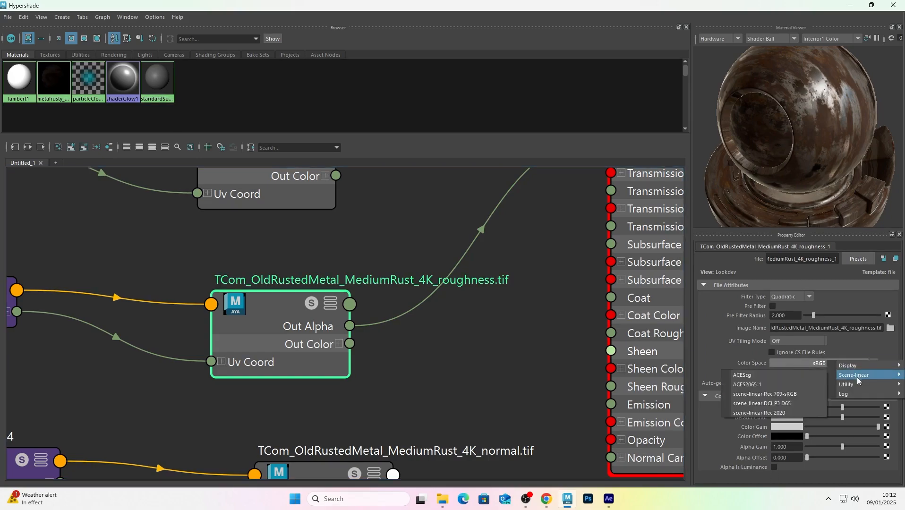
pyautogui.click(840, 384)
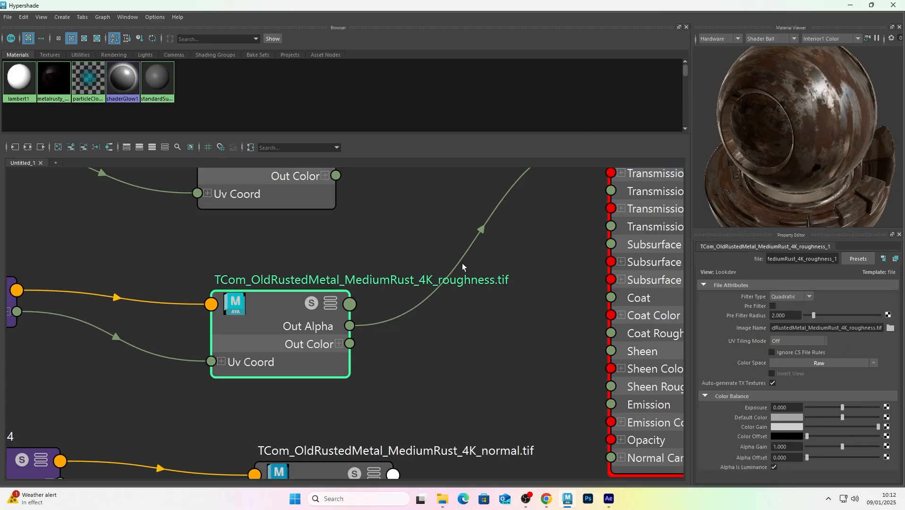
# Move the normal texture node and its place2dTexture node further below and to the left of the roughness texture row
pyautogui.scroll(-6, 494, 326)
pyautogui.moveTo(326, 394); pyautogui.dragTo(402, 365)
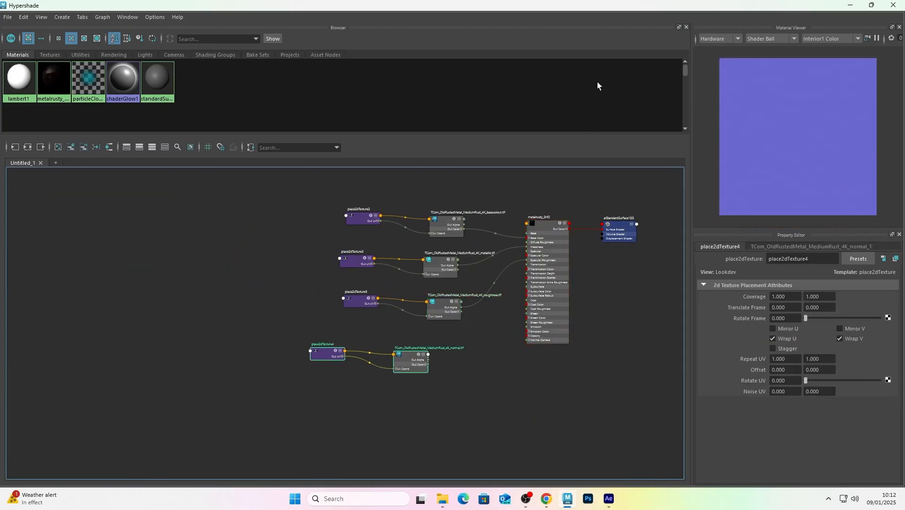
pyautogui.moveTo(589, 4); pyautogui.dragTo(597, 67)
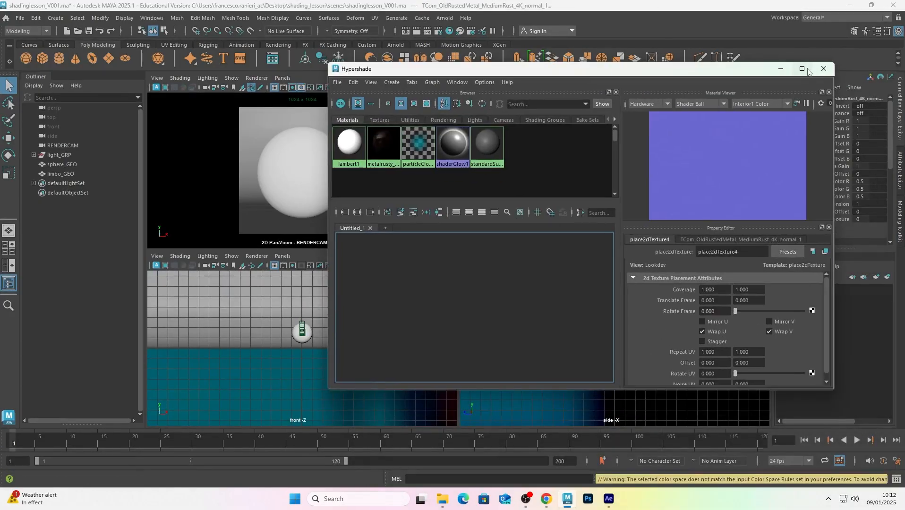
pyautogui.click(802, 69)
pyautogui.scroll(5, 501, 338)
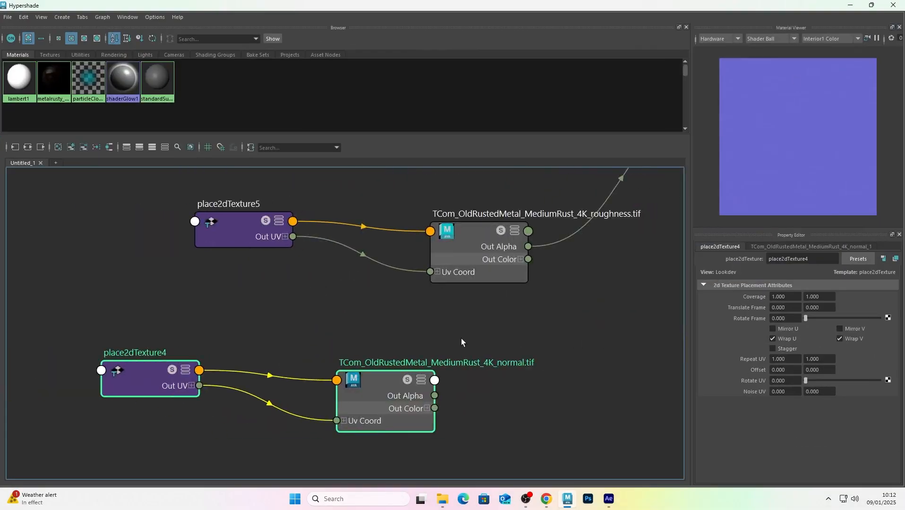
# Select the metalrusty_SHD node and expand its Geometry attributes to examine the Bump Mapping slot
pyautogui.scroll(-8, 397, 329)
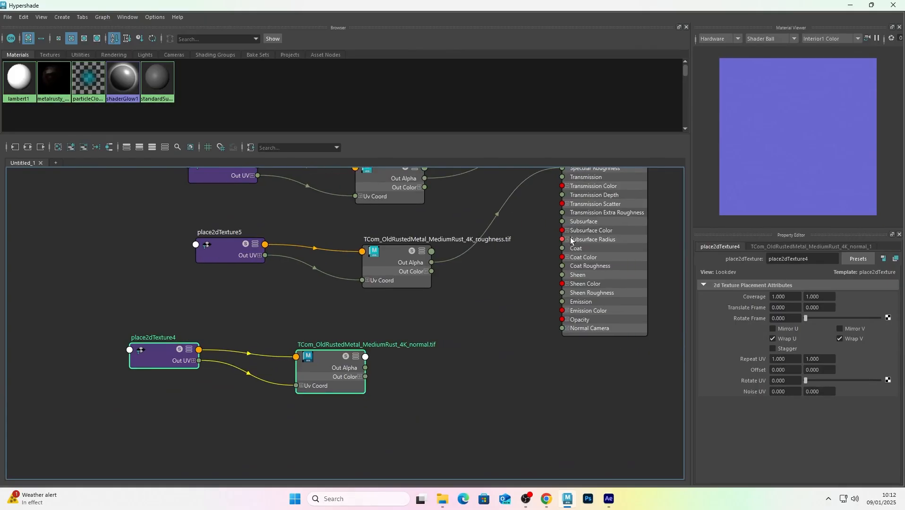
pyautogui.click(538, 254)
pyautogui.scroll(3, 483, 339)
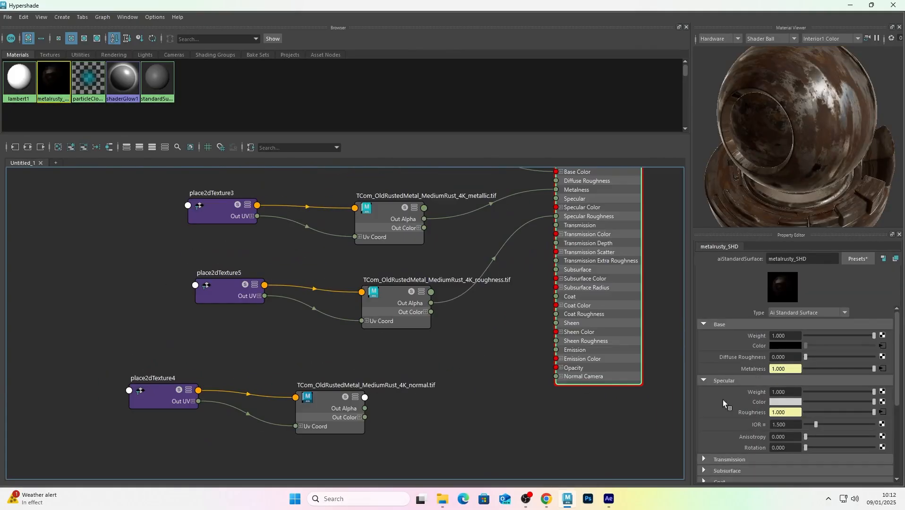
pyautogui.scroll(-5, 800, 404)
pyautogui.click(721, 397)
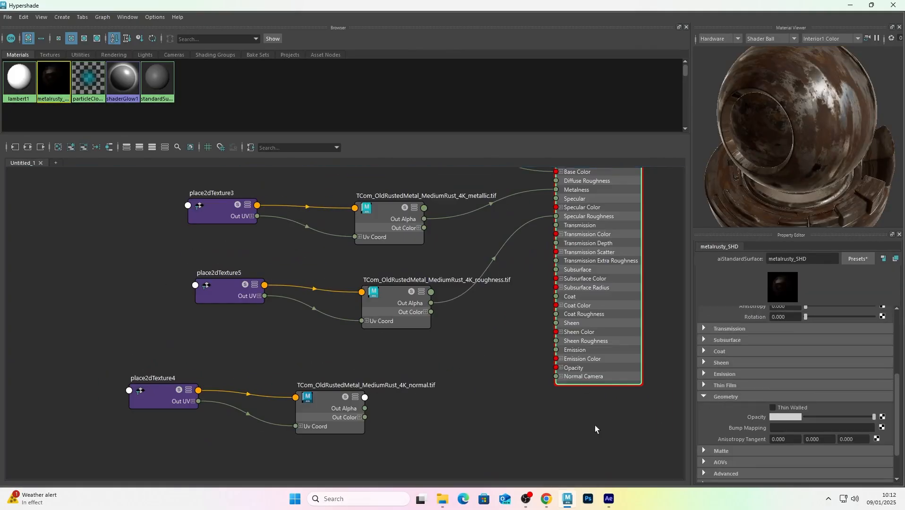
pyautogui.scroll(-5, 345, 401)
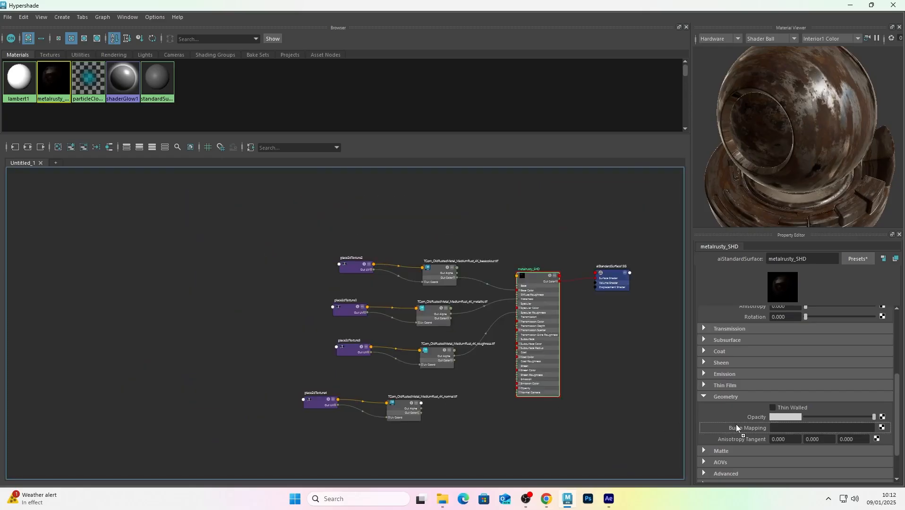
pyautogui.scroll(5, 416, 392)
pyautogui.scroll(-3, 449, 373)
pyautogui.scroll(1, 468, 397)
pyautogui.scroll(2, 659, 260)
pyautogui.scroll(2, 480, 326)
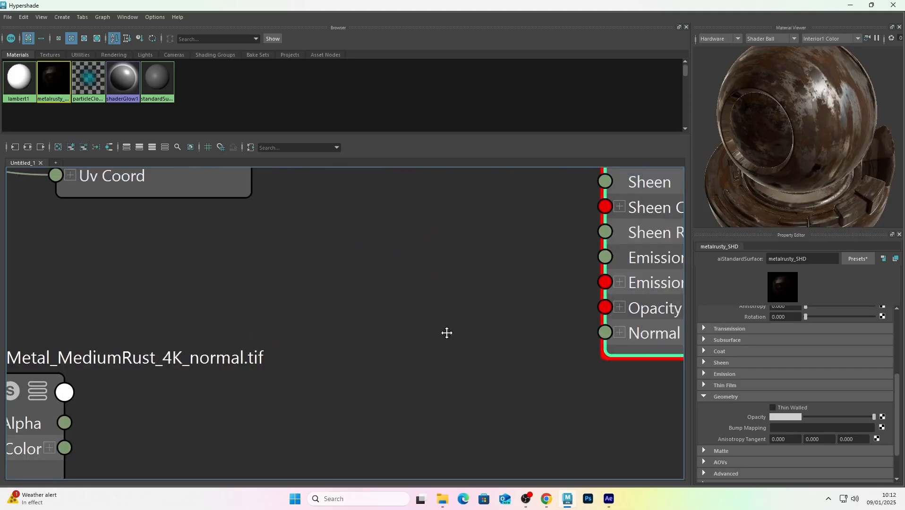
# Create an aiNormalMap node and place it between the normal texture and metalrusty_SHD
pyautogui.scroll(-5, 480, 326)
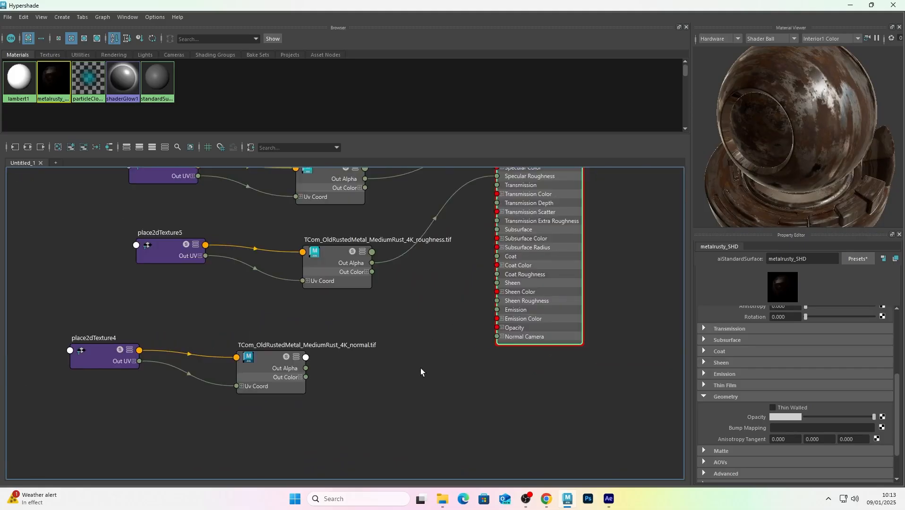
pyautogui.scroll(-3, 425, 368)
pyautogui.scroll(3, 410, 357)
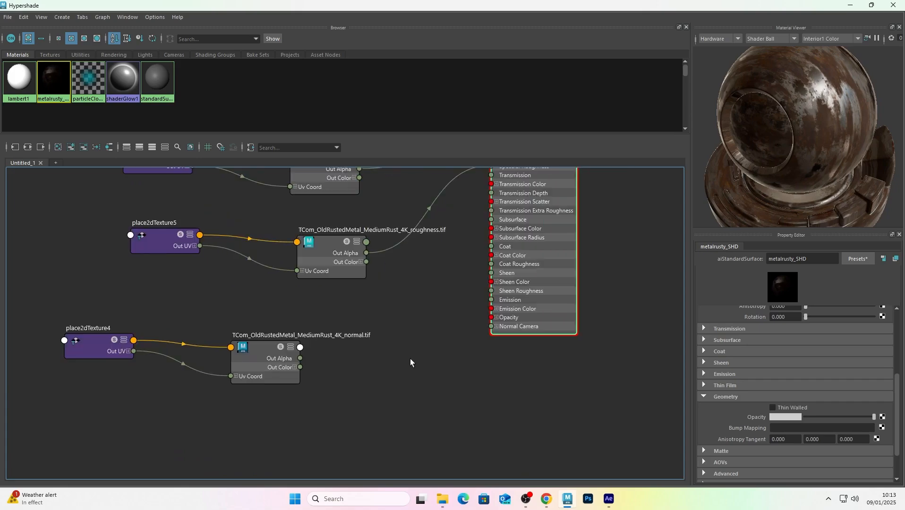
pyautogui.press('Tab')
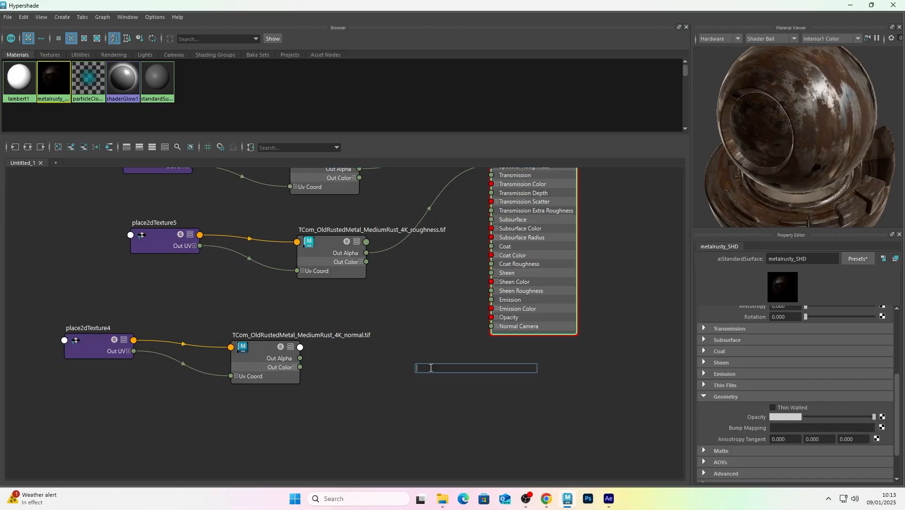
pyautogui.press('Tab')
pyautogui.press('Tab')
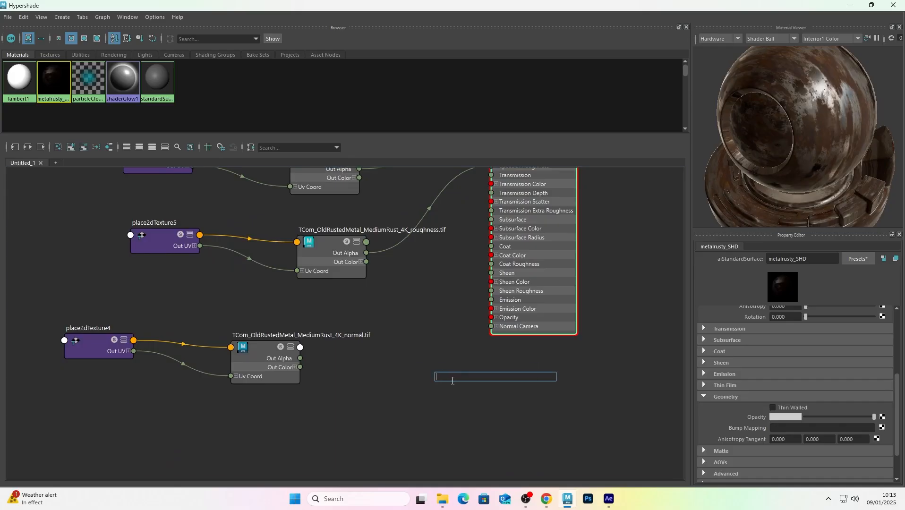
pyautogui.write('ainorm')
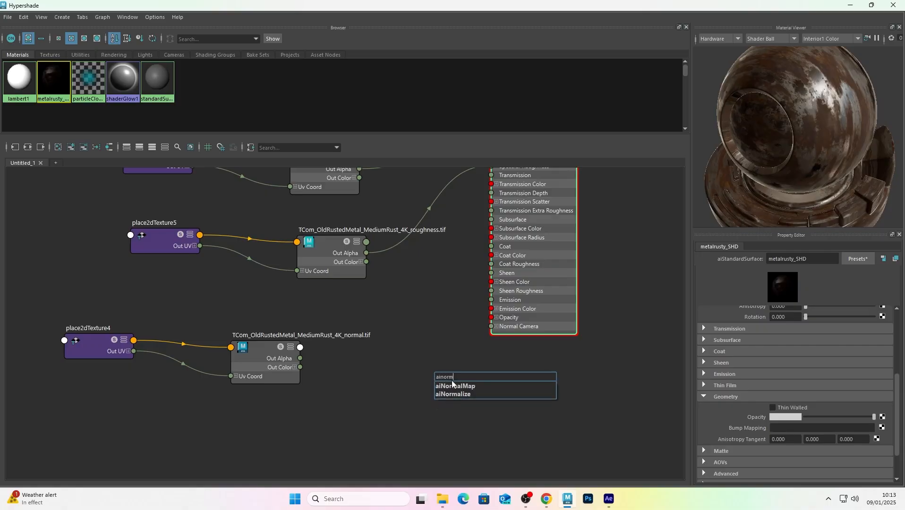
pyautogui.click(455, 386)
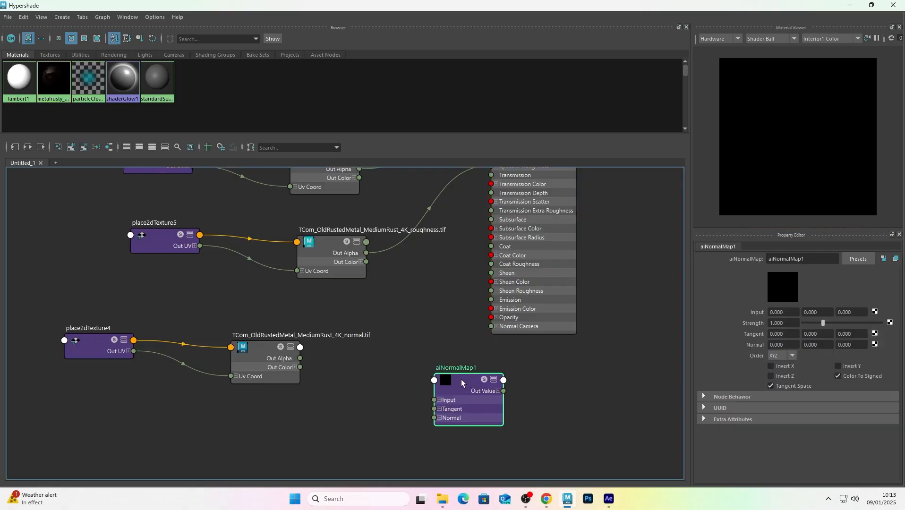
pyautogui.moveTo(461, 379); pyautogui.dragTo(418, 344)
pyautogui.scroll(3, 370, 378)
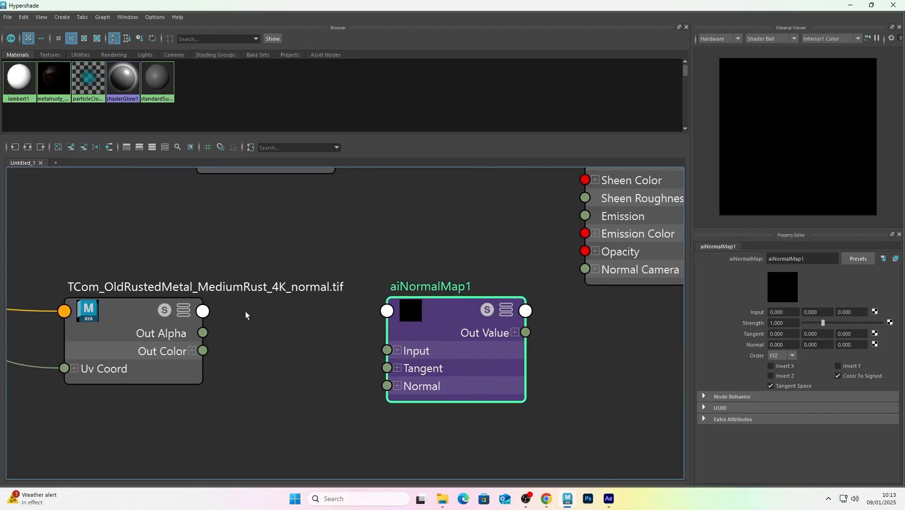
pyautogui.moveTo(453, 314); pyautogui.dragTo(419, 293)
pyautogui.click(180, 310)
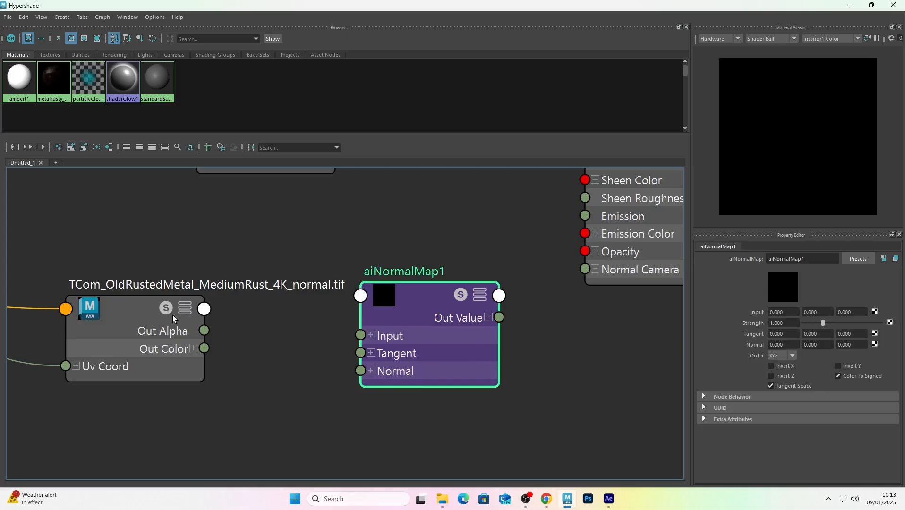
pyautogui.keyDown('alt'); pyautogui.moveTo(313, 261); pyautogui.dragTo(261, 283, button='middle'); pyautogui.keyUp('alt')
pyautogui.scroll(-3, 267, 286)
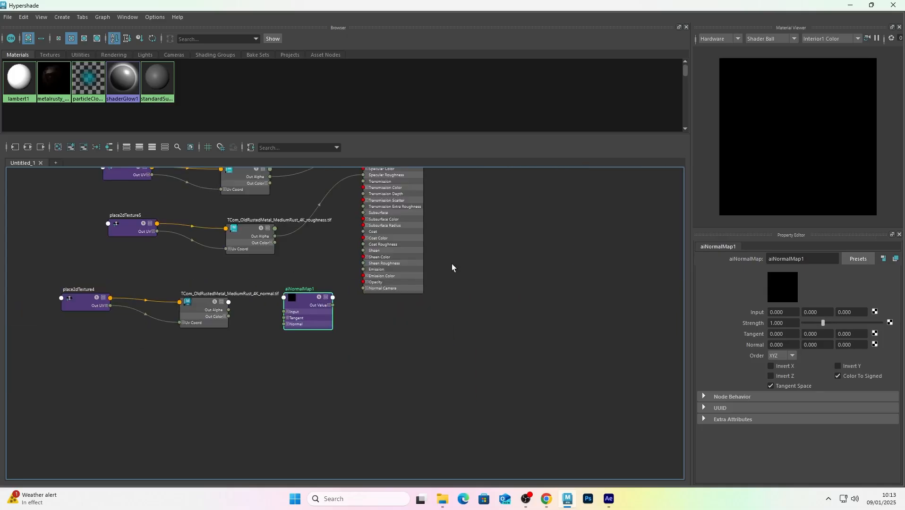
pyautogui.scroll(1, 287, 298)
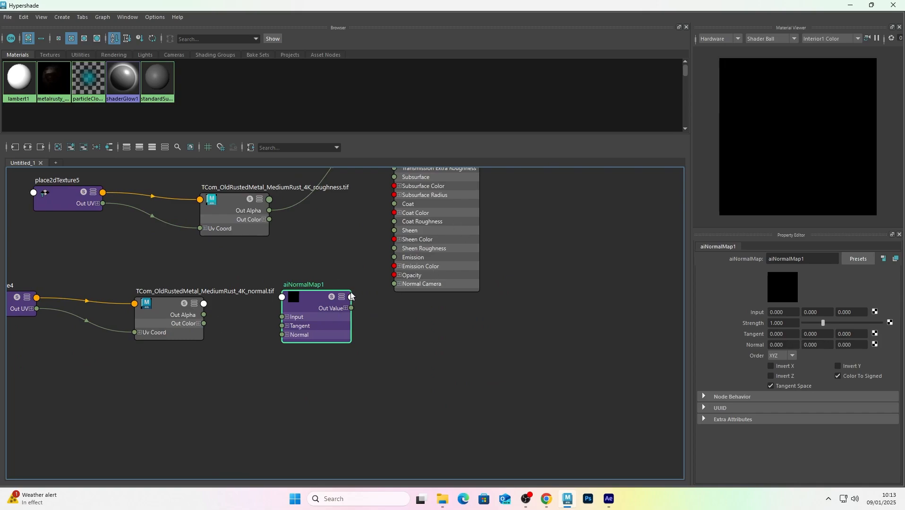
pyautogui.scroll(3, 369, 279)
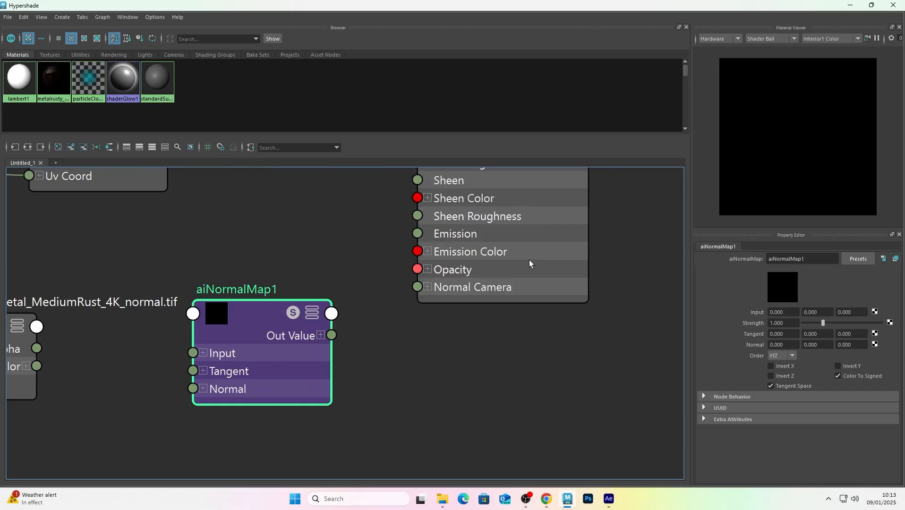
pyautogui.scroll(2, 132, 354)
pyautogui.keyDown('alt'); pyautogui.moveTo(132, 354); pyautogui.dragTo(234, 354, button='middle'); pyautogui.keyUp('alt')
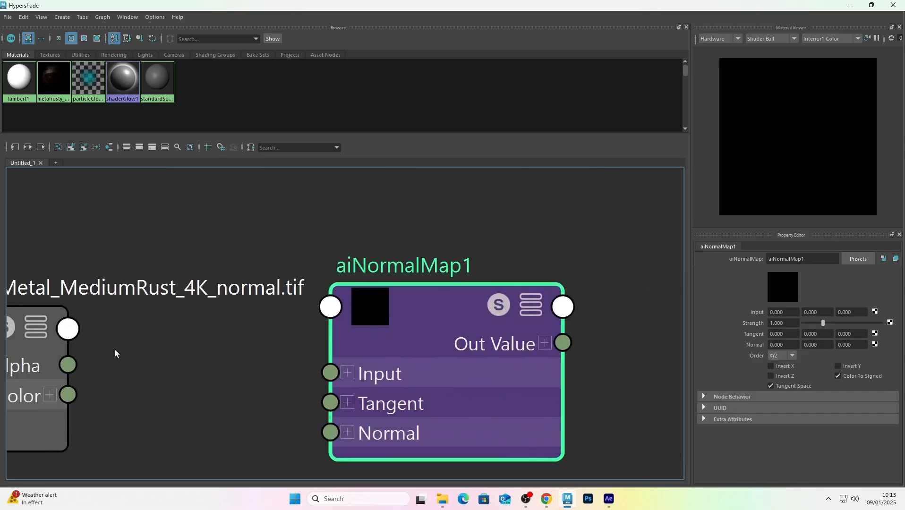
pyautogui.scroll(-7, 178, 316)
pyautogui.keyDown('alt'); pyautogui.moveTo(200, 308); pyautogui.dragTo(291, 332, button='middle'); pyautogui.keyUp('alt')
pyautogui.scroll(1, 297, 321)
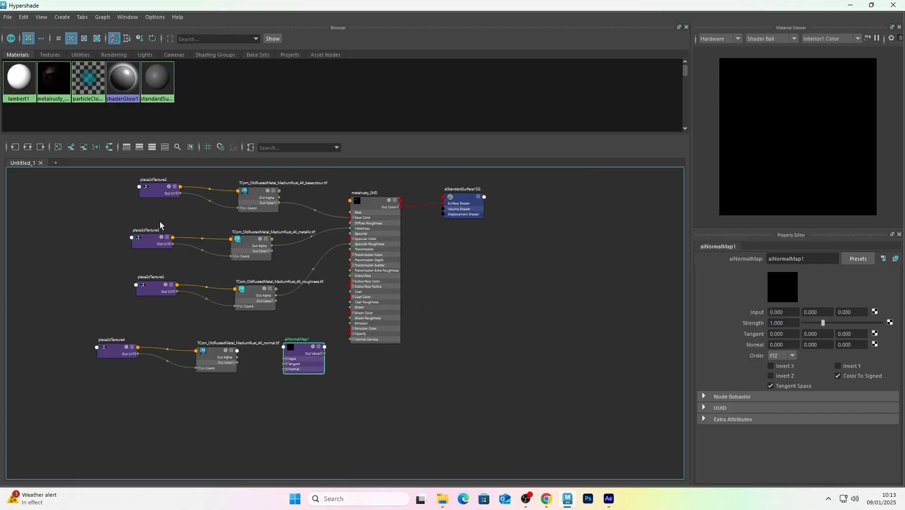
# Move all the place2dTexture nodes and the four file texture nodes further left to widen the spacing before metalrusty_SHD
pyautogui.scroll(-2, 107, 223)
pyautogui.keyDown('alt'); pyautogui.moveTo(106, 224); pyautogui.dragTo(142, 239, button='middle'); pyautogui.keyUp('alt')
pyautogui.moveTo(105, 201); pyautogui.dragTo(221, 341)
pyautogui.moveTo(176, 288); pyautogui.dragTo(78, 281)
pyautogui.moveTo(141, 201); pyautogui.dragTo(245, 336)
pyautogui.moveTo(250, 303); pyautogui.dragTo(198, 296)
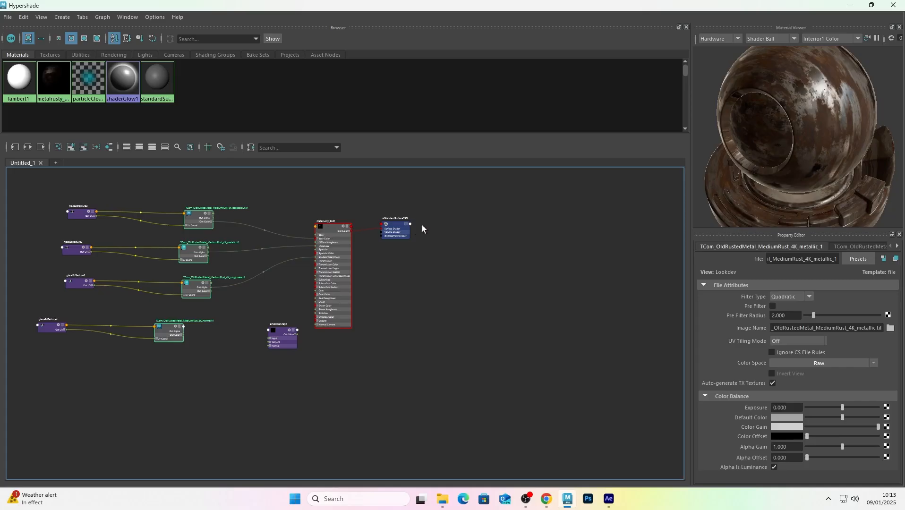
# Shift the four file texture nodes slightly right and down, and move aiNormalMap closer to the normal texture
pyautogui.scroll(5, 237, 332)
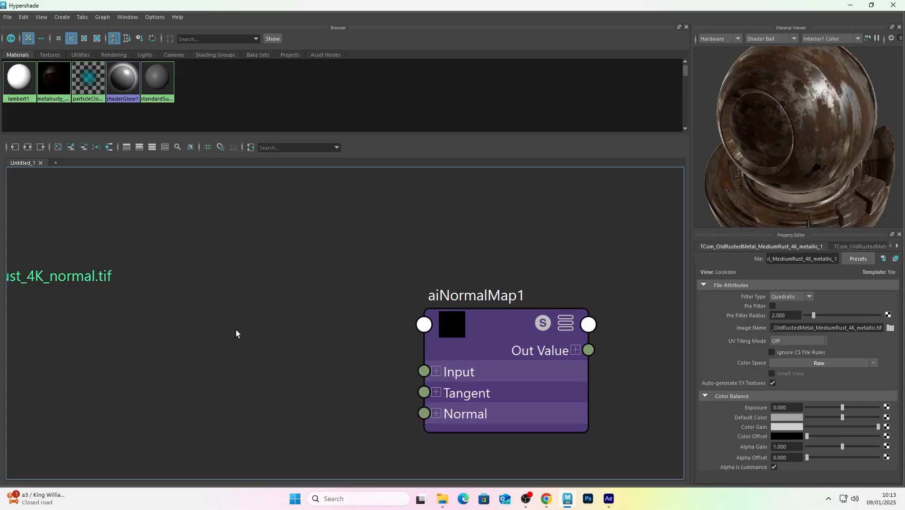
pyautogui.scroll(-2, 242, 331)
pyautogui.scroll(-4, 253, 338)
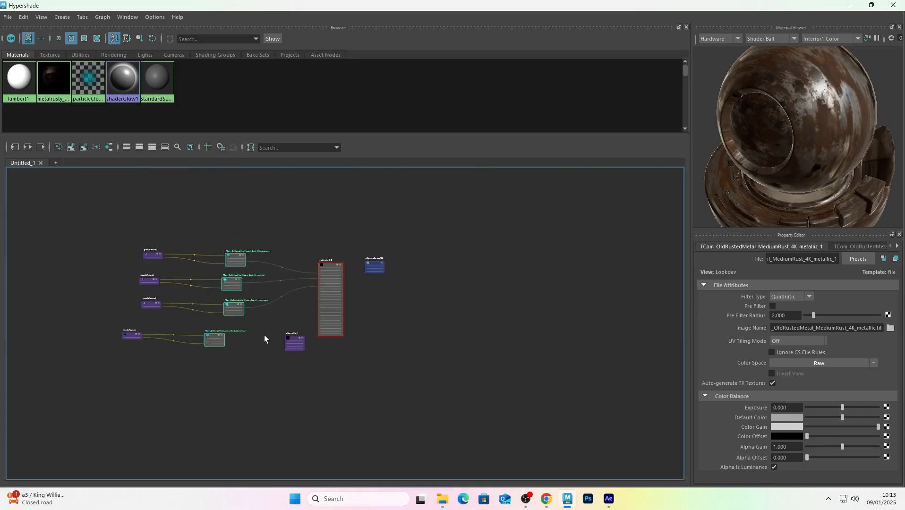
pyautogui.scroll(4, 262, 336)
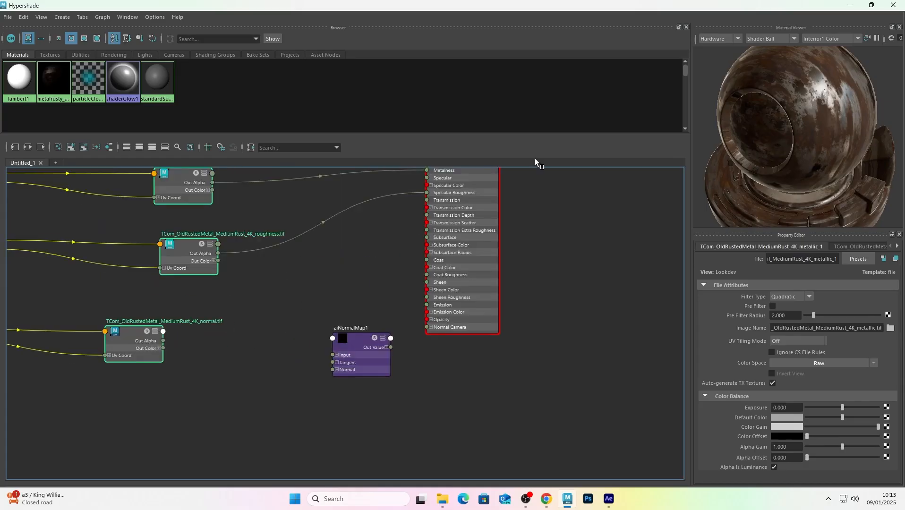
pyautogui.scroll(-8, 252, 246)
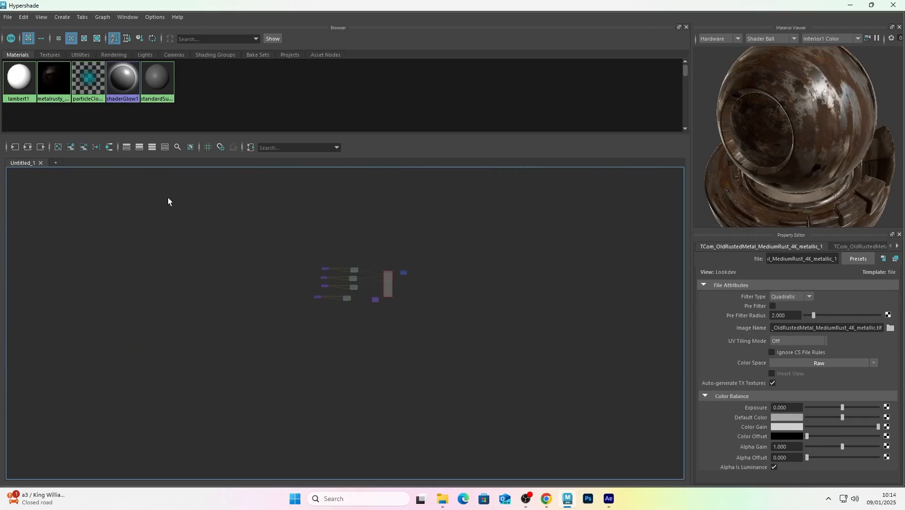
pyautogui.scroll(5, 395, 280)
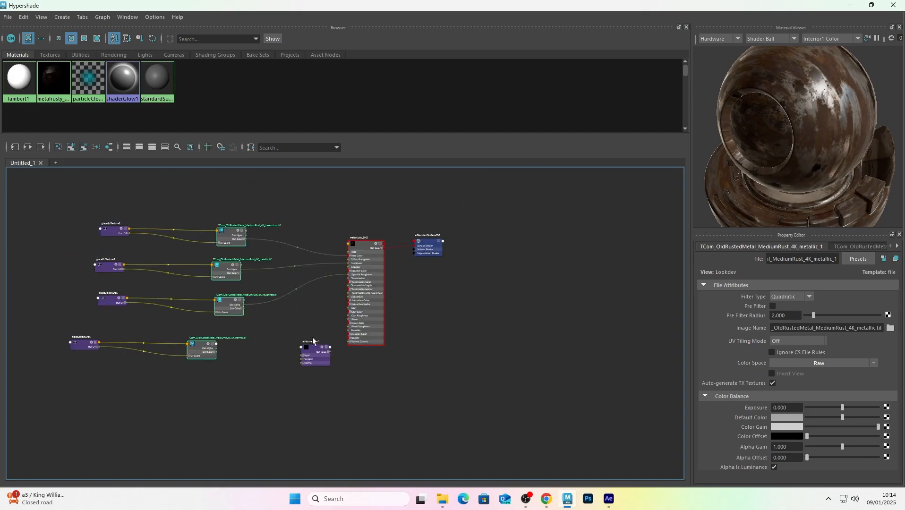
pyautogui.scroll(6, 340, 312)
pyautogui.scroll(-4, 378, 288)
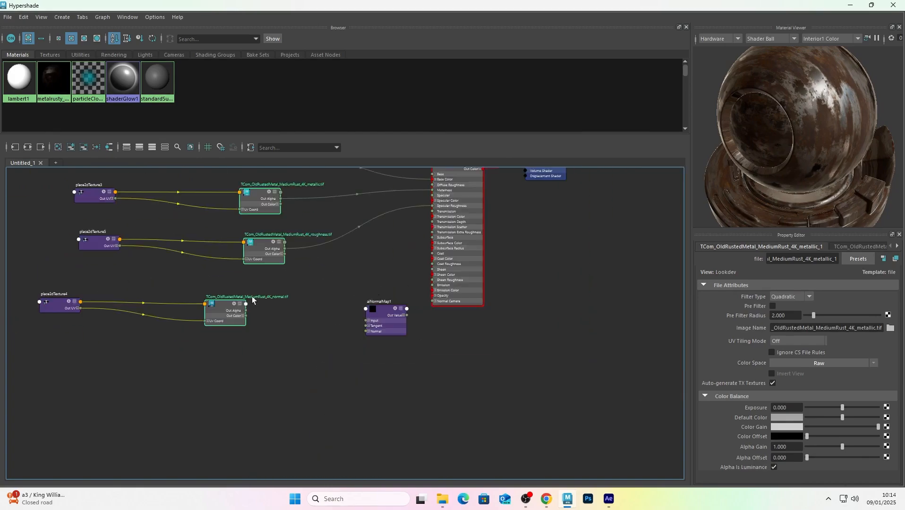
pyautogui.moveTo(234, 313); pyautogui.dragTo(240, 319)
pyautogui.moveTo(383, 313); pyautogui.dragTo(373, 304)
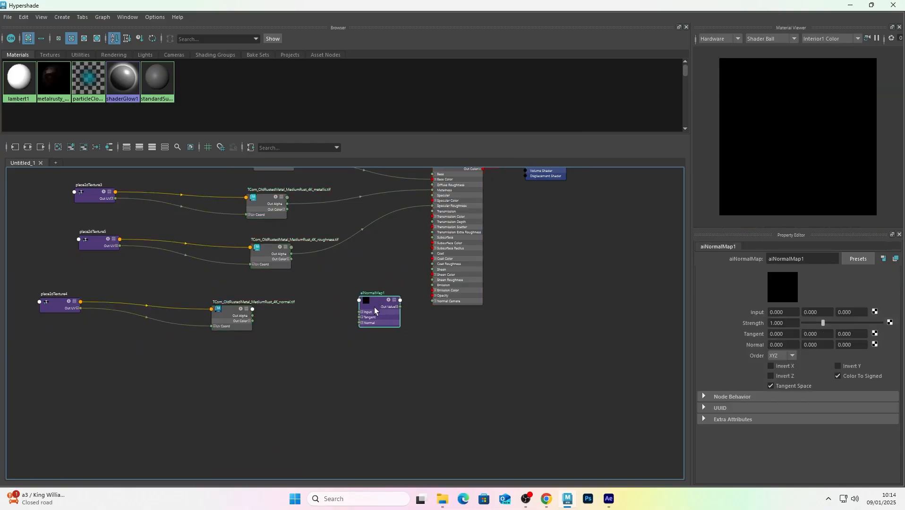
# Connect the normal texture's Out Color to the aiNormalMap Input, and the aiNormalMap Out Value to metalrusty_SHD's Normal Camera
pyautogui.scroll(-2, 371, 302)
pyautogui.scroll(6, 352, 305)
pyautogui.scroll(-8, 330, 315)
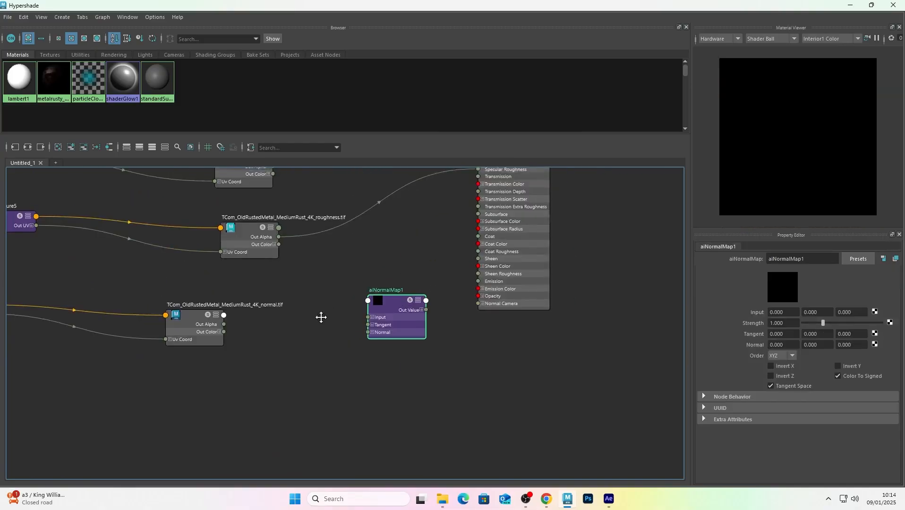
pyautogui.scroll(6, 320, 316)
pyautogui.scroll(-4, 315, 317)
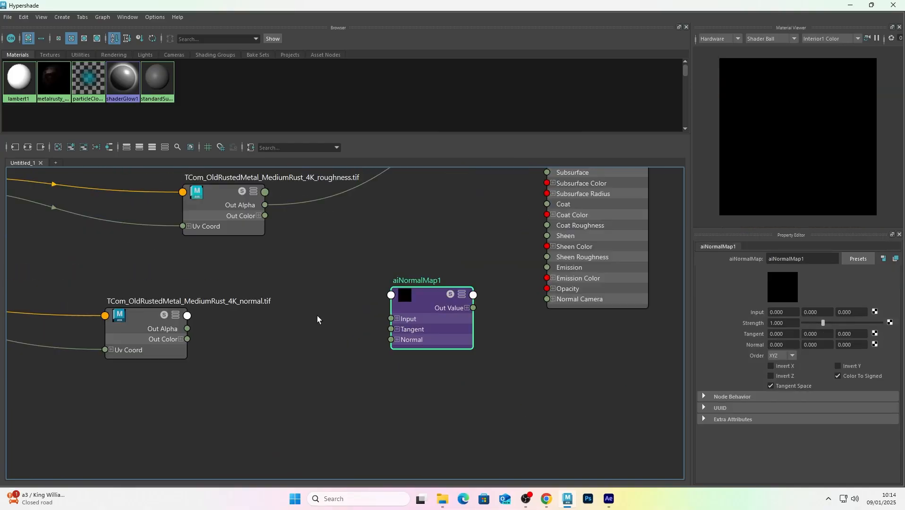
pyautogui.moveTo(420, 303); pyautogui.dragTo(417, 306)
pyautogui.moveTo(188, 339); pyautogui.dragTo(388, 322)
pyautogui.scroll(2, 456, 250)
pyautogui.moveTo(393, 364); pyautogui.dragTo(502, 347)
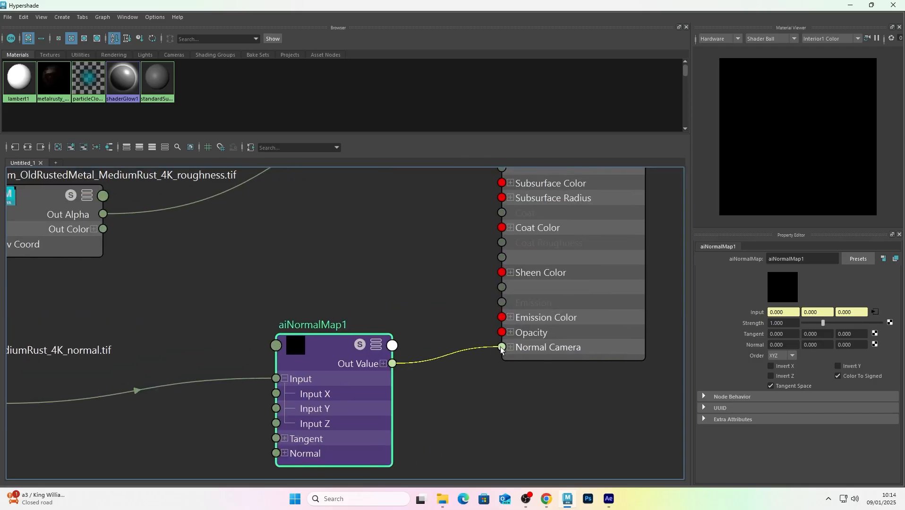
# Select metalrusty_SHD to check the Bump Mapping connection in its Geometry attributes
pyautogui.scroll(-5, 404, 293)
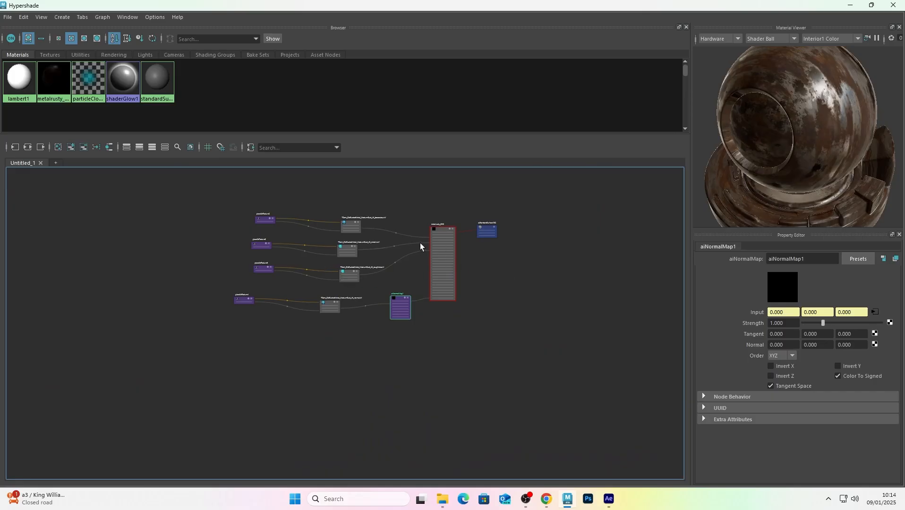
pyautogui.scroll(3, 416, 244)
pyautogui.click(447, 228)
pyautogui.scroll(-5, 732, 325)
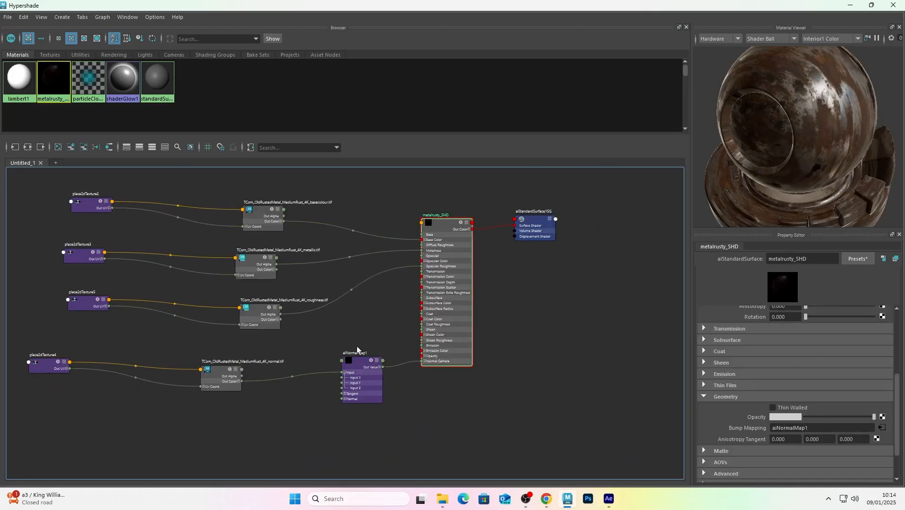
# Reposition the aiNormalMap node so its Out Value lines up with metalrusty_SHD's Normal Camera input
pyautogui.scroll(2, 362, 346)
pyautogui.click(371, 370)
pyautogui.moveTo(372, 367); pyautogui.dragTo(344, 378)
pyautogui.keyDown('alt'); pyautogui.moveTo(354, 343); pyautogui.dragTo(357, 330, button='middle'); pyautogui.keyUp('alt')
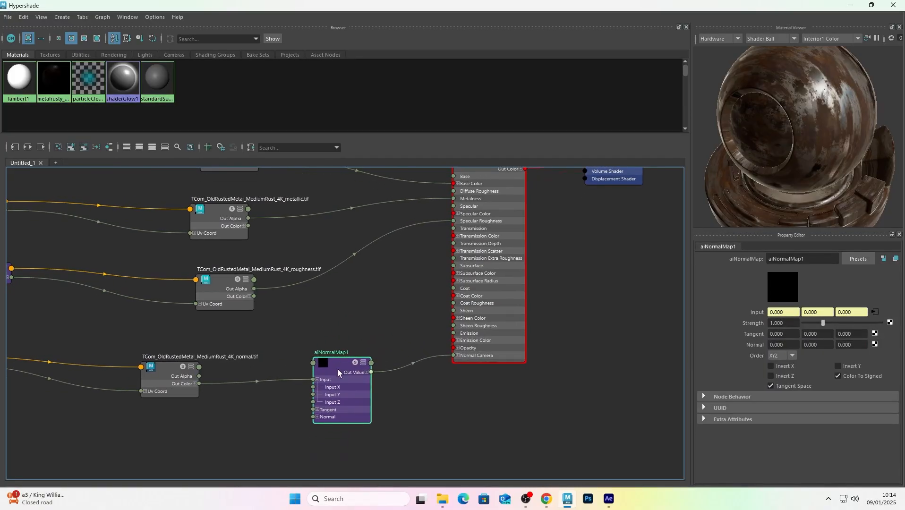
pyautogui.moveTo(338, 373); pyautogui.dragTo(359, 358)
pyautogui.scroll(-4, 295, 338)
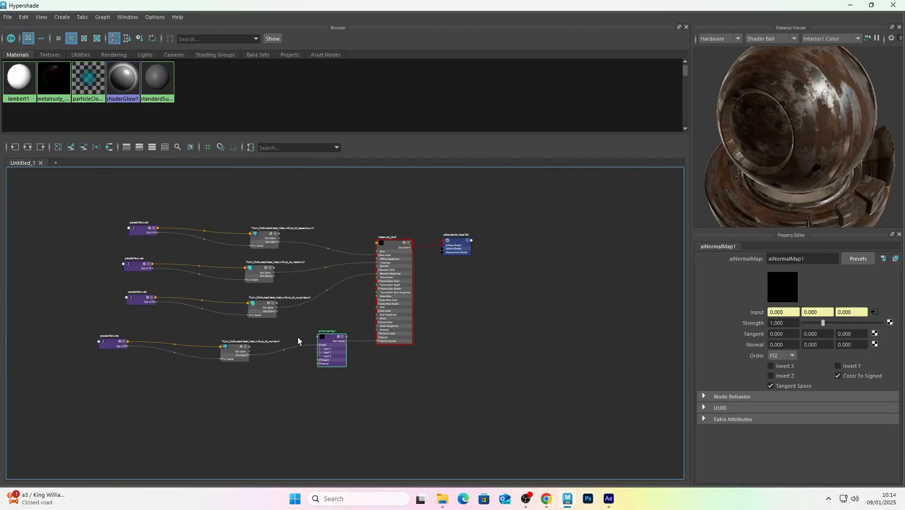
# Set the normal texture's color space to Raw and move its node slightly closer to aiNormalMap1
pyautogui.scroll(5, 299, 338)
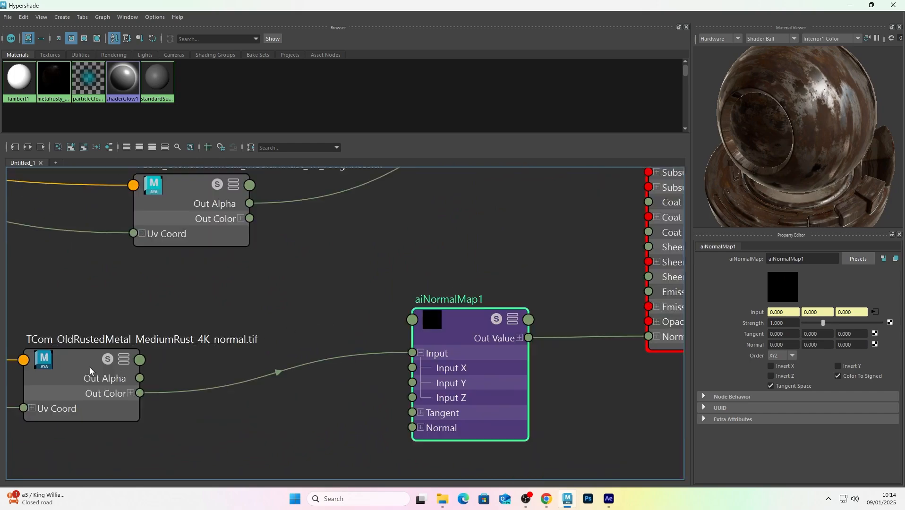
pyautogui.click(89, 367)
pyautogui.click(820, 363)
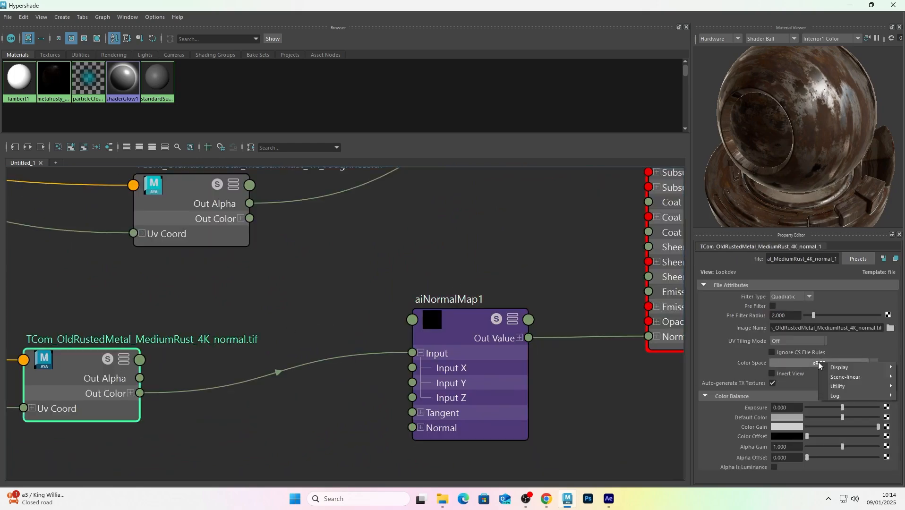
pyautogui.moveTo(839, 387)
pyautogui.click(798, 386)
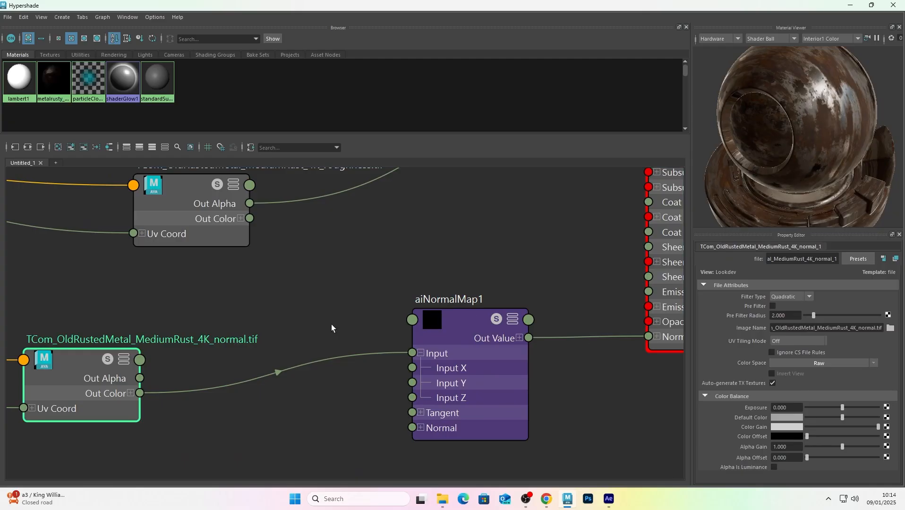
pyautogui.moveTo(94, 368); pyautogui.dragTo(145, 359)
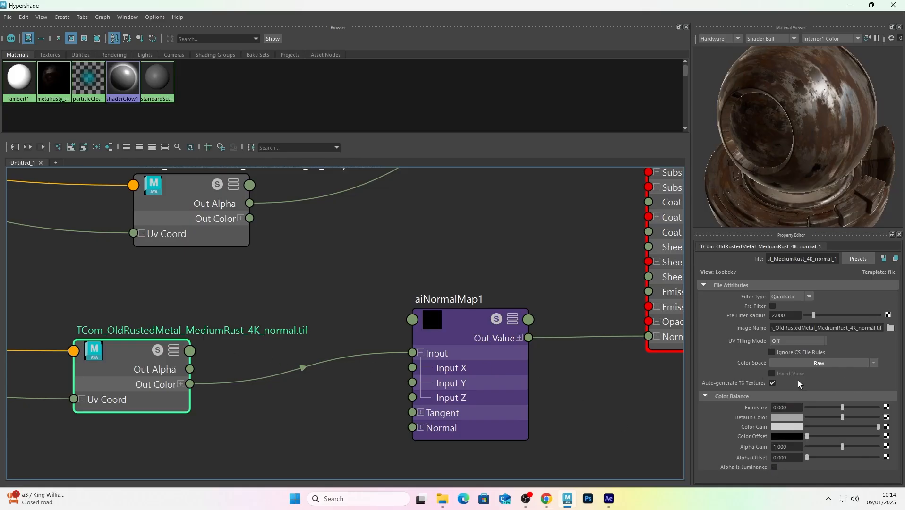
# Float the Hypershade window beside the RENDERCAM viewport, keeping the sphere uncovered and the metalrusty_SHD node in sight
pyautogui.scroll(-10, 458, 266)
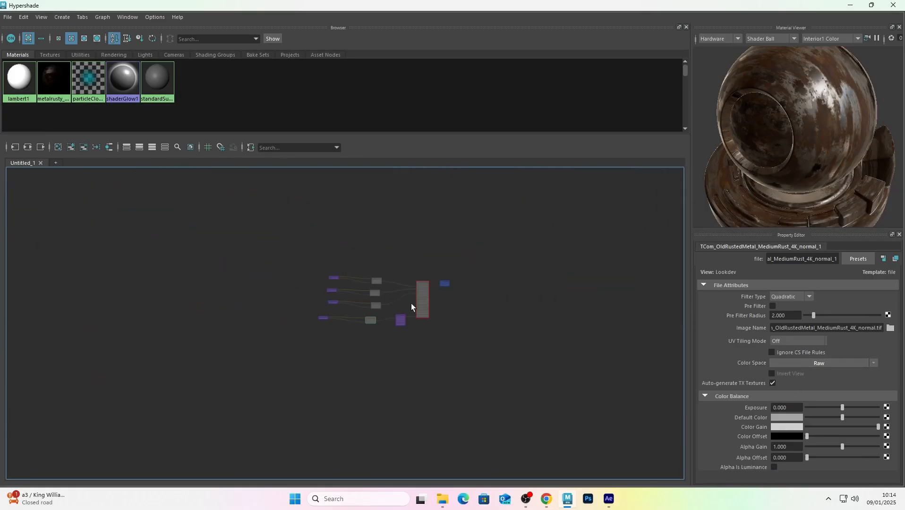
pyautogui.scroll(10, 432, 267)
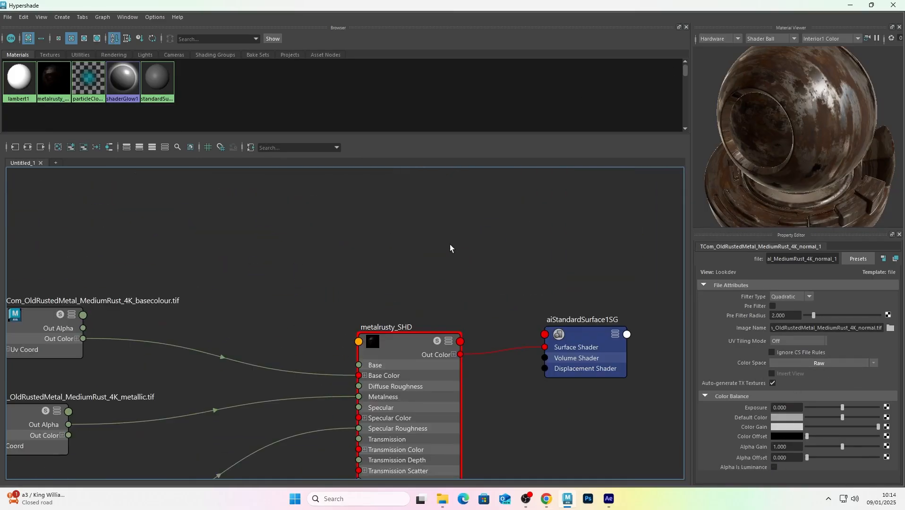
pyautogui.moveTo(452, 14); pyautogui.dragTo(616, 120)
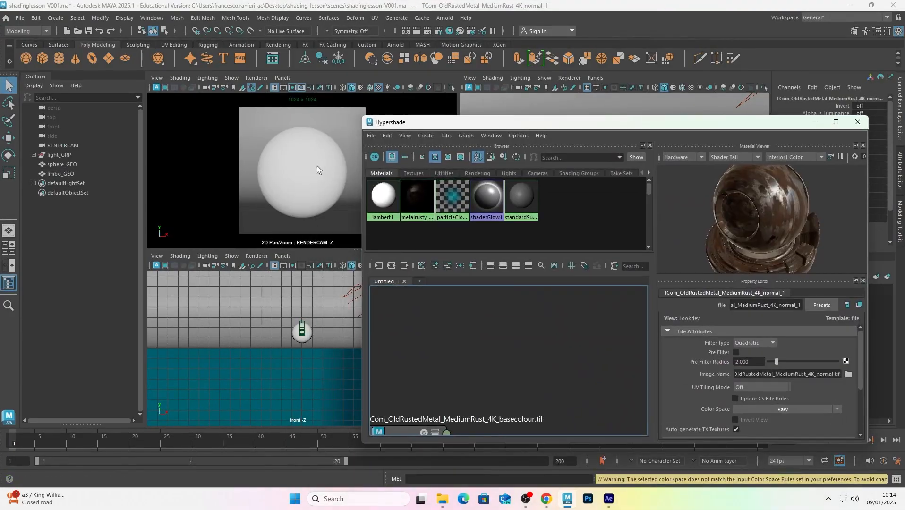
pyautogui.scroll(-5, 586, 337)
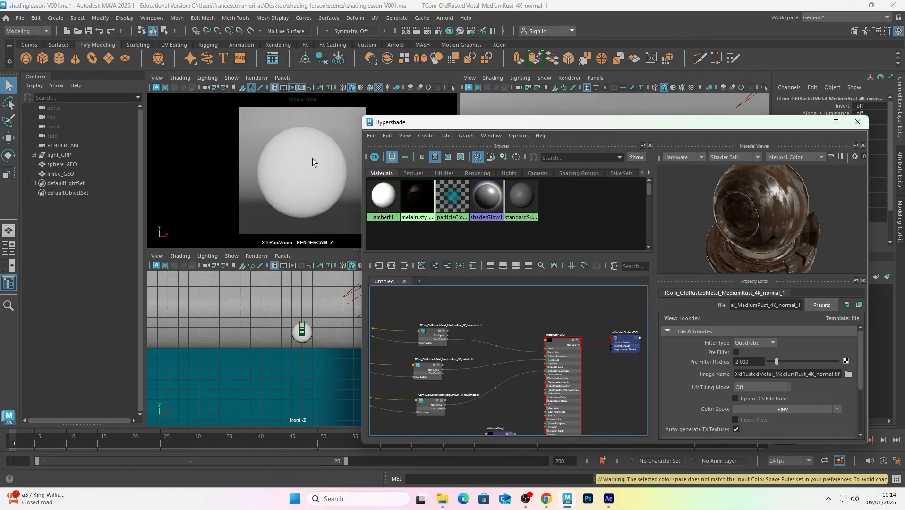
pyautogui.moveTo(618, 129); pyautogui.dragTo(626, 113)
pyautogui.scroll(5, 560, 317)
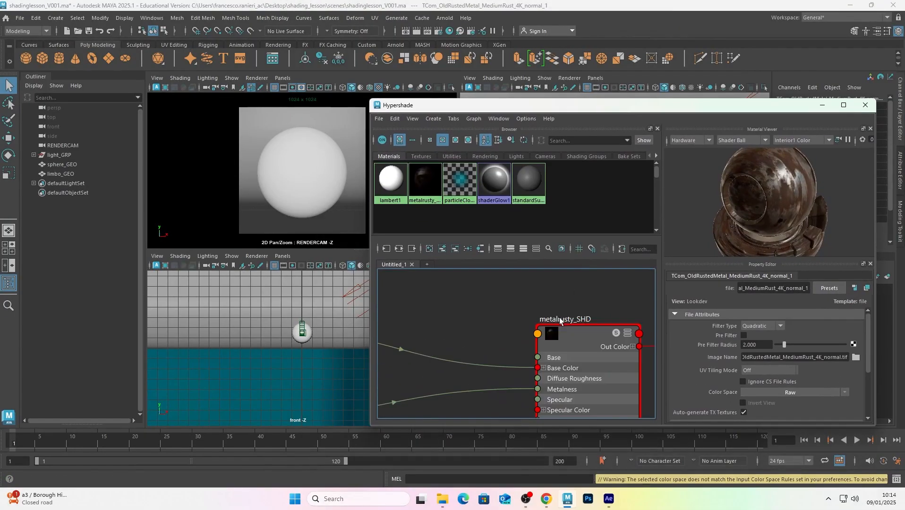
# Assign the metalrusty_SHD material to sphere_GEO, minimise Hypershade and deselect the sphere
pyautogui.click(312, 170)
pyautogui.moveTo(616, 108); pyautogui.dragTo(636, 102)
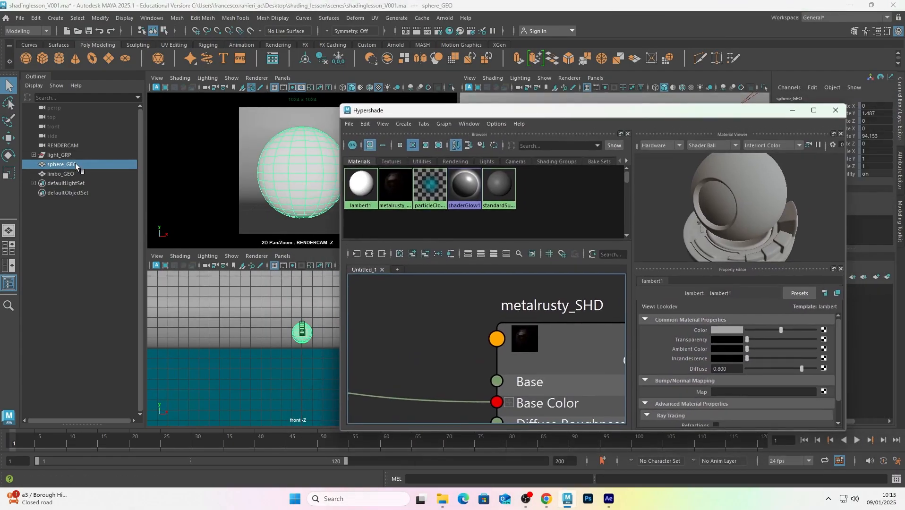
pyautogui.press('f')
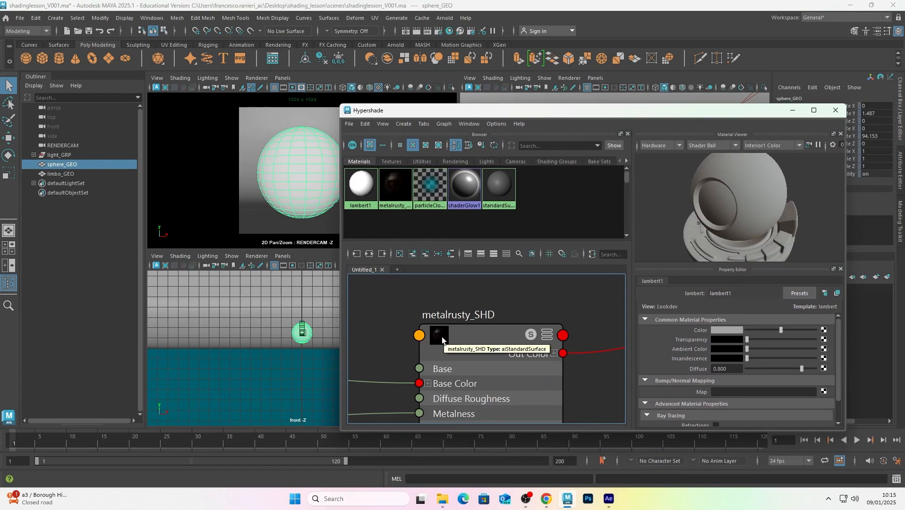
pyautogui.moveTo(442, 339); pyautogui.dragTo(438, 277, button='right')
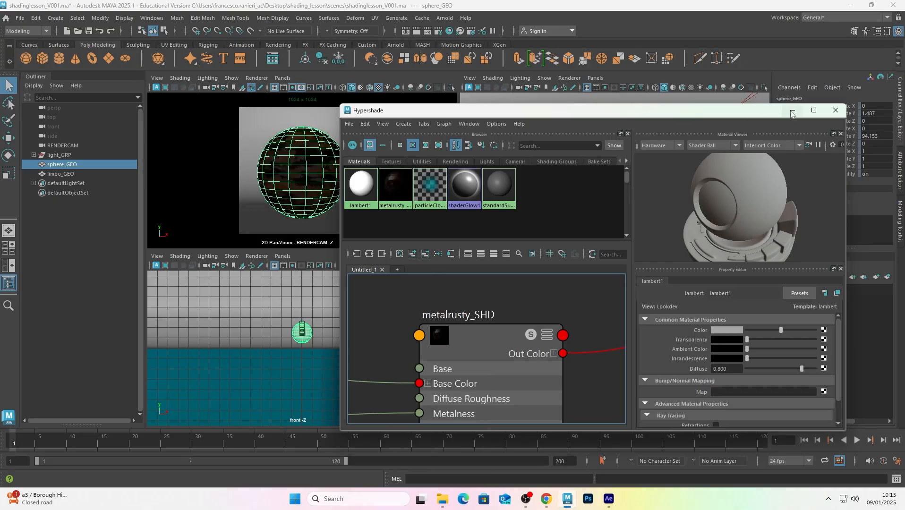
pyautogui.click(792, 113)
pyautogui.click(357, 116)
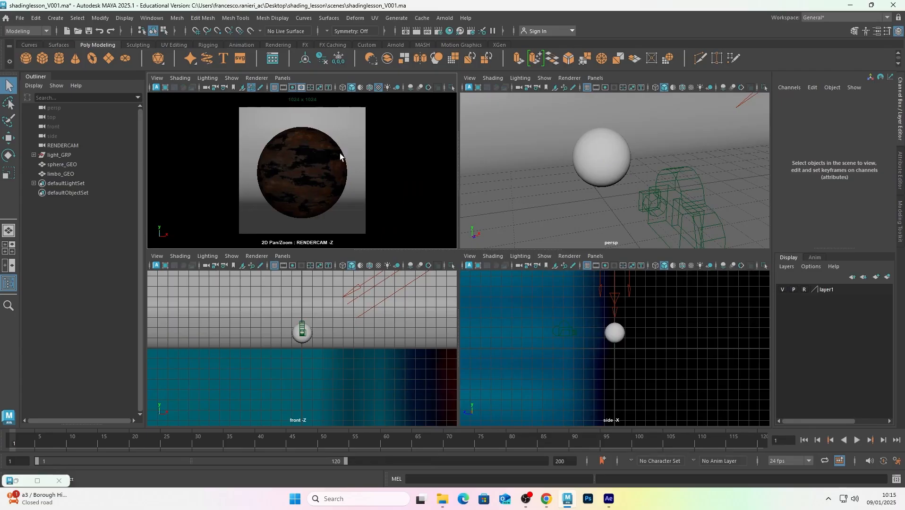
# Restore Hypershade to review the texture and aiNormalMap1 connections, and minimise it again
pyautogui.click(38, 481)
pyautogui.click(852, 5)
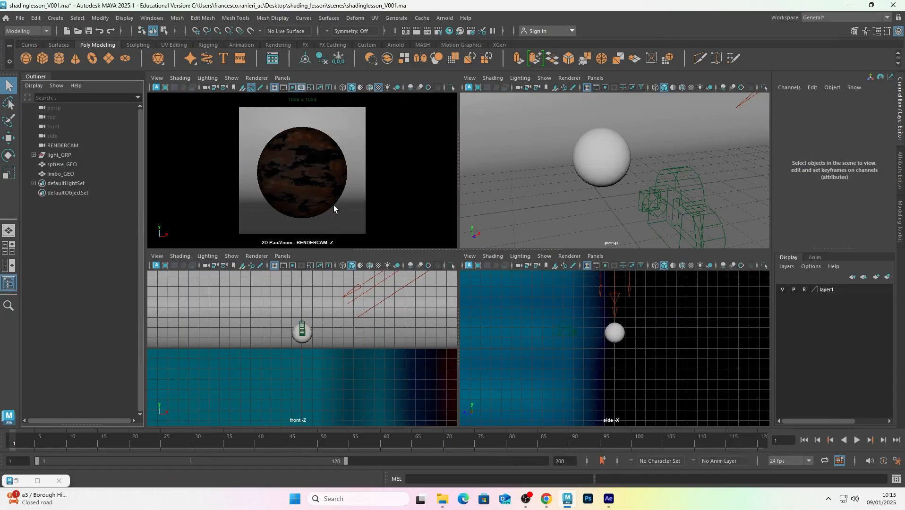
pyautogui.click(37, 481)
pyautogui.scroll(-5, 297, 434)
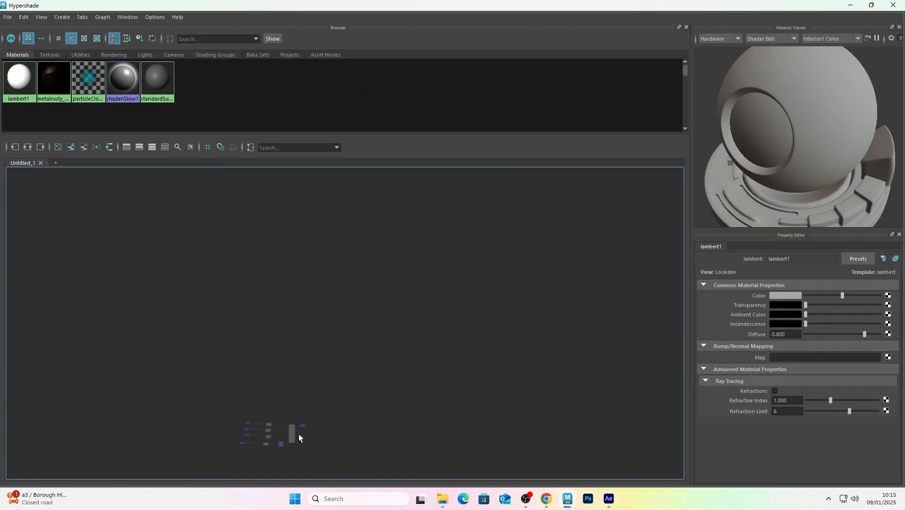
pyautogui.scroll(5, 351, 429)
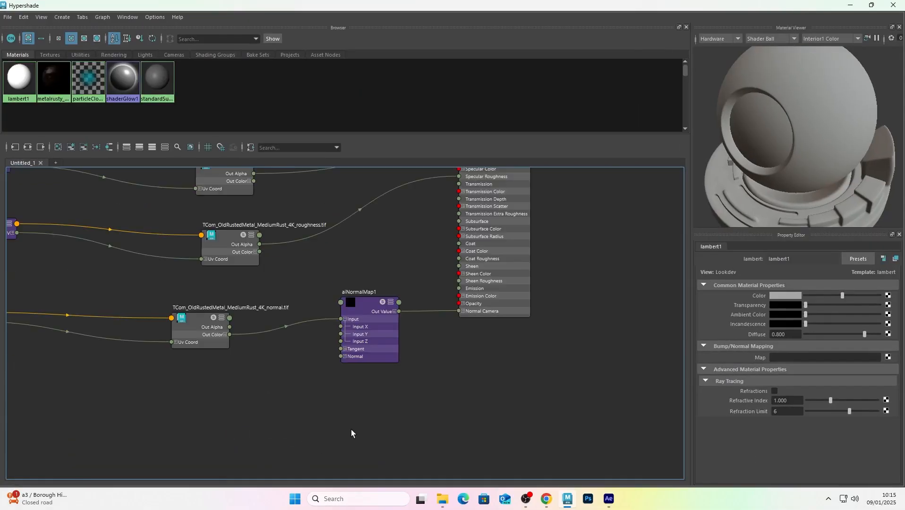
pyautogui.click(851, 5)
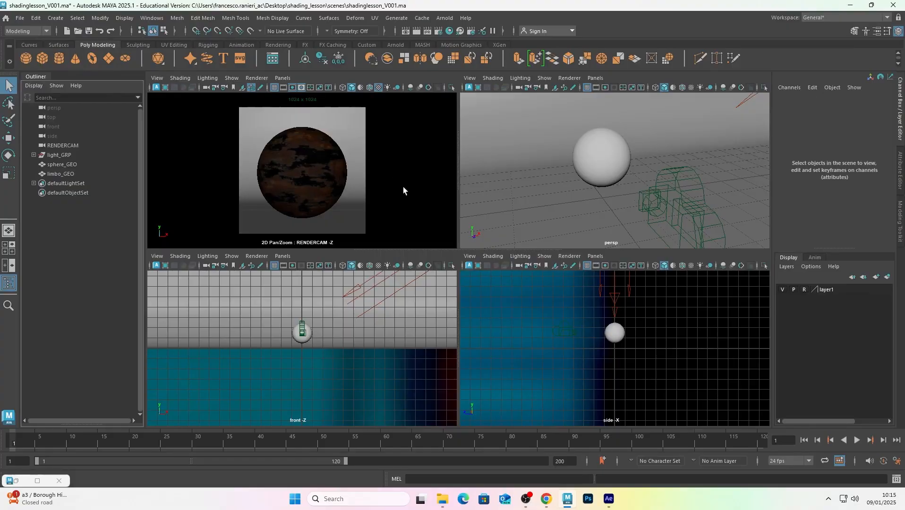
# Start a Save As, select shadinglesson_V001.ma in Desktop\shading_lesson\scenes, and back out of replacing it
pyautogui.click(19, 17)
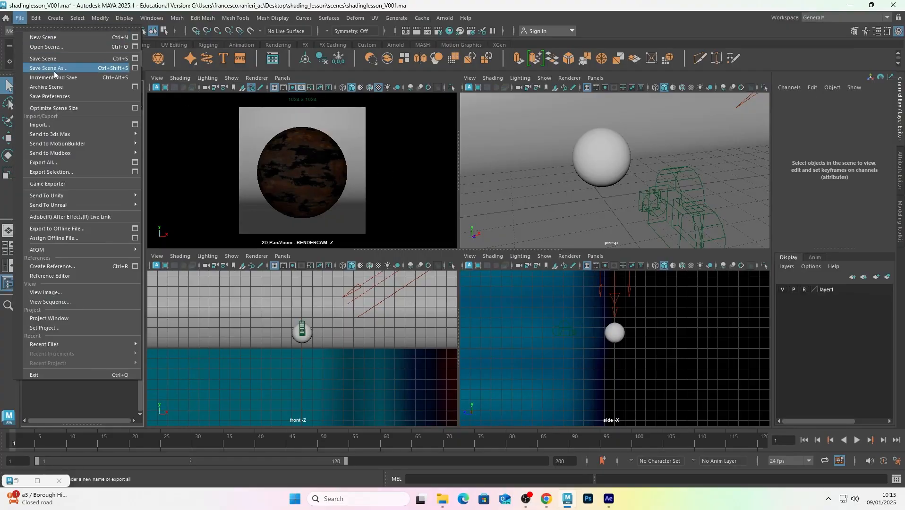
pyautogui.click(54, 69)
pyautogui.click(116, 152)
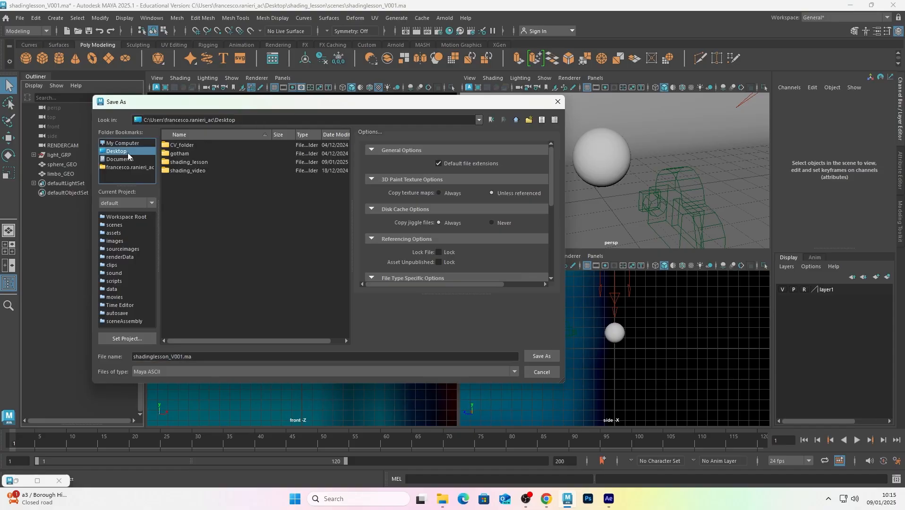
pyautogui.doubleClick(189, 162)
pyautogui.doubleClick(186, 147)
pyautogui.click(212, 156)
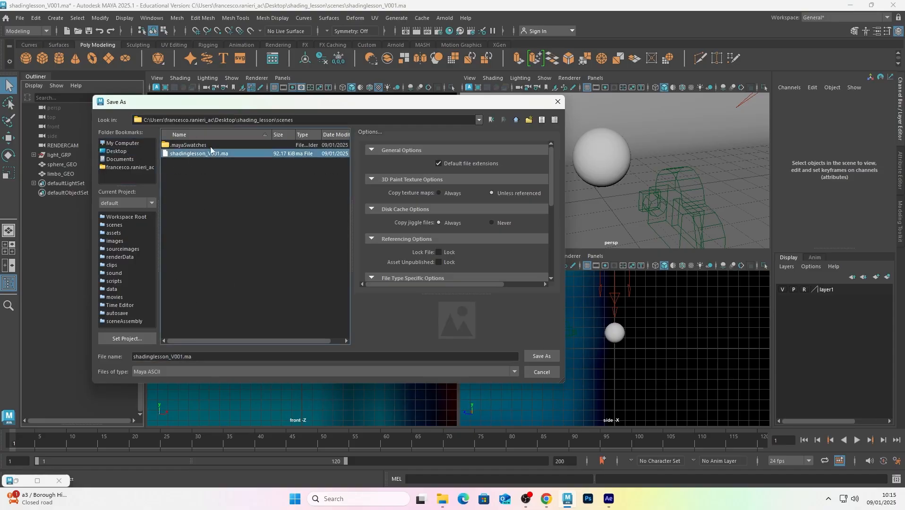
pyautogui.click(542, 357)
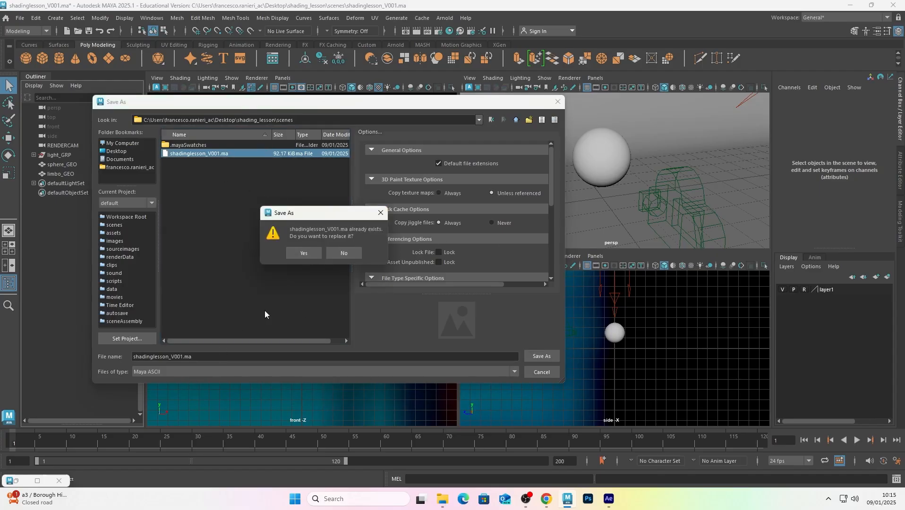
pyautogui.click(381, 213)
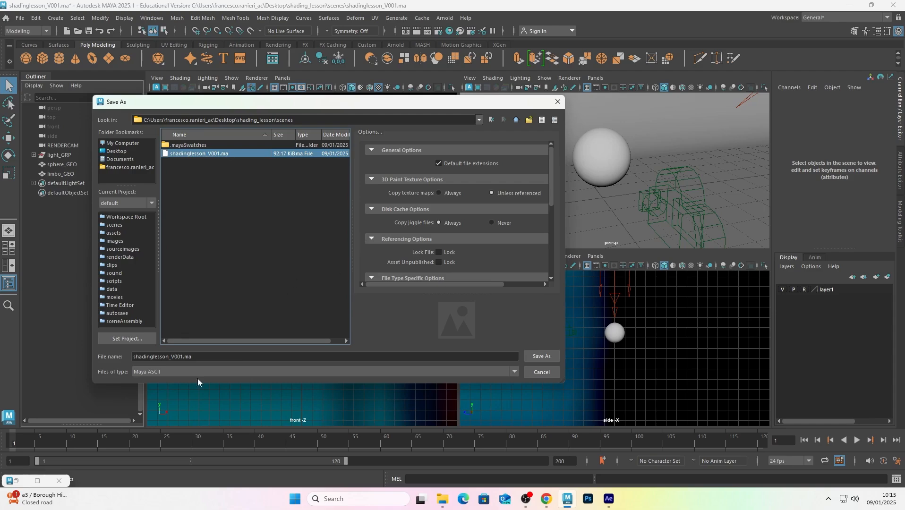
# Switch the save file type to Maya Binary and back to Maya ASCII
pyautogui.click(178, 373)
pyautogui.click(158, 383)
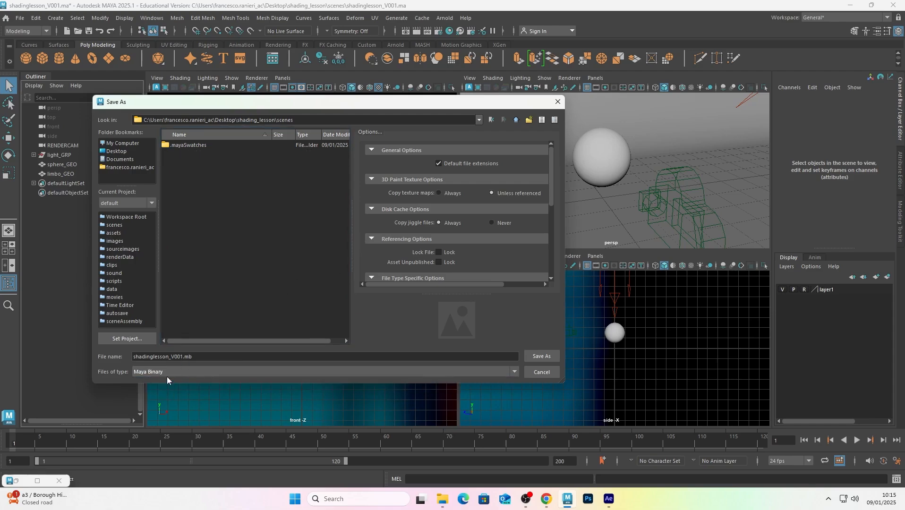
pyautogui.click(176, 373)
pyautogui.click(164, 378)
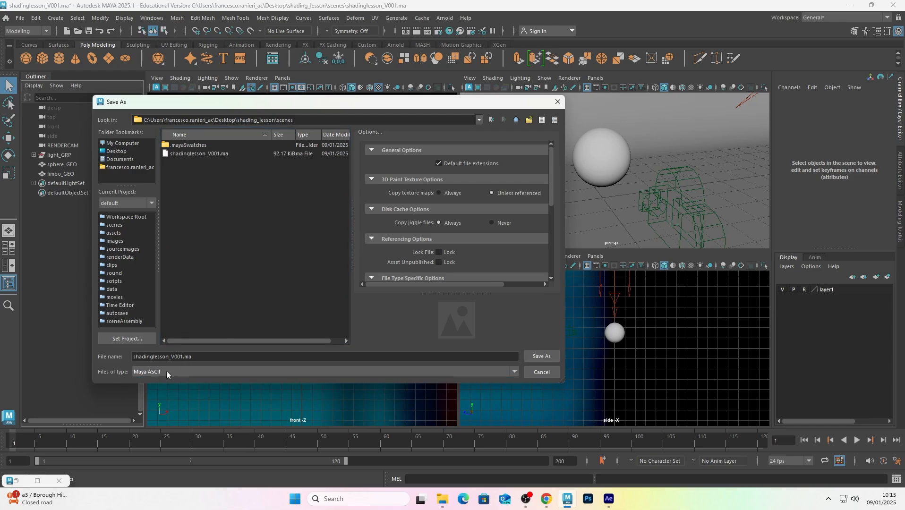
pyautogui.click(158, 372)
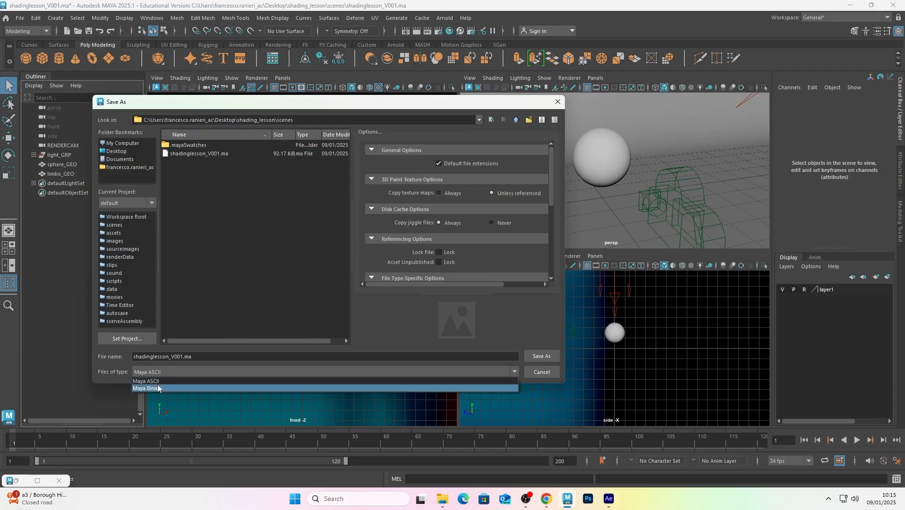
pyautogui.click(155, 381)
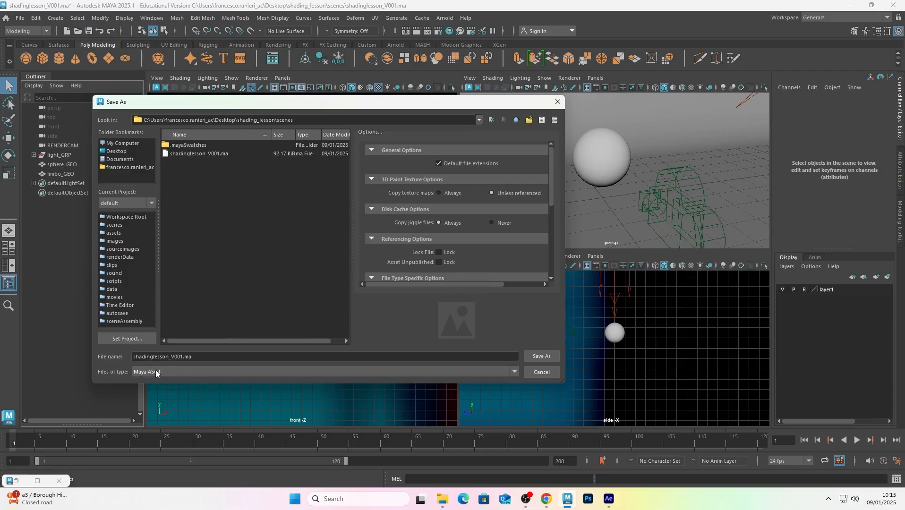
# Save the scene as Maya ASCII, replacing the existing shadinglesson_V001.ma
pyautogui.click(219, 155)
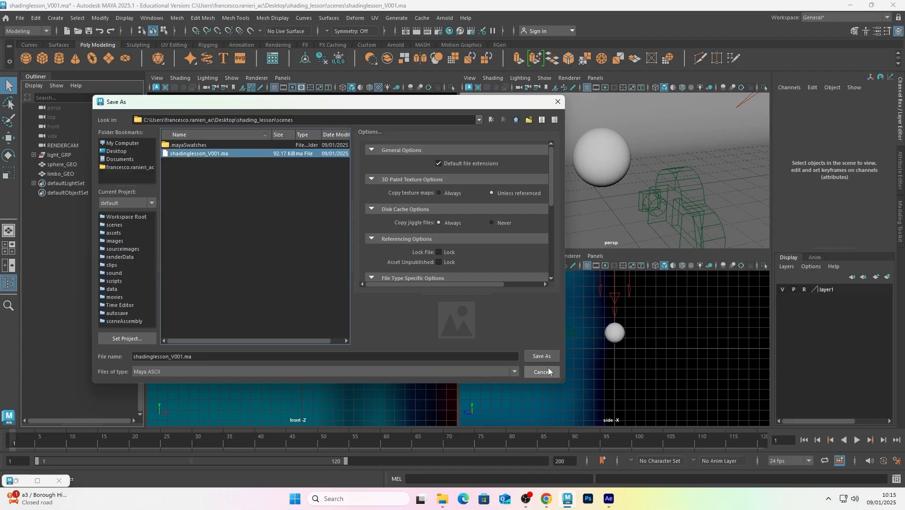
pyautogui.click(541, 357)
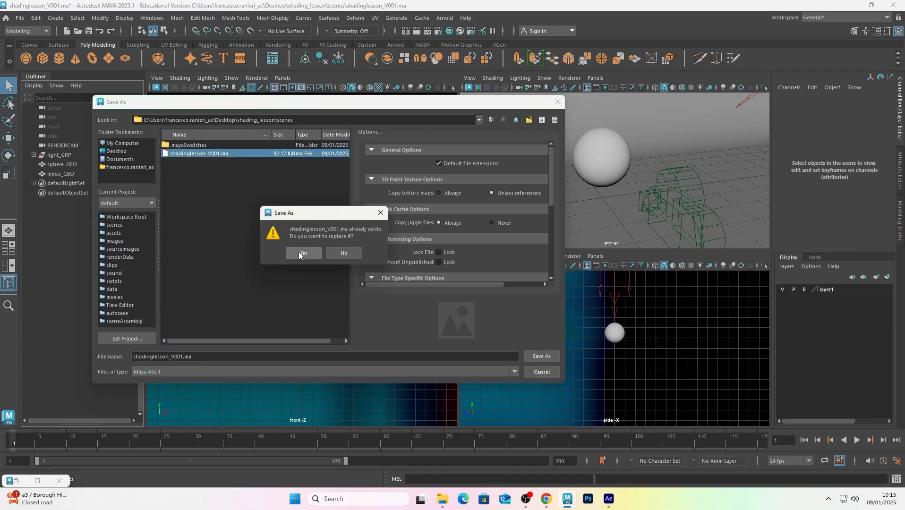
pyautogui.click(302, 253)
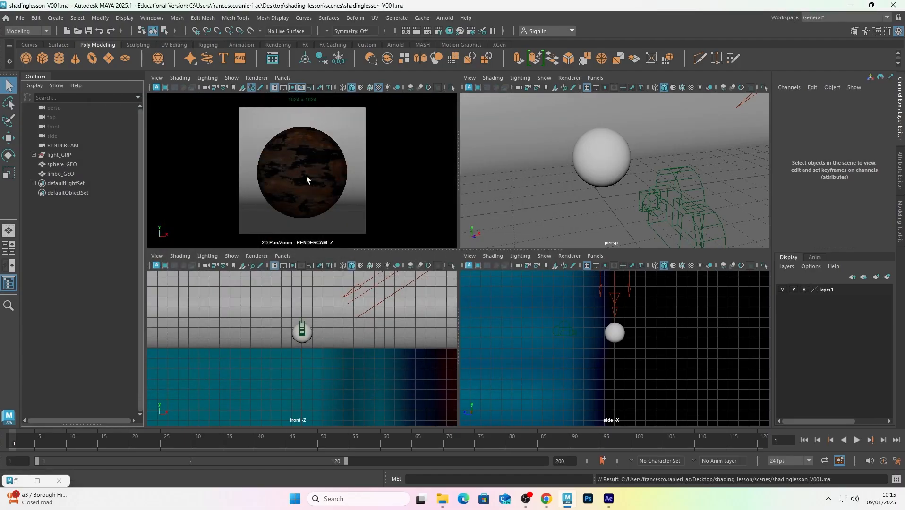
# Open the Arnold RenderView and set its render camera to RENDERCAMShape
pyautogui.click(445, 18)
pyautogui.click(492, 47)
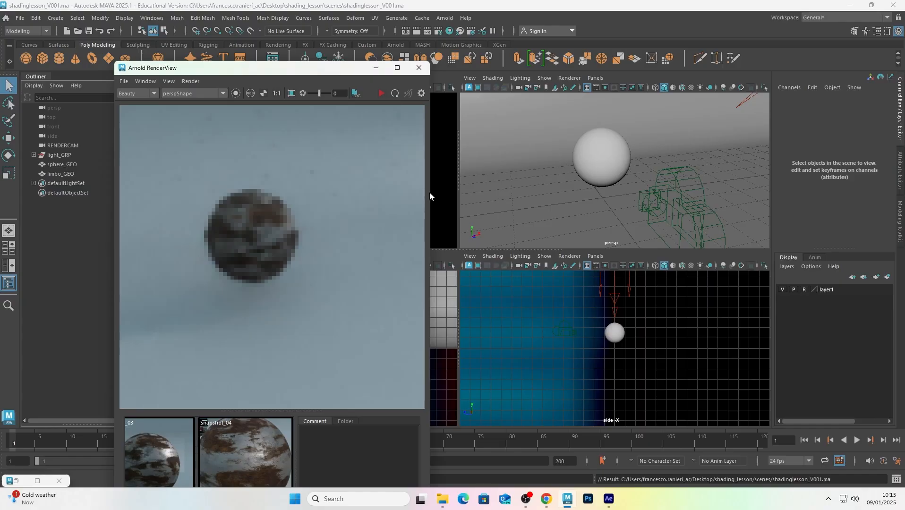
pyautogui.click(173, 93)
pyautogui.click(182, 103)
pyautogui.moveTo(224, 68); pyautogui.dragTo(226, 56)
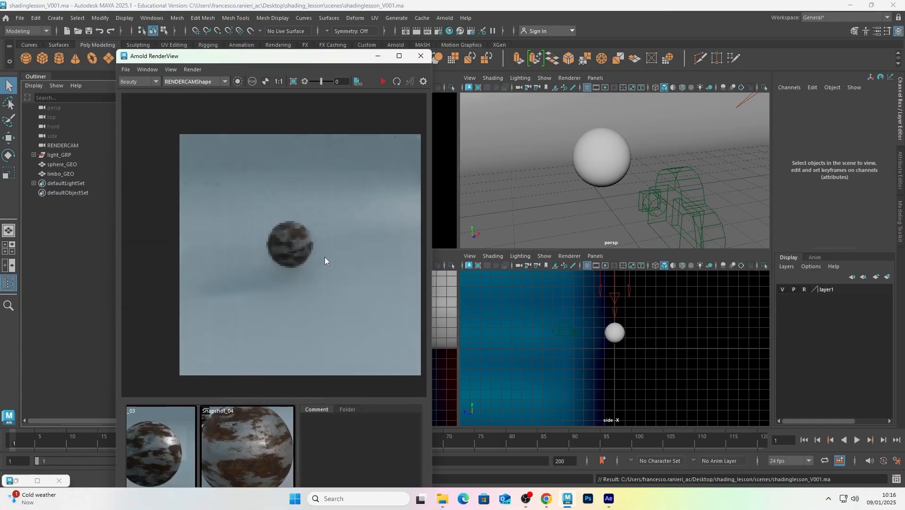
pyautogui.moveTo(333, 65); pyautogui.dragTo(335, 63)
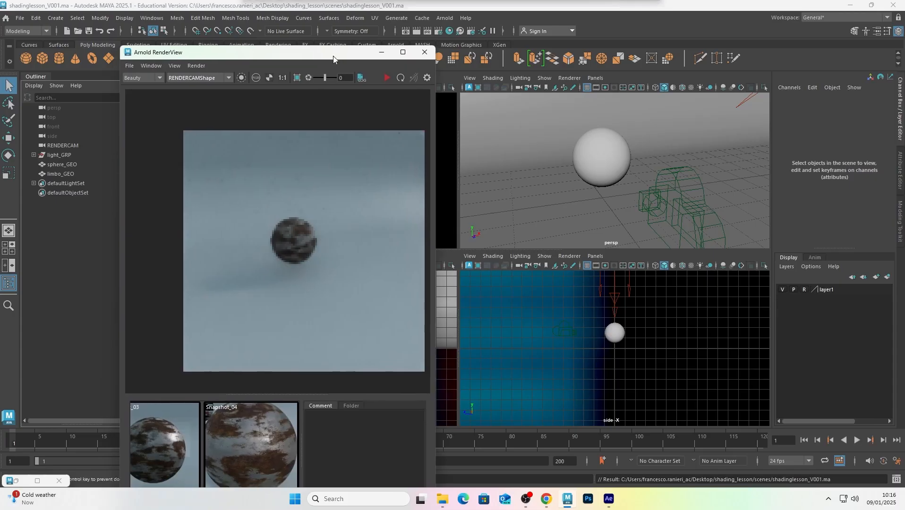
pyautogui.click(193, 79)
pyautogui.click(187, 95)
pyautogui.click(194, 80)
pyautogui.click(189, 89)
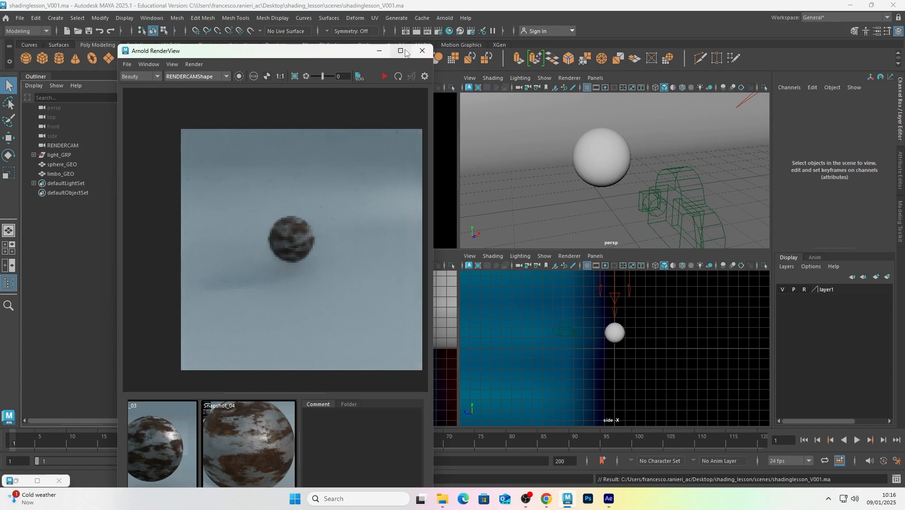
# Maximise the Arnold RenderView, start the IPR render, and inspect the rusty metal sphere up close
pyautogui.click(402, 53)
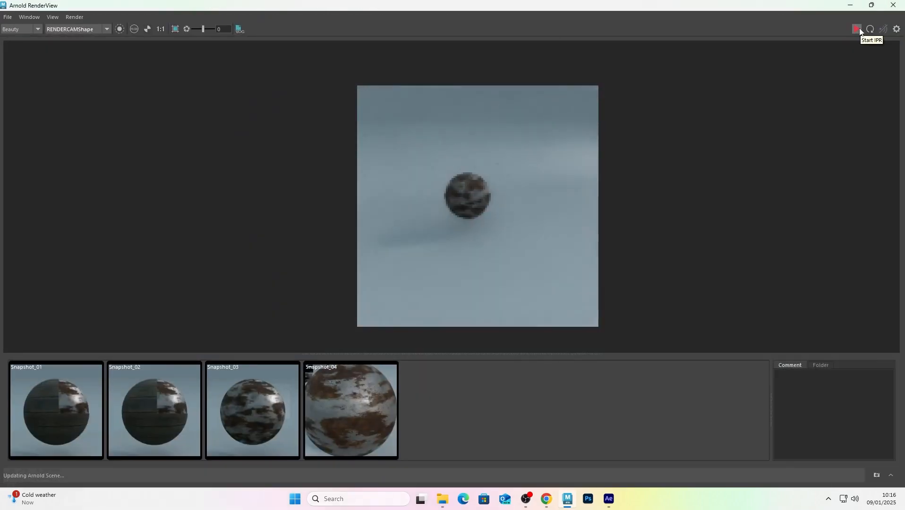
pyautogui.scroll(5, 529, 189)
pyautogui.scroll(-6, 550, 184)
pyautogui.scroll(4, 550, 184)
pyautogui.moveTo(564, 182); pyautogui.dragTo(538, 175, button='middle')
pyautogui.scroll(-3, 538, 179)
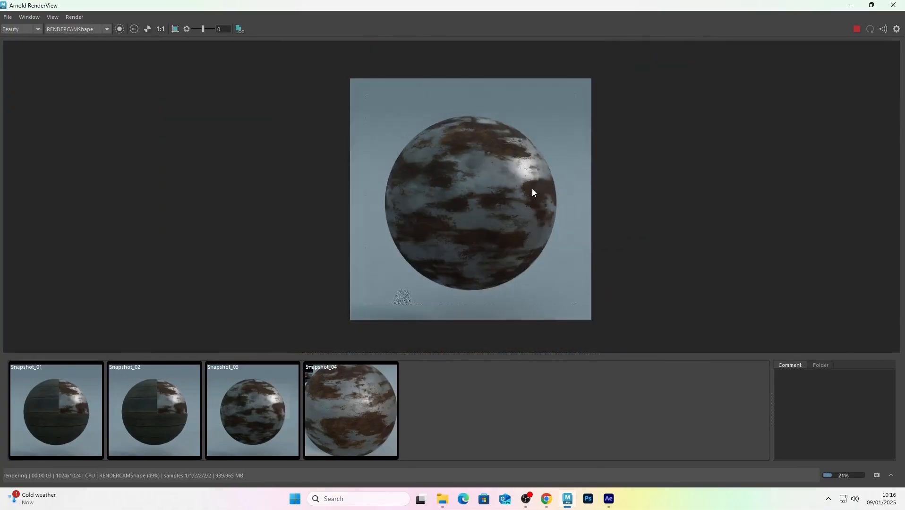
# Examine the bright highlight and the rust patches on the rendered sphere at different magnifications
pyautogui.scroll(2, 534, 177)
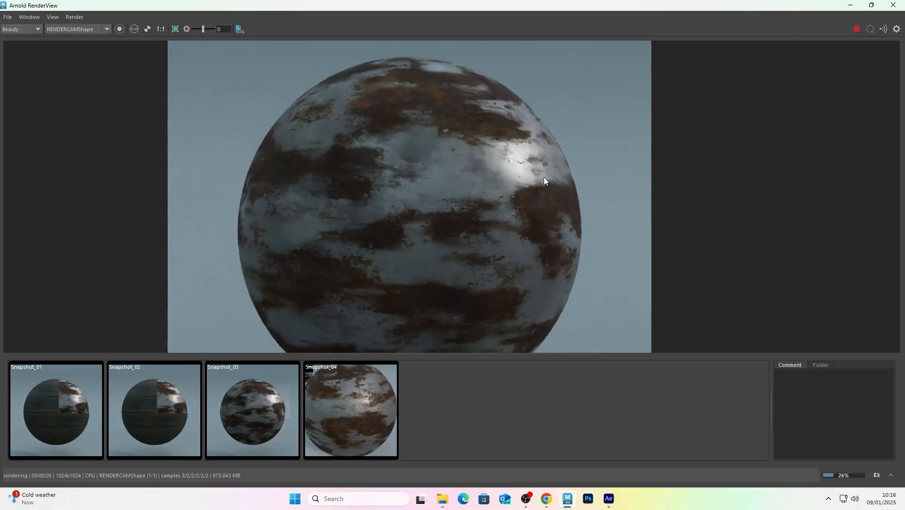
pyautogui.scroll(4, 544, 178)
pyautogui.scroll(-3, 538, 193)
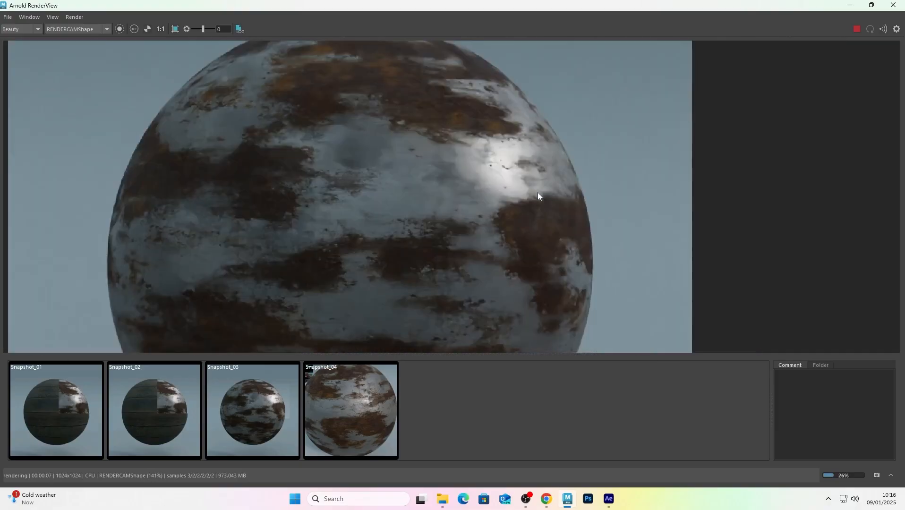
pyautogui.scroll(1, 538, 192)
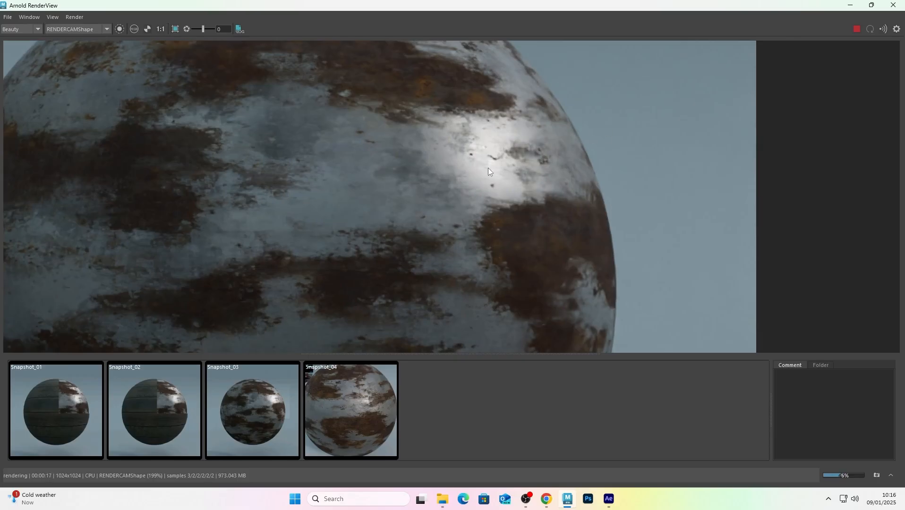
pyautogui.scroll(-2, 489, 171)
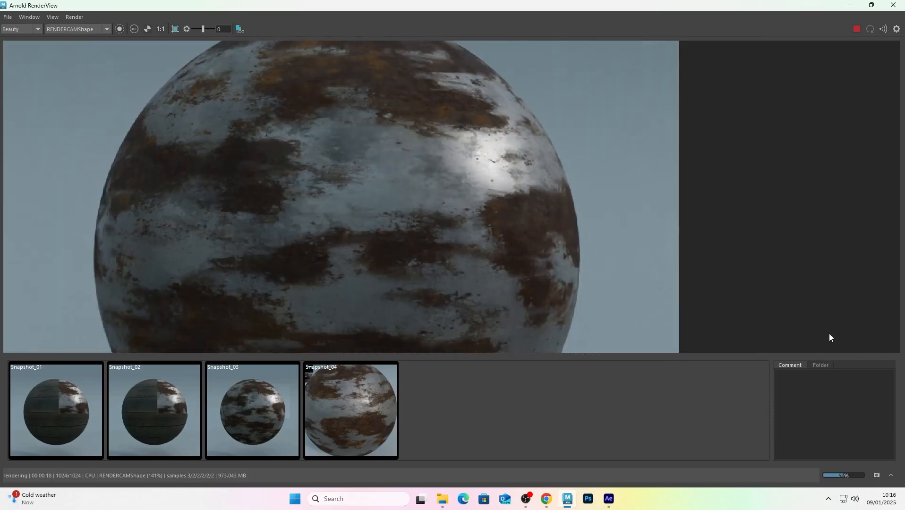
# Restore the Hypershade, dock the Arnold RenderView beside it, and maximise the combined window
pyautogui.moveTo(674, 5); pyautogui.dragTo(632, 72)
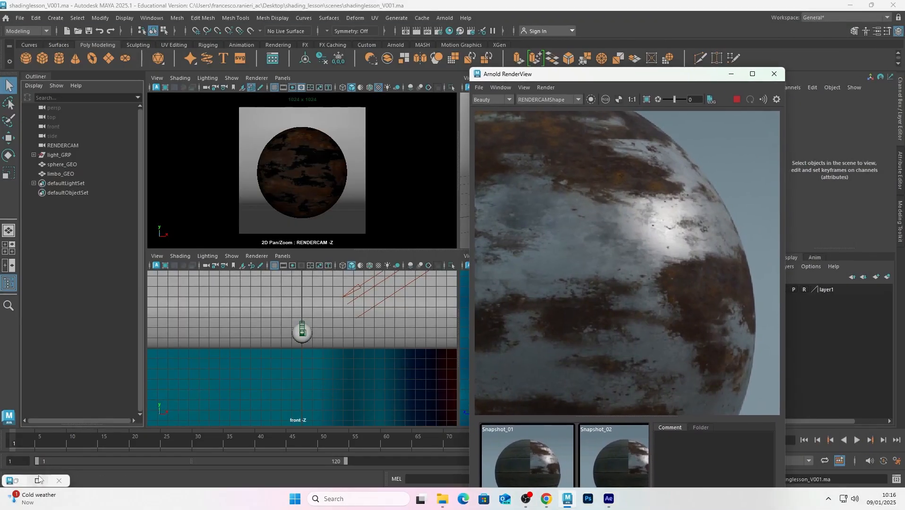
pyautogui.click(39, 479)
pyautogui.moveTo(435, 9); pyautogui.dragTo(471, 179)
pyautogui.moveTo(729, 75); pyautogui.dragTo(341, 88)
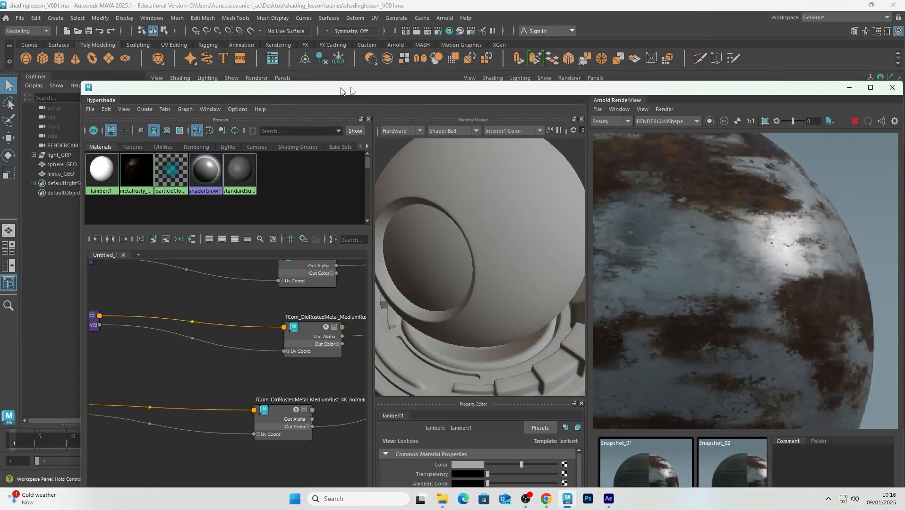
pyautogui.click(870, 88)
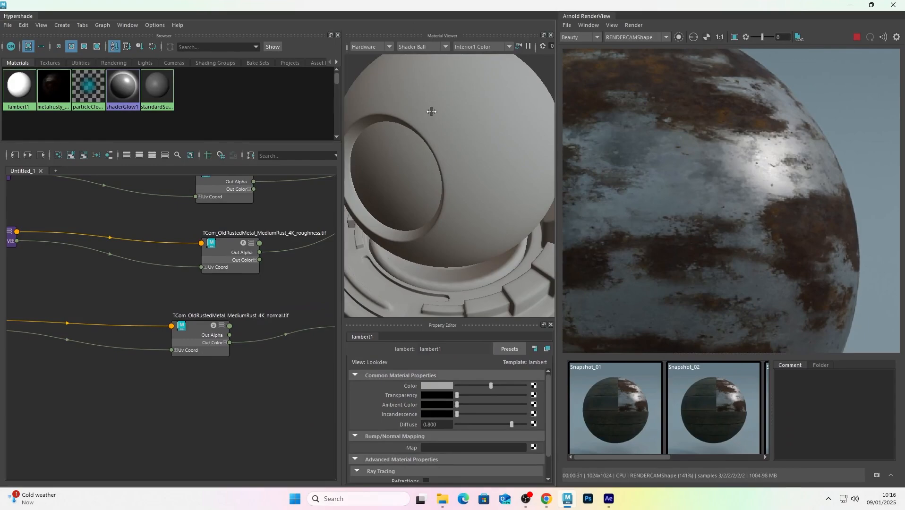
# Close the Hypershade's material browser, shrink the Material Viewer to enlarge the Property Editor, and frame the whole shading network
pyautogui.click(337, 35)
pyautogui.press('a')
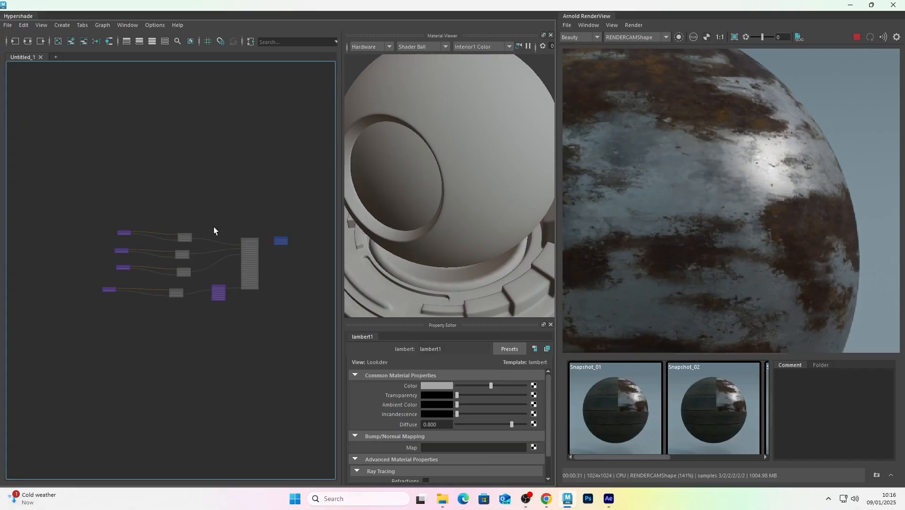
pyautogui.moveTo(469, 325); pyautogui.dragTo(467, 347)
pyautogui.moveTo(461, 315); pyautogui.dragTo(435, 112)
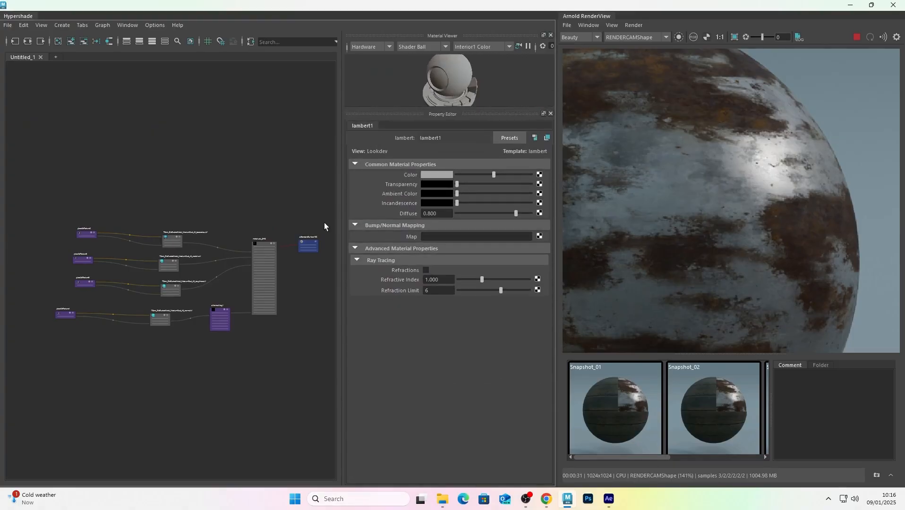
pyautogui.scroll(6, 249, 213)
pyautogui.scroll(-8, 252, 230)
pyautogui.press('a')
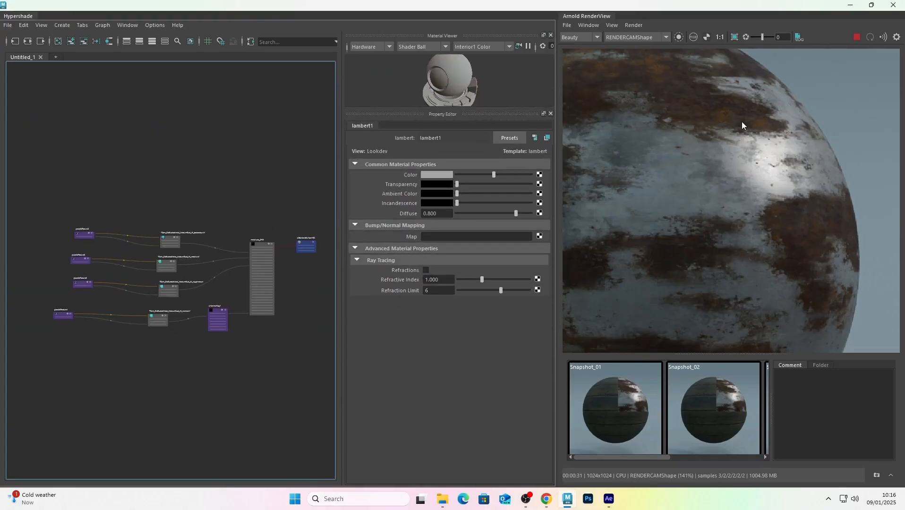
# Select the normal texture and aiNormalMap1 nodes to view the texture's file attributes, and deselect them
pyautogui.scroll(5, 193, 365)
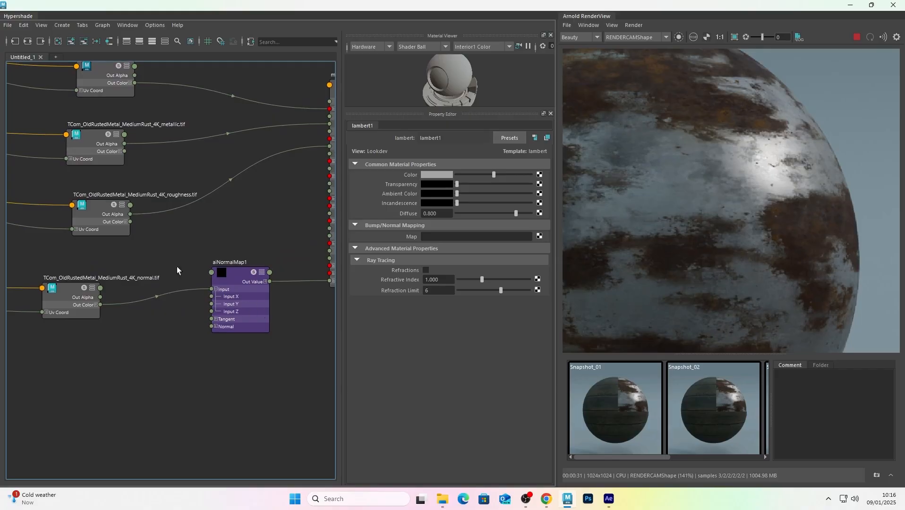
pyautogui.moveTo(61, 259); pyautogui.dragTo(276, 363)
pyautogui.click(202, 260)
pyautogui.scroll(-3, 217, 244)
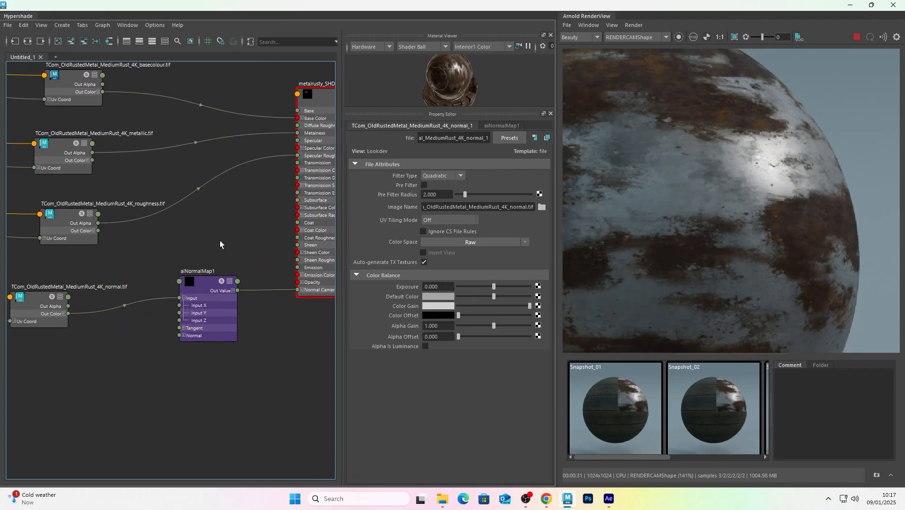
# Bring the most recent render snapshots into view and compare them with the sphere's highlight in the current render
pyautogui.moveTo(645, 456); pyautogui.dragTo(764, 455)
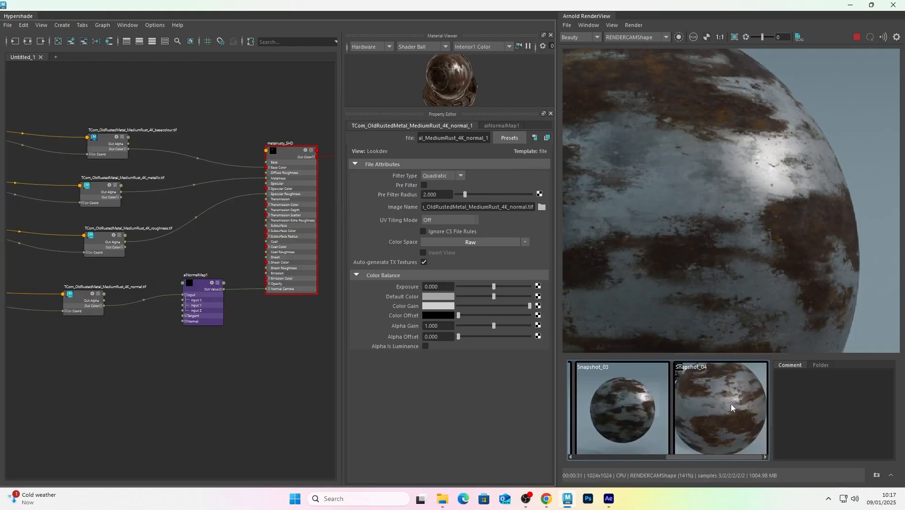
pyautogui.scroll(2, 238, 368)
pyautogui.scroll(2, 230, 378)
pyautogui.moveTo(779, 163); pyautogui.dragTo(771, 195, button='middle')
# Examine how the normal texture feeds aiNormalMap1 and how that node connects to the metalrusty_SHD material
pyautogui.keyDown('alt'); pyautogui.moveTo(71, 337); pyautogui.dragTo(236, 339, button='middle'); pyautogui.keyUp('alt')
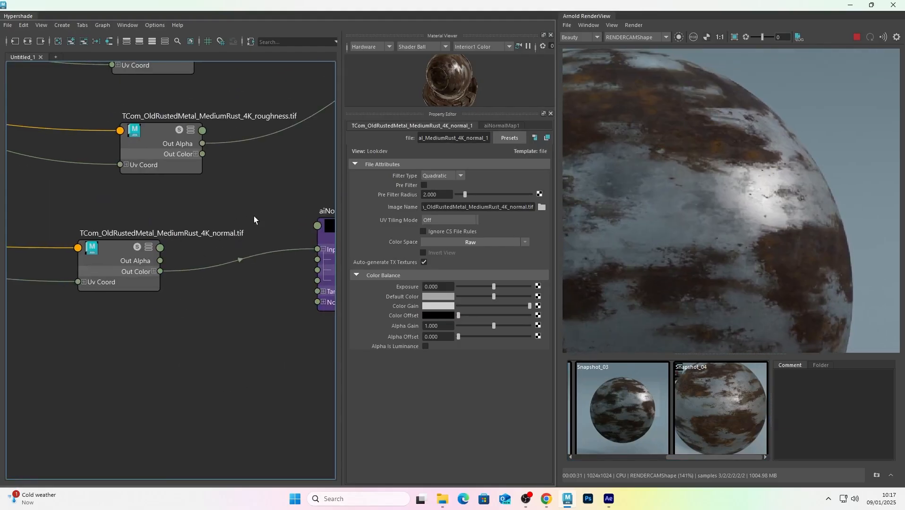
pyautogui.keyDown('alt'); pyautogui.moveTo(232, 360); pyautogui.dragTo(167, 371, button='middle'); pyautogui.keyUp('alt')
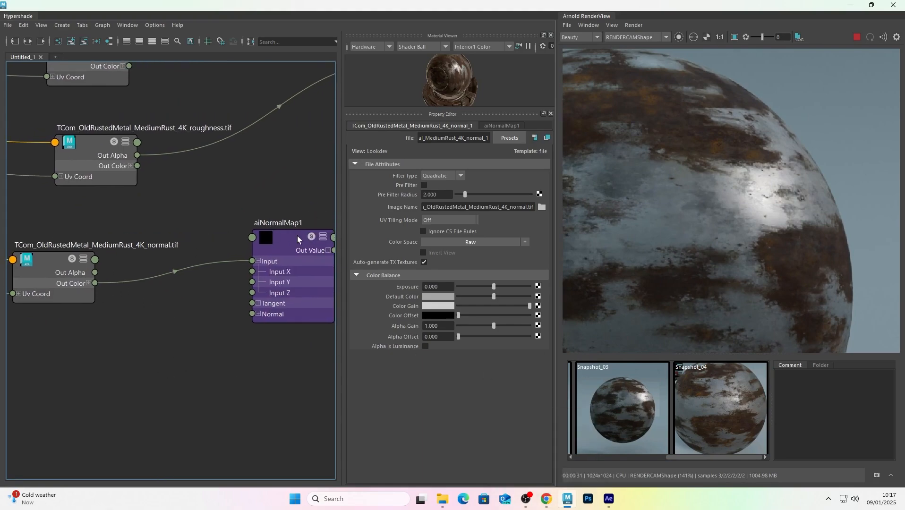
pyautogui.scroll(4, 275, 201)
pyautogui.scroll(-2, 255, 215)
pyautogui.scroll(-2, 234, 226)
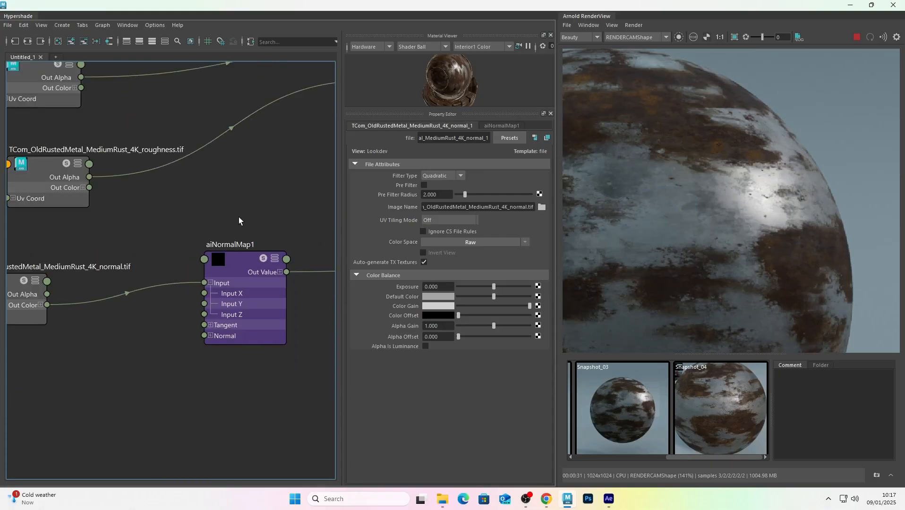
pyautogui.scroll(2, 226, 226)
pyautogui.scroll(-3, 215, 226)
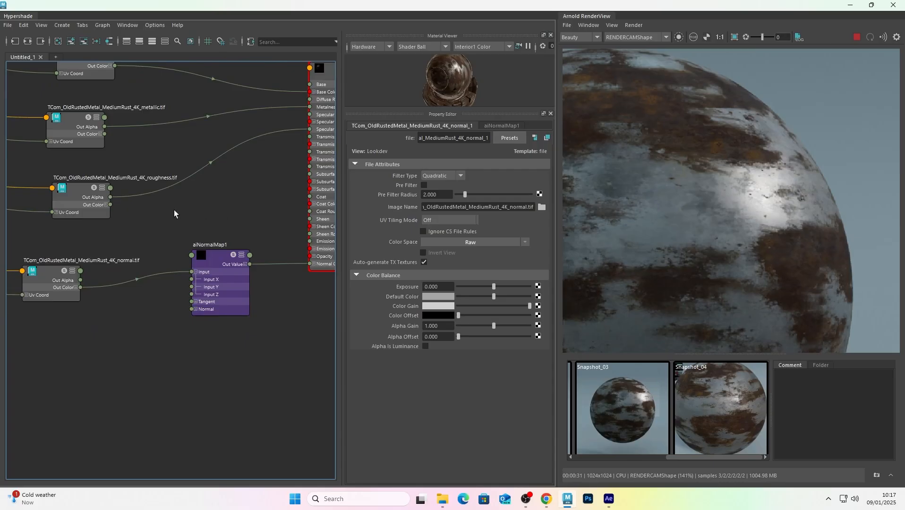
pyautogui.scroll(-3, 179, 232)
pyautogui.scroll(2, 206, 233)
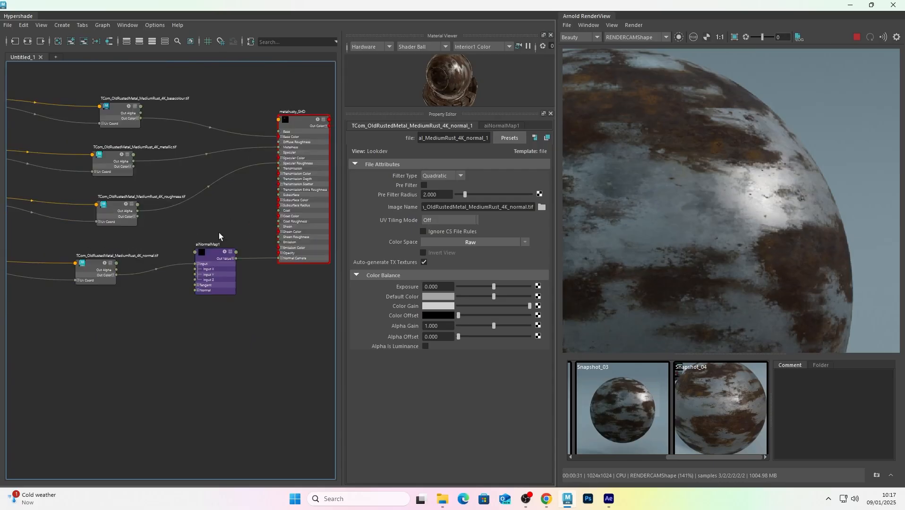
pyautogui.scroll(3, 206, 247)
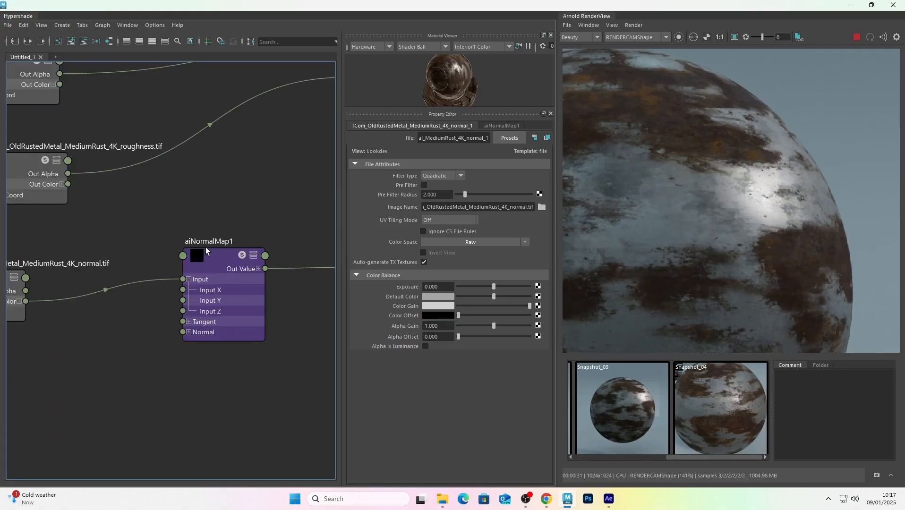
pyautogui.scroll(-3, 206, 246)
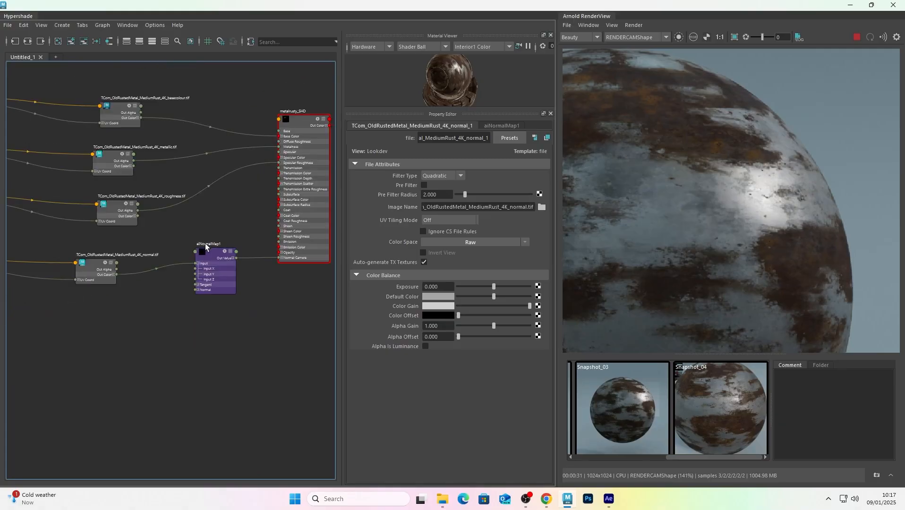
pyautogui.scroll(4, 207, 249)
pyautogui.scroll(-5, 159, 235)
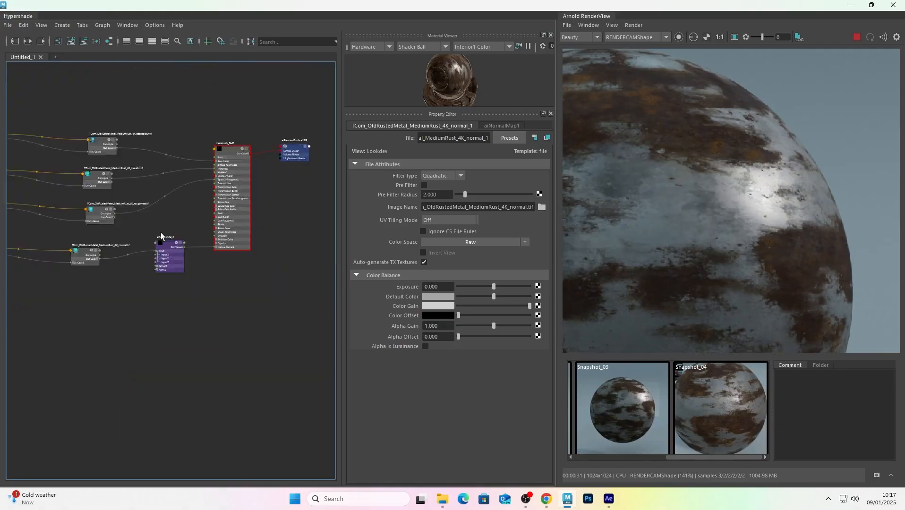
pyautogui.scroll(3, 158, 236)
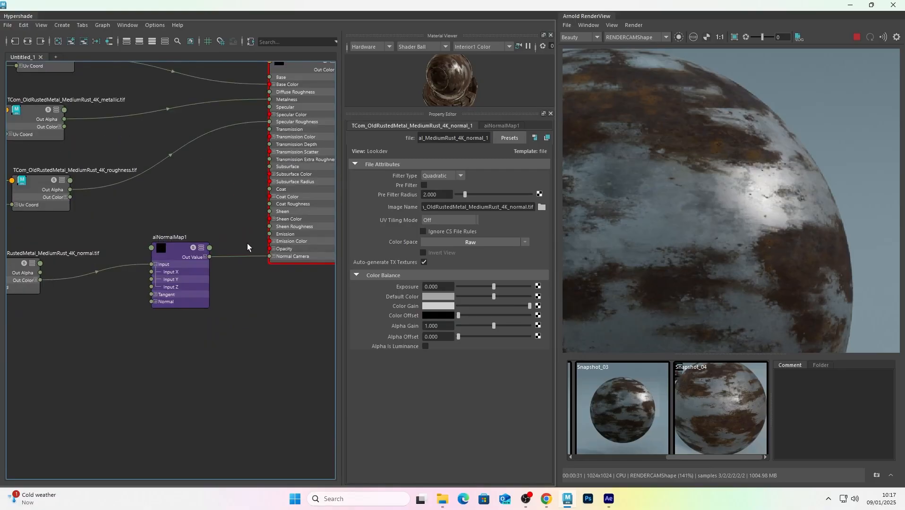
pyautogui.scroll(-1, 238, 321)
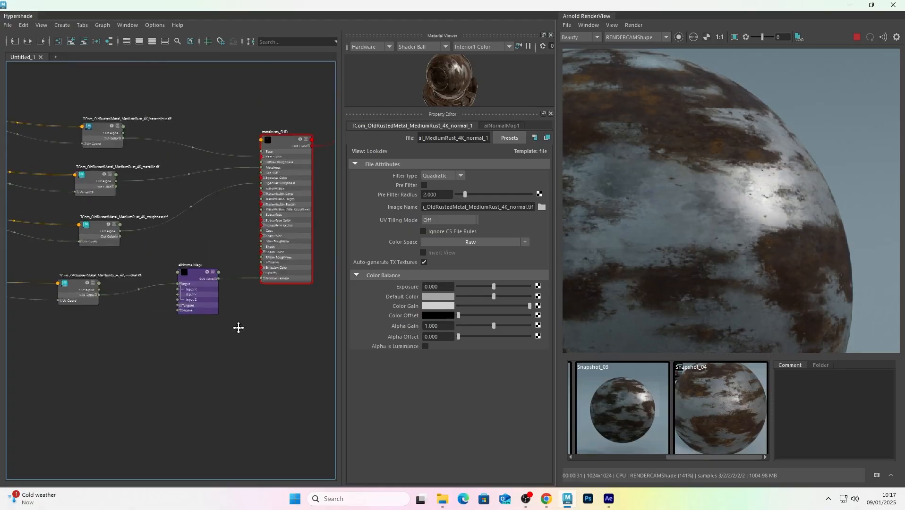
pyautogui.scroll(2, 178, 271)
pyautogui.keyDown('alt'); pyautogui.moveTo(157, 280); pyautogui.dragTo(152, 255, button='middle'); pyautogui.keyUp('alt')
pyautogui.scroll(-2, 164, 269)
pyautogui.scroll(1, 167, 269)
pyautogui.scroll(-1, 193, 267)
pyautogui.scroll(1, 152, 255)
pyautogui.scroll(1, 153, 252)
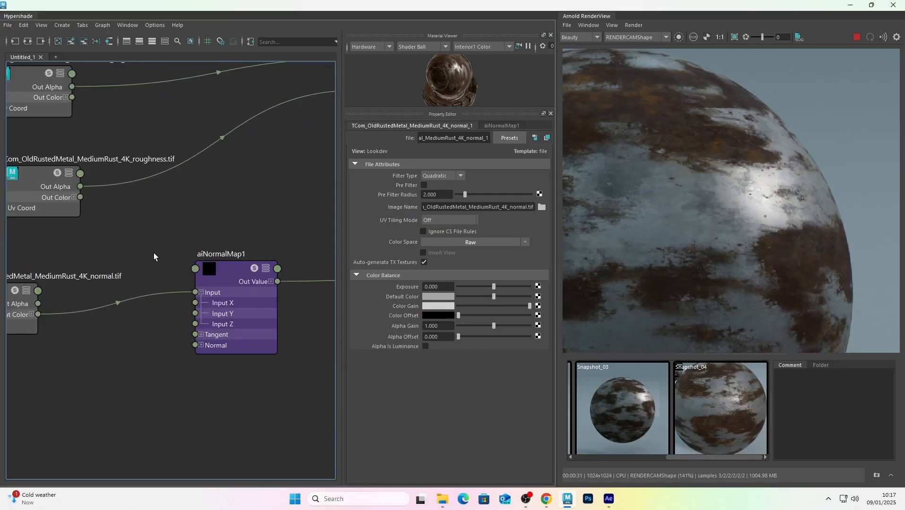
pyautogui.scroll(-2, 149, 264)
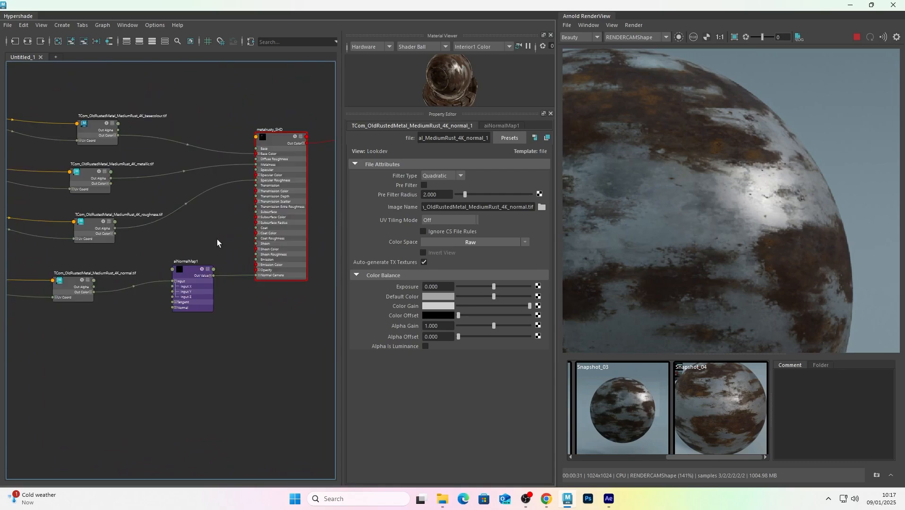
# Check the rust edge beside the highlight in the render, and select the aiNormalMap1 node to show its attributes
pyautogui.scroll(4, 799, 229)
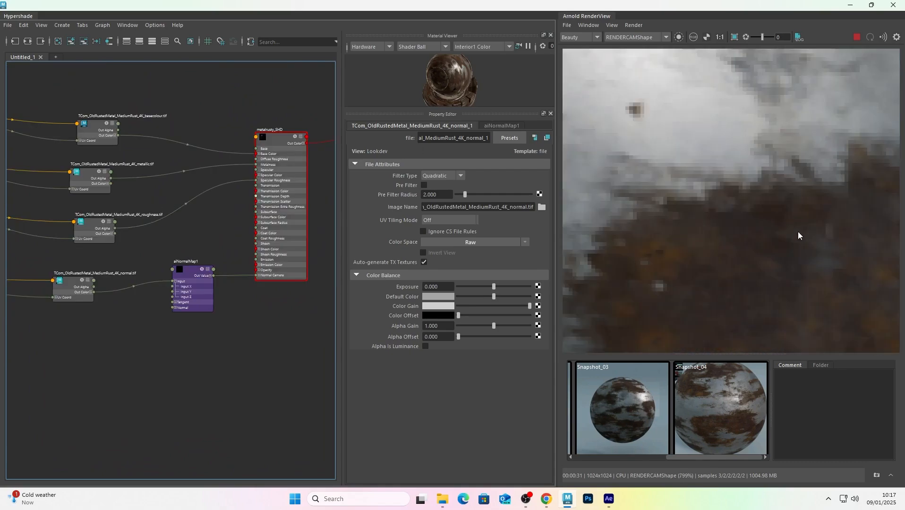
pyautogui.scroll(-3, 797, 232)
pyautogui.scroll(1, 796, 235)
pyautogui.moveTo(798, 239); pyautogui.dragTo(756, 230, button='middle')
pyautogui.scroll(-2, 764, 234)
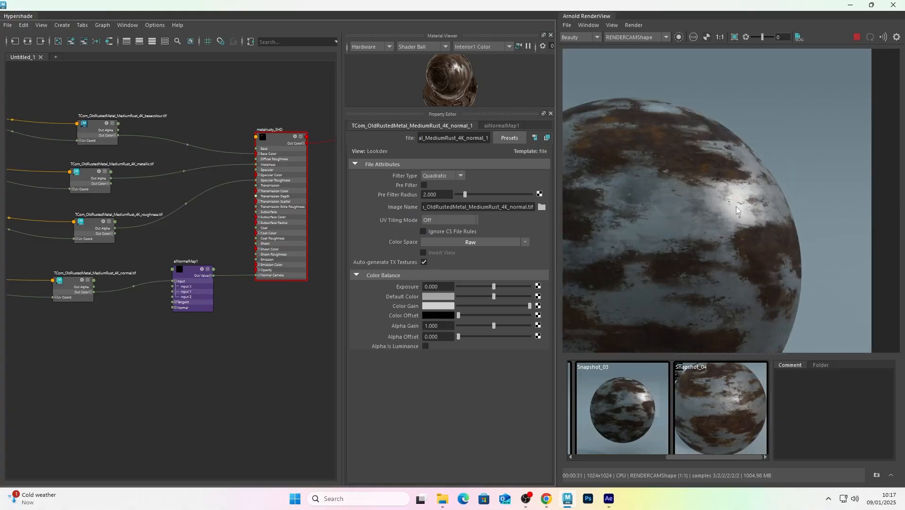
pyautogui.keyDown('alt'); pyautogui.moveTo(232, 324); pyautogui.dragTo(246, 319, button='middle'); pyautogui.keyUp('alt')
pyautogui.click(202, 266)
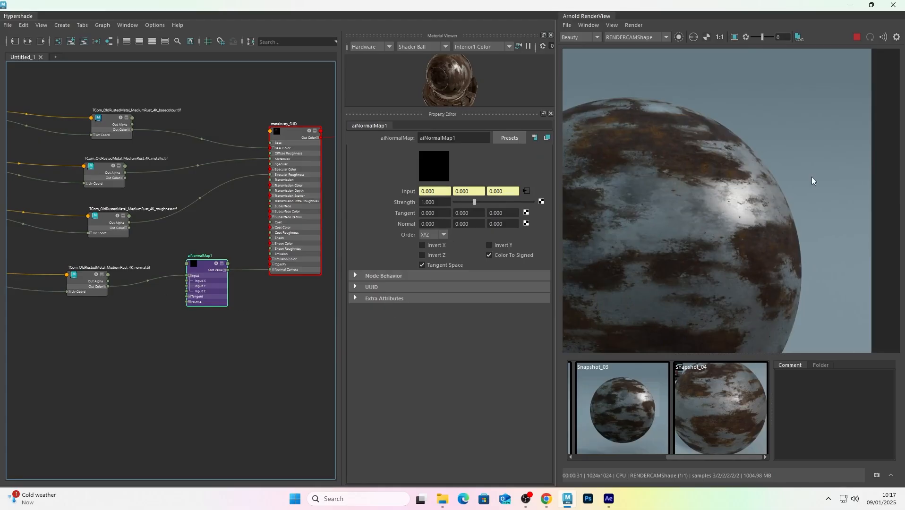
# Delete all the old render snapshots and store a new snapshot of the current render
pyautogui.click(725, 426)
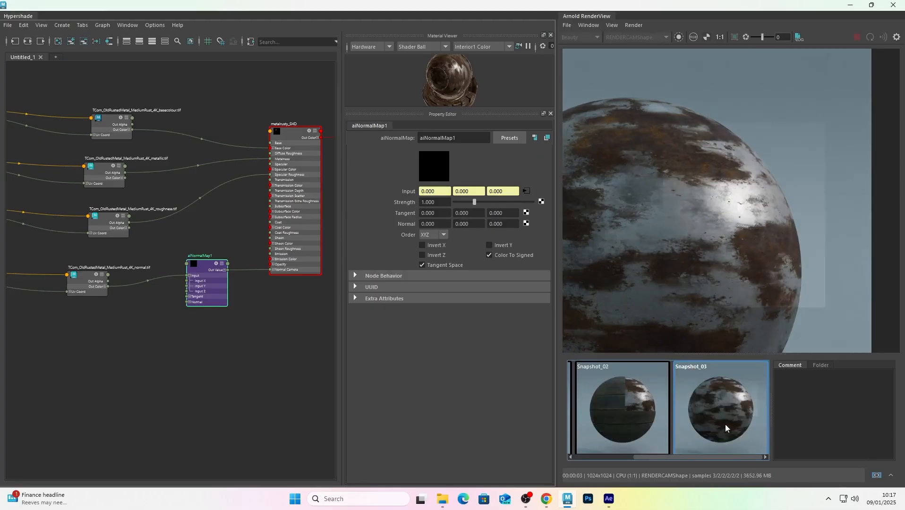
pyautogui.press('Delete')
pyautogui.press('Delete')
pyautogui.press('Delete')
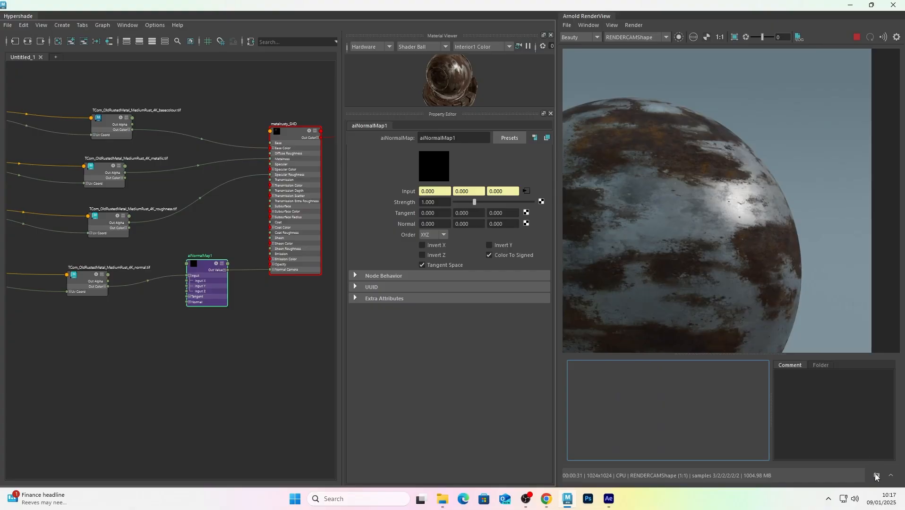
pyautogui.click(877, 476)
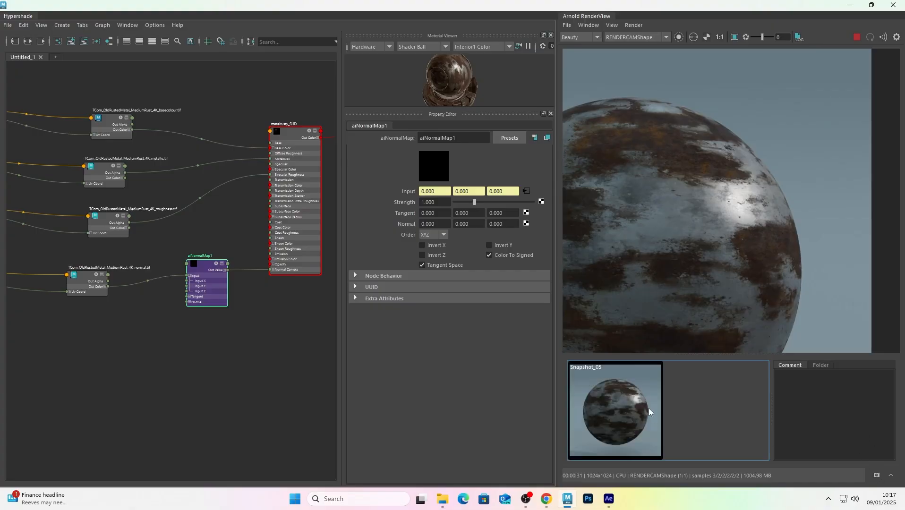
# Define a crop region around the sphere's upper-right highlight in the Arnold RenderView and stop the render
pyautogui.scroll(4, 747, 197)
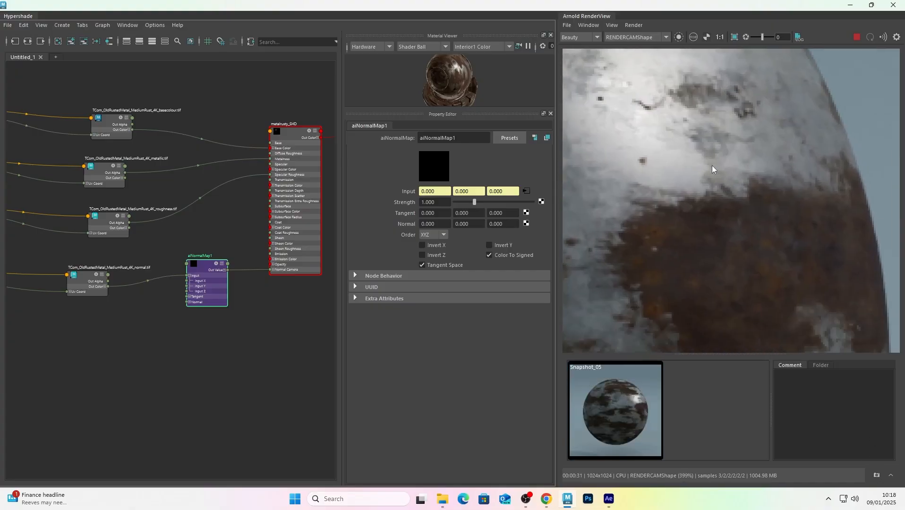
pyautogui.scroll(-4, 727, 194)
pyautogui.scroll(-3, 726, 193)
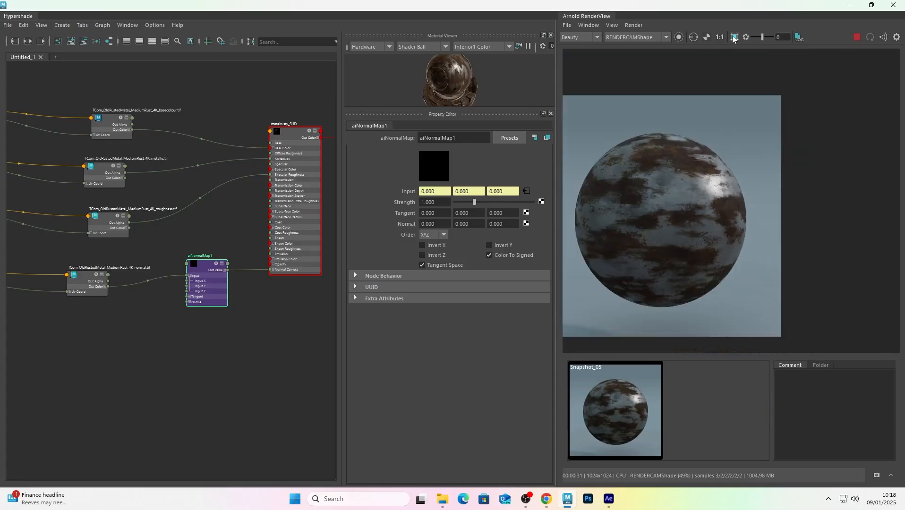
pyautogui.click(734, 37)
pyautogui.moveTo(678, 121); pyautogui.dragTo(781, 251)
pyautogui.click(857, 37)
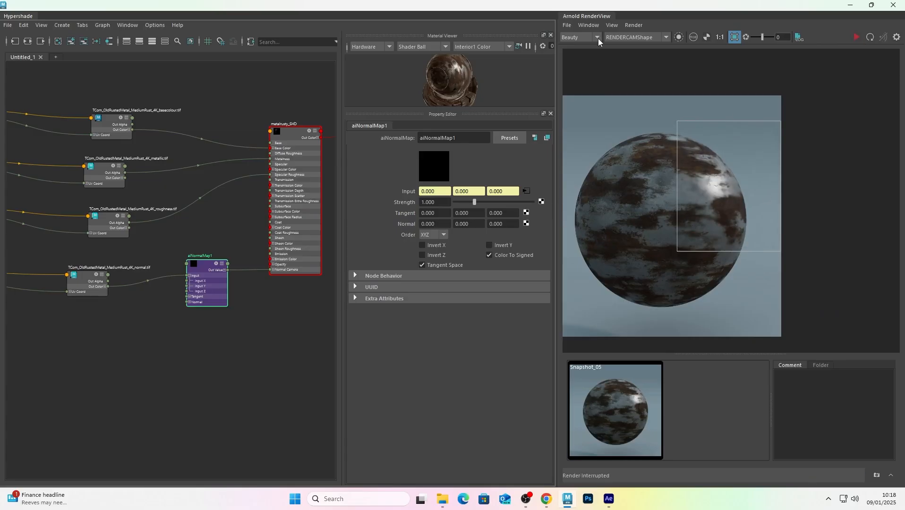
pyautogui.scroll(3, 683, 232)
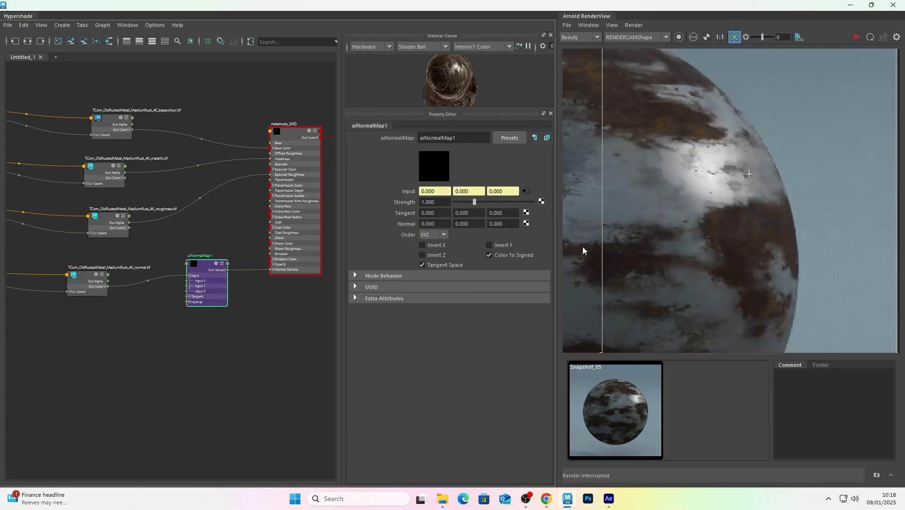
# Enable isolated shading of the selected node in the Arnold RenderView, start the render, and view the normal texture alone
pyautogui.scroll(5, 218, 297)
pyautogui.scroll(-4, 233, 222)
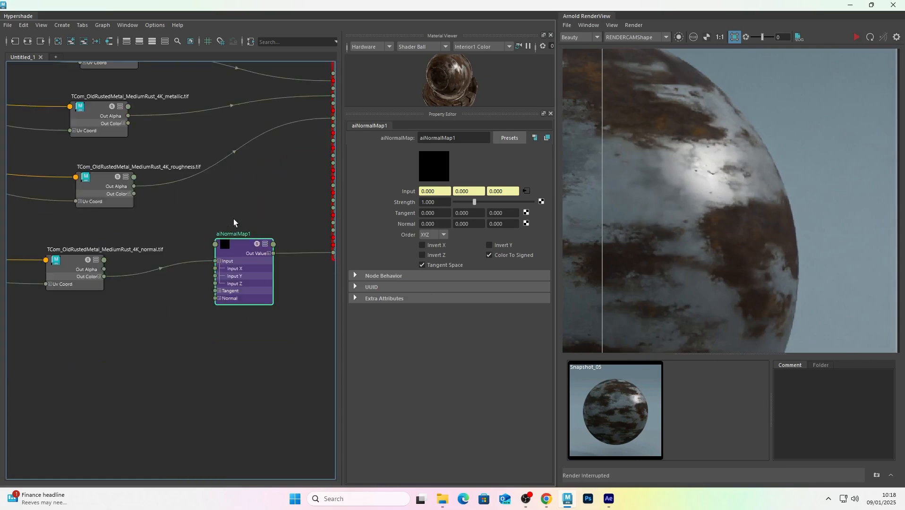
pyautogui.moveTo(233, 222); pyautogui.dragTo(190, 230, button='middle')
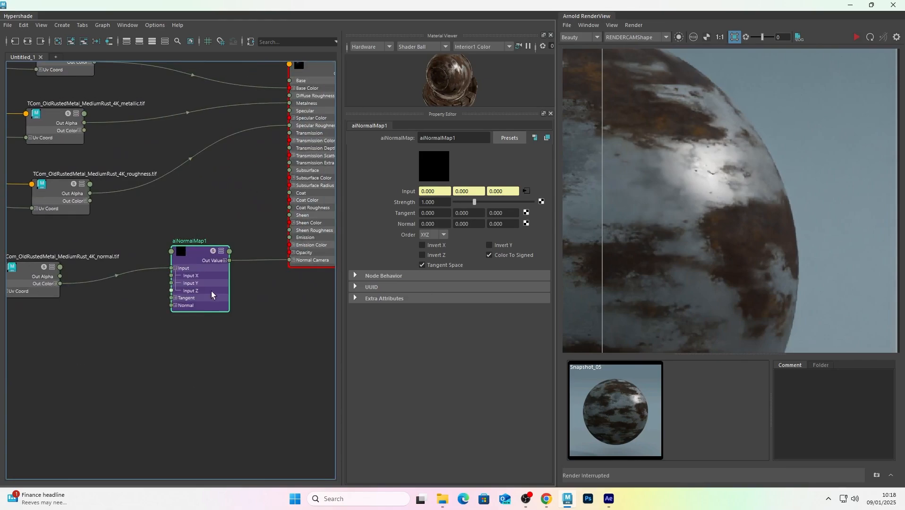
pyautogui.click(679, 37)
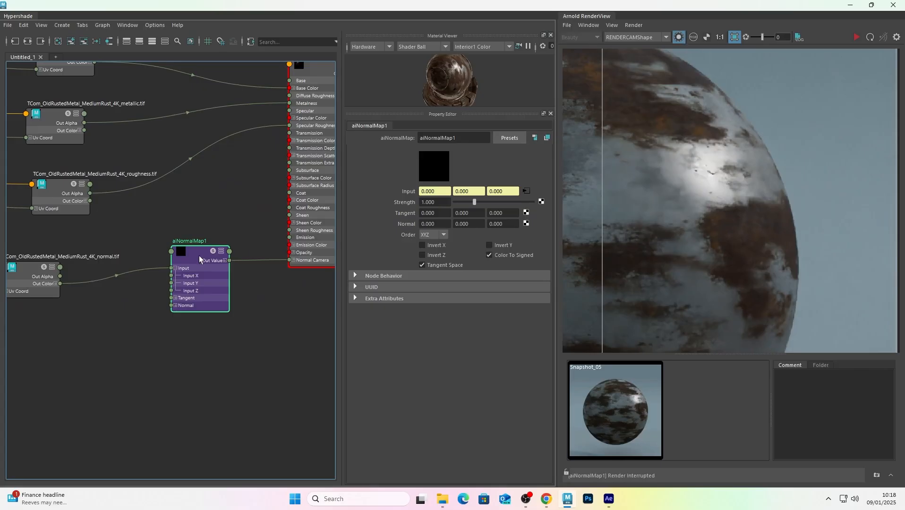
pyautogui.keyDown('alt'); pyautogui.moveTo(147, 181); pyautogui.dragTo(181, 197, button='middle'); pyautogui.keyUp('alt')
pyautogui.click(856, 37)
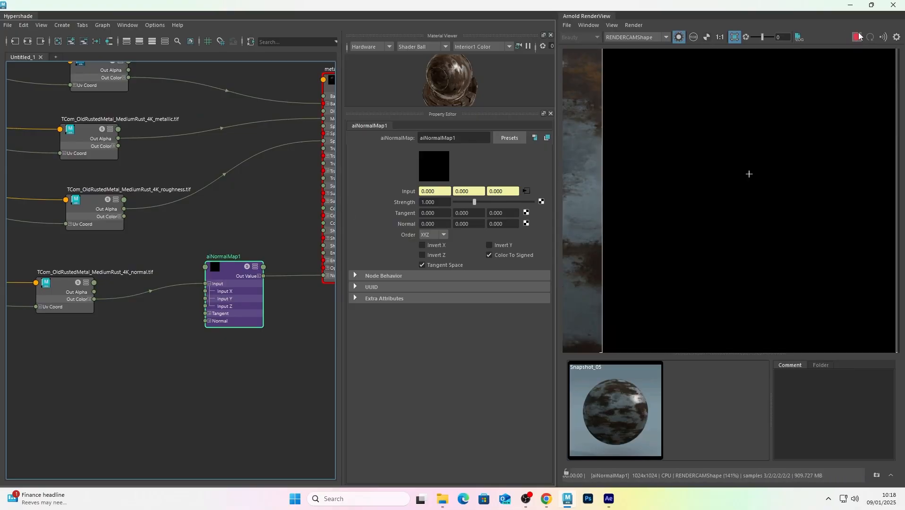
pyautogui.scroll(2, 143, 339)
pyautogui.click(36, 253)
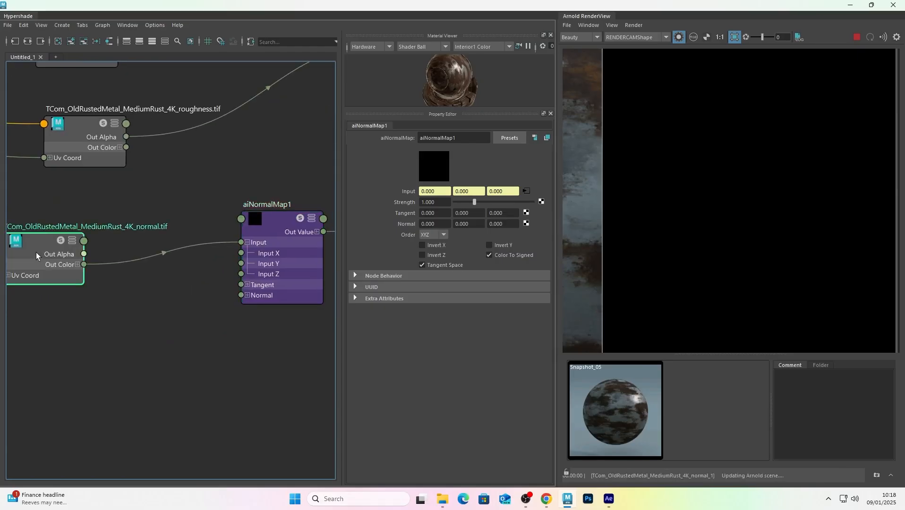
pyautogui.scroll(-2, 758, 203)
pyautogui.scroll(-2, 149, 259)
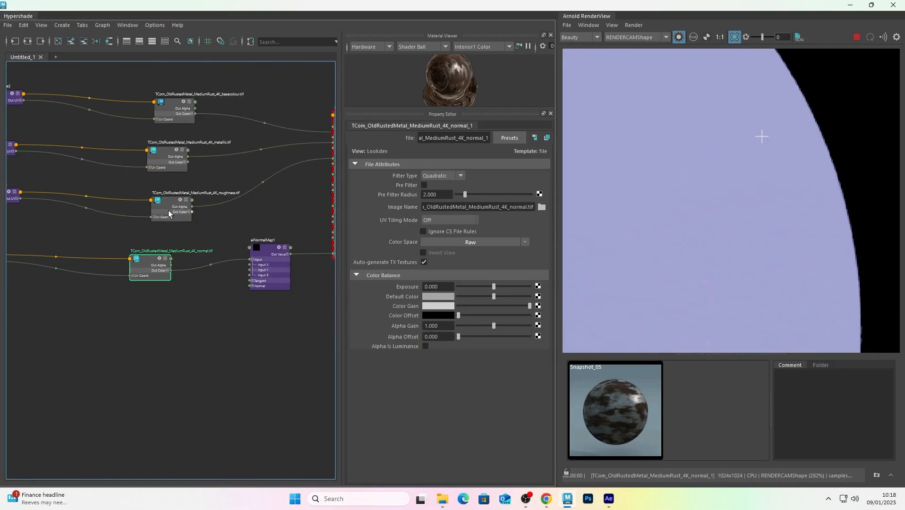
# Compare the isolated output of aiNormalMap1 with the normal texture, and inspect the texture's detail on the sphere
pyautogui.click(275, 255)
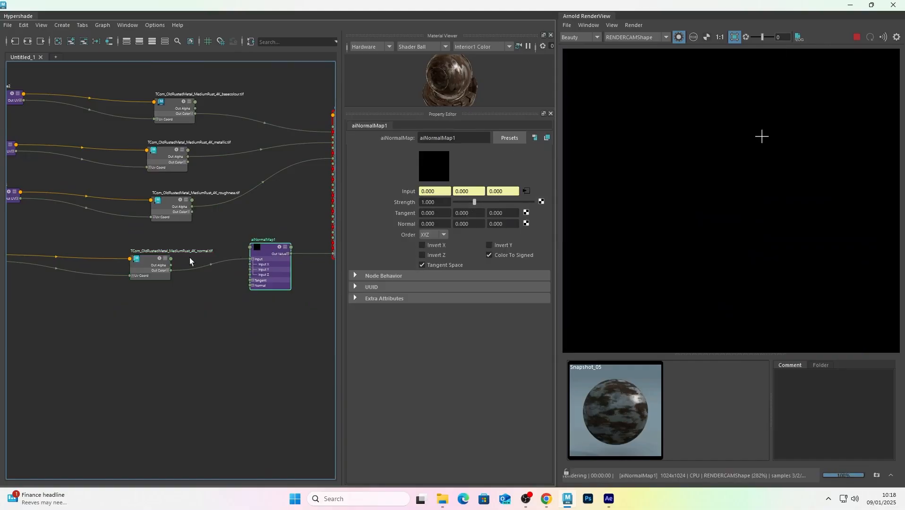
pyautogui.click(156, 264)
pyautogui.press('f')
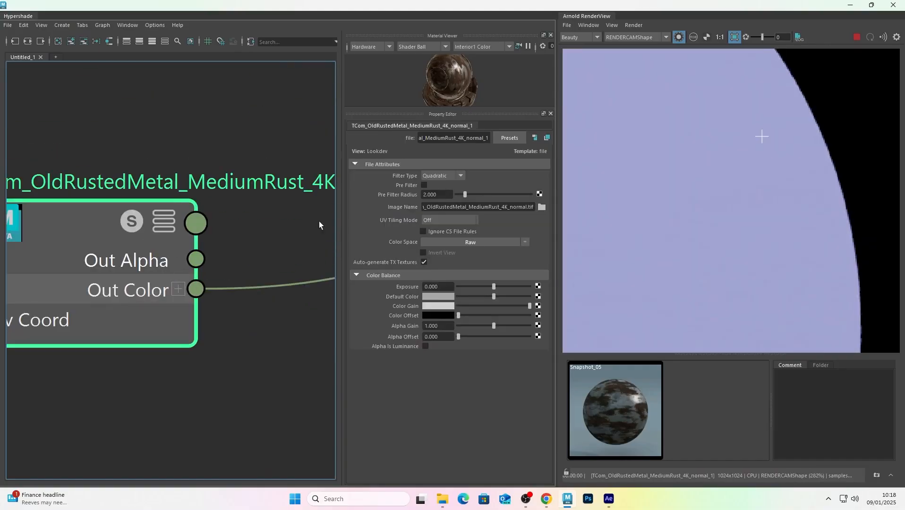
pyautogui.scroll(-4, 666, 194)
pyautogui.scroll(8, 683, 188)
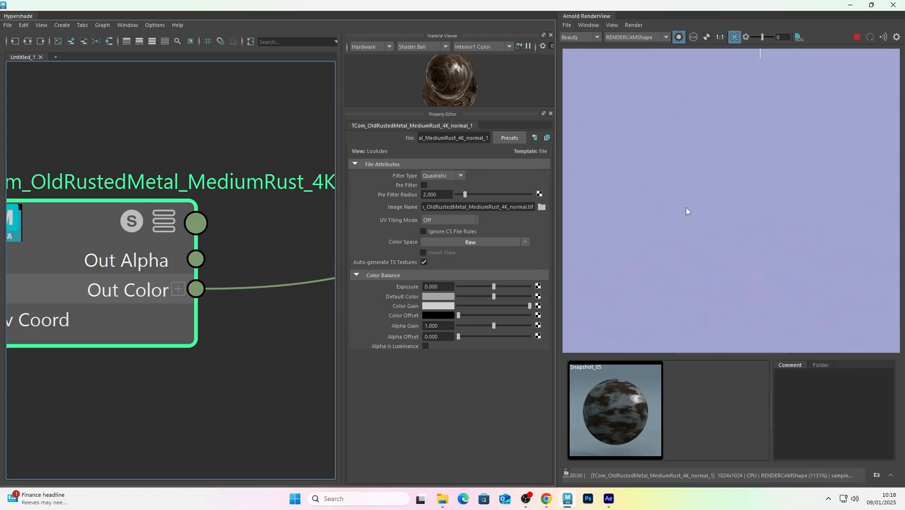
pyautogui.scroll(-10, 726, 235)
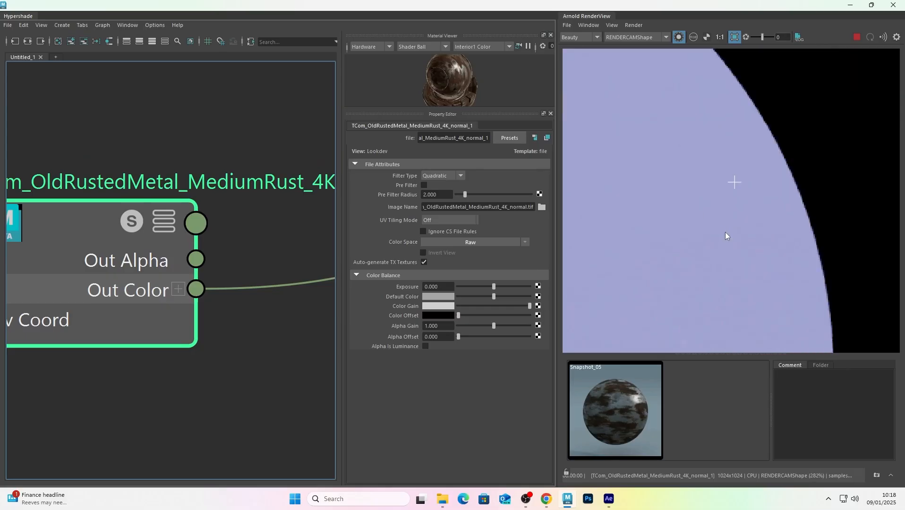
pyautogui.scroll(2, 718, 231)
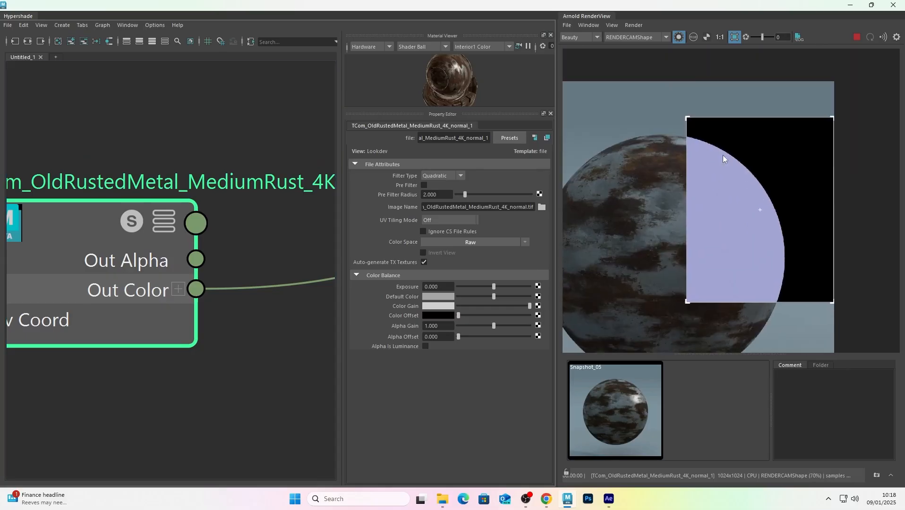
pyautogui.scroll(-8, 243, 216)
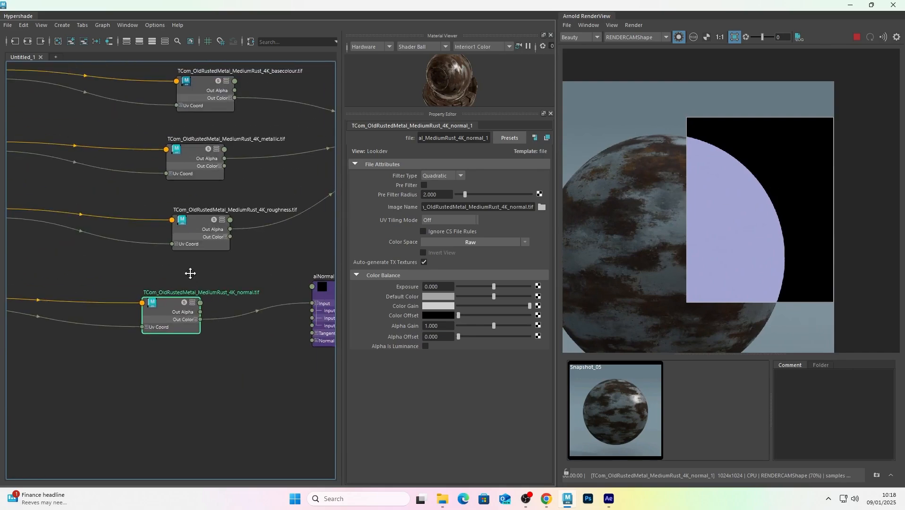
# View the roughness, metallic and base colour textures one after another as isolated shading in the crop region
pyautogui.click(204, 224)
pyautogui.scroll(1, 762, 222)
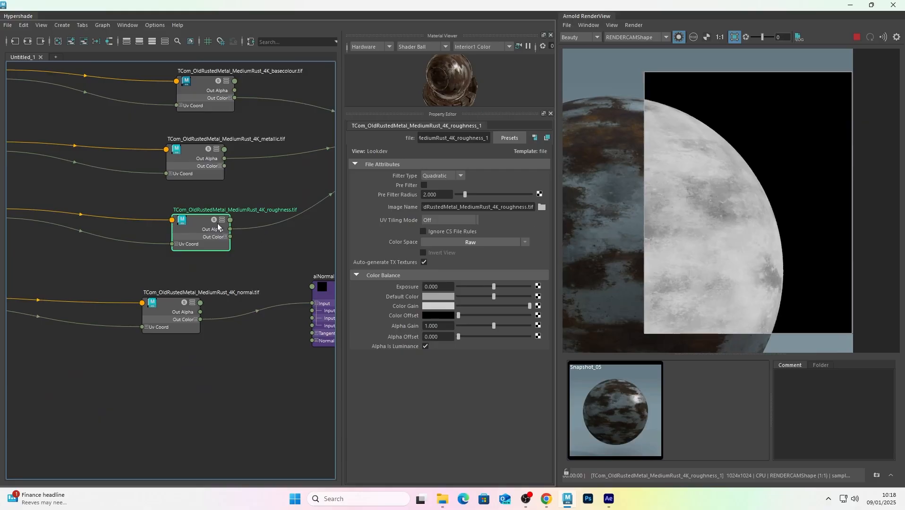
pyautogui.click(200, 151)
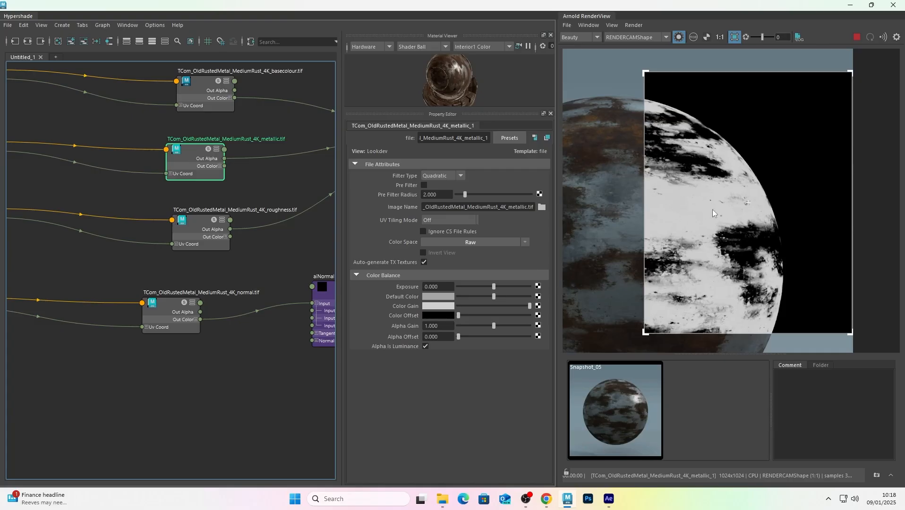
pyautogui.keyDown('alt'); pyautogui.moveTo(256, 144); pyautogui.dragTo(250, 167, button='middle'); pyautogui.keyUp('alt')
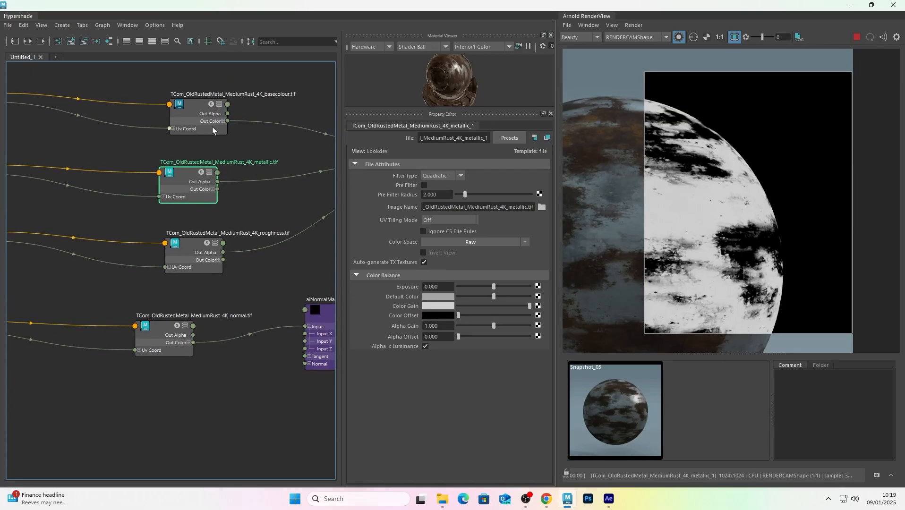
pyautogui.click(216, 133)
pyautogui.scroll(3, 699, 224)
pyautogui.scroll(-3, 667, 190)
pyautogui.keyDown('alt'); pyautogui.moveTo(666, 190); pyautogui.dragTo(681, 199, button='middle'); pyautogui.keyUp('alt')
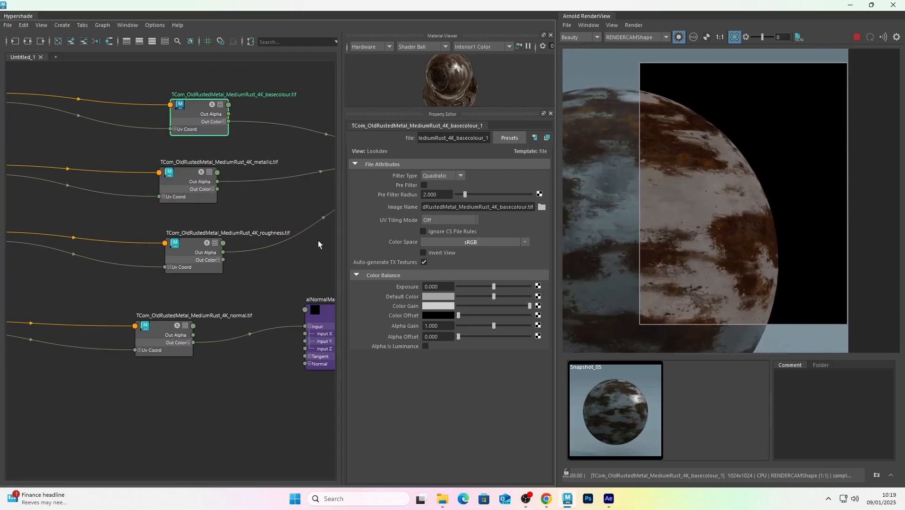
# Turn off isolated shading and inspect the full material around the sphere's highlight and rust edge
pyautogui.click(680, 37)
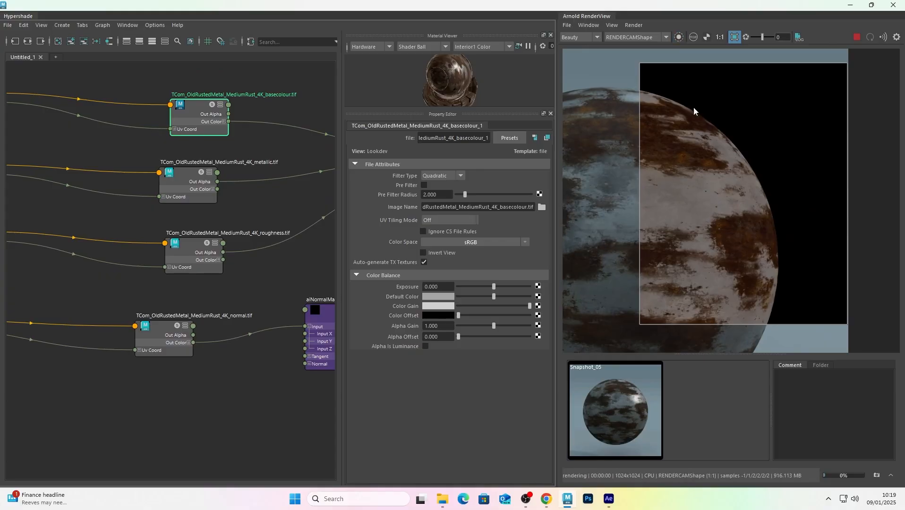
pyautogui.keyDown('alt'); pyautogui.moveTo(770, 201); pyautogui.dragTo(751, 188, button='middle'); pyautogui.keyUp('alt')
pyautogui.scroll(-2, 750, 188)
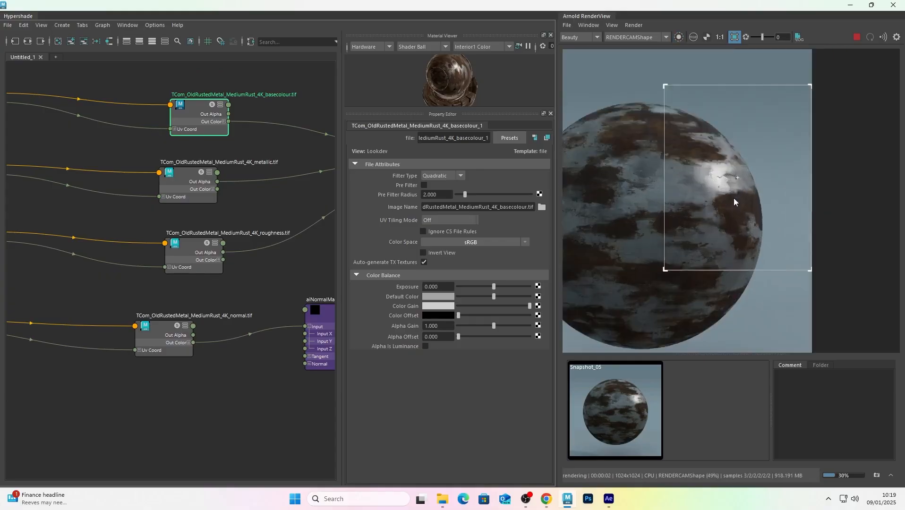
pyautogui.scroll(4, 734, 198)
pyautogui.scroll(-1, 747, 198)
pyautogui.scroll(2, 739, 184)
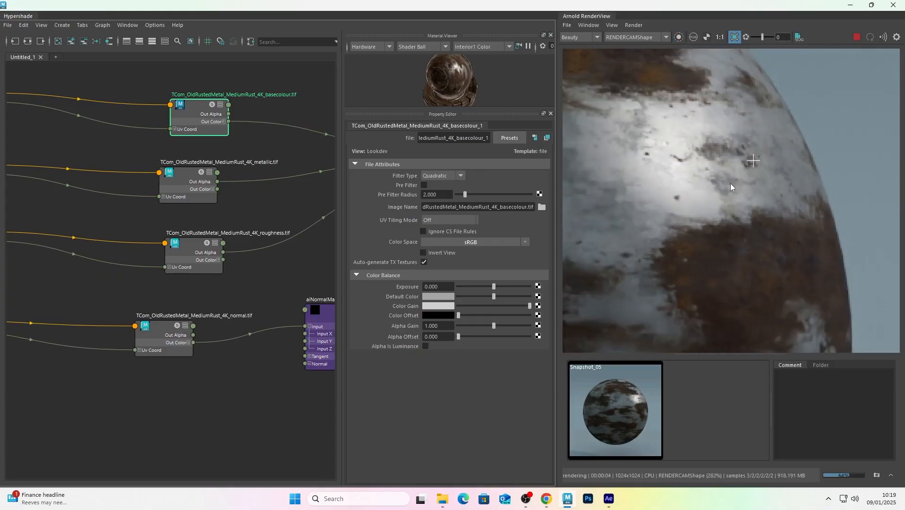
pyautogui.keyDown('alt'); pyautogui.moveTo(272, 303); pyautogui.dragTo(149, 317, button='middle'); pyautogui.keyUp('alt')
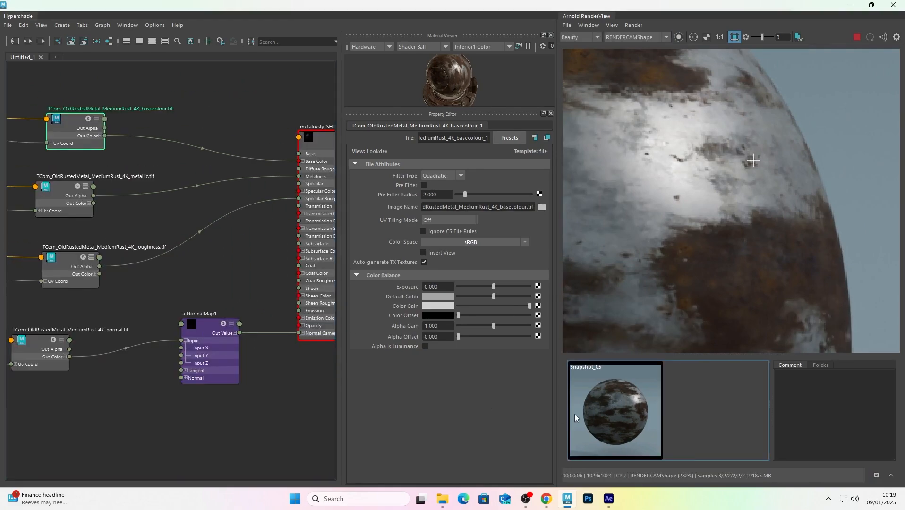
# Set the aiNormalMap1 strength to 4 and check the updated surface in the crop region
pyautogui.click(203, 327)
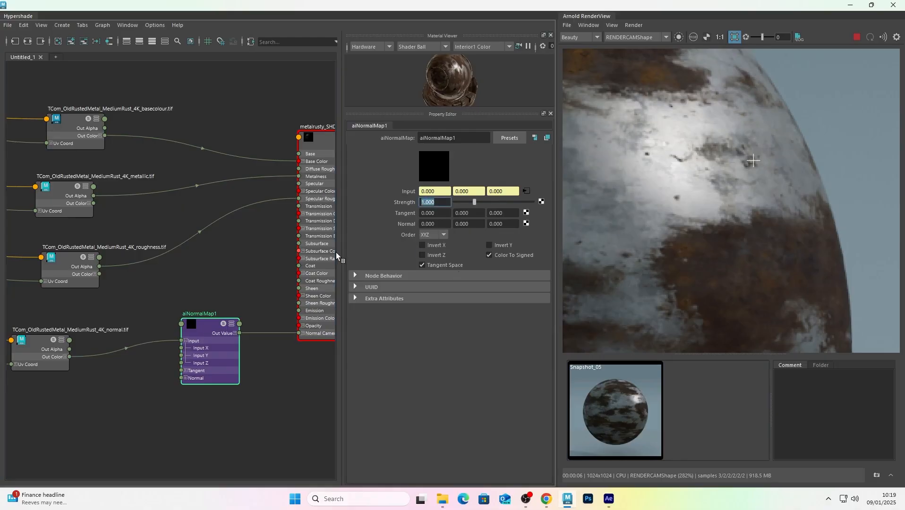
pyautogui.write('4')
pyautogui.press('Return')
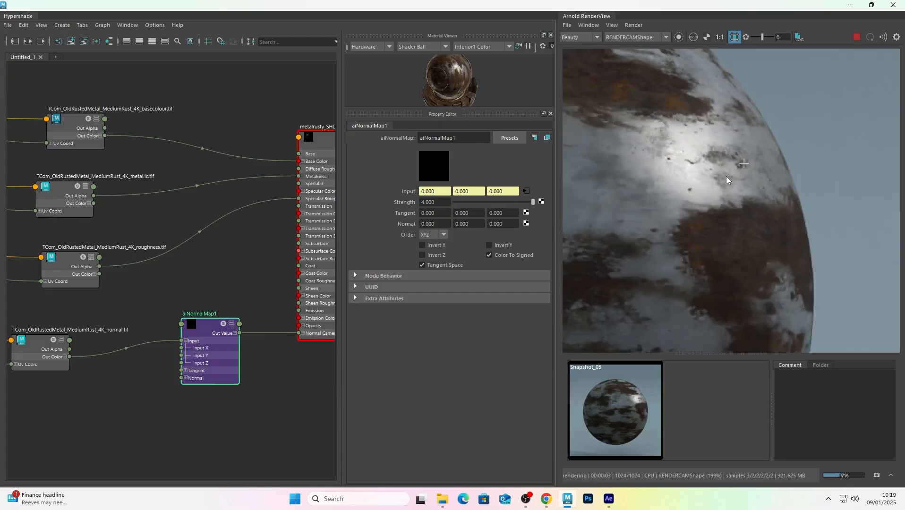
pyautogui.scroll(-4, 712, 224)
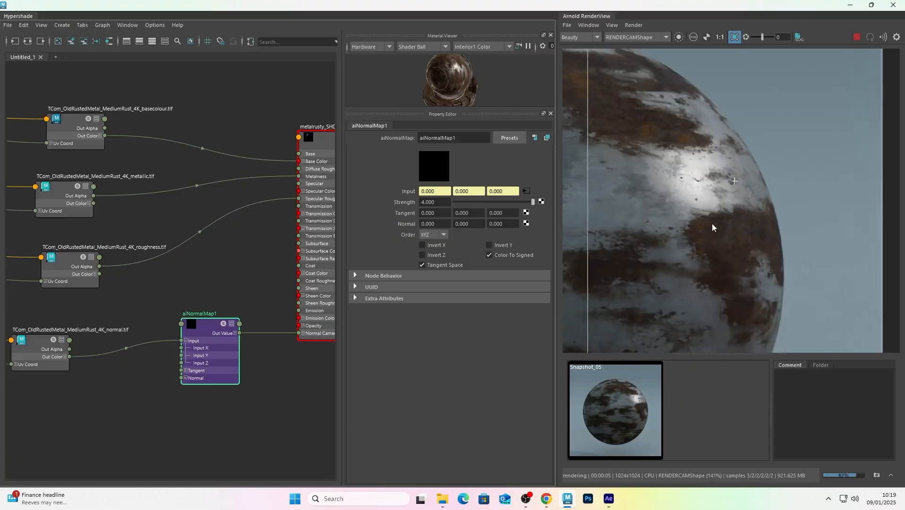
pyautogui.scroll(2, 712, 224)
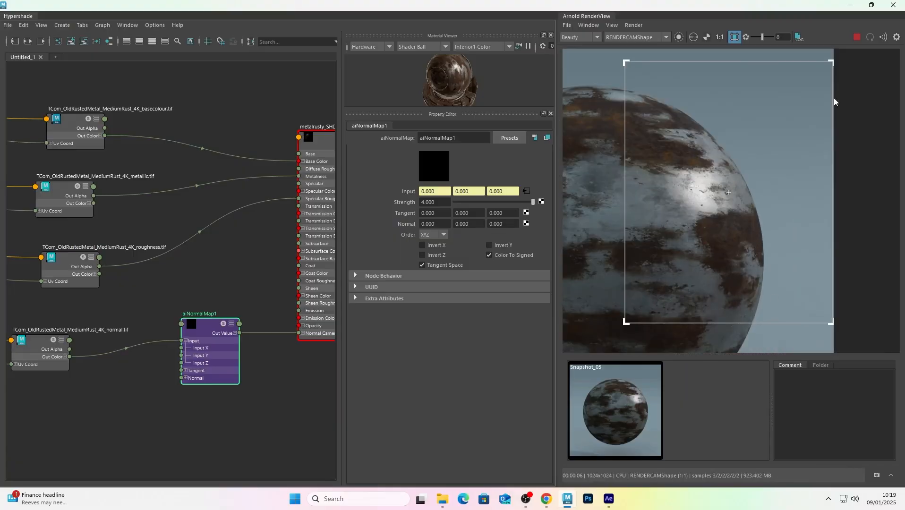
# Stop the render, store a new snapshot of it, and display that snapshot
pyautogui.click(857, 37)
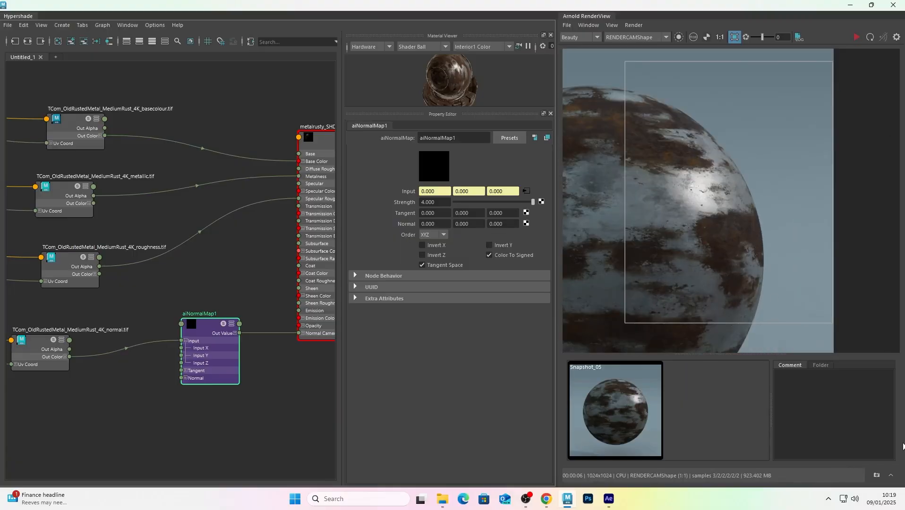
pyautogui.click(877, 476)
pyautogui.click(735, 418)
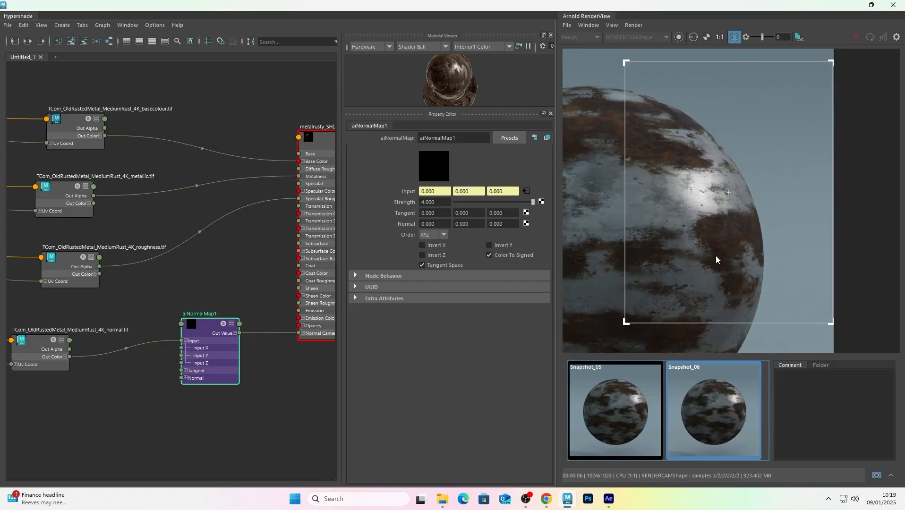
# Compare Snapshot_05 and Snapshot_06 by alternating between them, zoomed in on the rust edge below the highlight
pyautogui.scroll(3, 717, 256)
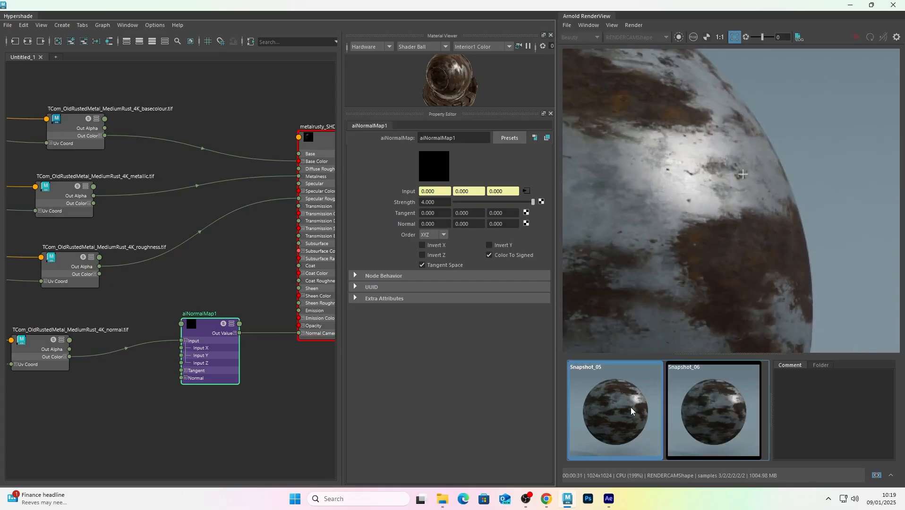
pyautogui.scroll(5, 714, 232)
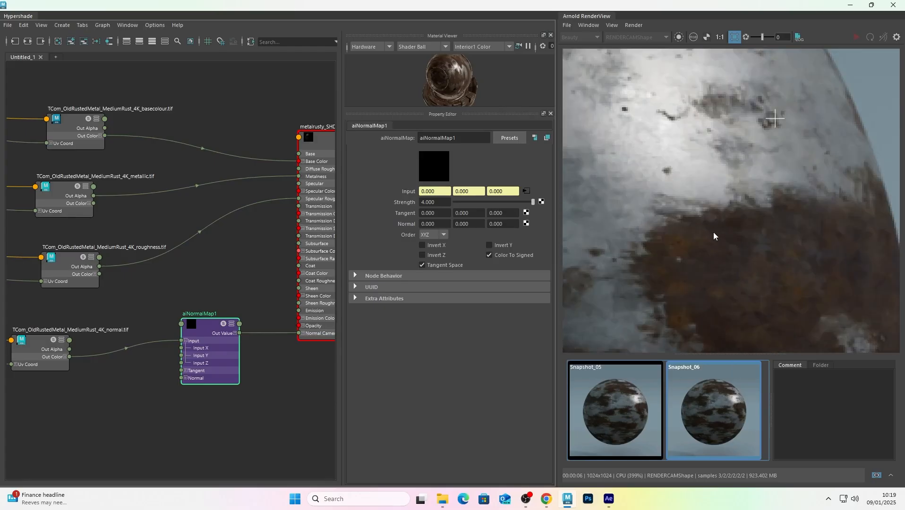
pyautogui.click(639, 391)
pyautogui.click(699, 388)
pyautogui.click(632, 393)
pyautogui.click(691, 393)
pyautogui.click(623, 395)
pyautogui.click(699, 403)
pyautogui.click(629, 394)
pyautogui.click(683, 396)
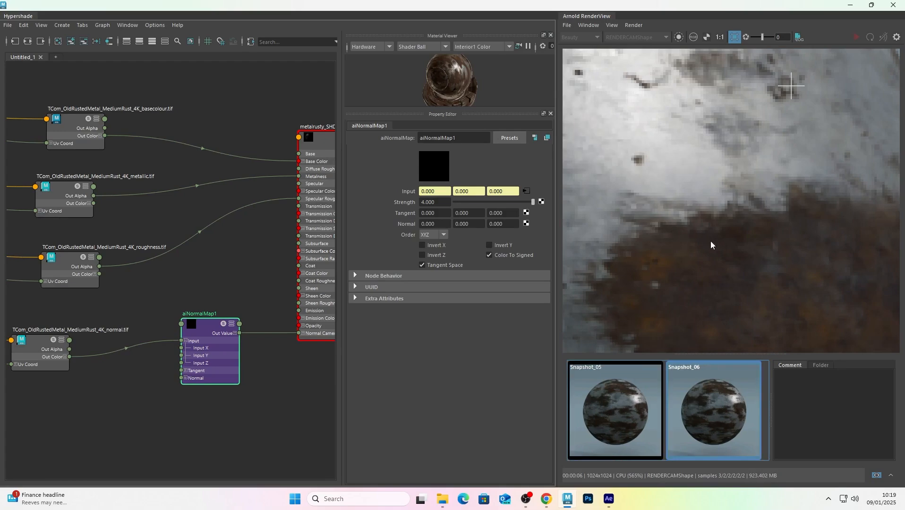
pyautogui.scroll(-5, 686, 232)
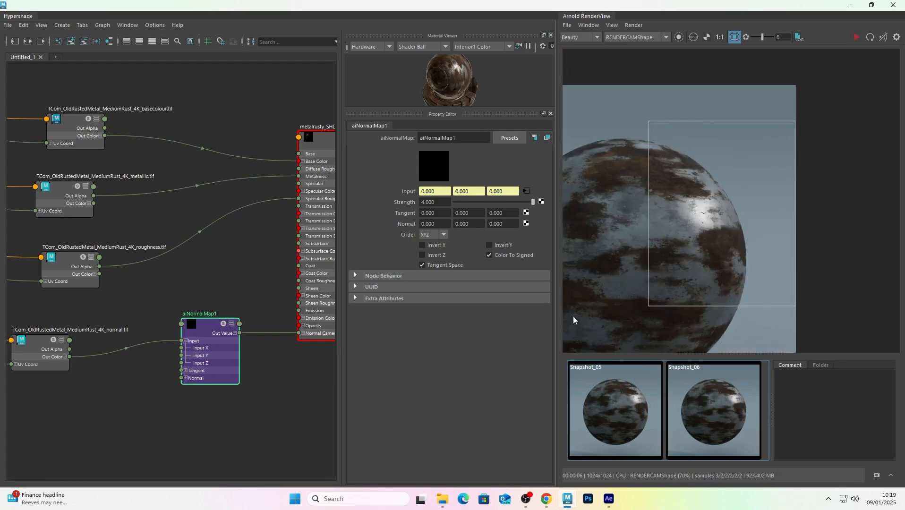
# Set the aiNormalMap1 strength to 8 and restart the crop region's render to check the rust edge against the snapshots
pyautogui.doubleClick(446, 205)
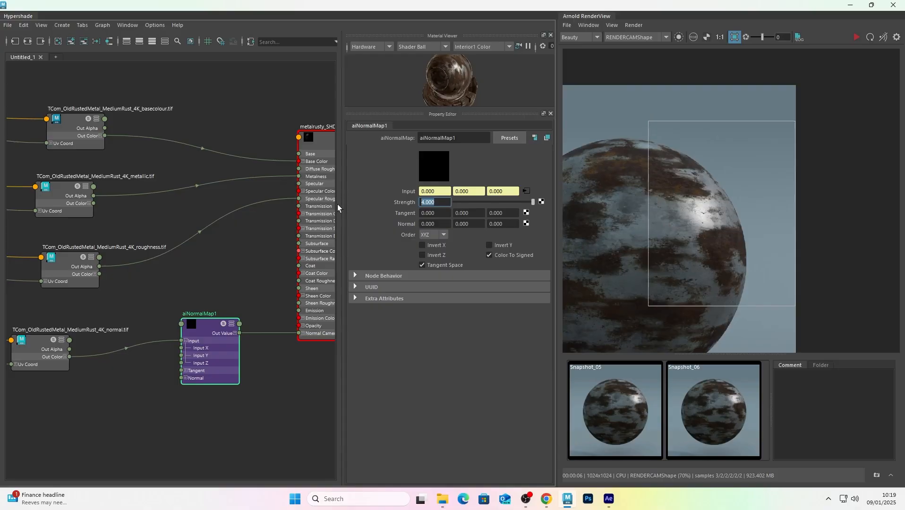
pyautogui.write('8')
pyautogui.press('Return')
pyautogui.scroll(2, 735, 238)
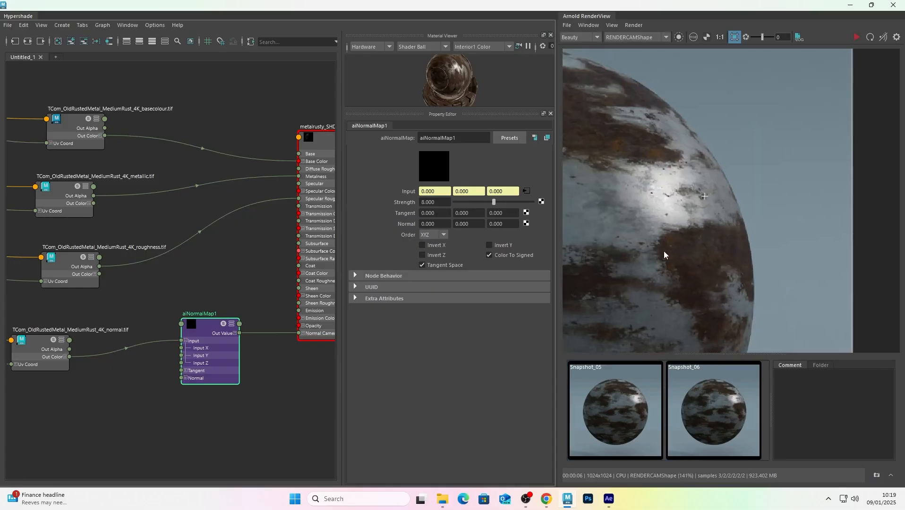
pyautogui.scroll(1, 668, 247)
pyautogui.click(634, 404)
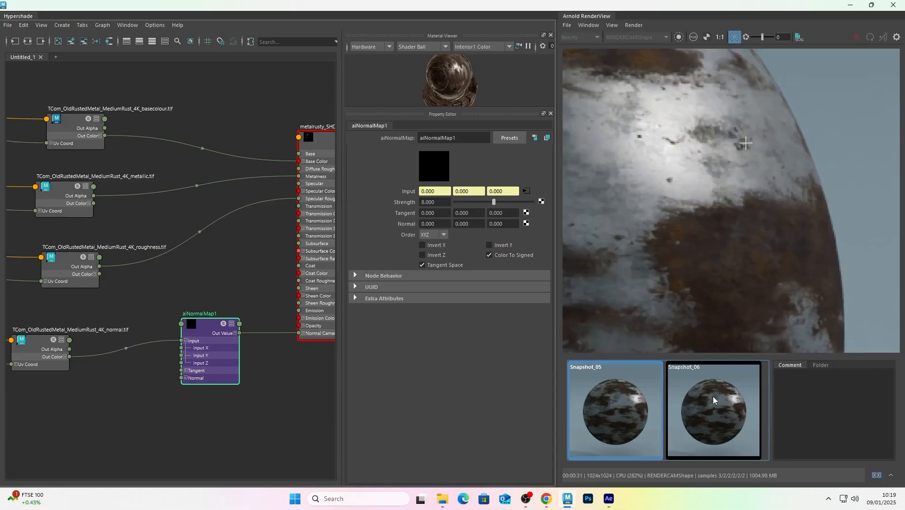
pyautogui.click(713, 397)
pyautogui.click(713, 397)
pyautogui.click(857, 38)
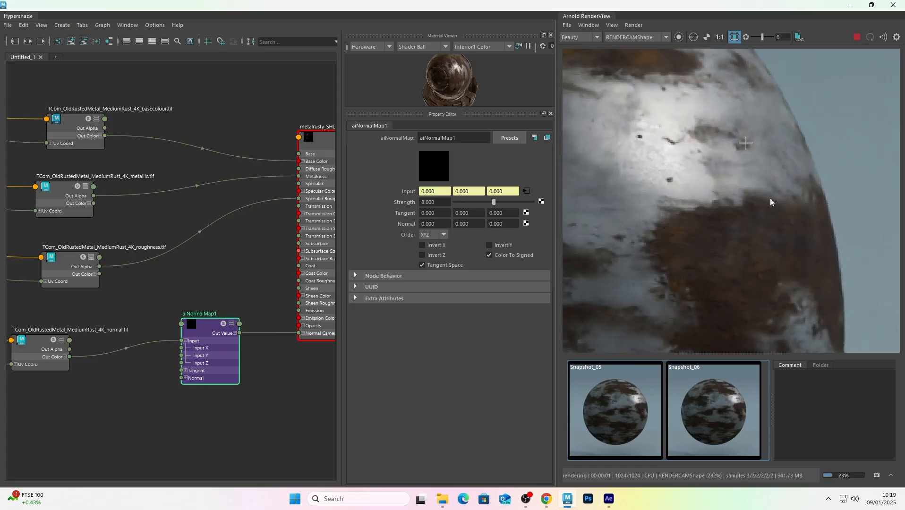
pyautogui.scroll(1, 770, 202)
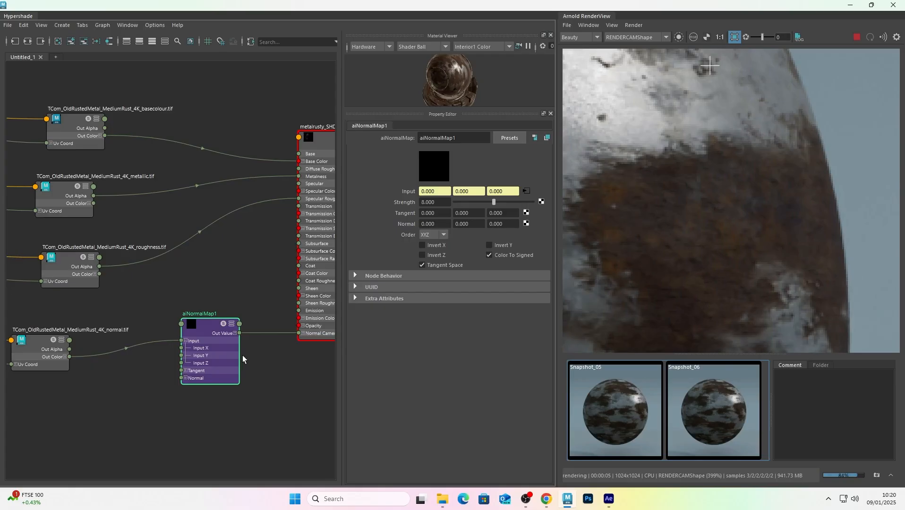
# Inspect the highlight and rust edge in the render with normal strength 8, both close up and farther out
pyautogui.scroll(-1, 709, 213)
pyautogui.scroll(1, 698, 217)
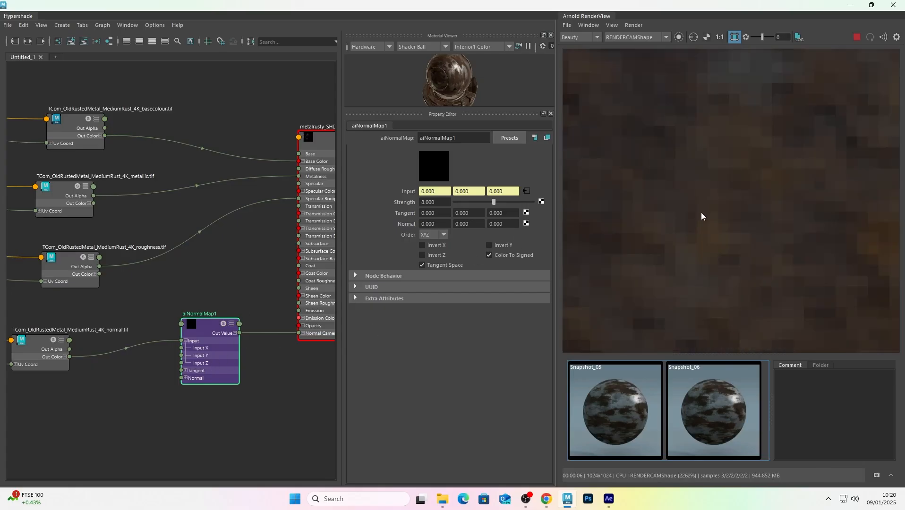
pyautogui.scroll(-1, 705, 209)
pyautogui.scroll(1, 739, 239)
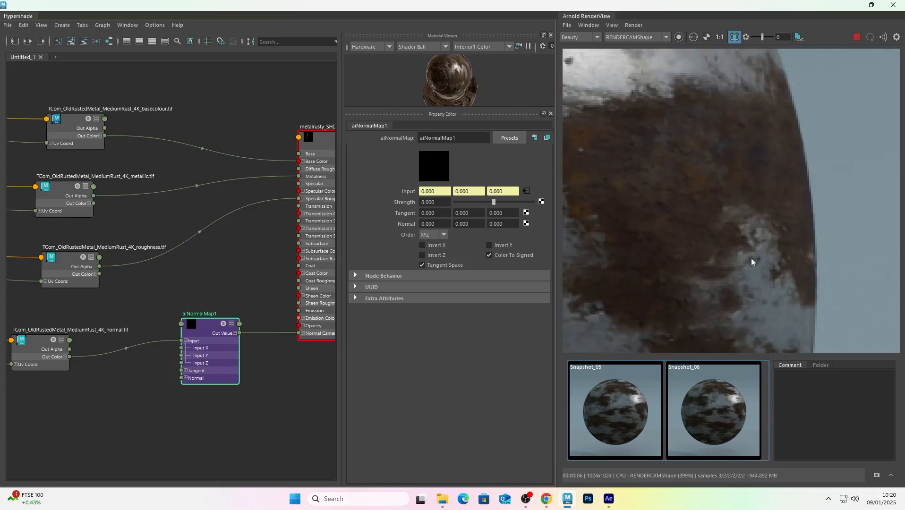
pyautogui.scroll(-1, 756, 241)
pyautogui.scroll(3, 773, 219)
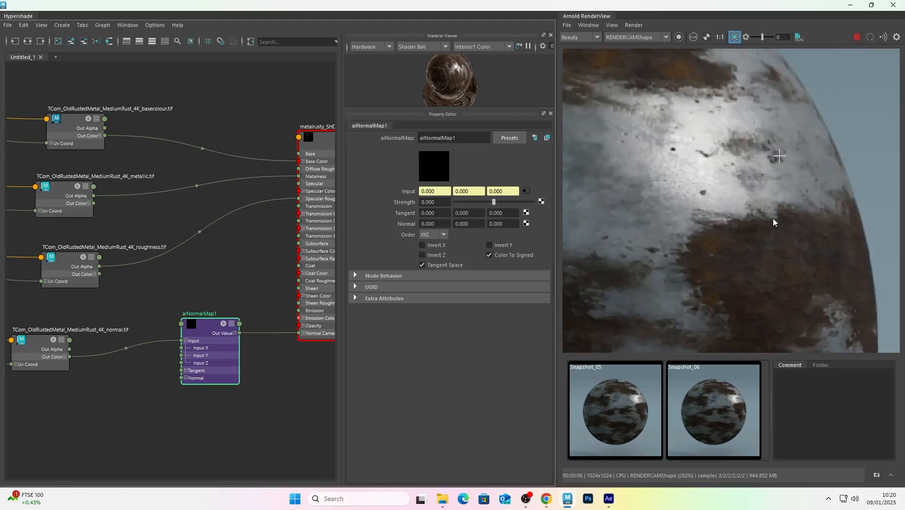
pyautogui.scroll(-4, 746, 255)
# Compare the current render against Snapshot_06 and Snapshot_05 by showing and hiding each snapshot
pyautogui.click(727, 389)
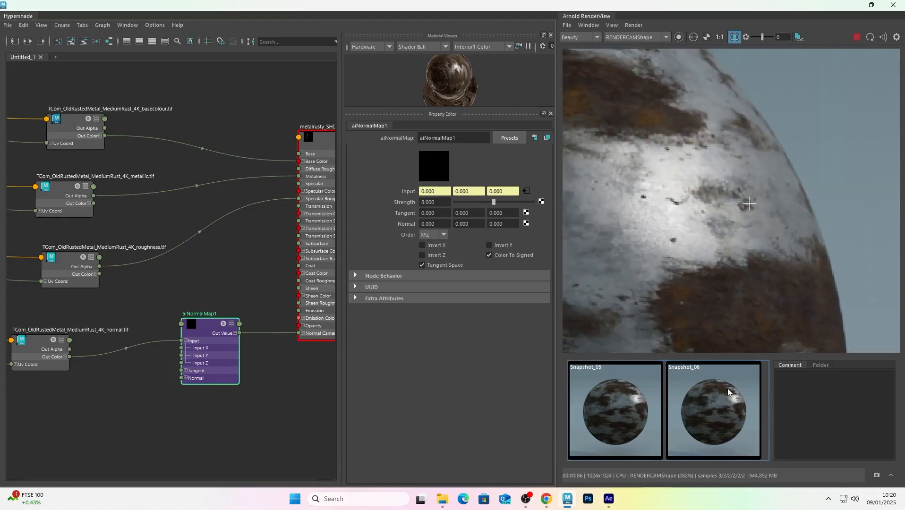
pyautogui.click(727, 389)
pyautogui.click(616, 389)
pyautogui.click(616, 389)
pyautogui.click(617, 389)
pyautogui.click(617, 389)
# Examine the rust patches and bare metal below the highlight for normal map detail
pyautogui.moveTo(695, 305); pyautogui.dragTo(701, 232, button='middle')
pyautogui.scroll(3, 706, 231)
pyautogui.scroll(-2, 709, 230)
pyautogui.moveTo(765, 247); pyautogui.dragTo(758, 187, button='middle')
pyautogui.scroll(-3, 751, 195)
pyautogui.scroll(6, 747, 209)
pyautogui.scroll(-4, 750, 207)
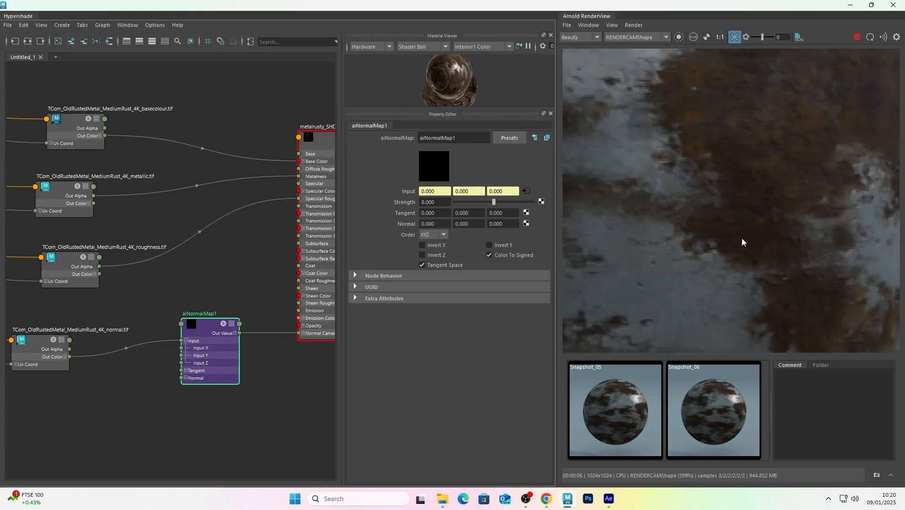
pyautogui.scroll(-2, 763, 207)
pyautogui.scroll(2, 762, 207)
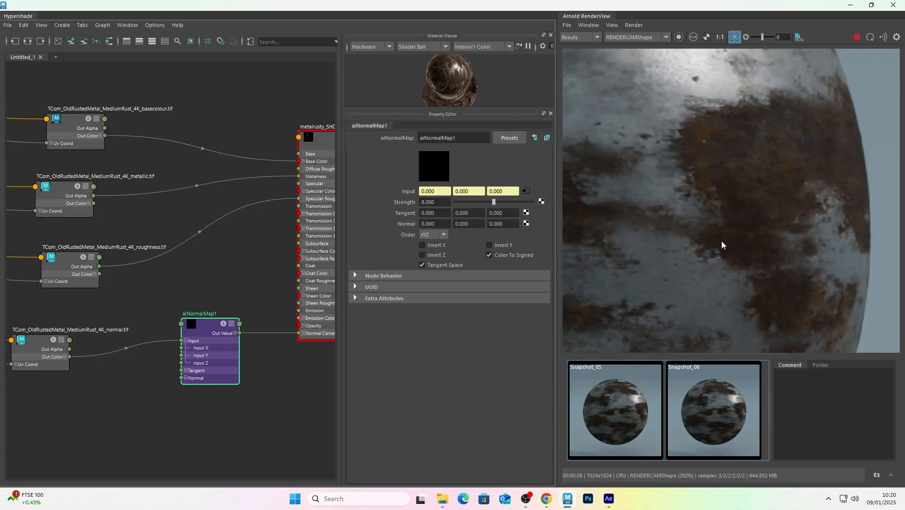
# Refresh the crop region's render, check the sphere's surface inside and outside the region, and stop the render
pyautogui.click(870, 37)
pyautogui.scroll(-5, 799, 142)
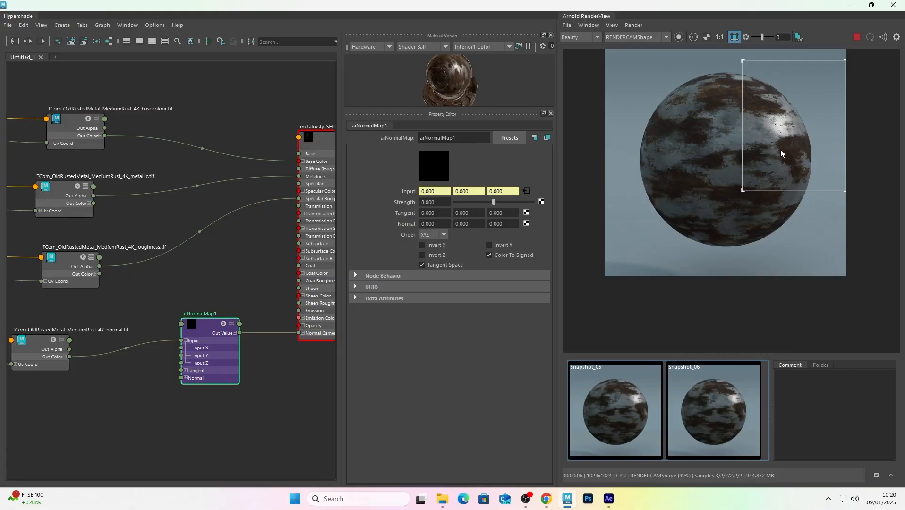
pyautogui.scroll(3, 769, 134)
pyautogui.scroll(-3, 758, 150)
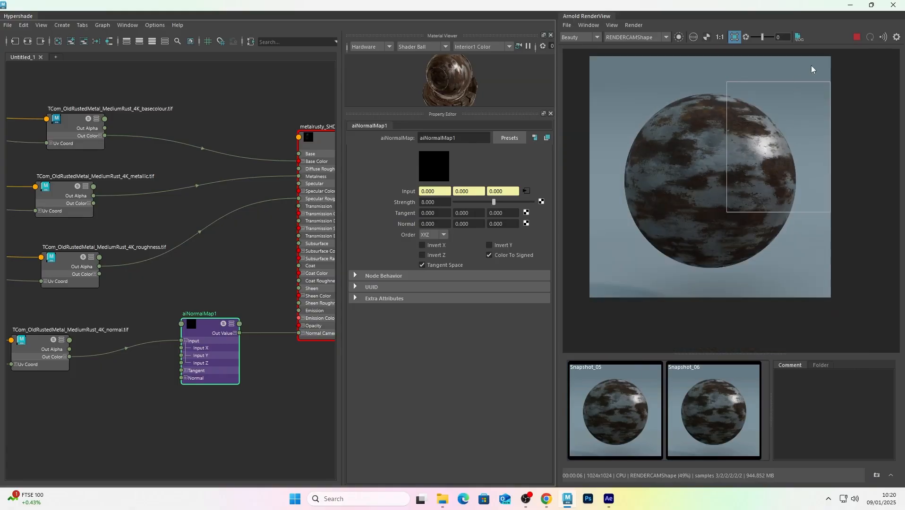
pyautogui.click(855, 37)
pyautogui.scroll(3, 750, 106)
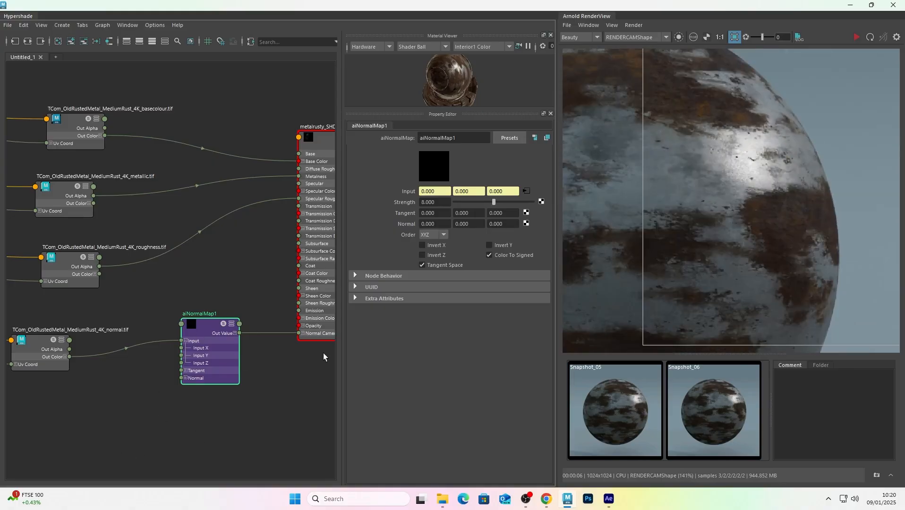
pyautogui.scroll(2, 784, 201)
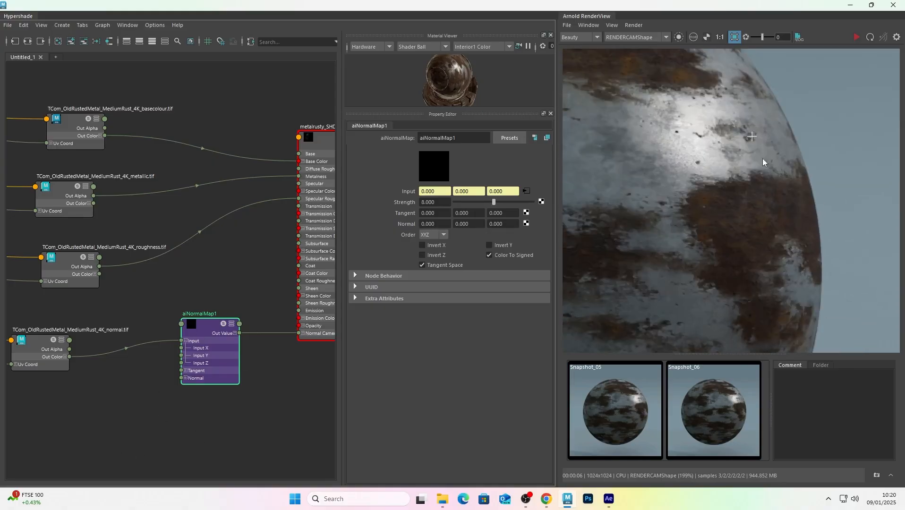
pyautogui.scroll(-3, 761, 192)
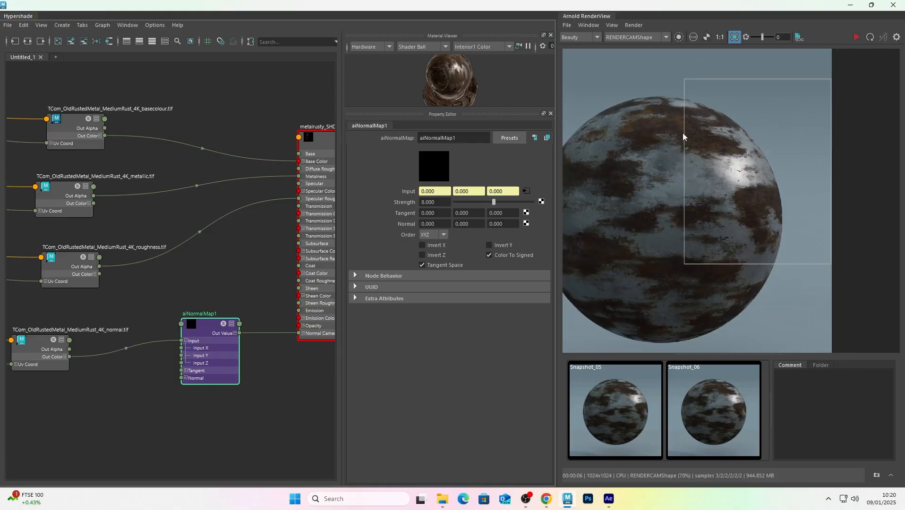
# Uncover the Maya viewports behind the render window and switch the render camera to perspShape
pyautogui.moveTo(694, 5); pyautogui.dragTo(708, 256)
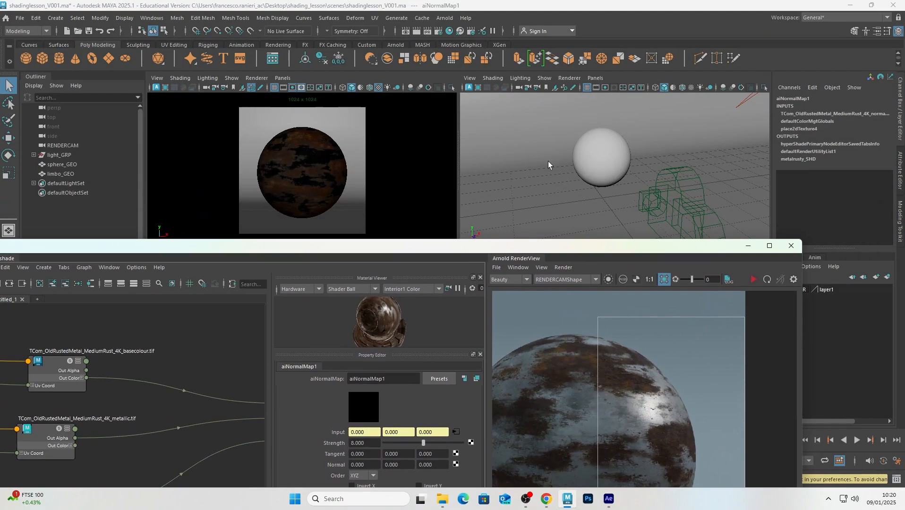
pyautogui.moveTo(185, 247); pyautogui.dragTo(208, 174)
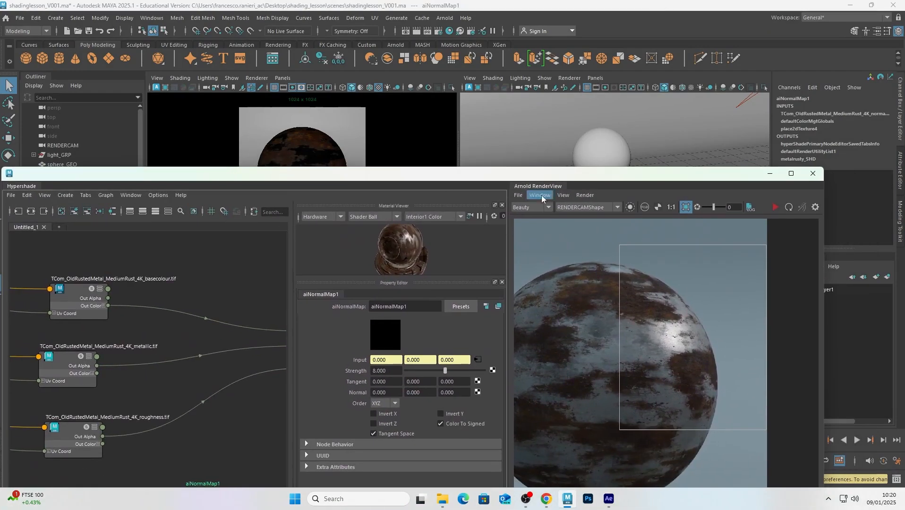
pyautogui.click(591, 206)
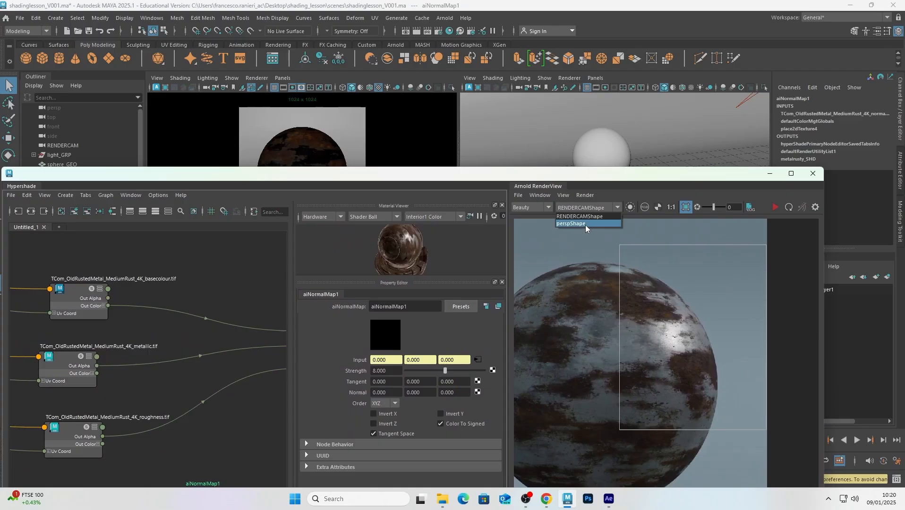
pyautogui.click(585, 225)
pyautogui.moveTo(526, 173); pyautogui.dragTo(522, 138)
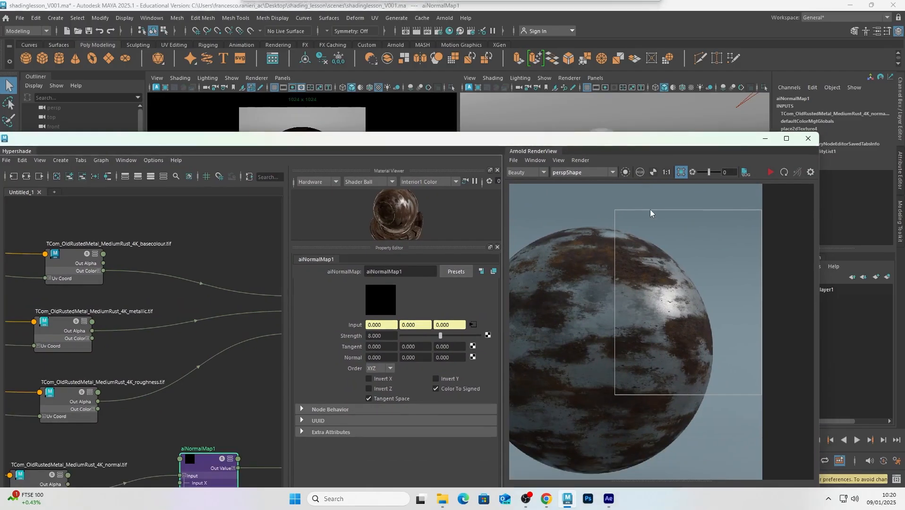
# Save the scene as shadinglesson_V001.ma in Desktop/shading_lesson/scenes, replacing the existing file
pyautogui.click(19, 18)
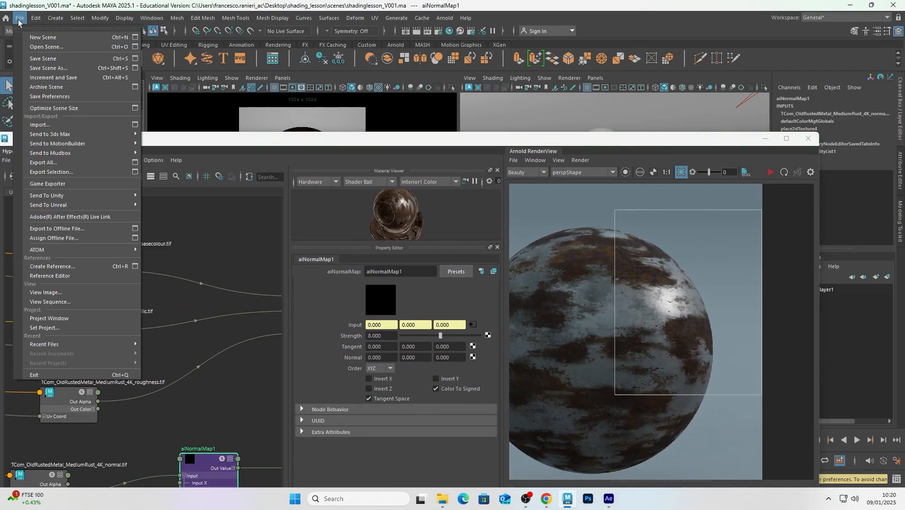
pyautogui.click(52, 68)
pyautogui.click(148, 150)
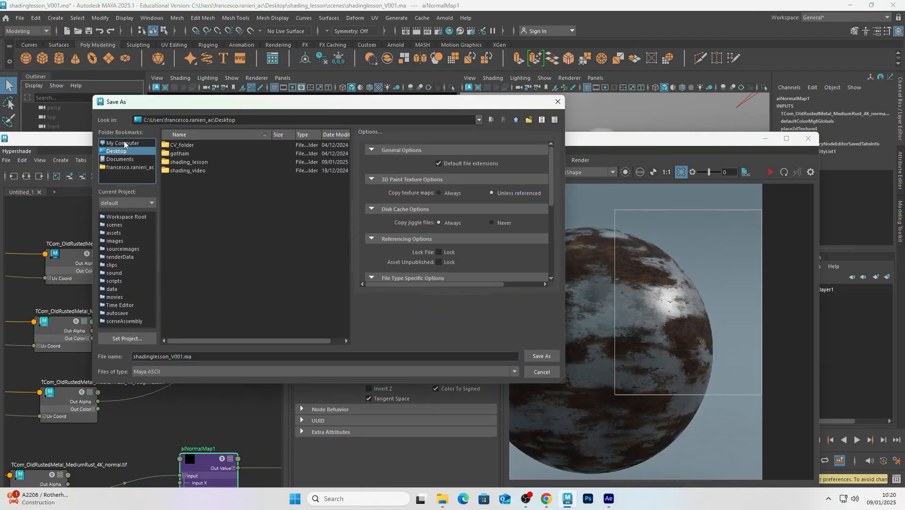
pyautogui.doubleClick(191, 162)
pyautogui.doubleClick(193, 145)
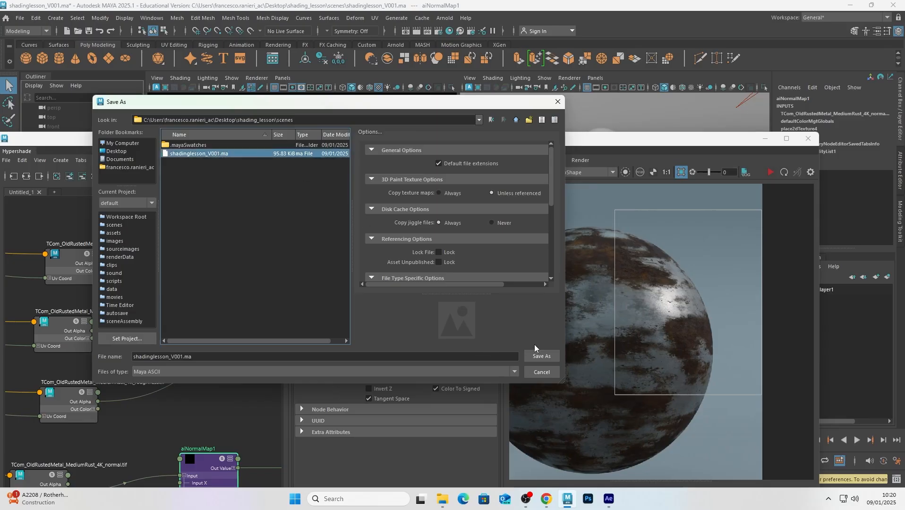
pyautogui.click(542, 357)
pyautogui.click(301, 258)
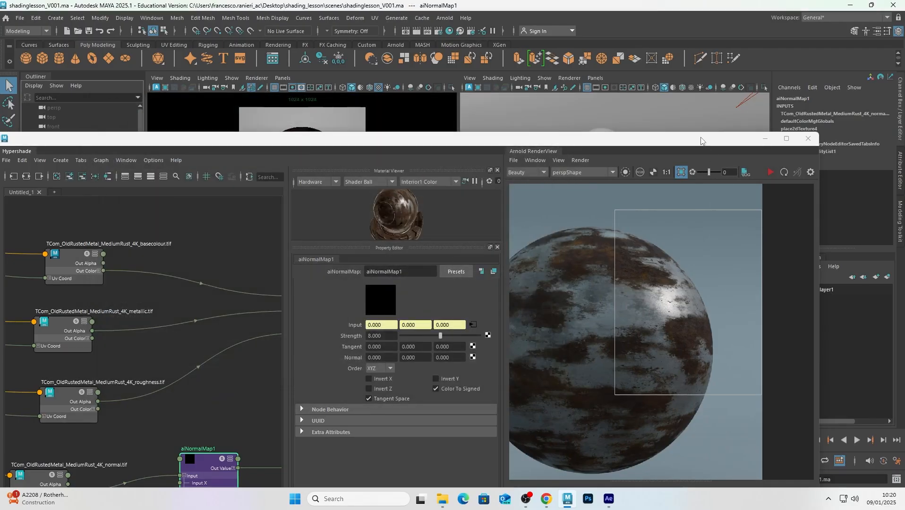
# Start rendering from perspShape with the crop region turned off, keeping the persp viewport uncovered
pyautogui.moveTo(702, 139); pyautogui.dragTo(722, 105)
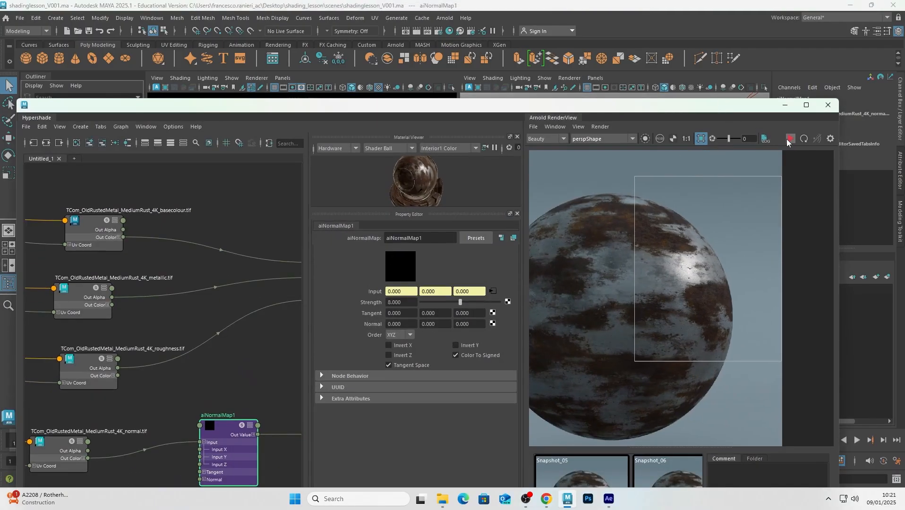
pyautogui.click(791, 139)
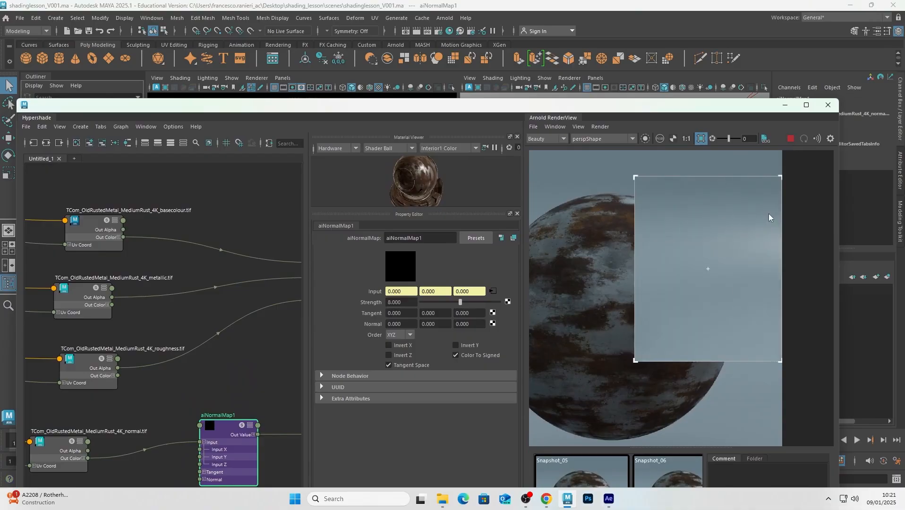
pyautogui.click(703, 139)
pyautogui.moveTo(680, 103); pyautogui.dragTo(608, 257)
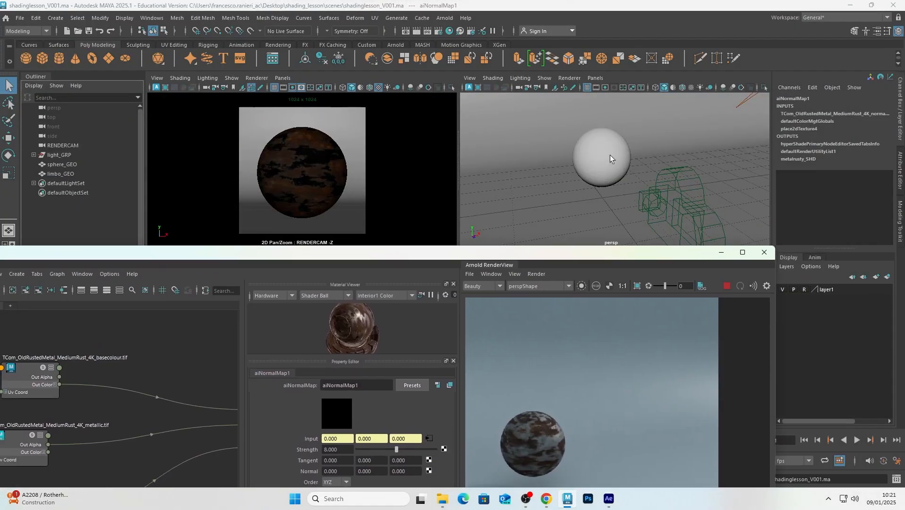
# Try to frame the sphere closely in the persp view with its resolution gate shown and 2D pan/zoom enabled
pyautogui.click(605, 87)
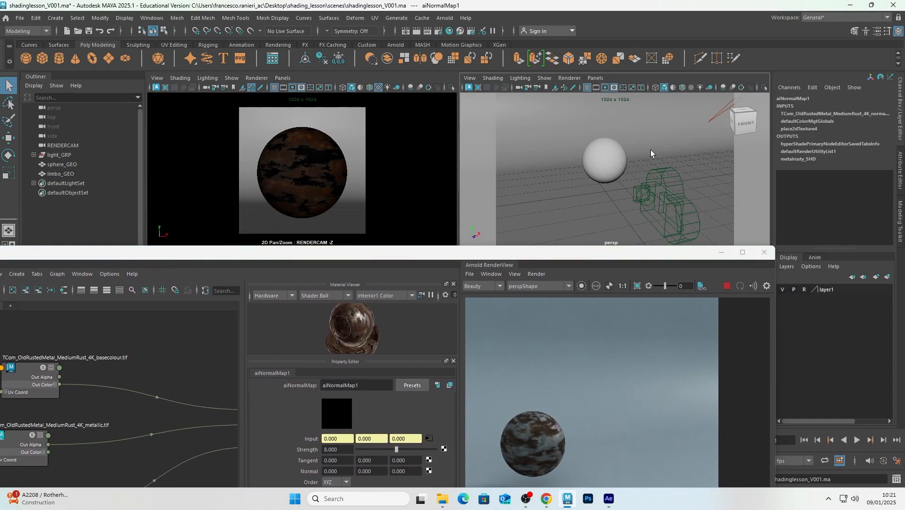
pyautogui.press('\\')
pyautogui.moveTo(659, 145); pyautogui.dragTo(486, 157, button='right')
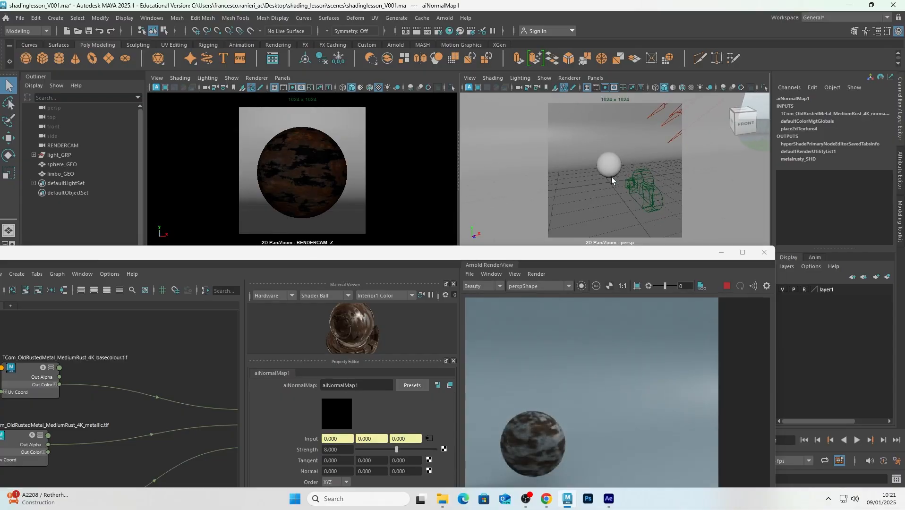
pyautogui.keyDown('alt'); pyautogui.moveTo(601, 180); pyautogui.dragTo(657, 179, button='right'); pyautogui.keyUp('alt')
pyautogui.keyDown('alt'); pyautogui.moveTo(657, 178); pyautogui.dragTo(635, 175); pyautogui.keyUp('alt')
pyautogui.moveTo(635, 175)
pyautogui.keyDown('alt'); pyautogui.mouseDown(button='right')
pyautogui.moveTo(607, 176)
pyautogui.moveTo(644, 182)
pyautogui.moveTo(647, 173)
pyautogui.mouseUp(button='right'); pyautogui.keyUp('alt')
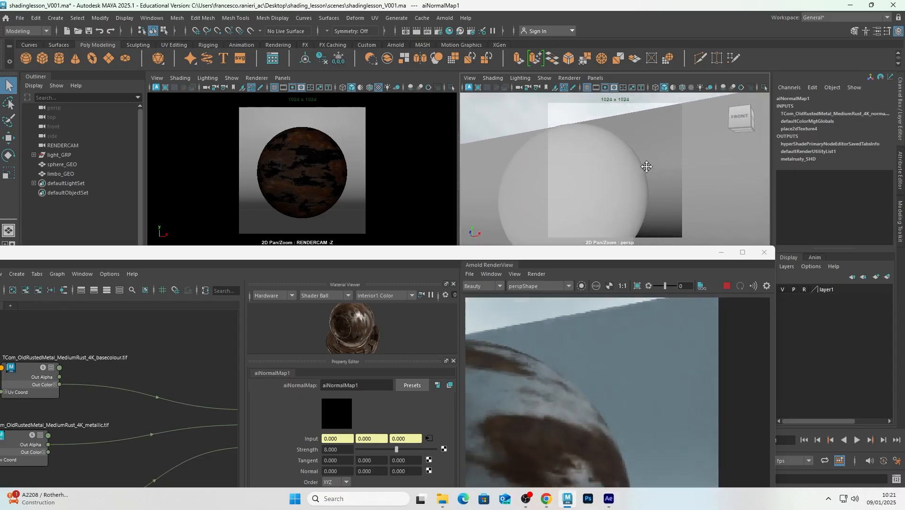
pyautogui.keyDown('alt'); pyautogui.moveTo(652, 178); pyautogui.dragTo(649, 211); pyautogui.keyUp('alt')
pyautogui.keyDown('alt'); pyautogui.moveTo(650, 210); pyautogui.dragTo(651, 190, button='middle'); pyautogui.keyUp('alt')
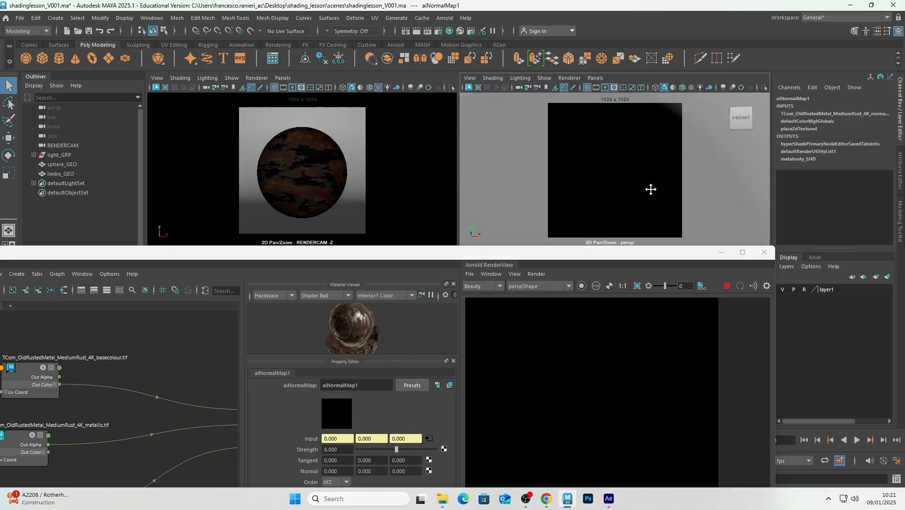
# Stop the render, close its window, and reopen shadinglesson_V001.ma from shading_lesson/scenes without saving the changes
pyautogui.click(623, 286)
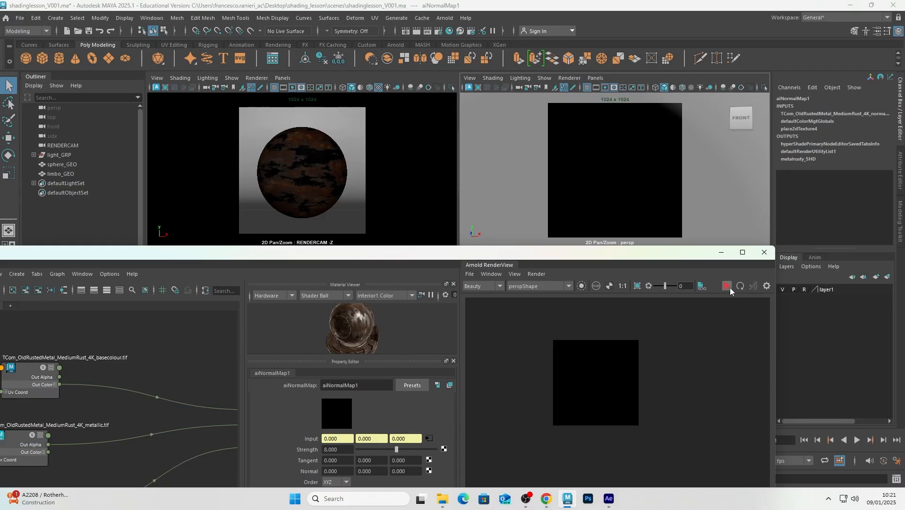
pyautogui.click(765, 252)
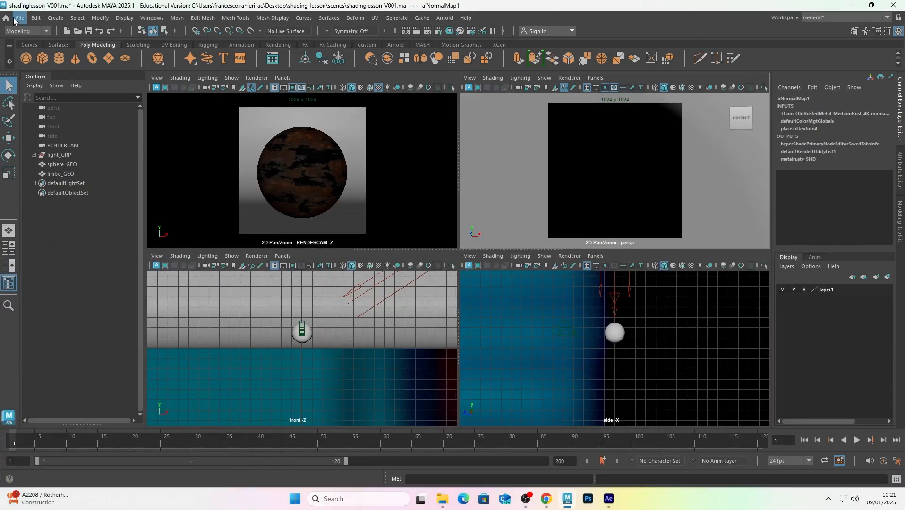
pyautogui.click(19, 18)
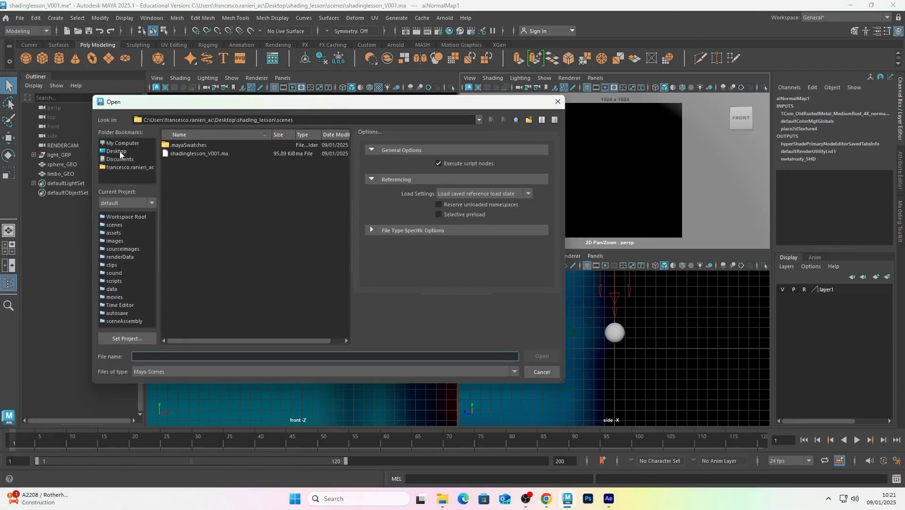
pyautogui.click(118, 151)
pyautogui.doubleClick(190, 155)
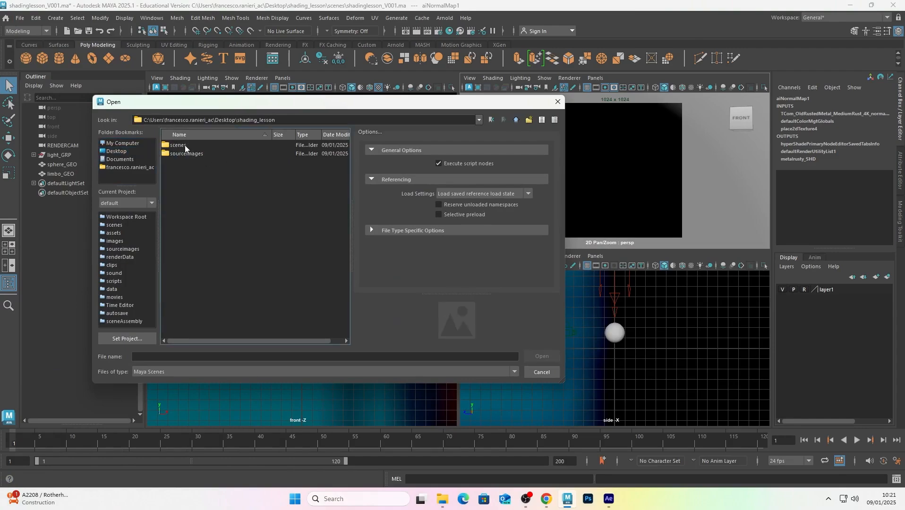
pyautogui.doubleClick(186, 146)
pyautogui.doubleClick(208, 154)
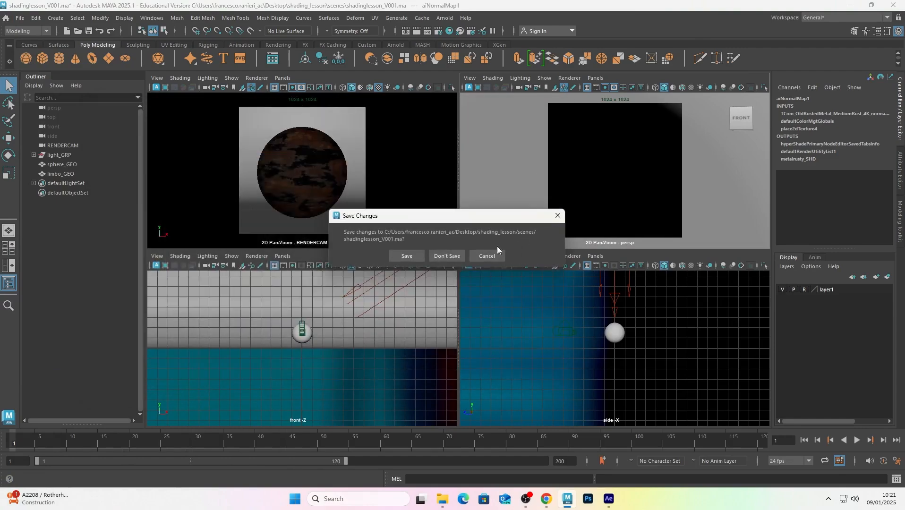
pyautogui.click(451, 256)
# Show the persp view's resolution gate, zoom out its 2D pan/zoom, and frame the sphere close up inside the gate
pyautogui.keyDown('alt'); pyautogui.moveTo(618, 171); pyautogui.dragTo(584, 160); pyautogui.keyUp('alt')
pyautogui.scroll(5, 647, 165)
pyautogui.keyDown('alt'); pyautogui.moveTo(650, 159); pyautogui.dragTo(654, 187, button='middle'); pyautogui.keyUp('alt')
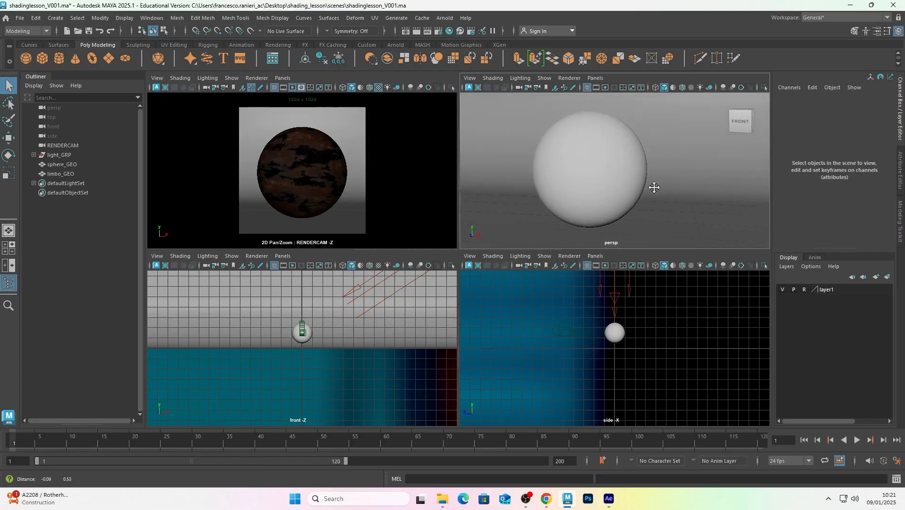
pyautogui.scroll(10, 651, 182)
pyautogui.keyDown('alt'); pyautogui.moveTo(637, 171); pyautogui.dragTo(646, 182); pyautogui.keyUp('alt')
pyautogui.scroll(-3, 649, 176)
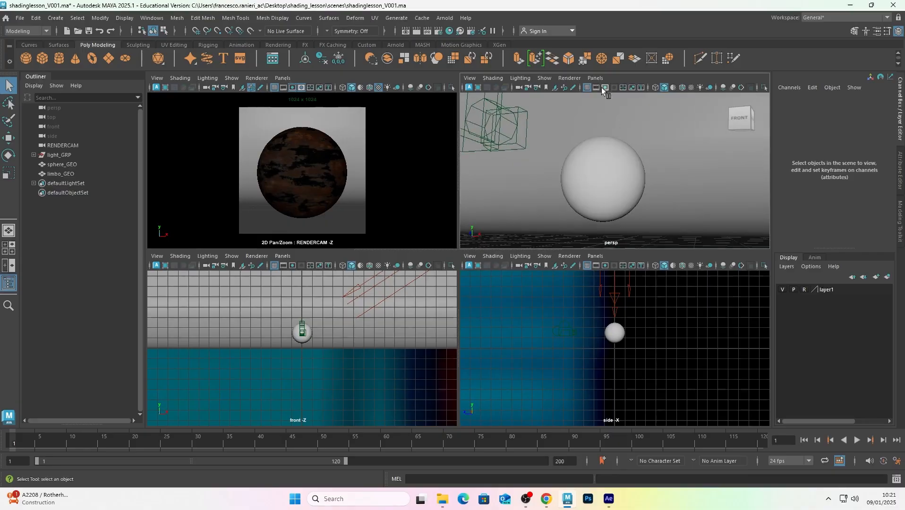
pyautogui.click(602, 87)
pyautogui.moveTo(642, 172); pyautogui.dragTo(477, 176, button='right')
pyautogui.keyDown('alt'); pyautogui.moveTo(617, 179); pyautogui.dragTo(695, 177, button='right'); pyautogui.keyUp('alt')
pyautogui.keyDown('alt'); pyautogui.moveTo(688, 165); pyautogui.dragTo(636, 160); pyautogui.keyUp('alt')
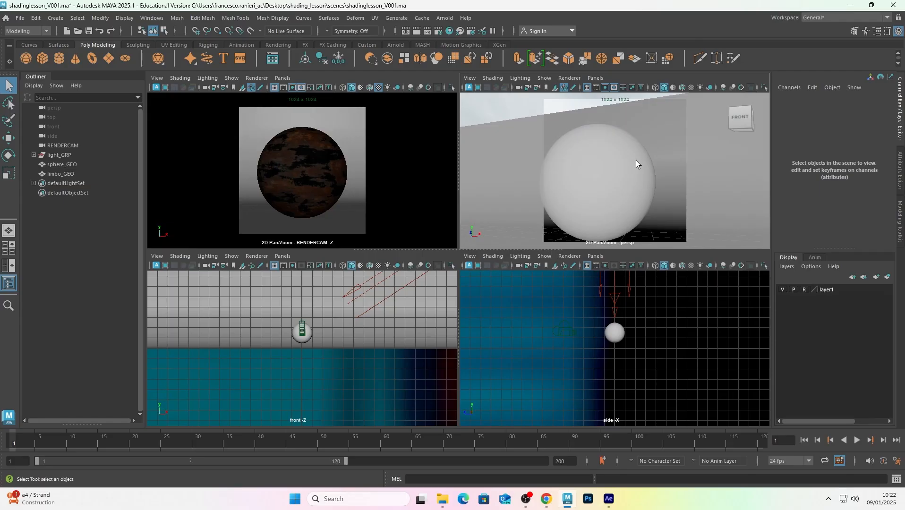
# Open Arnold RenderView and start rendering the sphere from perspShape
pyautogui.click(446, 19)
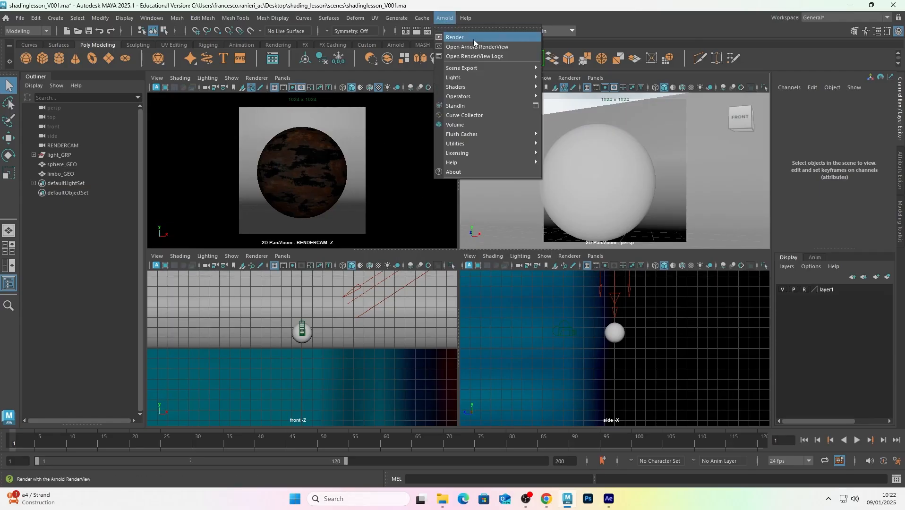
pyautogui.click(475, 45)
pyautogui.moveTo(645, 263); pyautogui.dragTo(455, 101)
pyautogui.click(541, 123)
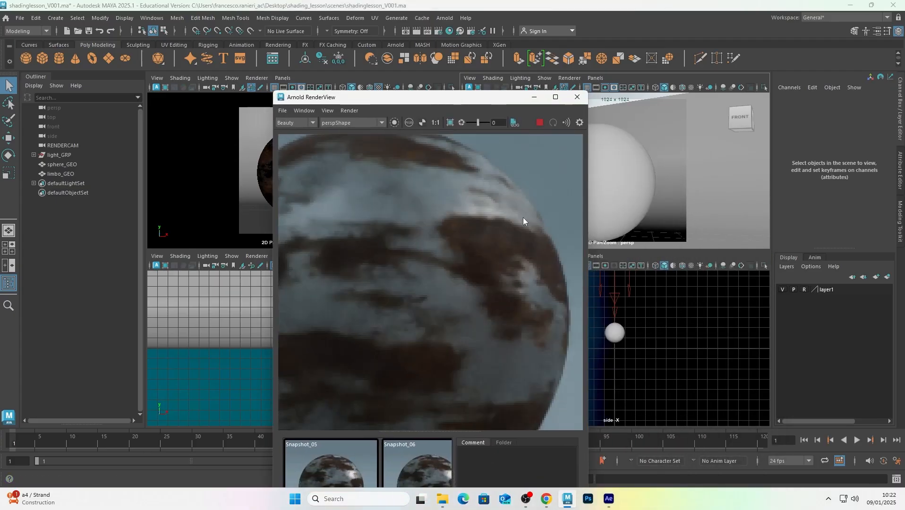
# Examine the rust patches and bare metal on the rendered sphere at close and wide zoom
pyautogui.scroll(-2, 524, 217)
pyautogui.scroll(4, 534, 241)
pyautogui.scroll(-4, 511, 257)
pyautogui.scroll(4, 520, 264)
pyautogui.scroll(-3, 492, 262)
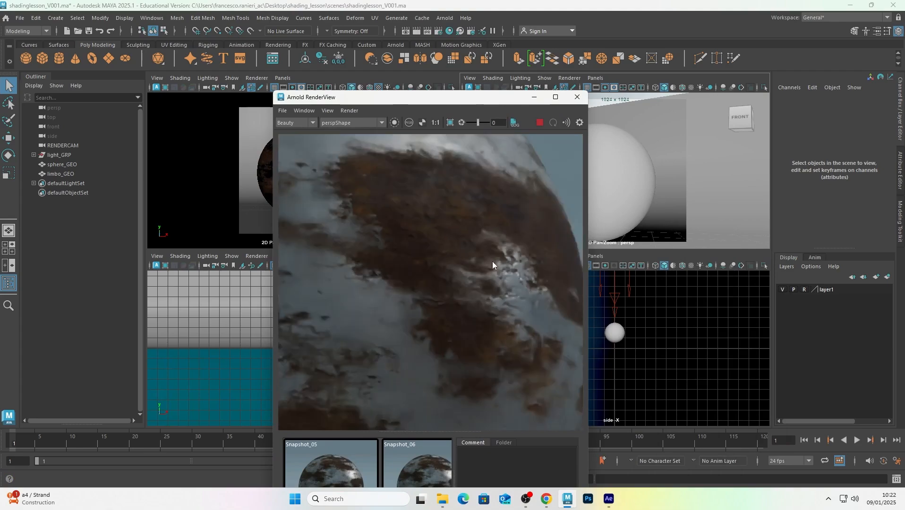
pyautogui.scroll(4, 485, 243)
pyautogui.scroll(-2, 477, 228)
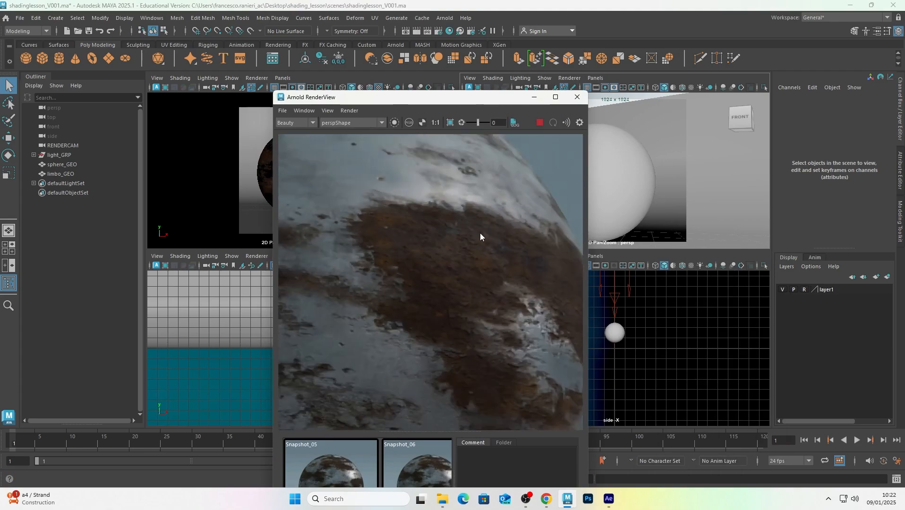
pyautogui.scroll(-2, 504, 278)
# Select directionalLight1 inside light_GRP and display its Arnold attributes, keeping the outliner uncovered by the render window
pyautogui.moveTo(484, 101); pyautogui.dragTo(515, 82)
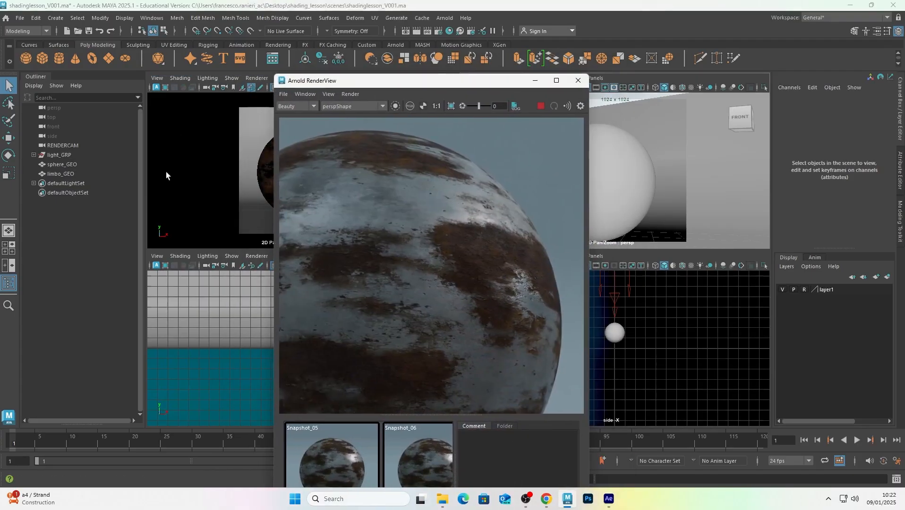
pyautogui.moveTo(343, 80); pyautogui.dragTo(347, 150)
pyautogui.click(33, 154)
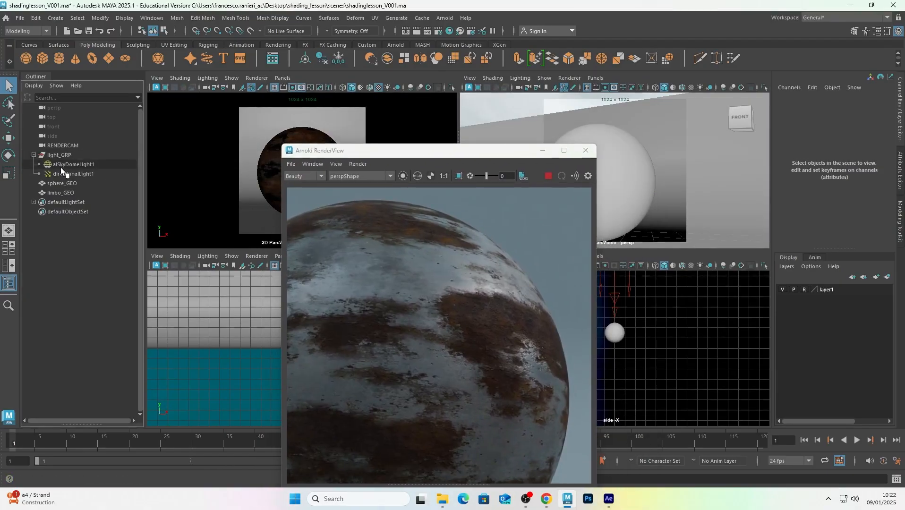
pyautogui.click(71, 173)
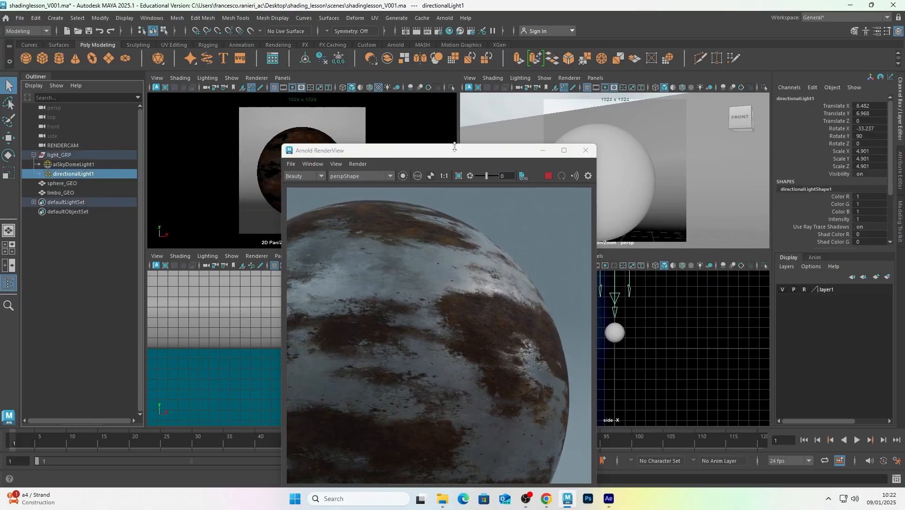
pyautogui.moveTo(470, 155); pyautogui.dragTo(409, 98)
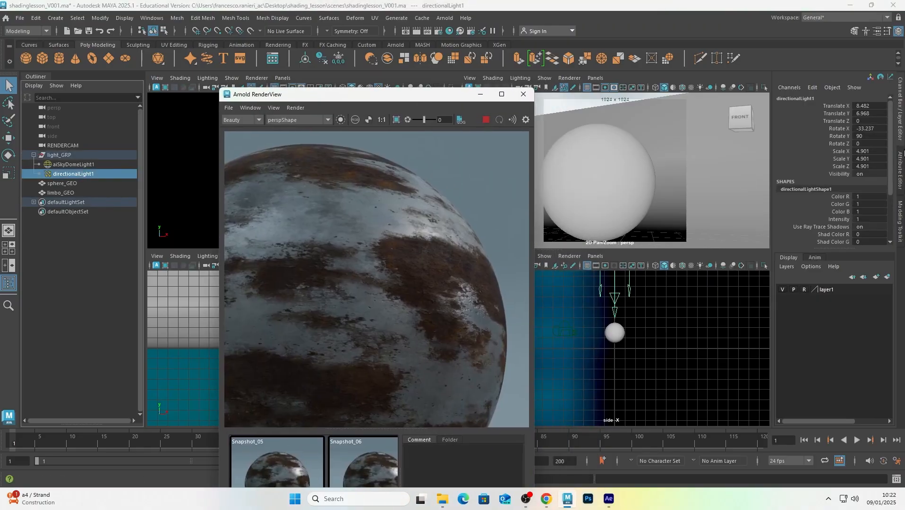
pyautogui.click(900, 170)
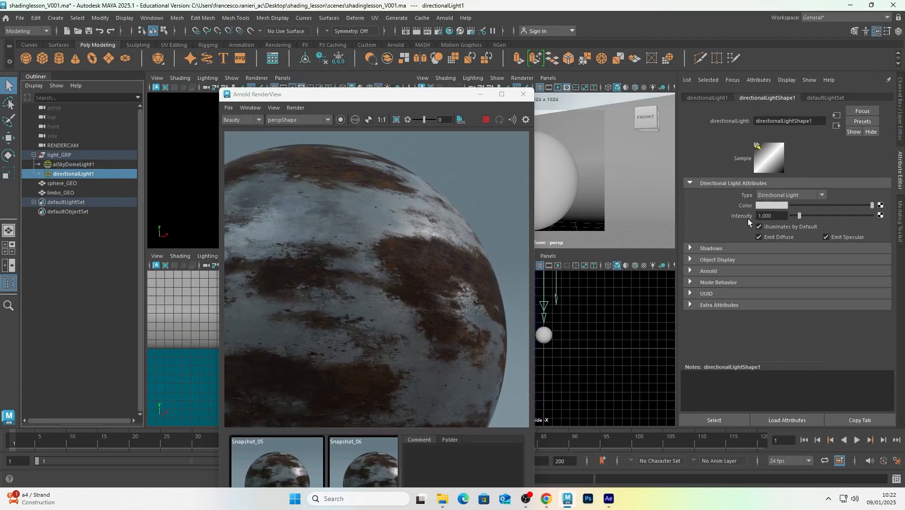
pyautogui.click(707, 270)
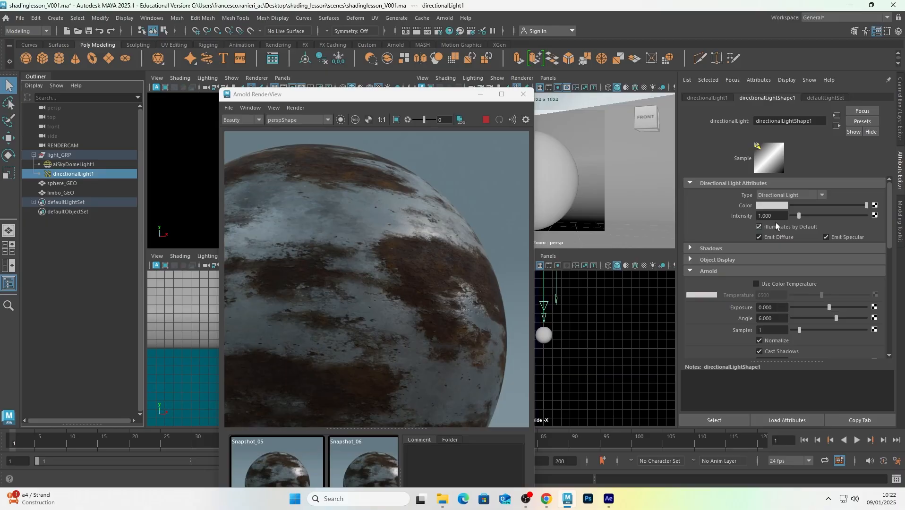
pyautogui.click(777, 307)
# Store a snapshot of the current persp render and display it in the render view
pyautogui.moveTo(430, 96); pyautogui.dragTo(459, 45)
pyautogui.click(523, 441)
pyautogui.click(373, 376)
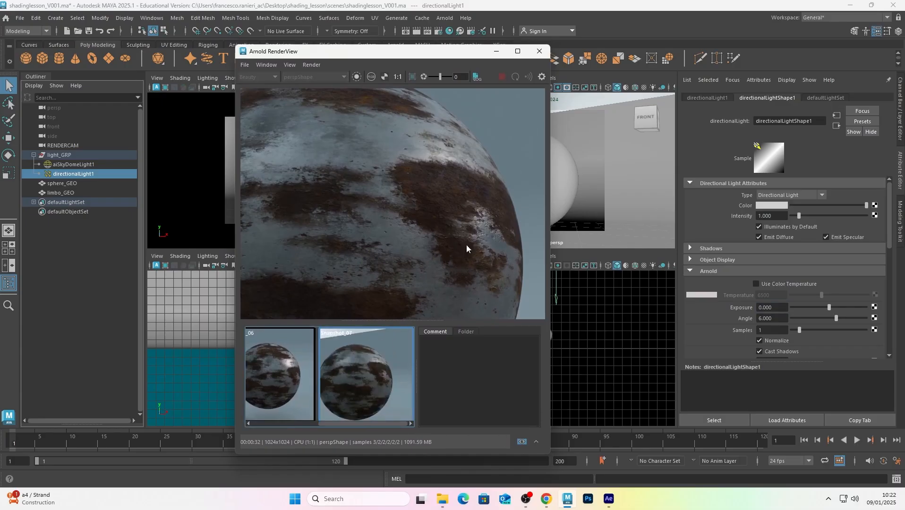
# Inspect the stored snapshot's surface relief around the bright metal patch on the sphere
pyautogui.scroll(5, 468, 227)
pyautogui.scroll(-6, 482, 213)
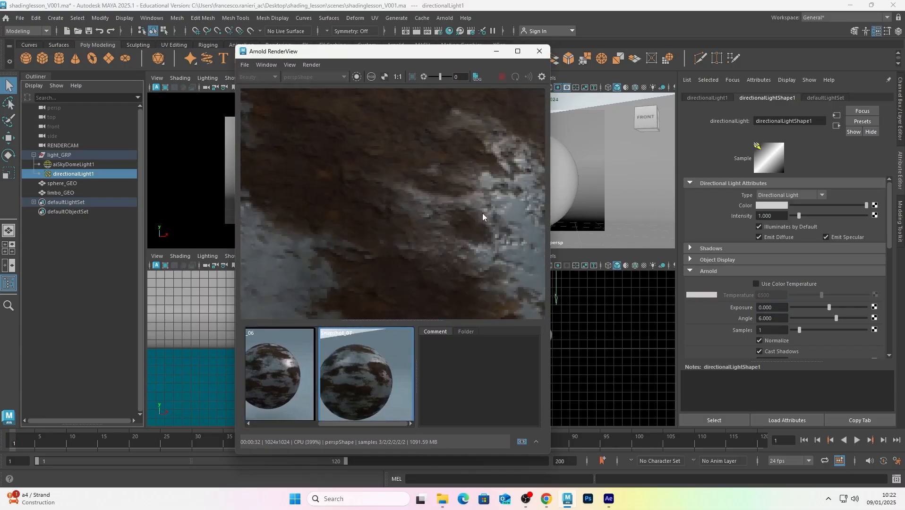
pyautogui.scroll(4, 494, 218)
pyautogui.scroll(-5, 478, 204)
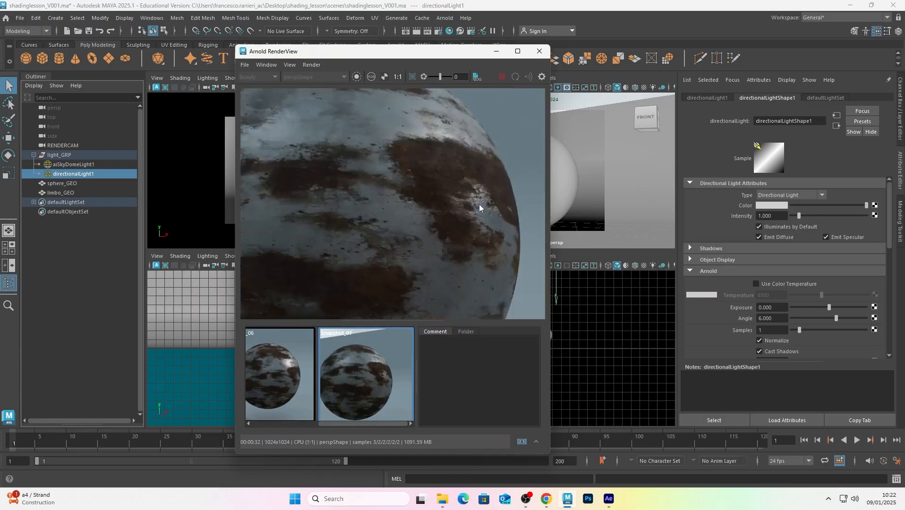
pyautogui.scroll(5, 480, 201)
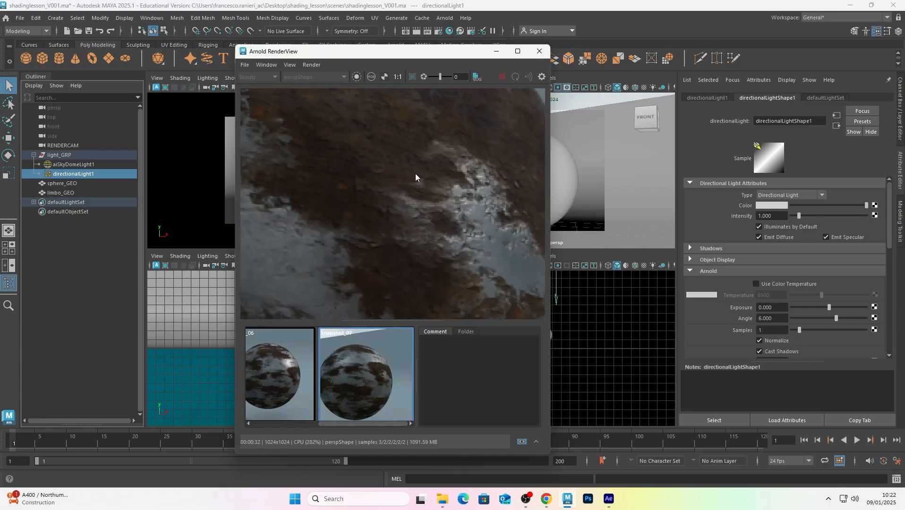
pyautogui.scroll(-2, 417, 175)
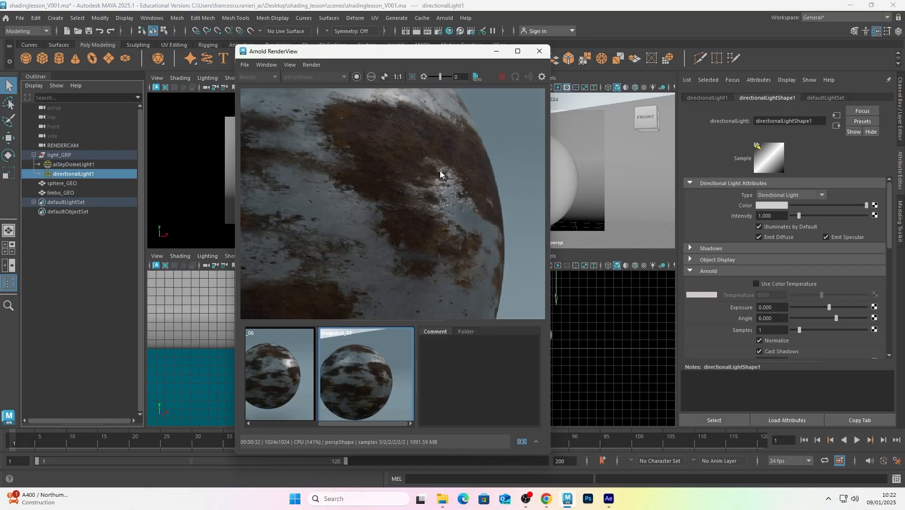
pyautogui.scroll(-2, 438, 193)
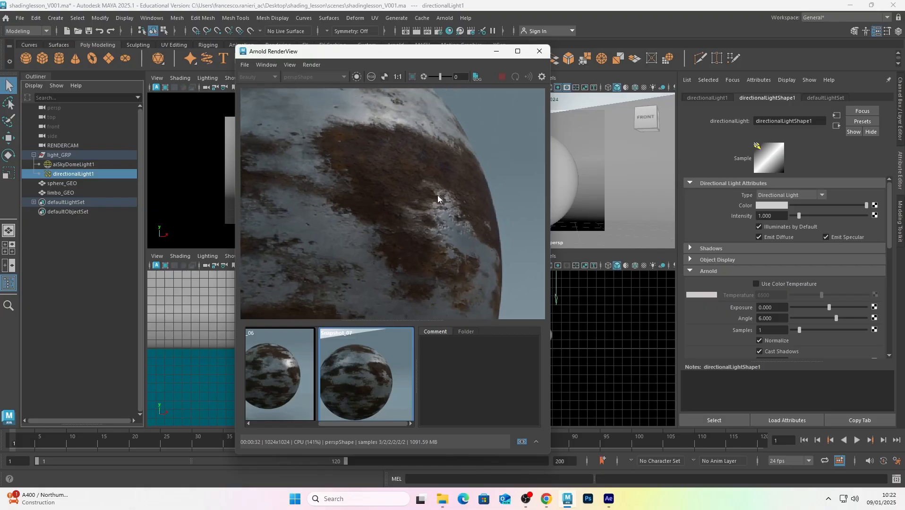
# Set directionalLight1's Exposure to 1 and compare the updated render with the latest snapshot
pyautogui.doubleClick(781, 308)
pyautogui.write('1')
pyautogui.press('Return')
pyautogui.click(390, 381)
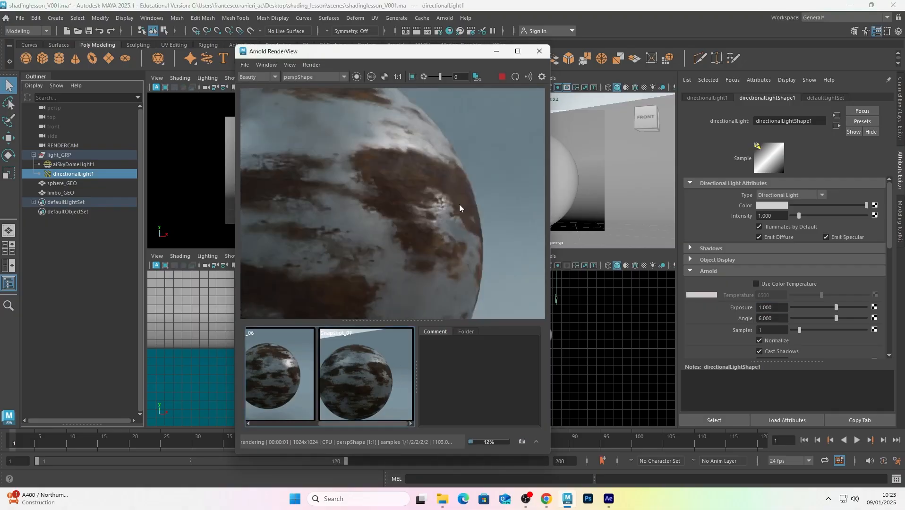
pyautogui.click(376, 357)
pyautogui.click(376, 357)
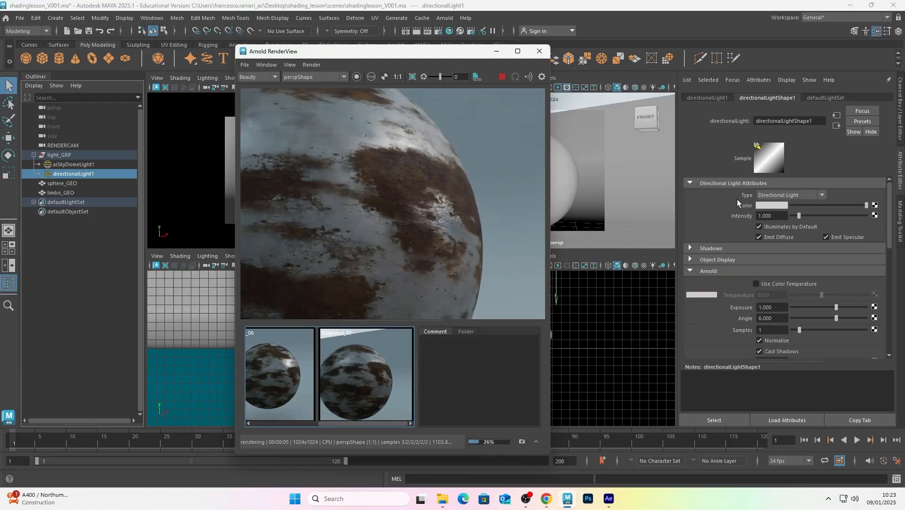
# Set directionalLight1's Exposure to 0.5
pyautogui.moveTo(782, 308); pyautogui.dragTo(634, 297)
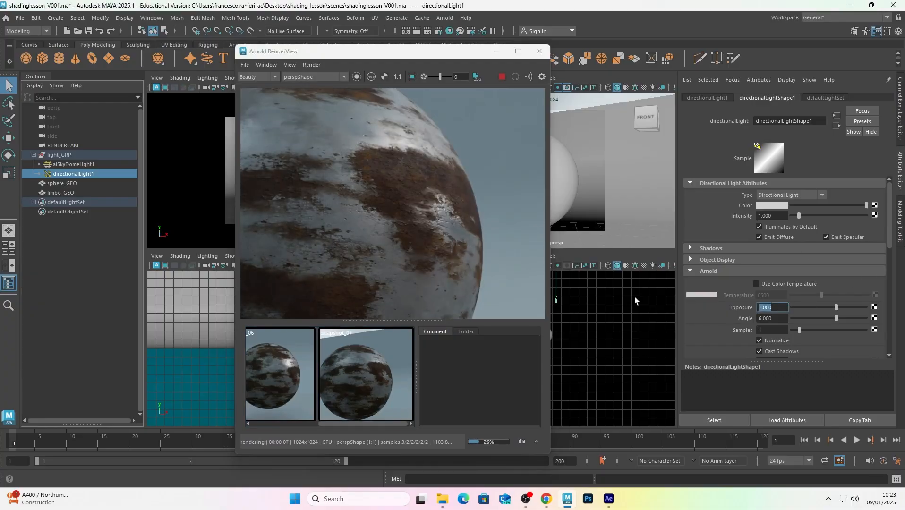
pyautogui.write('0.5')
pyautogui.press('Return')
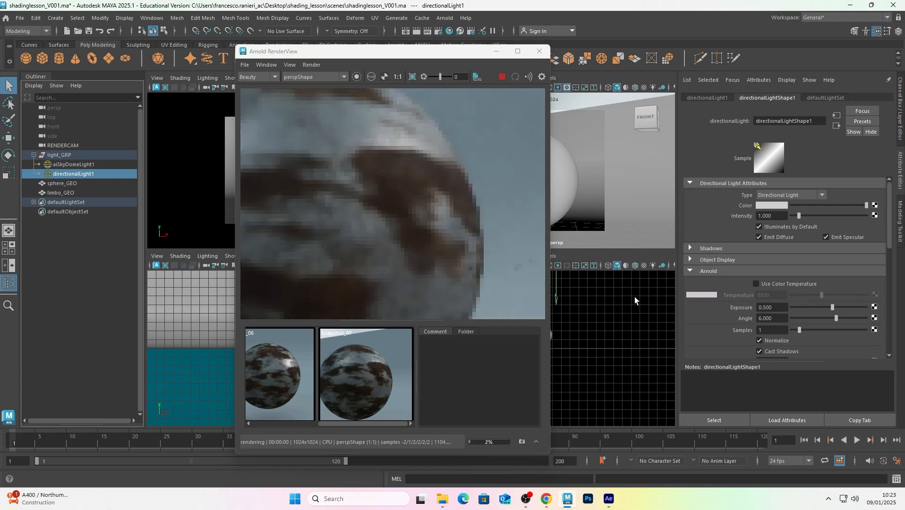
# Compare the live render repeatedly with the latest snapshot, checking the lighting on the rust and metal areas
pyautogui.scroll(2, 427, 200)
pyautogui.click(392, 352)
pyautogui.click(392, 352)
pyautogui.click(391, 352)
pyautogui.click(392, 351)
pyautogui.click(392, 352)
pyautogui.click(392, 352)
pyautogui.click(392, 351)
pyautogui.click(392, 355)
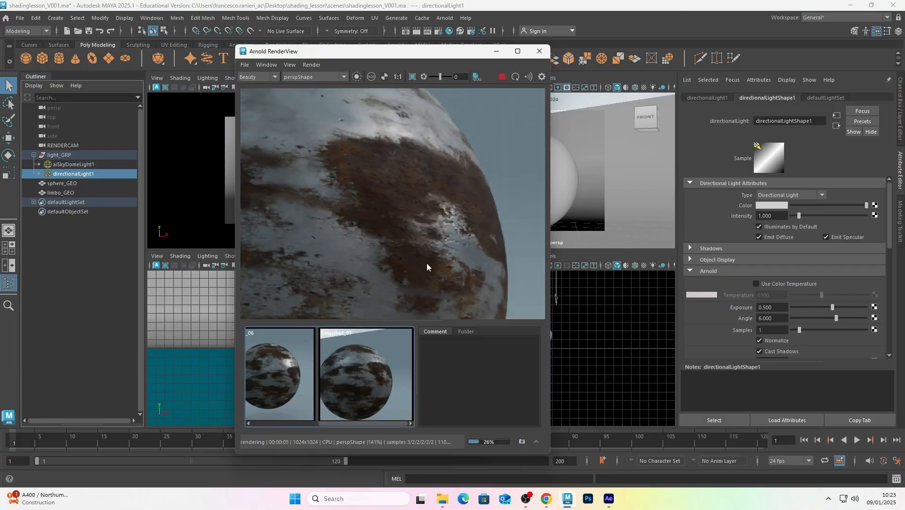
pyautogui.scroll(-3, 426, 263)
pyautogui.scroll(8, 428, 260)
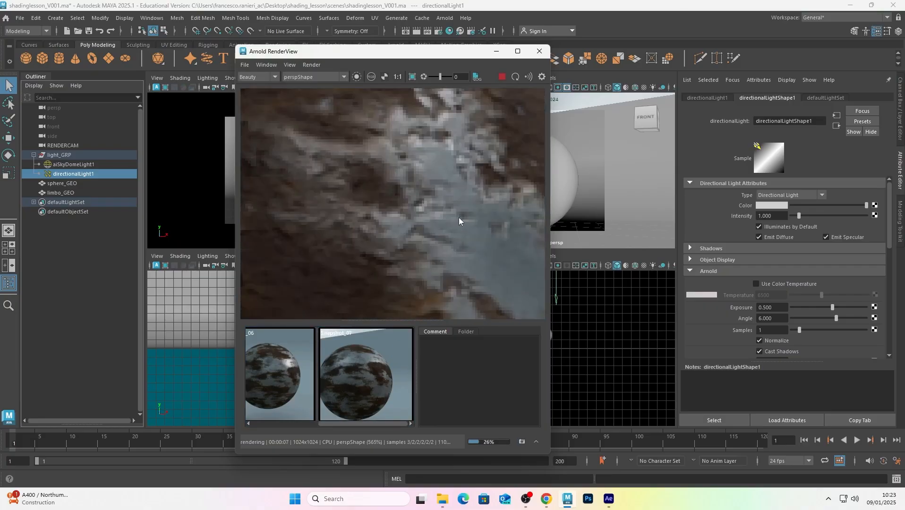
pyautogui.scroll(-3, 459, 222)
pyautogui.click(389, 364)
pyautogui.click(389, 363)
pyautogui.click(389, 362)
pyautogui.click(389, 362)
pyautogui.click(388, 362)
pyautogui.click(388, 362)
pyautogui.click(389, 362)
pyautogui.click(389, 362)
pyautogui.click(389, 362)
pyautogui.click(388, 362)
pyautogui.click(389, 362)
pyautogui.click(389, 362)
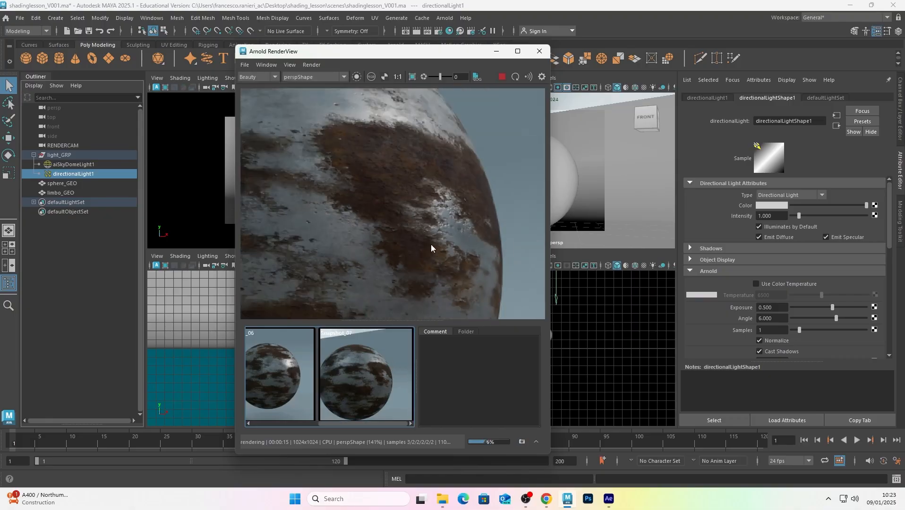
# Inspect the live render's rust relief and highlights across the sphere's large rust patch
pyautogui.moveTo(430, 248); pyautogui.dragTo(424, 278)
pyautogui.scroll(-2, 436, 249)
pyautogui.moveTo(437, 249); pyautogui.dragTo(446, 203)
pyautogui.scroll(-1, 462, 220)
pyautogui.scroll(4, 450, 207)
pyautogui.scroll(-3, 458, 209)
pyautogui.scroll(2, 446, 204)
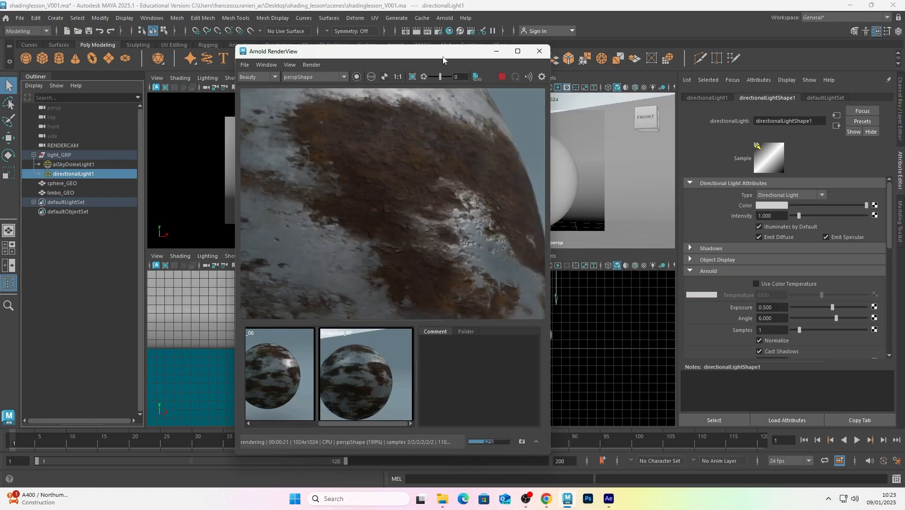
# Open the Hypershade and fit its window to the full screen with the docked render view visible
pyautogui.moveTo(444, 52); pyautogui.dragTo(460, 46)
pyautogui.click(449, 31)
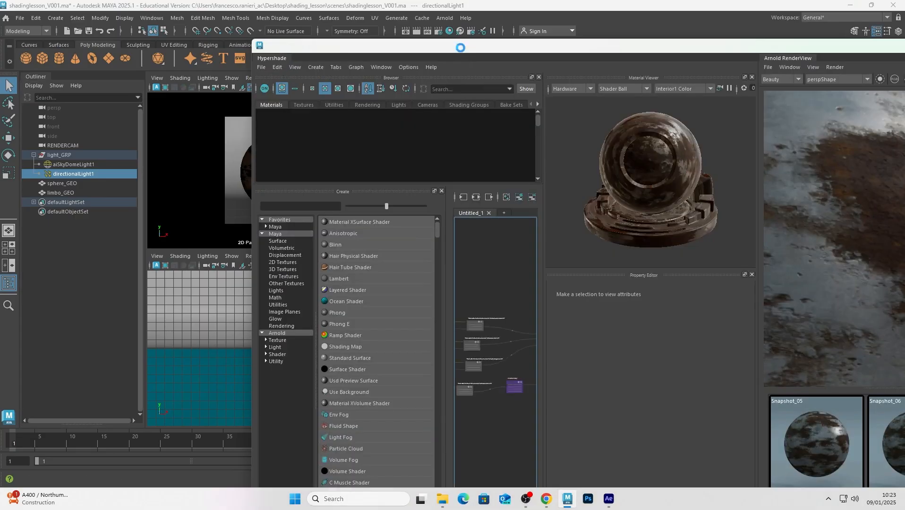
pyautogui.moveTo(577, 49); pyautogui.dragTo(464, 41)
pyautogui.doubleClick(464, 42)
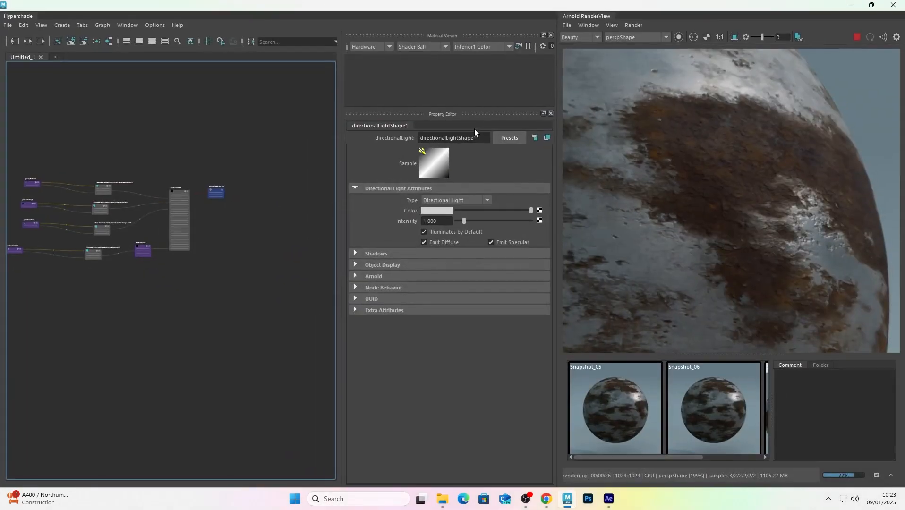
# Examine the render beside the shader graph, from the whole sphere down to the bright metal patch, with the latest snapshots in view
pyautogui.scroll(-5, 771, 189)
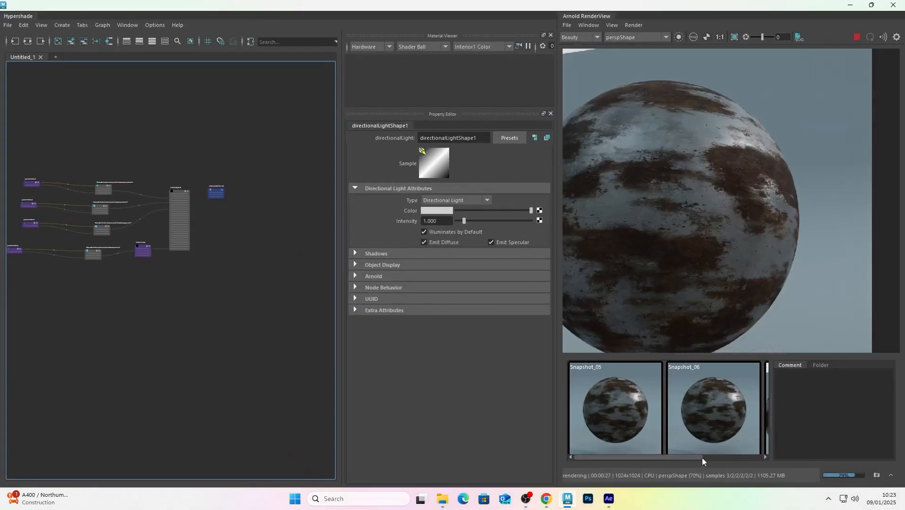
pyautogui.moveTo(702, 458); pyautogui.dragTo(829, 456)
pyautogui.scroll(6, 775, 194)
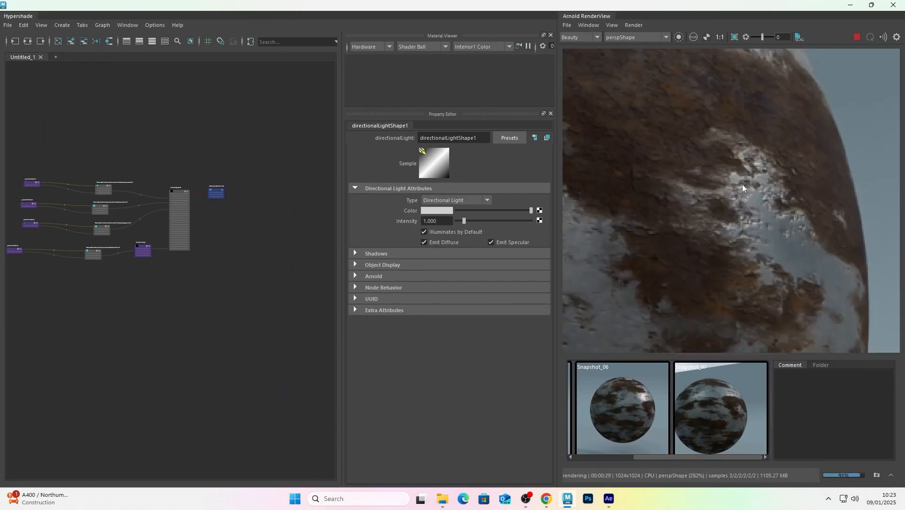
pyautogui.scroll(-3, 756, 194)
pyautogui.scroll(4, 758, 194)
pyautogui.scroll(-4, 753, 204)
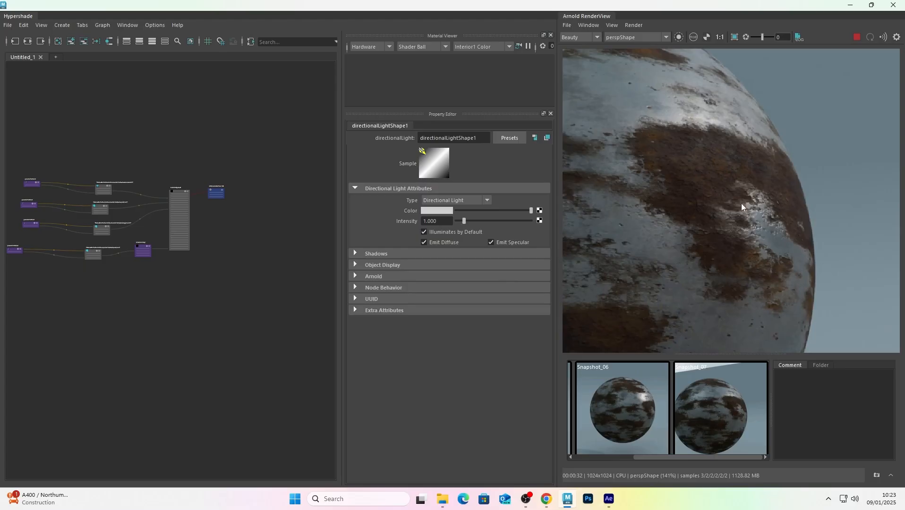
pyautogui.scroll(4, 752, 198)
pyautogui.scroll(-4, 764, 204)
pyautogui.scroll(6, 756, 208)
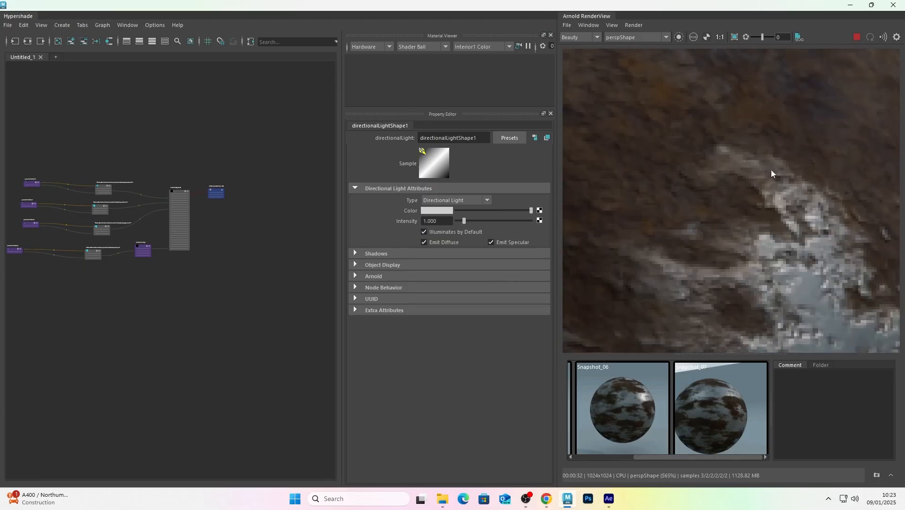
pyautogui.scroll(-4, 775, 186)
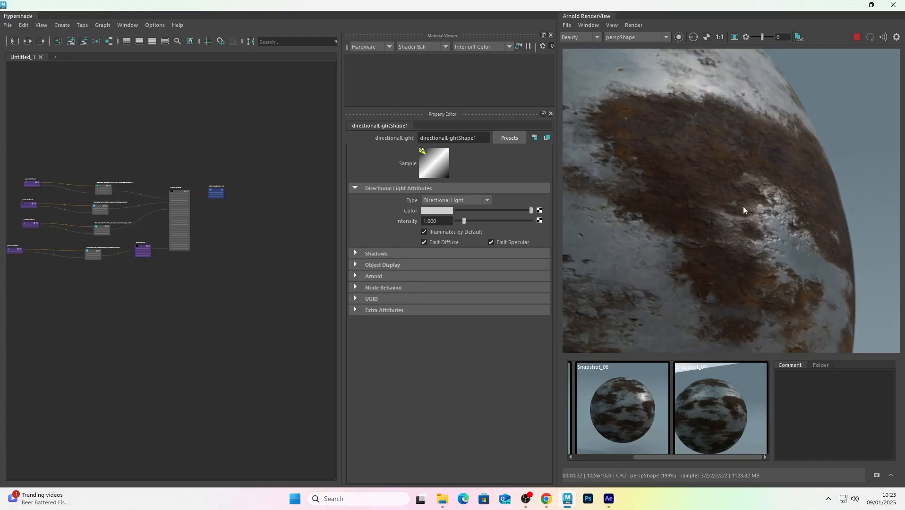
# Bring the aiNormalMap1 node into close view, store a snapshot of the finished render, and display that snapshot
pyautogui.scroll(8, 154, 268)
pyautogui.keyDown('alt'); pyautogui.moveTo(131, 278); pyautogui.dragTo(246, 296, button='middle'); pyautogui.keyUp('alt')
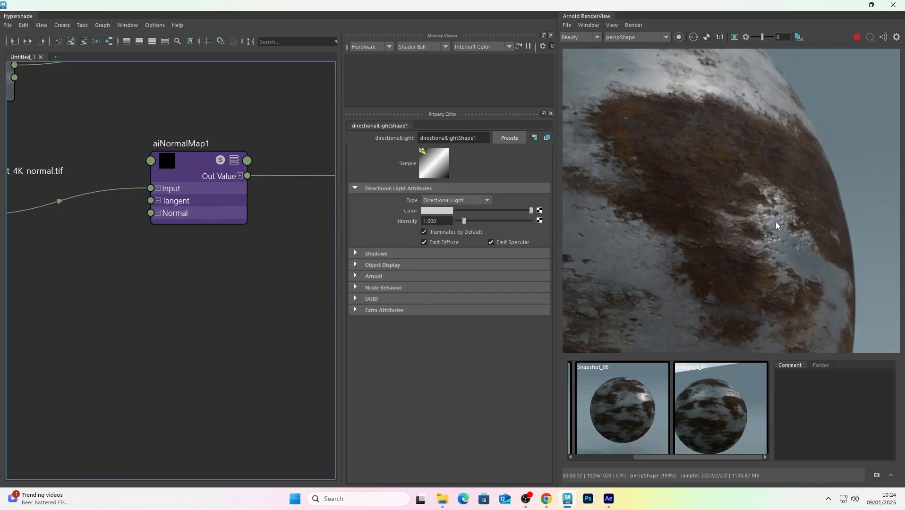
pyautogui.scroll(-3, 776, 222)
pyautogui.moveTo(779, 223); pyautogui.dragTo(766, 217, button='middle')
pyautogui.click(877, 475)
pyautogui.click(706, 457)
pyautogui.click(748, 429)
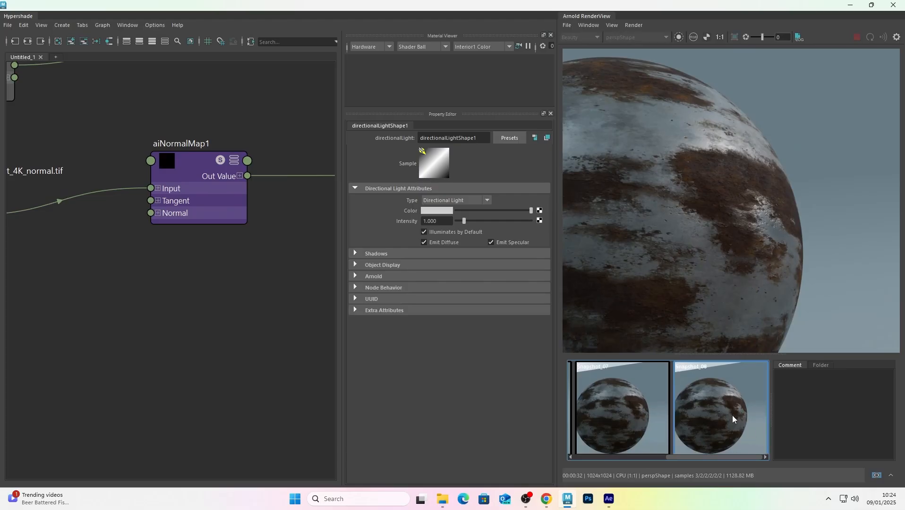
# Compare the two latest snapshots, including a close-up of the metal patch, and return to the live render
pyautogui.press('Left')
pyautogui.press('Right')
pyautogui.press('Left')
pyautogui.press('Right')
pyautogui.click(639, 411)
pyautogui.click(730, 398)
pyautogui.scroll(5, 768, 225)
pyautogui.scroll(3, 766, 222)
pyautogui.moveTo(767, 222); pyautogui.dragTo(764, 238, button='middle')
pyautogui.click(747, 378)
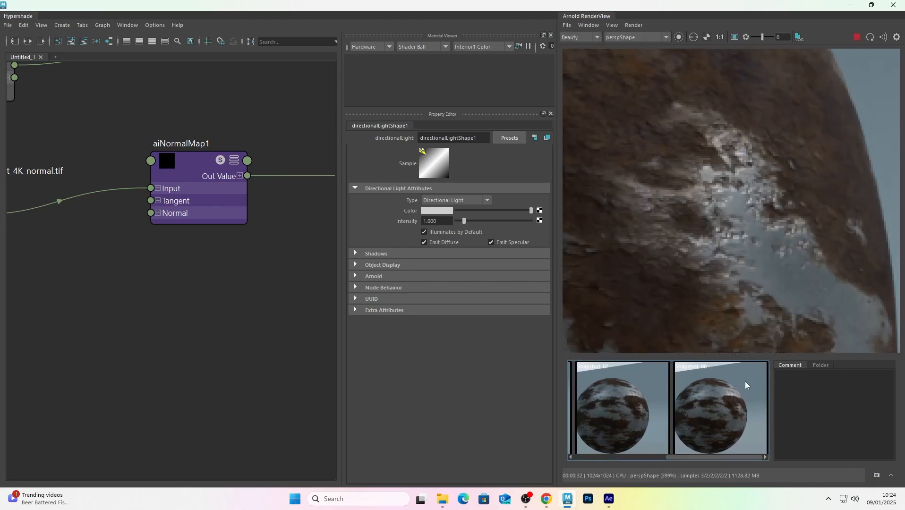
# Set the aiNormalMap1 strength to 0
pyautogui.scroll(-5, 297, 287)
pyautogui.click(239, 247)
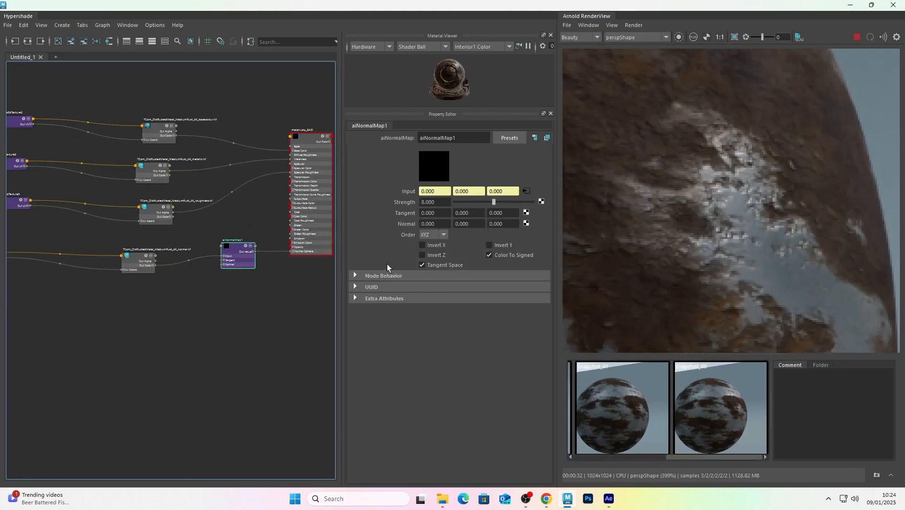
pyautogui.click(436, 202)
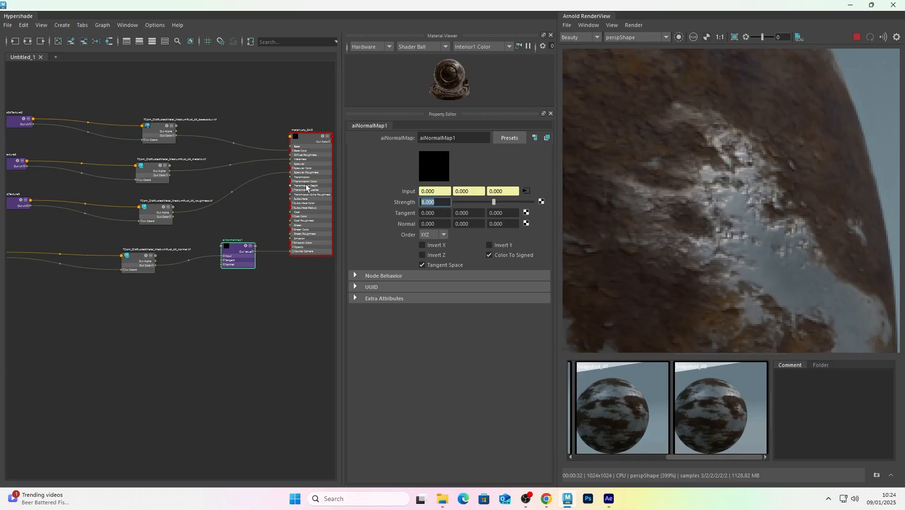
pyautogui.write('0')
pyautogui.press('Return')
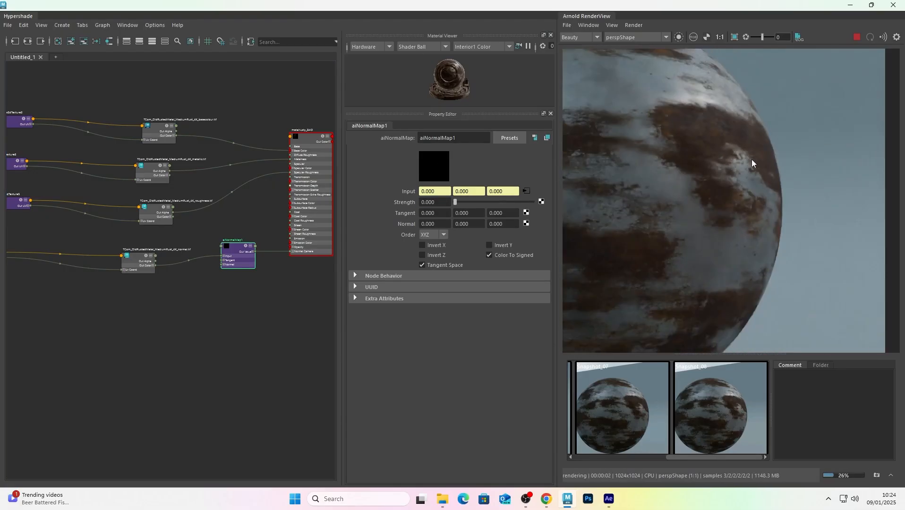
# Limit the live render to a crop region over the sphere's upper lit side, around the bright metal patch
pyautogui.click(735, 37)
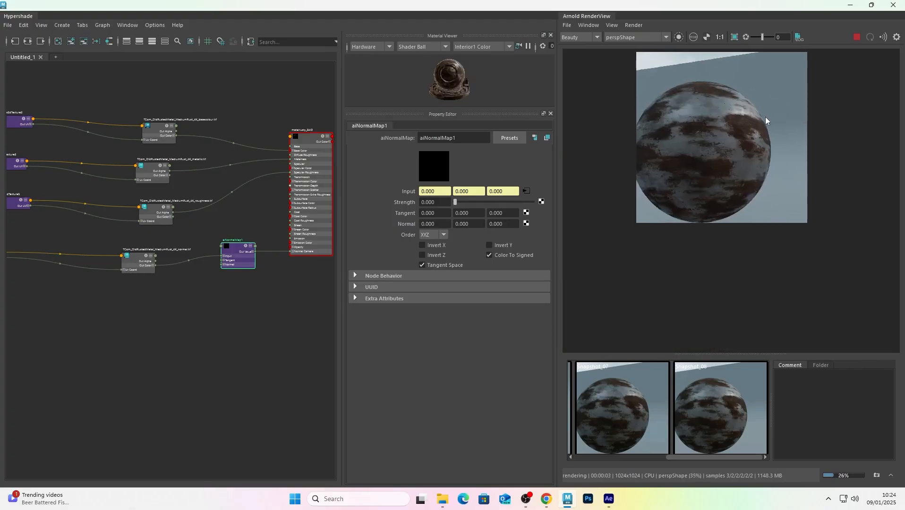
pyautogui.click(735, 37)
pyautogui.moveTo(713, 88); pyautogui.dragTo(781, 179)
pyautogui.scroll(6, 760, 143)
pyautogui.scroll(-3, 760, 150)
pyautogui.moveTo(758, 151); pyautogui.dragTo(759, 171, button='middle')
pyautogui.scroll(3, 759, 171)
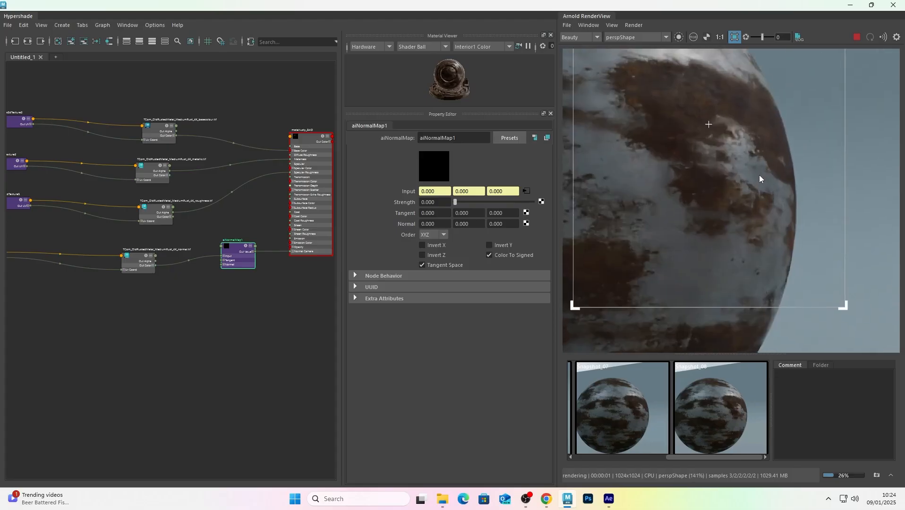
# Examine the cropped live render without normal map relief, from the whole sphere to a close-up of the rust and metal patch
pyautogui.scroll(-1, 759, 168)
pyautogui.scroll(-8, 747, 143)
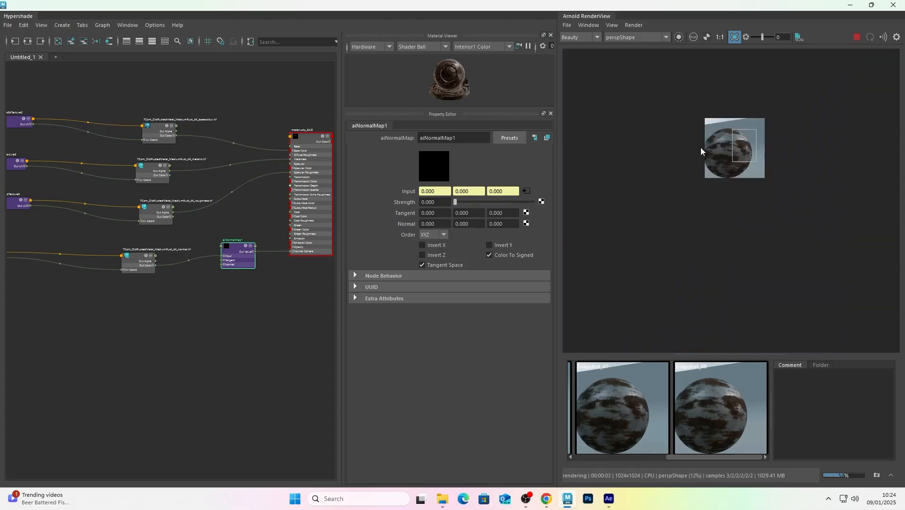
pyautogui.scroll(7, 750, 154)
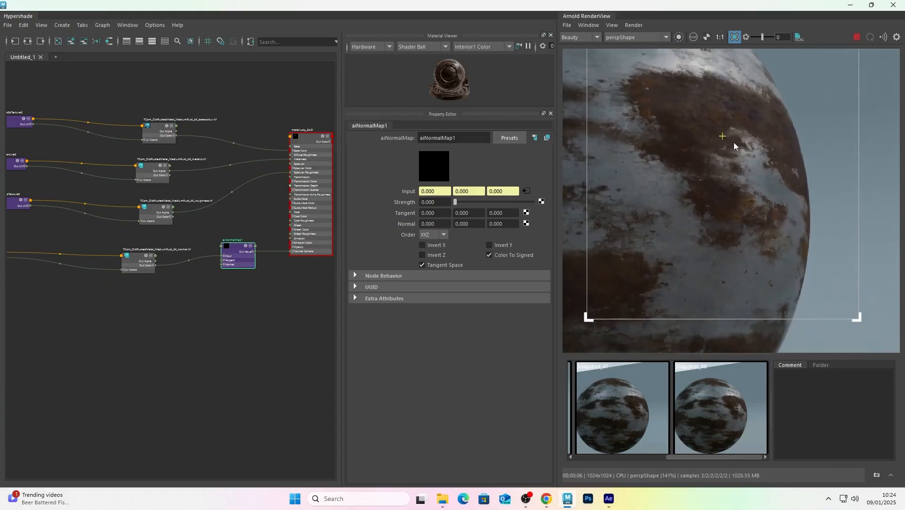
pyautogui.scroll(-1, 746, 156)
pyautogui.scroll(2, 743, 142)
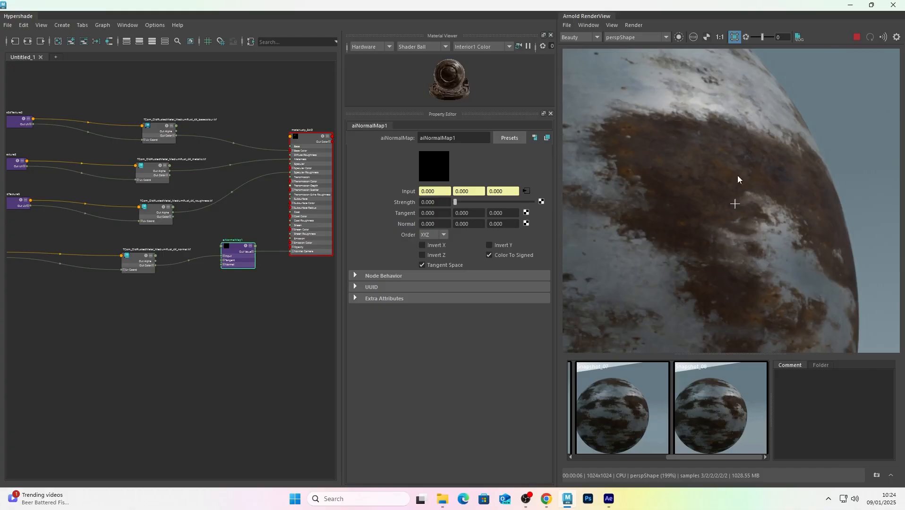
pyautogui.scroll(1, 777, 189)
pyautogui.scroll(-2, 750, 170)
pyautogui.scroll(3, 743, 151)
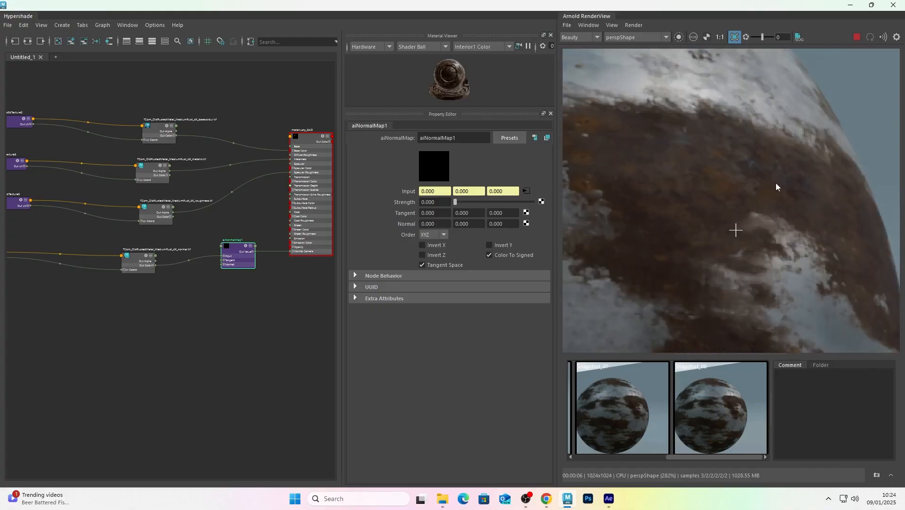
pyautogui.scroll(-1, 772, 183)
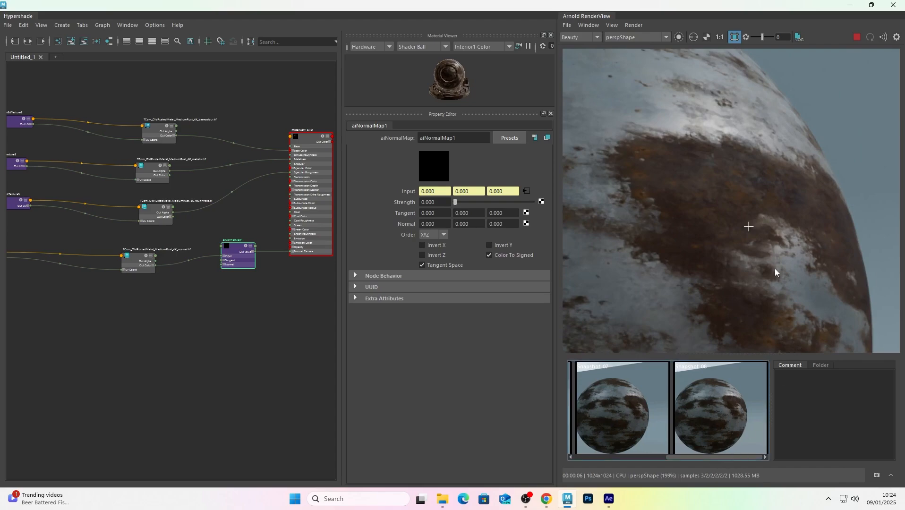
pyautogui.moveTo(774, 264); pyautogui.dragTo(760, 258, button='middle')
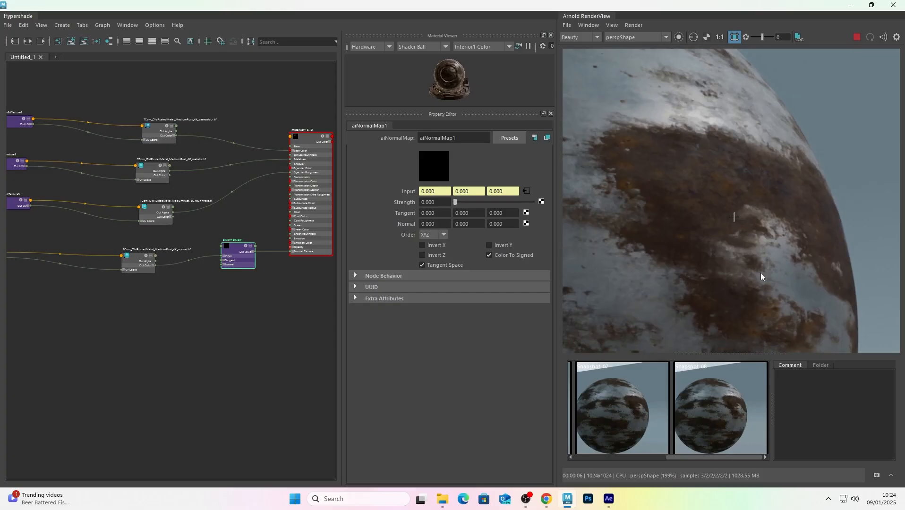
# Display Snapshot_08 and examine the relief on its metal patch, from close up and as a whole sphere, against the live render
pyautogui.scroll(5, 234, 251)
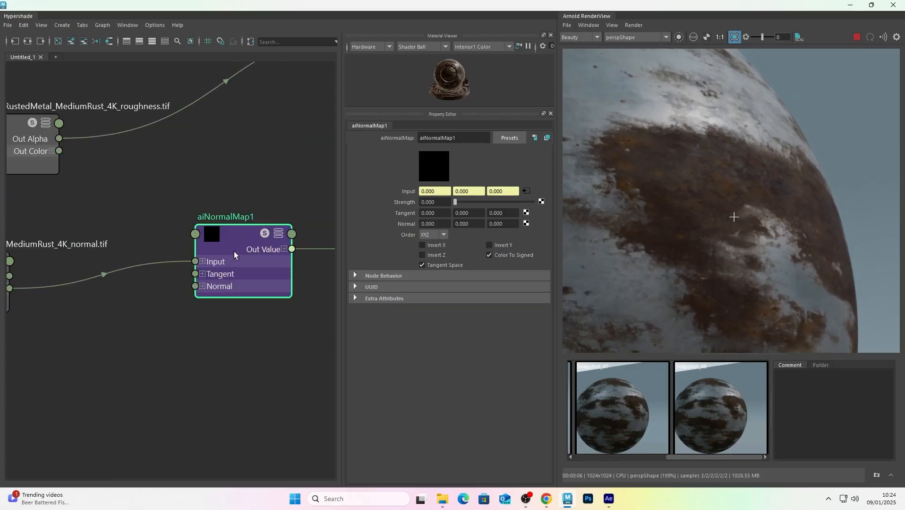
pyautogui.click(730, 396)
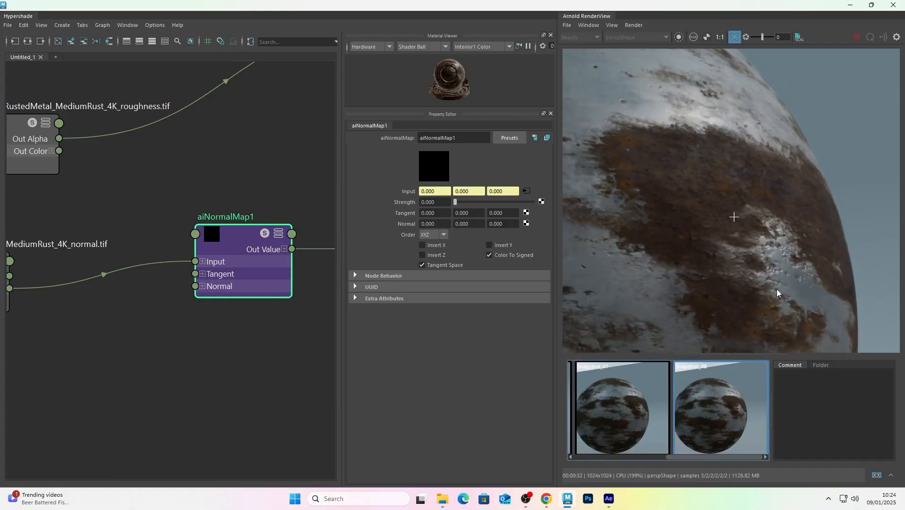
pyautogui.scroll(2, 776, 290)
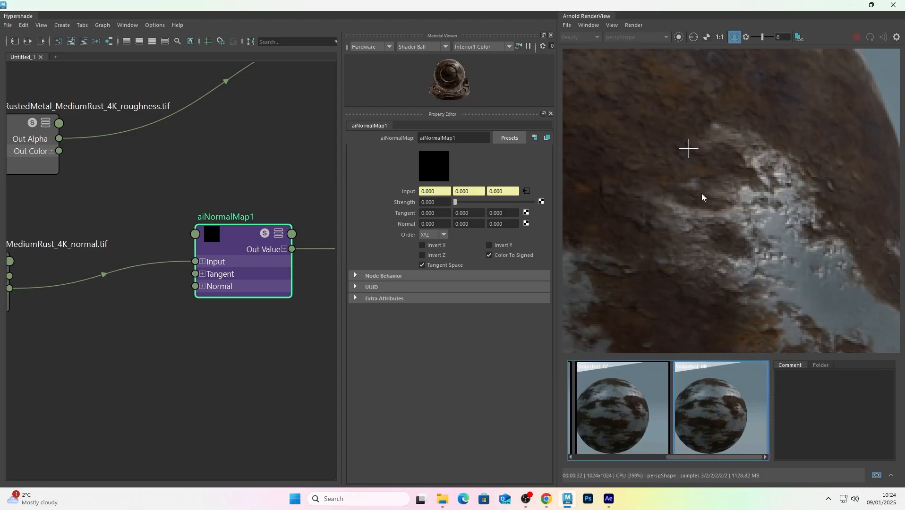
pyautogui.scroll(-4, 709, 189)
pyautogui.scroll(2, 698, 186)
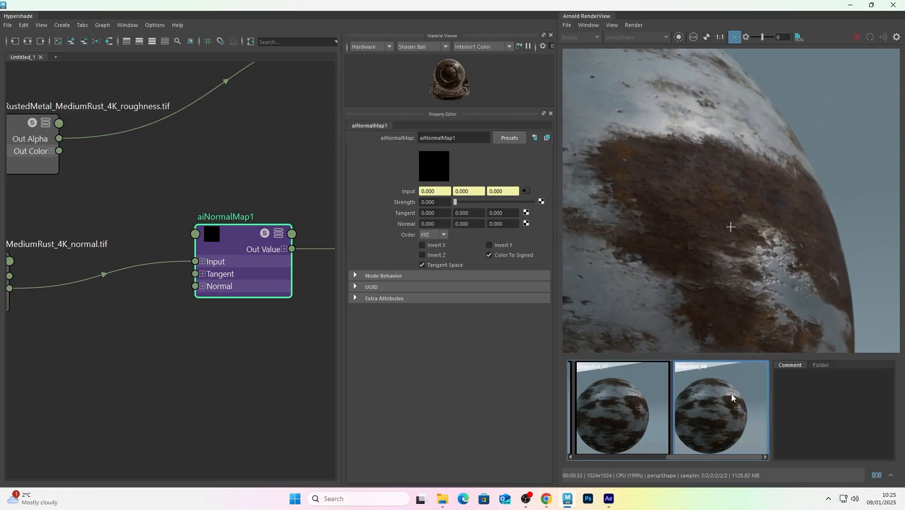
pyautogui.scroll(-2, 723, 206)
pyautogui.scroll(1, 750, 227)
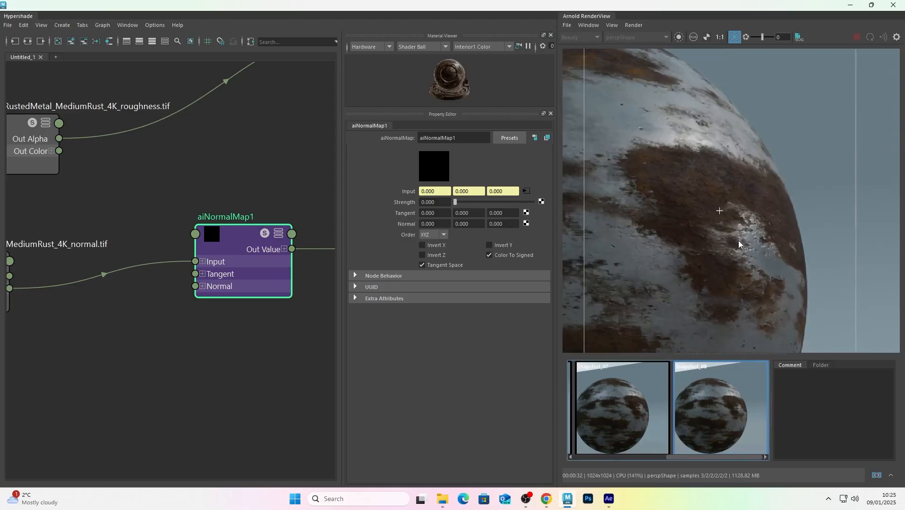
pyautogui.scroll(2, 756, 243)
pyautogui.scroll(-3, 768, 235)
pyautogui.scroll(3, 751, 232)
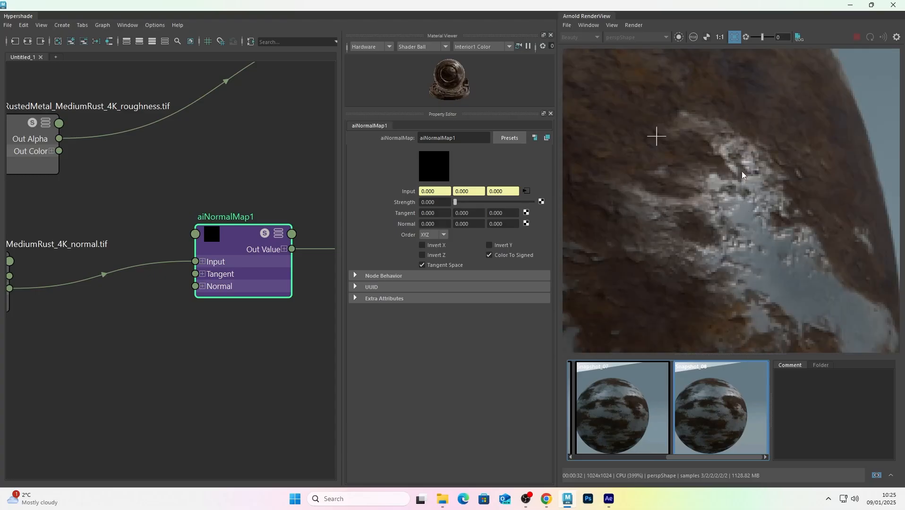
pyautogui.scroll(-4, 749, 218)
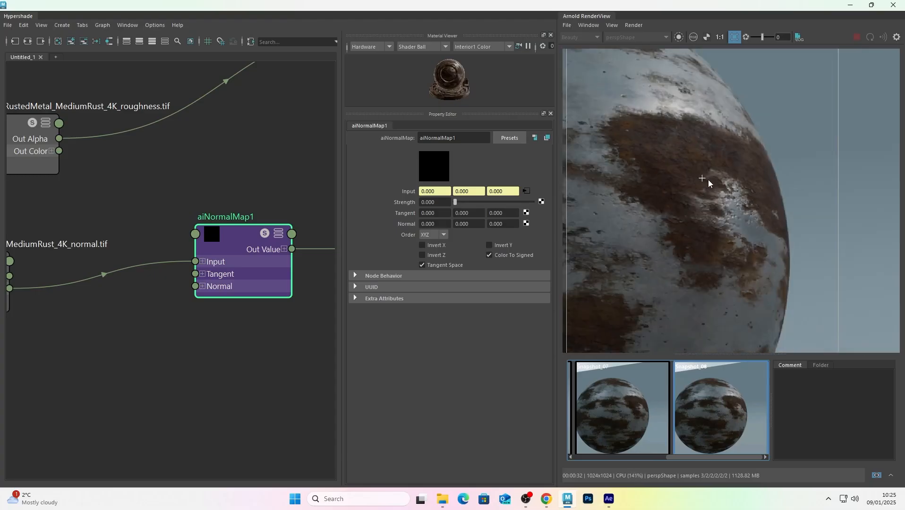
pyautogui.scroll(3, 706, 181)
pyautogui.scroll(-5, 724, 192)
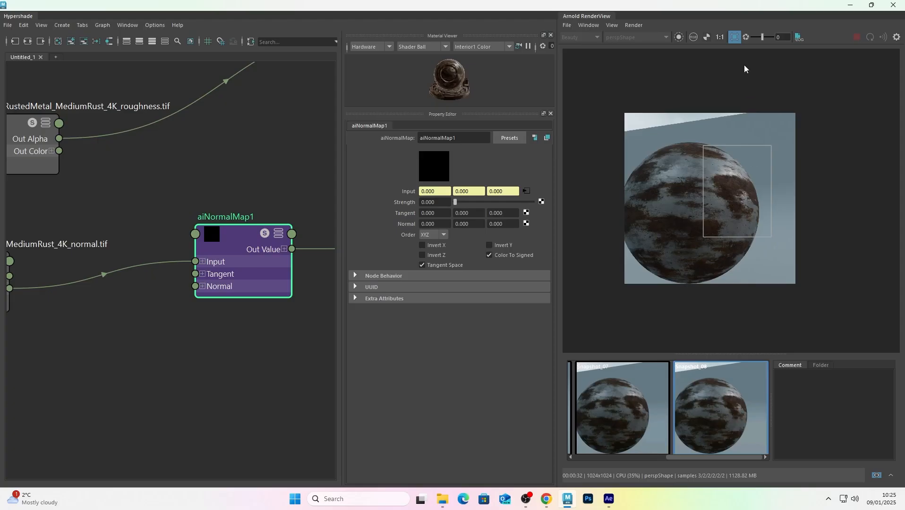
# Turn off the crop region and enlarge the render view by narrowing the shader panels and collapsing the snapshot strip
pyautogui.click(738, 40)
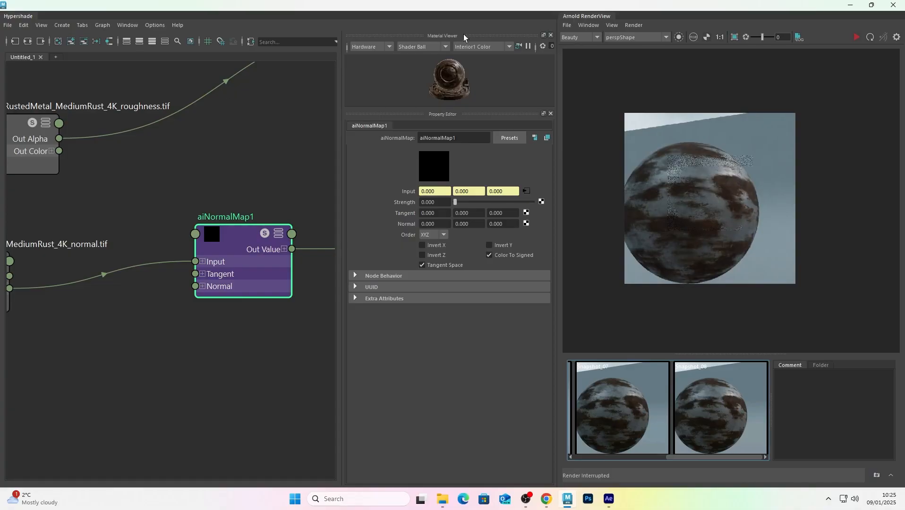
pyautogui.moveTo(557, 70); pyautogui.dragTo(288, 71)
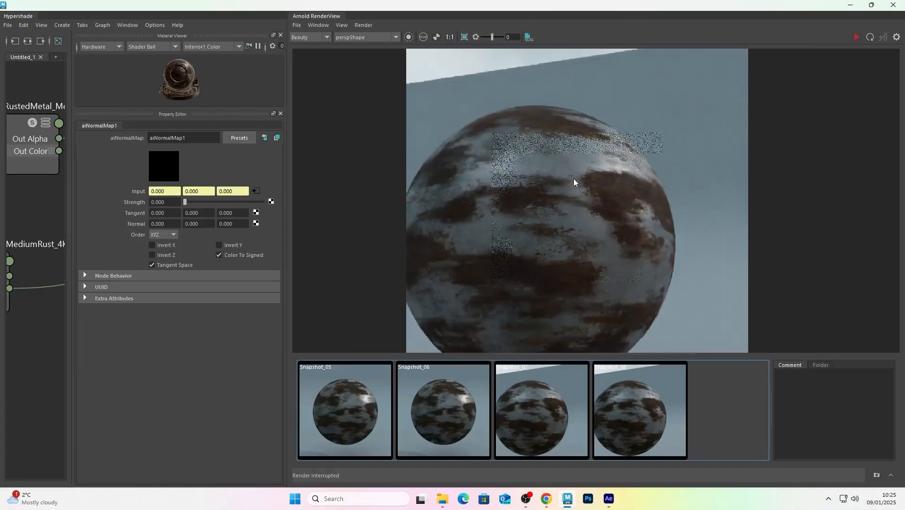
pyautogui.moveTo(707, 355); pyautogui.dragTo(766, 507)
pyautogui.moveTo(621, 261); pyautogui.dragTo(655, 240, button='middle')
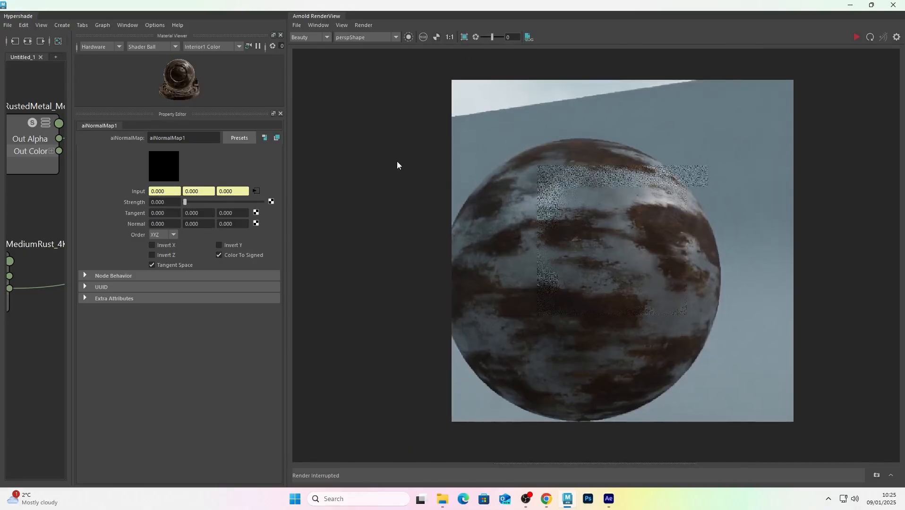
# Restore the Hypershade window to a smaller size and browse the shading_lesson project's sourceimages and rusty_metal folders from Save As
pyautogui.moveTo(171, 5); pyautogui.dragTo(234, 112)
pyautogui.click(314, 76)
pyautogui.hotkey('ctrl', 'shift', 's')
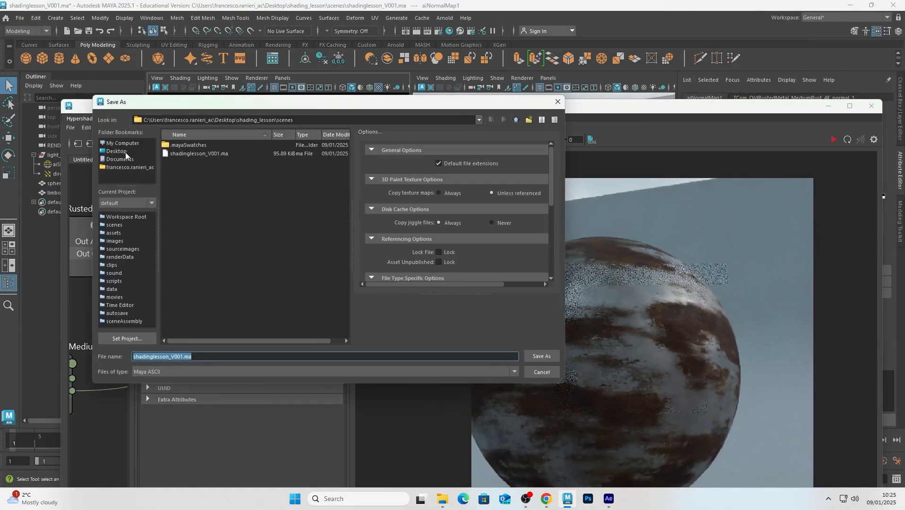
pyautogui.click(125, 152)
pyautogui.click(194, 162)
pyautogui.doubleClick(195, 162)
pyautogui.doubleClick(186, 153)
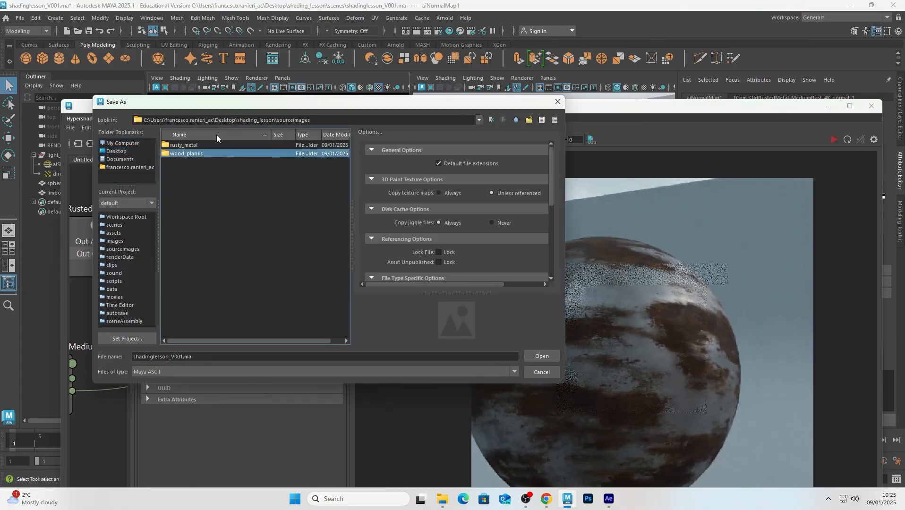
pyautogui.doubleClick(189, 146)
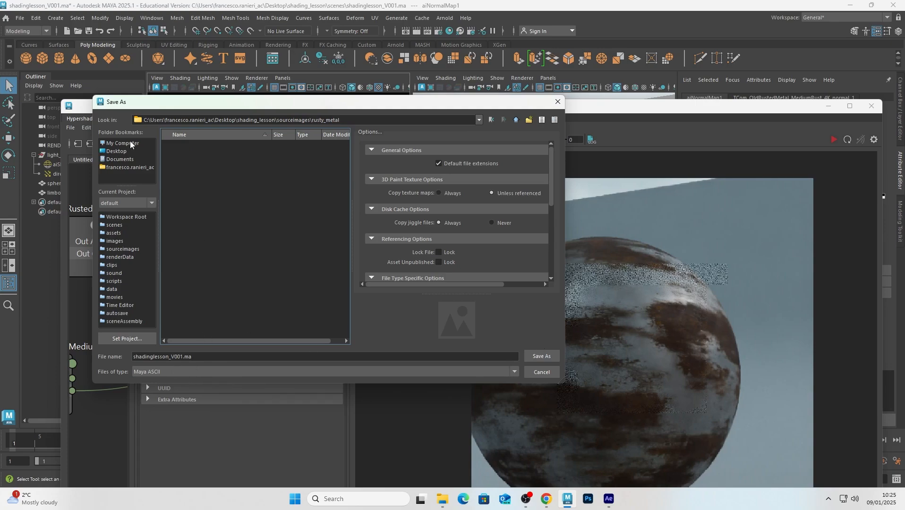
pyautogui.click(516, 120)
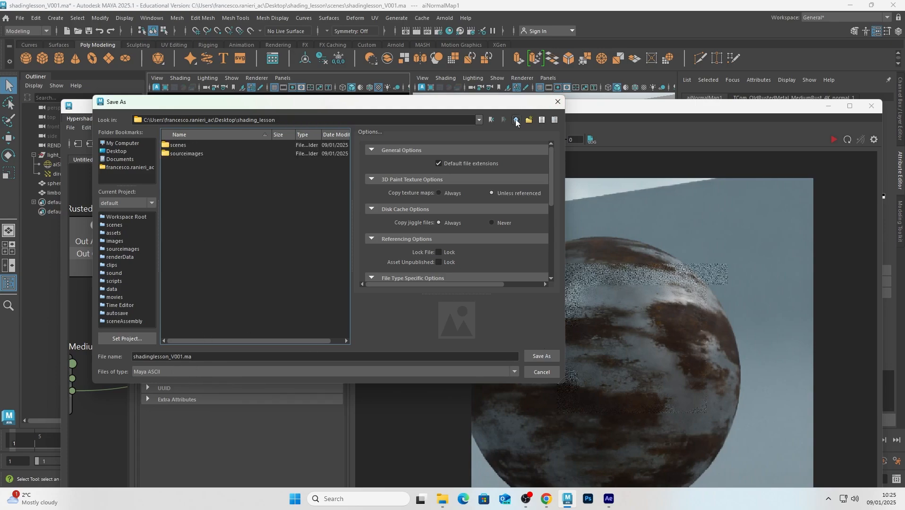
# Save the scene as shadinglesson_V001.ma in the project's scenes folder, replacing the existing file
pyautogui.click(205, 154)
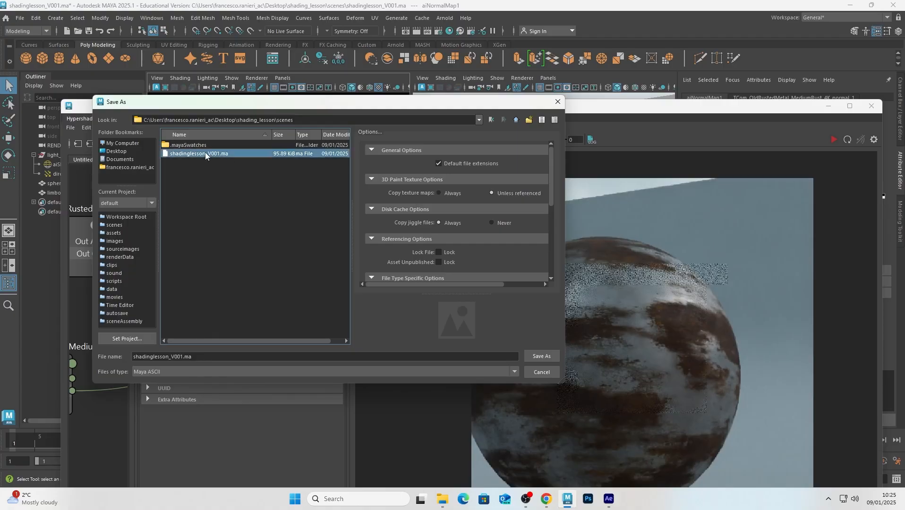
pyautogui.click(541, 358)
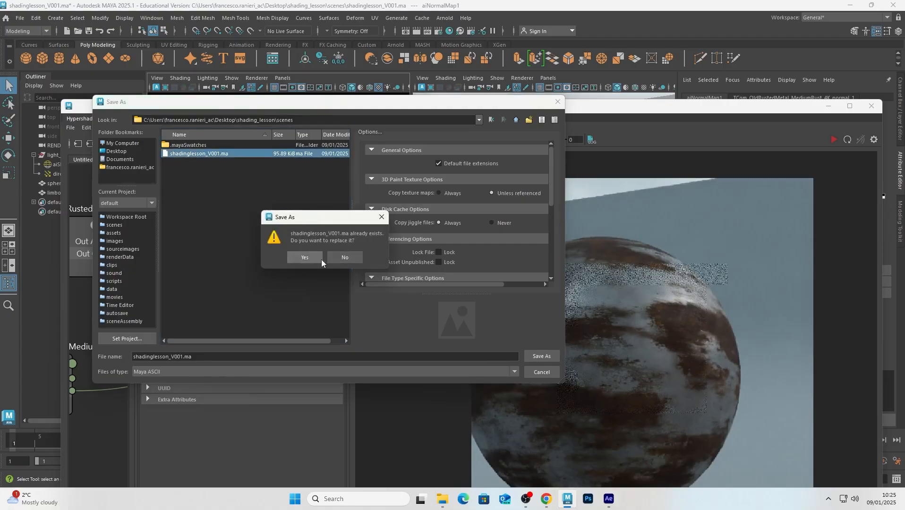
pyautogui.click(321, 260)
# Widen the node graph around aiNormalMap1 and set its strength to 8
pyautogui.scroll(-4, 97, 414)
pyautogui.keyDown('alt'); pyautogui.moveTo(97, 415); pyautogui.dragTo(116, 389, button='middle'); pyautogui.keyUp('alt')
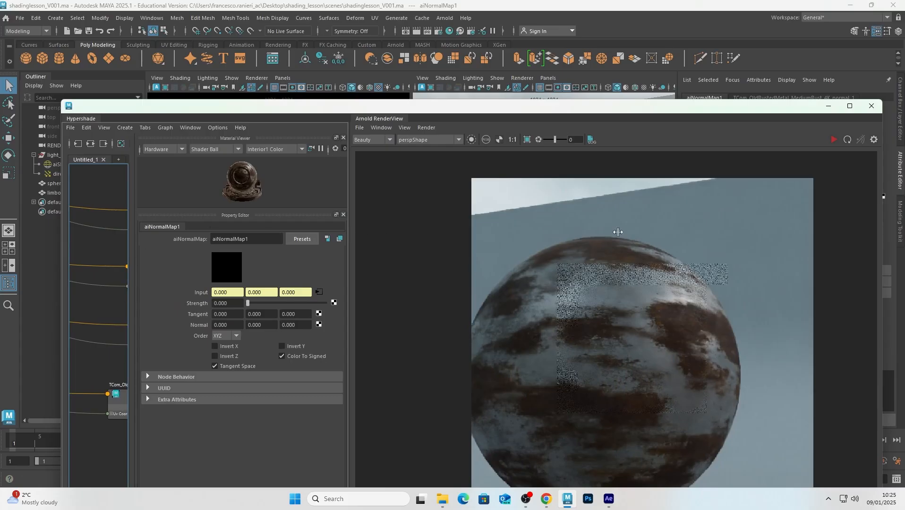
pyautogui.moveTo(350, 233); pyautogui.dragTo(627, 234)
pyautogui.scroll(5, 286, 344)
pyautogui.scroll(-5, 278, 312)
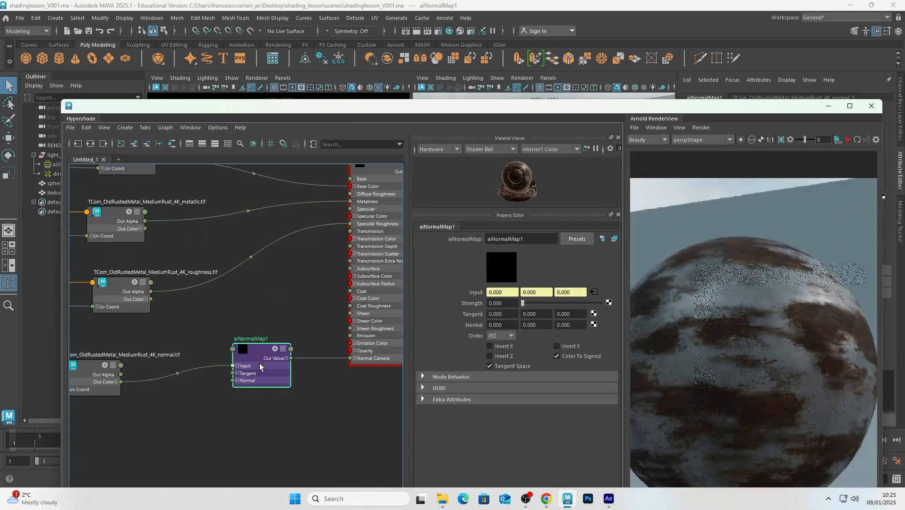
pyautogui.moveTo(508, 303); pyautogui.dragTo(399, 298)
pyautogui.write('8')
pyautogui.press('Return')
# Narrow the node graph and property panels to enlarge the docked render view, and fit the Hypershade window to the full screen
pyautogui.moveTo(676, 107); pyautogui.dragTo(613, 90)
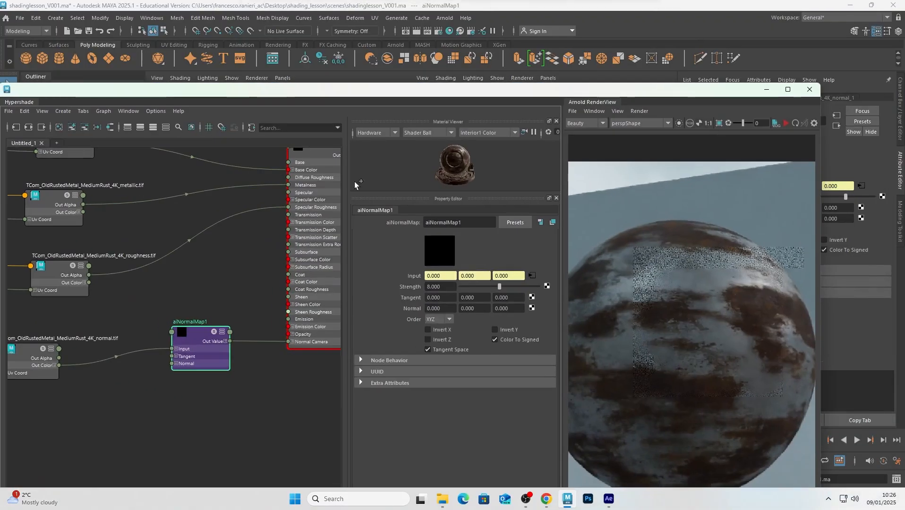
pyautogui.moveTo(350, 212); pyautogui.dragTo(76, 211)
pyautogui.moveTo(564, 206); pyautogui.dragTo(288, 206)
pyautogui.moveTo(673, 93); pyautogui.dragTo(681, 74)
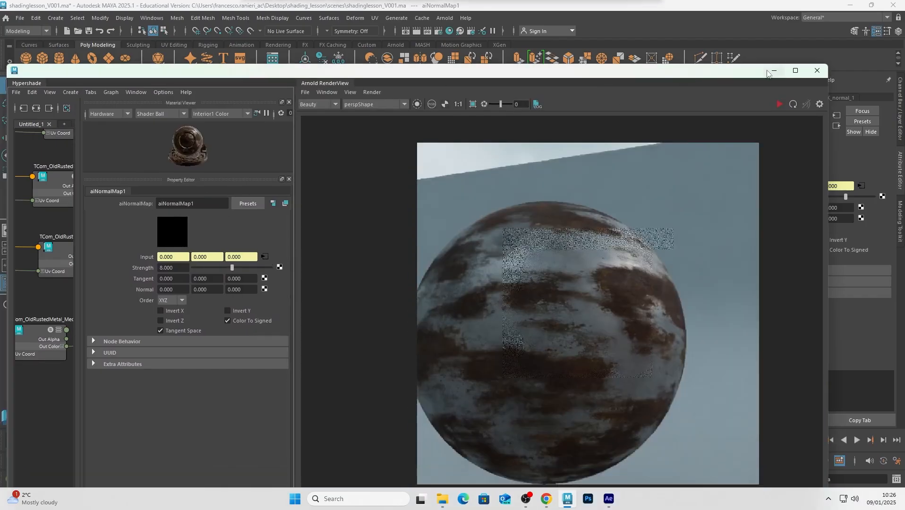
pyautogui.click(797, 71)
# Restart the live IPR render of the sphere from the perspective camera with the normal map strength at 8
pyautogui.click(331, 25)
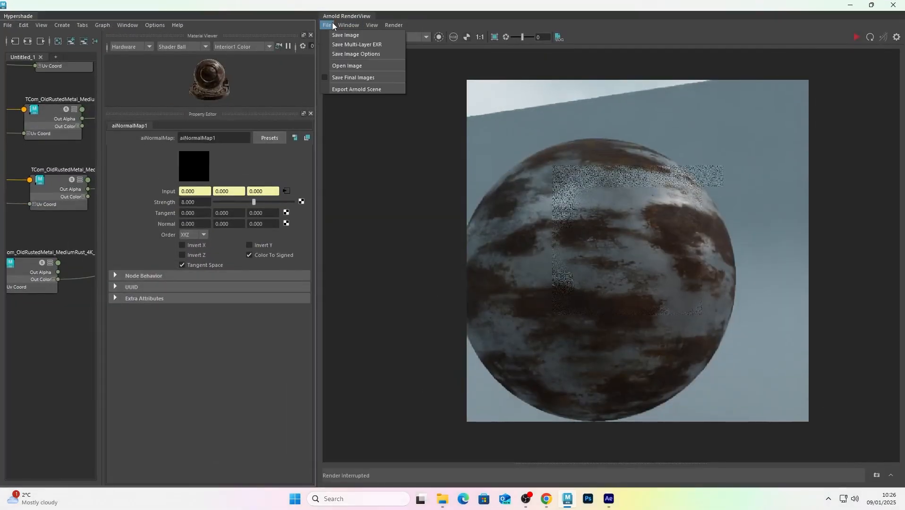
pyautogui.moveTo(340, 26)
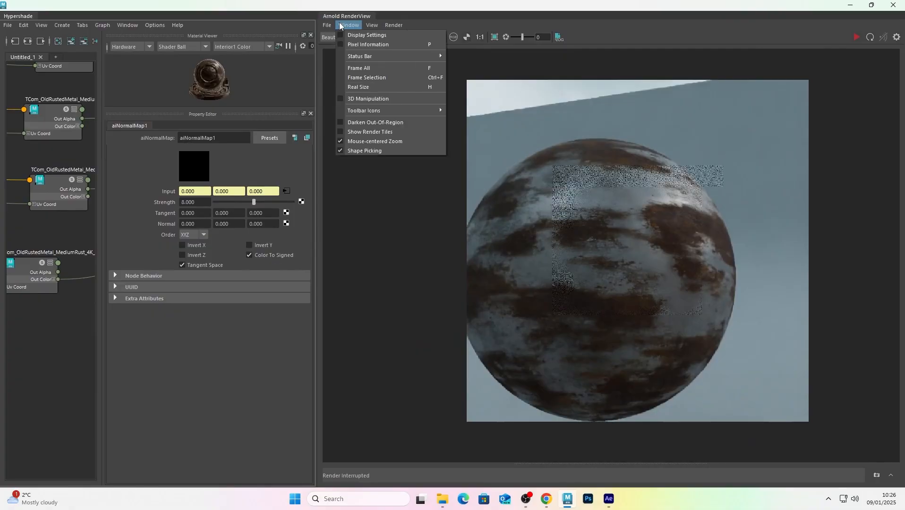
pyautogui.moveTo(373, 29)
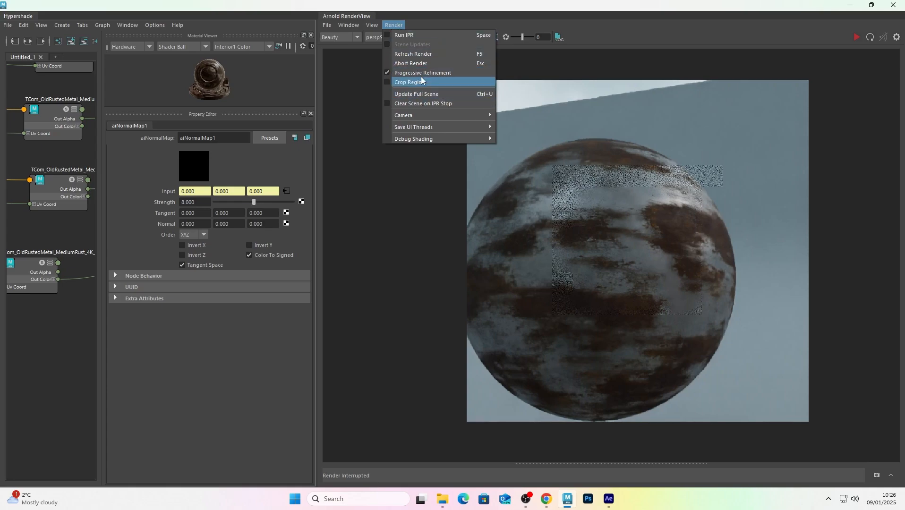
pyautogui.click(415, 36)
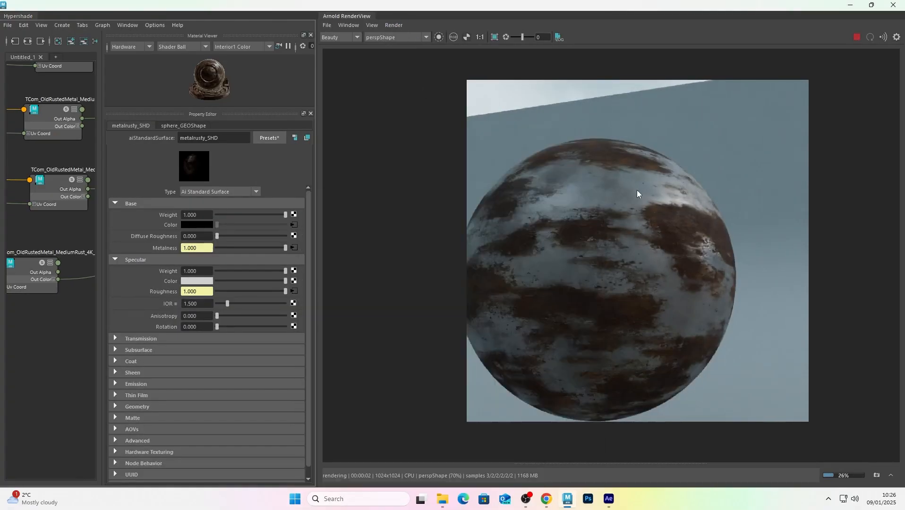
pyautogui.scroll(3, 703, 244)
pyautogui.scroll(-2, 703, 245)
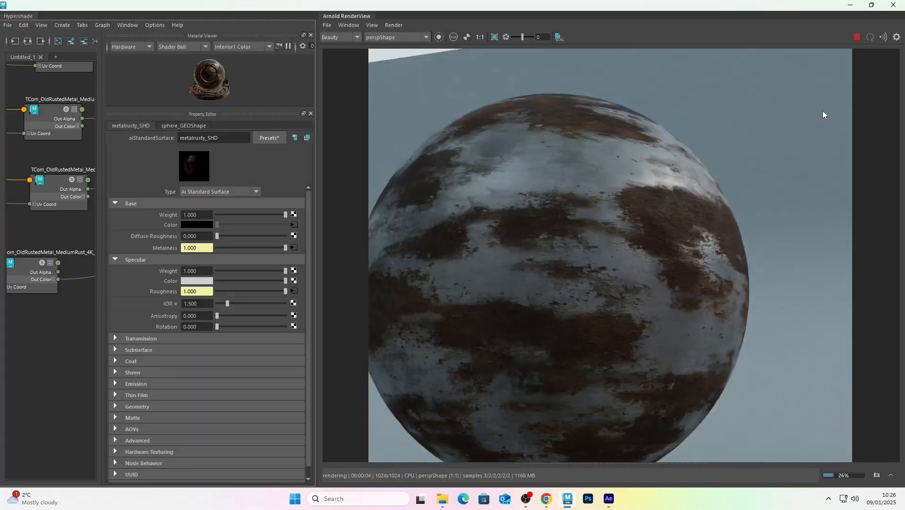
# Enable 3D Manipulation in the Arnold render view
pyautogui.click(373, 25)
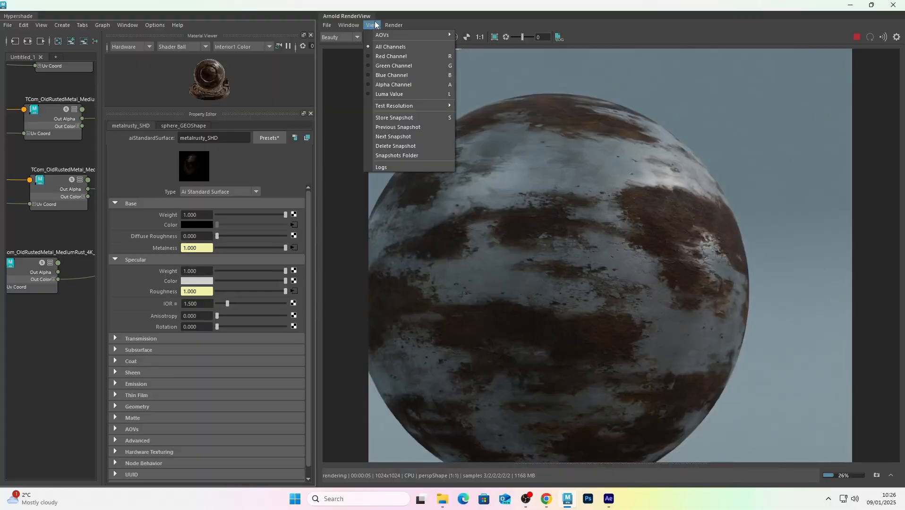
pyautogui.moveTo(386, 25)
pyautogui.moveTo(342, 27)
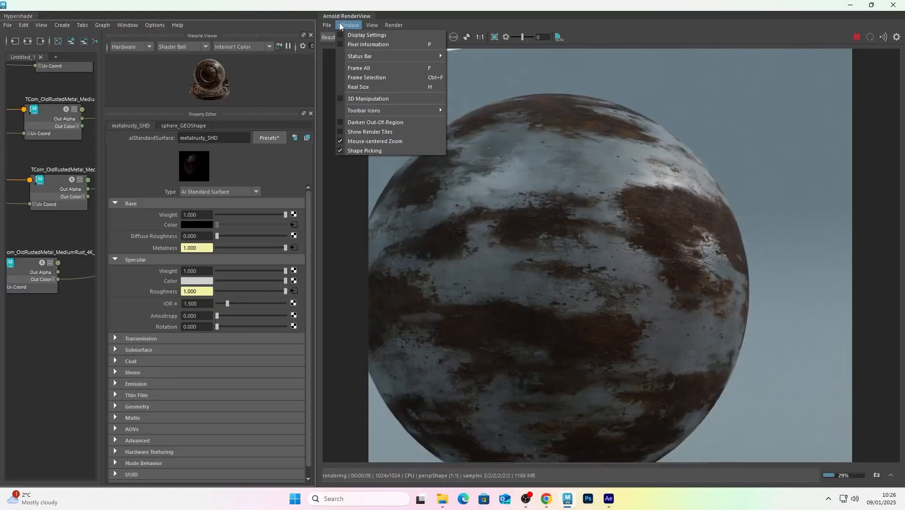
pyautogui.click(382, 104)
pyautogui.click(349, 24)
pyautogui.click(370, 102)
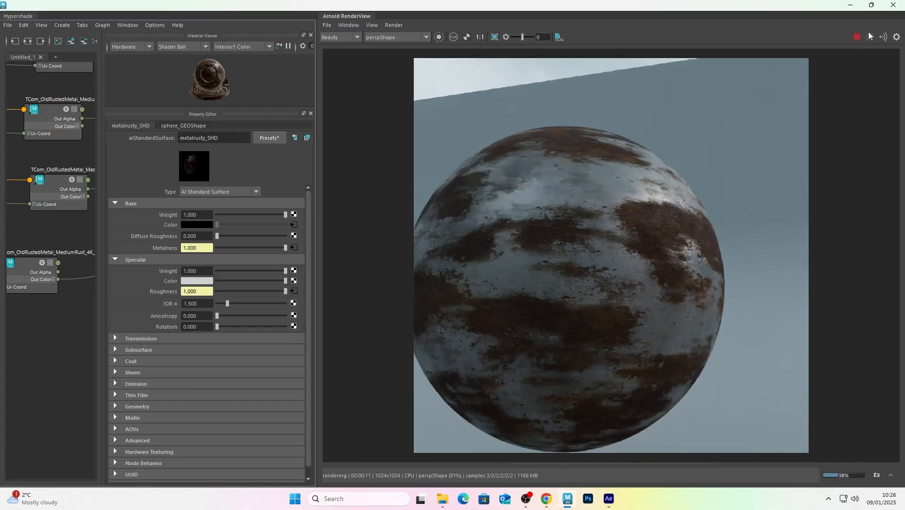
# Orbit and zoom the perspective camera around the rendered sphere to examine the surface relief in its bright highlight
pyautogui.keyDown('alt'); pyautogui.moveTo(686, 230); pyautogui.dragTo(681, 244); pyautogui.keyUp('alt')
pyautogui.keyDown('alt'); pyautogui.moveTo(667, 250); pyautogui.dragTo(730, 252, button='right'); pyautogui.keyUp('alt')
pyautogui.keyDown('alt'); pyautogui.moveTo(730, 253); pyautogui.dragTo(666, 246, button='middle'); pyautogui.keyUp('alt')
pyautogui.keyDown('alt'); pyautogui.moveTo(667, 246); pyautogui.dragTo(652, 244); pyautogui.keyUp('alt')
pyautogui.moveTo(652, 244)
pyautogui.keyDown('alt'); pyautogui.mouseDown(button='right')
pyautogui.moveTo(669, 261)
pyautogui.moveTo(660, 247)
pyautogui.mouseUp(button='right'); pyautogui.keyUp('alt')
pyautogui.keyDown('alt'); pyautogui.moveTo(661, 247); pyautogui.dragTo(709, 305); pyautogui.keyUp('alt')
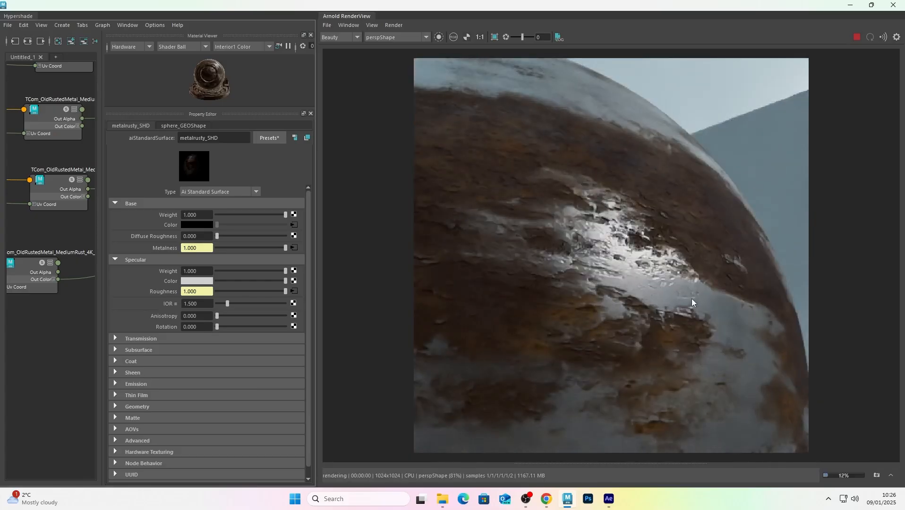
pyautogui.scroll(-5, 630, 274)
pyautogui.scroll(5, 629, 278)
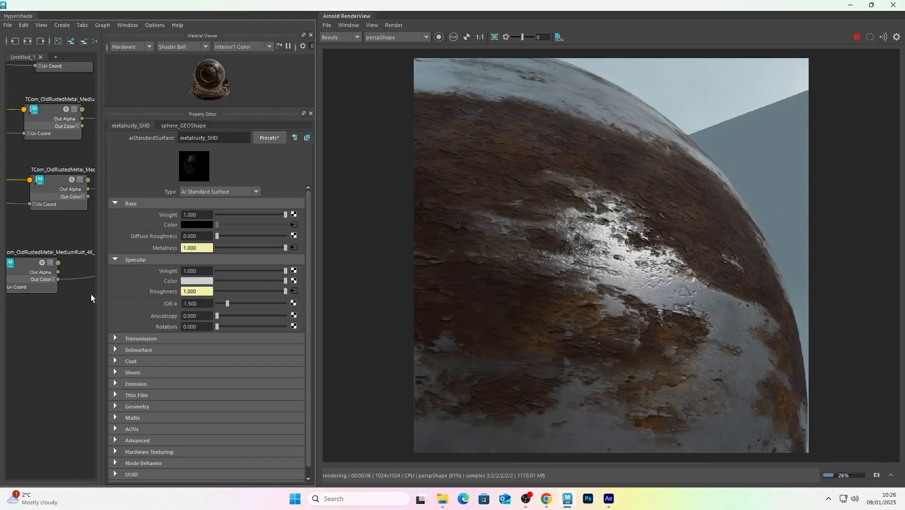
pyautogui.keyDown('alt'); pyautogui.moveTo(709, 285); pyautogui.dragTo(567, 298); pyautogui.keyUp('alt')
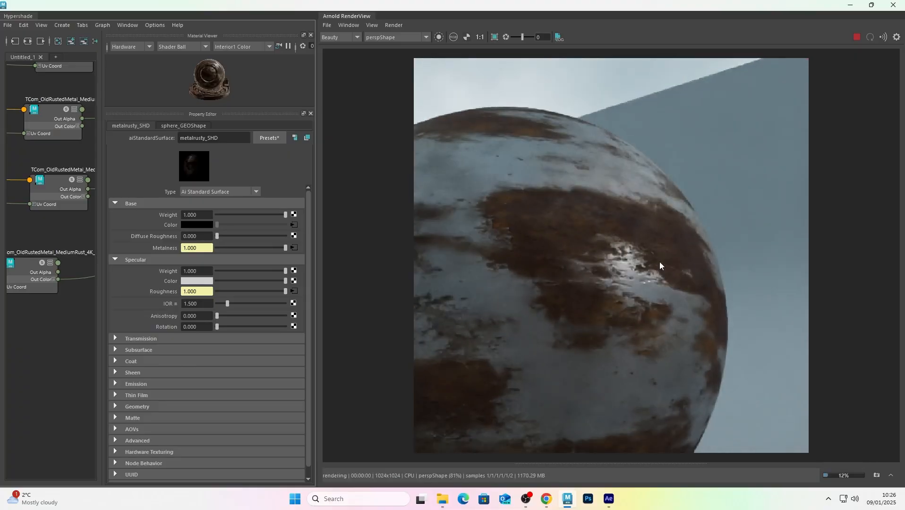
pyautogui.scroll(3, 642, 275)
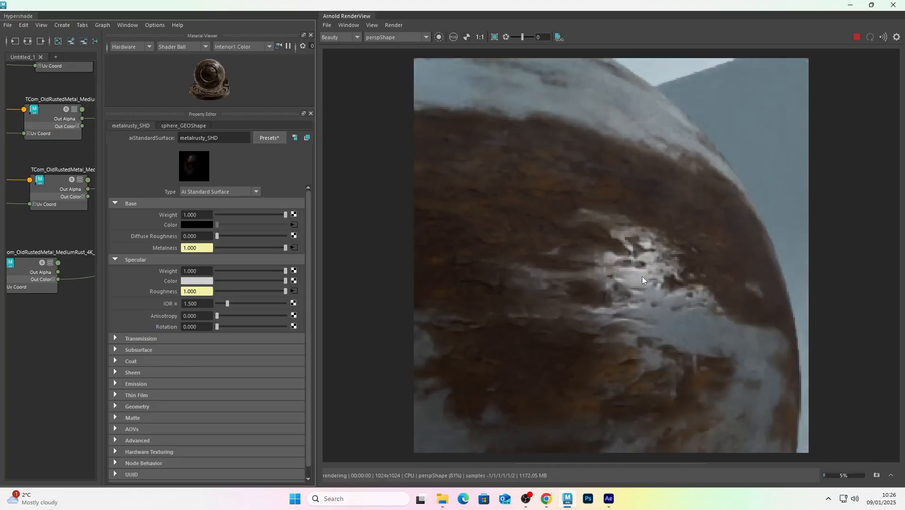
pyautogui.scroll(-3, 642, 280)
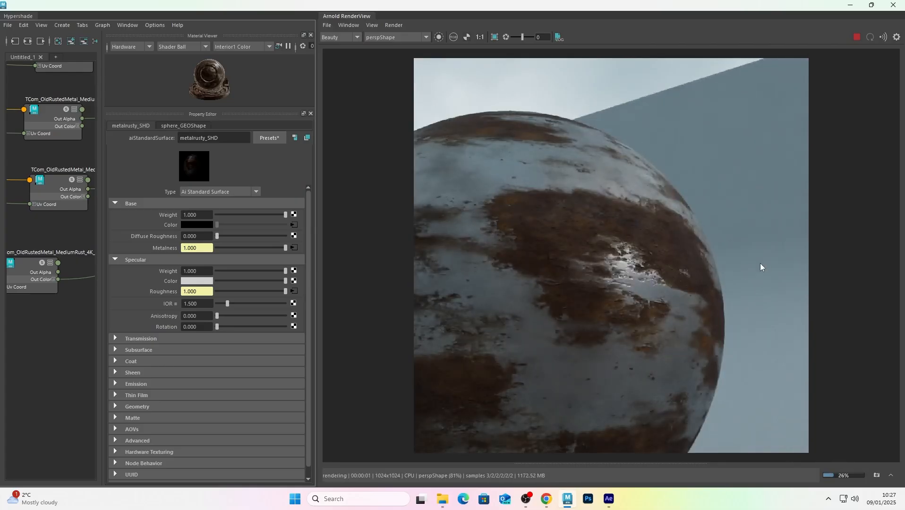
pyautogui.scroll(-2, 653, 265)
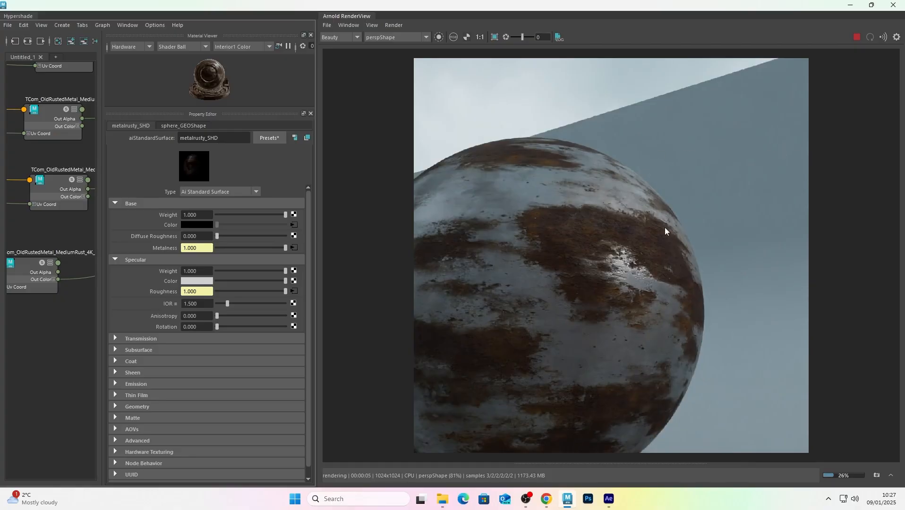
# Find the aiNormalMap1 node in the shading network and select it to show its attributes
pyautogui.scroll(-4, 42, 353)
pyautogui.keyDown('alt'); pyautogui.moveTo(42, 353); pyautogui.dragTo(21, 359, button='middle'); pyautogui.keyUp('alt')
pyautogui.scroll(2, 46, 346)
pyautogui.scroll(2, 53, 353)
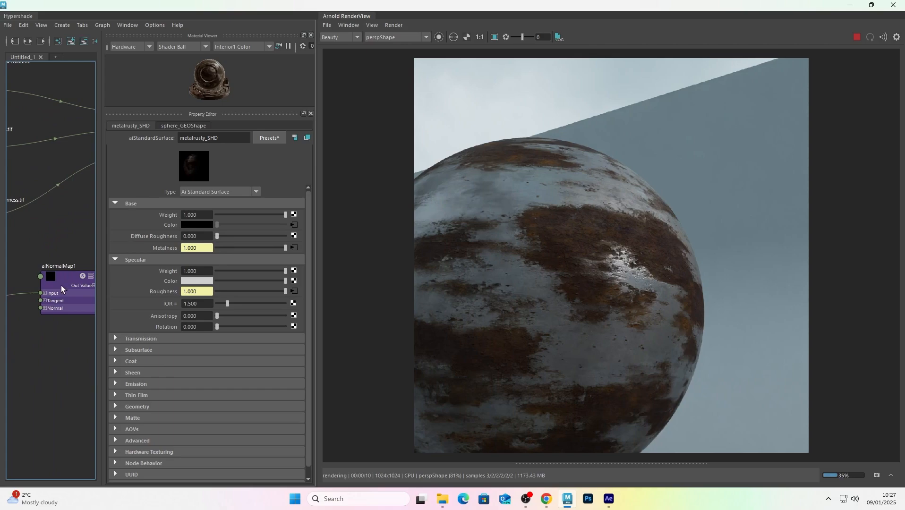
pyautogui.click(94, 287)
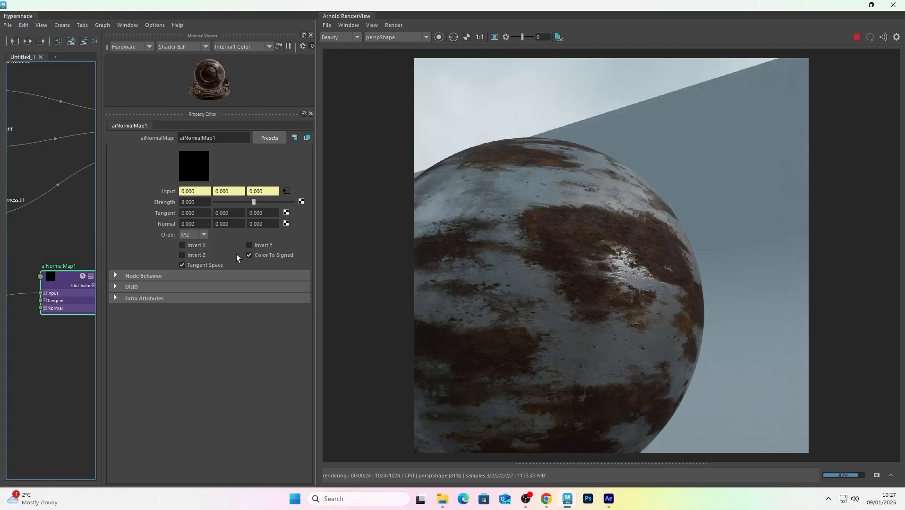
# Store a snapshot of the sphere render and disable 3D Manipulation in the render view
pyautogui.click(327, 25)
pyautogui.moveTo(349, 25)
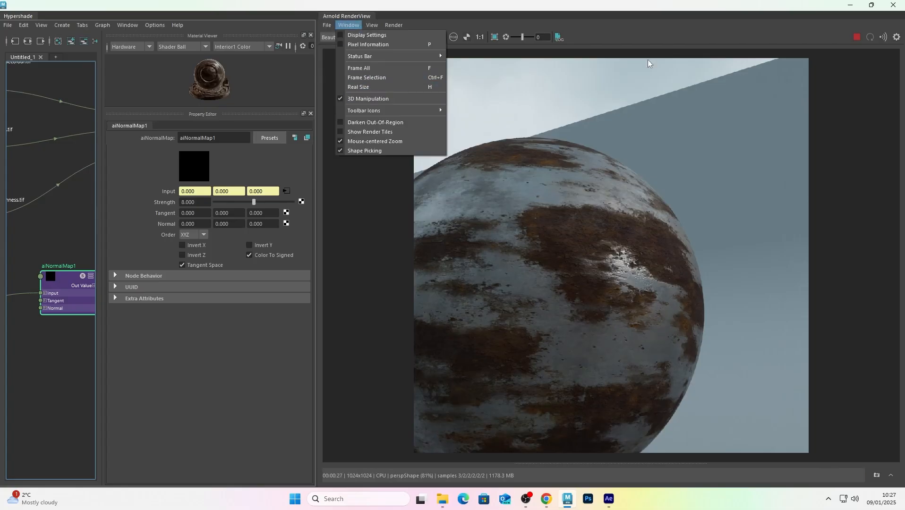
pyautogui.click(877, 476)
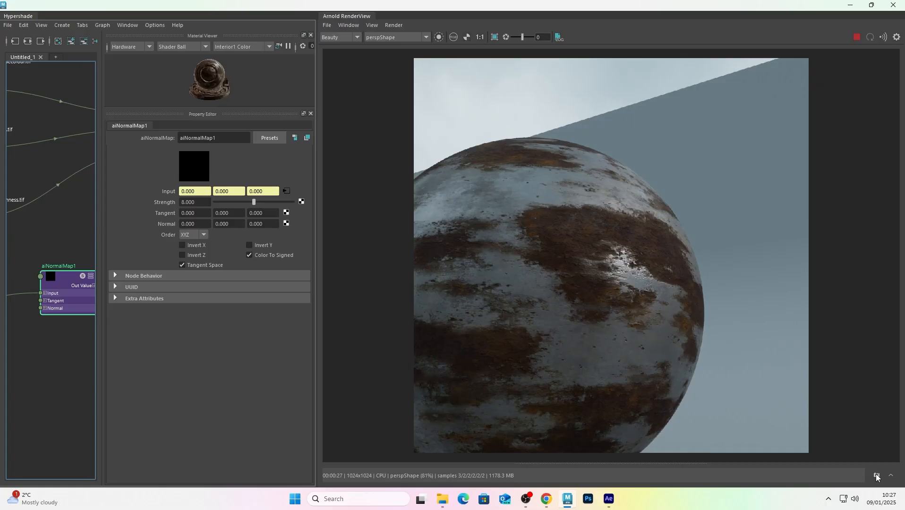
pyautogui.click(327, 24)
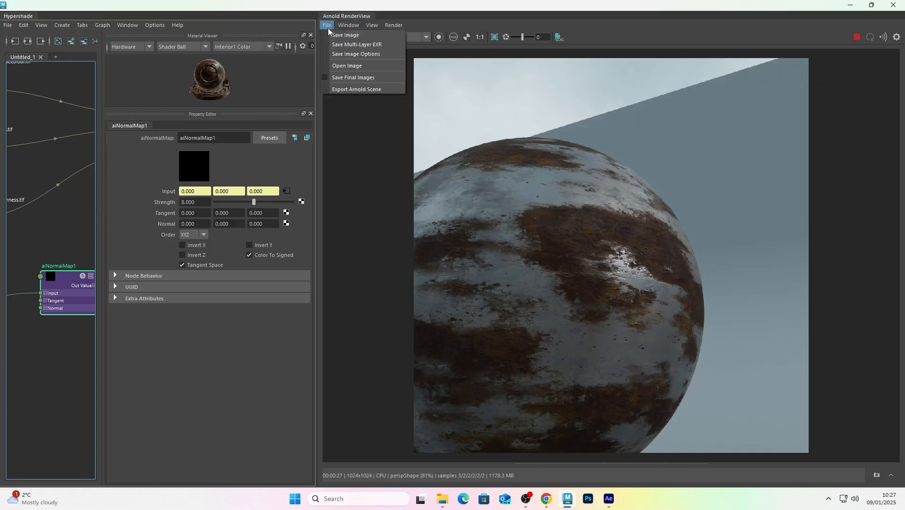
pyautogui.moveTo(363, 24)
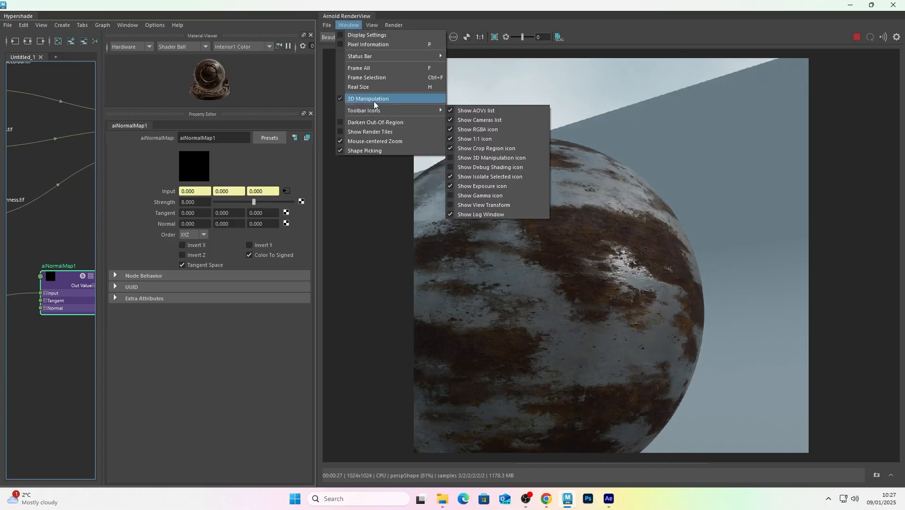
pyautogui.click(373, 100)
# Examine the rust relief around the sphere's highlight at different magnifications of the rendered image
pyautogui.scroll(2, 635, 277)
pyautogui.scroll(2, 635, 280)
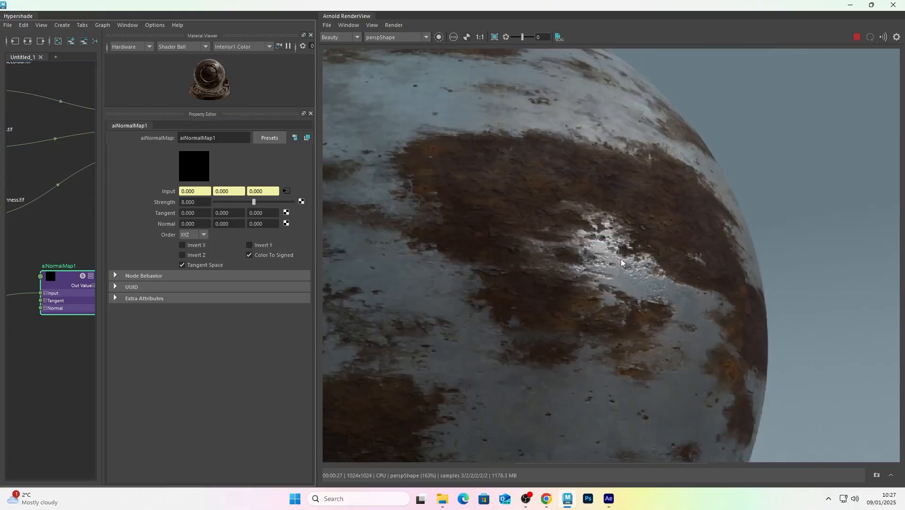
pyautogui.scroll(-1, 659, 253)
pyautogui.scroll(1, 640, 250)
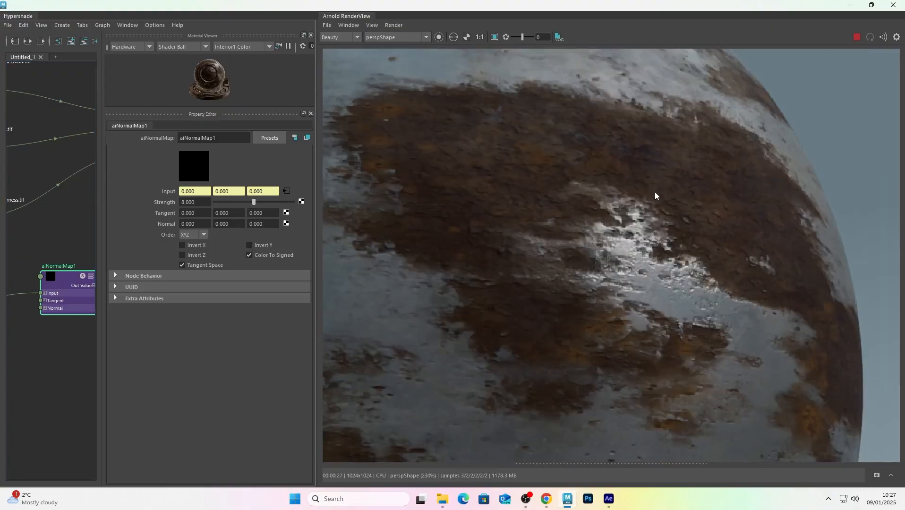
pyautogui.scroll(-3, 679, 270)
pyautogui.scroll(1, 679, 265)
pyautogui.moveTo(679, 267); pyautogui.dragTo(657, 250, button='middle')
# Select the metalrusty_SHD material node in the shading network to show its attributes
pyautogui.scroll(-3, 52, 360)
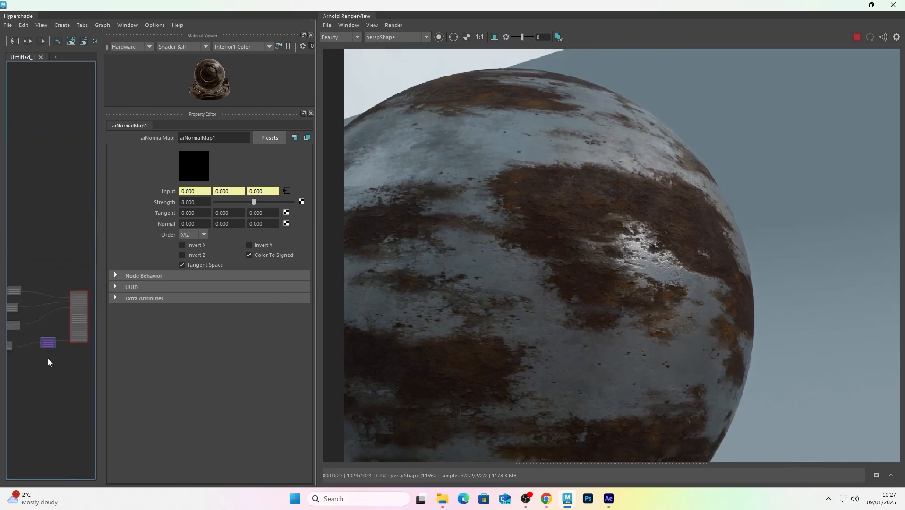
pyautogui.scroll(5, 48, 263)
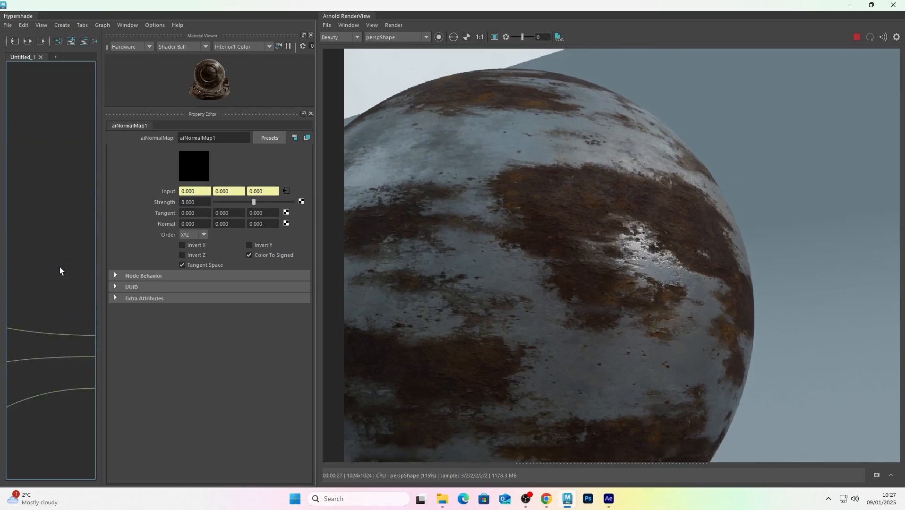
pyautogui.click(68, 287)
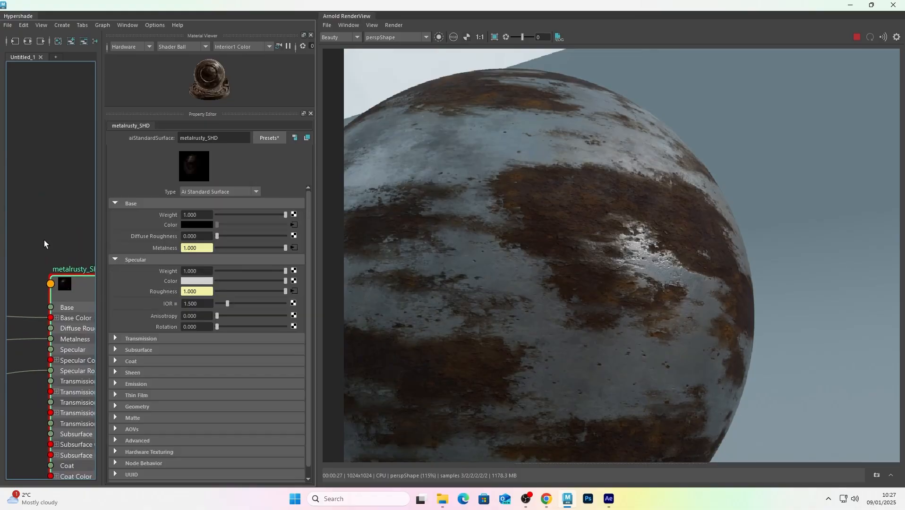
pyautogui.scroll(-5, 46, 242)
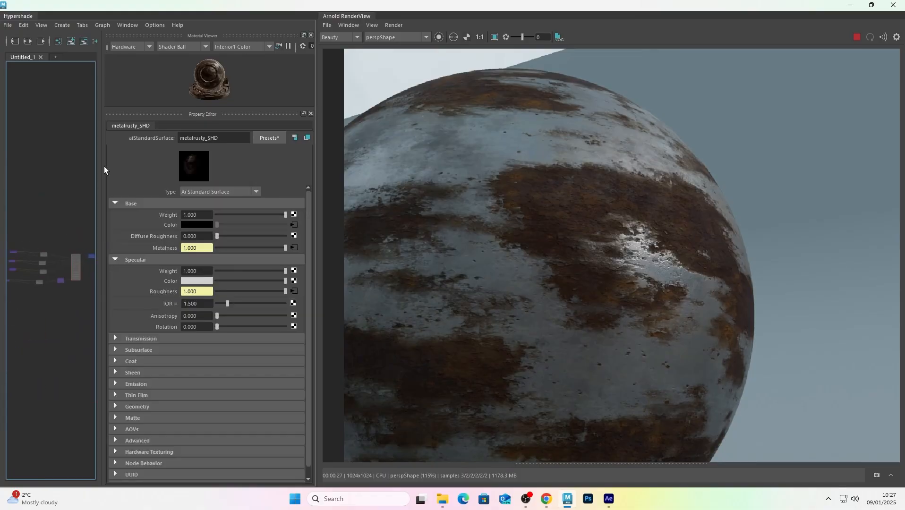
# Widen the node graph panel, frame the connected texture nodes of the rusty metal network, and select aiNormalMap1
pyautogui.moveTo(319, 198); pyautogui.dragTo(526, 190)
pyautogui.keyDown('alt'); pyautogui.moveTo(110, 263); pyautogui.dragTo(284, 271, button='middle'); pyautogui.keyUp('alt')
pyautogui.scroll(5, 198, 266)
pyautogui.scroll(-1, 225, 277)
pyautogui.scroll(-4, 272, 280)
pyautogui.keyDown('alt'); pyautogui.moveTo(224, 277); pyautogui.dragTo(197, 226, button='middle'); pyautogui.keyUp('alt')
pyautogui.scroll(6, 184, 246)
pyautogui.scroll(-2, 196, 225)
pyautogui.moveTo(87, 203); pyautogui.dragTo(267, 323)
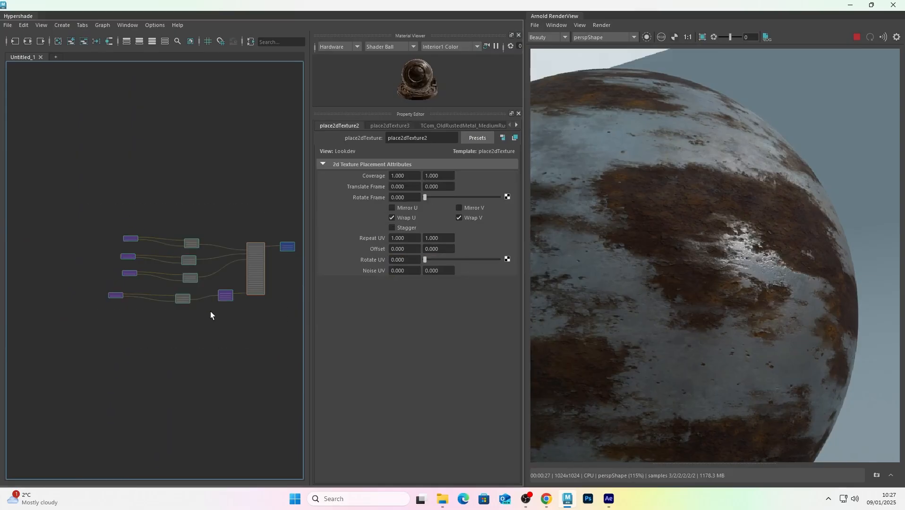
pyautogui.press('f')
pyautogui.moveTo(250, 250); pyautogui.dragTo(238, 266)
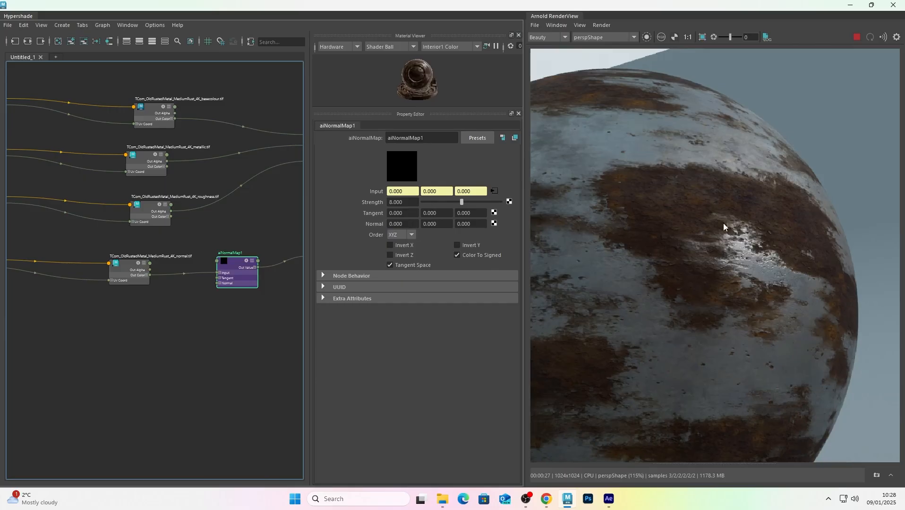
# Examine the rendered sphere up close and as a whole to judge the normal map strength of 8
pyautogui.scroll(-4, 763, 241)
pyautogui.scroll(6, 739, 229)
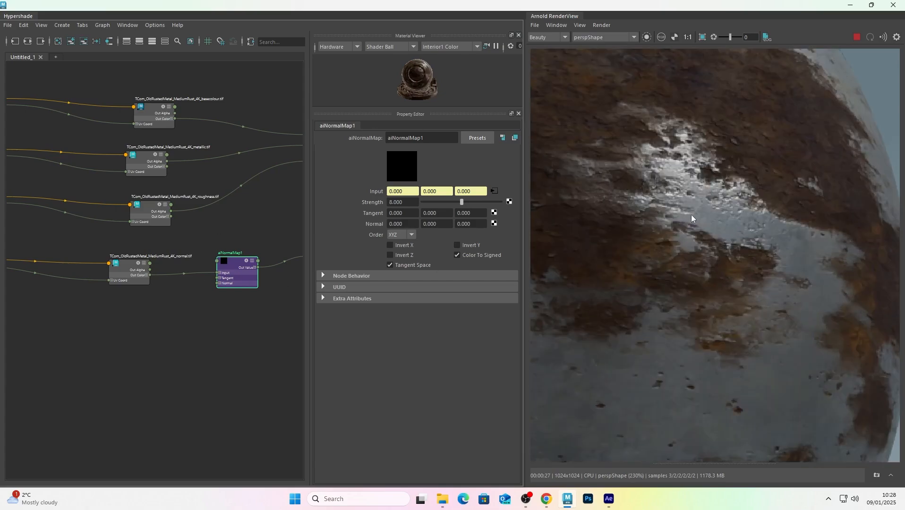
pyautogui.scroll(-2, 733, 217)
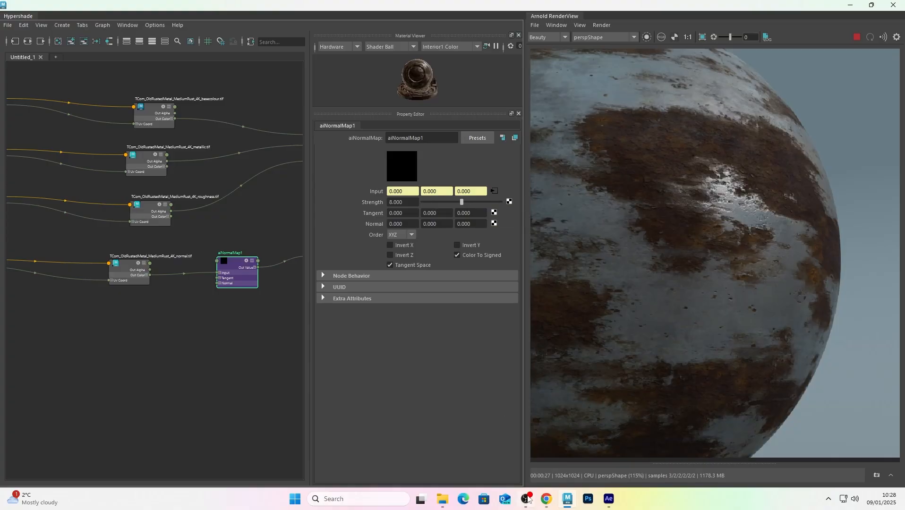
pyautogui.scroll(-5, 673, 240)
pyautogui.scroll(10, 680, 236)
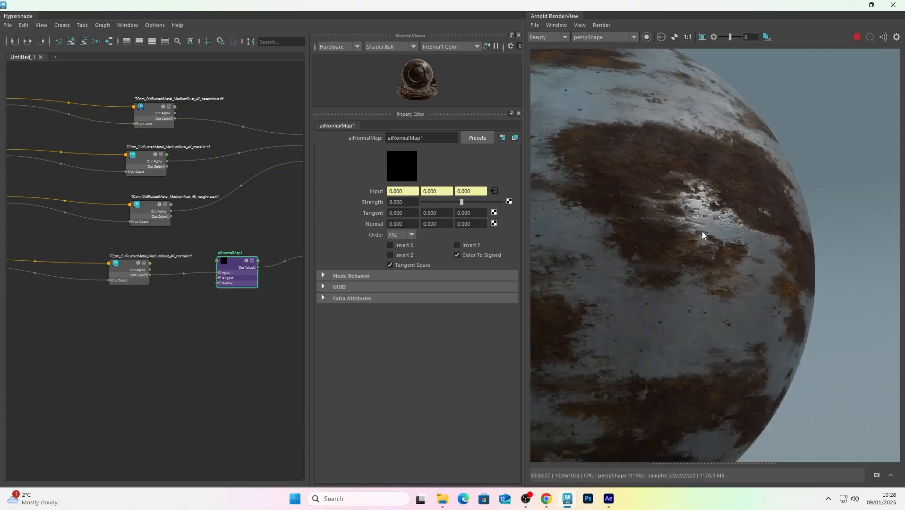
pyautogui.scroll(-4, 712, 233)
pyautogui.scroll(8, 715, 251)
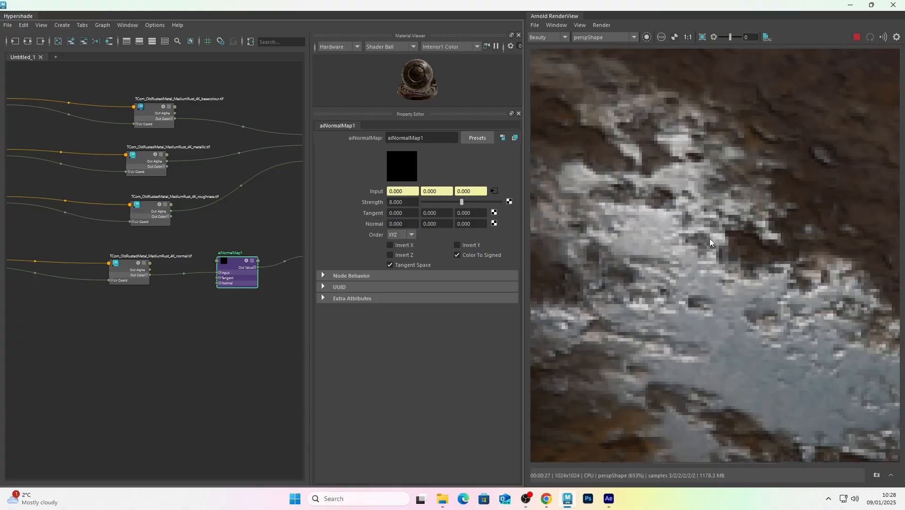
pyautogui.scroll(-5, 731, 260)
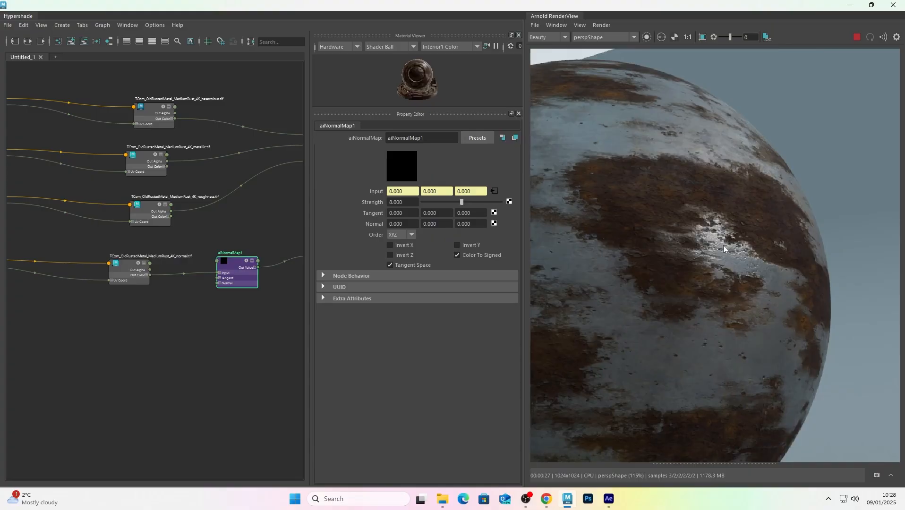
pyautogui.scroll(-1, 728, 240)
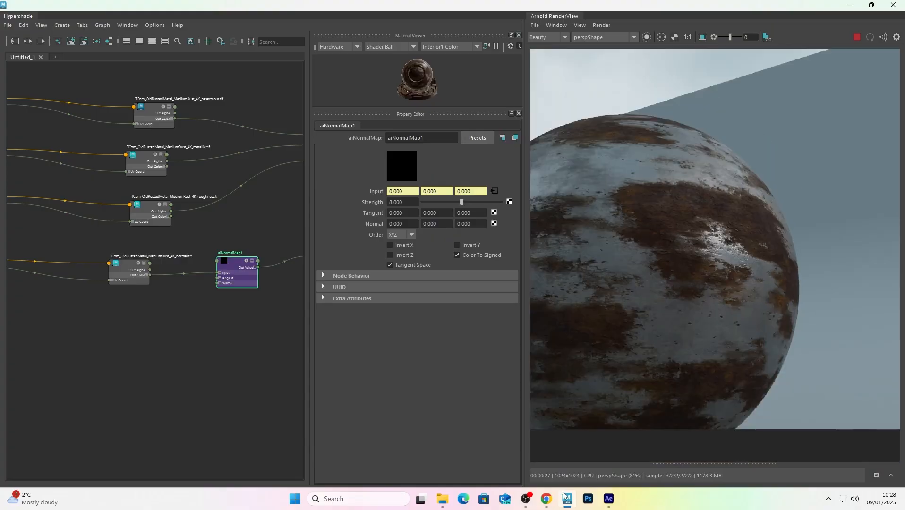
# Switch to the Chrome window showing the Gmail chat space
pyautogui.click(546, 499)
pyautogui.click(769, 162)
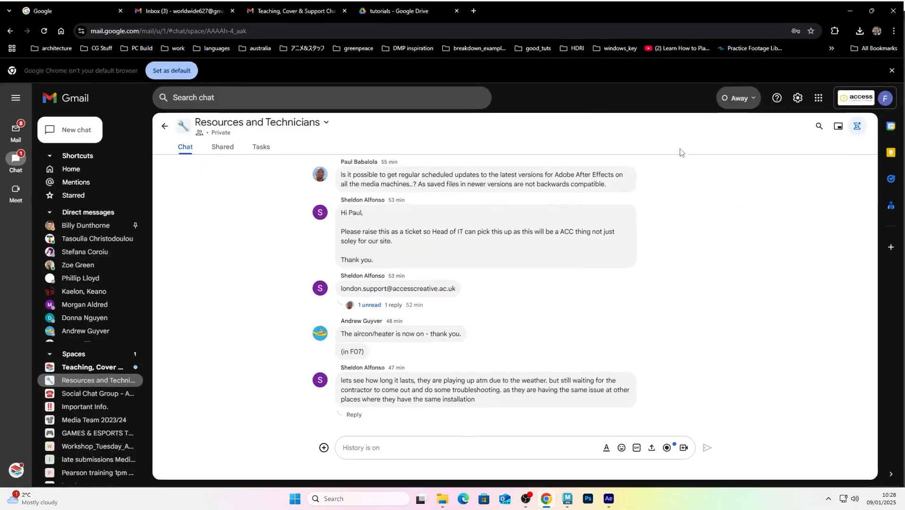
# Switch to Google Drive and open the CG_materials folder inside the assets folder of 3D_Modelling
pyautogui.click(425, 8)
pyautogui.click(211, 132)
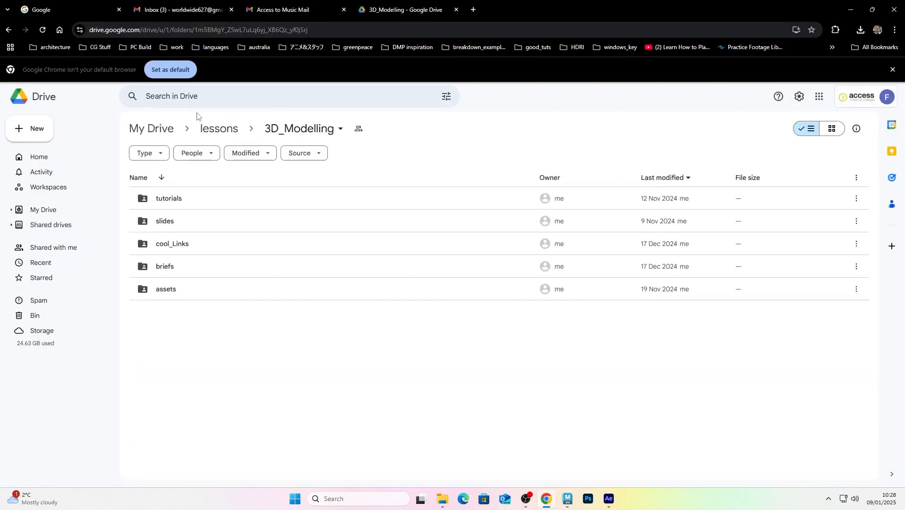
pyautogui.click(286, 129)
pyautogui.click(178, 199)
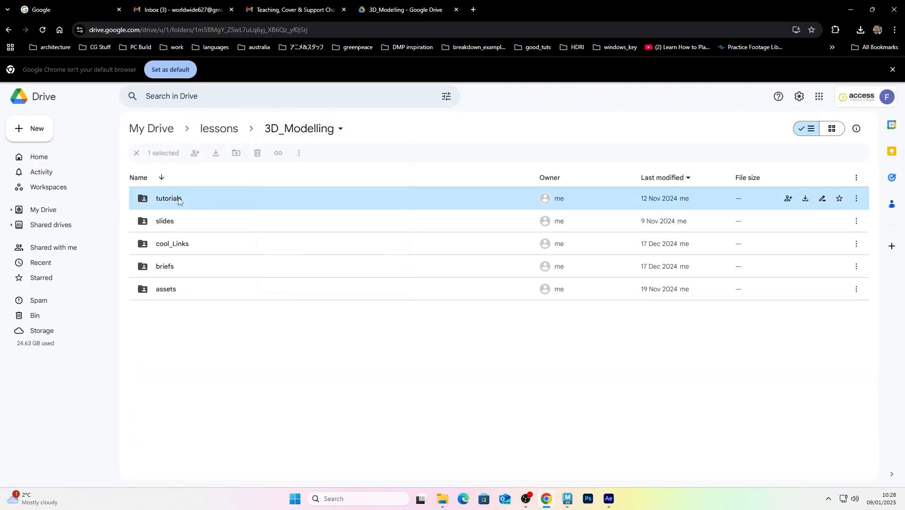
pyautogui.doubleClick(178, 199)
pyautogui.click(195, 130)
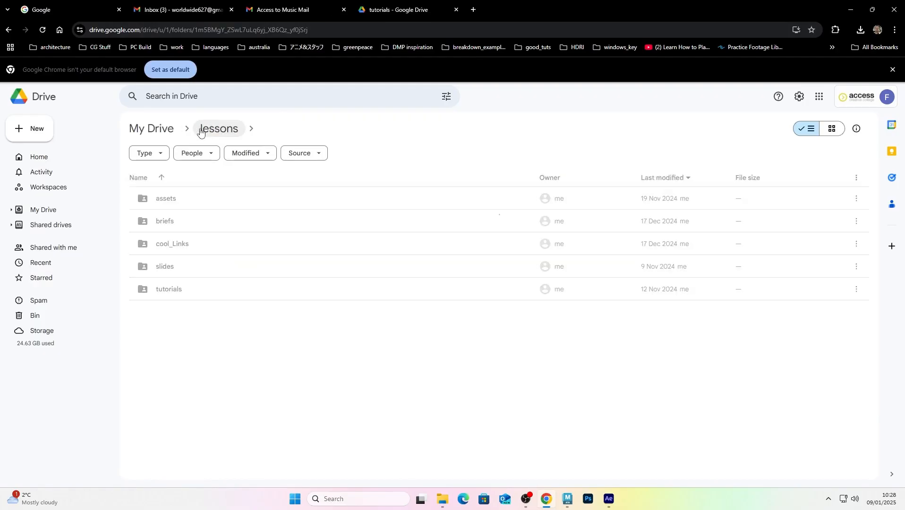
pyautogui.doubleClick(185, 204)
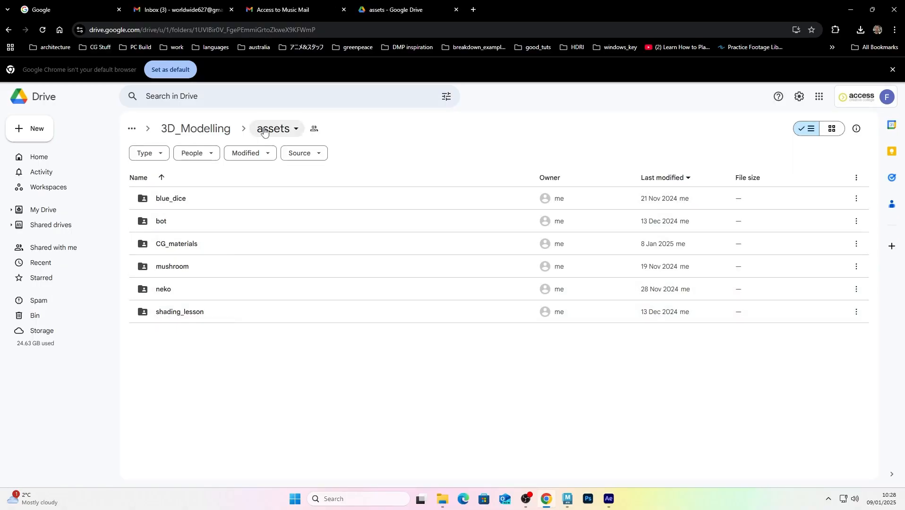
pyautogui.doubleClick(188, 243)
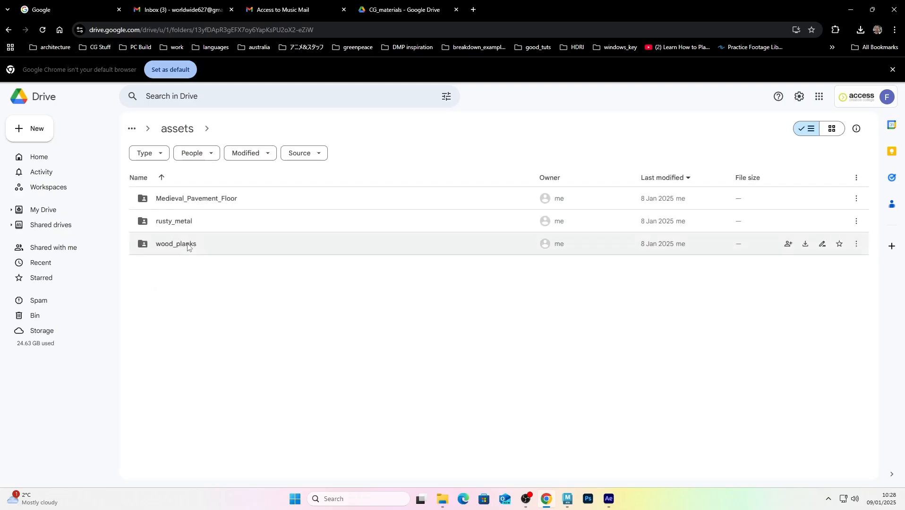
# Select the Medieval_Pavement_Floor, rusty_metal and wood_planks folders together, and clear the selection
pyautogui.moveTo(263, 283); pyautogui.dragTo(180, 190)
pyautogui.click(396, 299)
pyautogui.moveTo(397, 299); pyautogui.dragTo(202, 182)
pyautogui.click(404, 326)
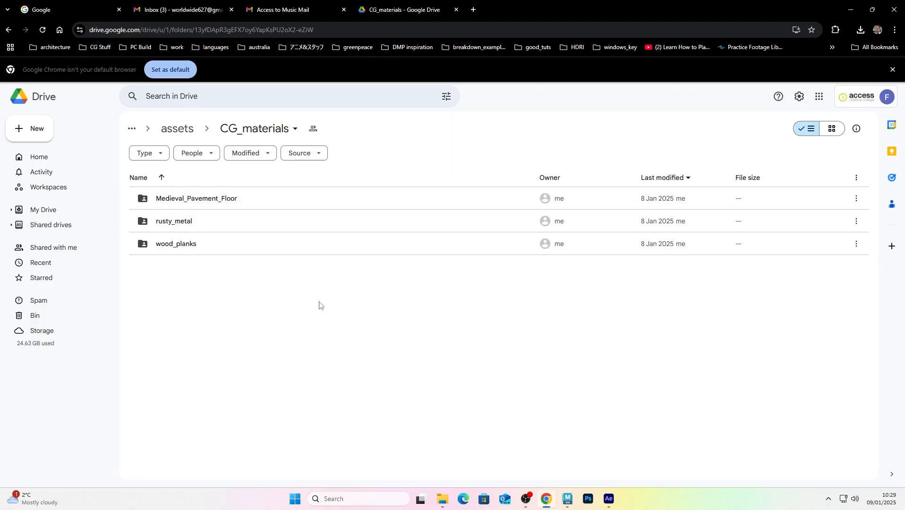
# Switch back to Maya and examine the rusty metal shading network and the rendered sphere's surface detail, up close and as a whole
pyautogui.click(851, 9)
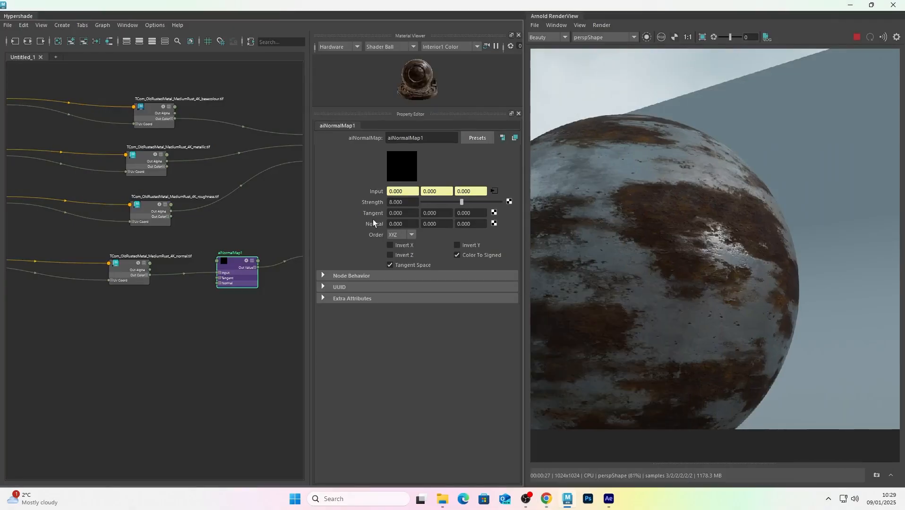
pyautogui.scroll(12, 657, 216)
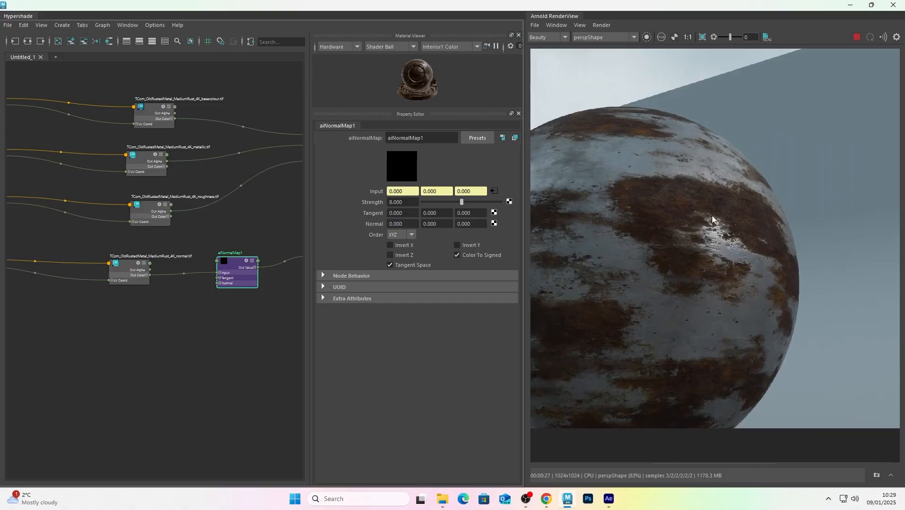
pyautogui.scroll(-6, 745, 243)
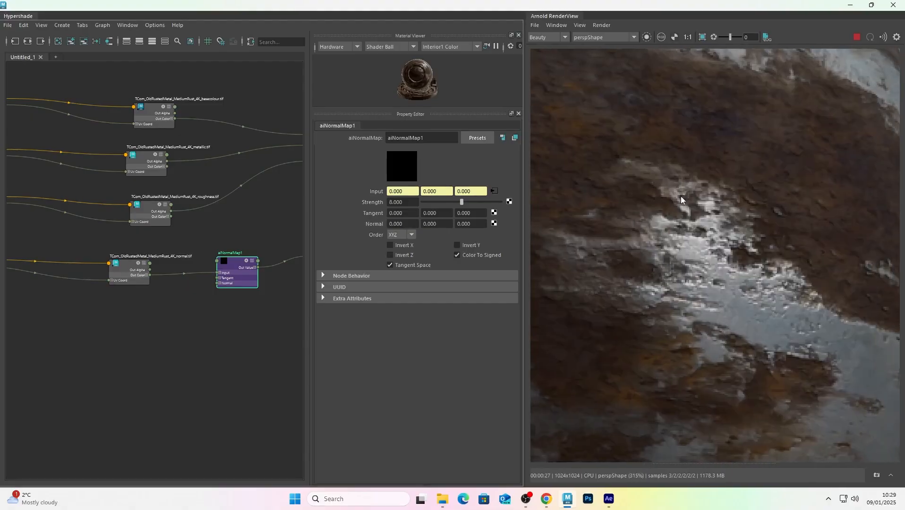
pyautogui.scroll(-6, 260, 191)
pyautogui.scroll(6, 253, 190)
pyautogui.scroll(-3, 248, 133)
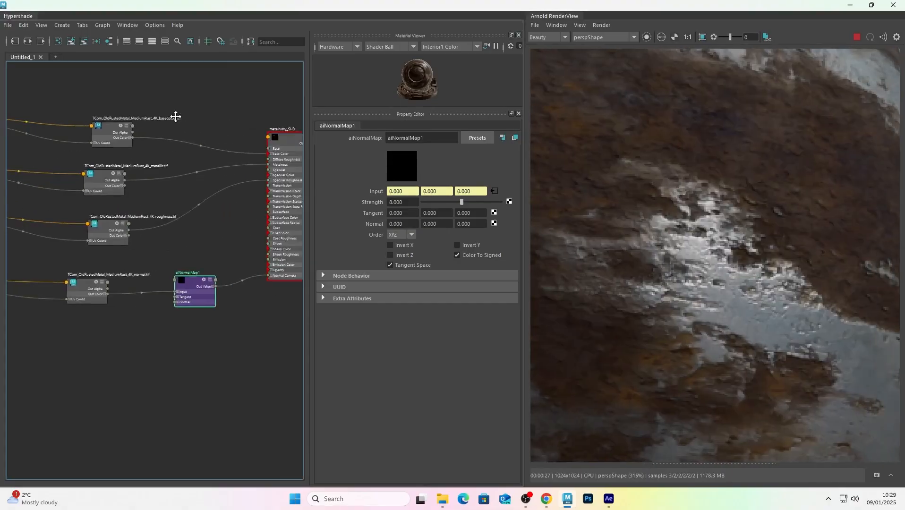
pyautogui.scroll(-4, 733, 234)
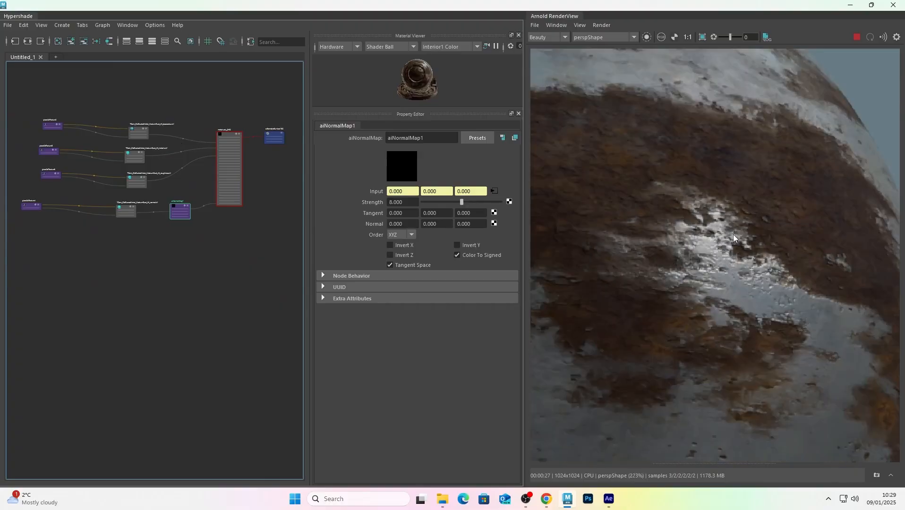
pyautogui.scroll(3, 733, 236)
pyautogui.scroll(2, 733, 237)
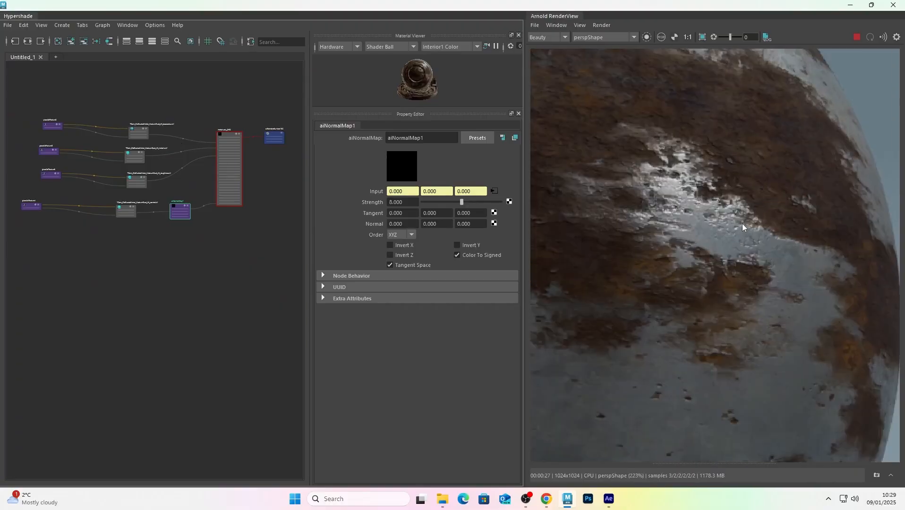
pyautogui.scroll(-2, 740, 223)
pyautogui.scroll(-5, 692, 206)
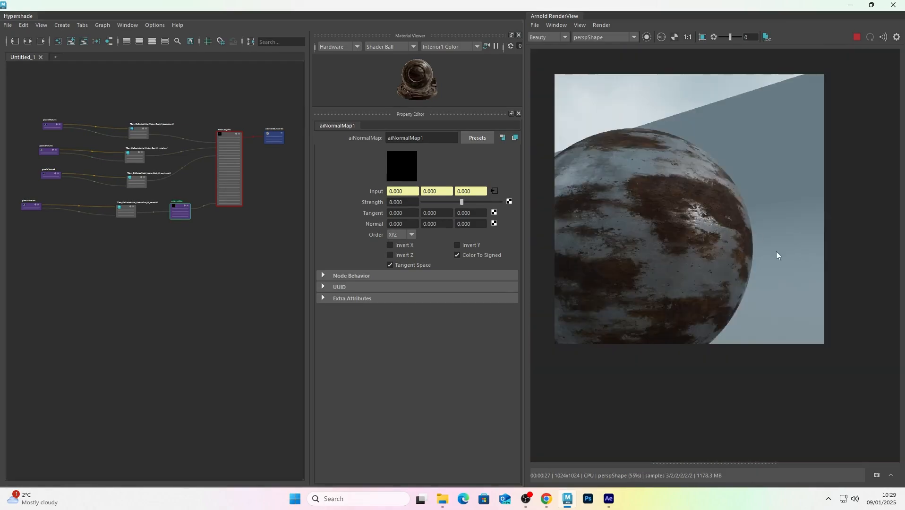
# Minimize the Hypershade window, switch to OBS and stop the screen recording
pyautogui.click(855, 4)
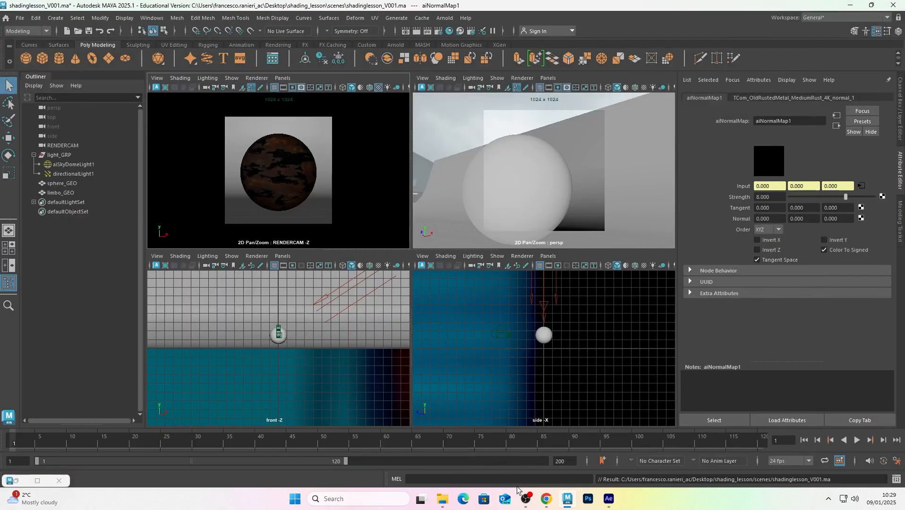
pyautogui.click(525, 500)
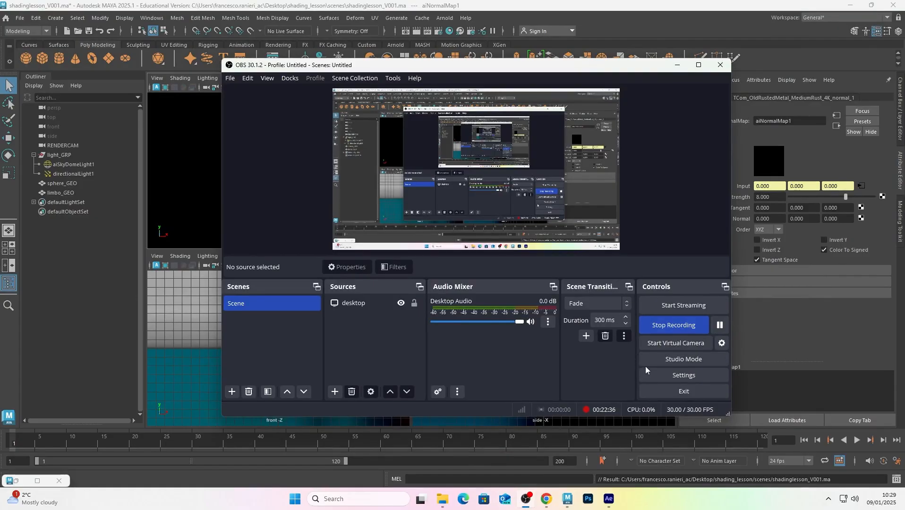
pyautogui.click(680, 327)
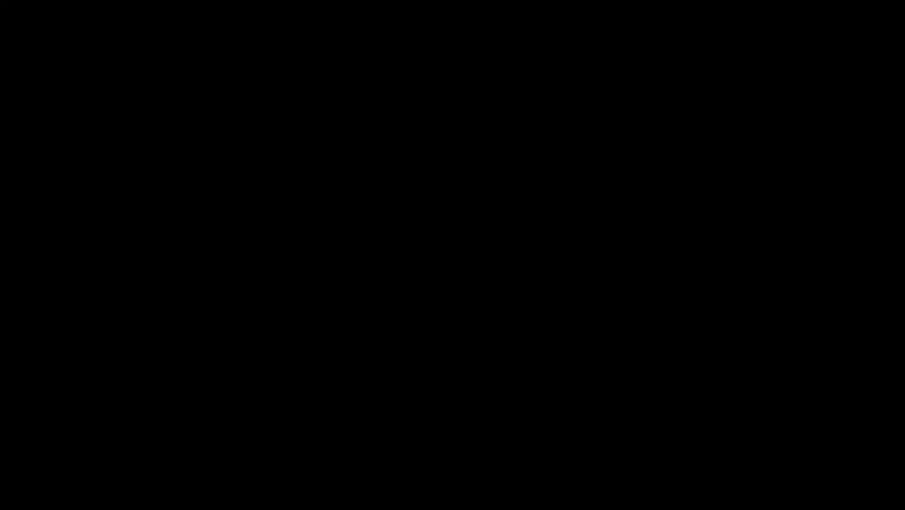